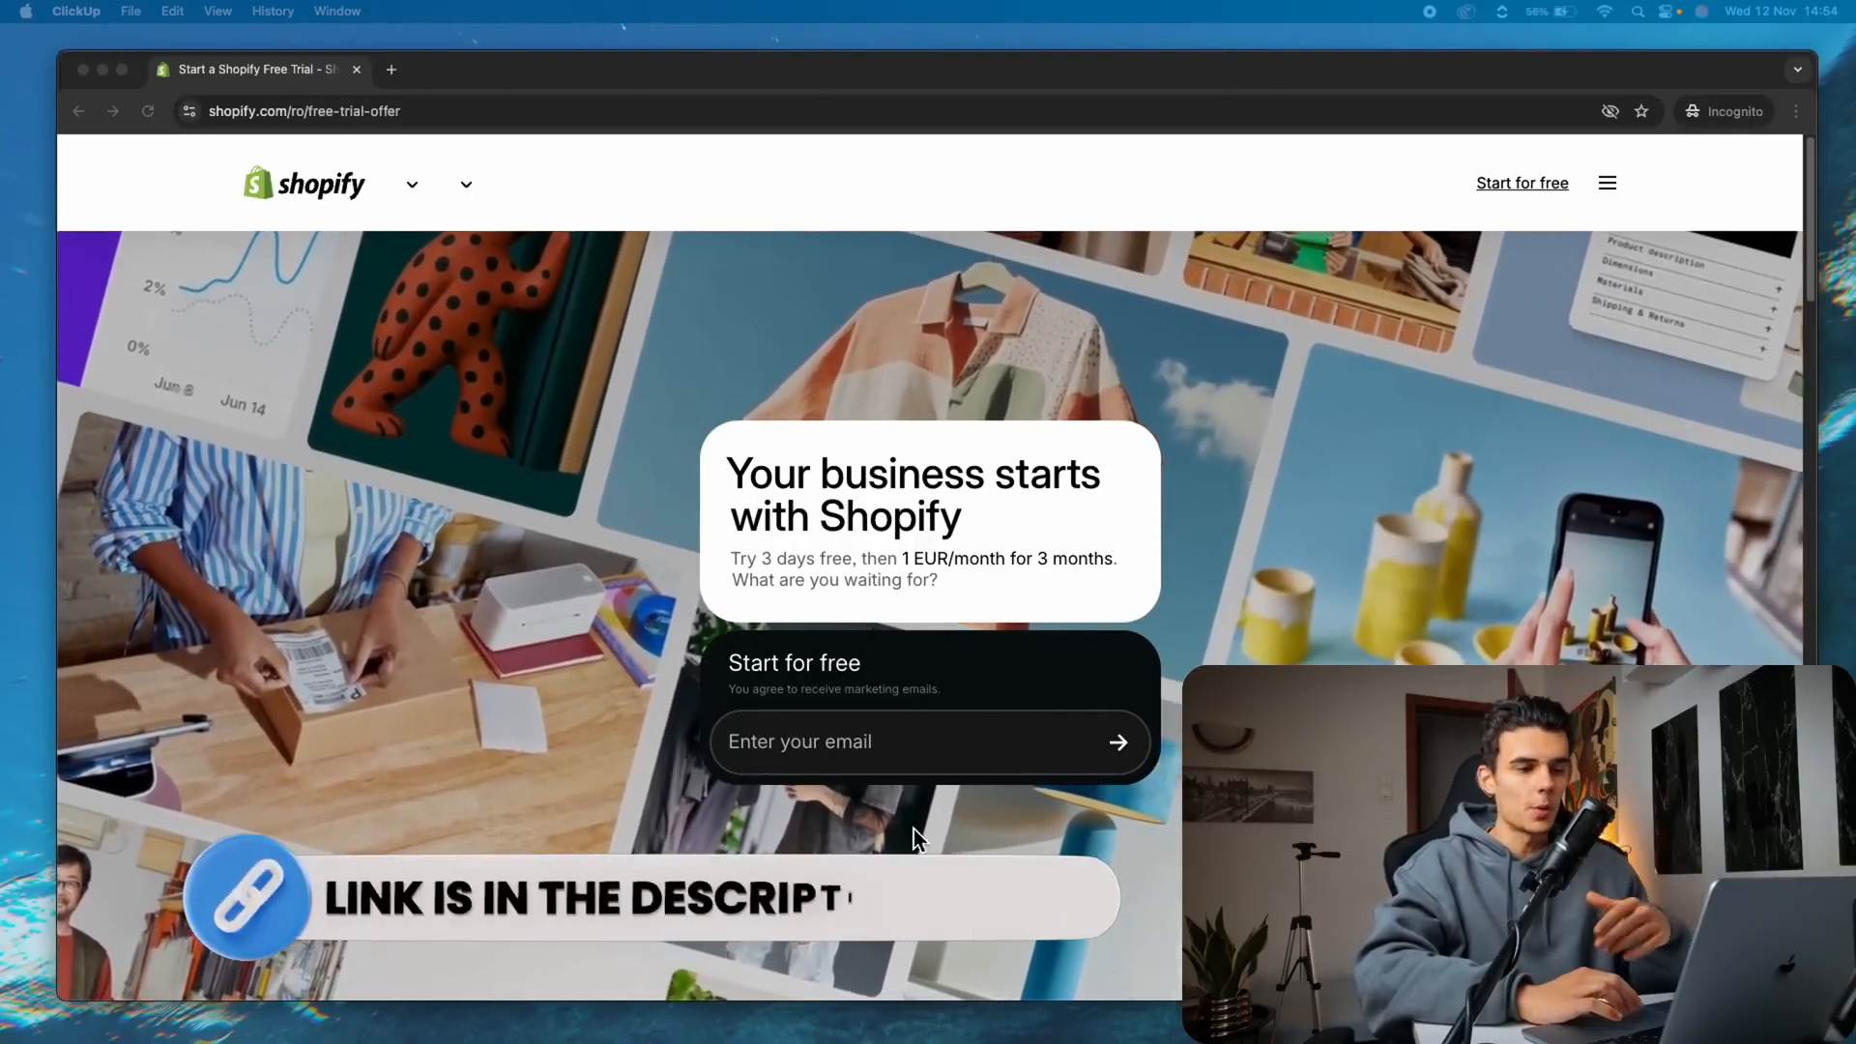
Sign up for the Shopify free trial by entering the e-mail address and the account password
click(932, 745)
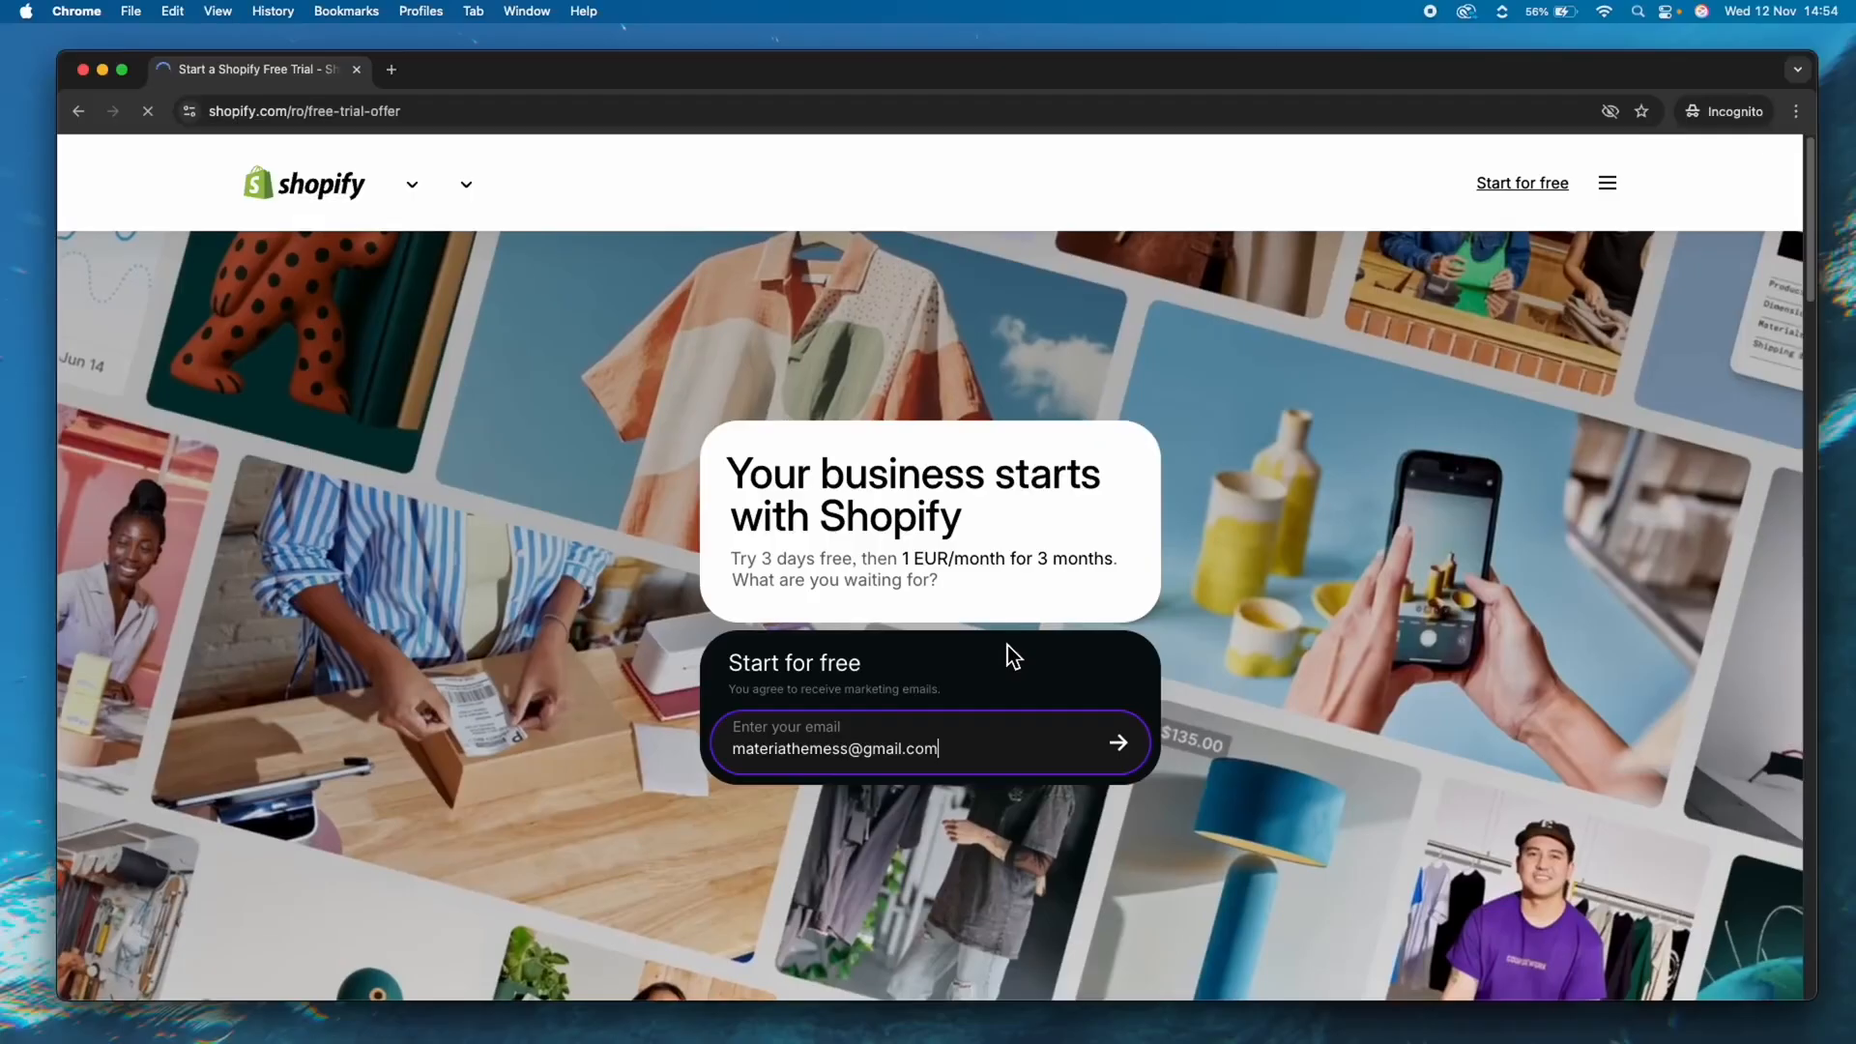
key(Return)
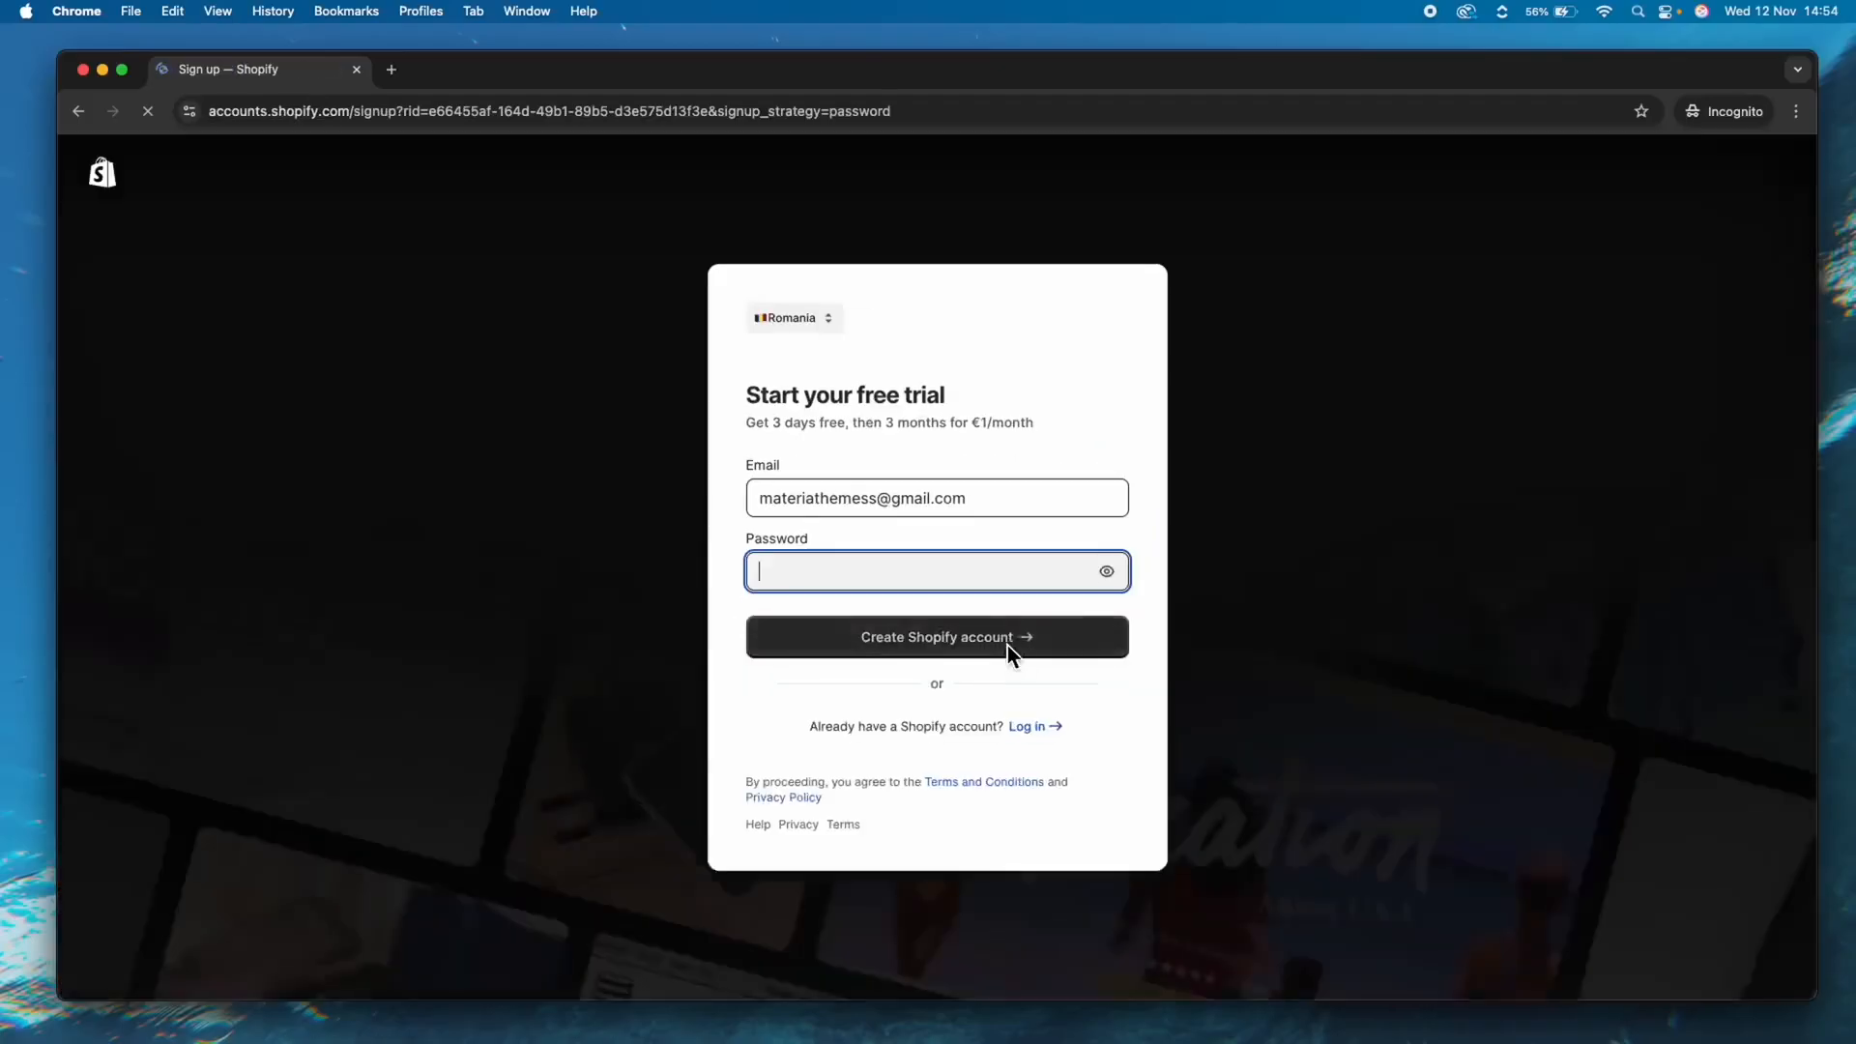
click(1007, 646)
key(super+v)
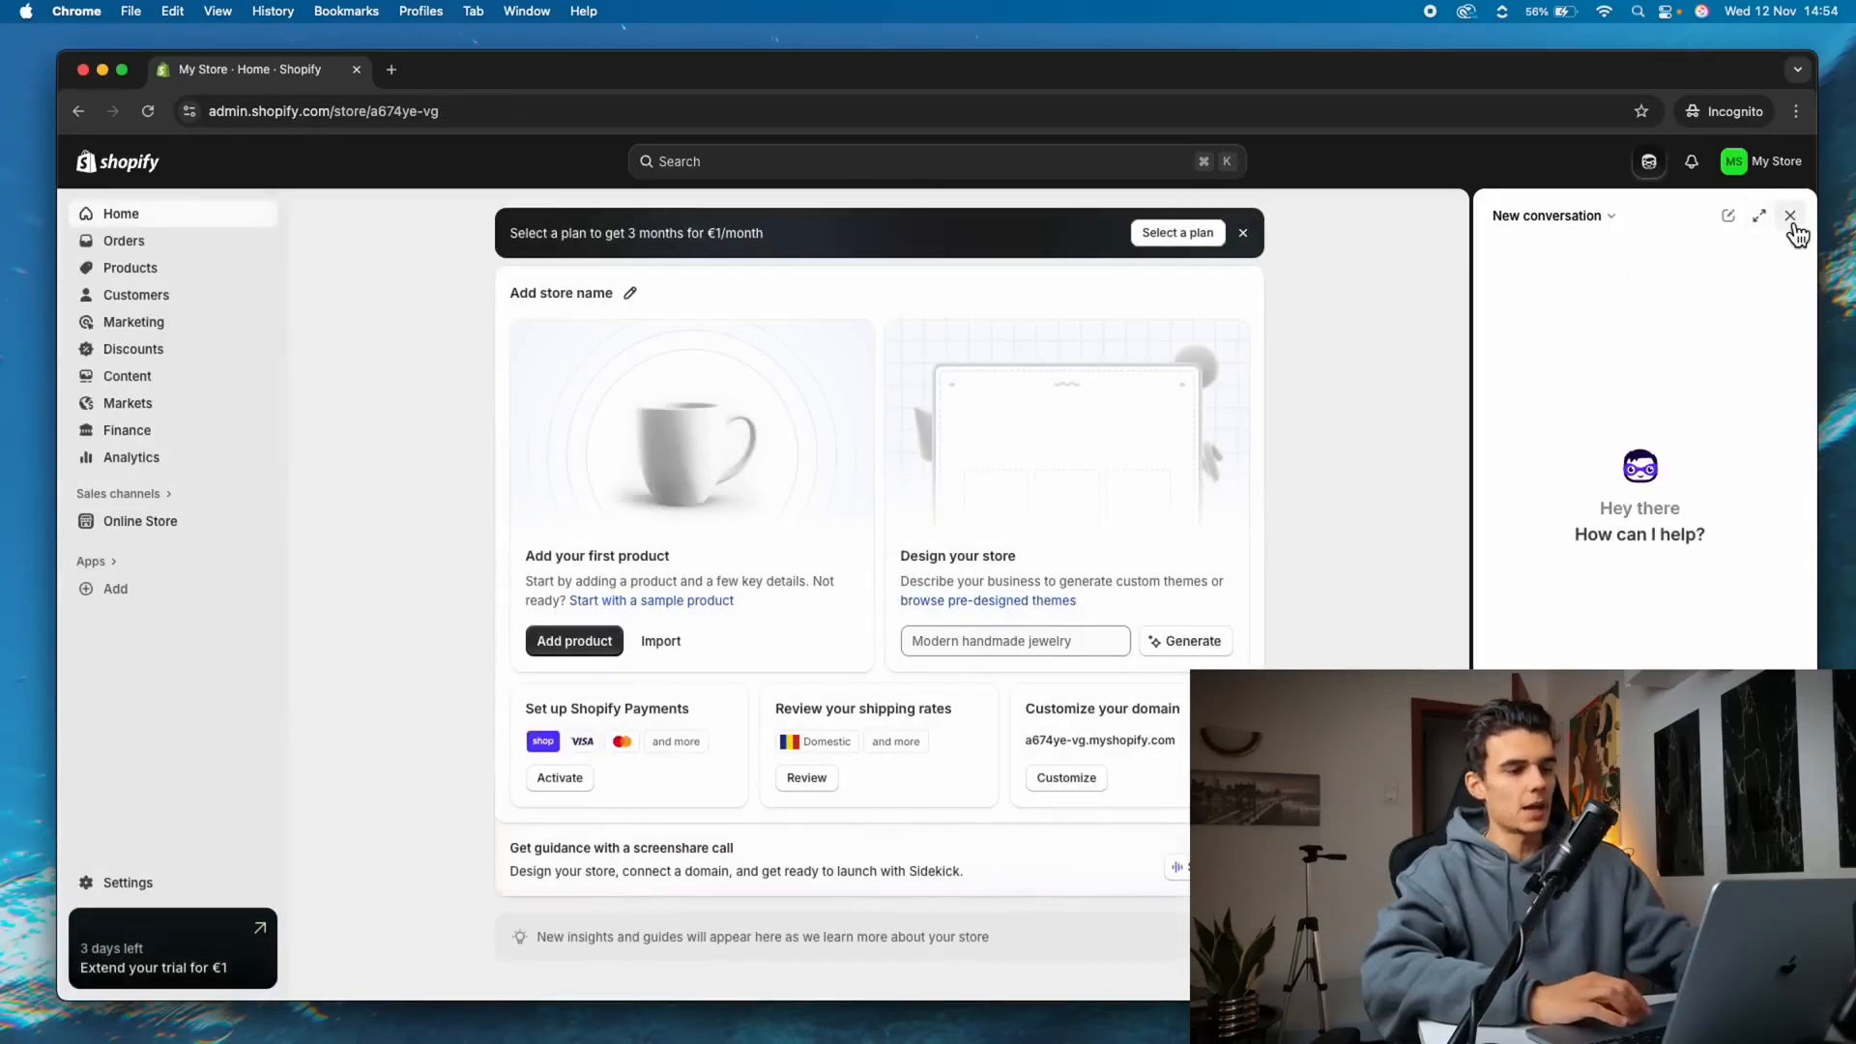
Dismiss the assistant conversation, then start a new product titled "Black T-Shirt" and open its description for editing
click(1790, 217)
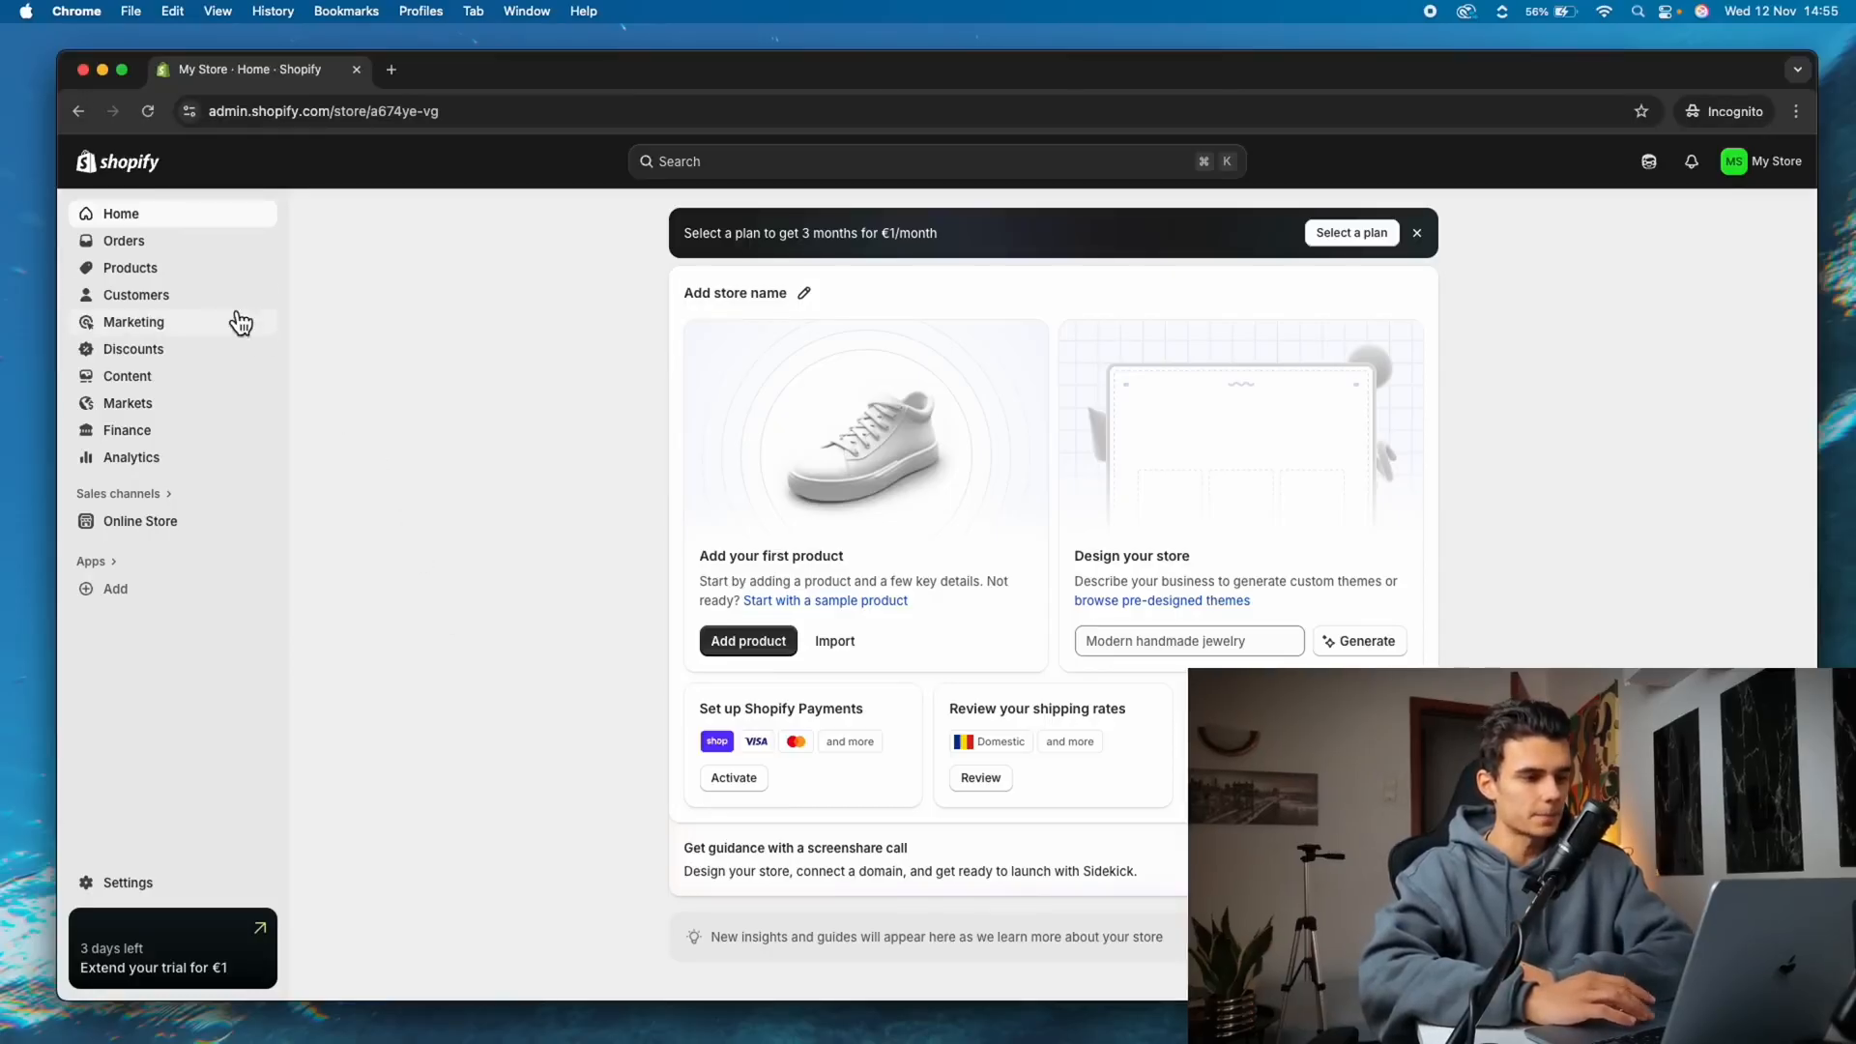
click(133, 269)
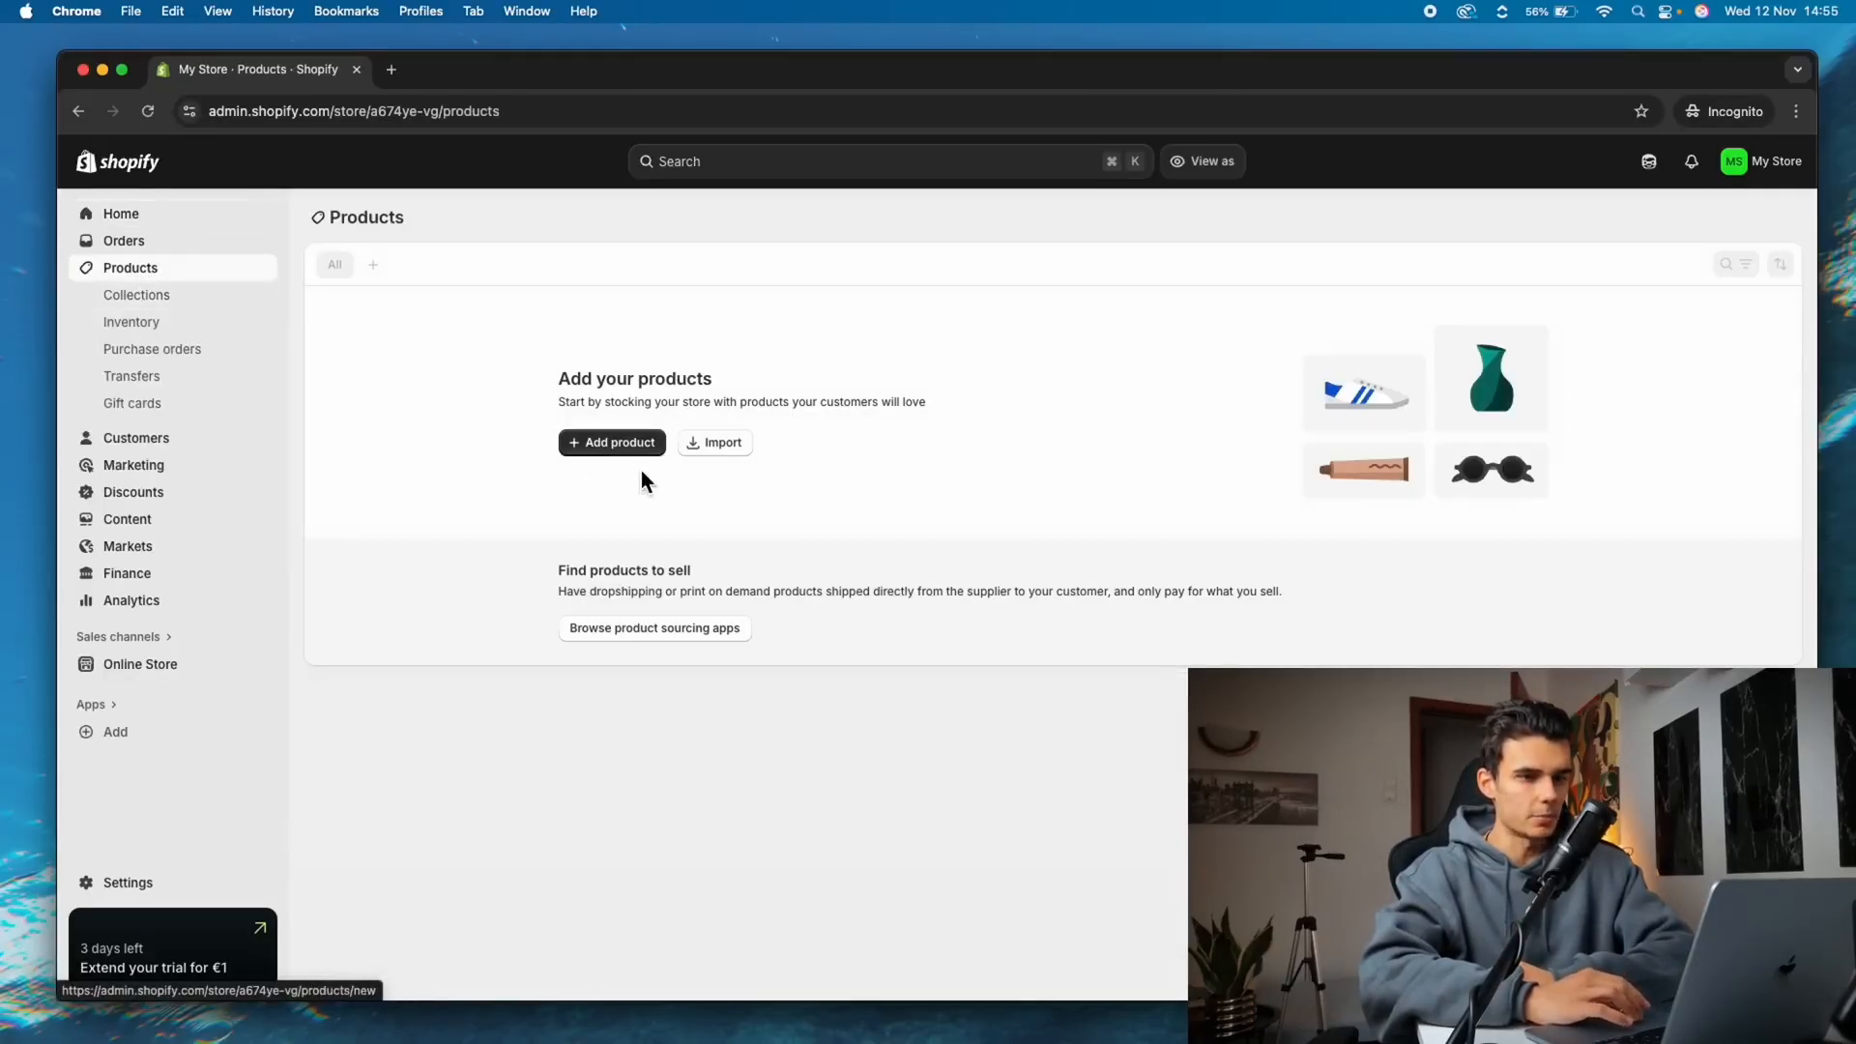
click(588, 442)
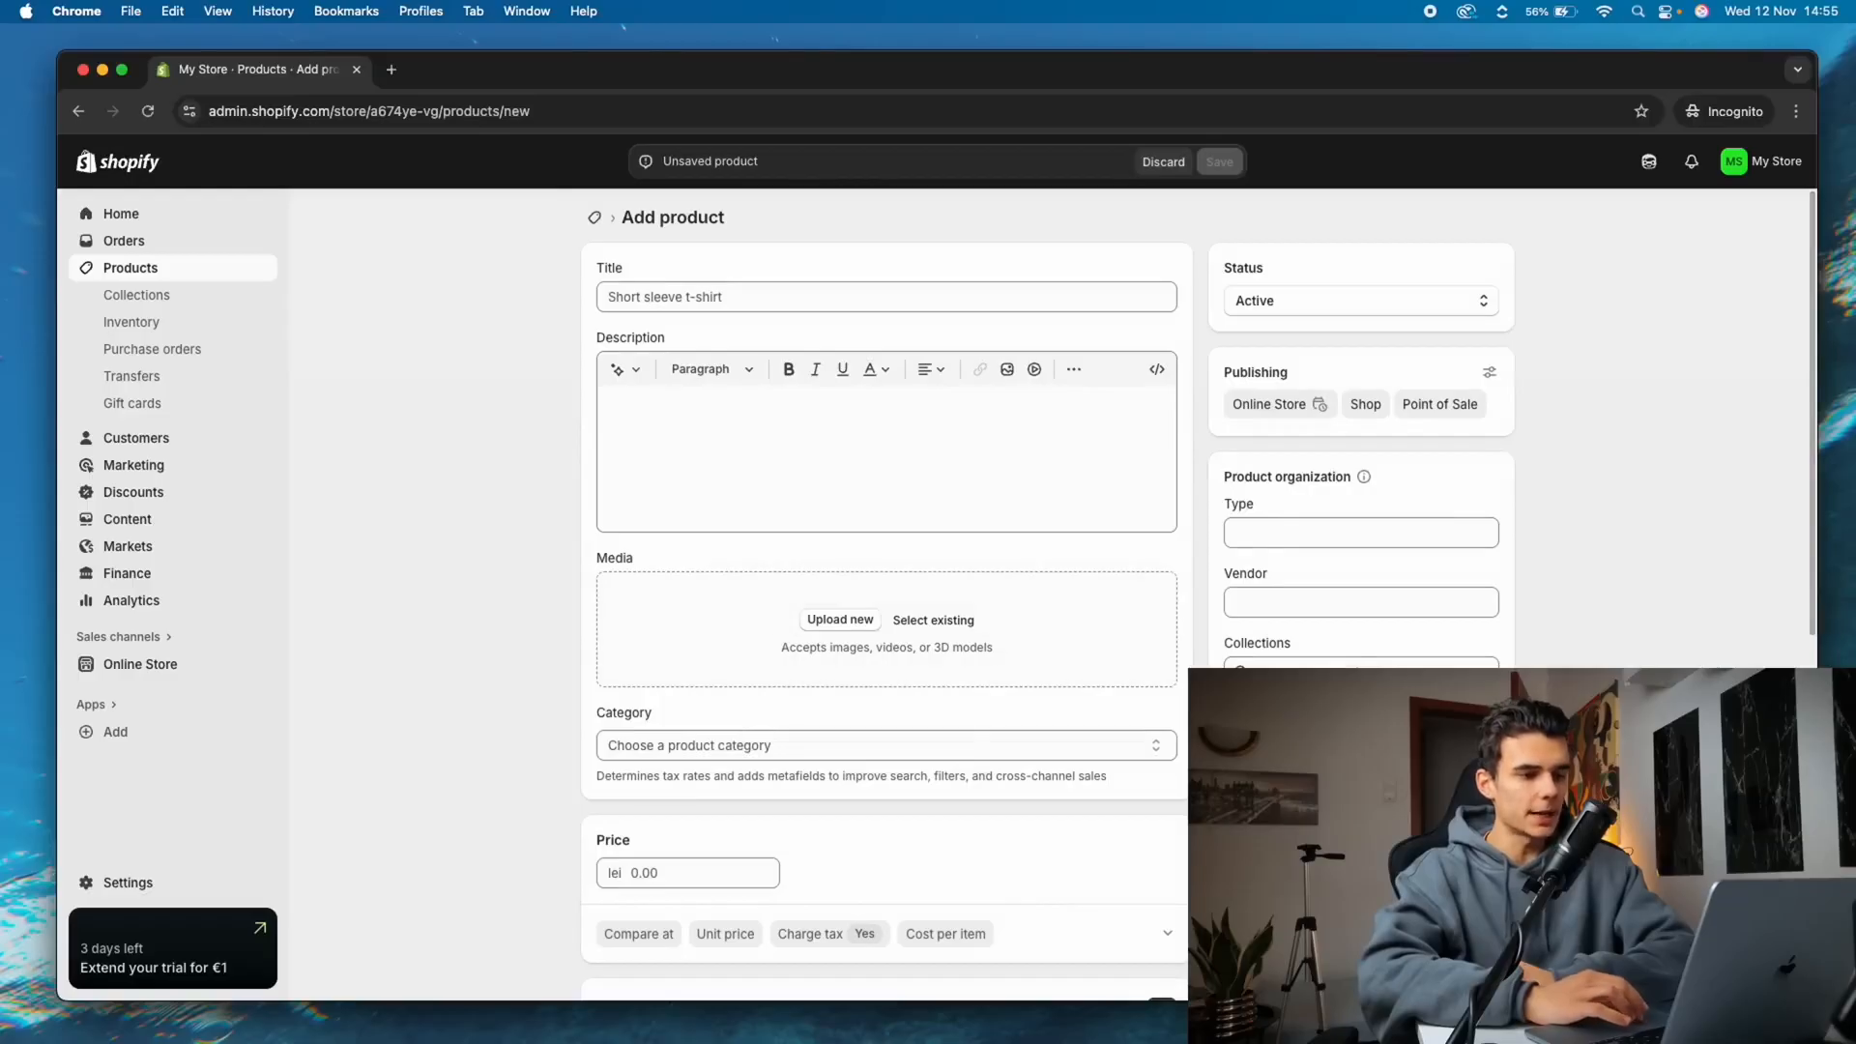
click(677, 302)
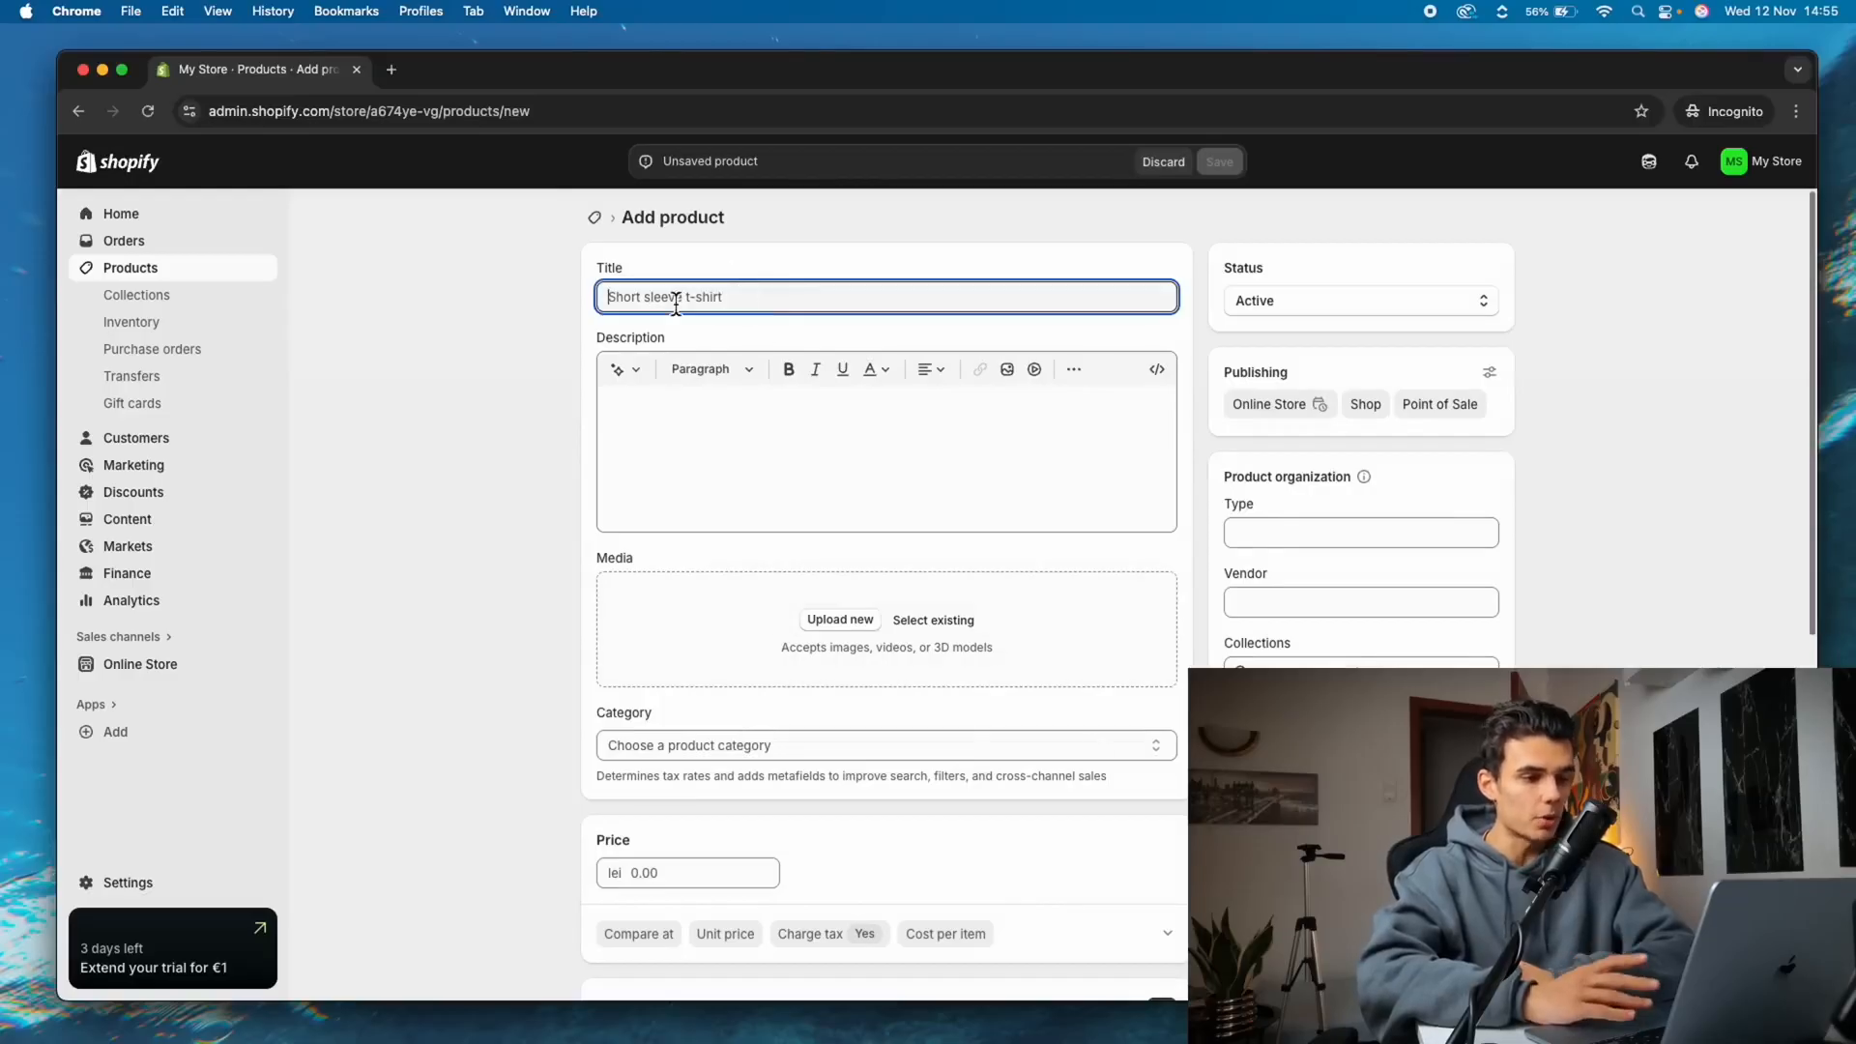
text(Black T-Shirt)
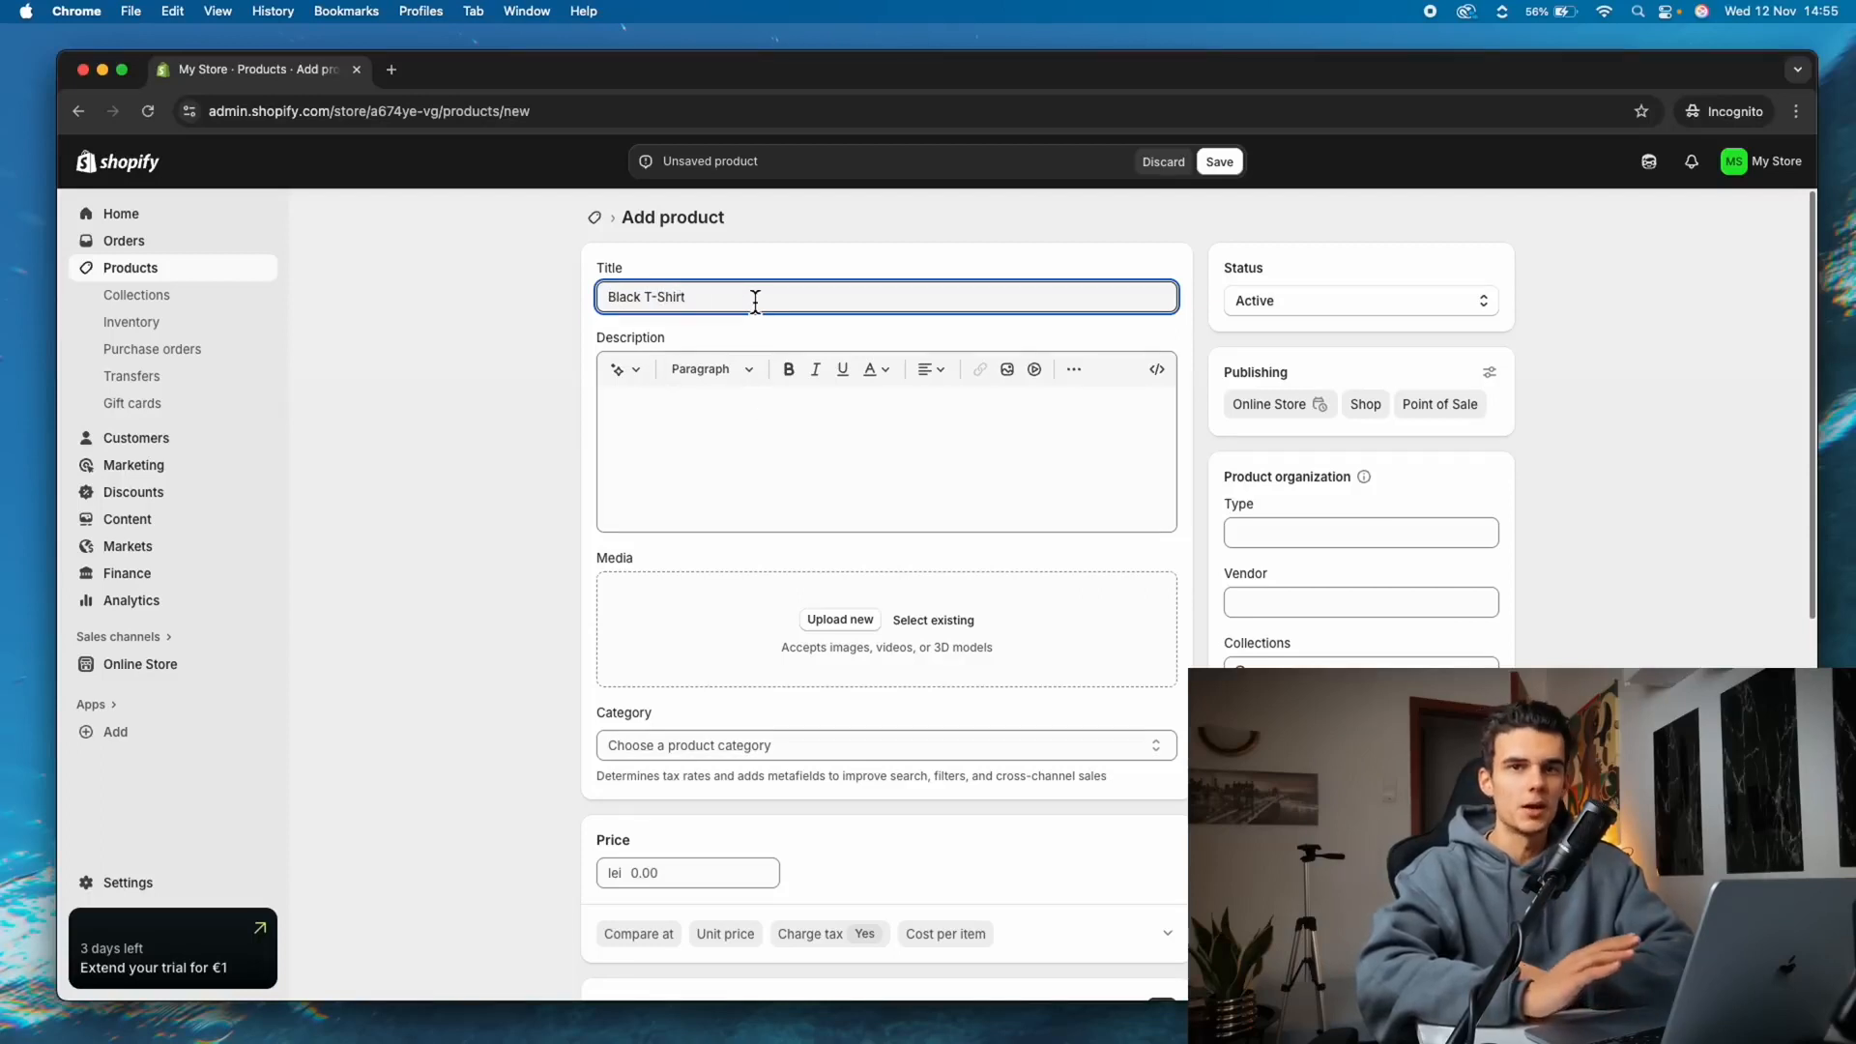
click(745, 425)
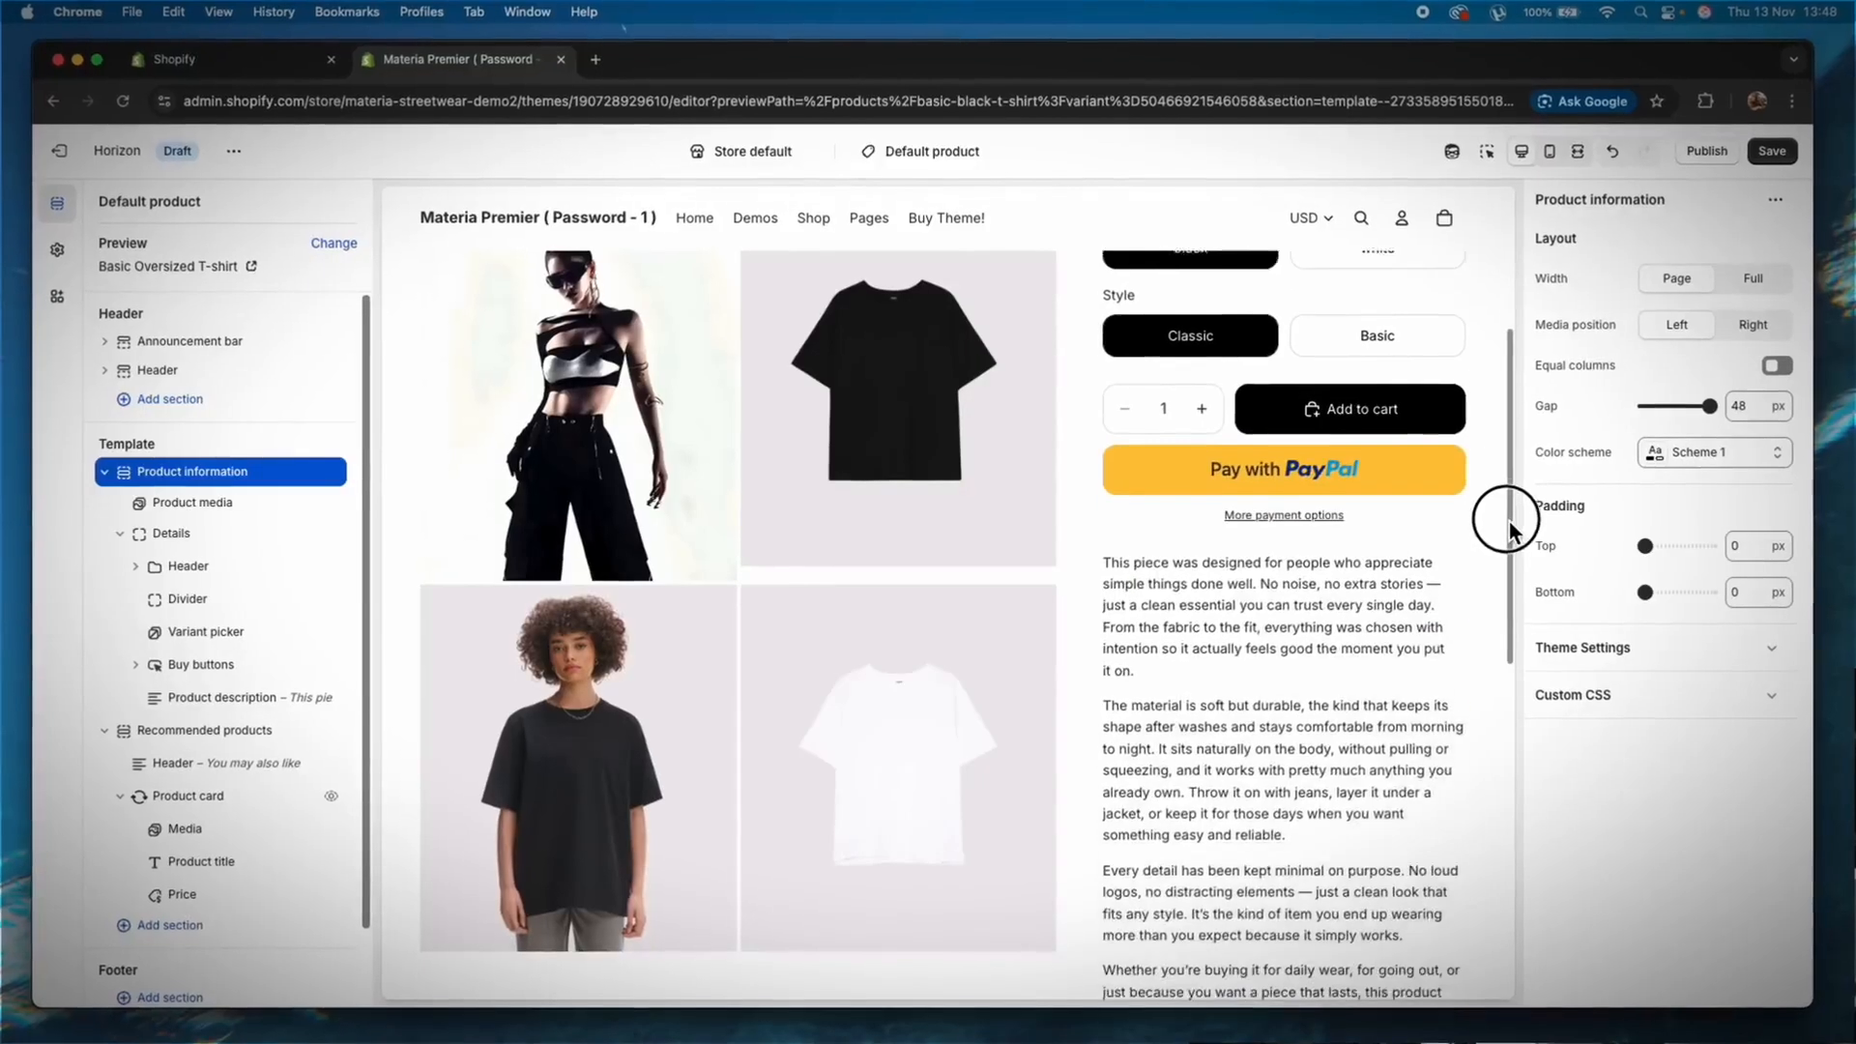
Examine the demo product page's long description and another page's collapsible Materials, Shipping and Care sections
scroll(1503, 518, down, 3)
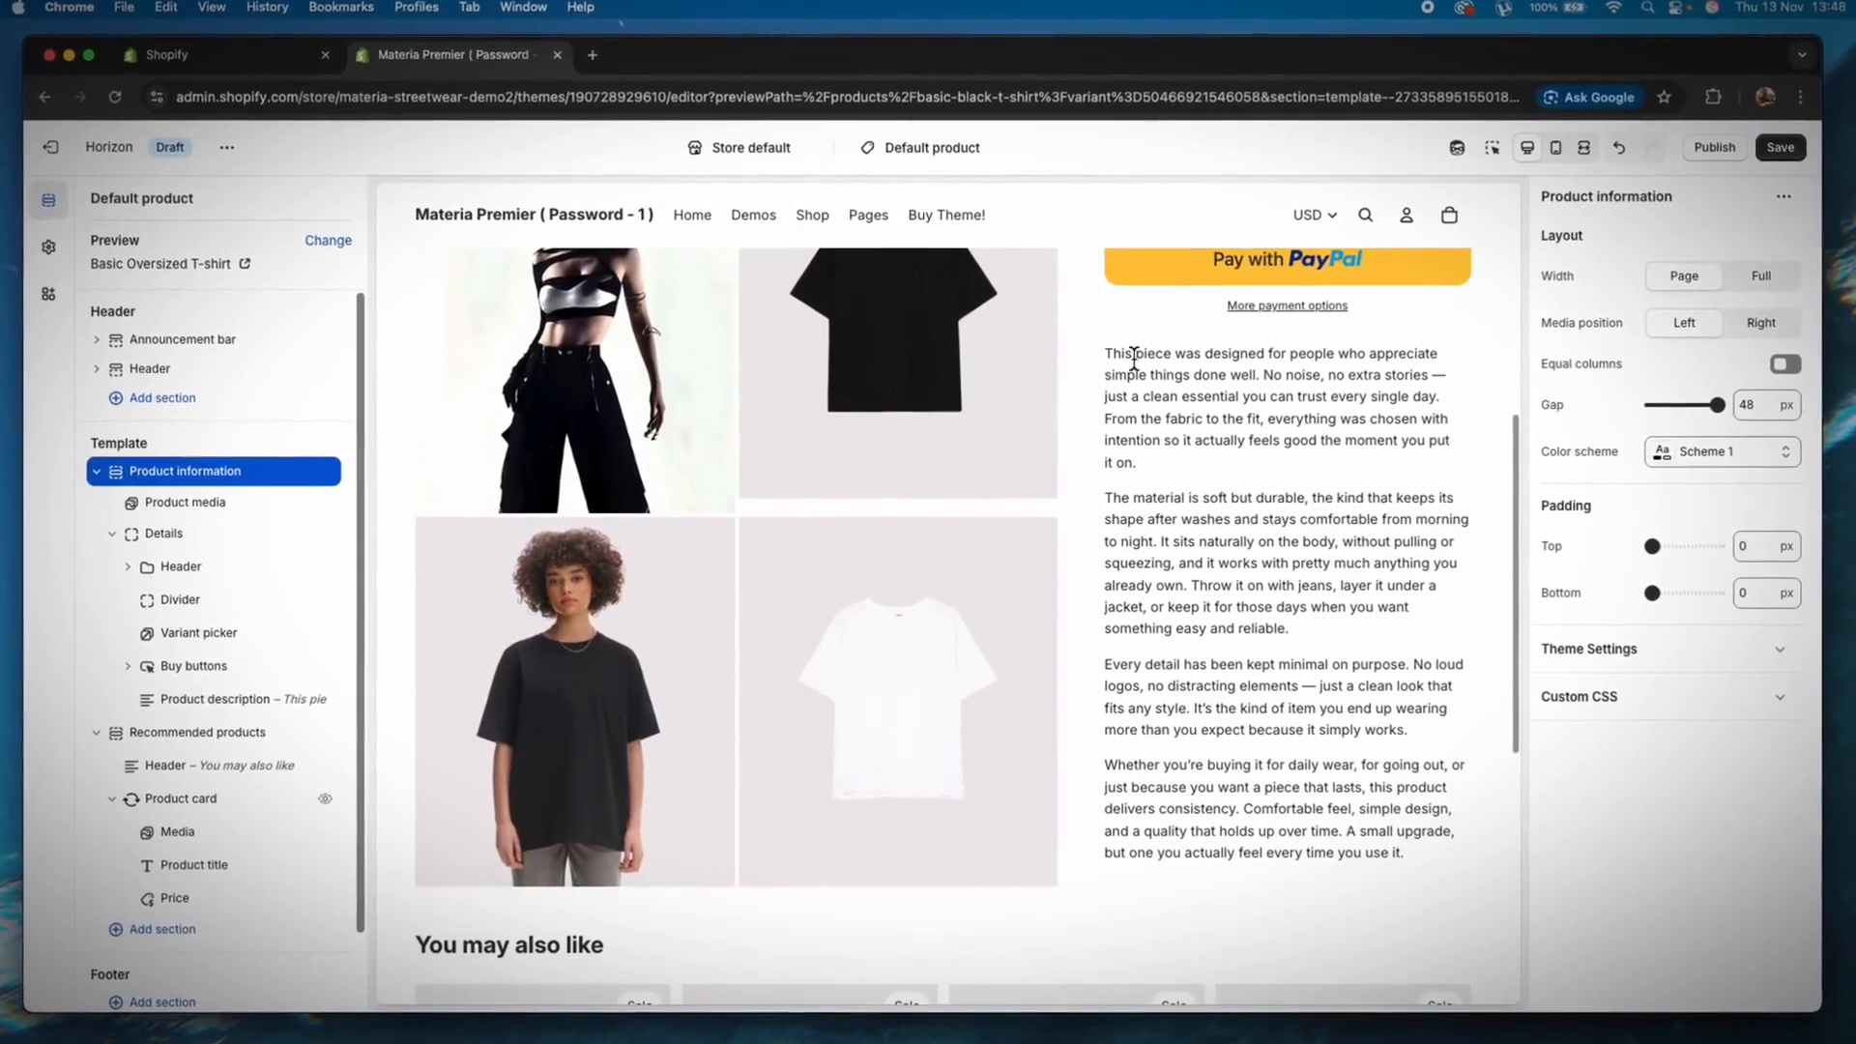
drag(1144, 354, 1372, 597)
click(1374, 594)
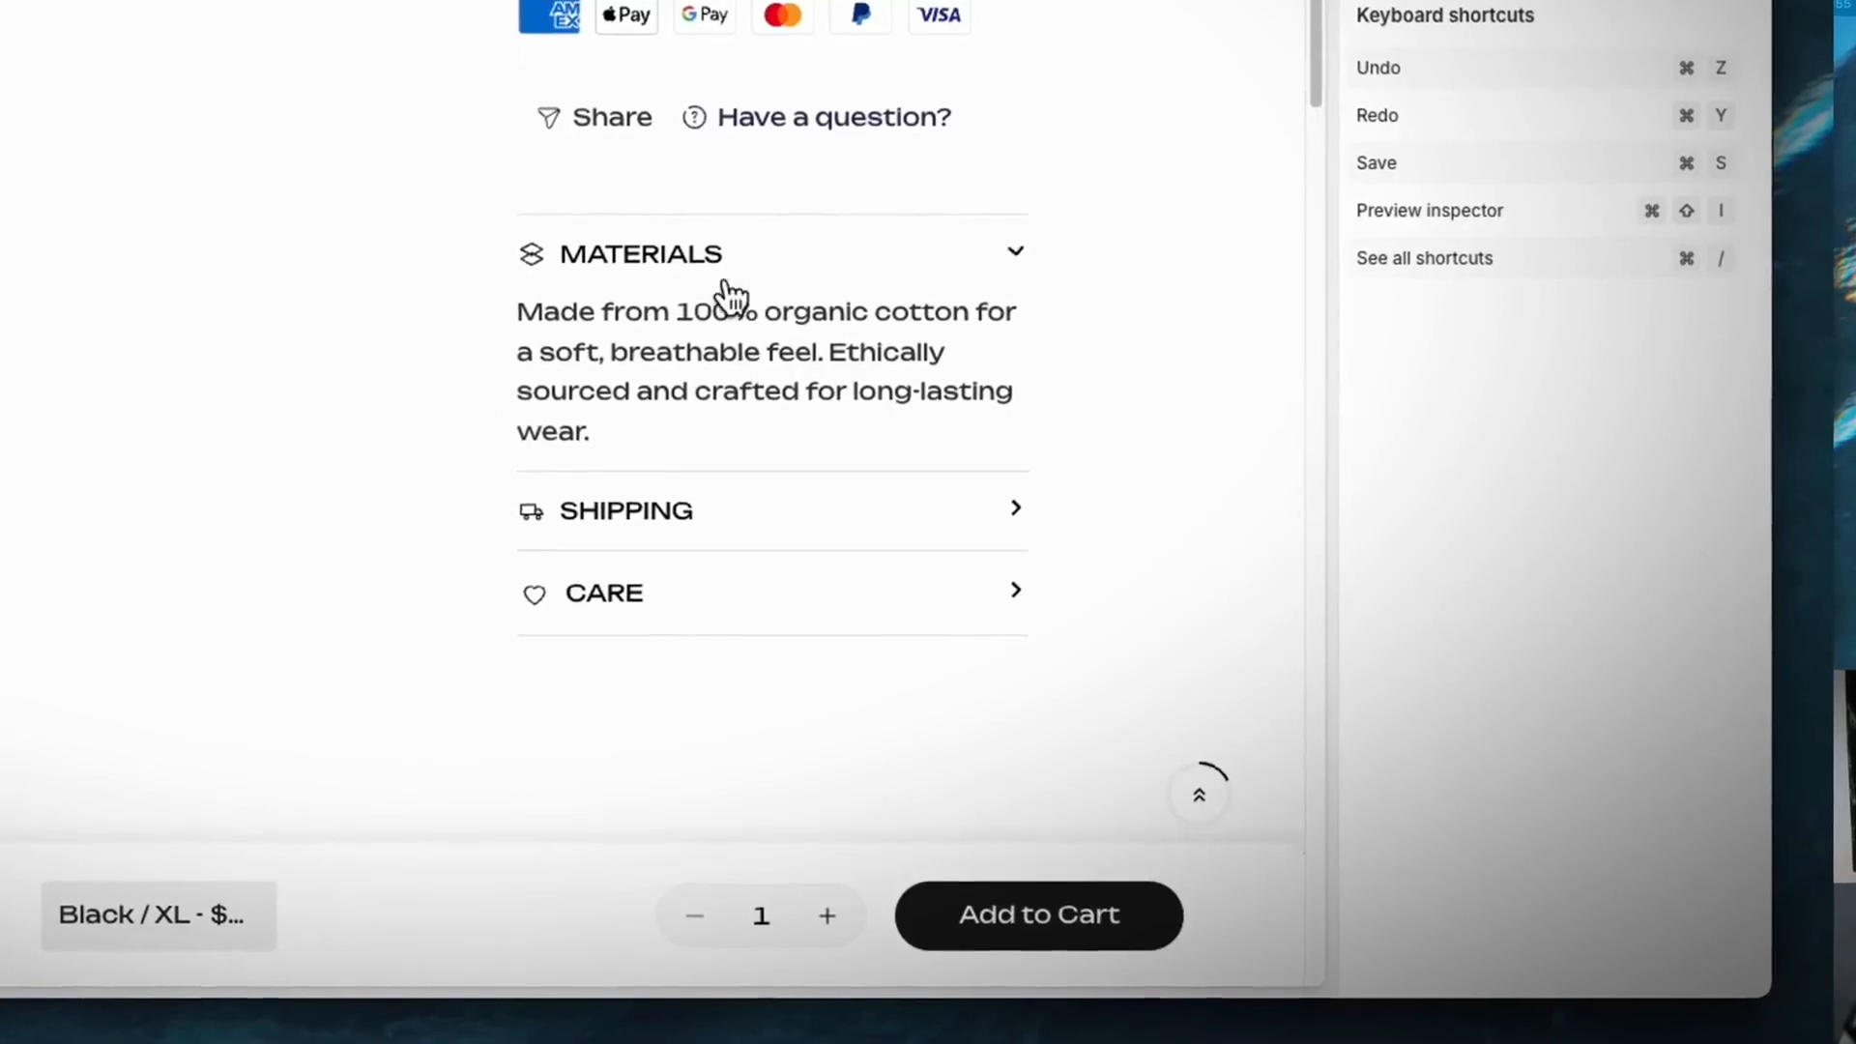
click(720, 261)
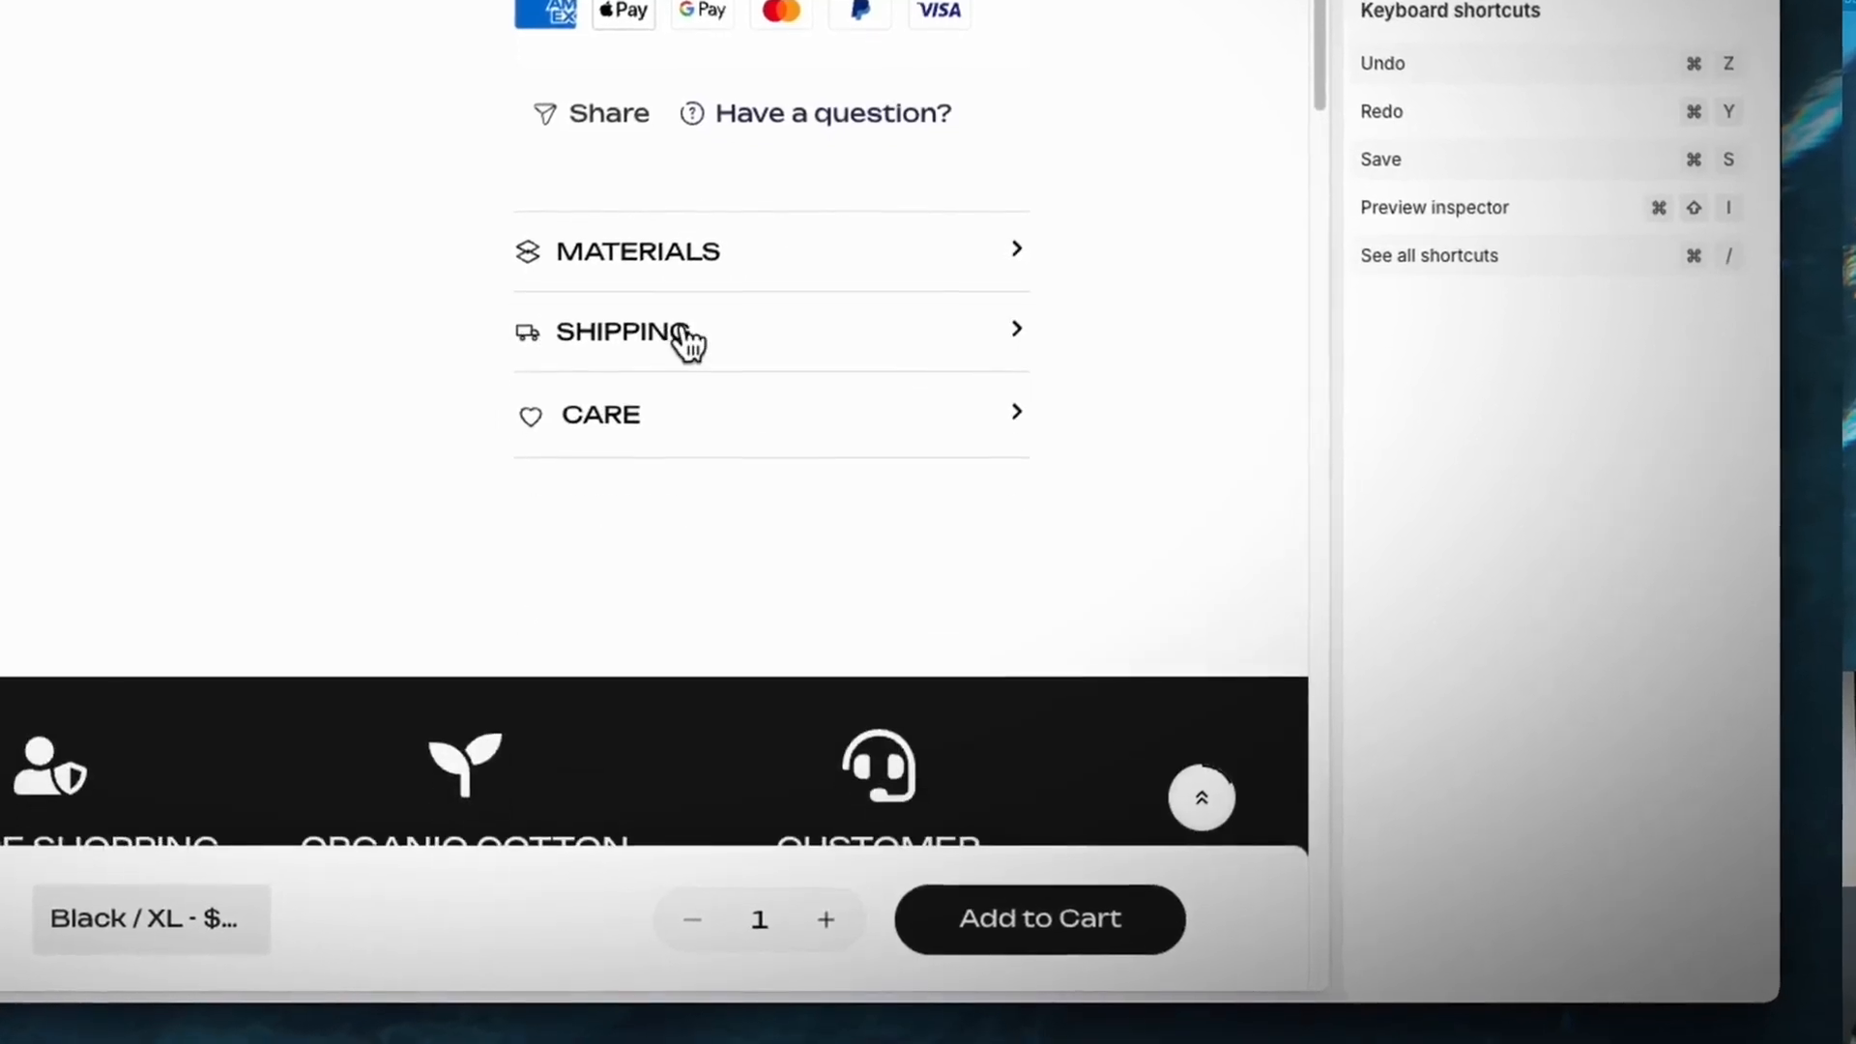
click(684, 341)
click(744, 357)
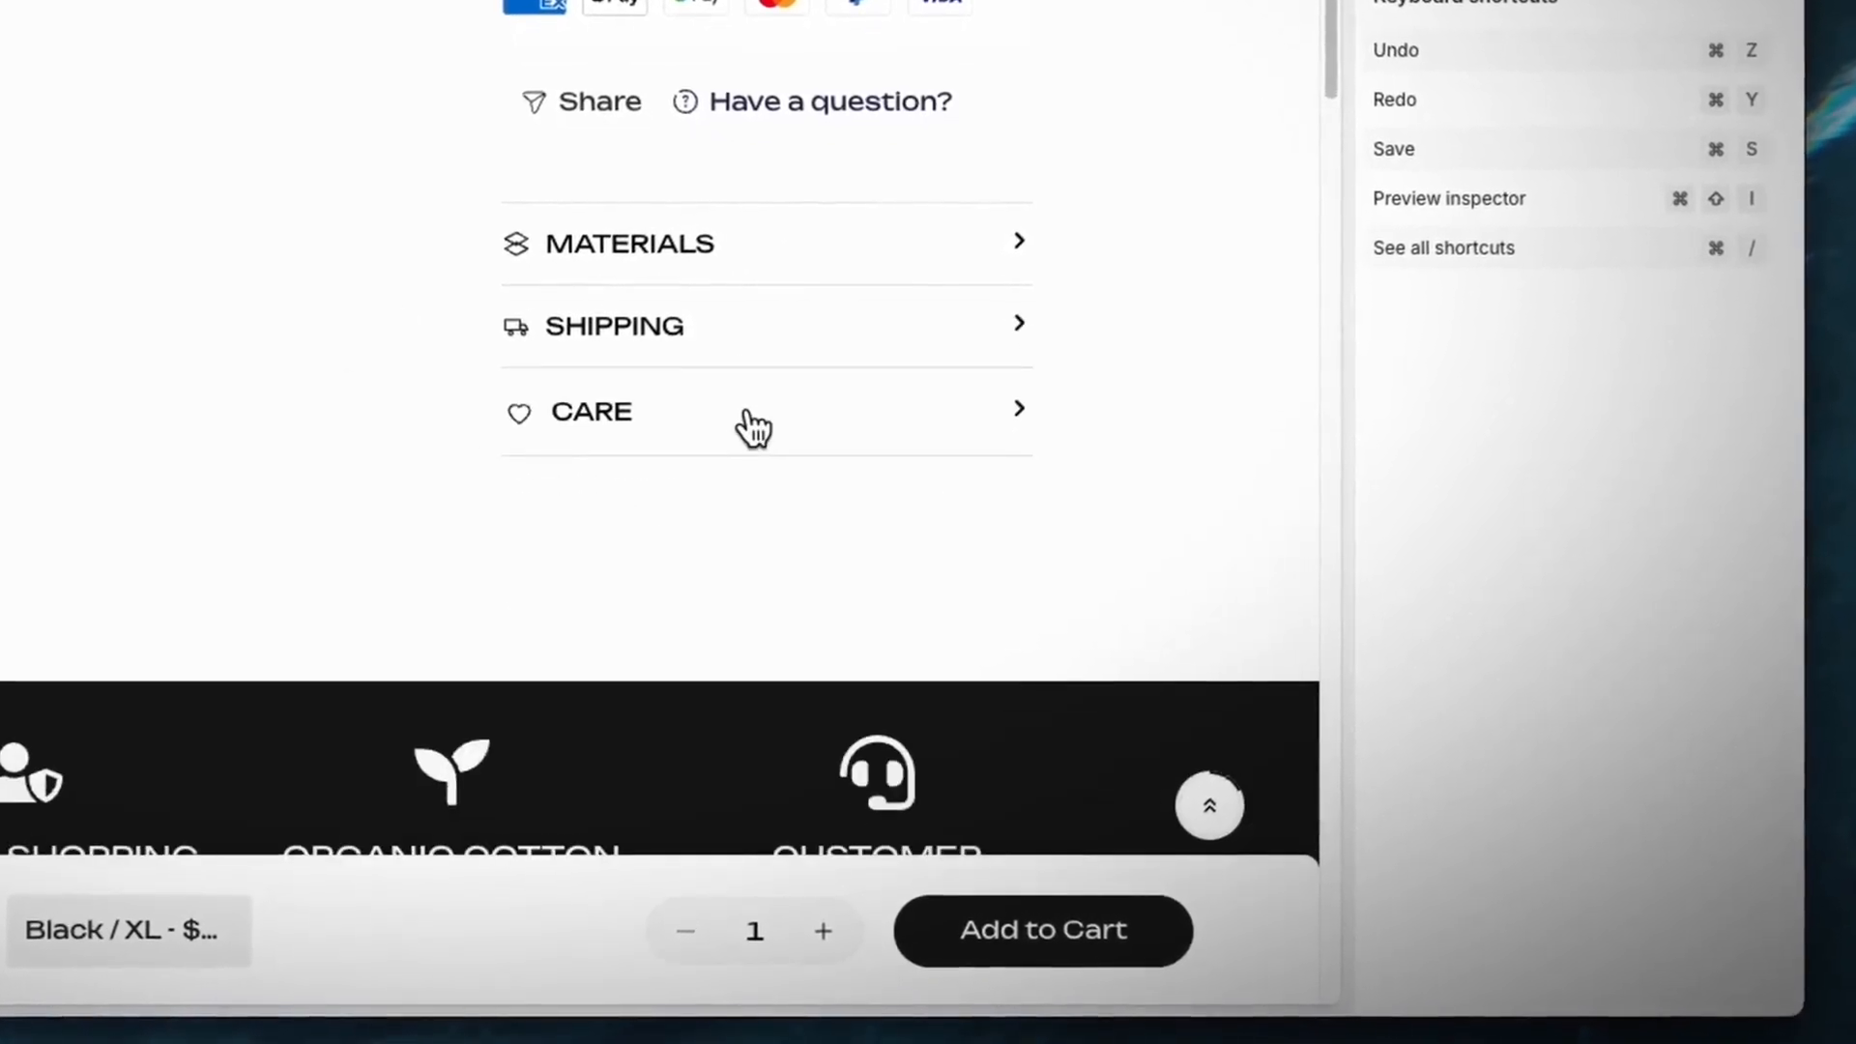
click(746, 418)
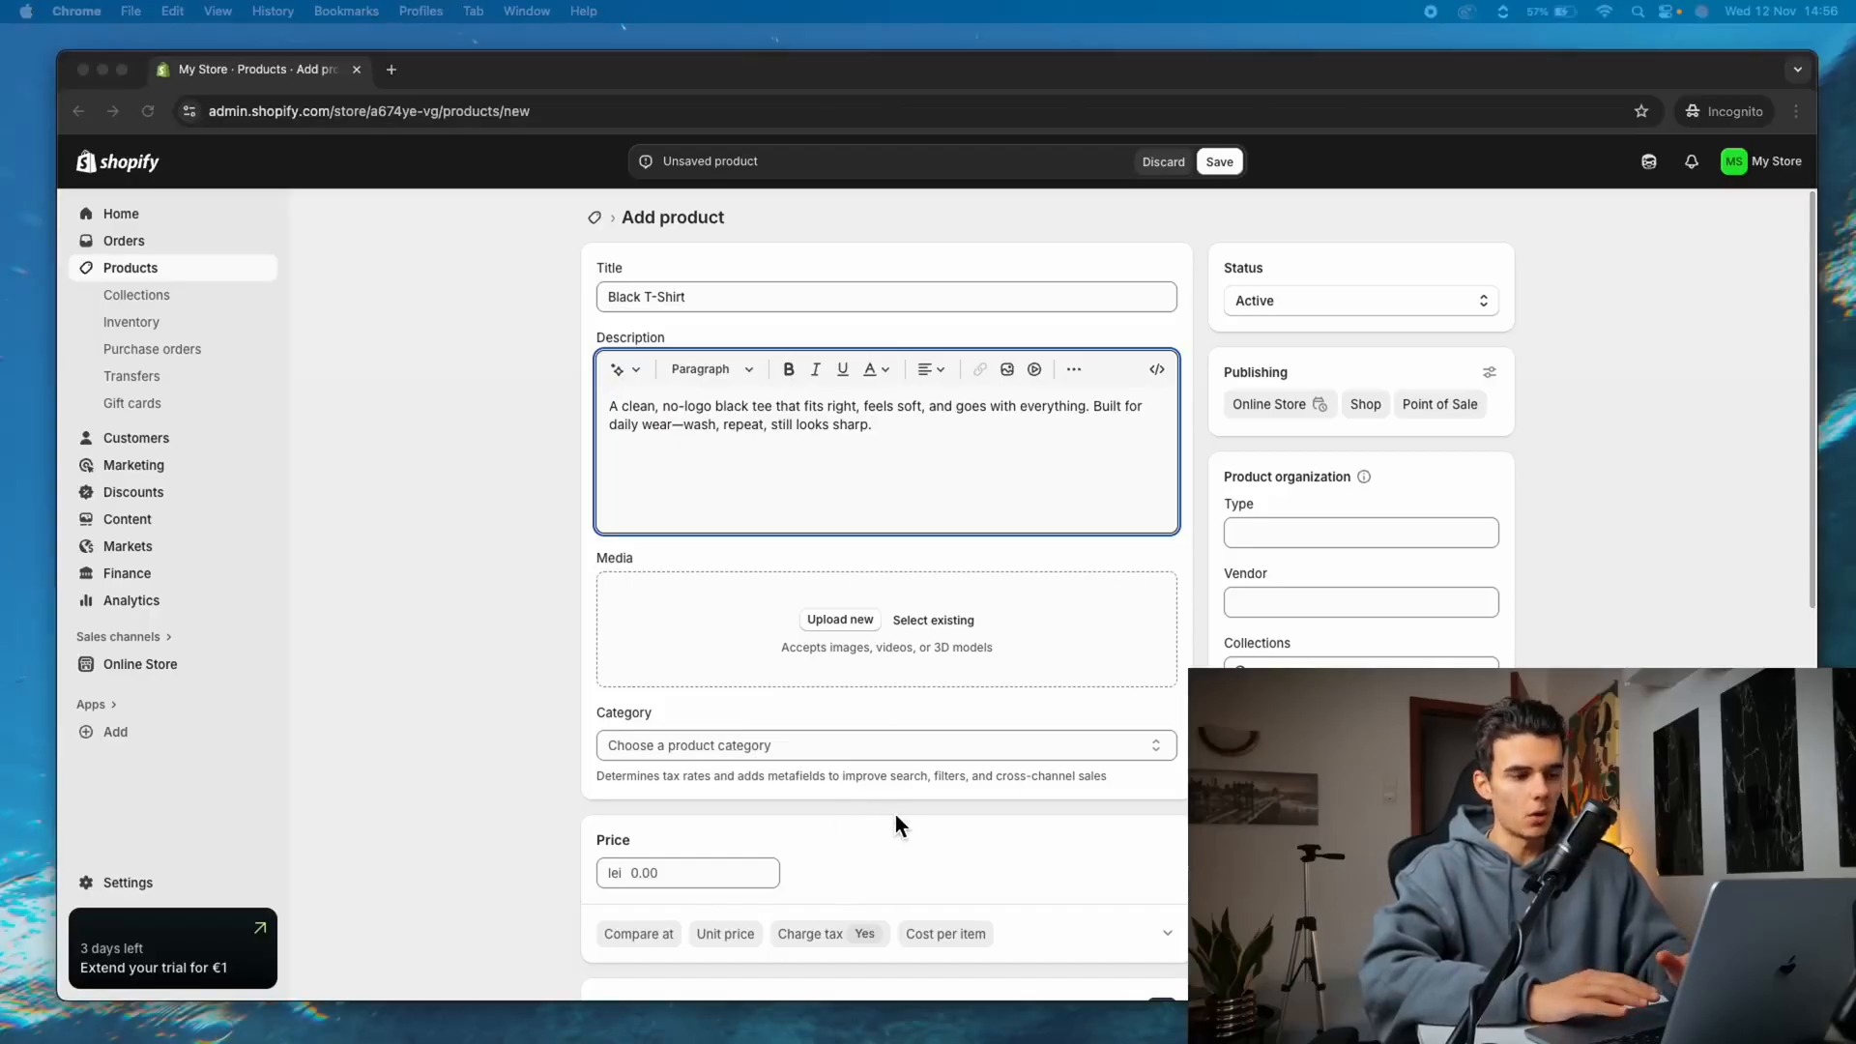
Upload the two black T-shirt images from the Desktop as the product's media
click(942, 462)
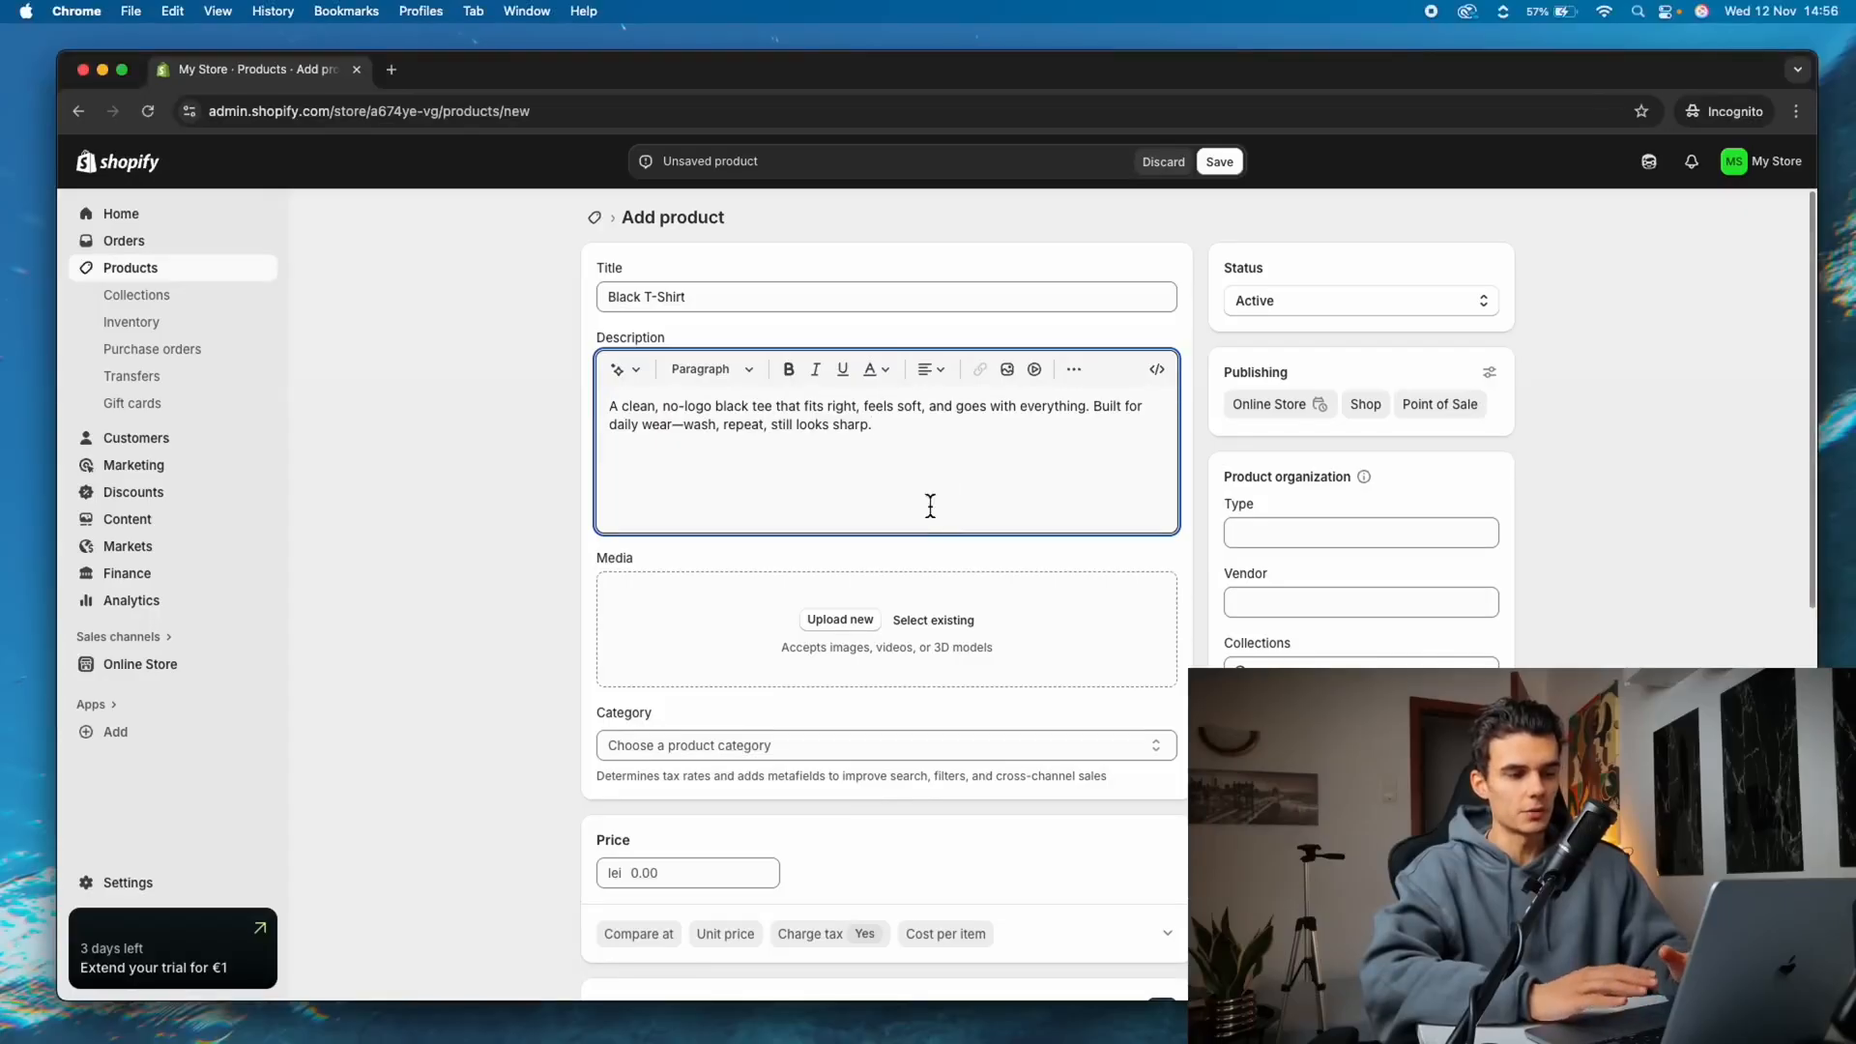
scroll(932, 651, down, 1)
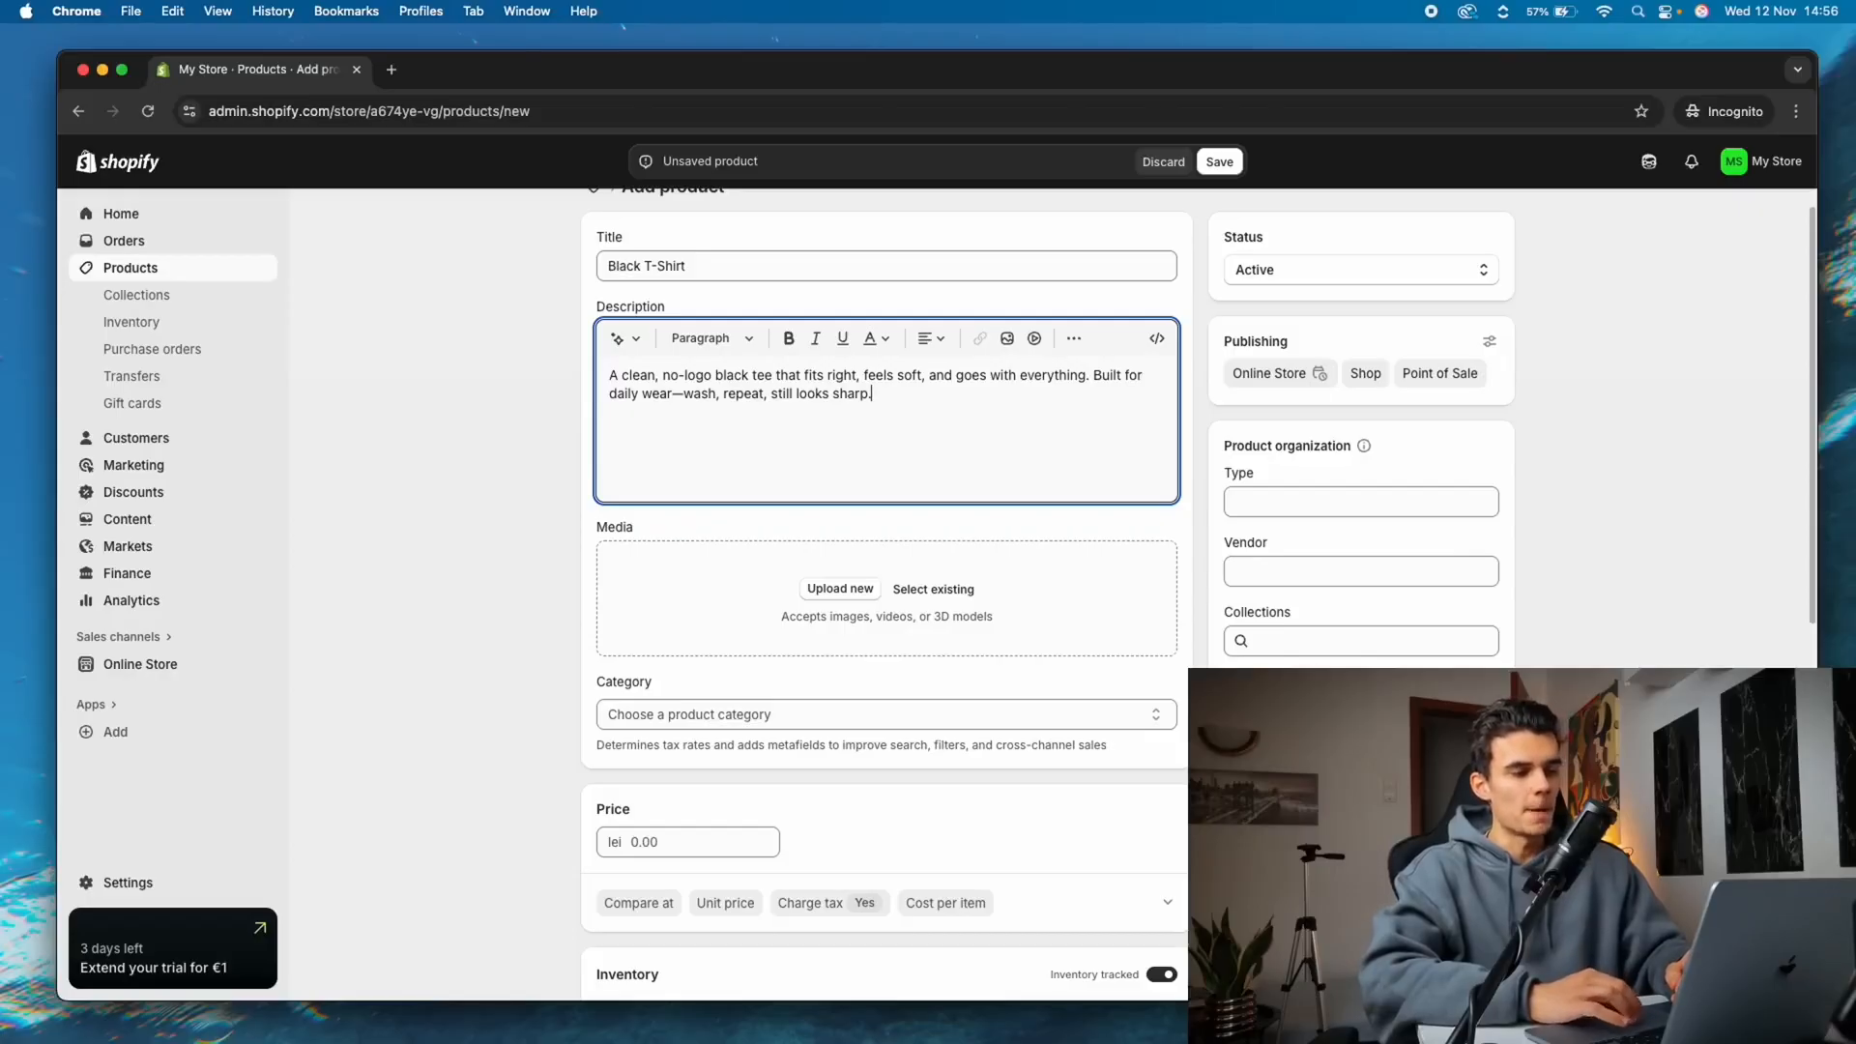
click(814, 586)
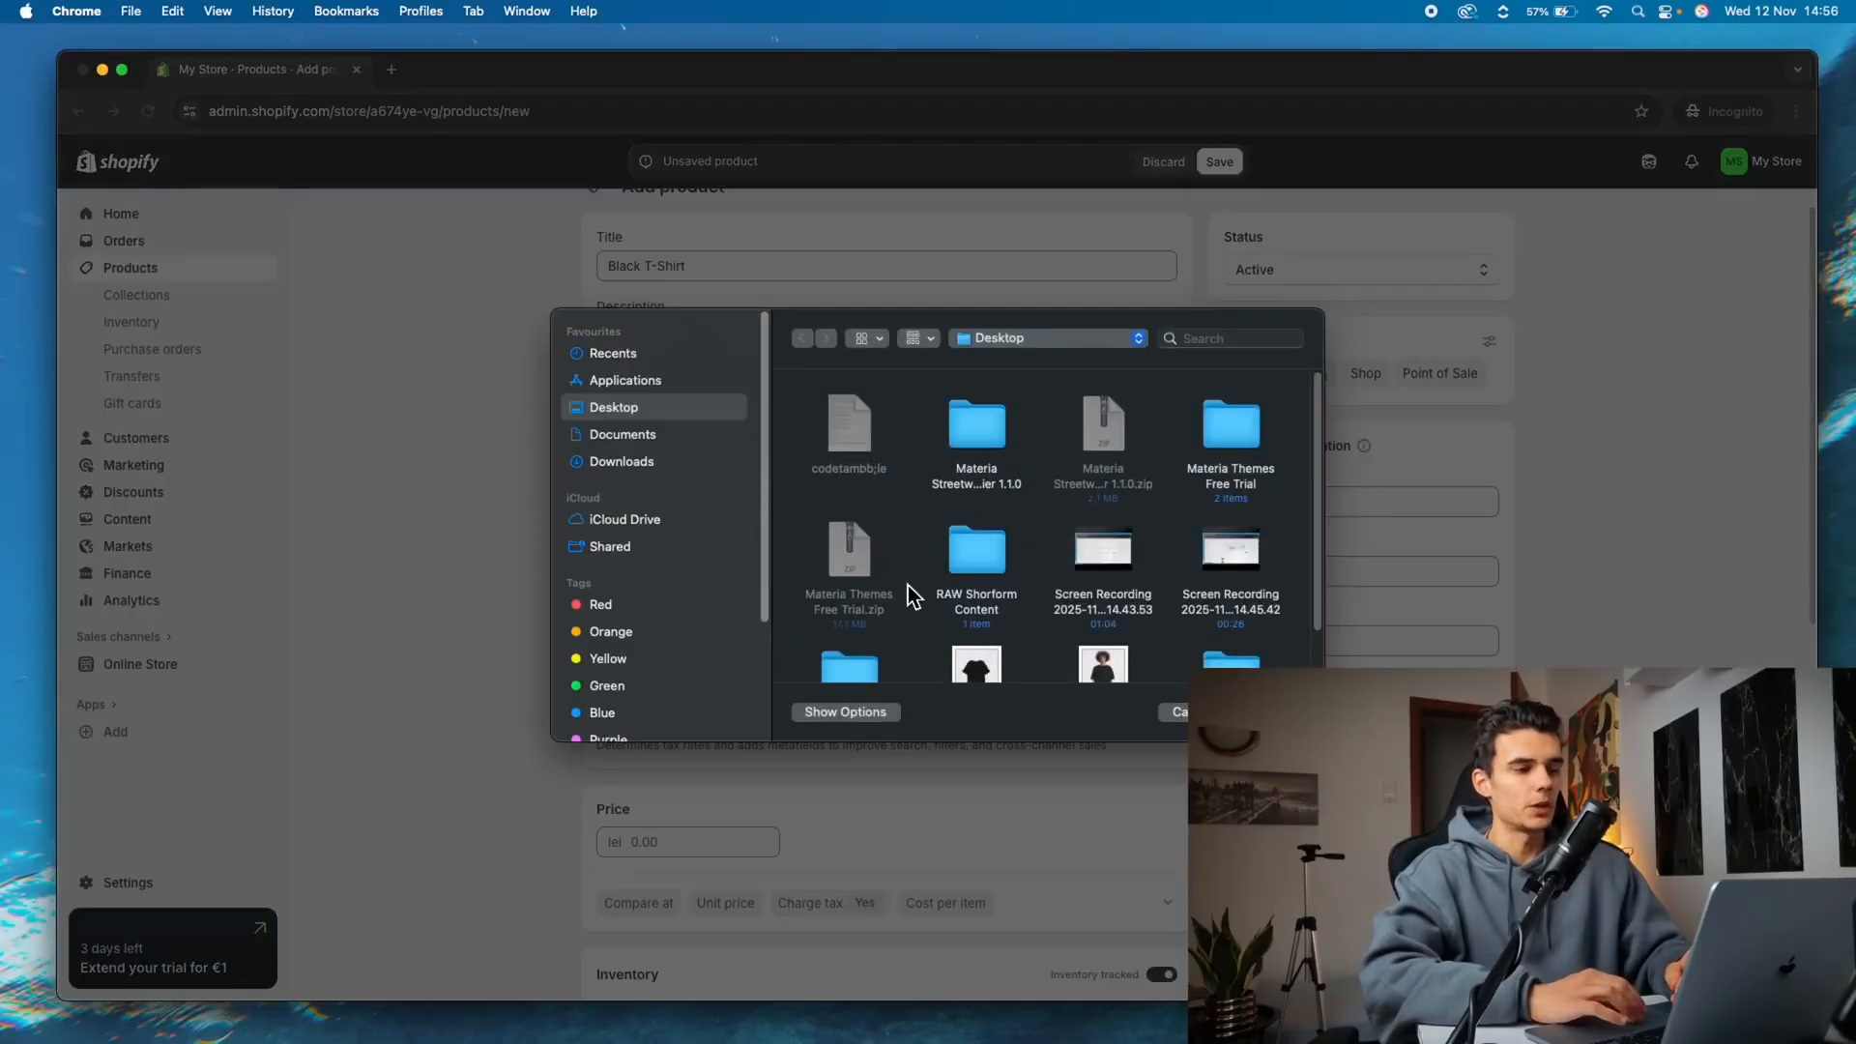
scroll(1035, 568, down, 2)
click(991, 619)
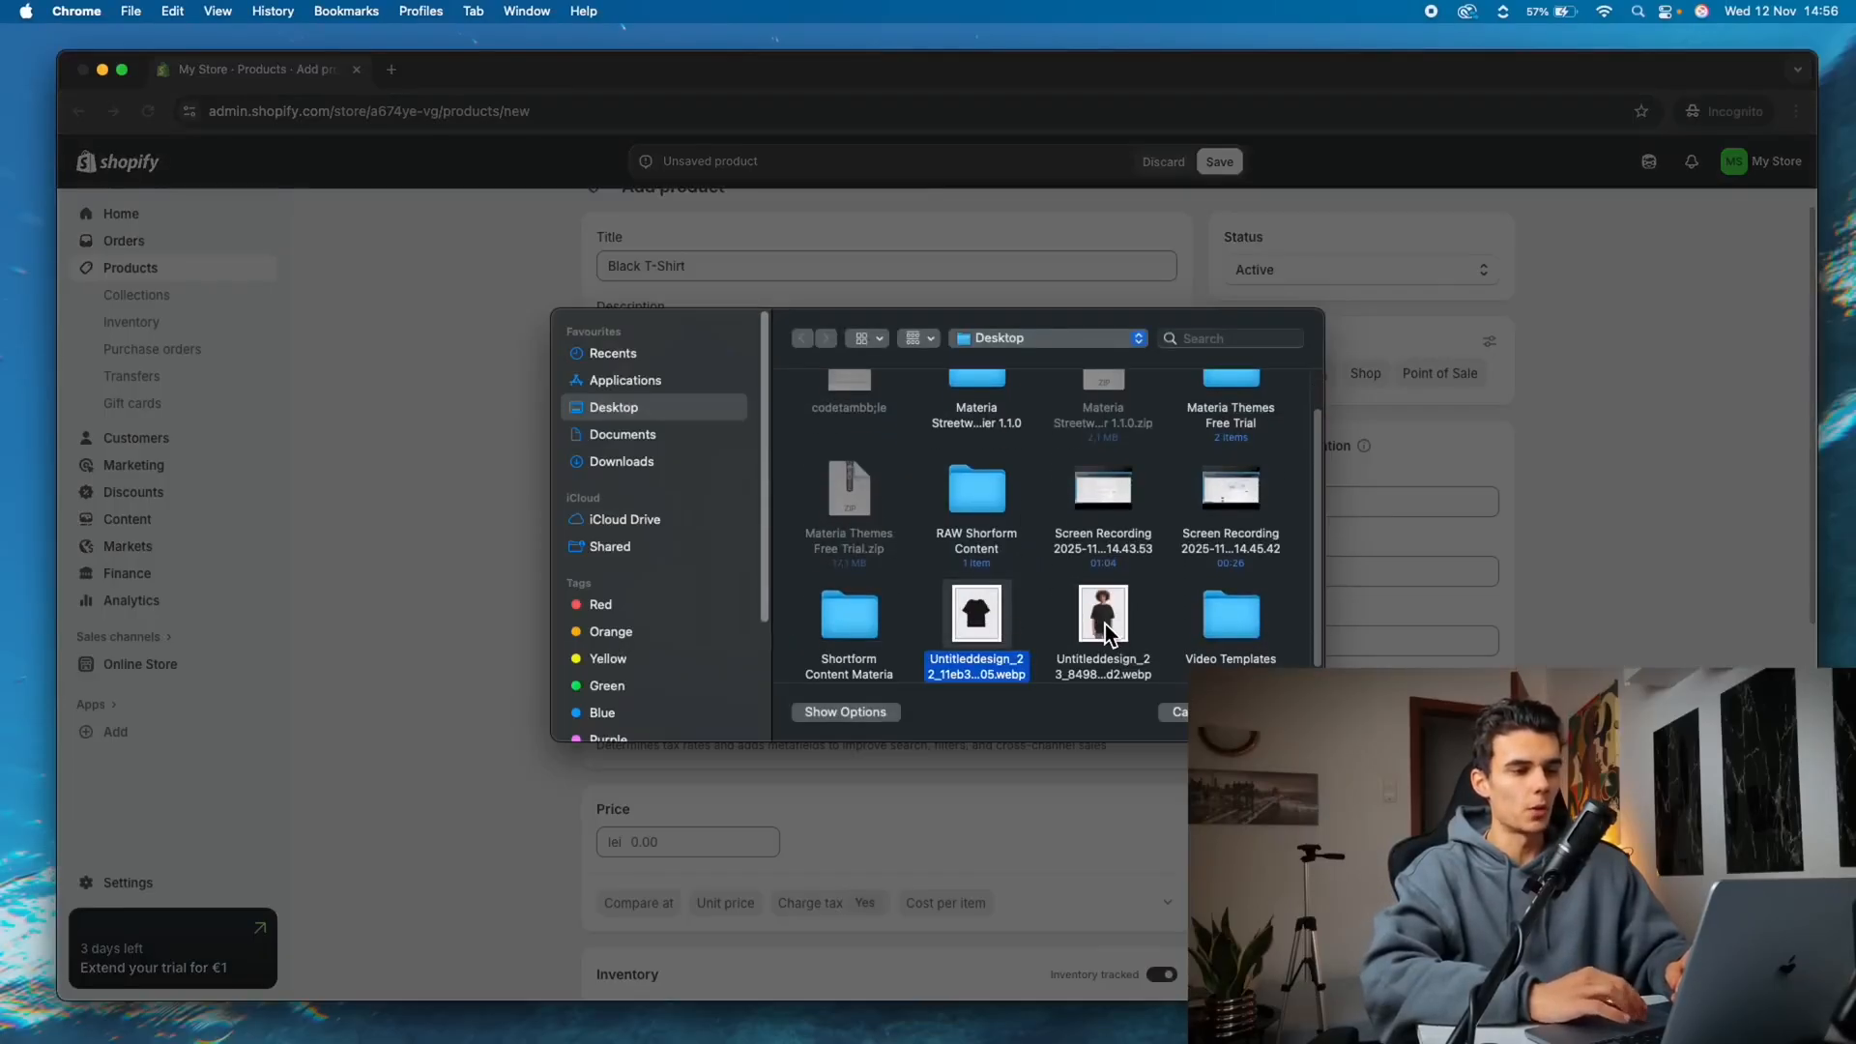
key(Return)
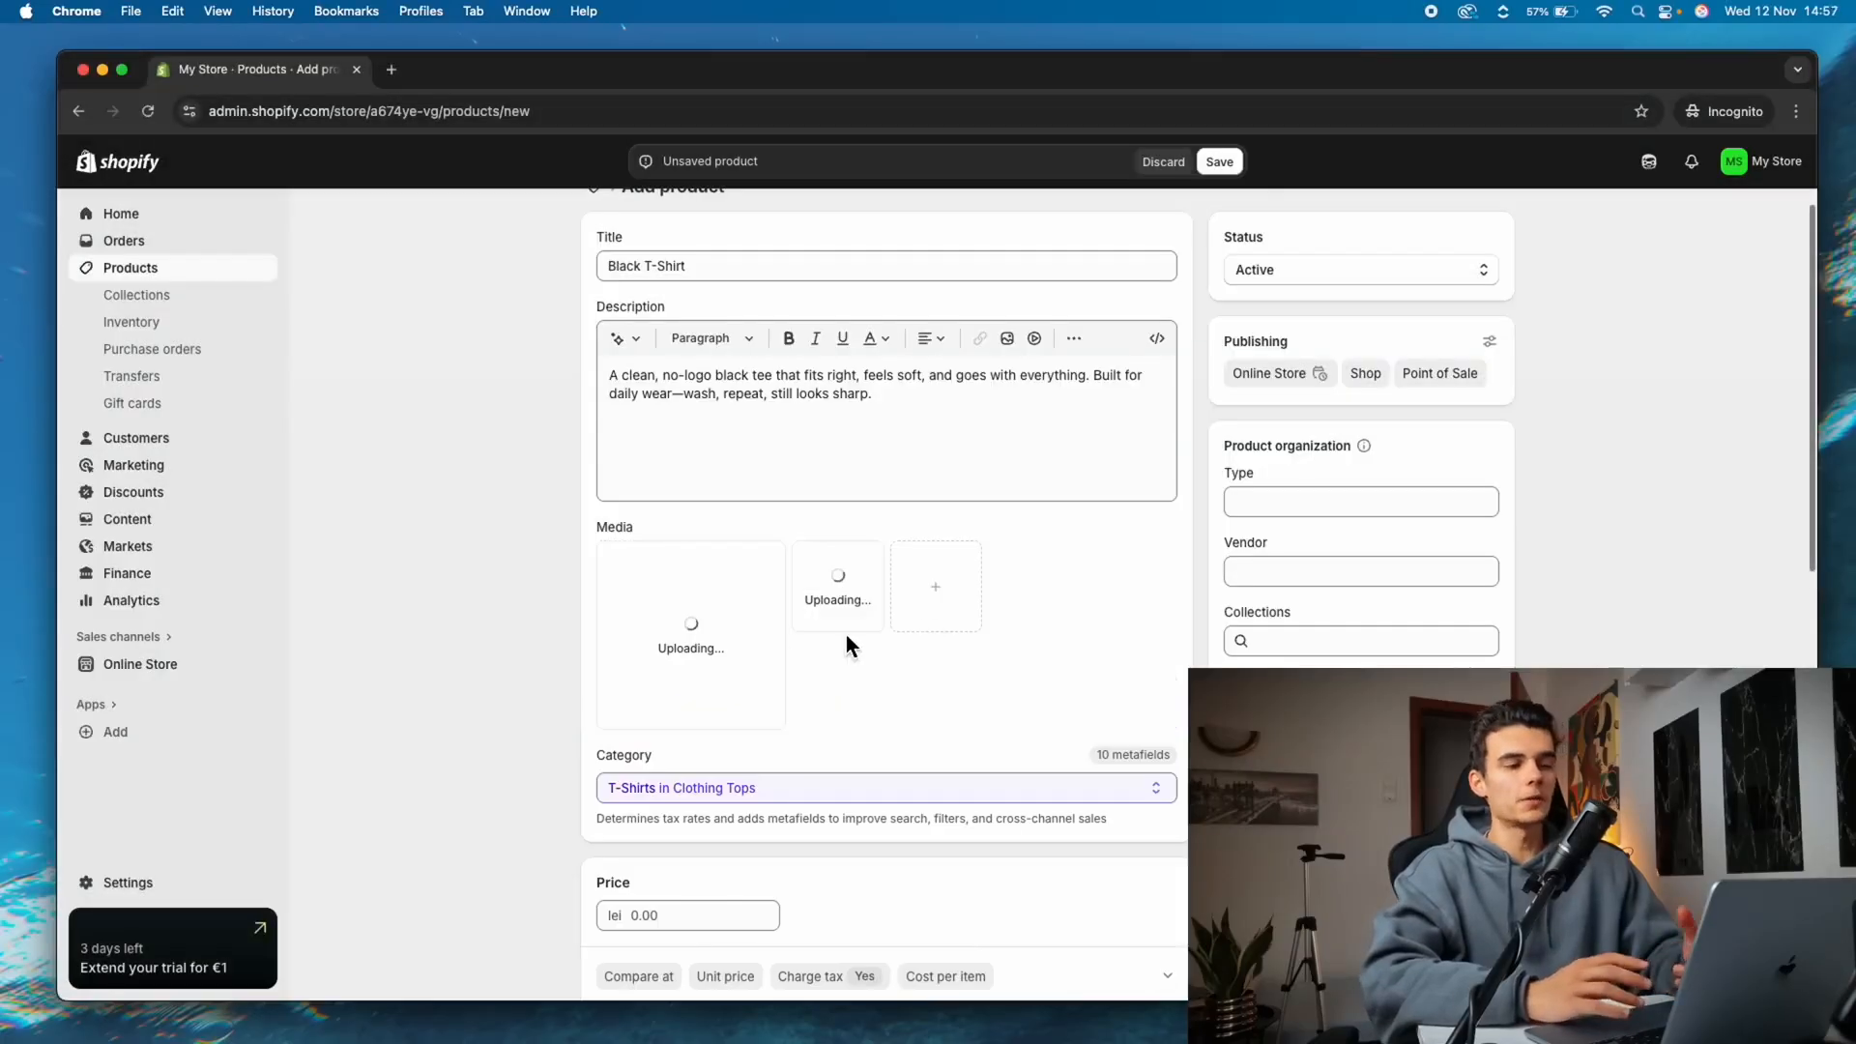
scroll(841, 618, down, 1)
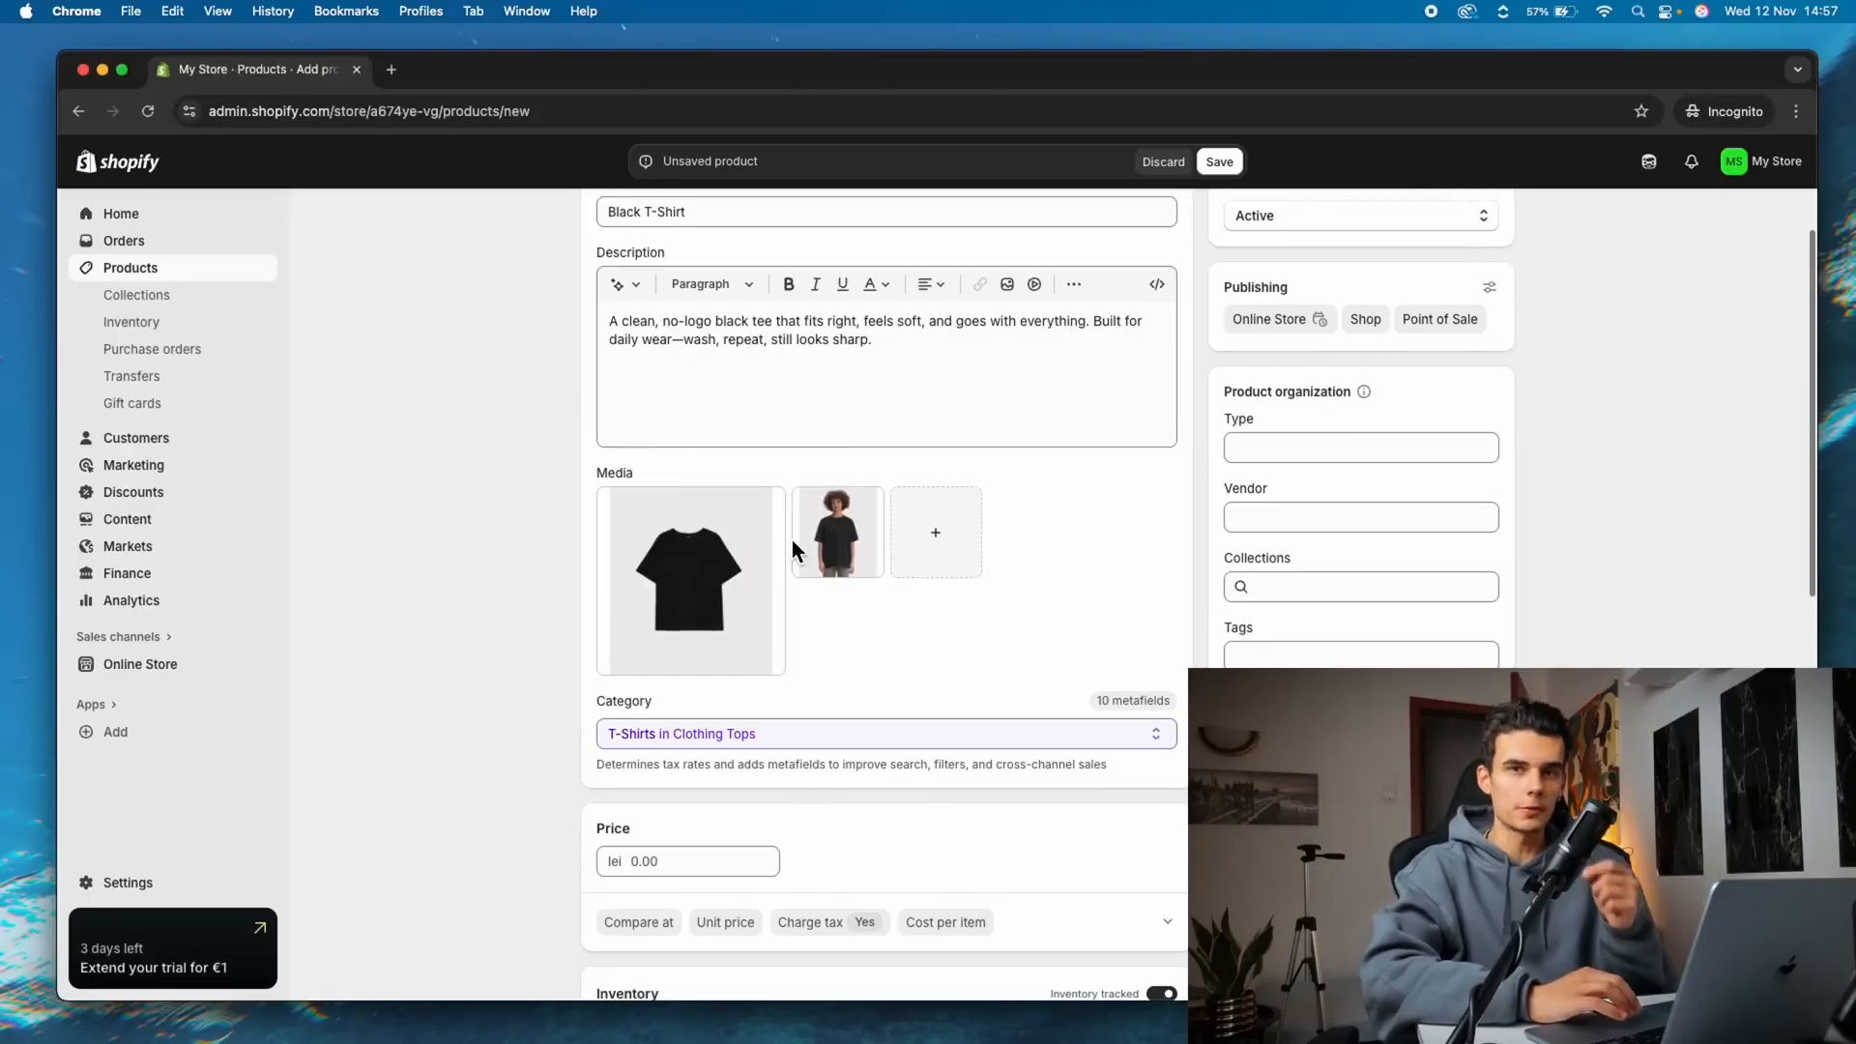
mouse_move(837, 540)
mouse_down()
mouse_move(672, 532)
mouse_move(841, 555)
mouse_up()
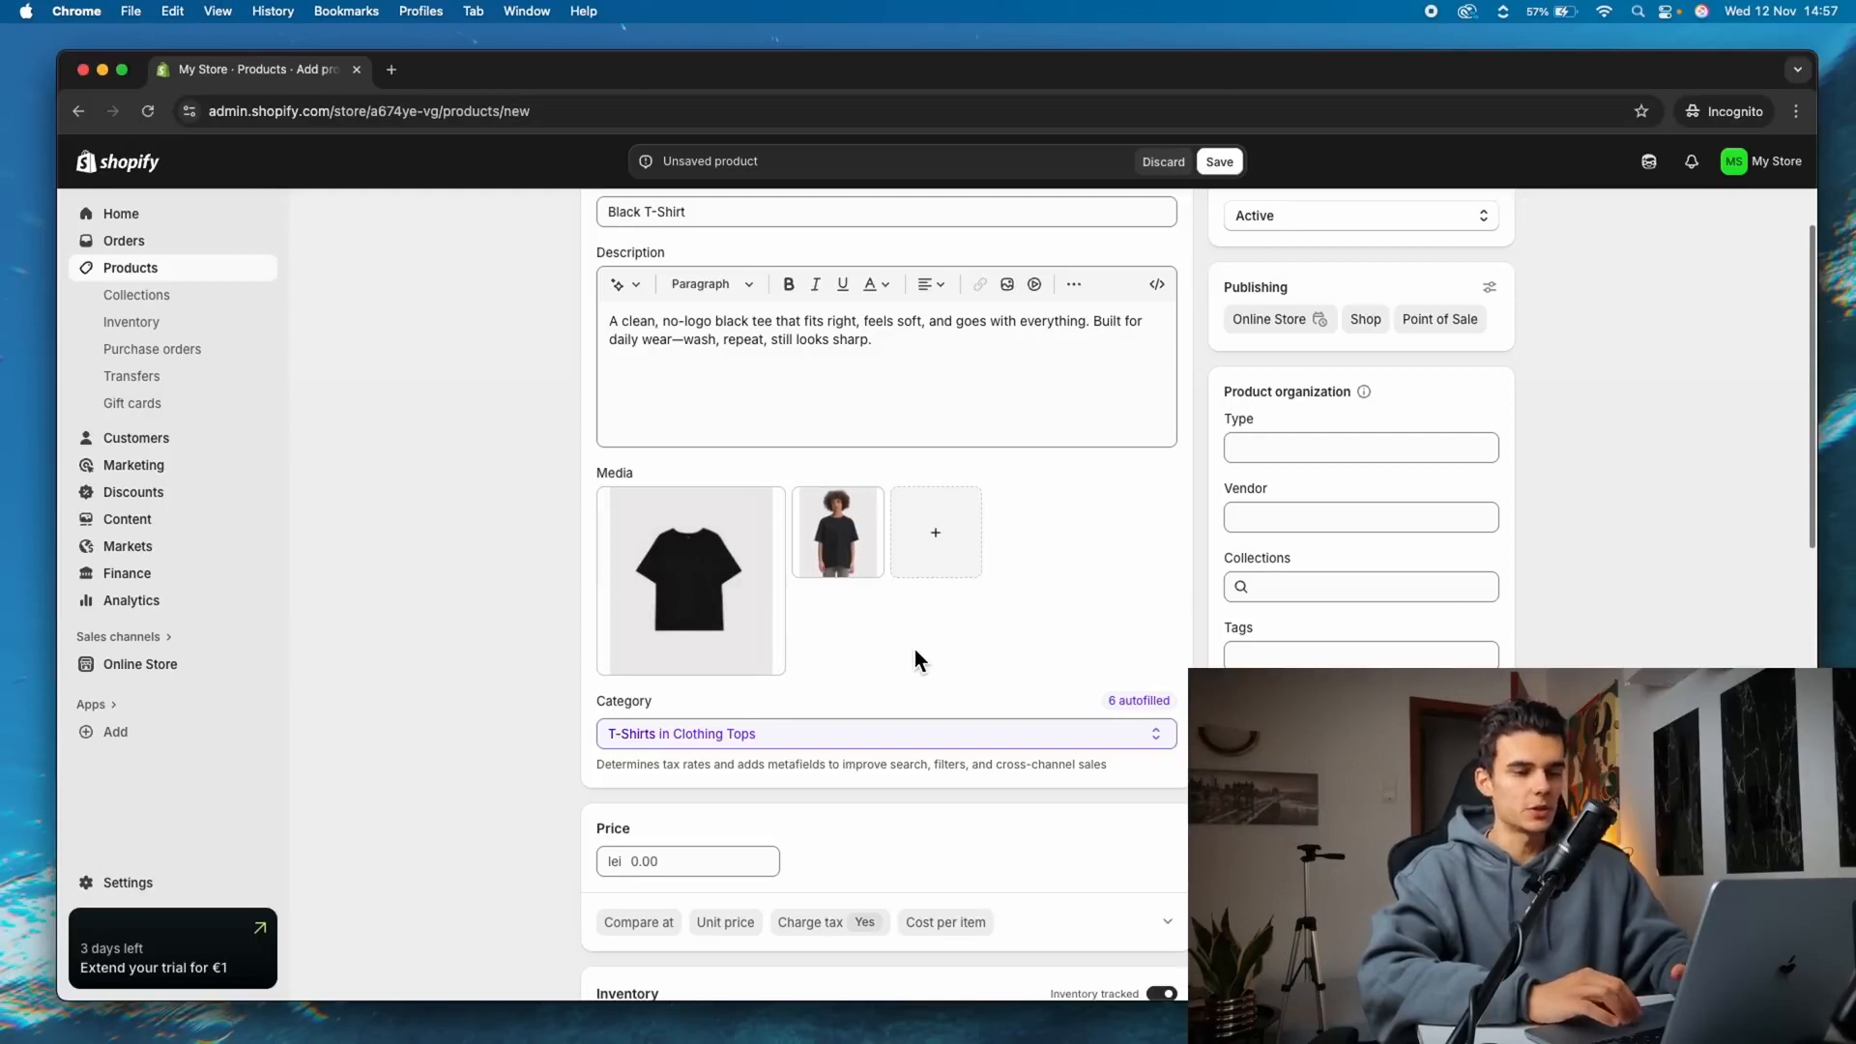
scroll(916, 653, down, 3)
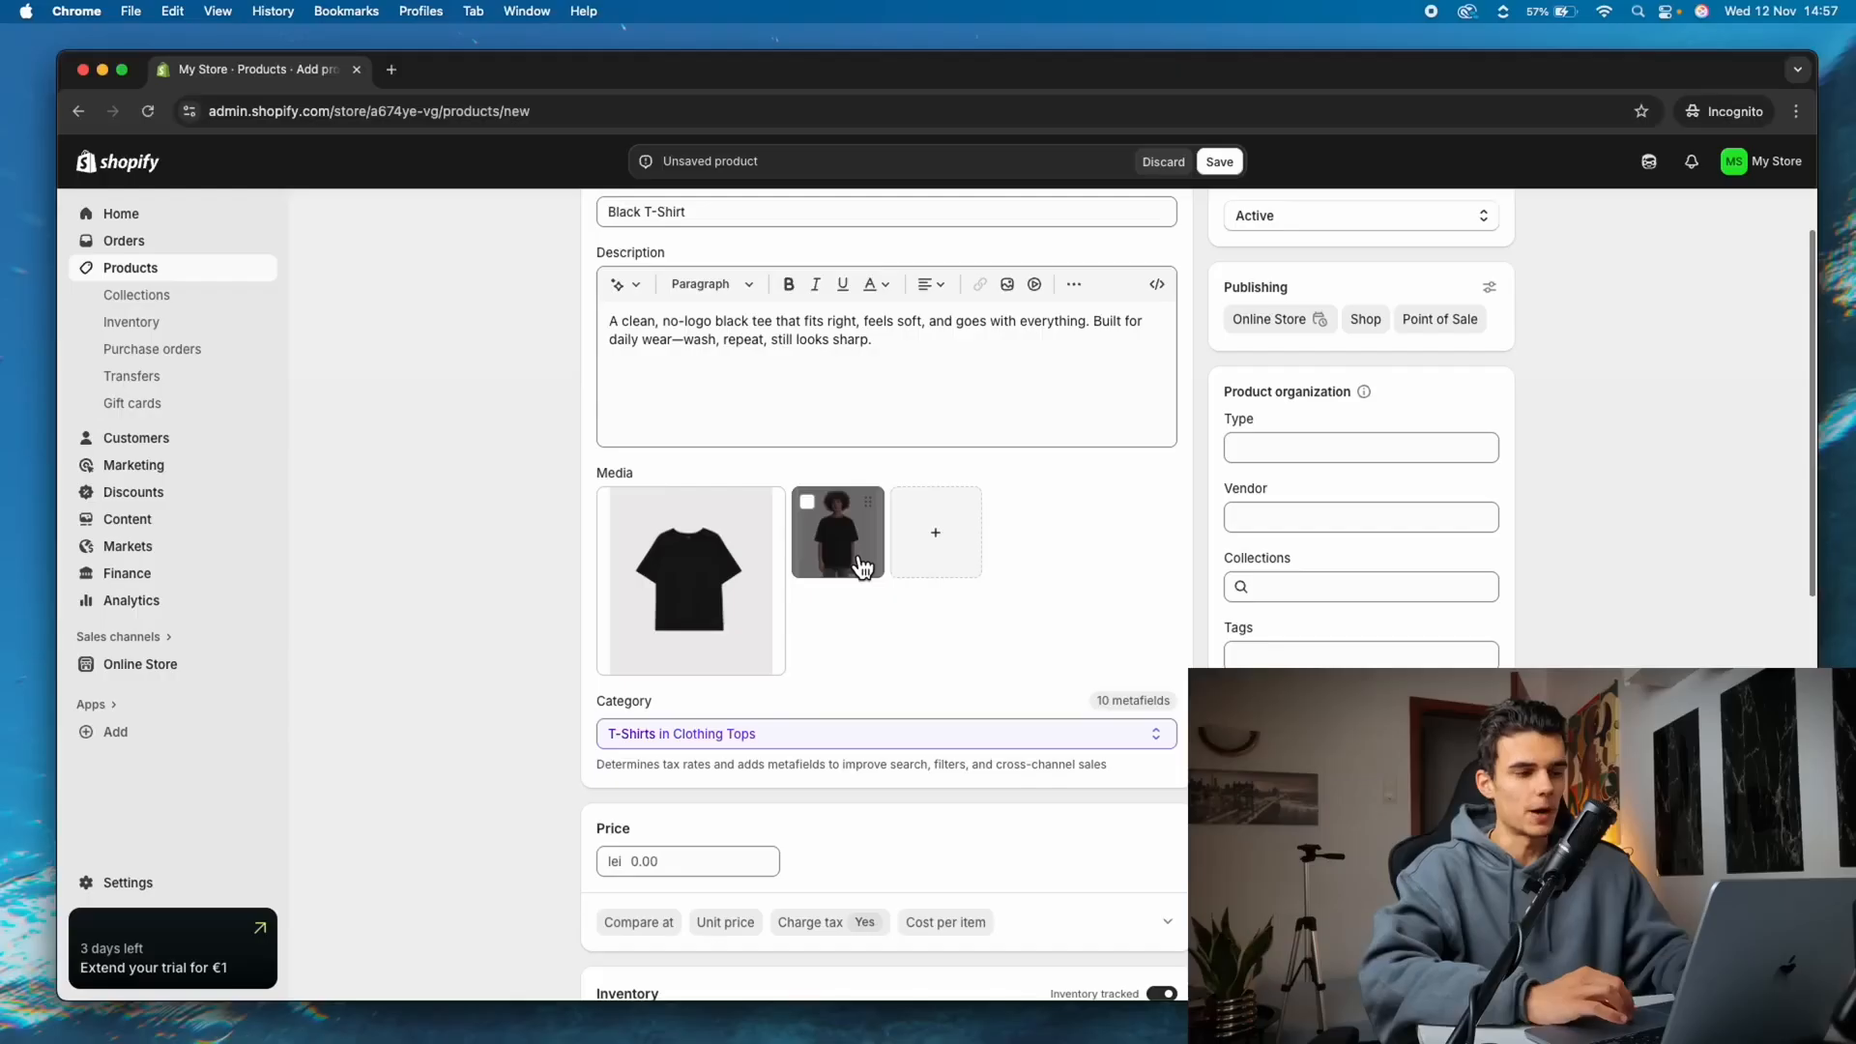
mouse_move(828, 551)
mouse_down()
mouse_move(696, 560)
mouse_move(858, 563)
mouse_up()
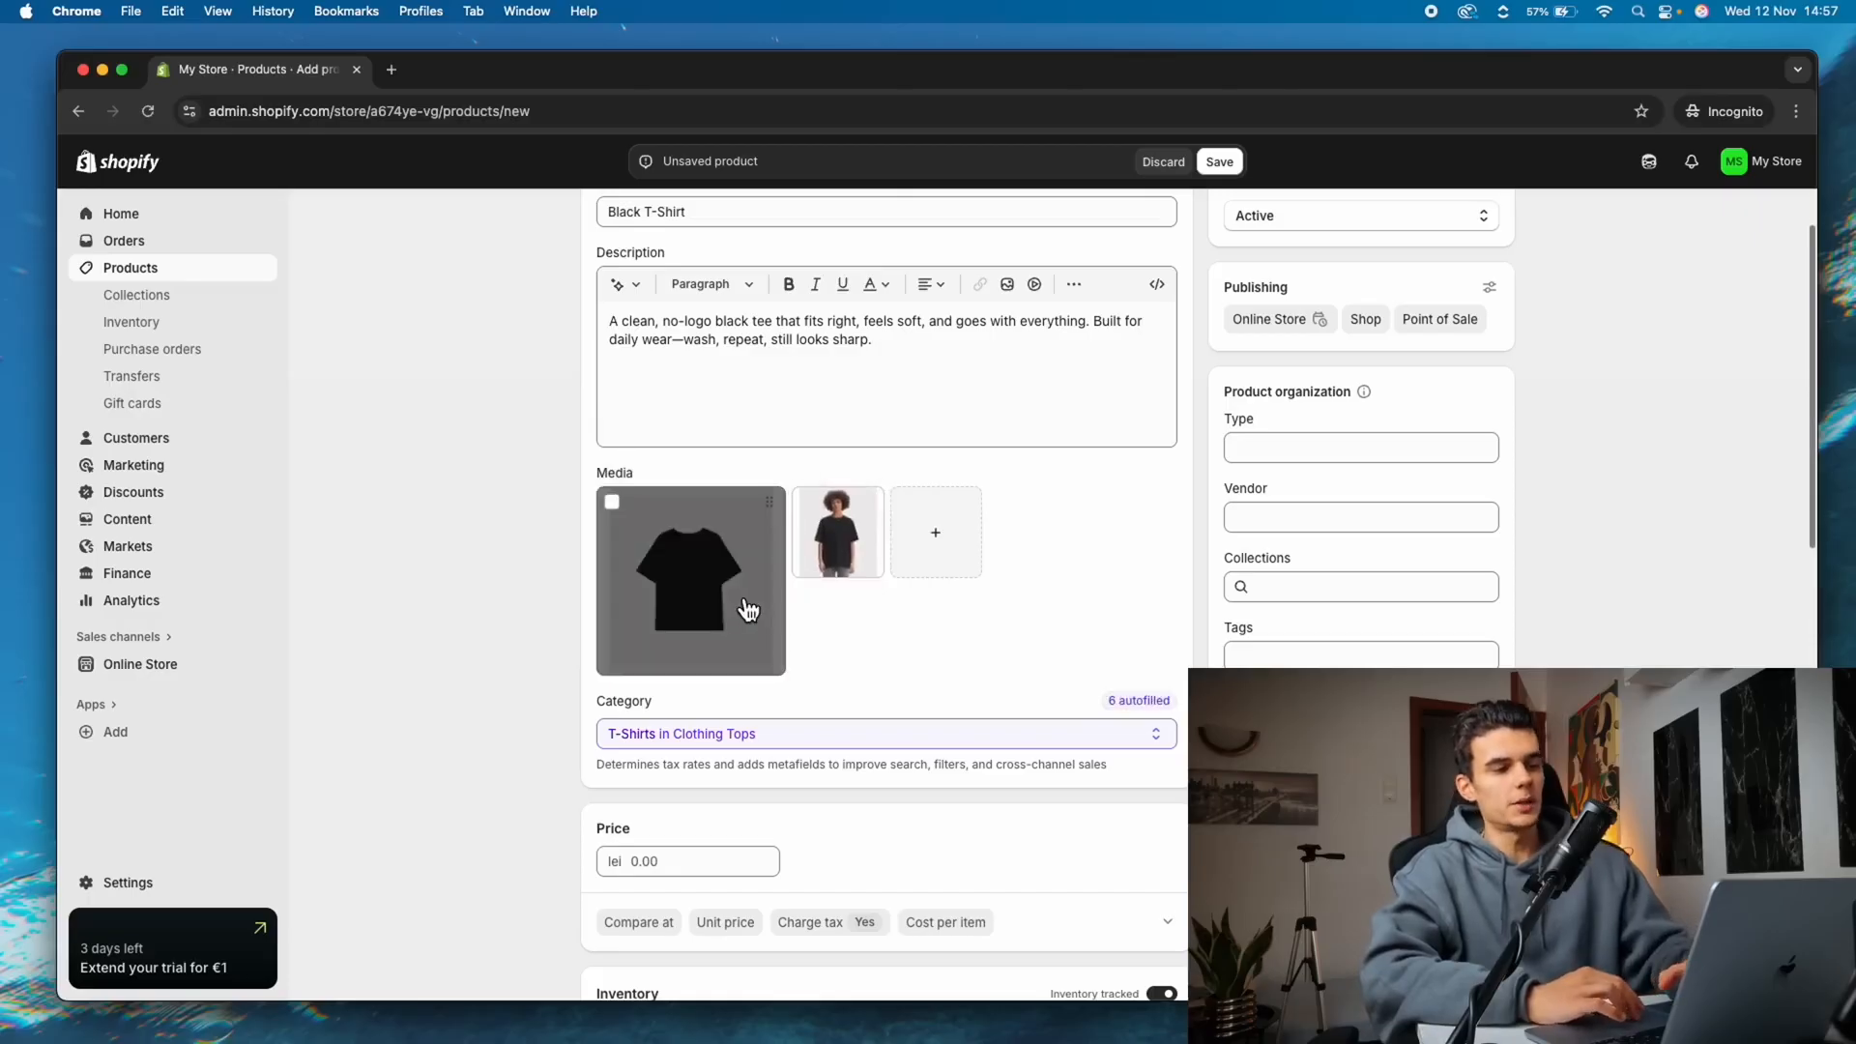
Add a new collection from the product's organization settings and title it "Bestellers"
scroll(916, 655, down, 2)
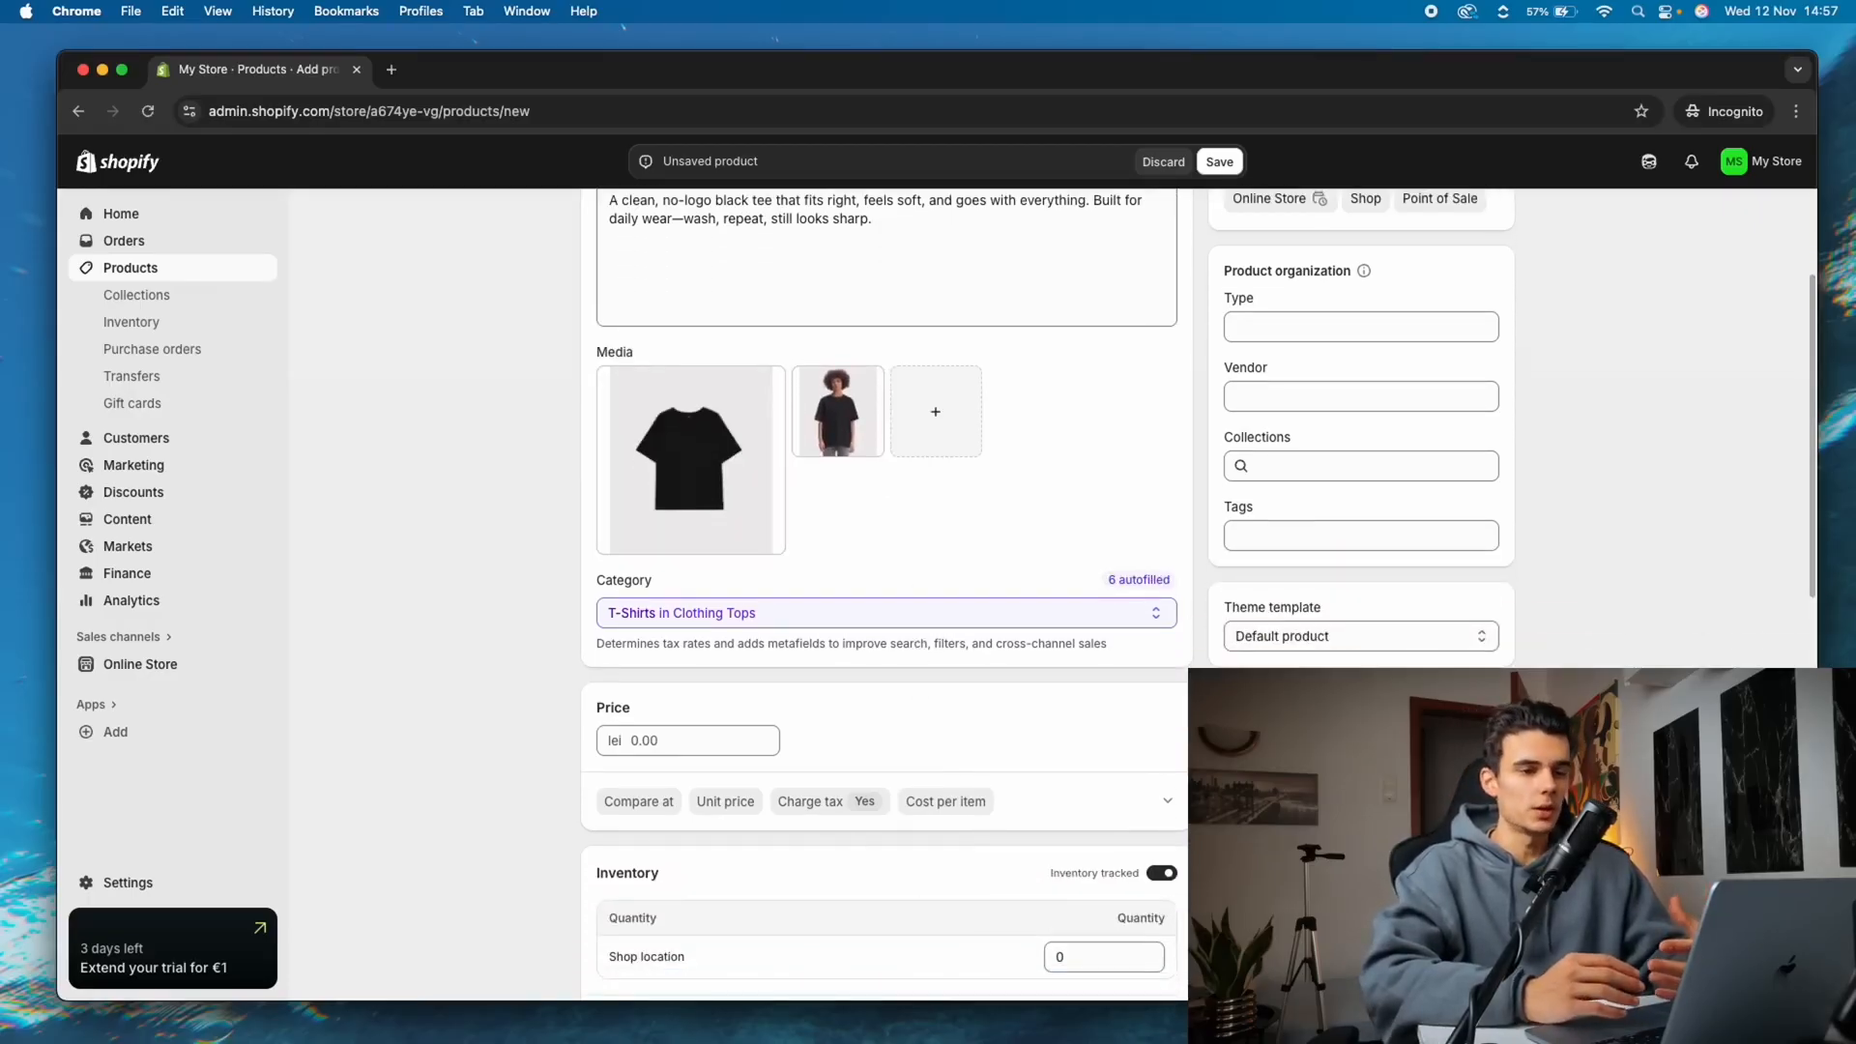
scroll(1267, 510, up, 1)
click(1293, 523)
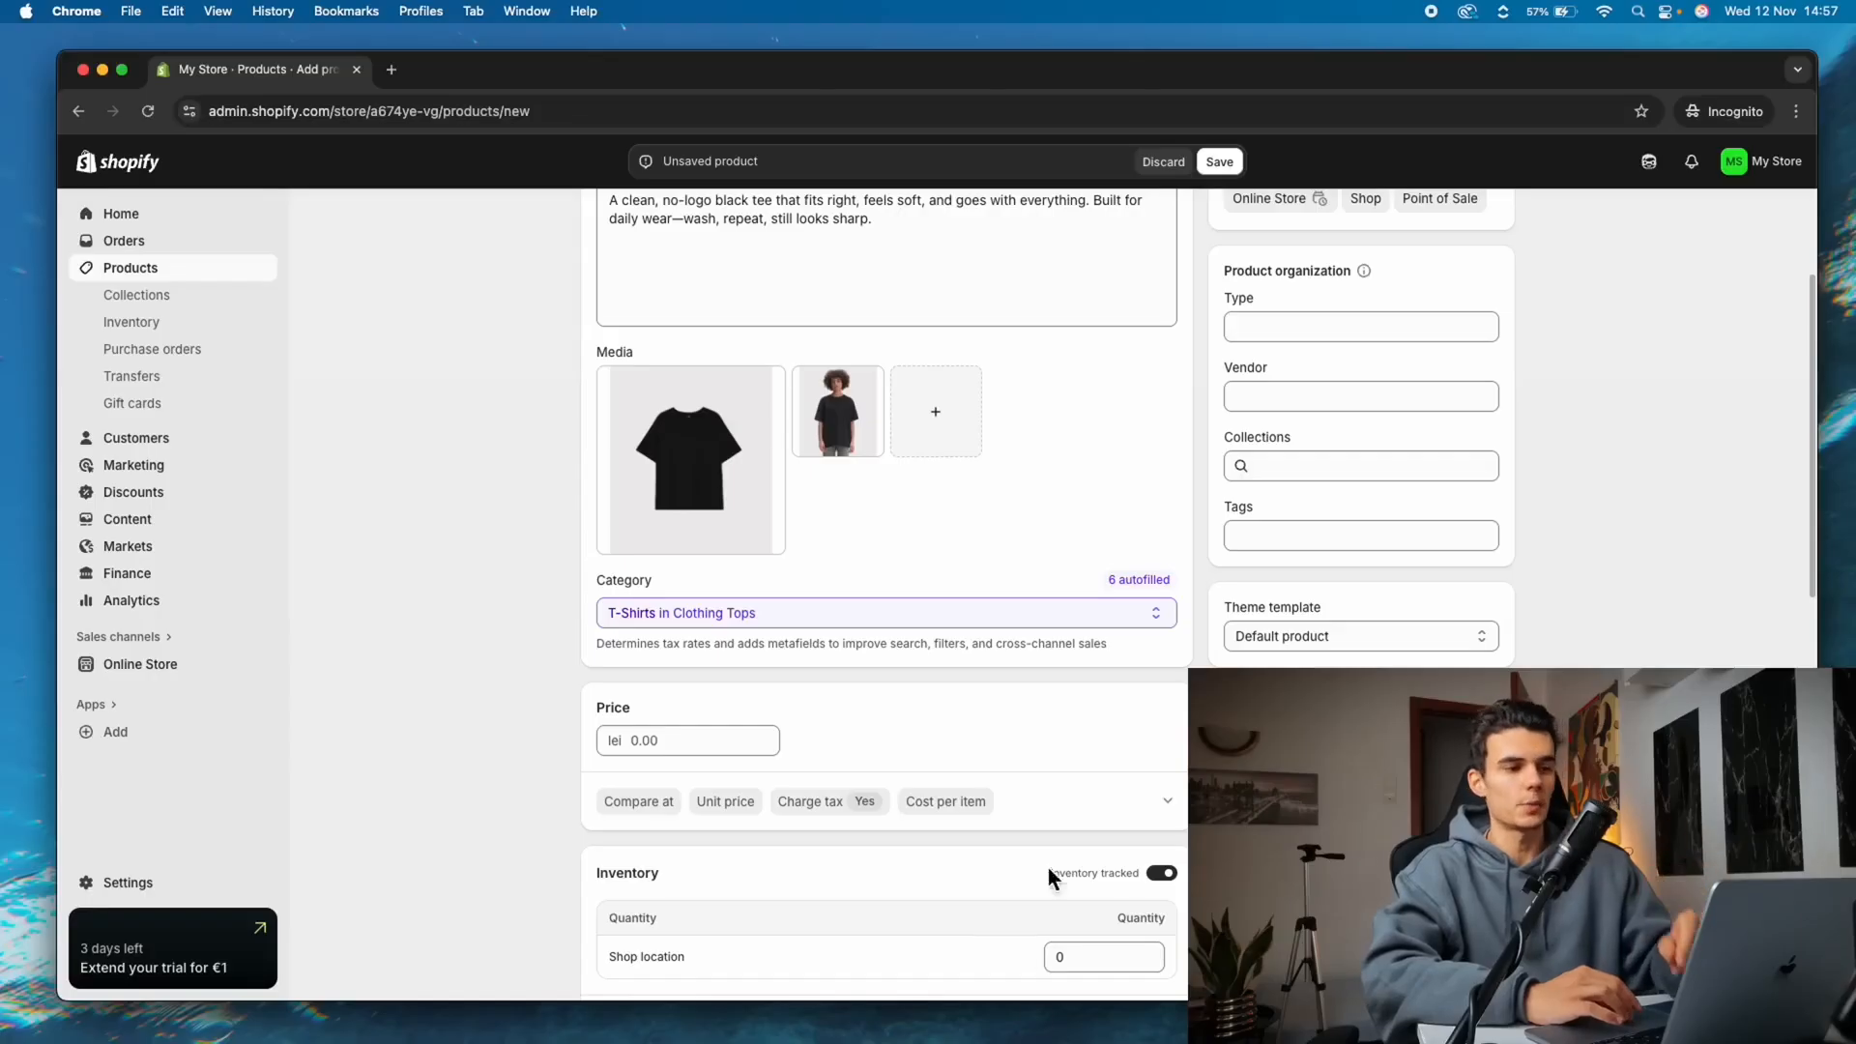
scroll(1098, 458, up, 1)
click(1290, 510)
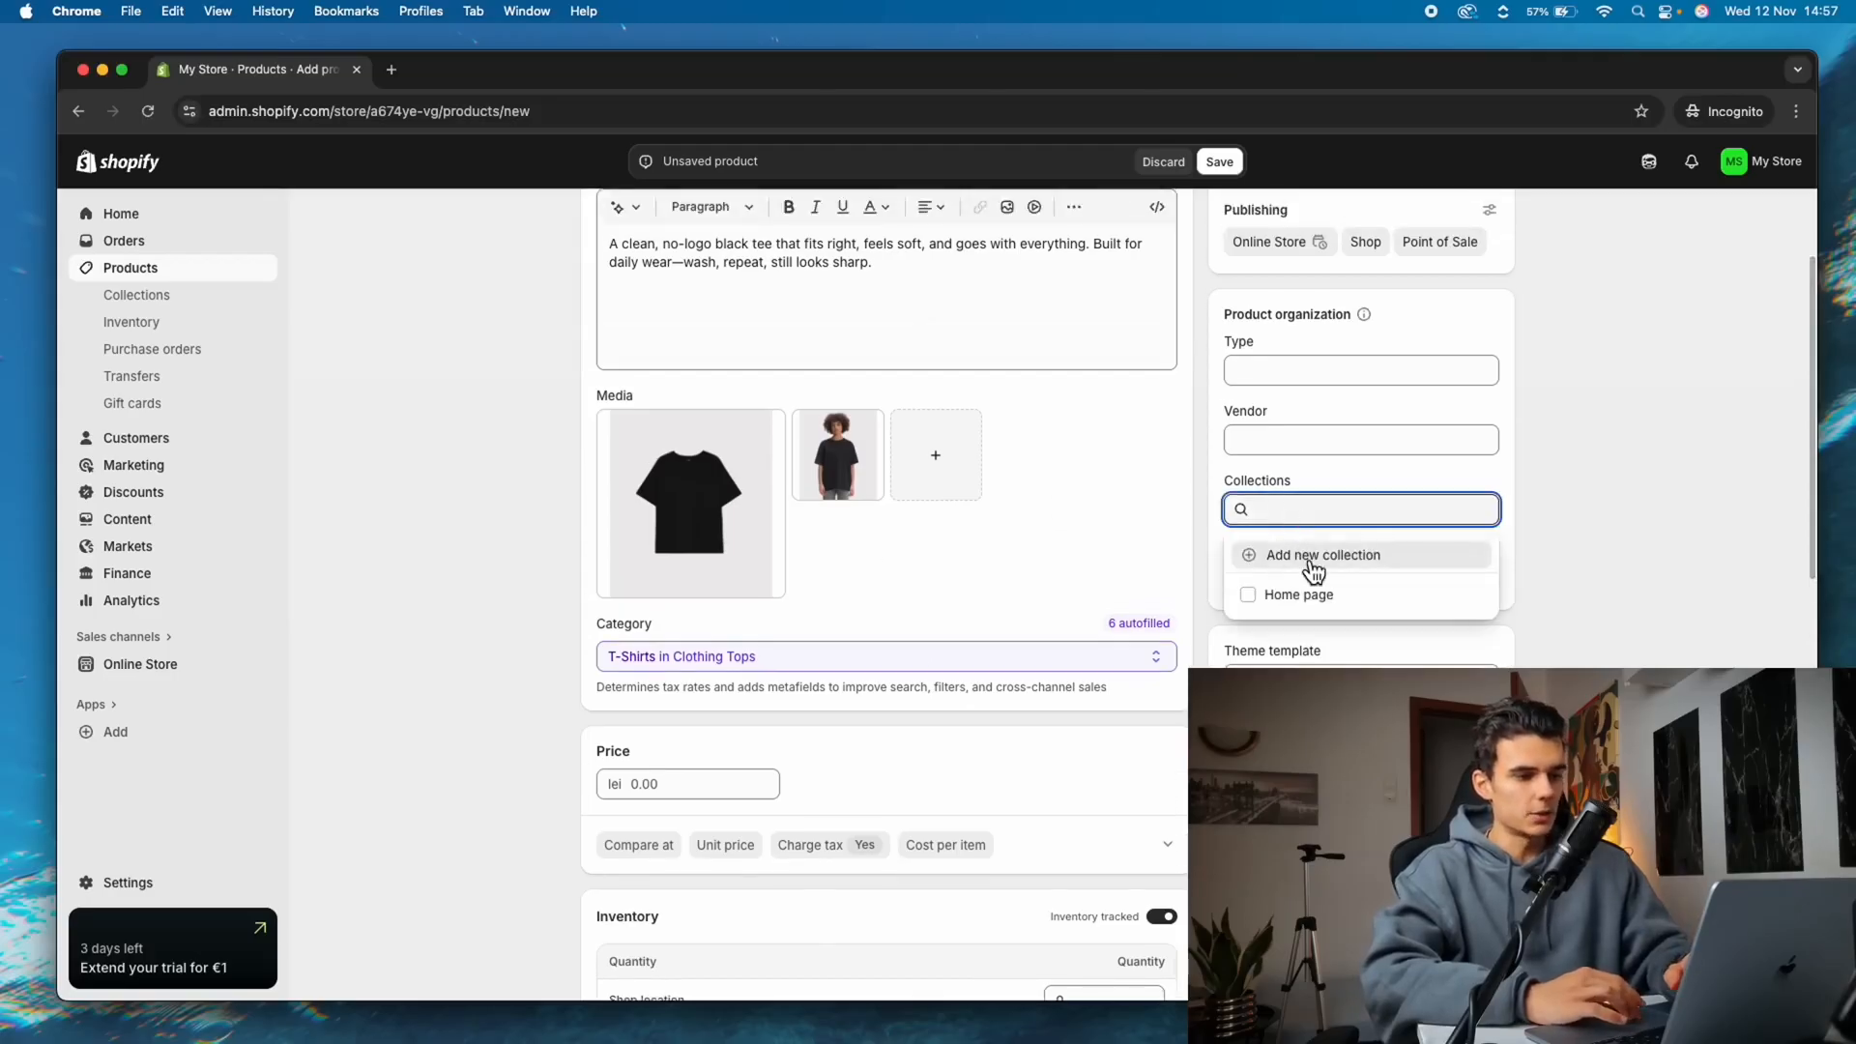
click(1322, 555)
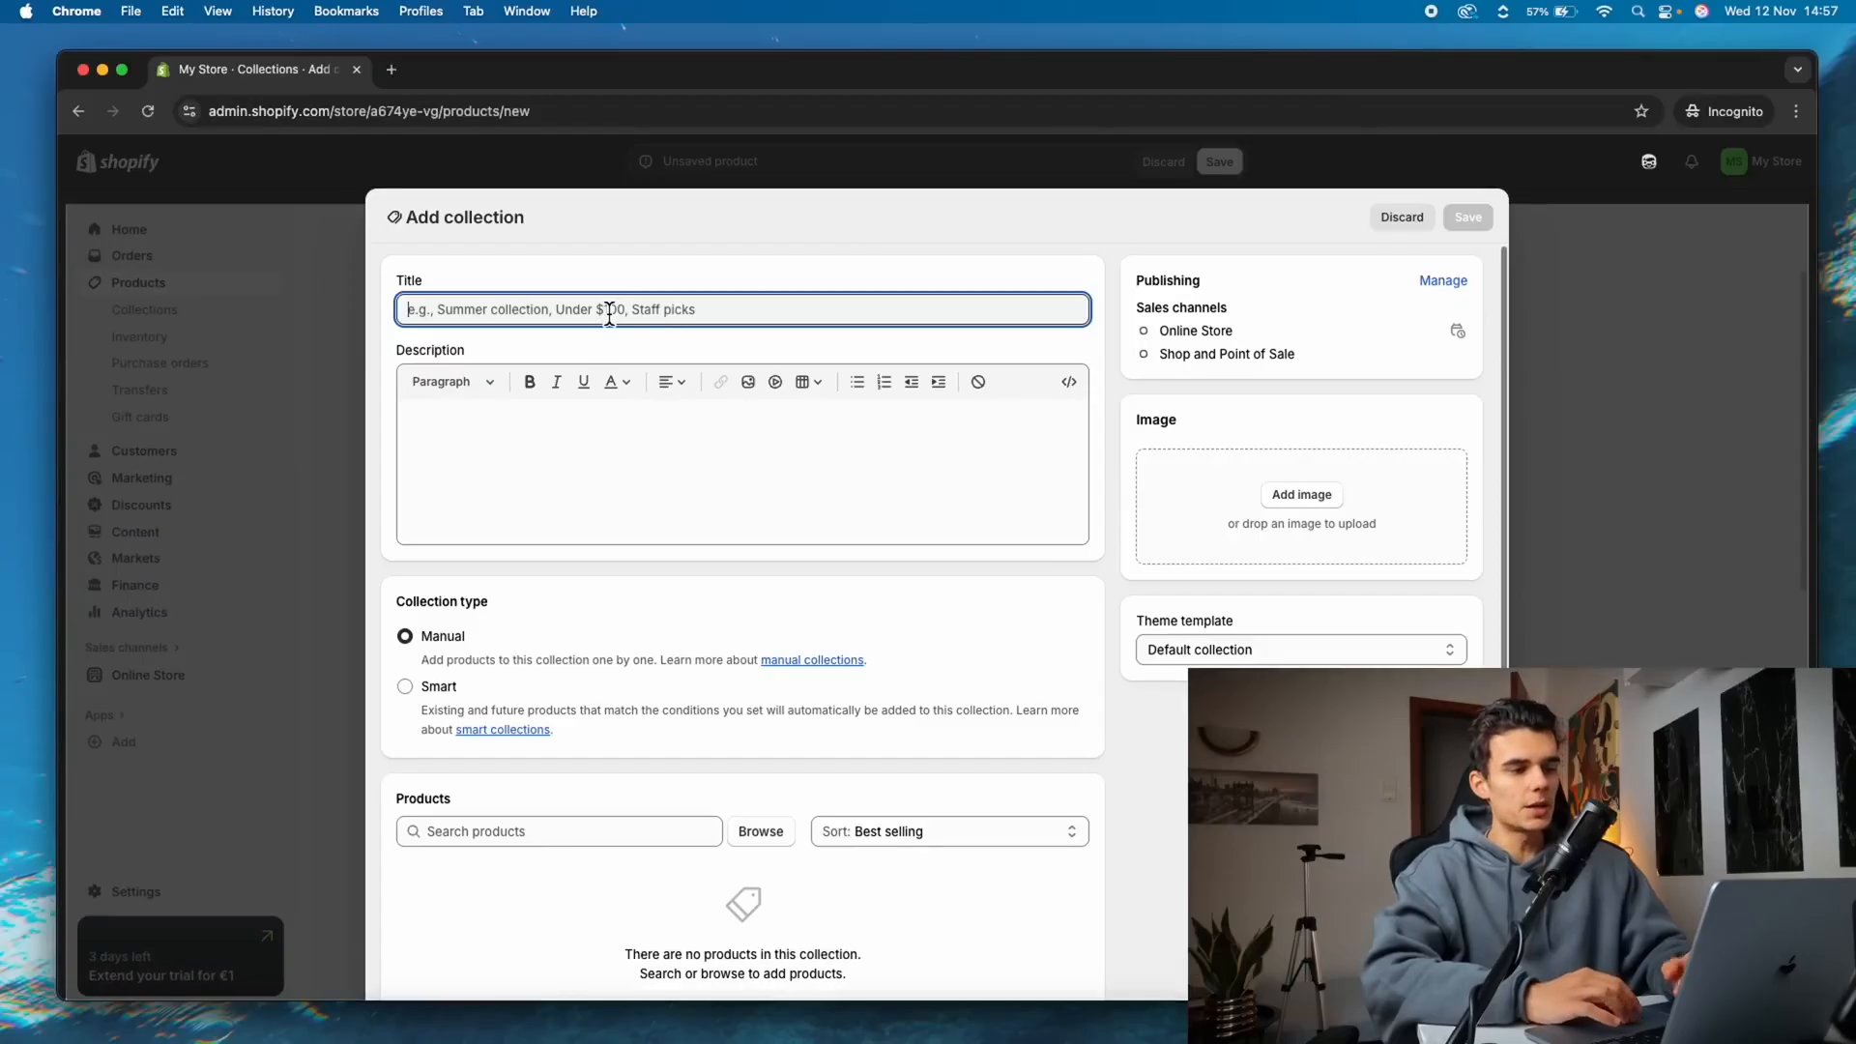
text(Bestellers)
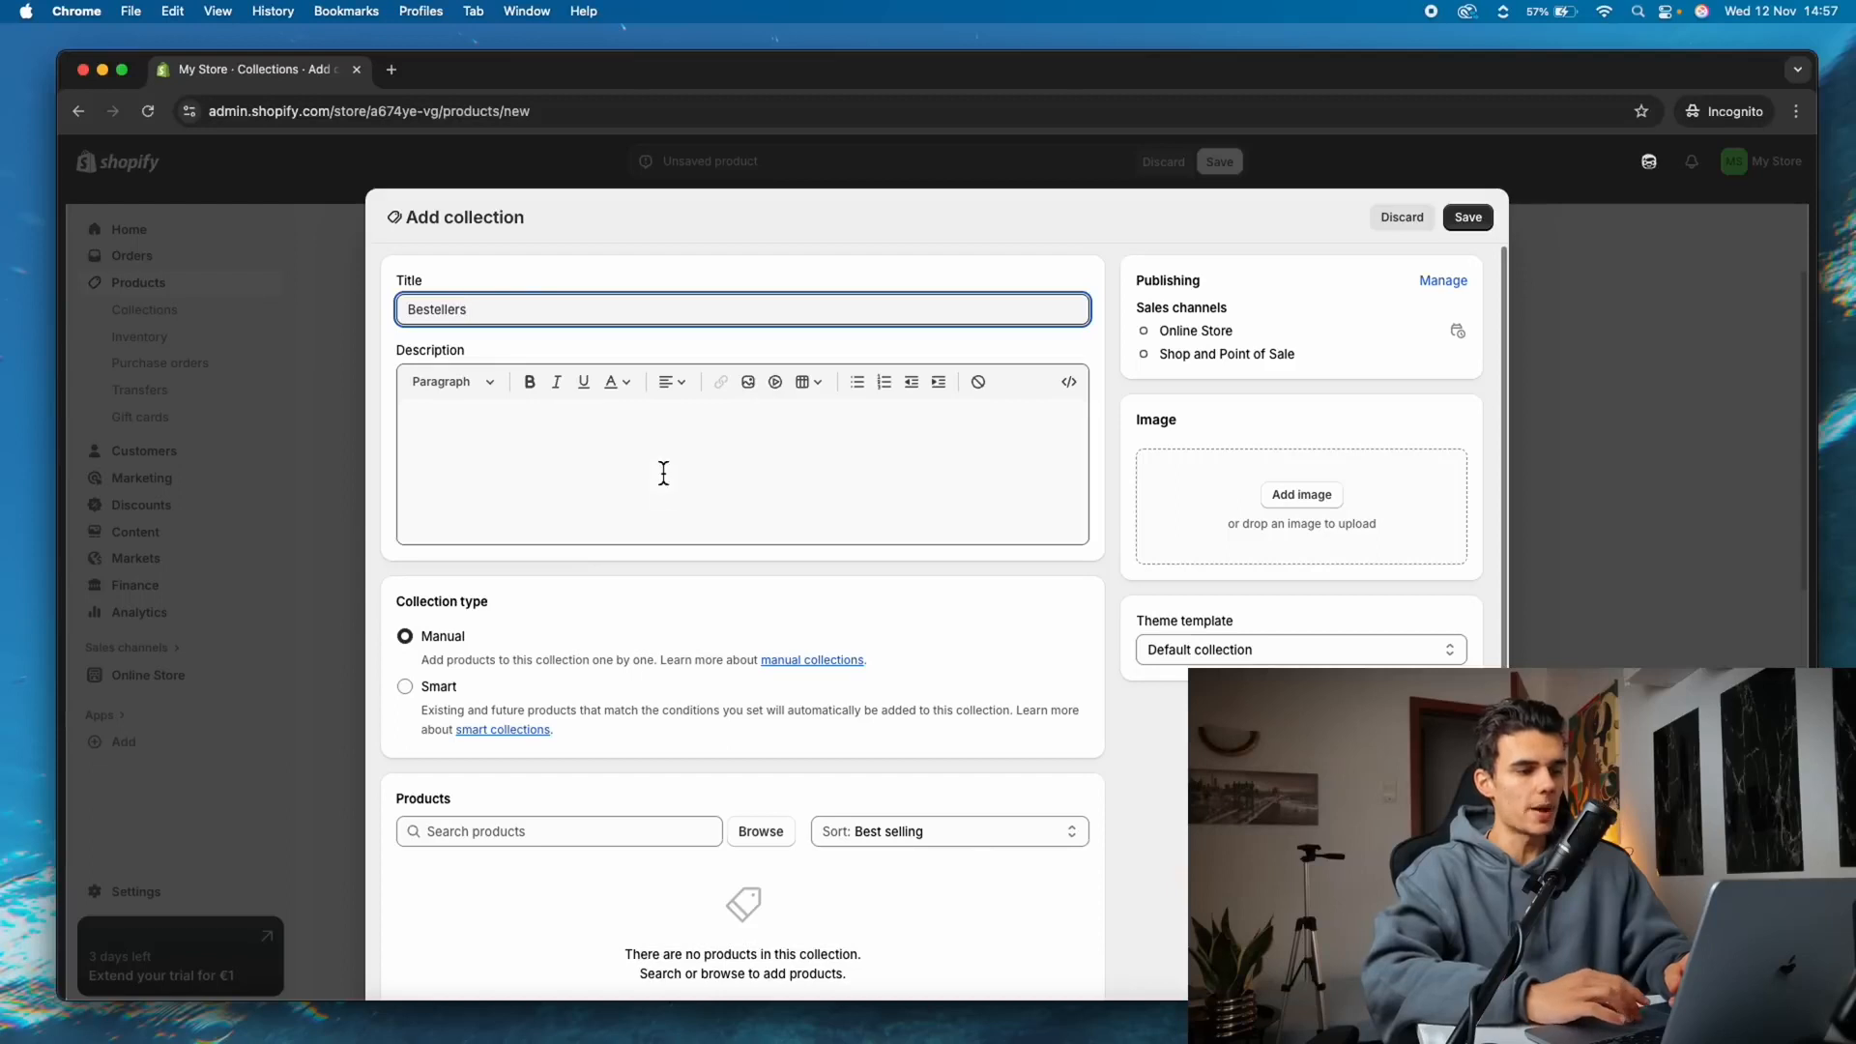
Try the Smart collection type and set the collection back to Manual
click(572, 494)
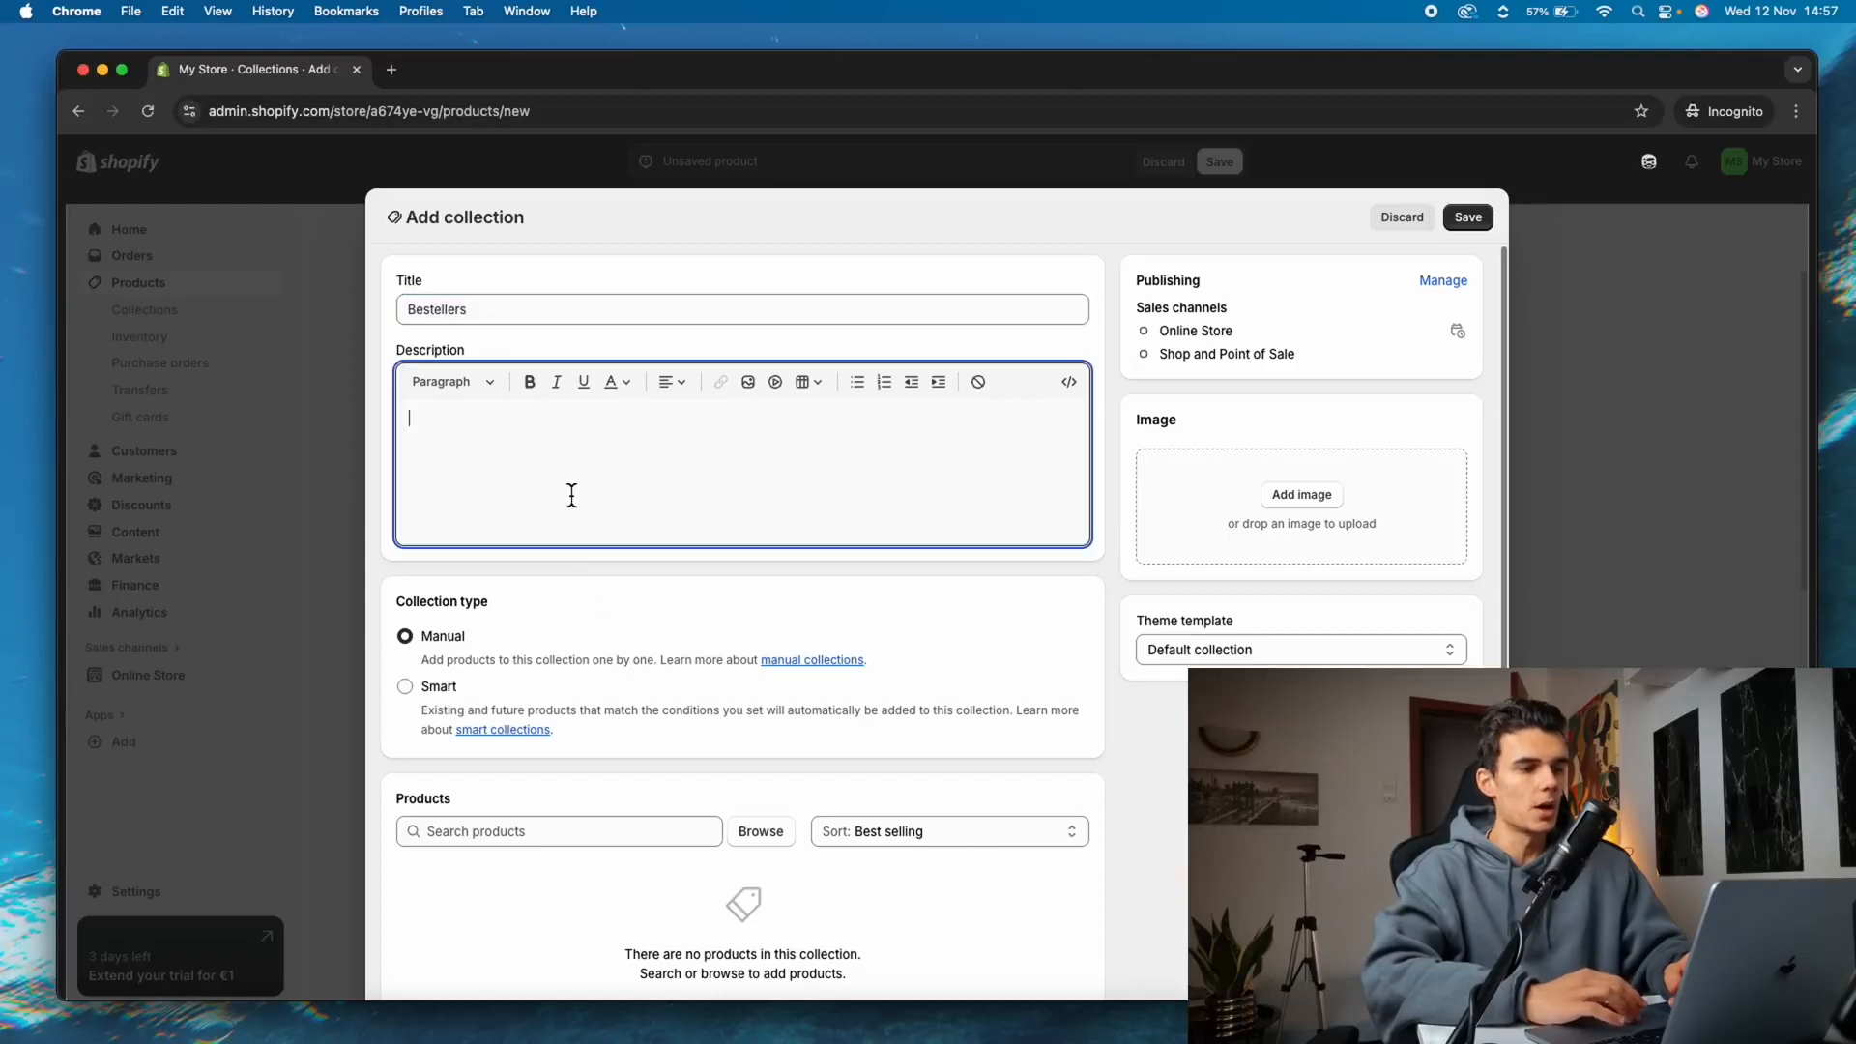
click(437, 686)
click(439, 638)
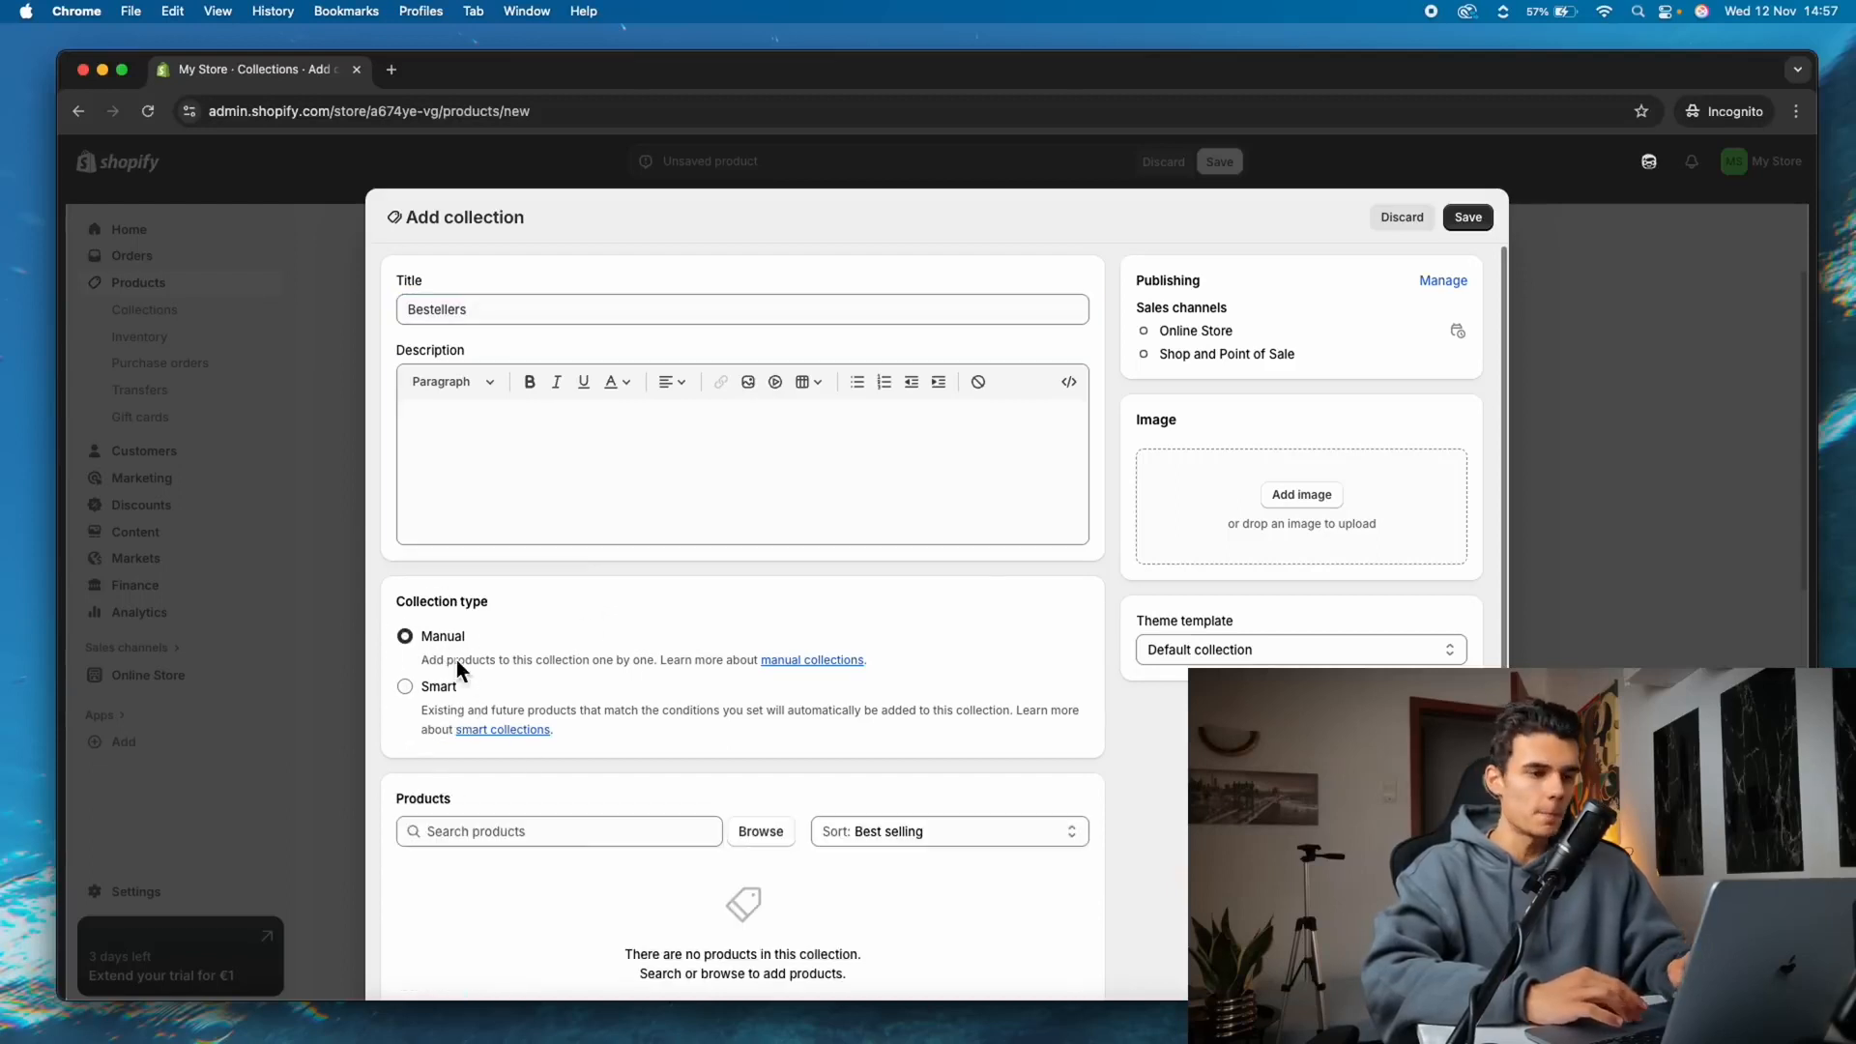
scroll(537, 698, down, 1)
scroll(540, 703, down, 3)
click(599, 615)
click(759, 617)
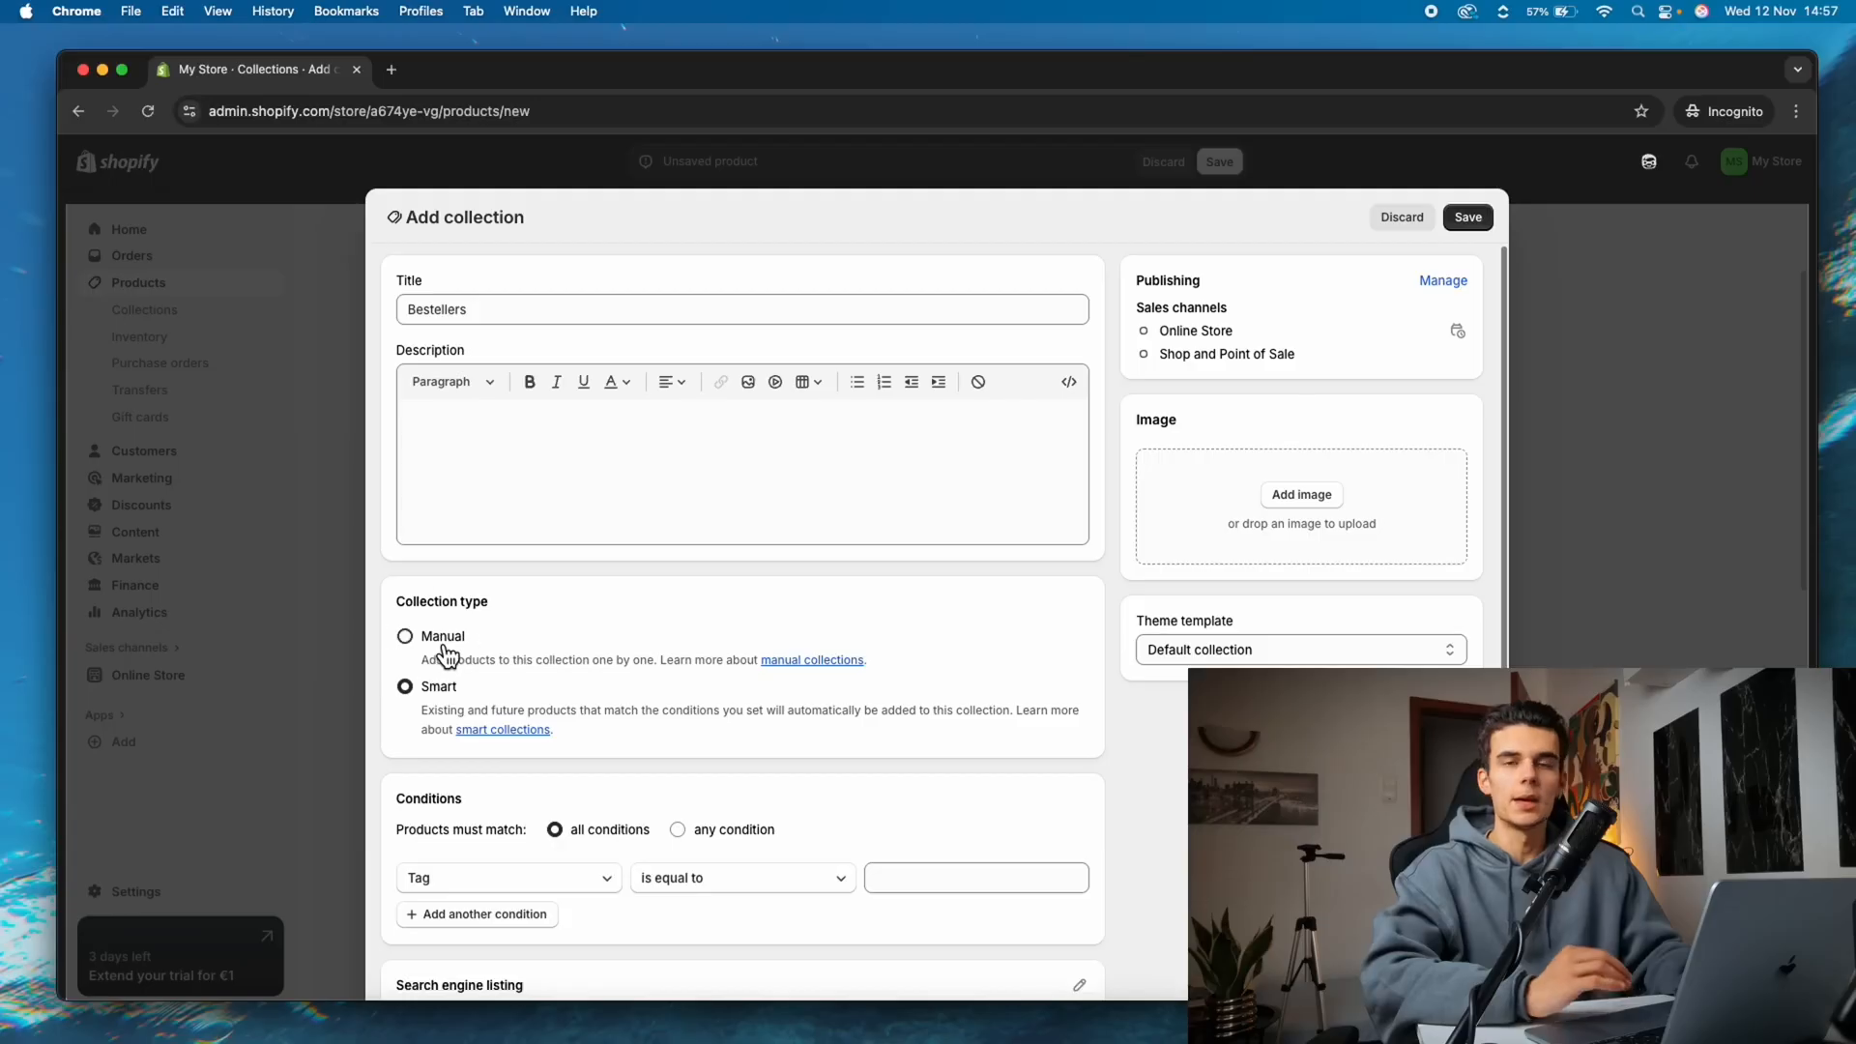
click(444, 648)
Check the product picker for the manual collection, close it, and save the collection as "Bestsellerss"
scroll(538, 705, down, 3)
click(591, 615)
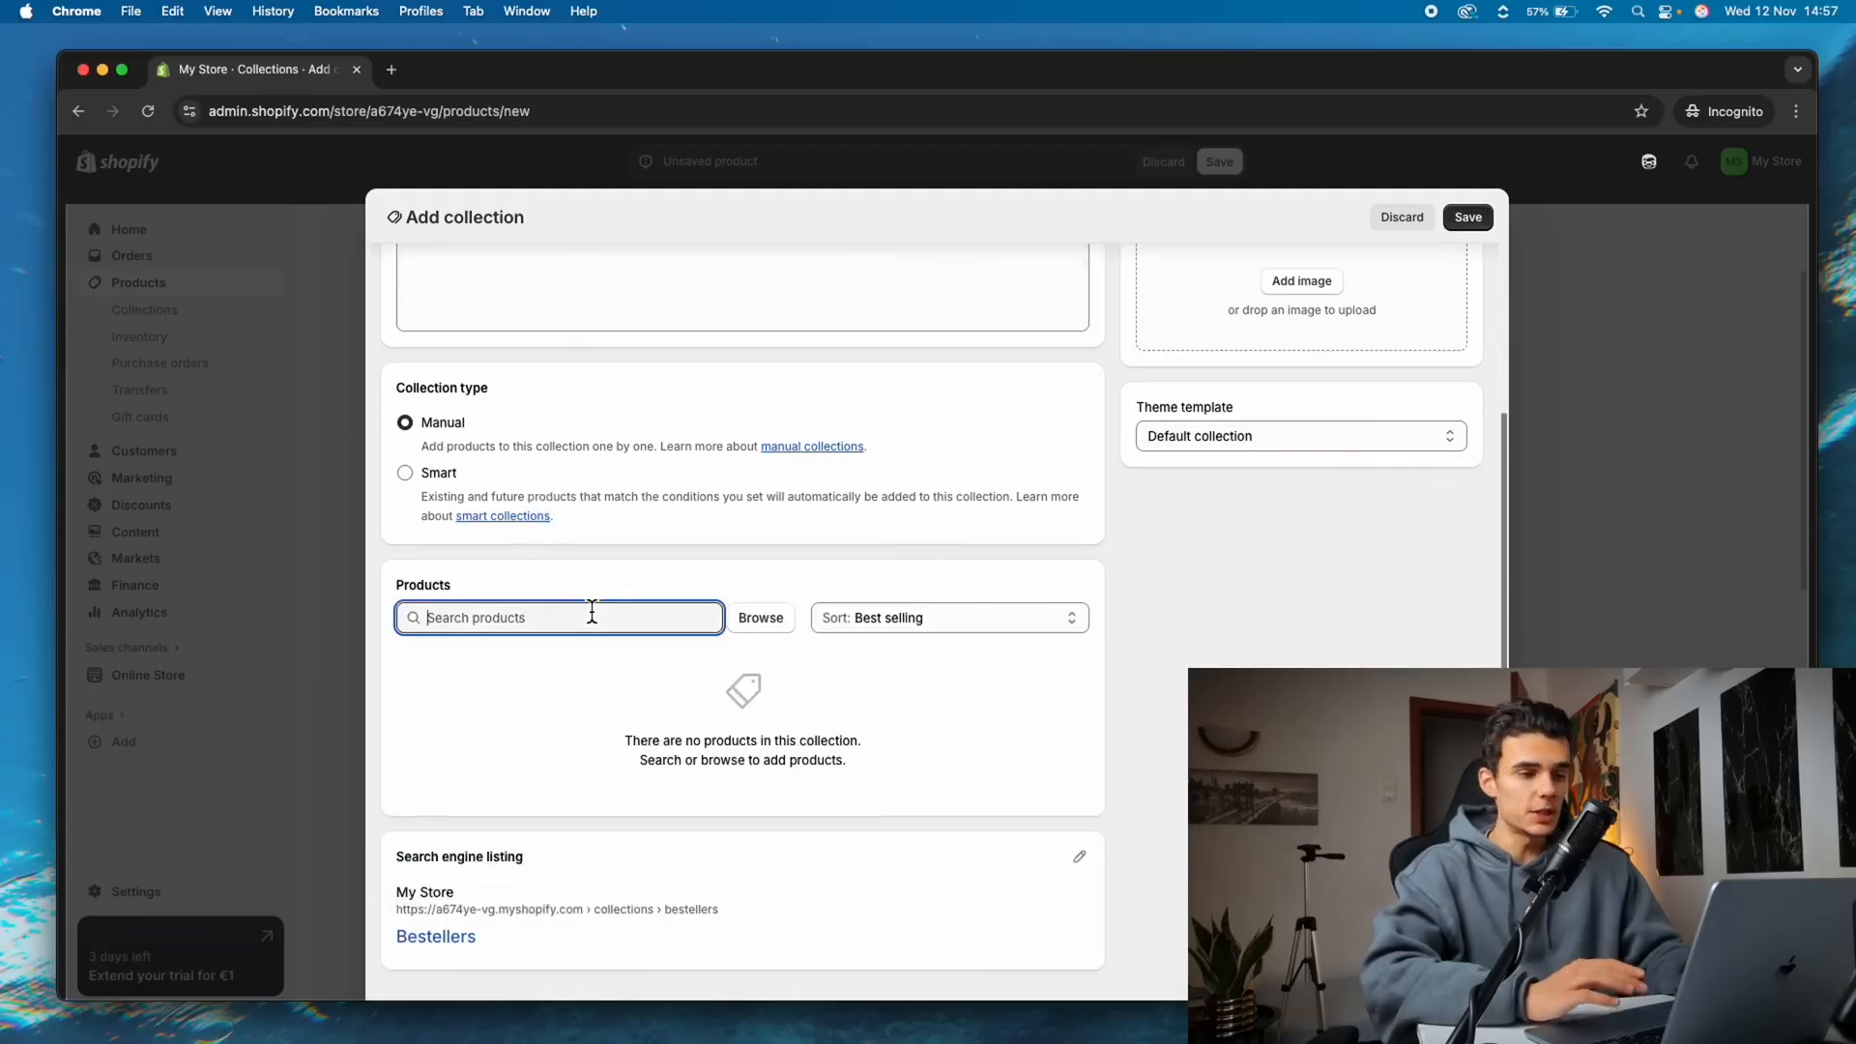
click(760, 618)
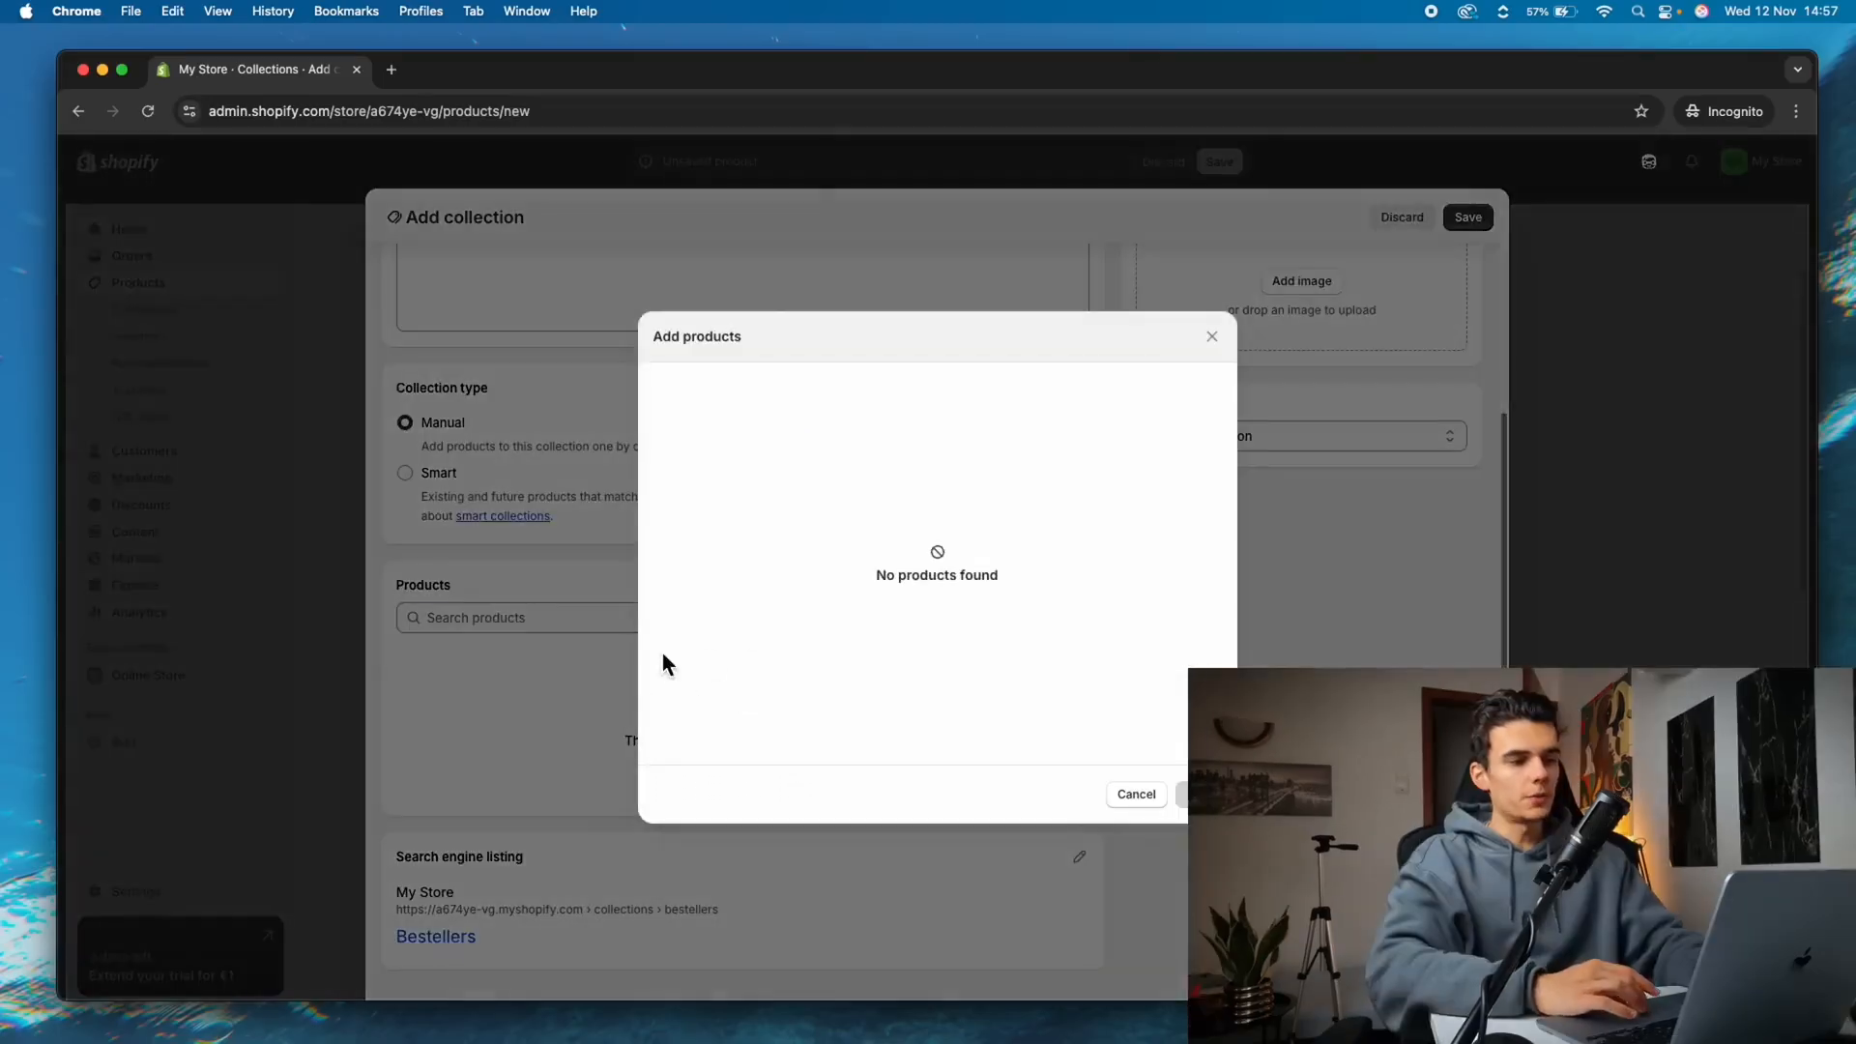
click(1138, 801)
scroll(734, 732, up, 3)
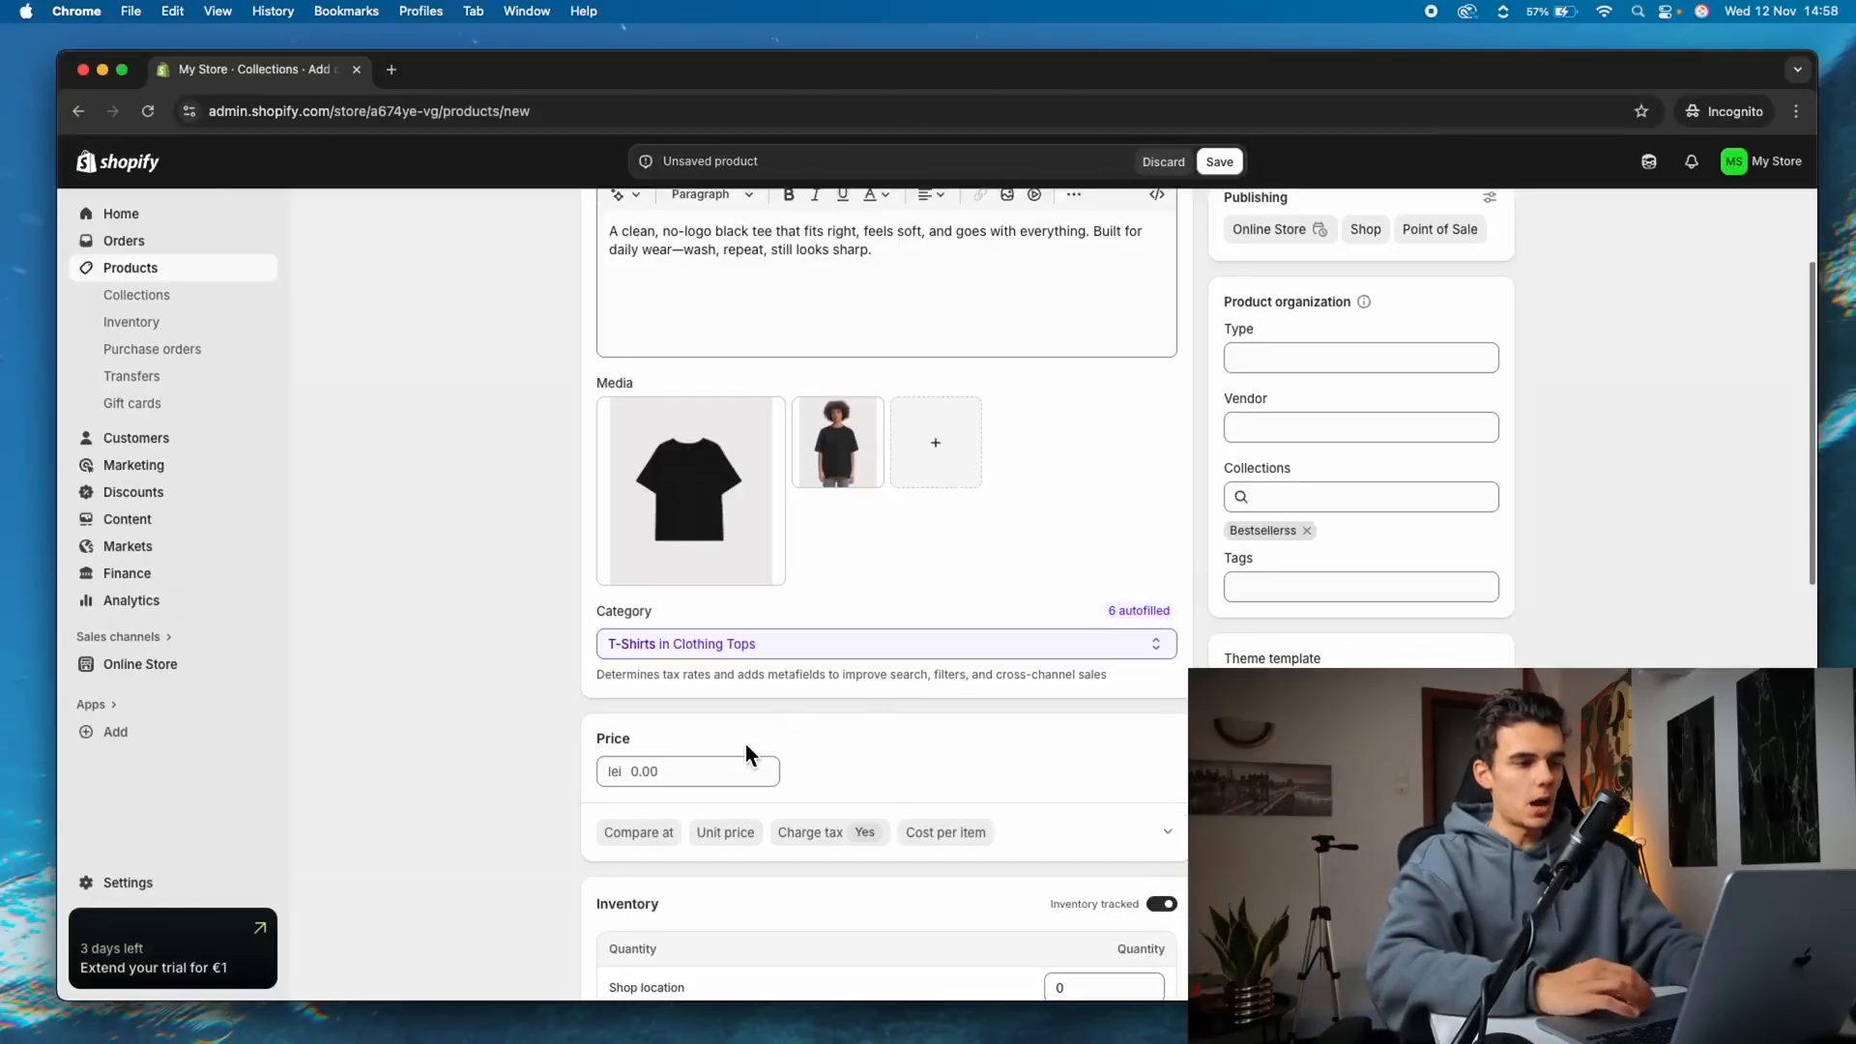
Set the product's price to 40 lei
click(745, 769)
scroll(831, 735, down, 3)
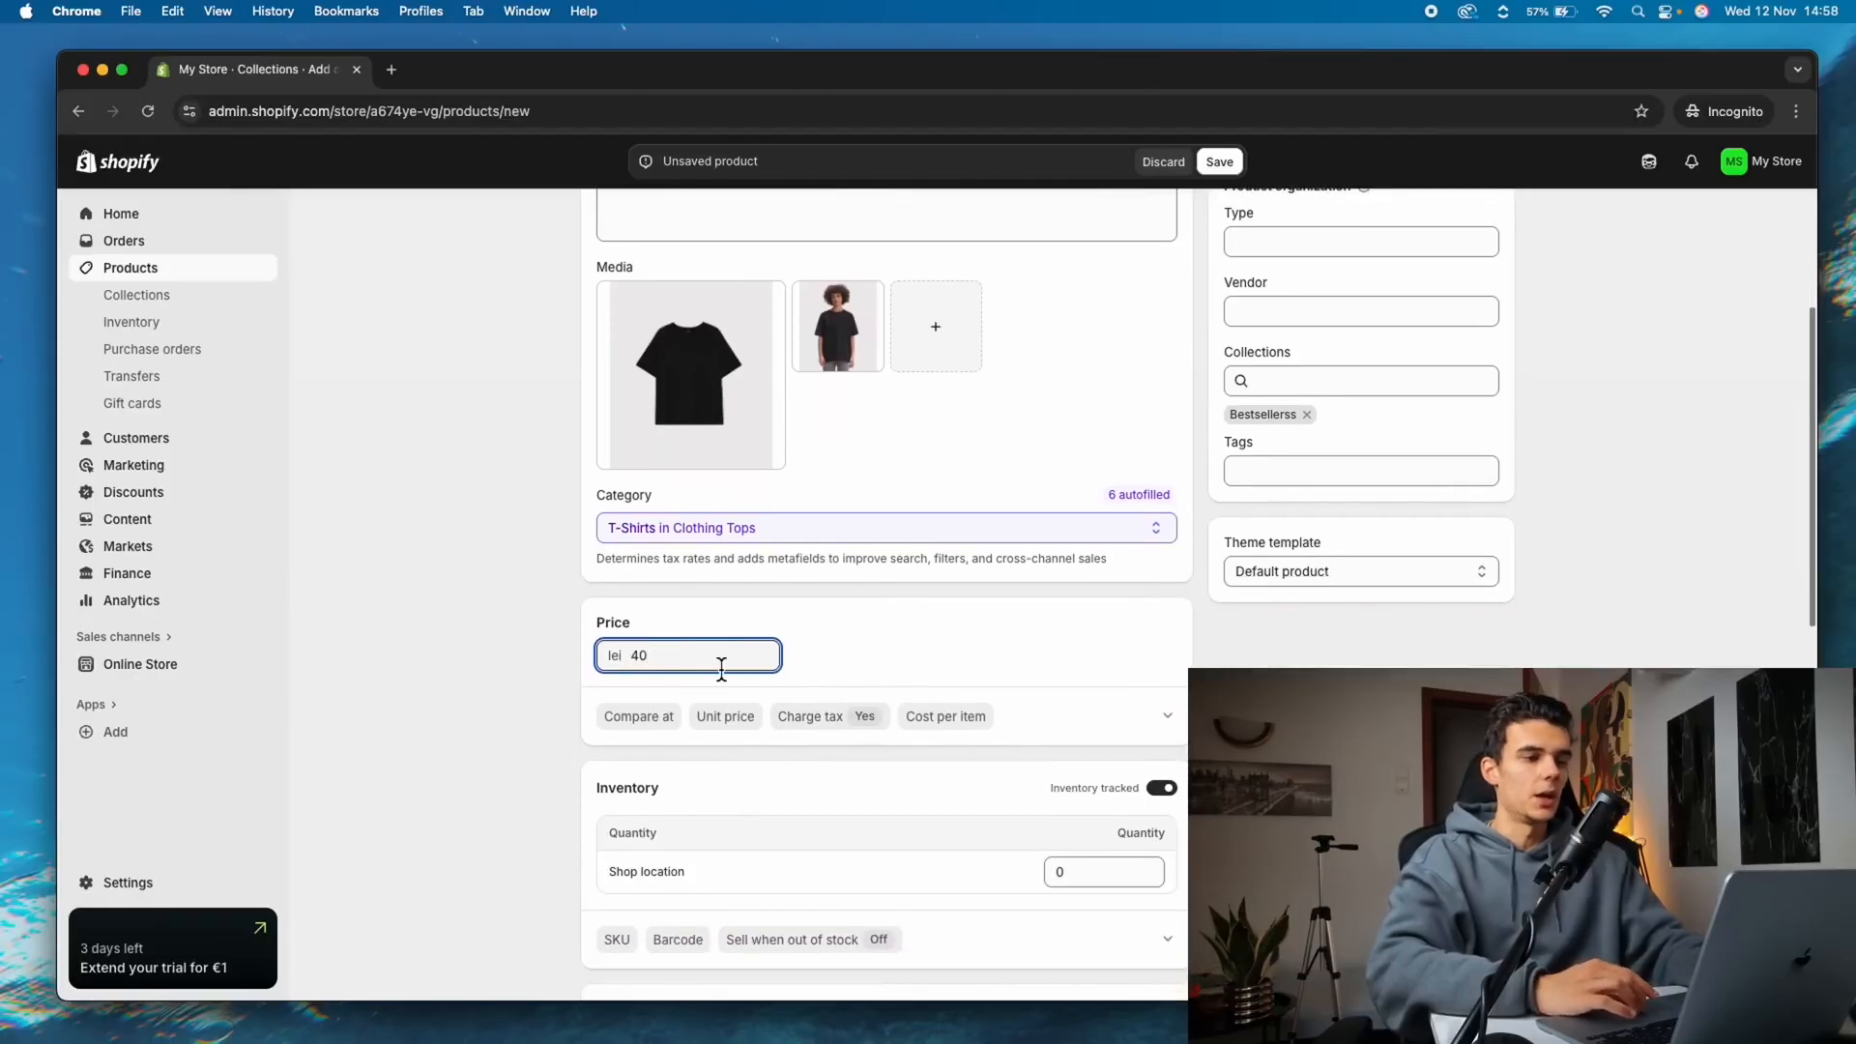
Set the product's compare-at price to 30 lei
click(657, 717)
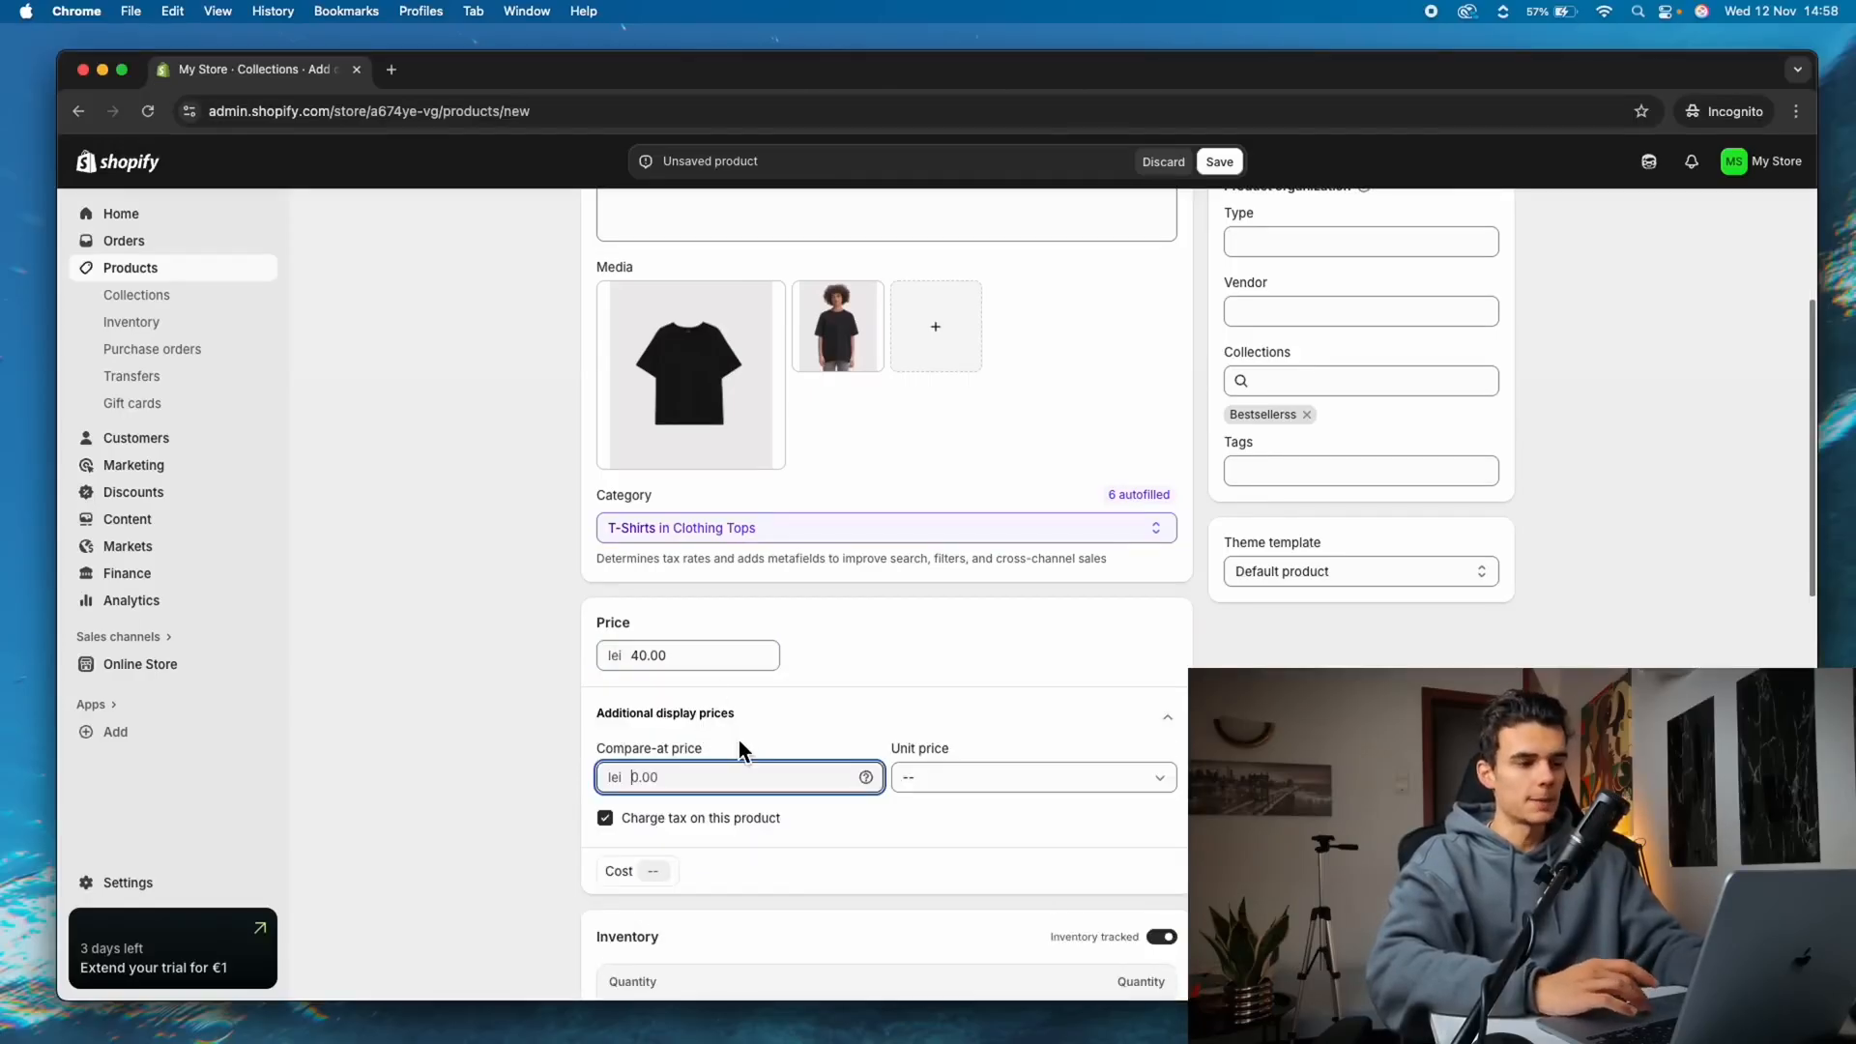
text(29)
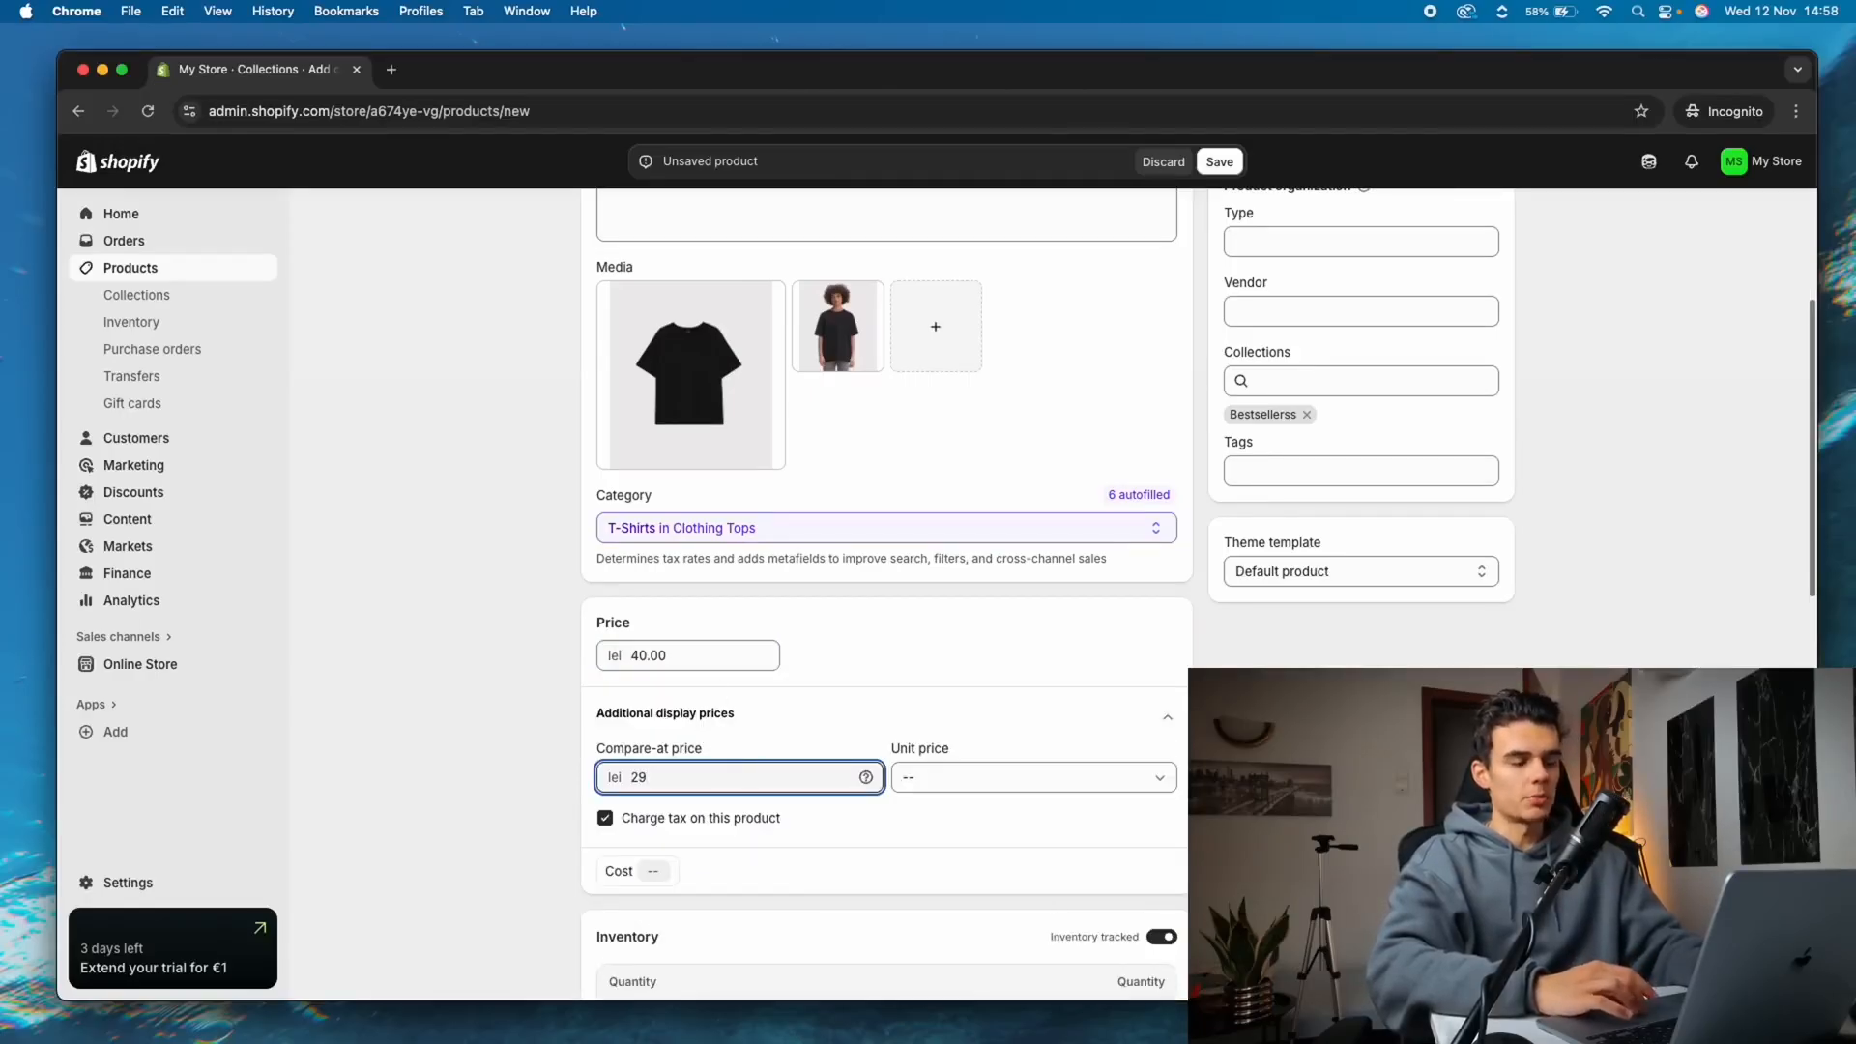
click(896, 705)
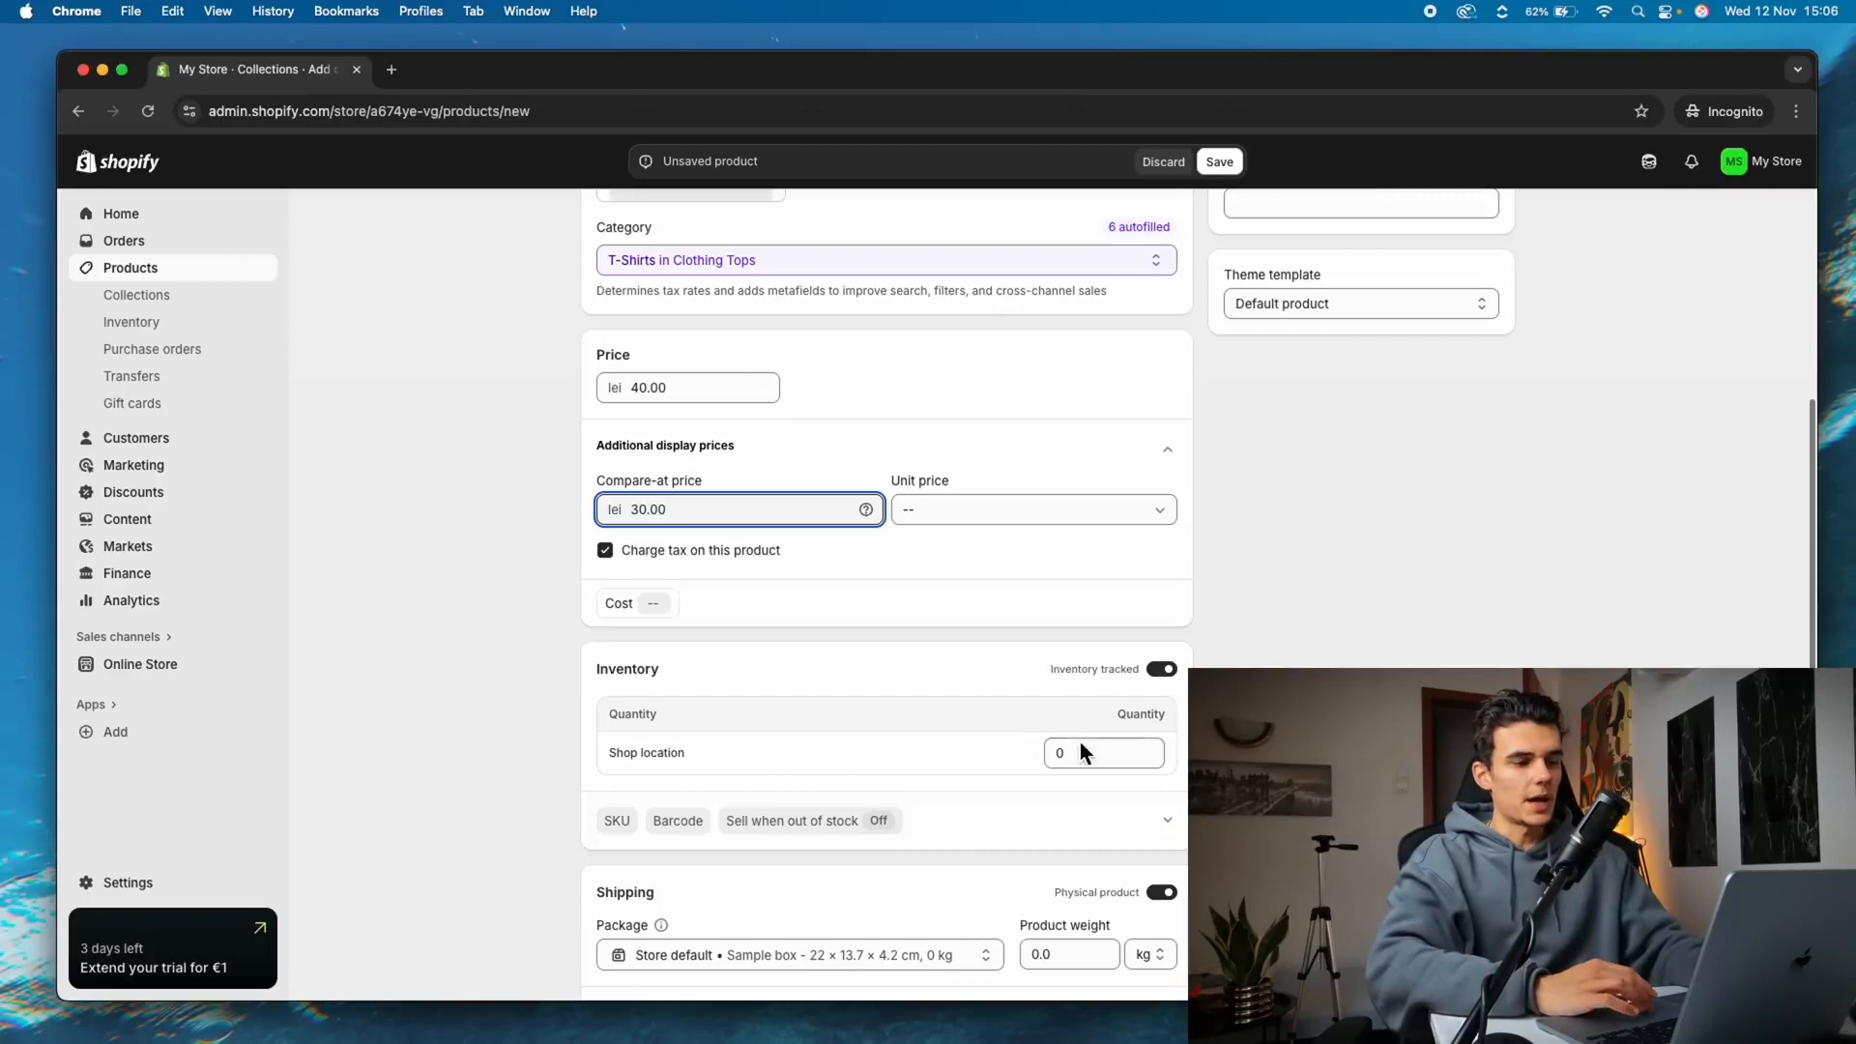
Turn off inventory tracking for the product
click(1069, 746)
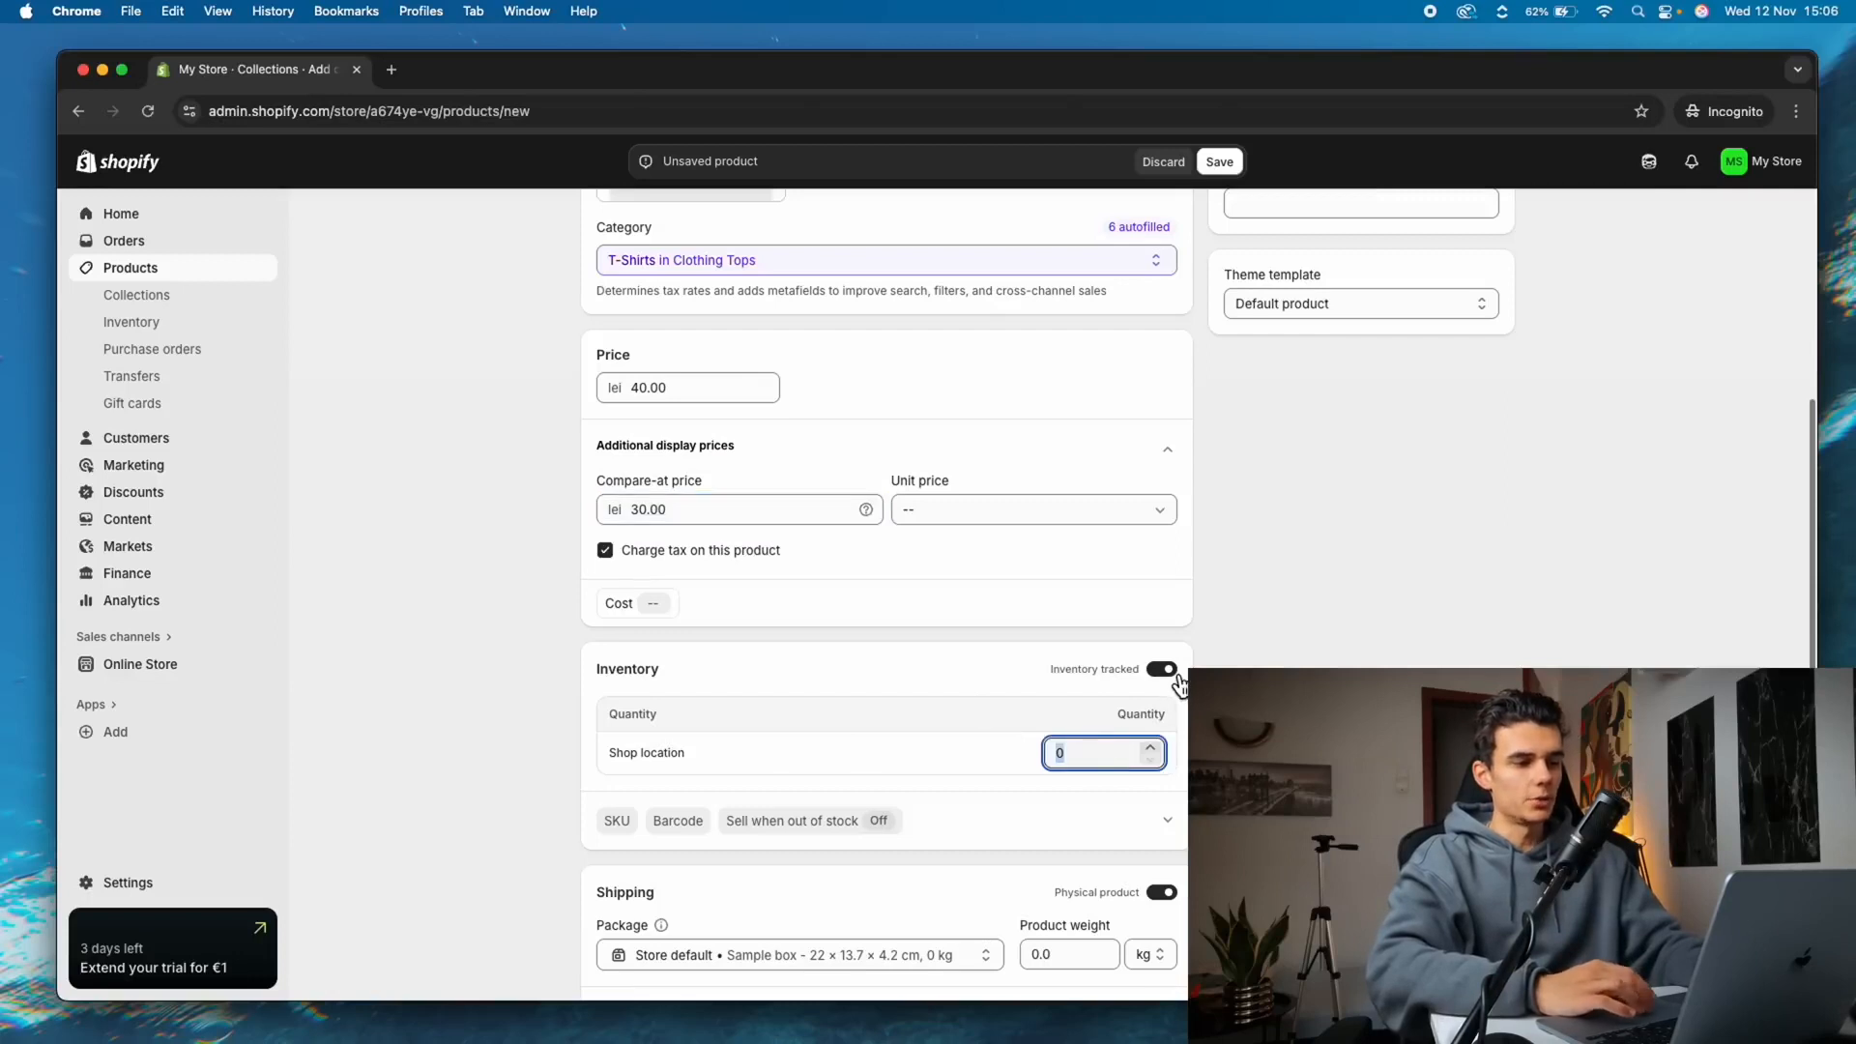
click(1169, 672)
click(1170, 671)
click(1085, 750)
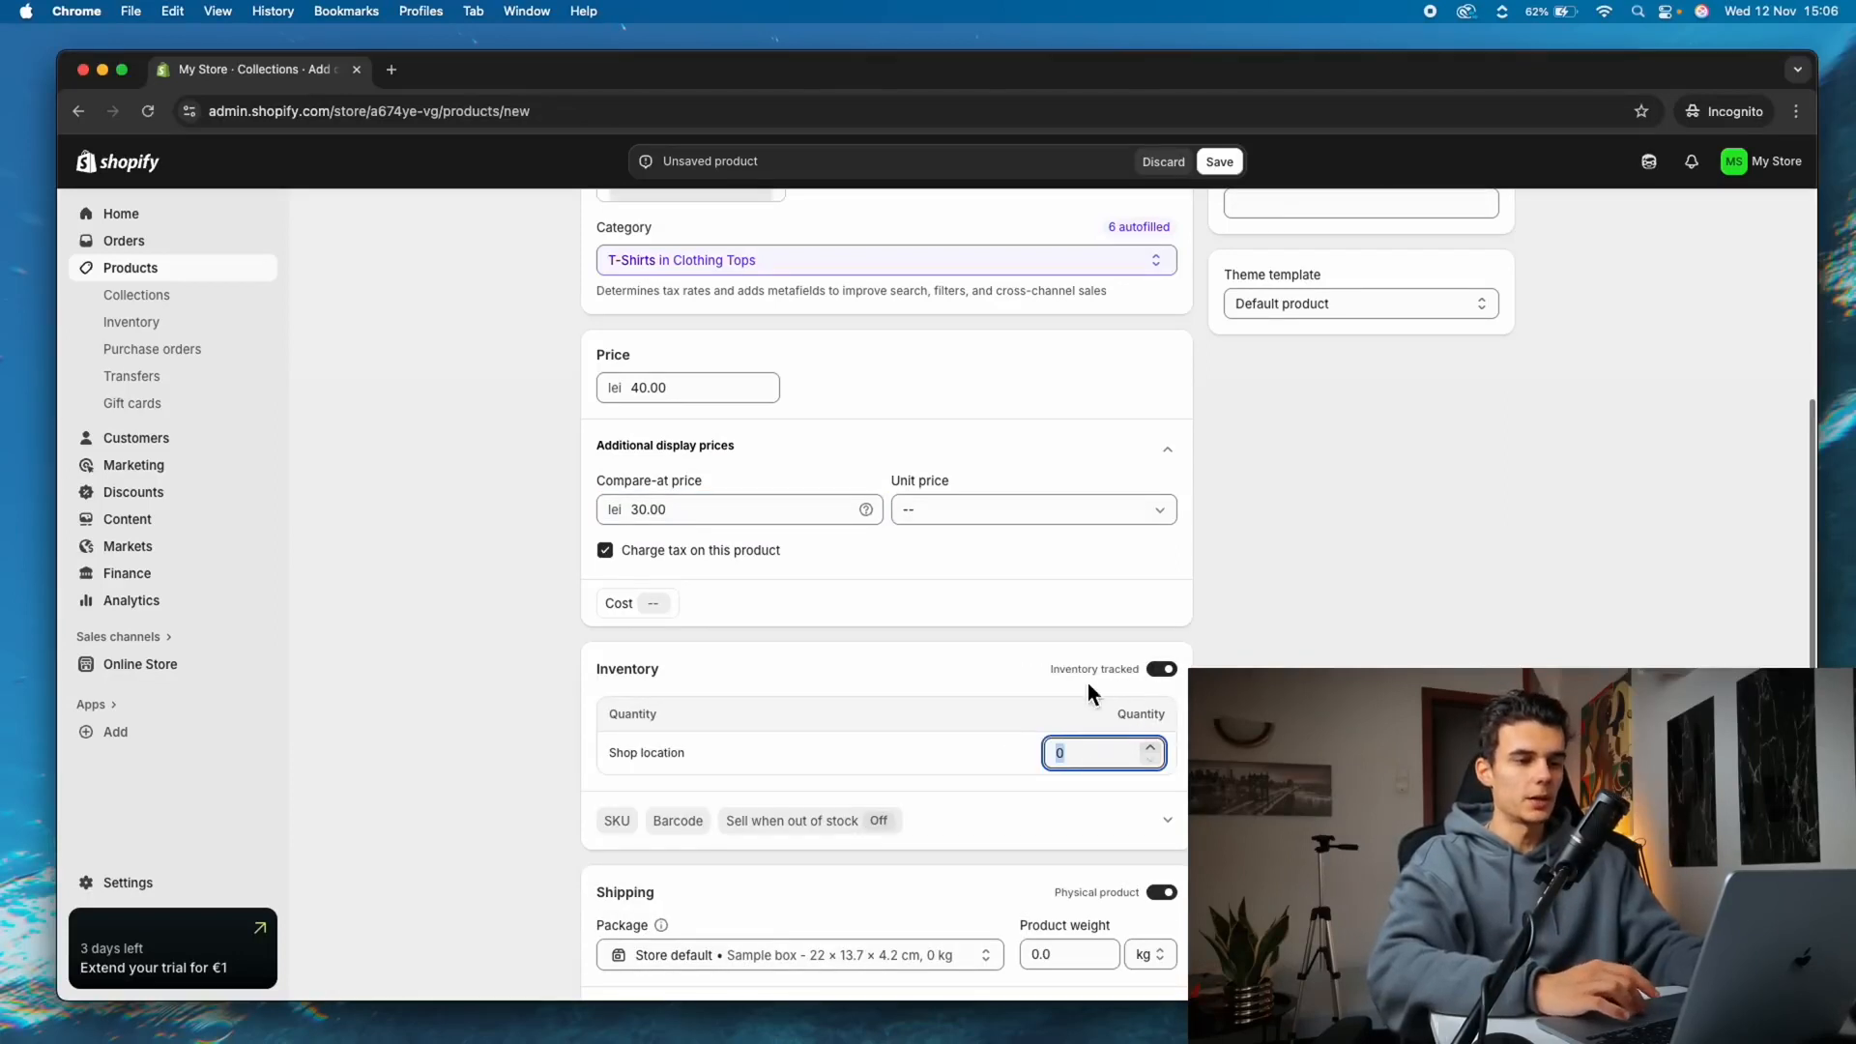
click(1161, 671)
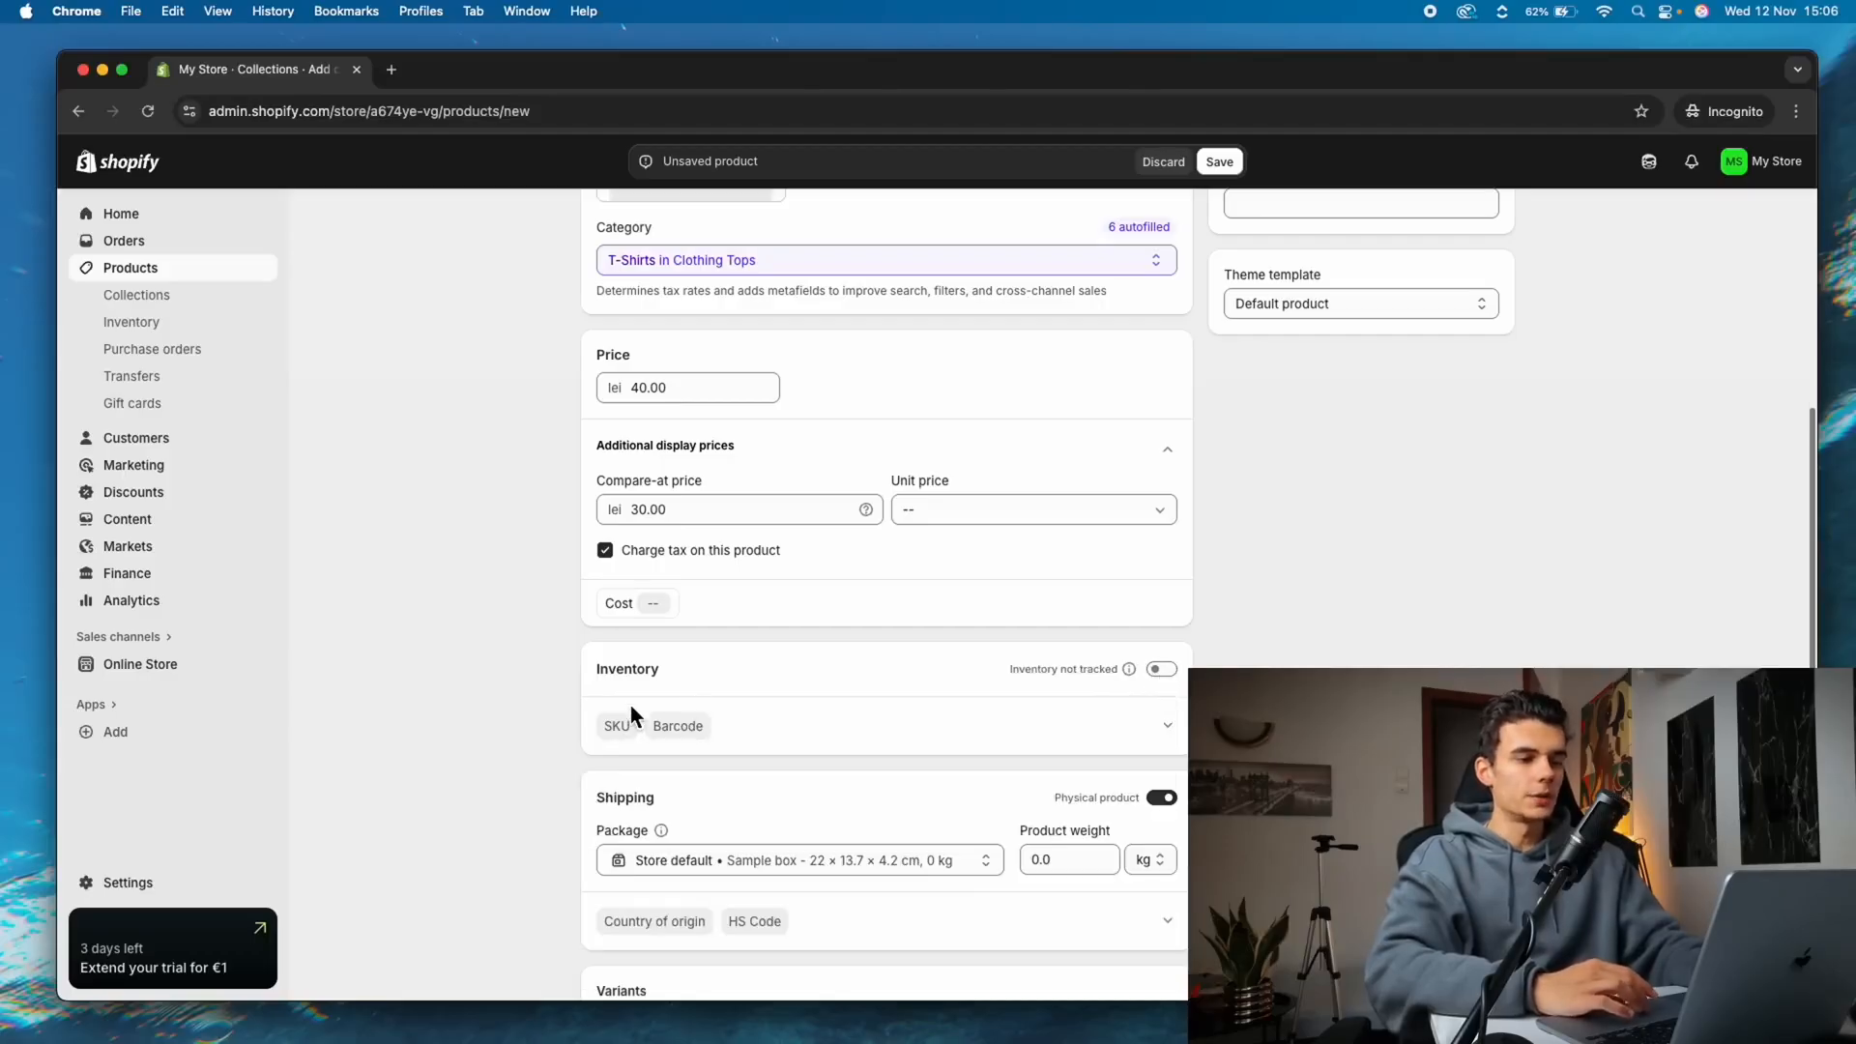
Enter SSSSDW as the product's SKU in the inventory details, keeping inventory tracking off and the barcode empty
click(616, 725)
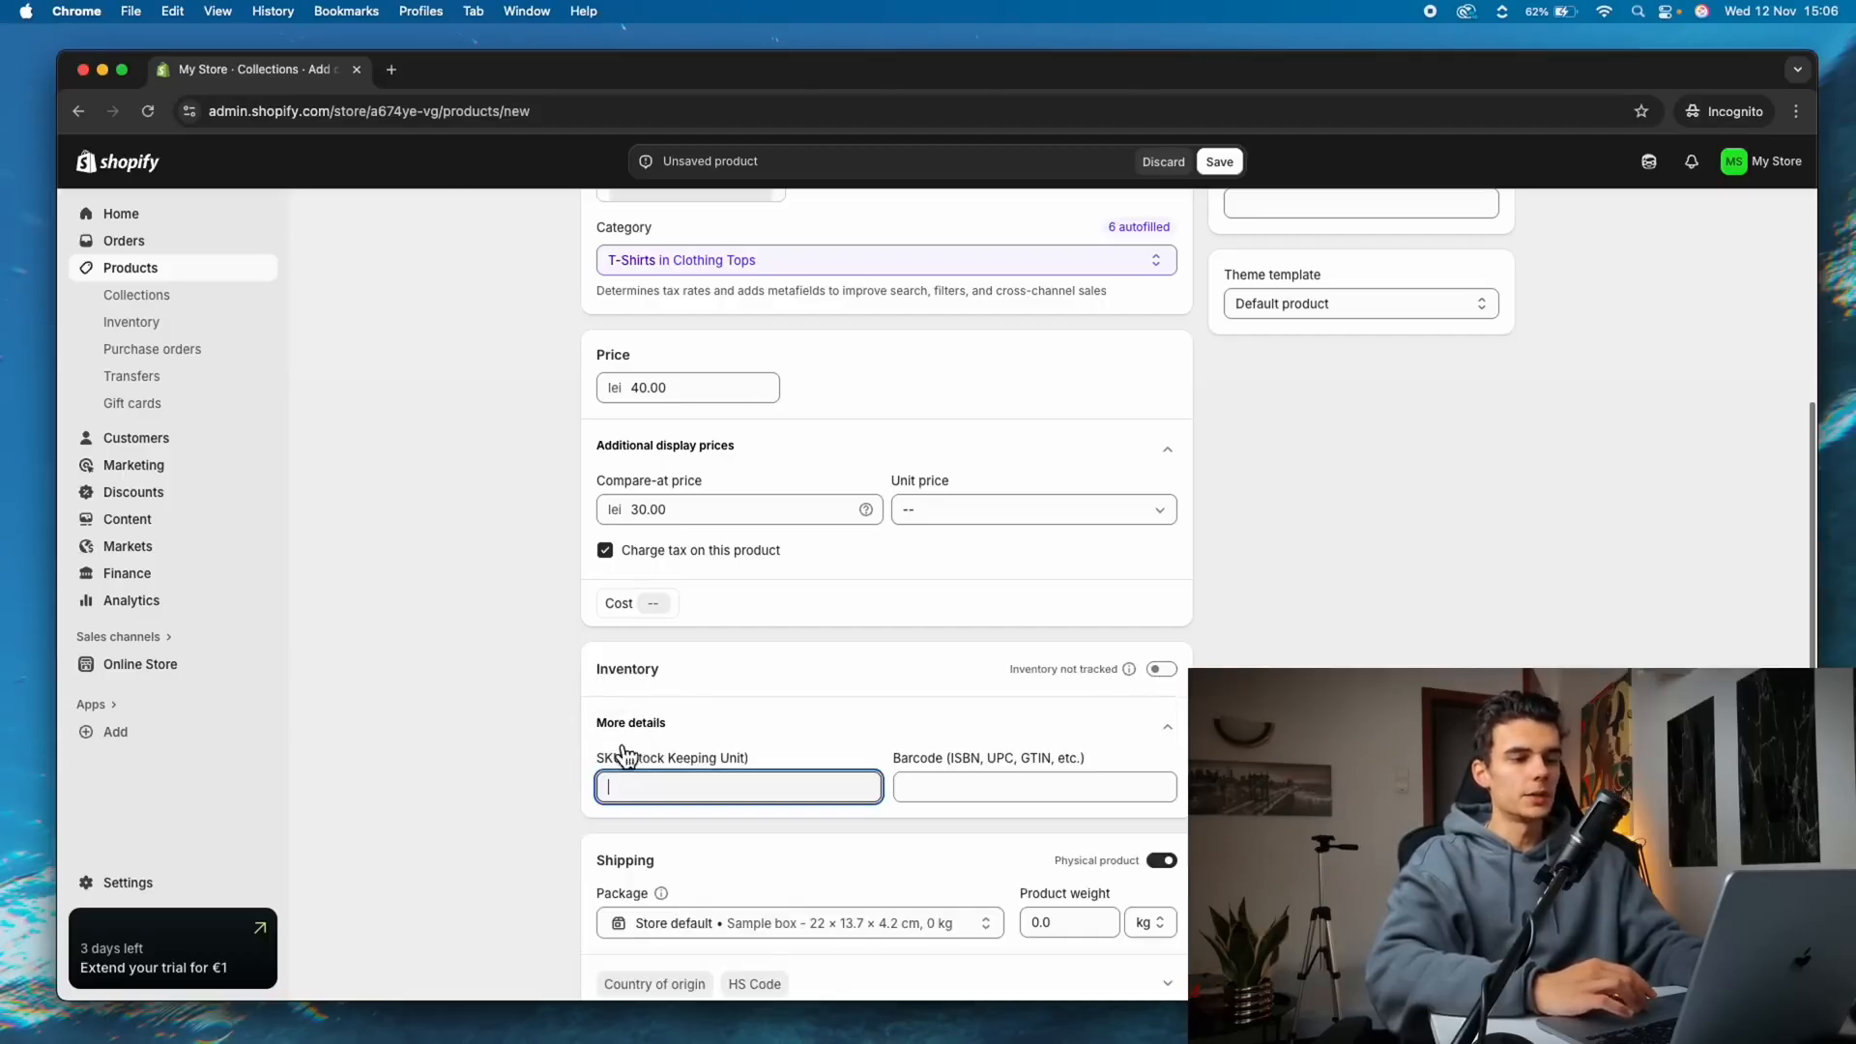
click(1169, 676)
click(1163, 672)
scroll(928, 720, down, 1)
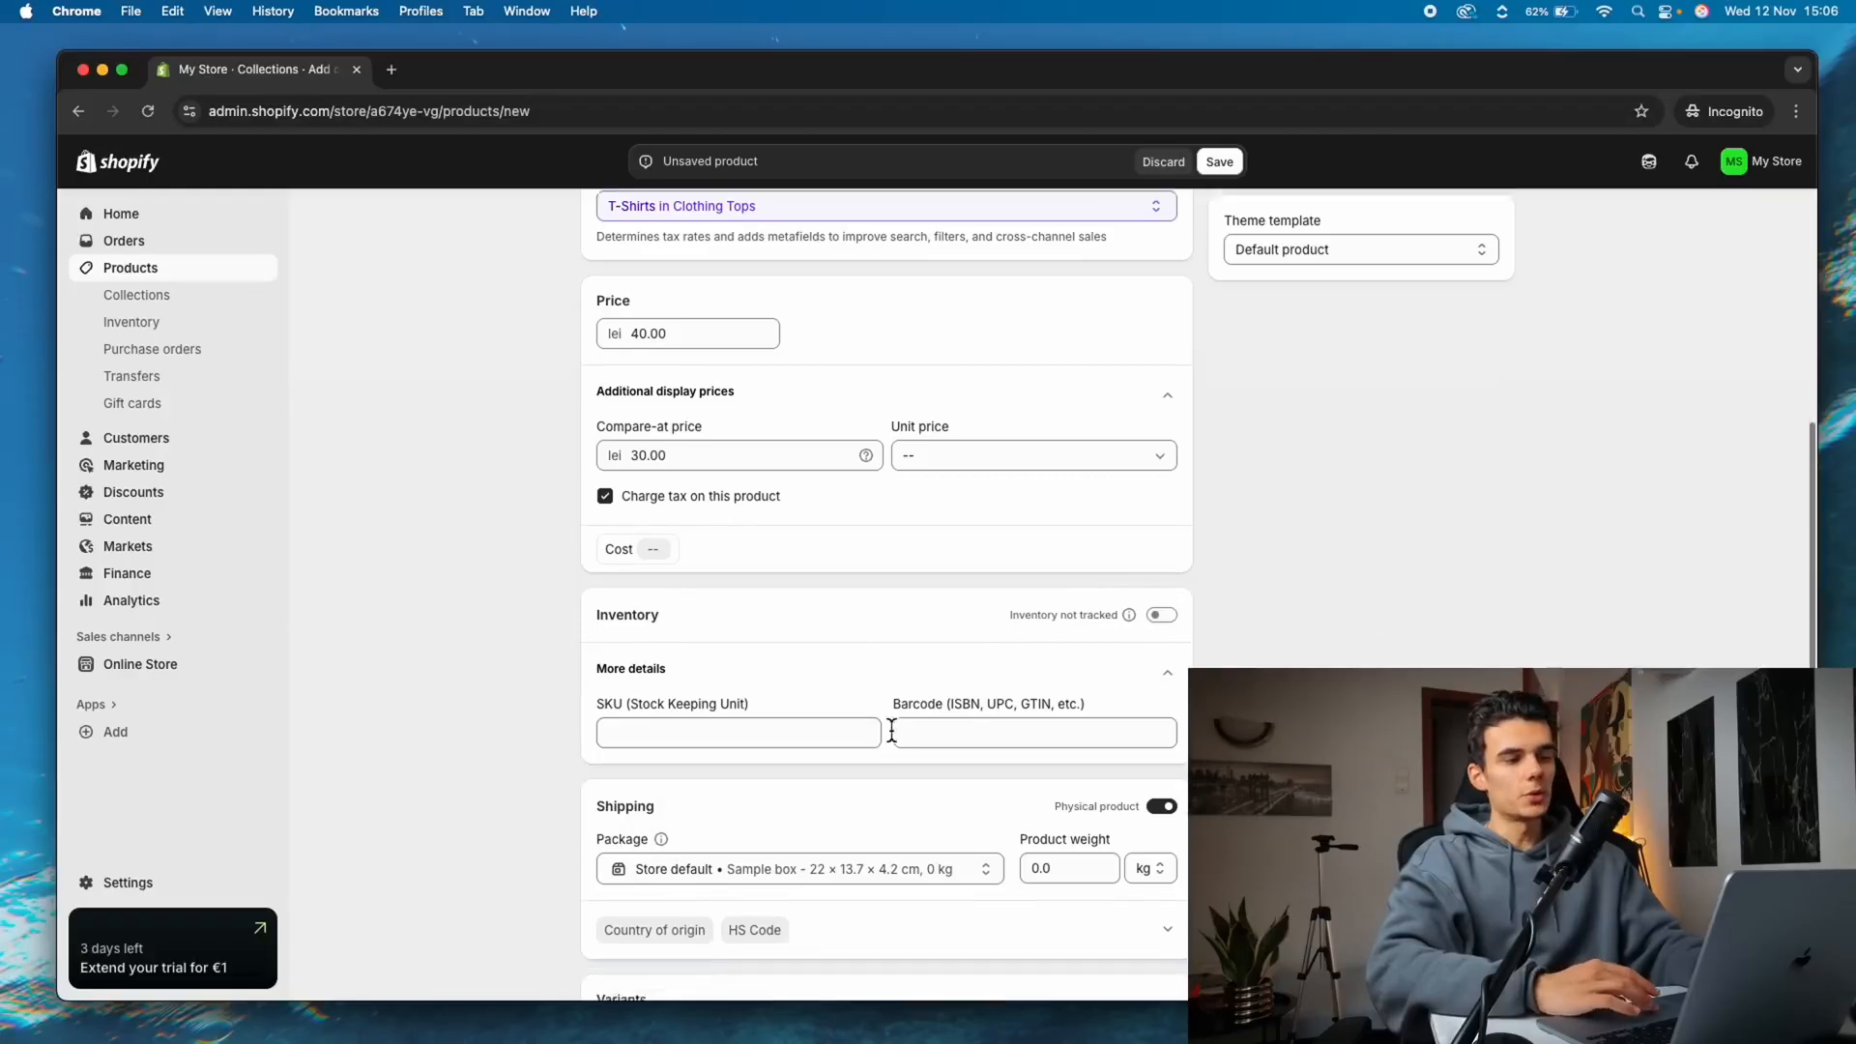
scroll(891, 731, down, 3)
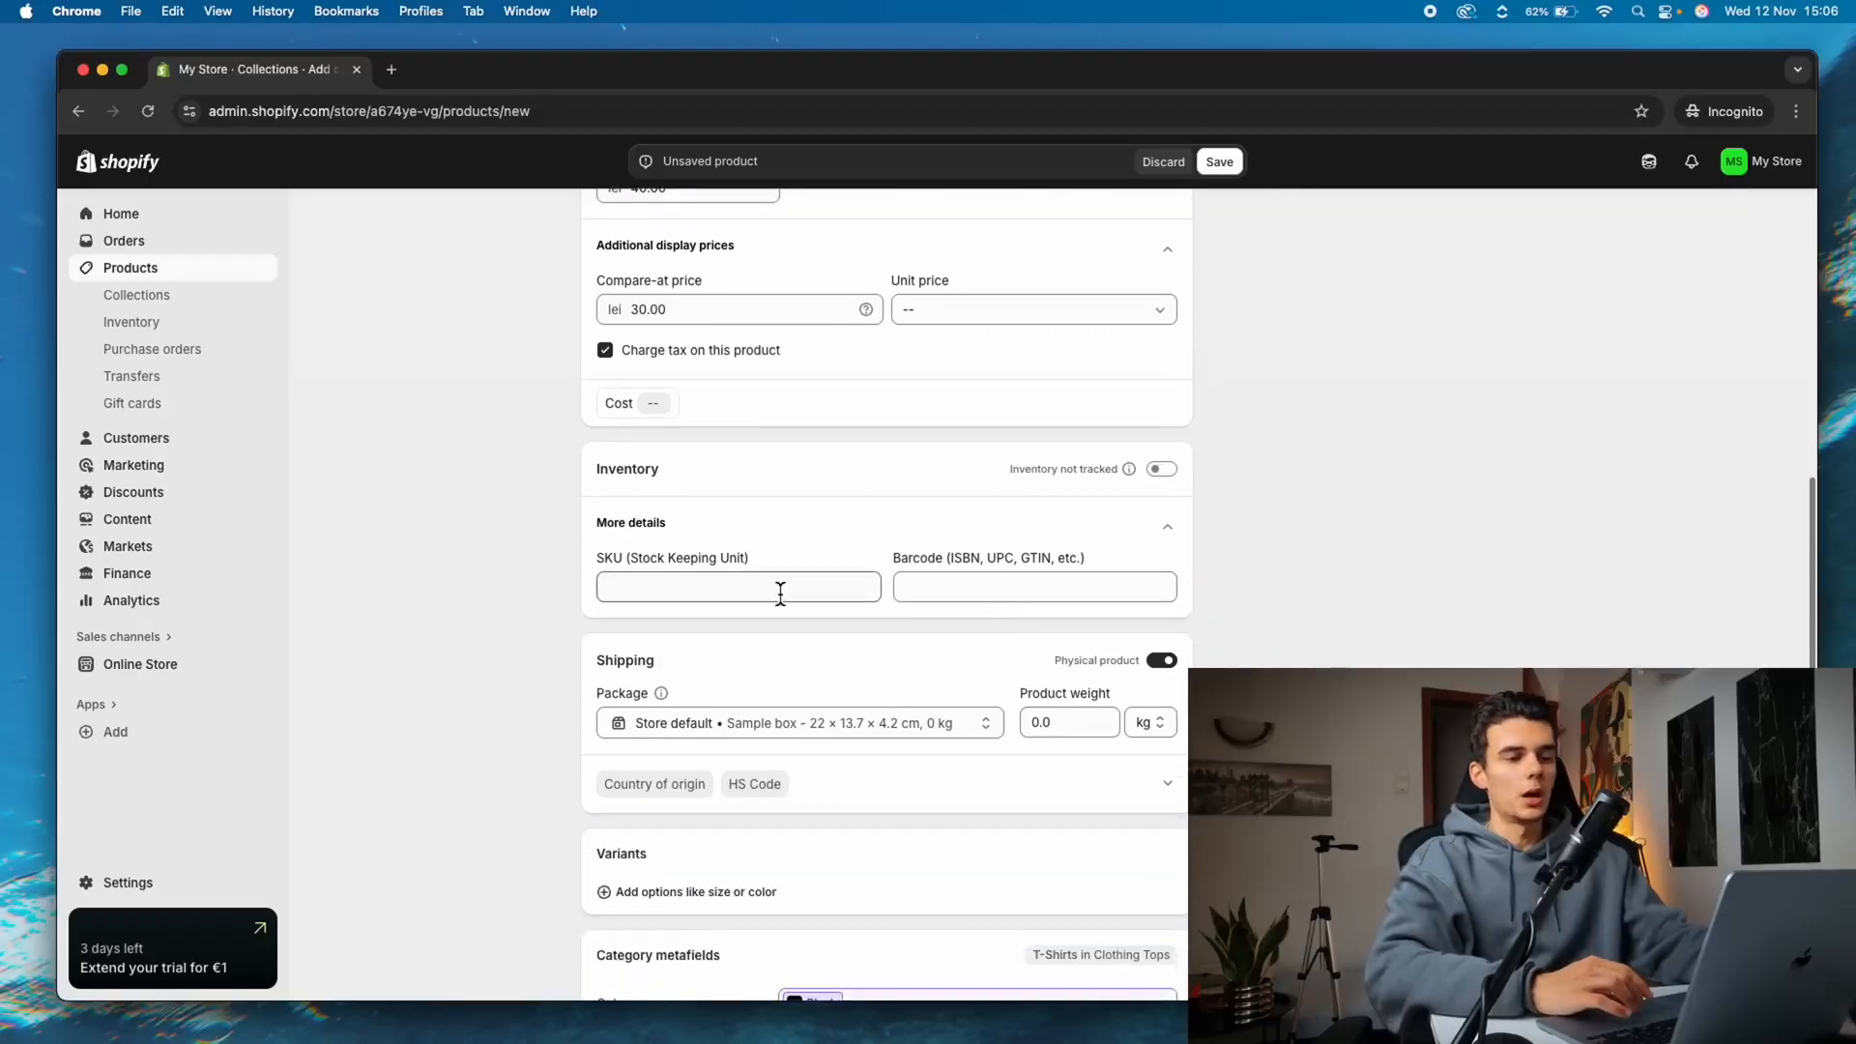
click(780, 591)
text(S)
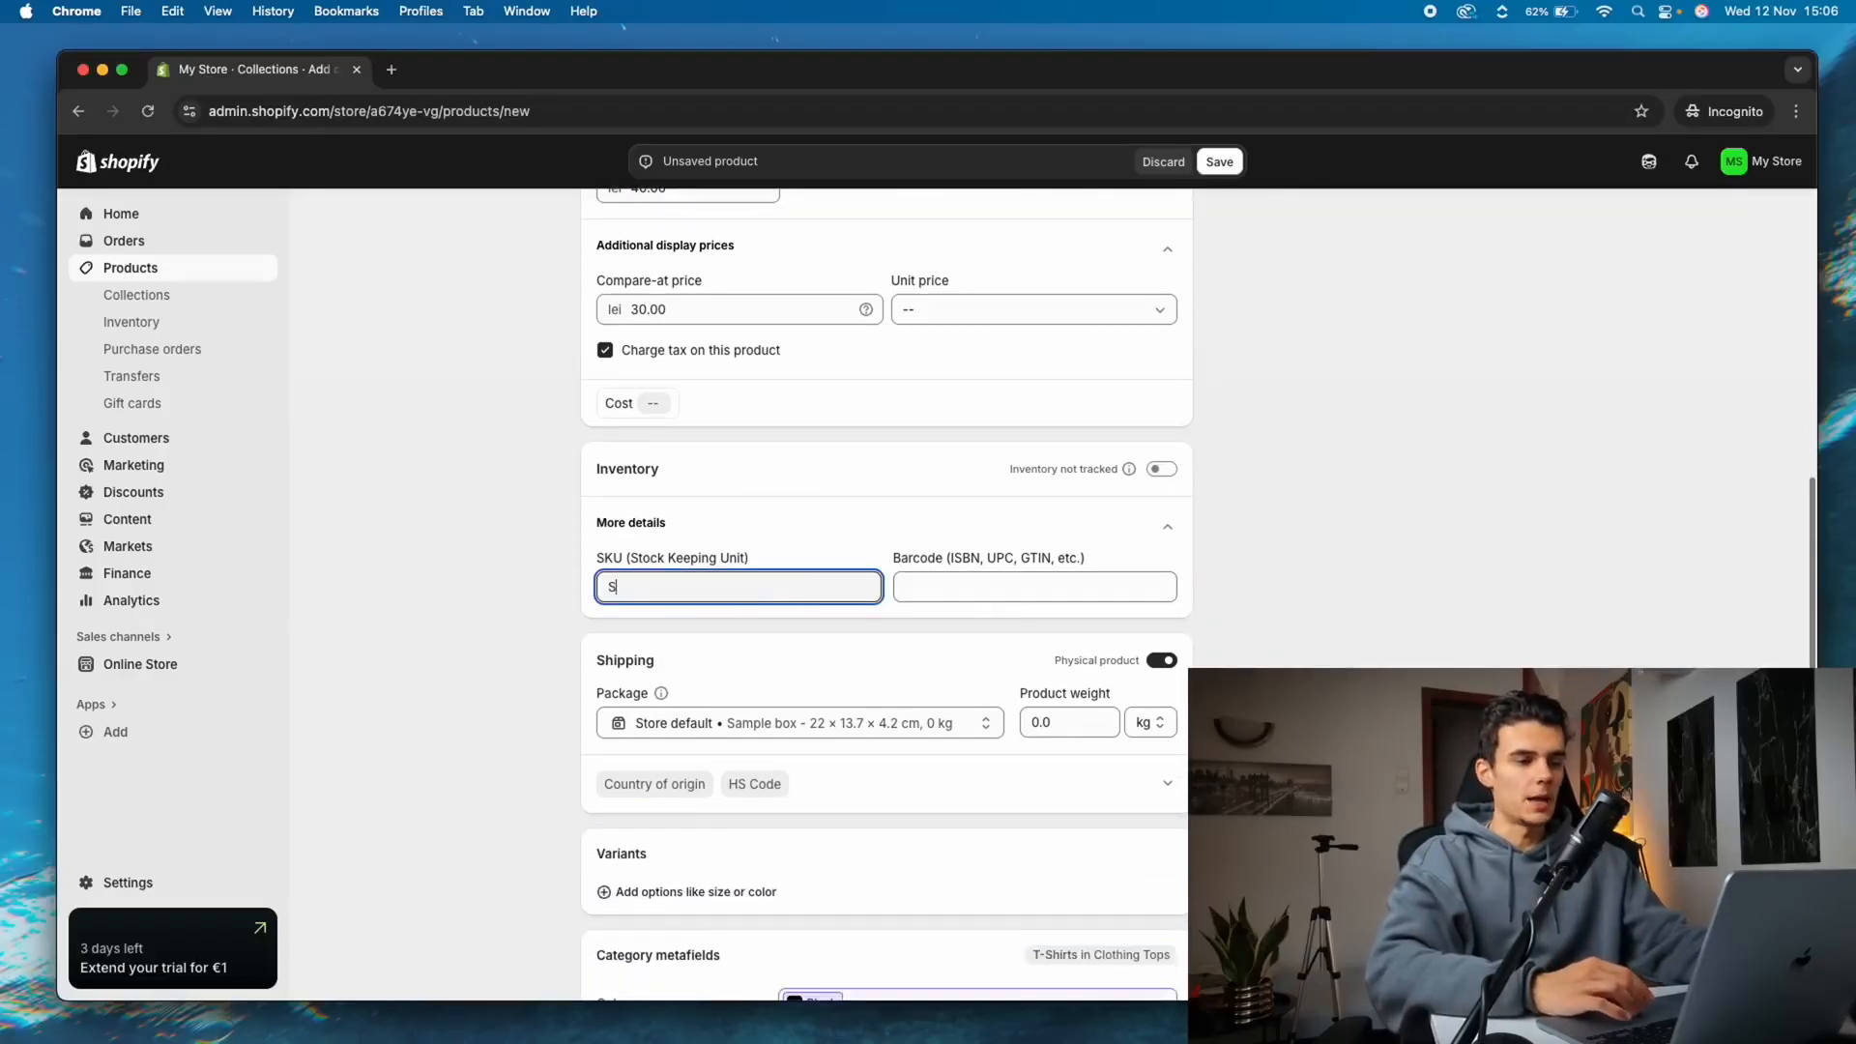
text(SSSDW)
click(1006, 591)
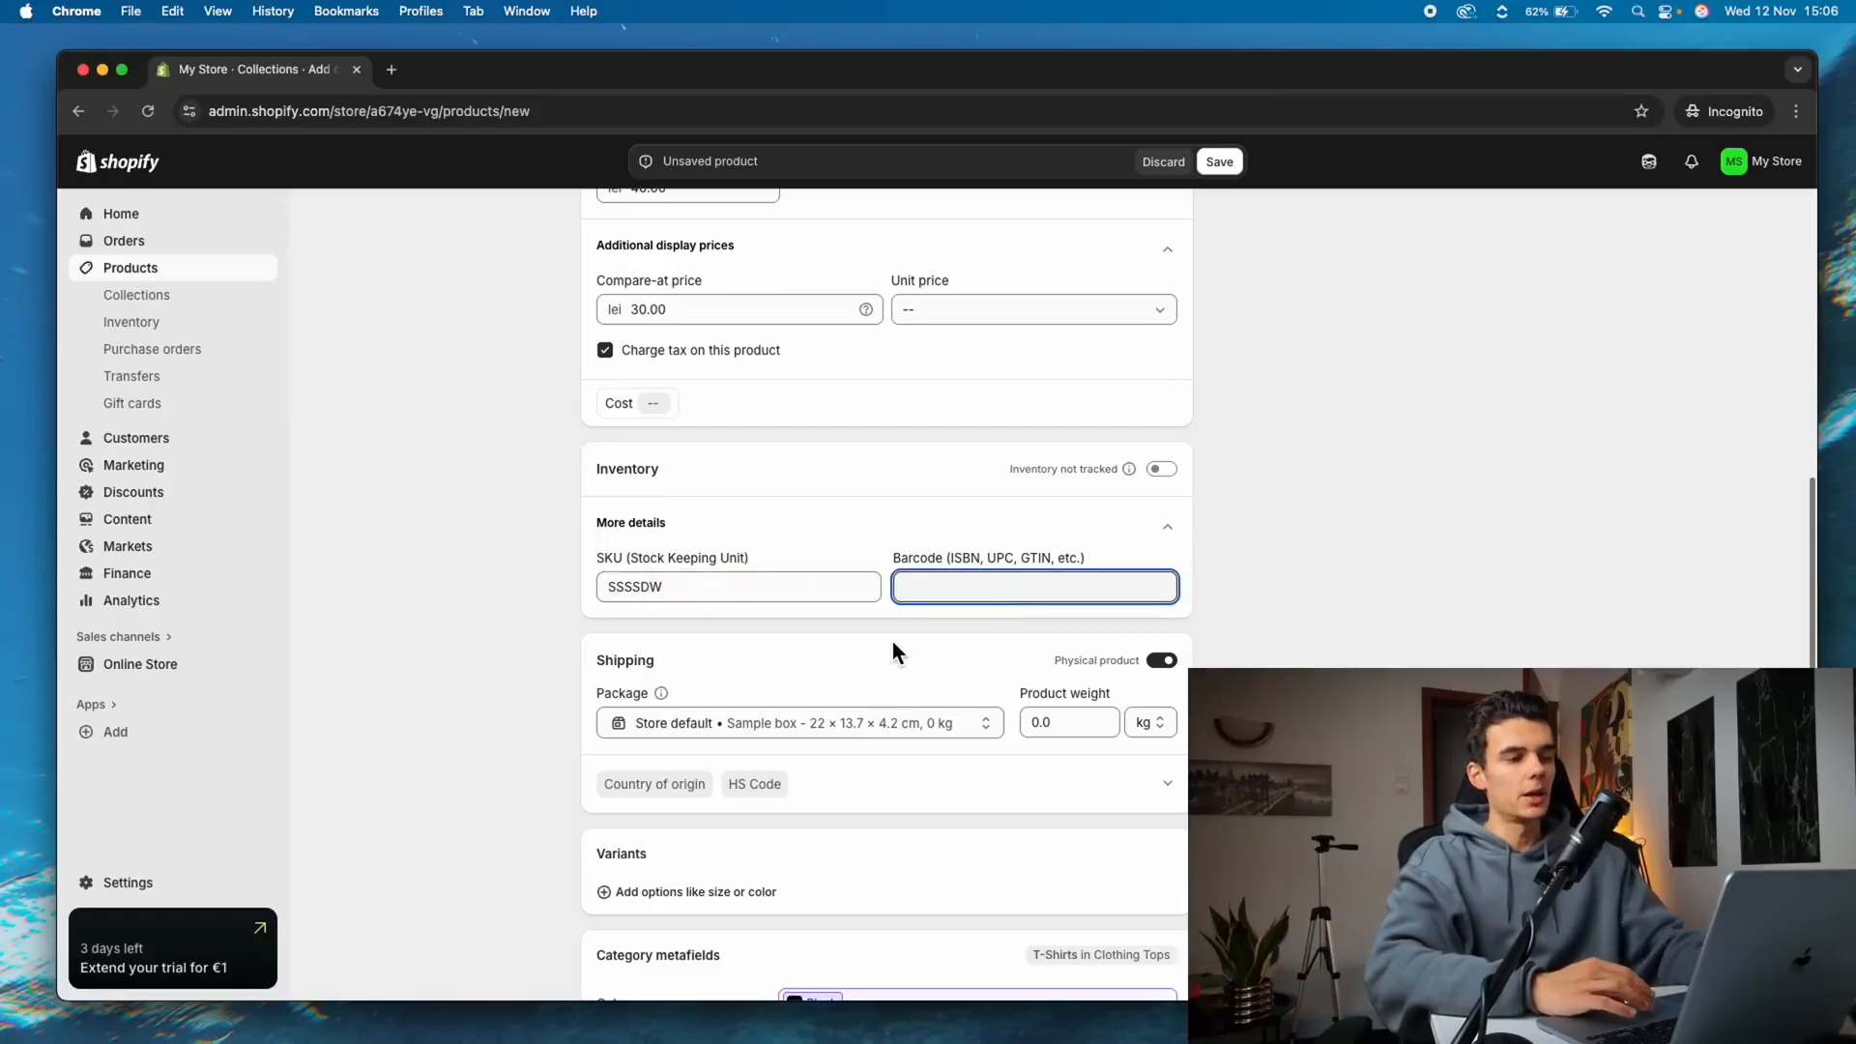
Try switching the physical product shipping setting off and back on, and check the product weight field
scroll(890, 636, down, 2)
scroll(849, 538, down, 3)
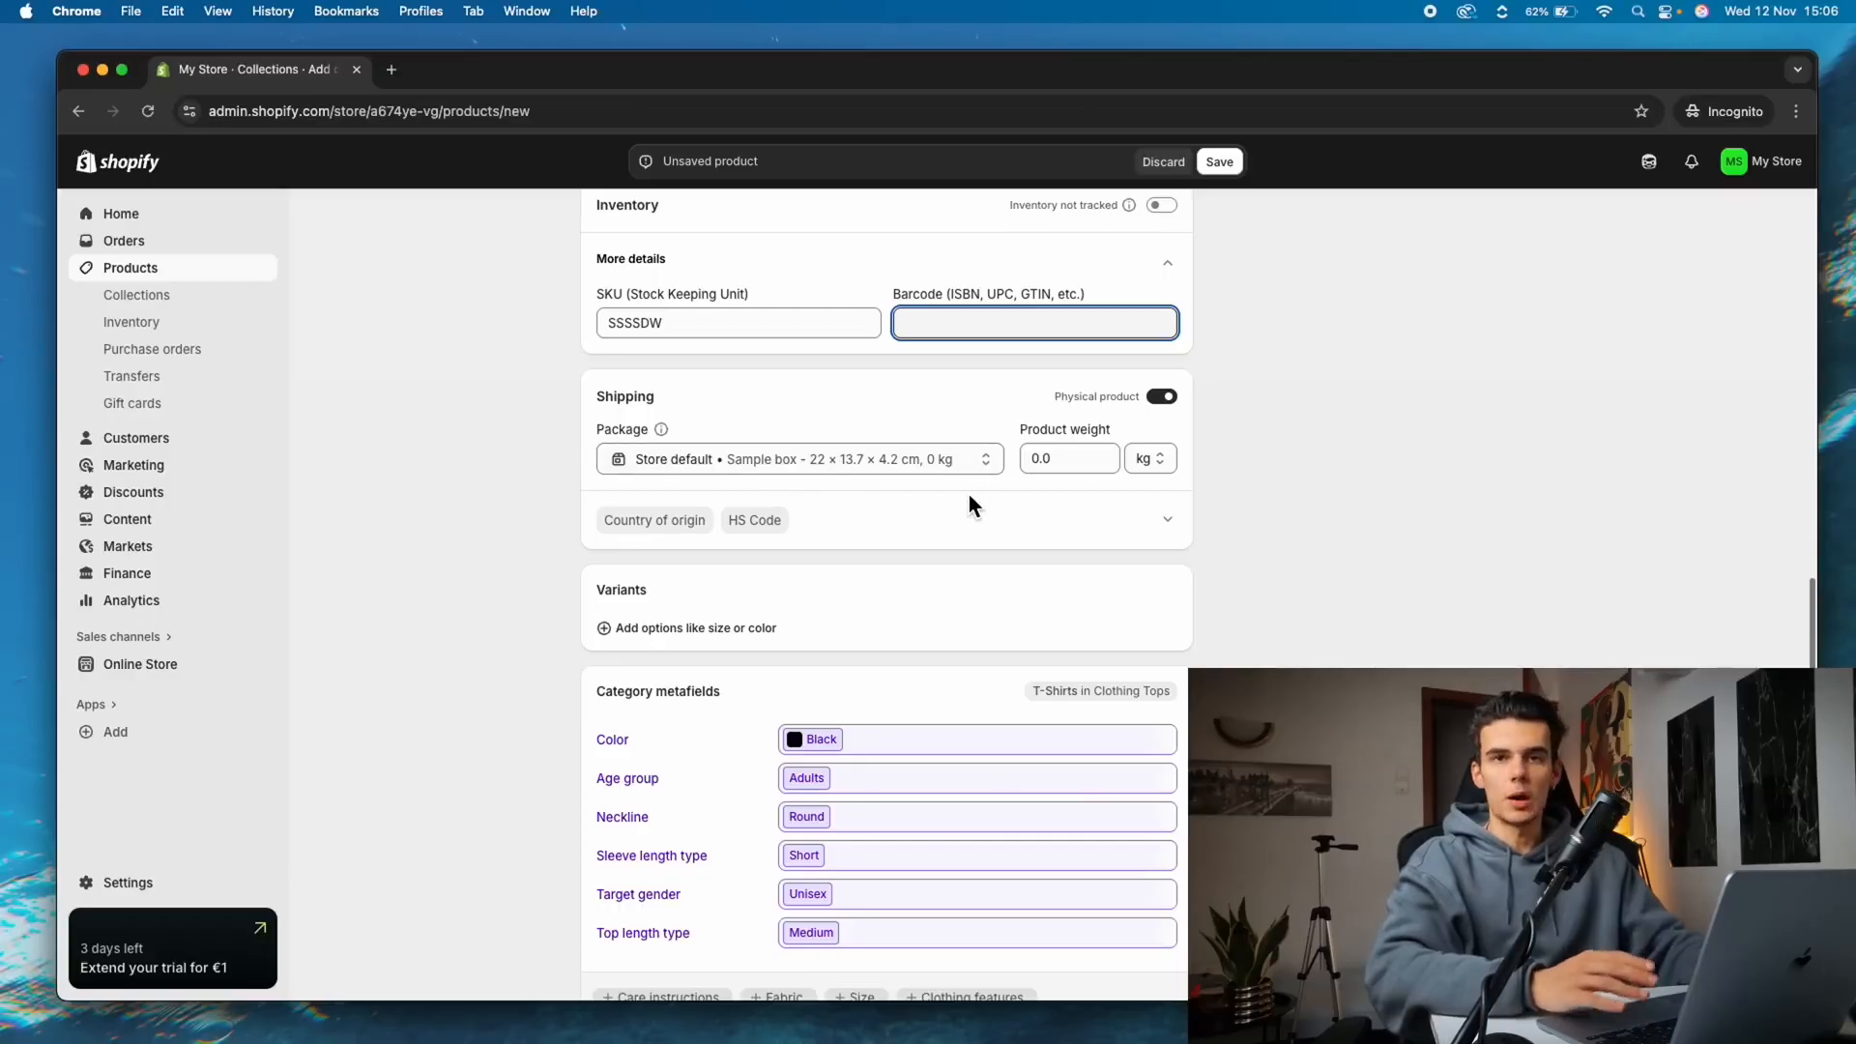
click(1161, 397)
click(1162, 396)
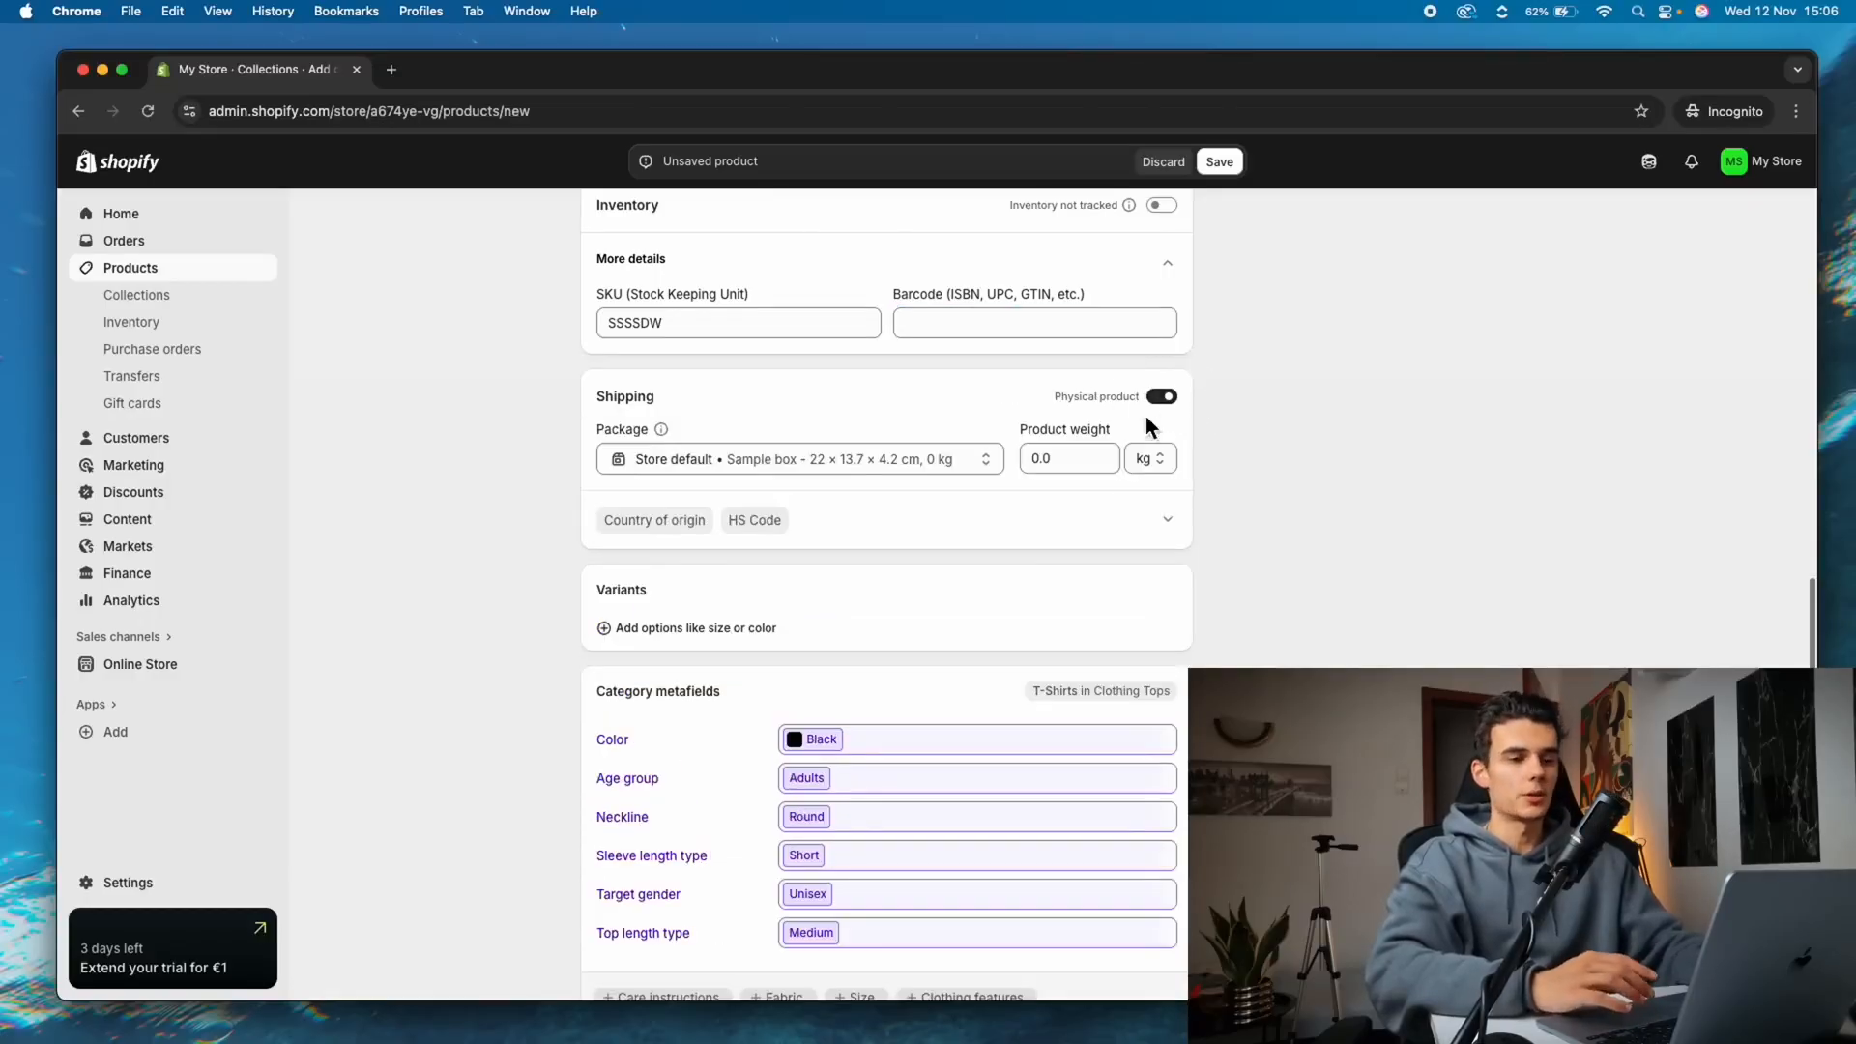
click(1083, 458)
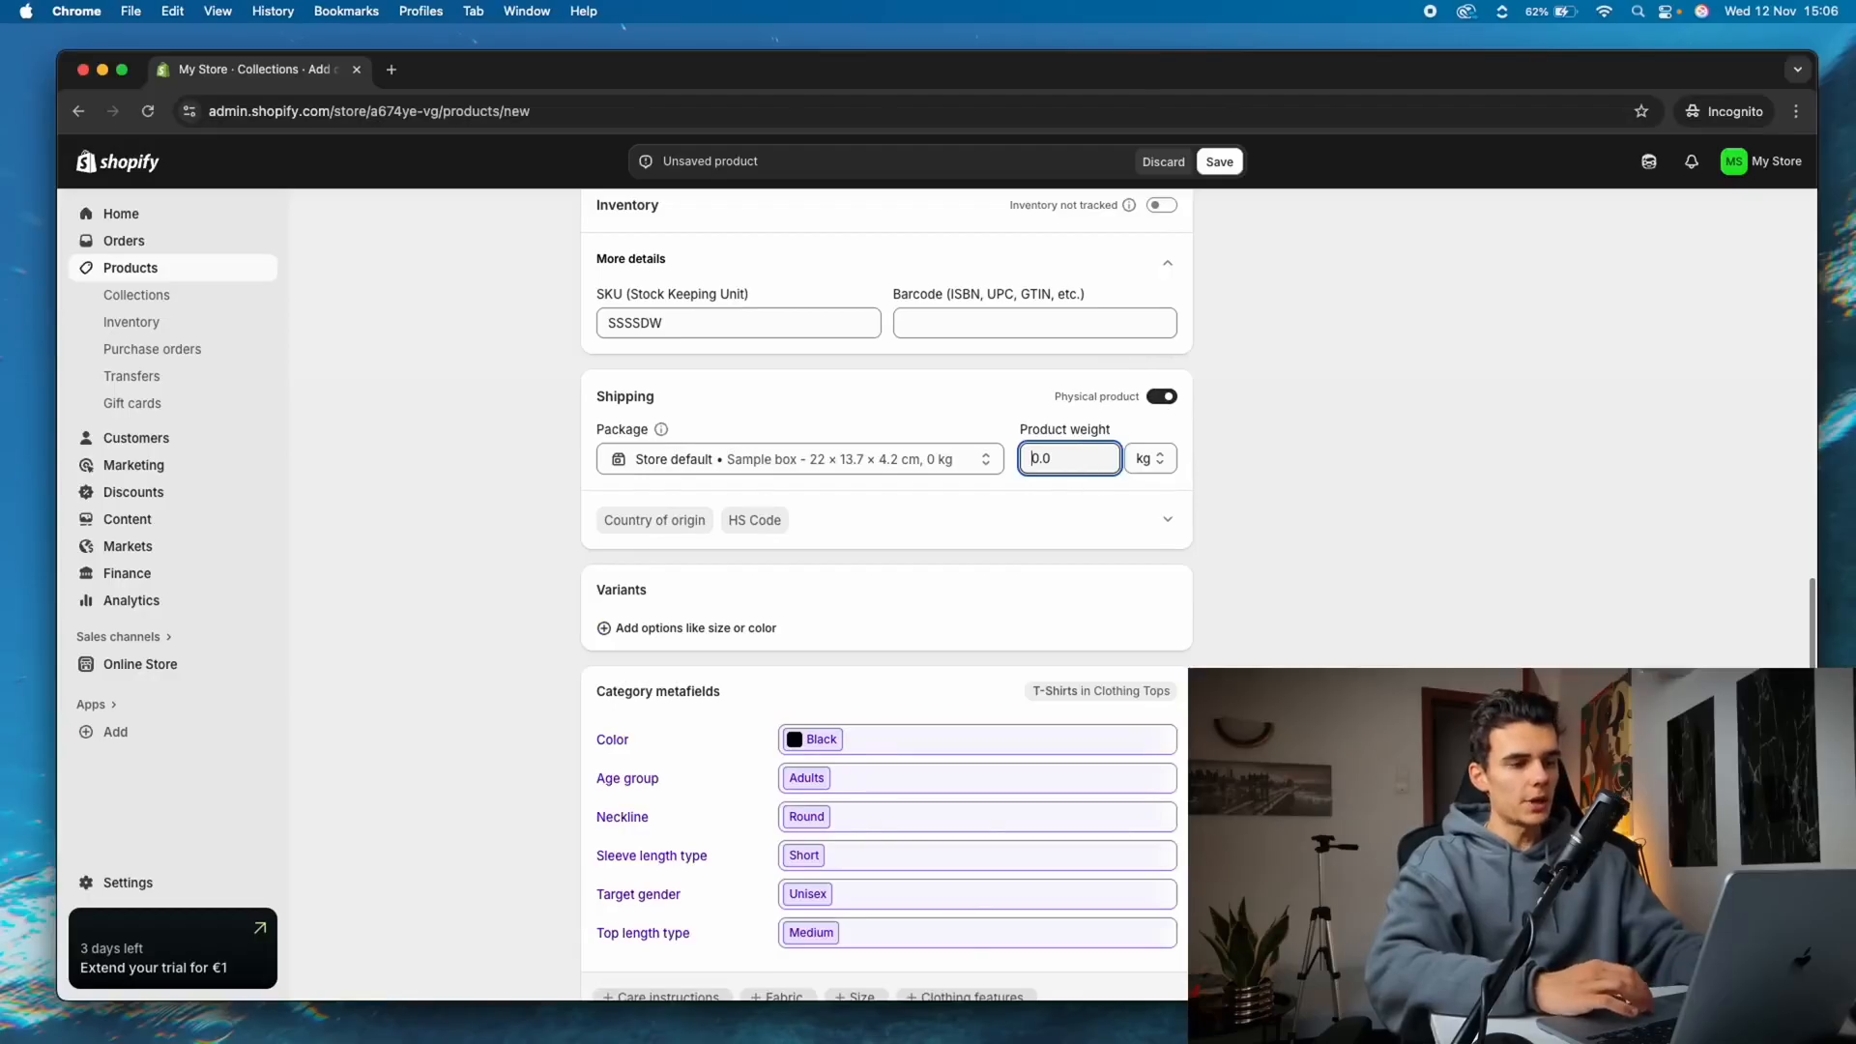
Add a Size variant option with the values S, M and L
scroll(684, 599, down, 1)
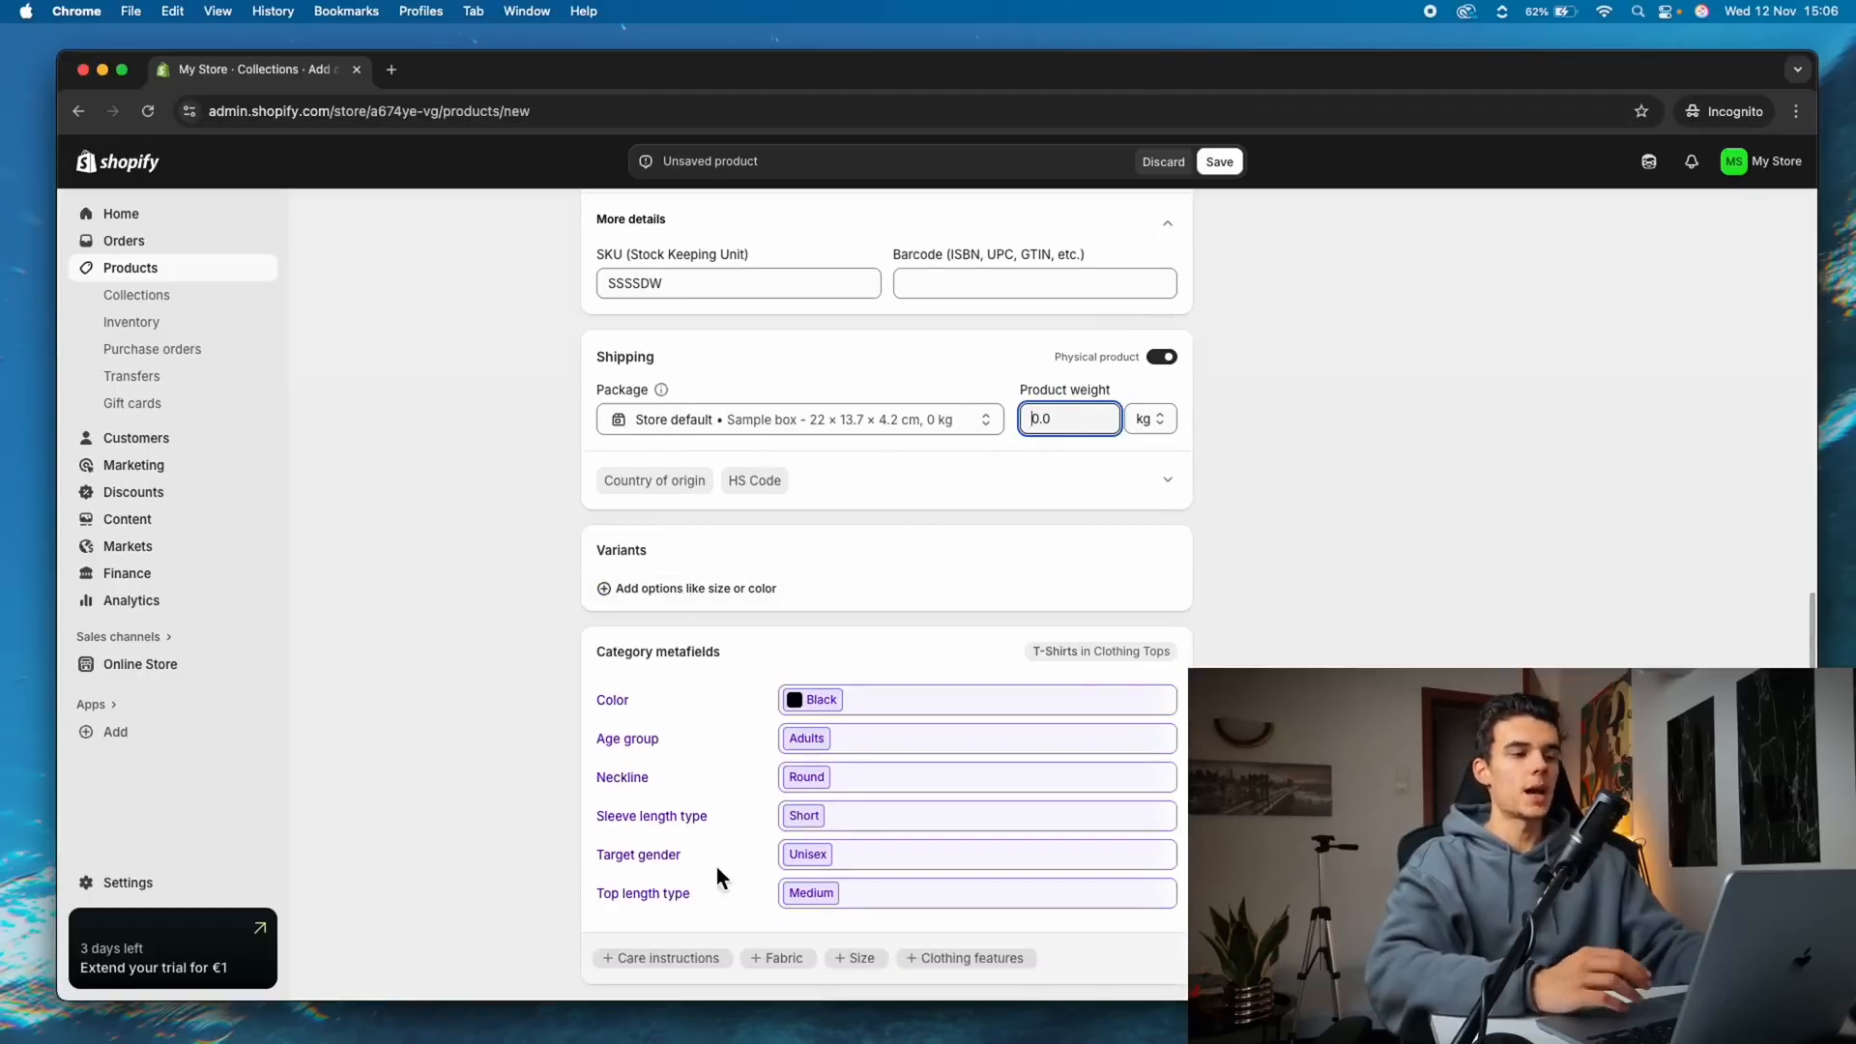
click(696, 590)
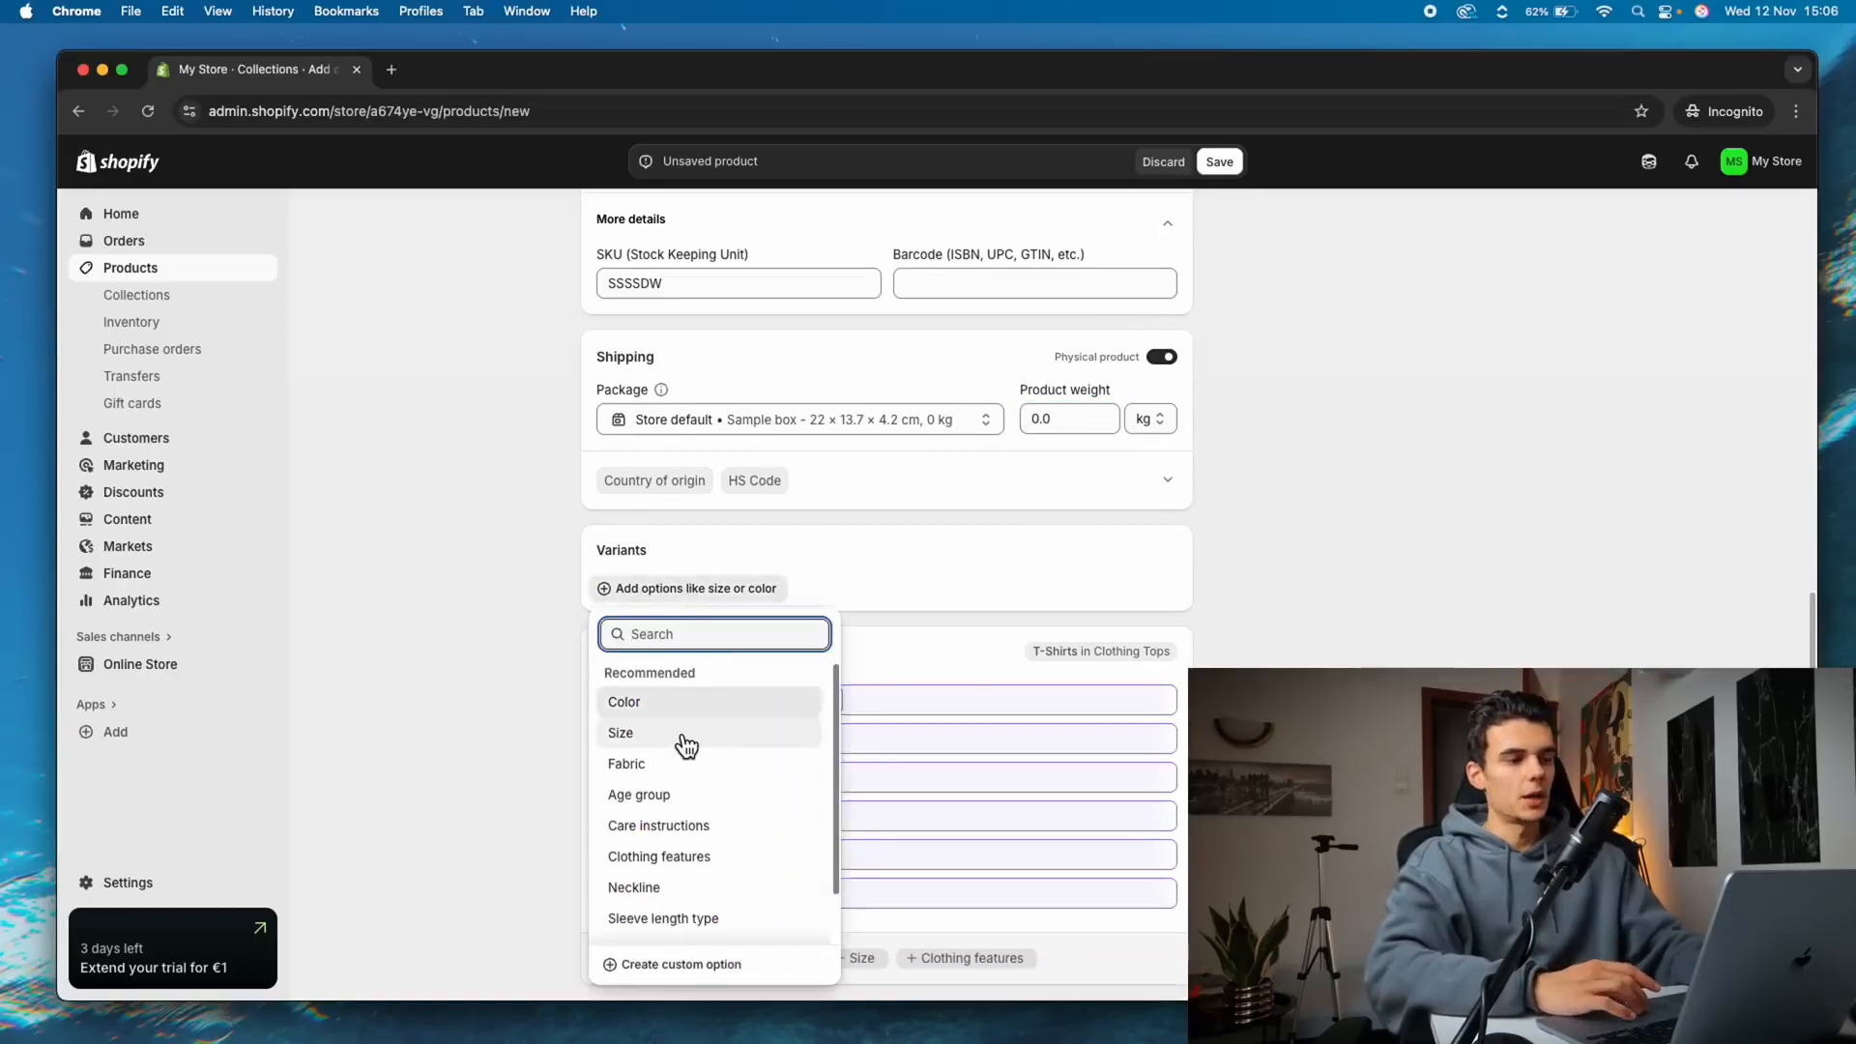
click(685, 746)
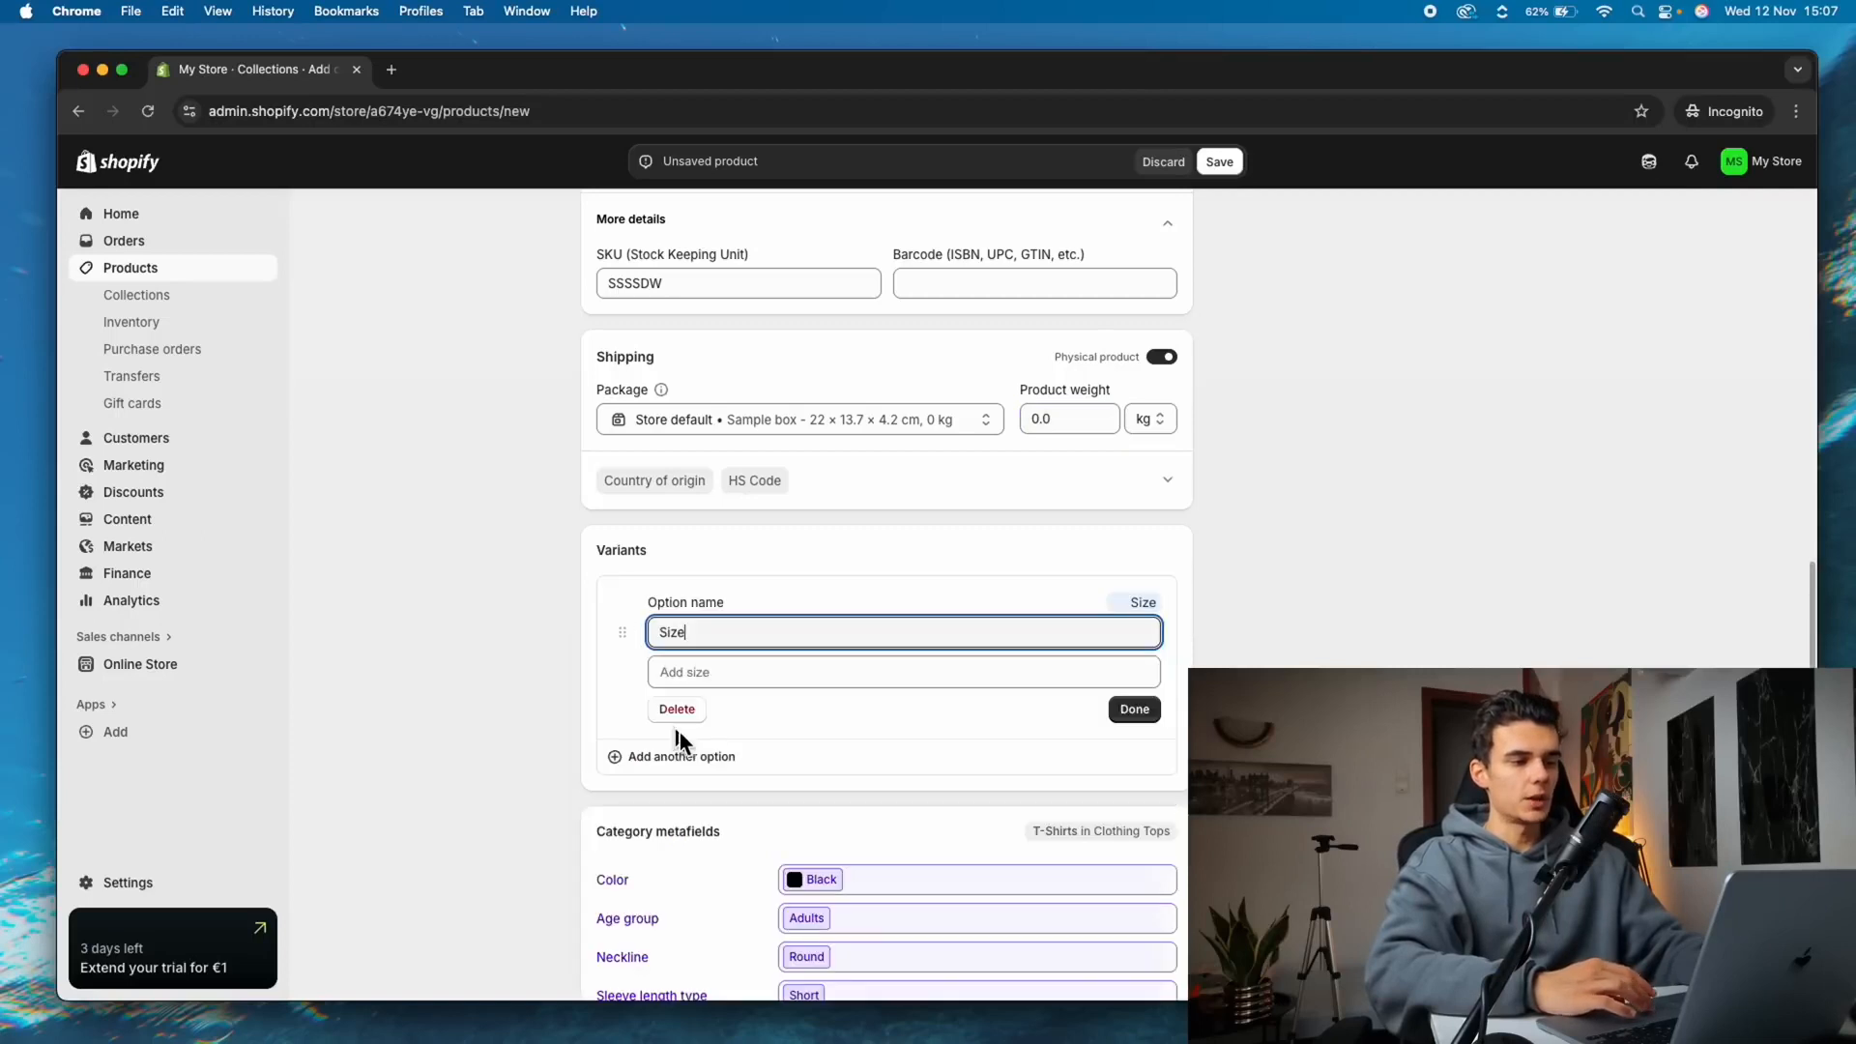
click(746, 674)
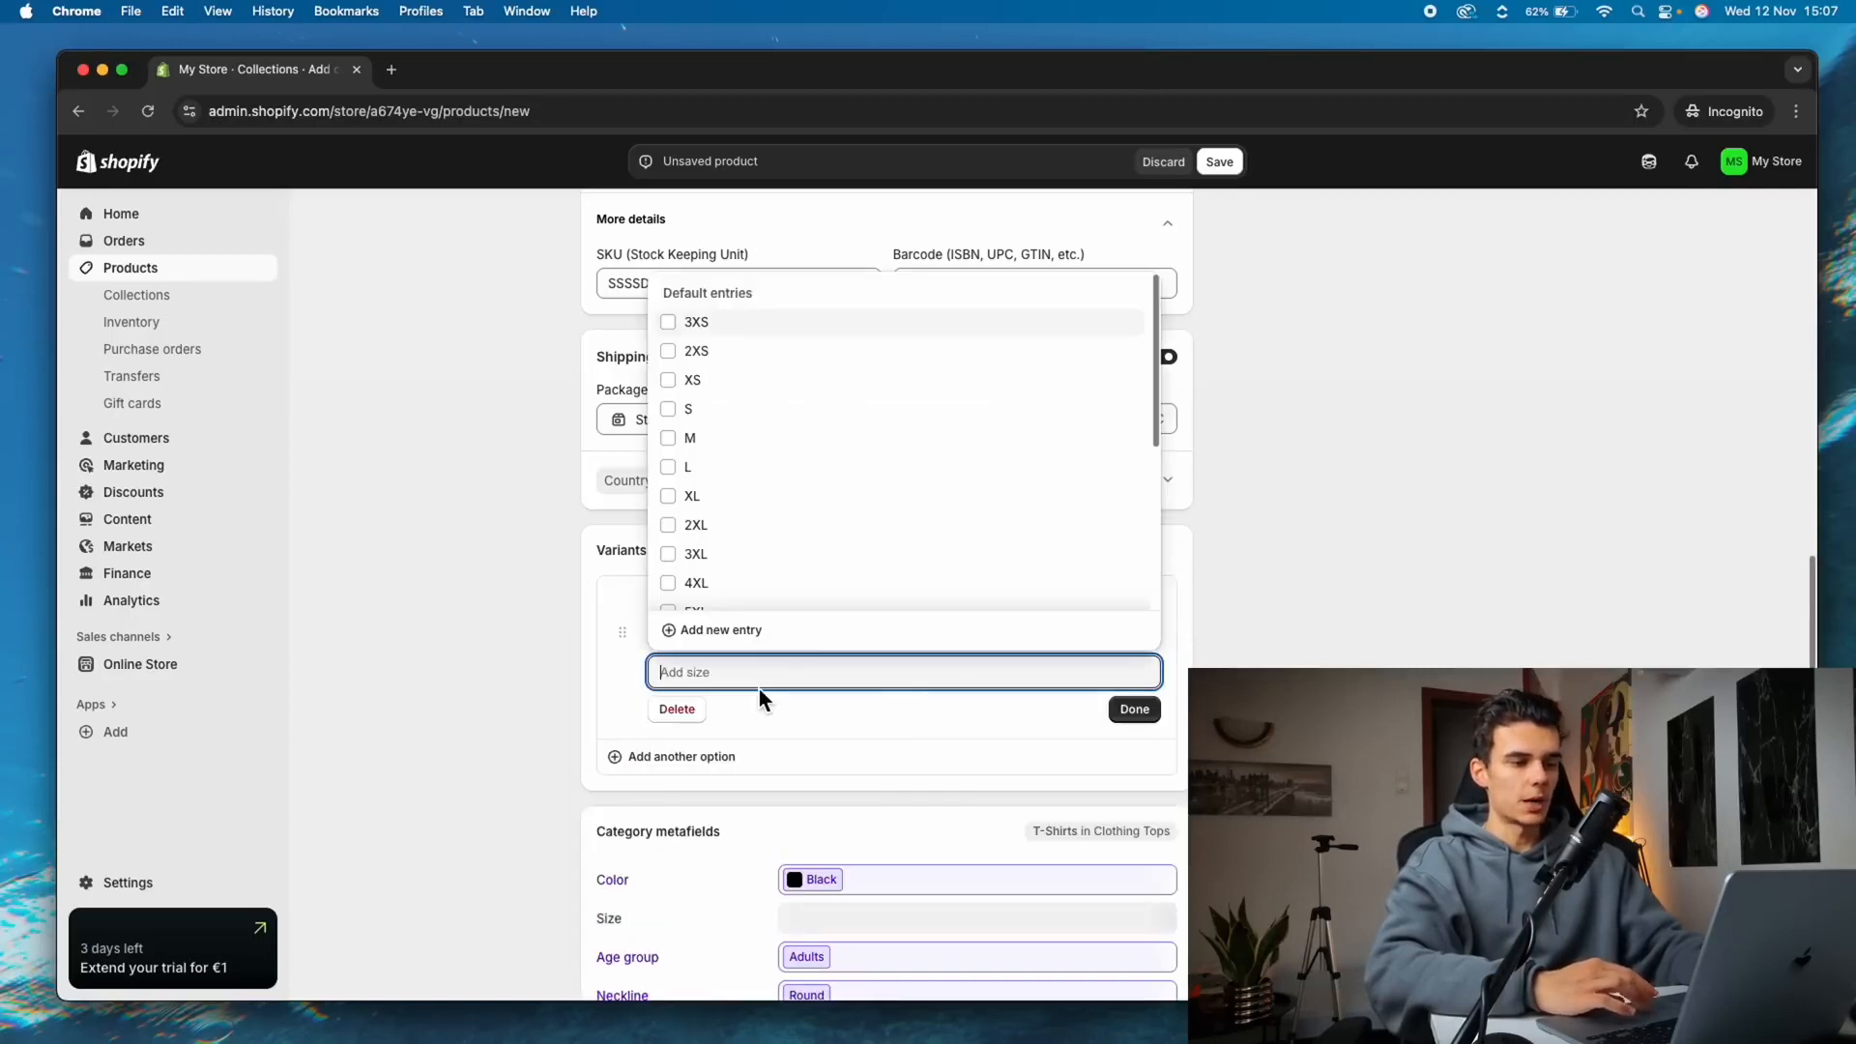
click(742, 410)
click(743, 439)
click(740, 468)
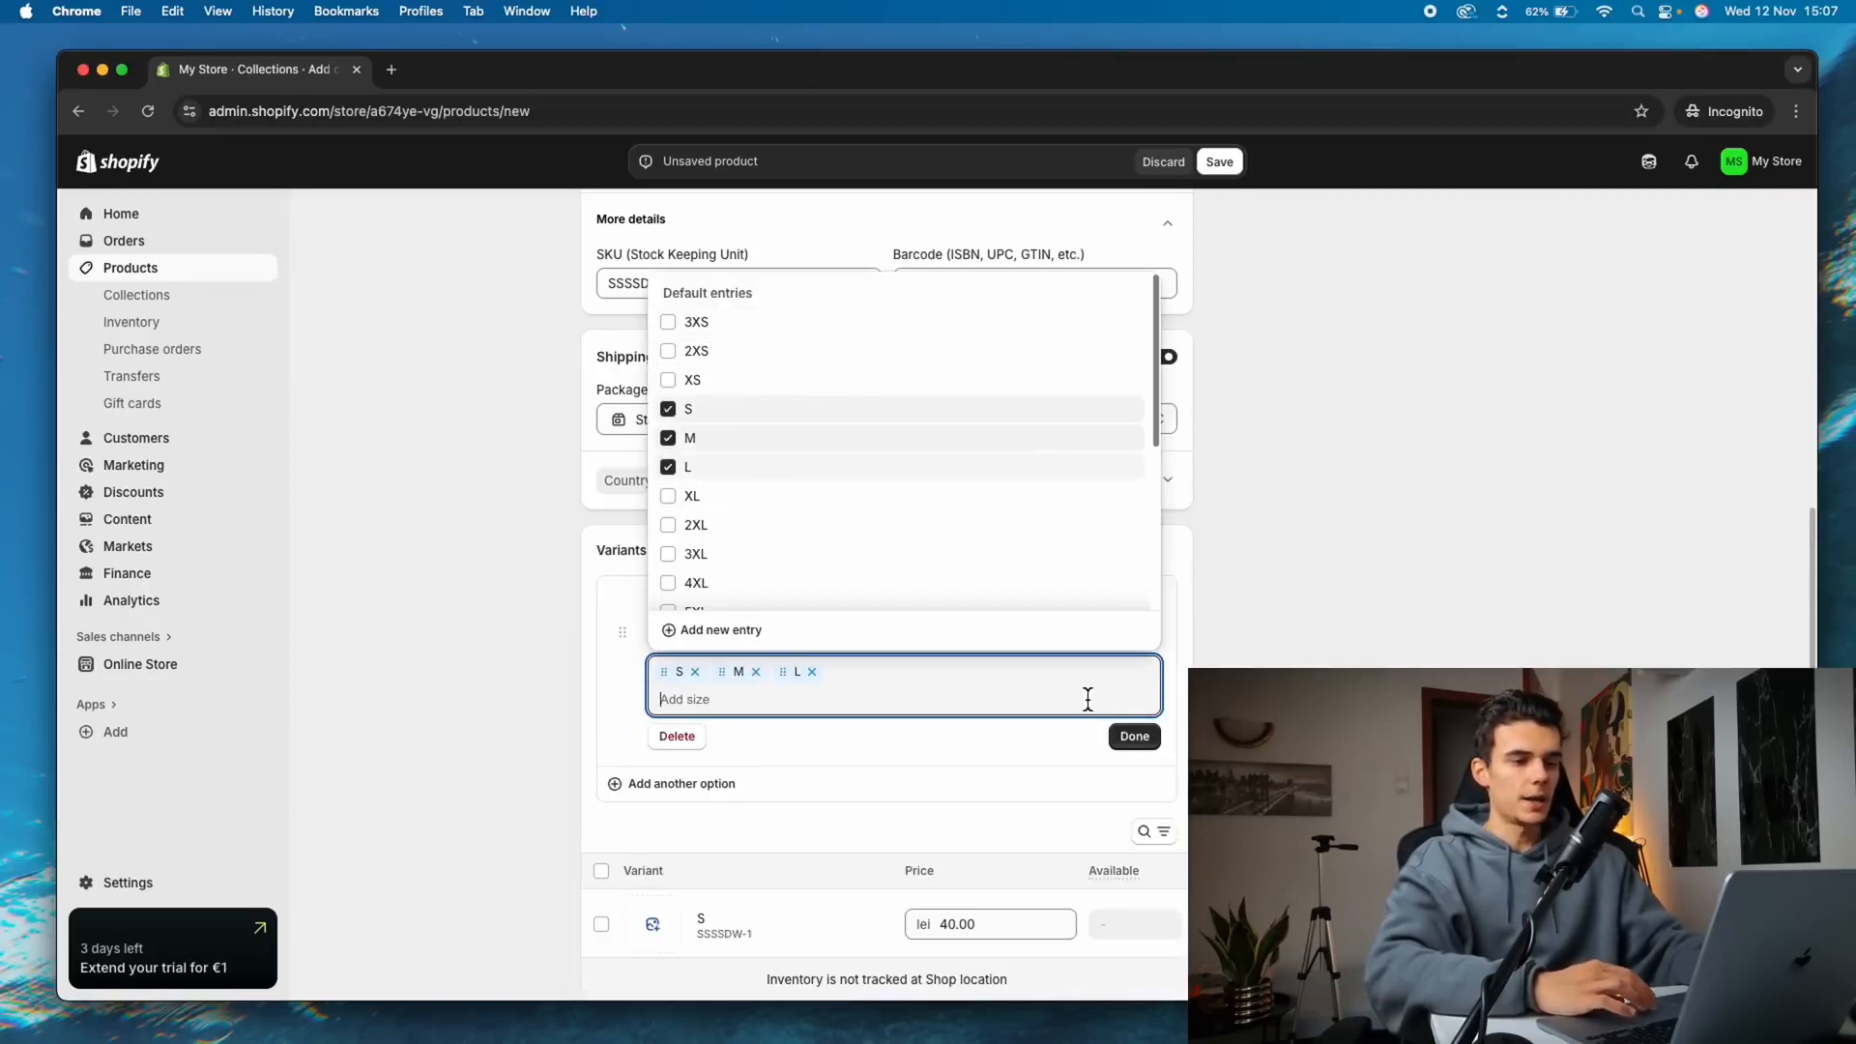
click(1131, 737)
Add a Color variant option with the values Black and Gray, and finish editing both variant options
click(713, 679)
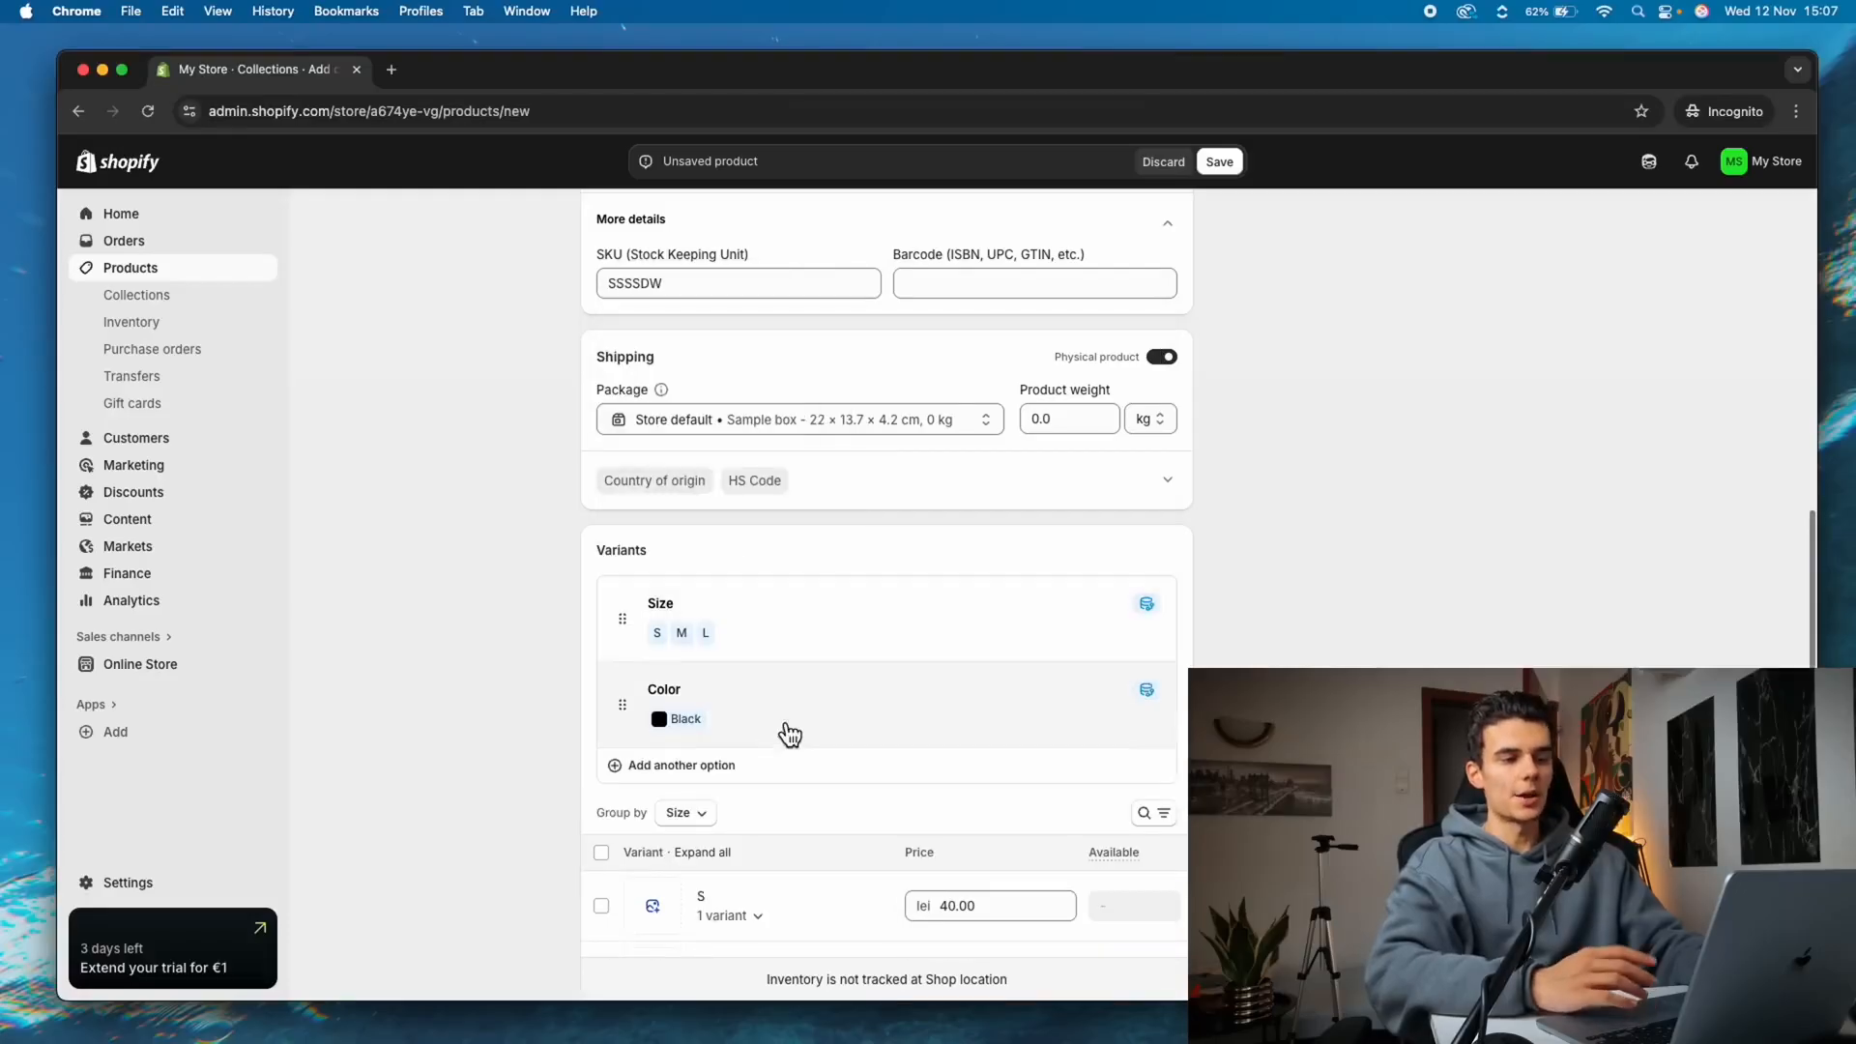
click(738, 717)
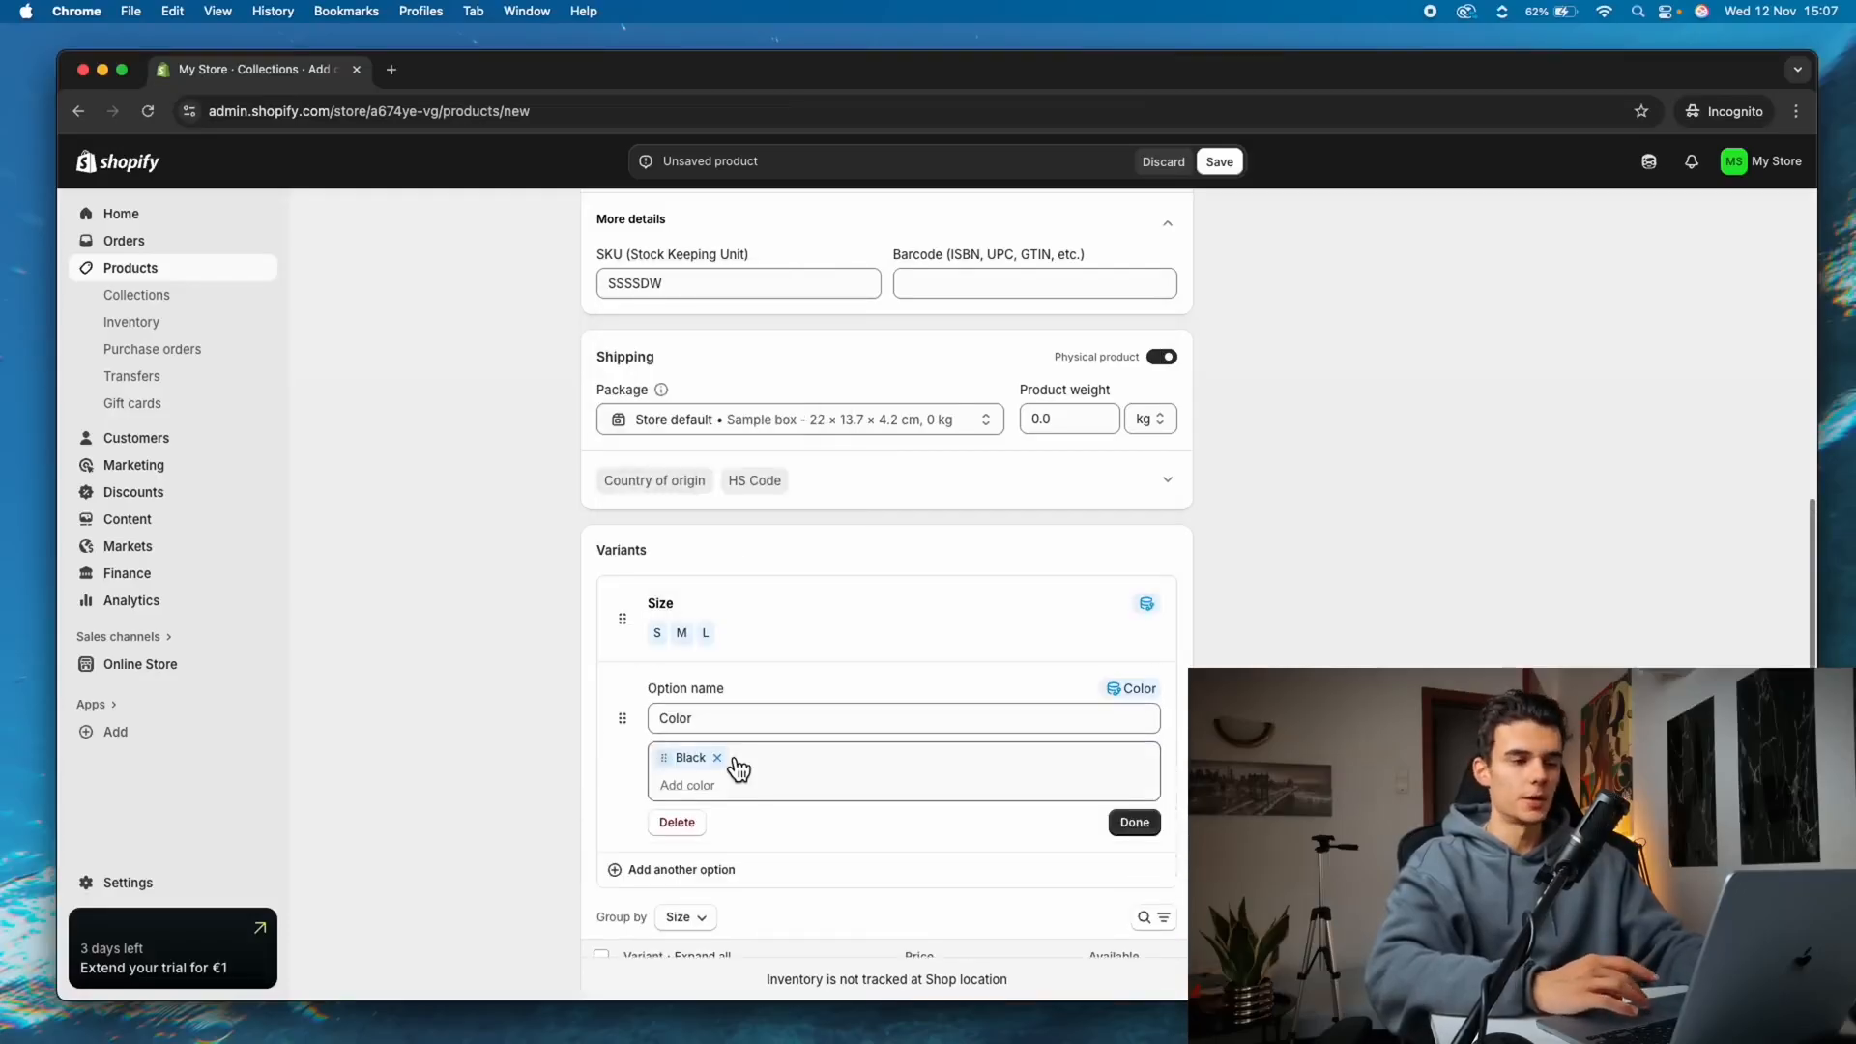
click(717, 760)
click(705, 786)
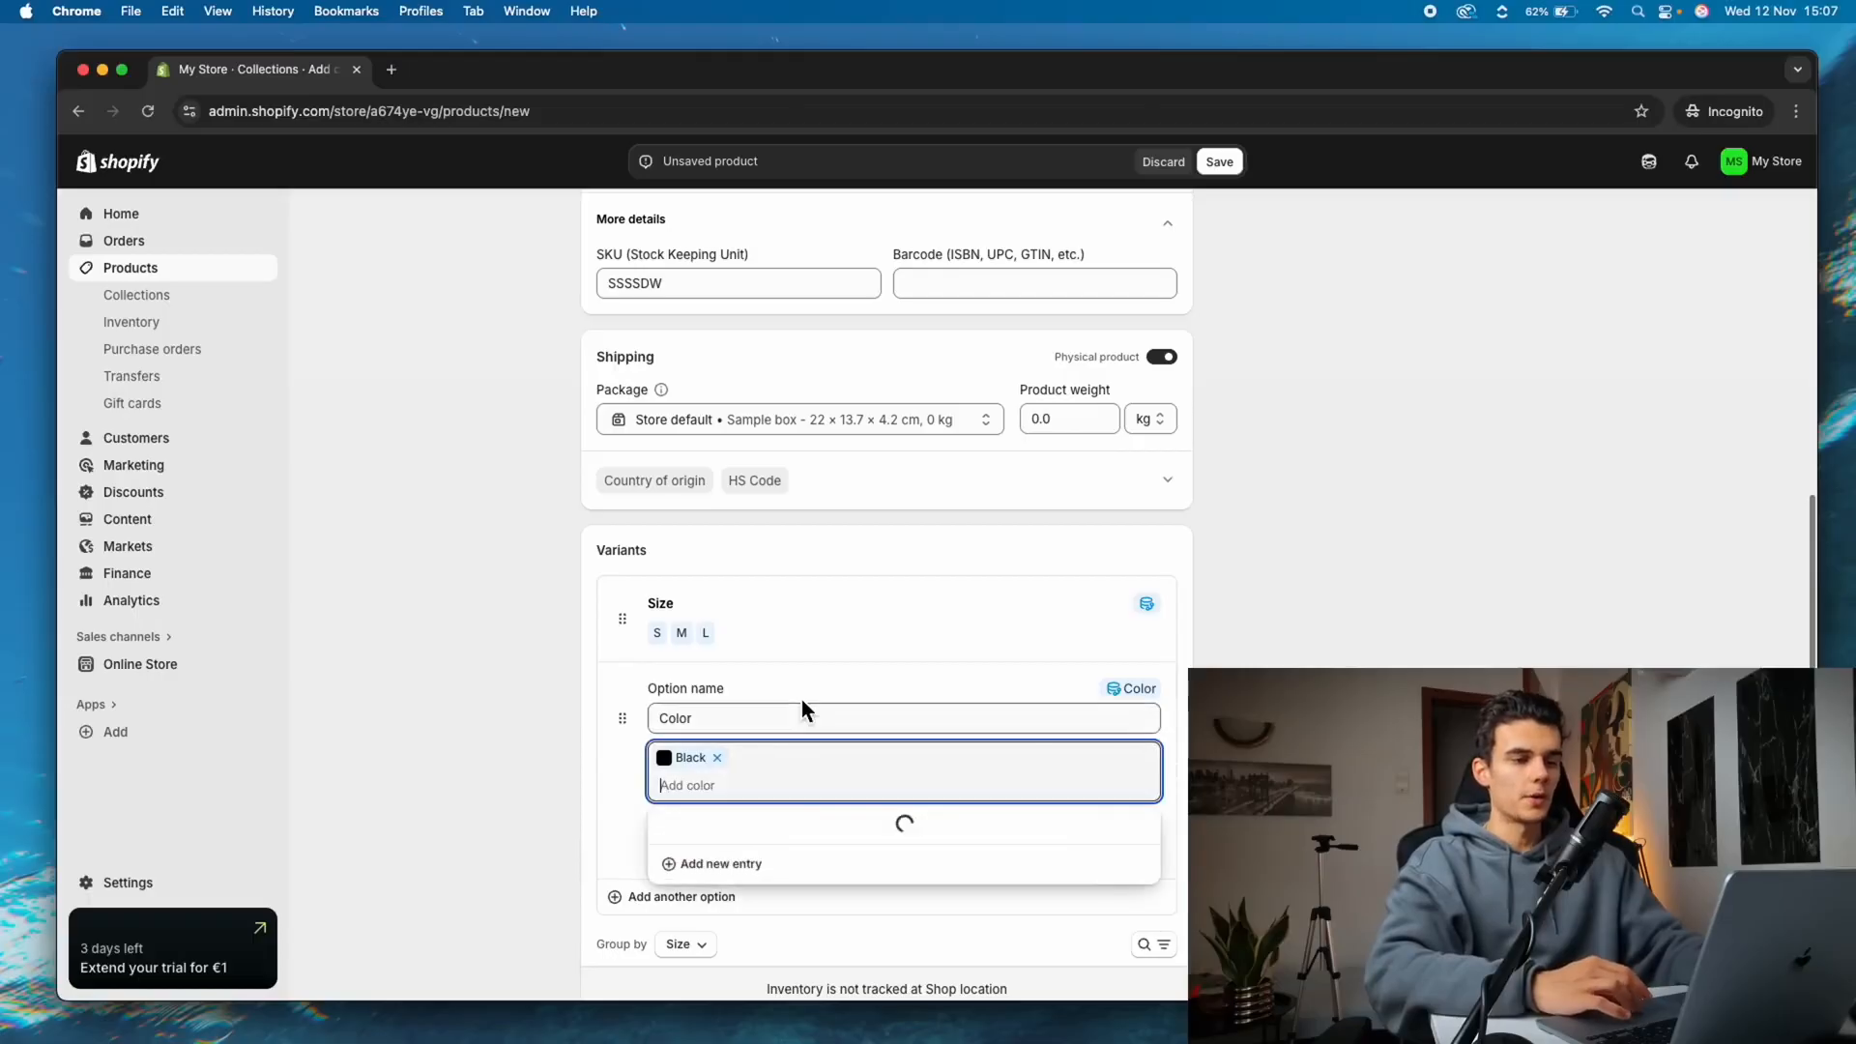
click(770, 645)
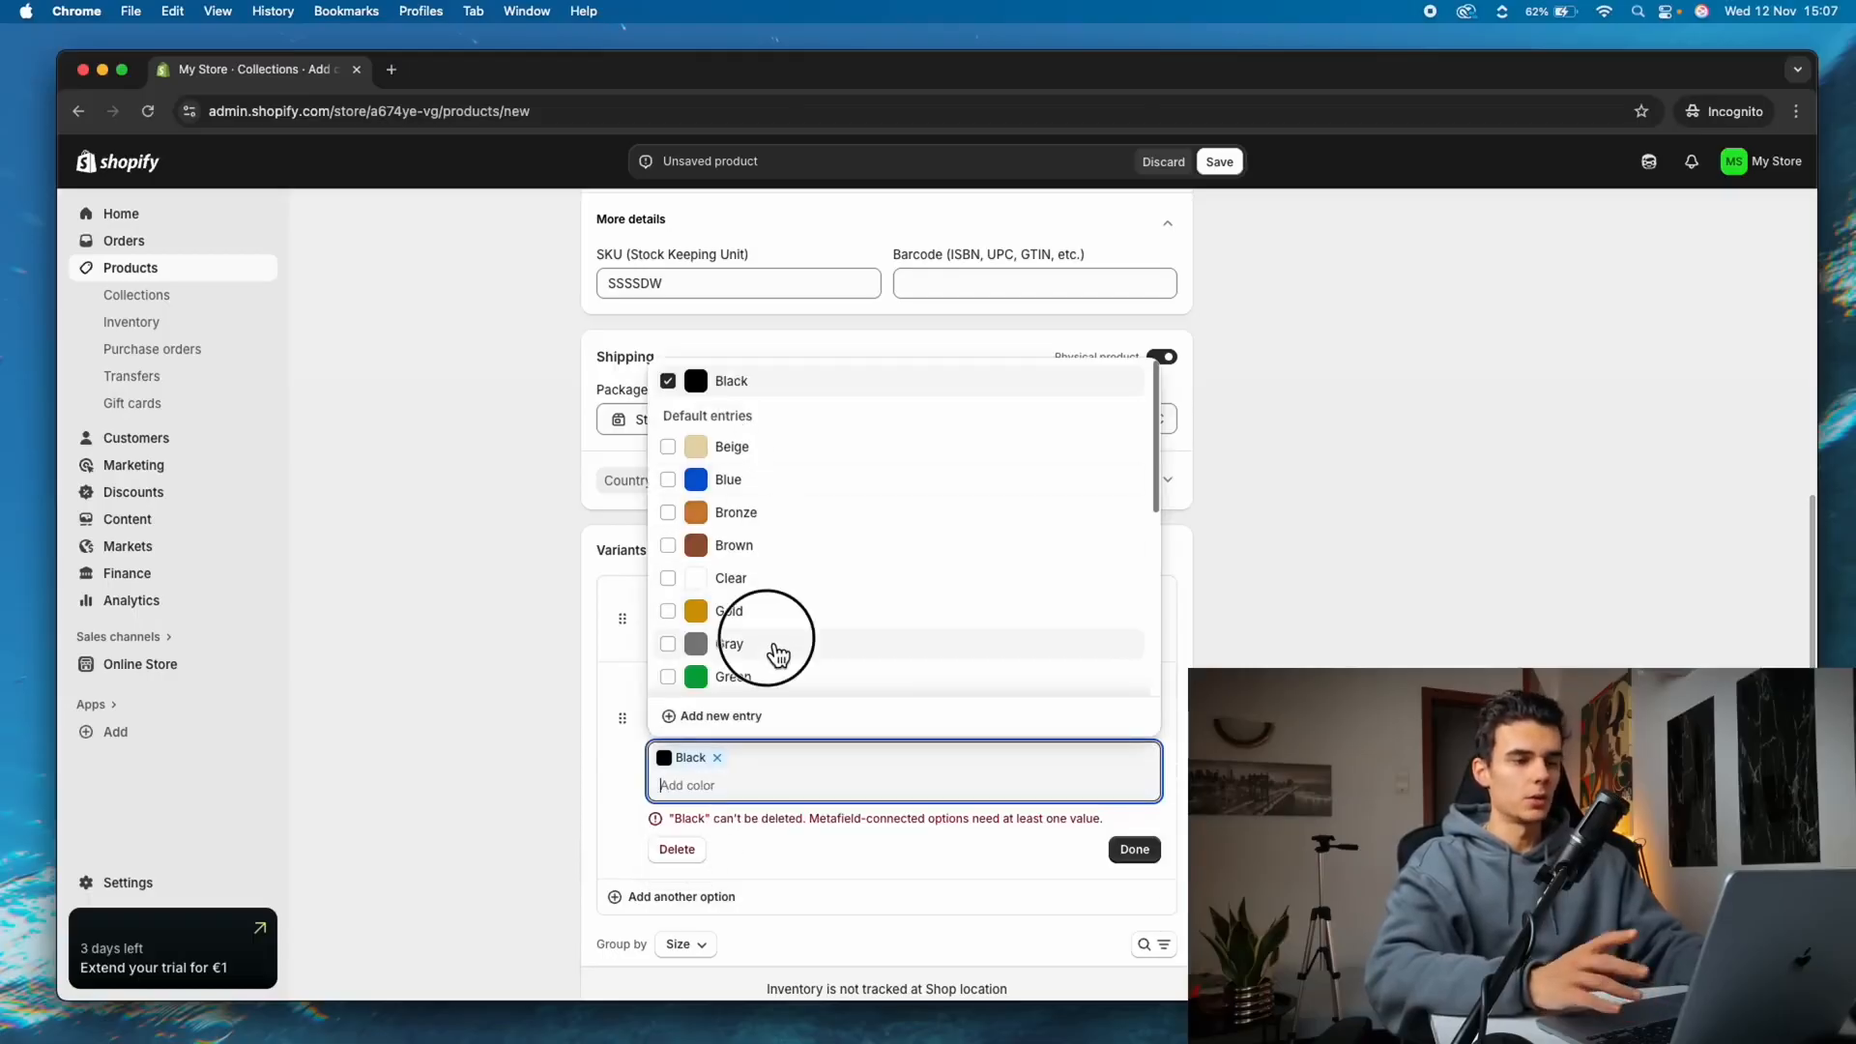
click(794, 901)
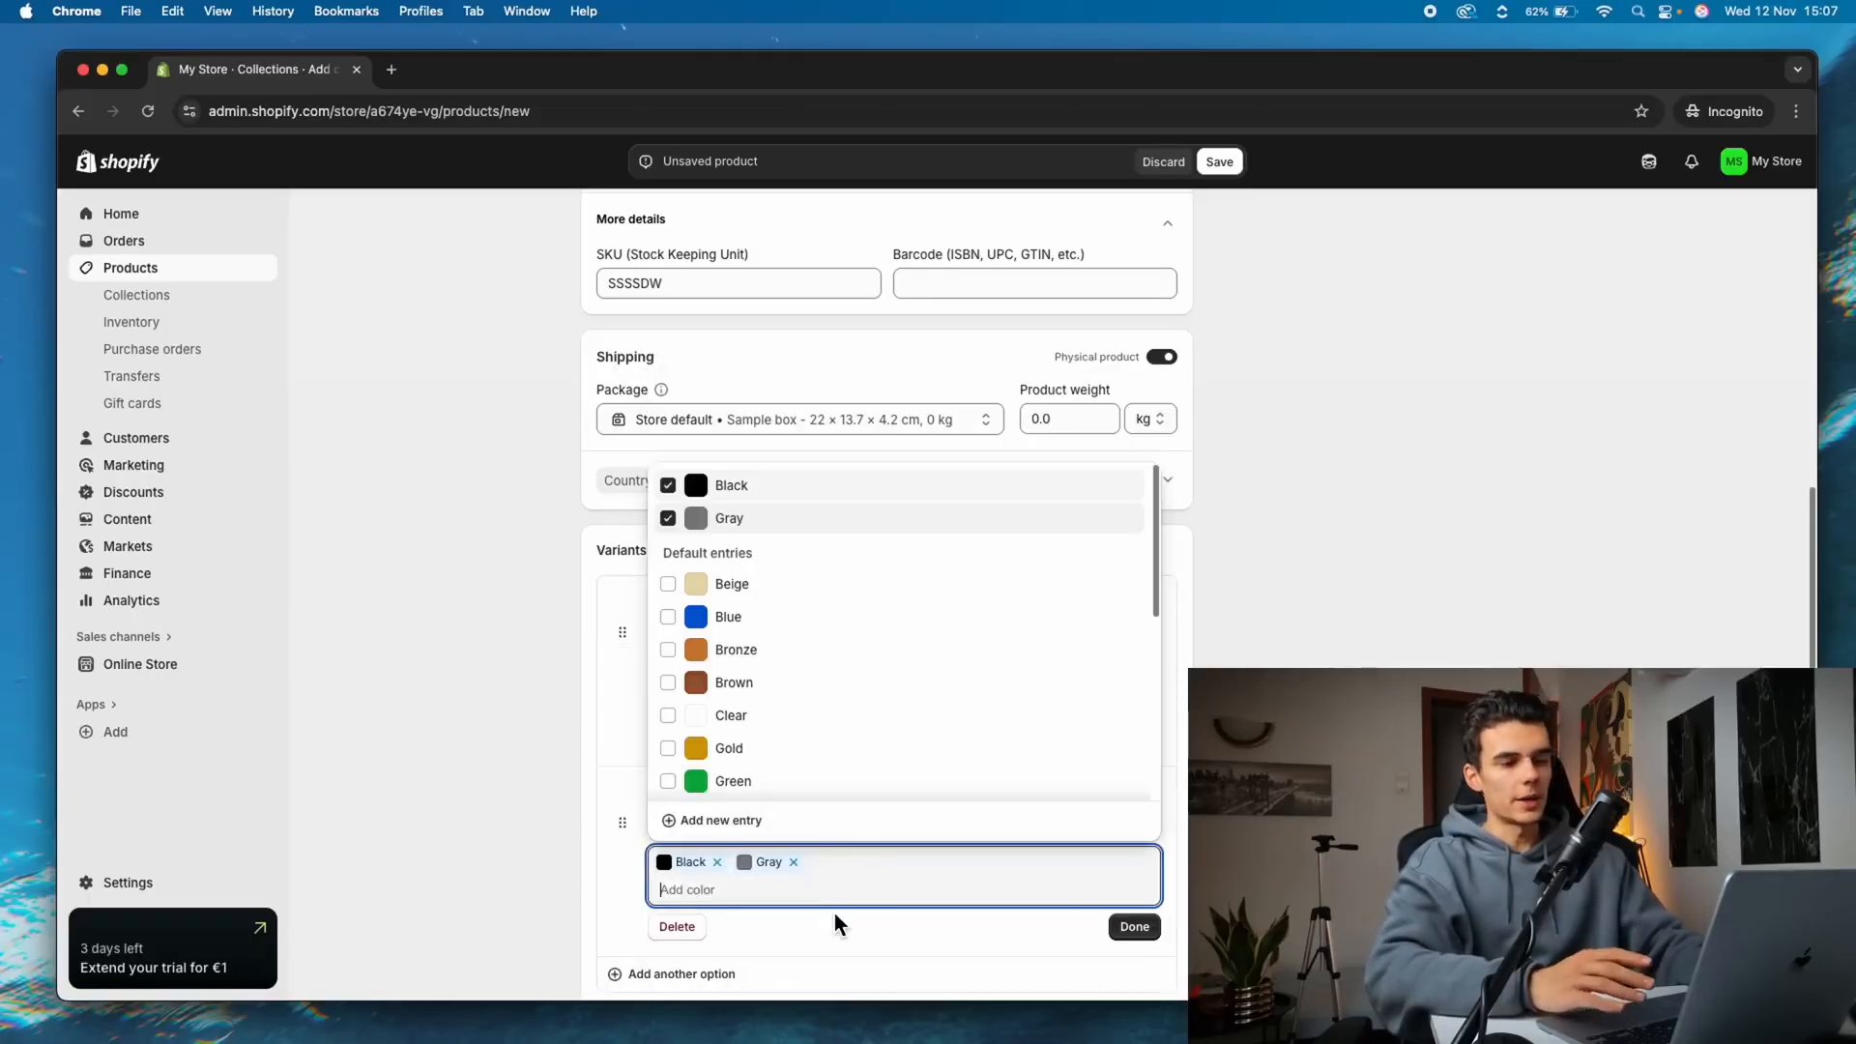
click(506, 828)
scroll(1164, 613, down, 5)
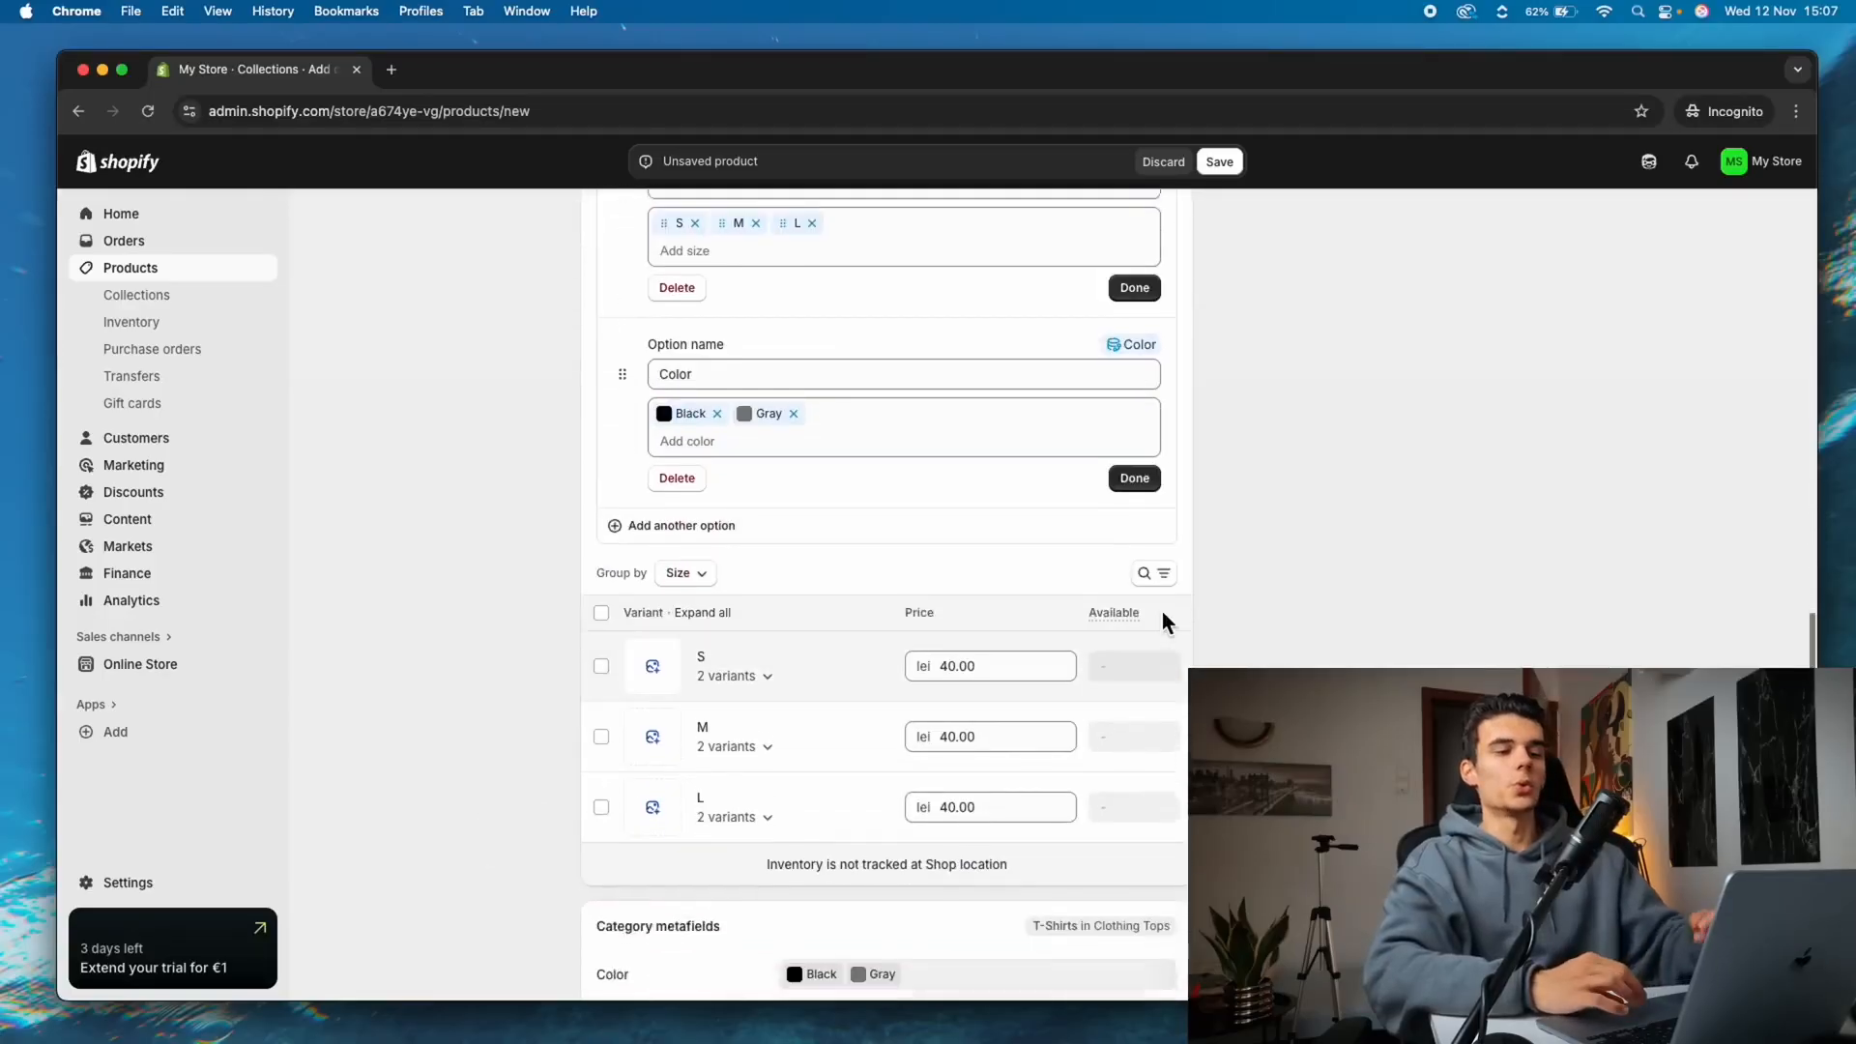
scroll(1160, 606, up, 2)
scroll(1155, 657, up, 2)
click(1145, 707)
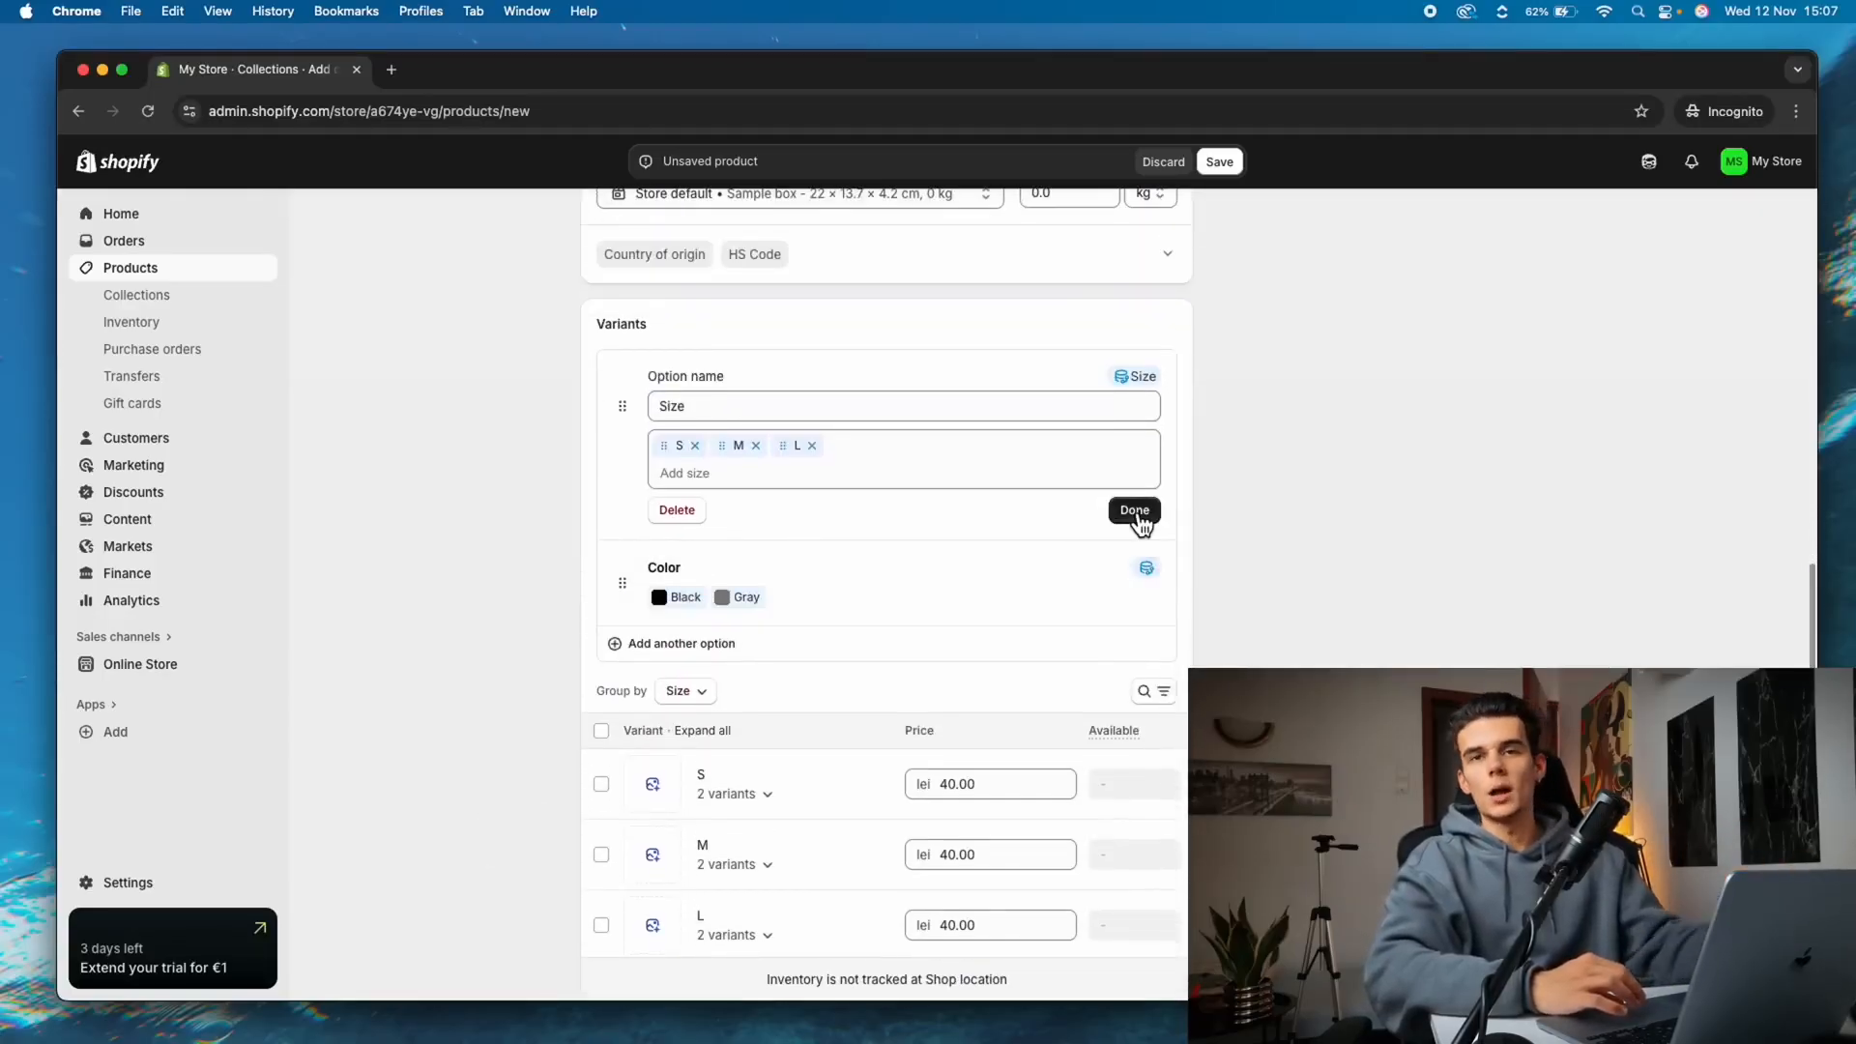
click(1135, 518)
Choose Active as the product's status from the available status options
scroll(1198, 561, up, 7)
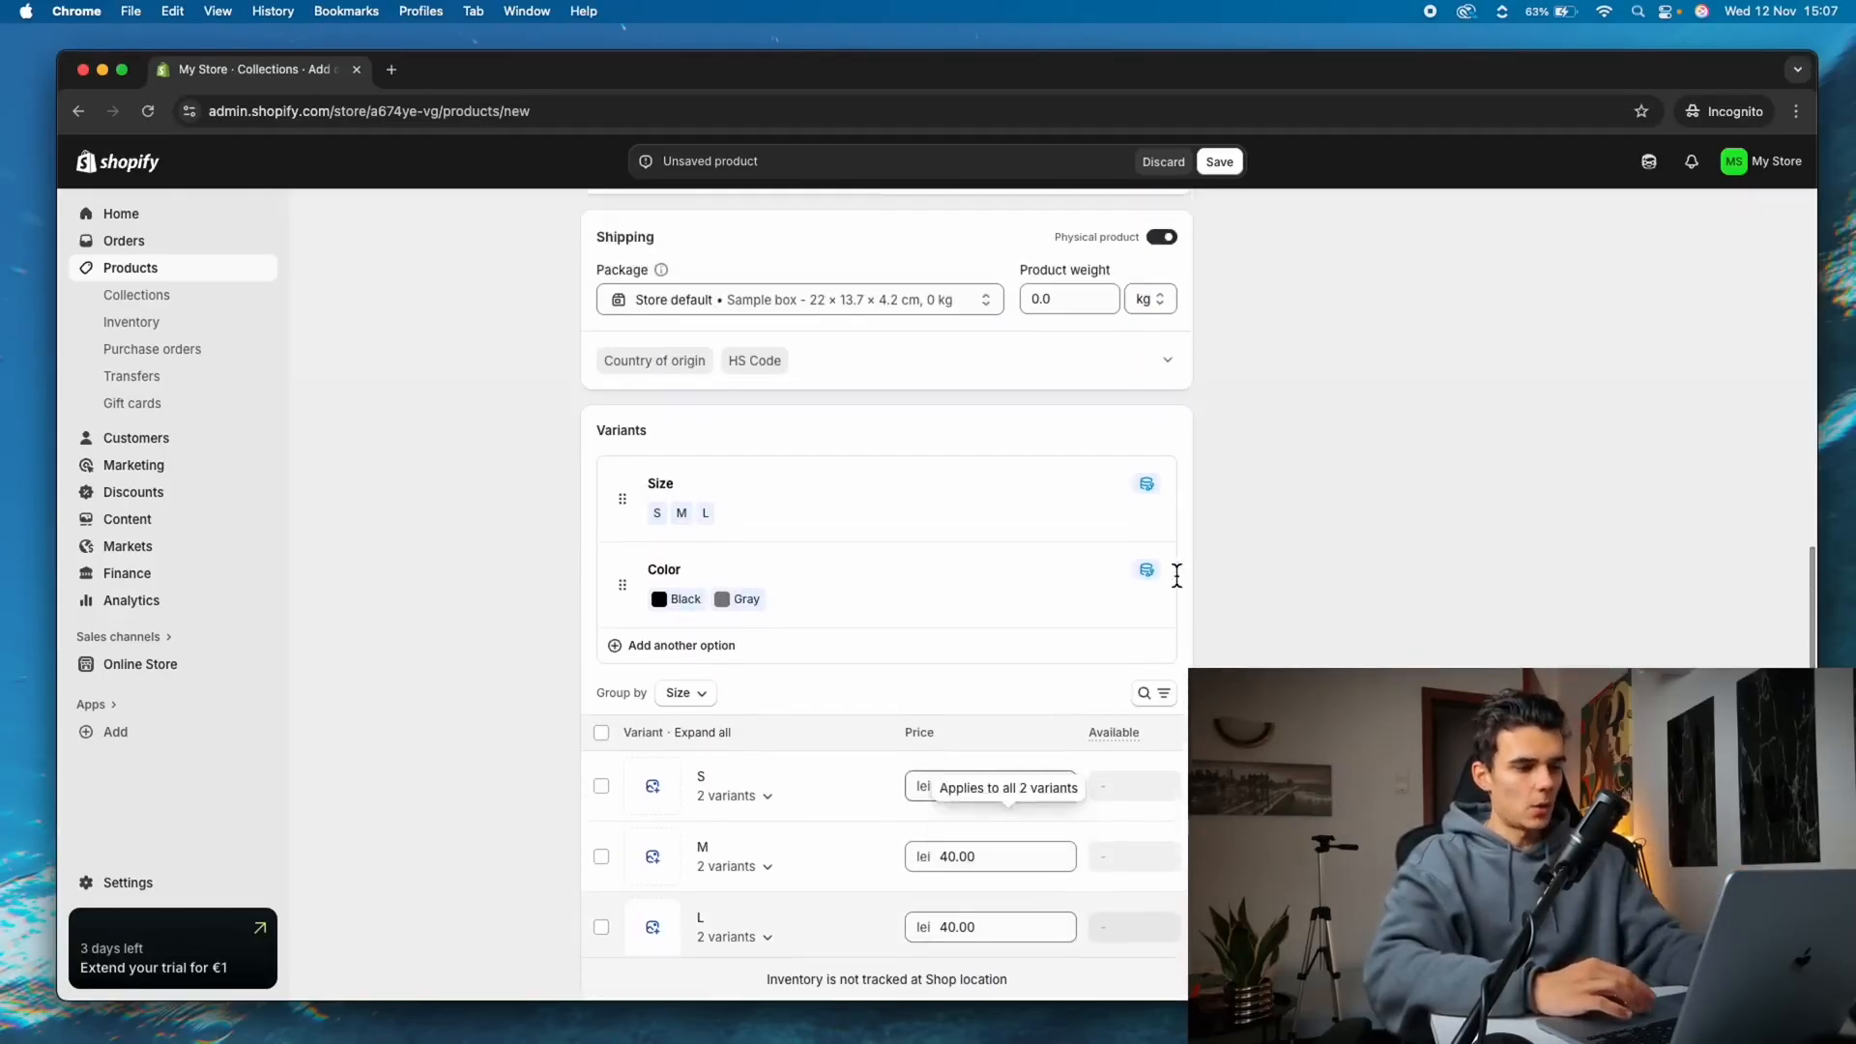
scroll(1197, 566, up, 8)
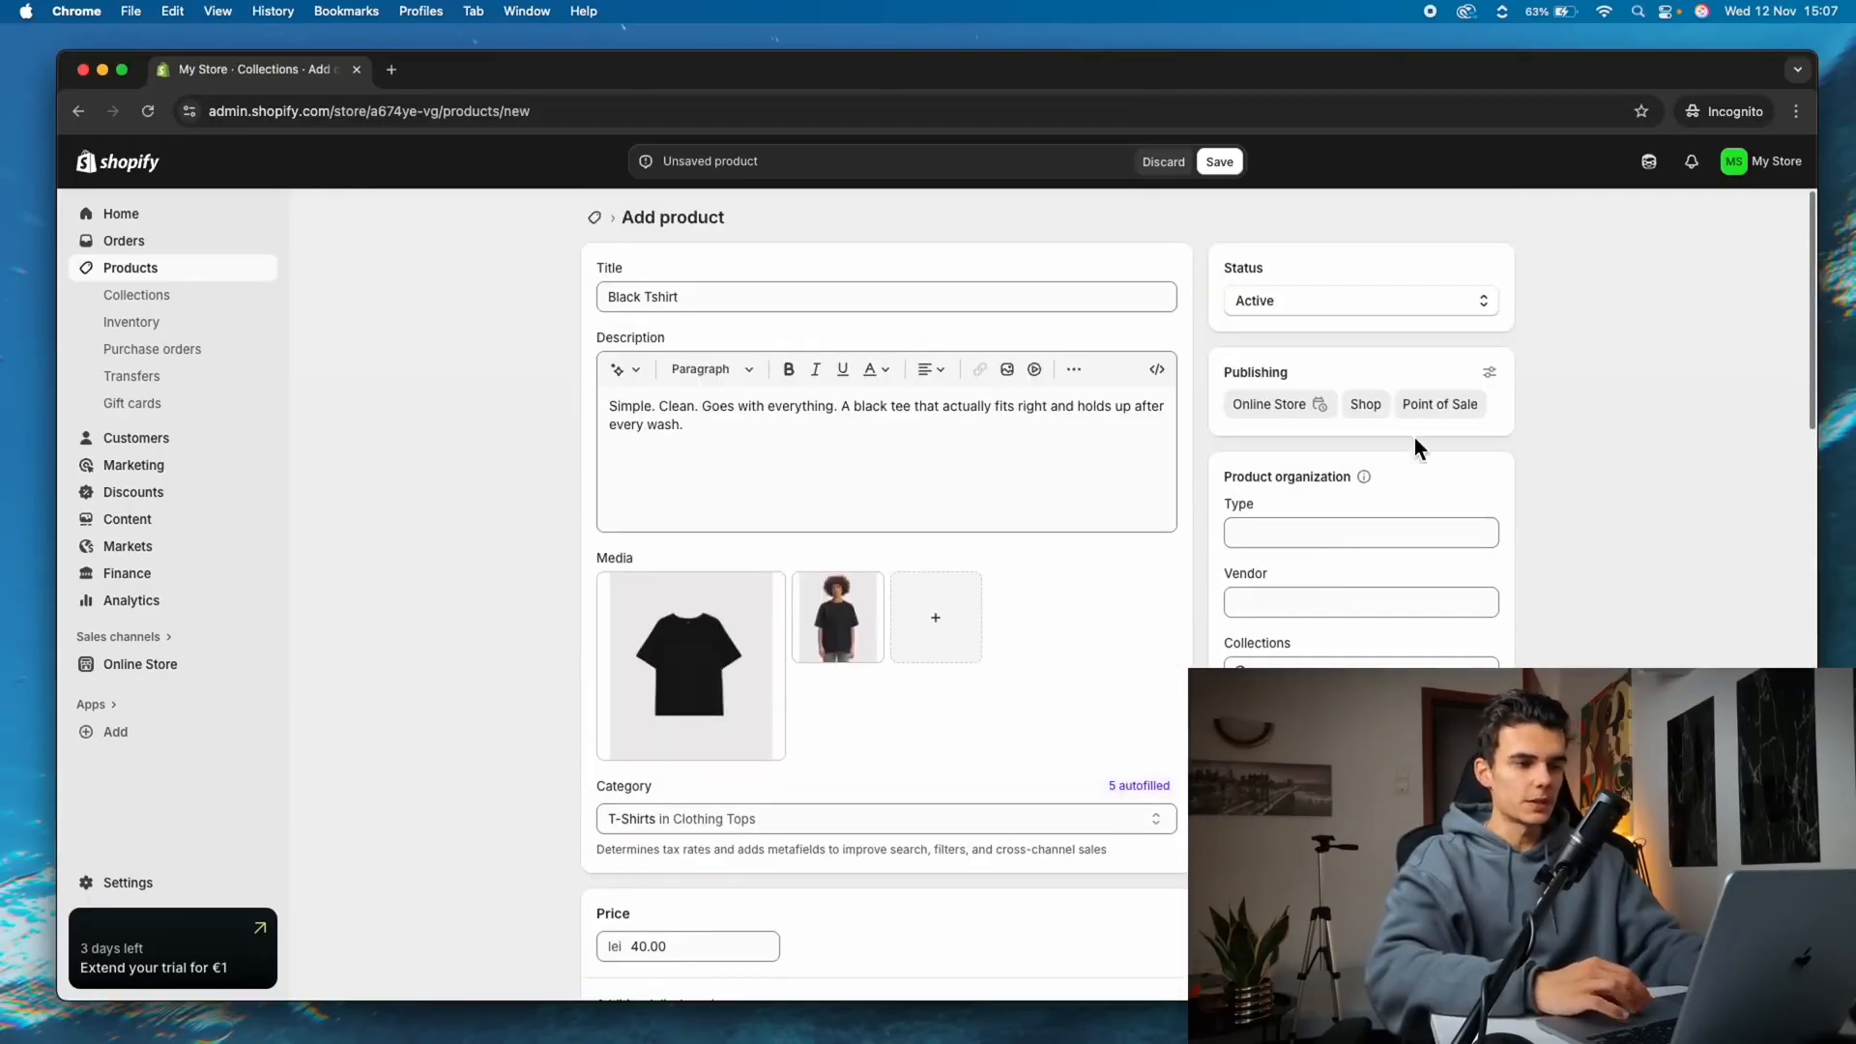
click(1327, 305)
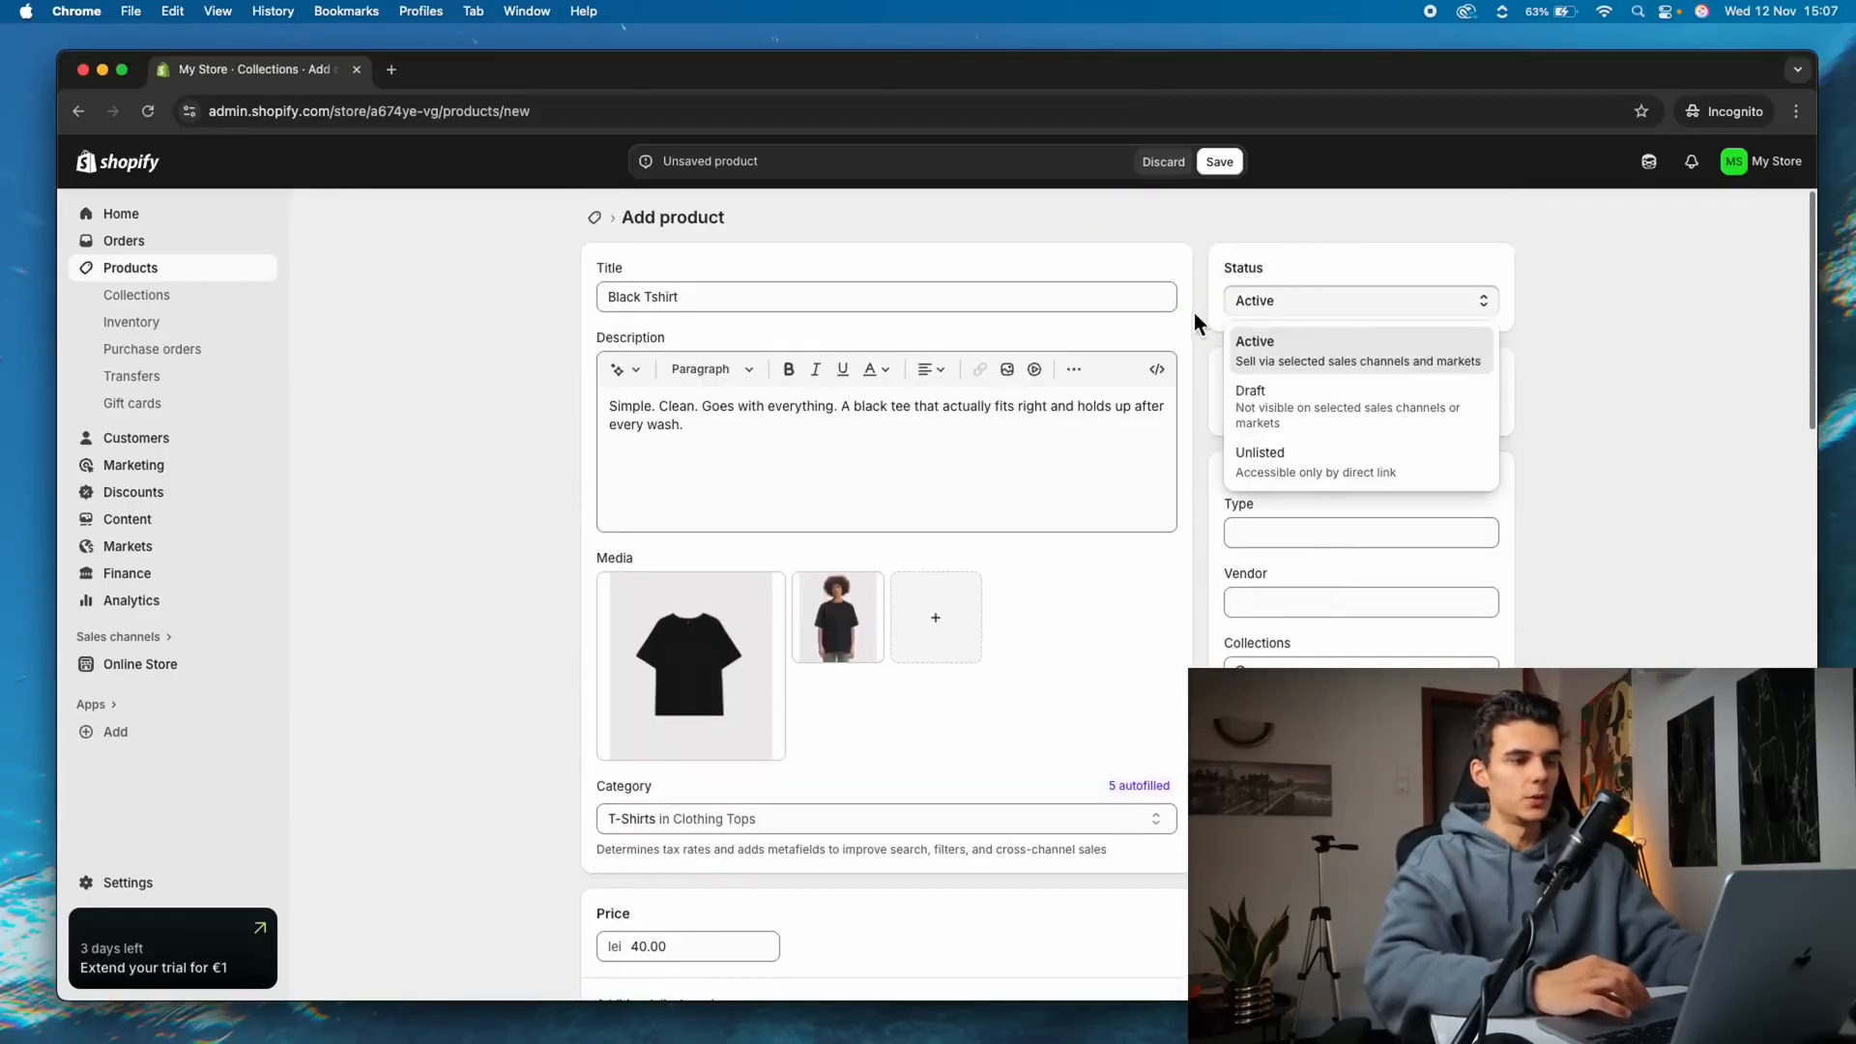
click(1335, 338)
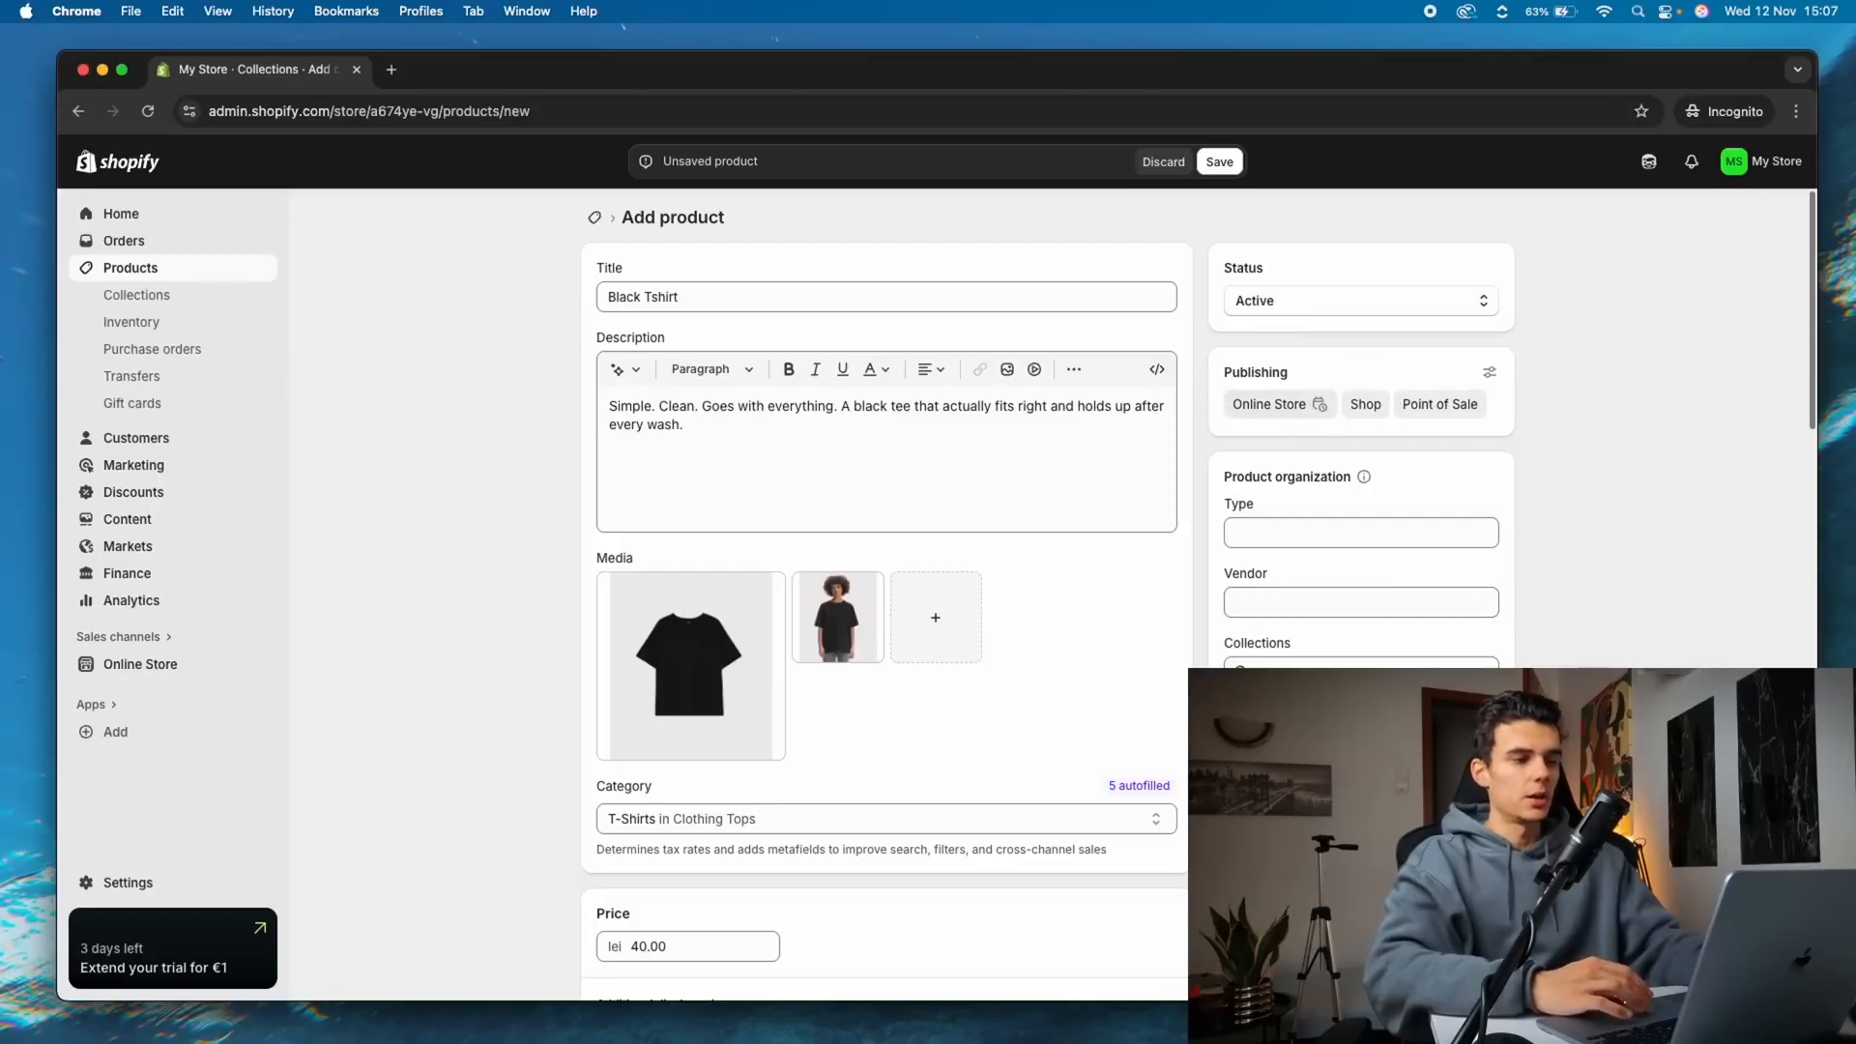
Review the Black Tshirt's details, leave its type and vendor blank, and save the product
click(1280, 605)
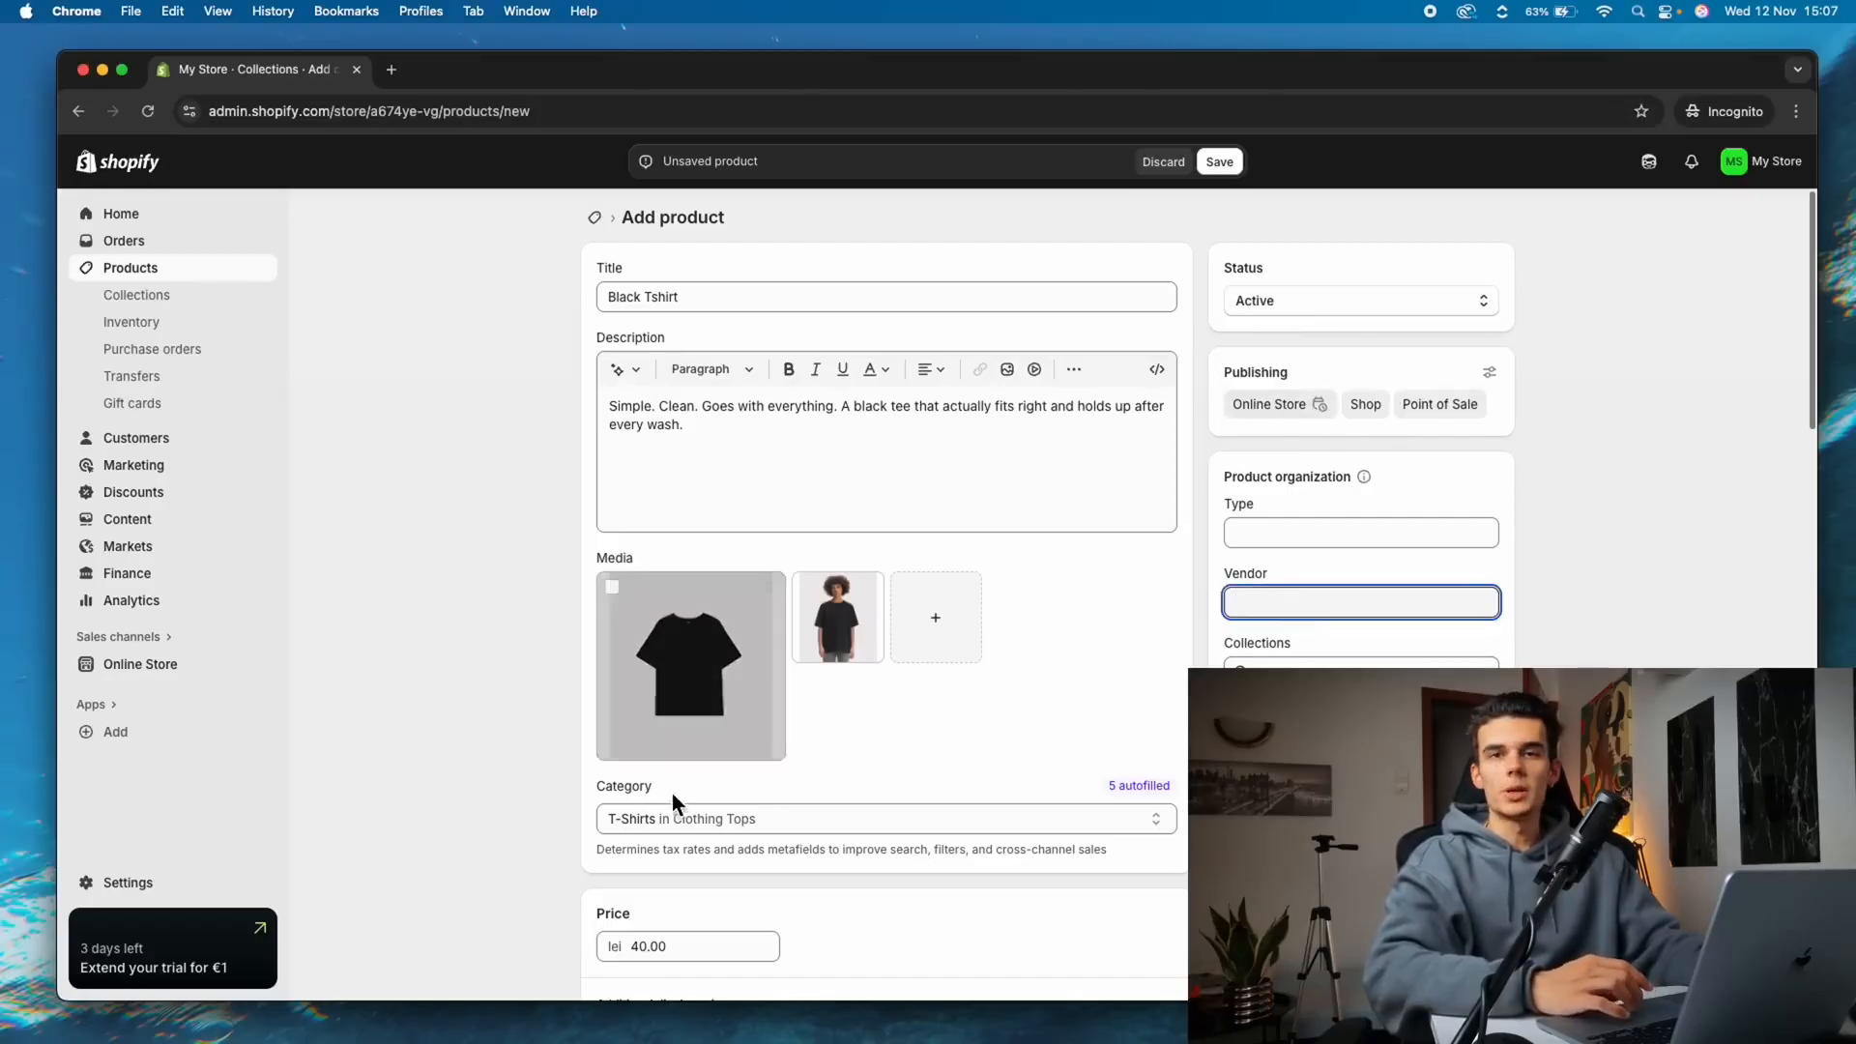
scroll(847, 770, down, 10)
scroll(847, 771, down, 5)
scroll(932, 594, up, 20)
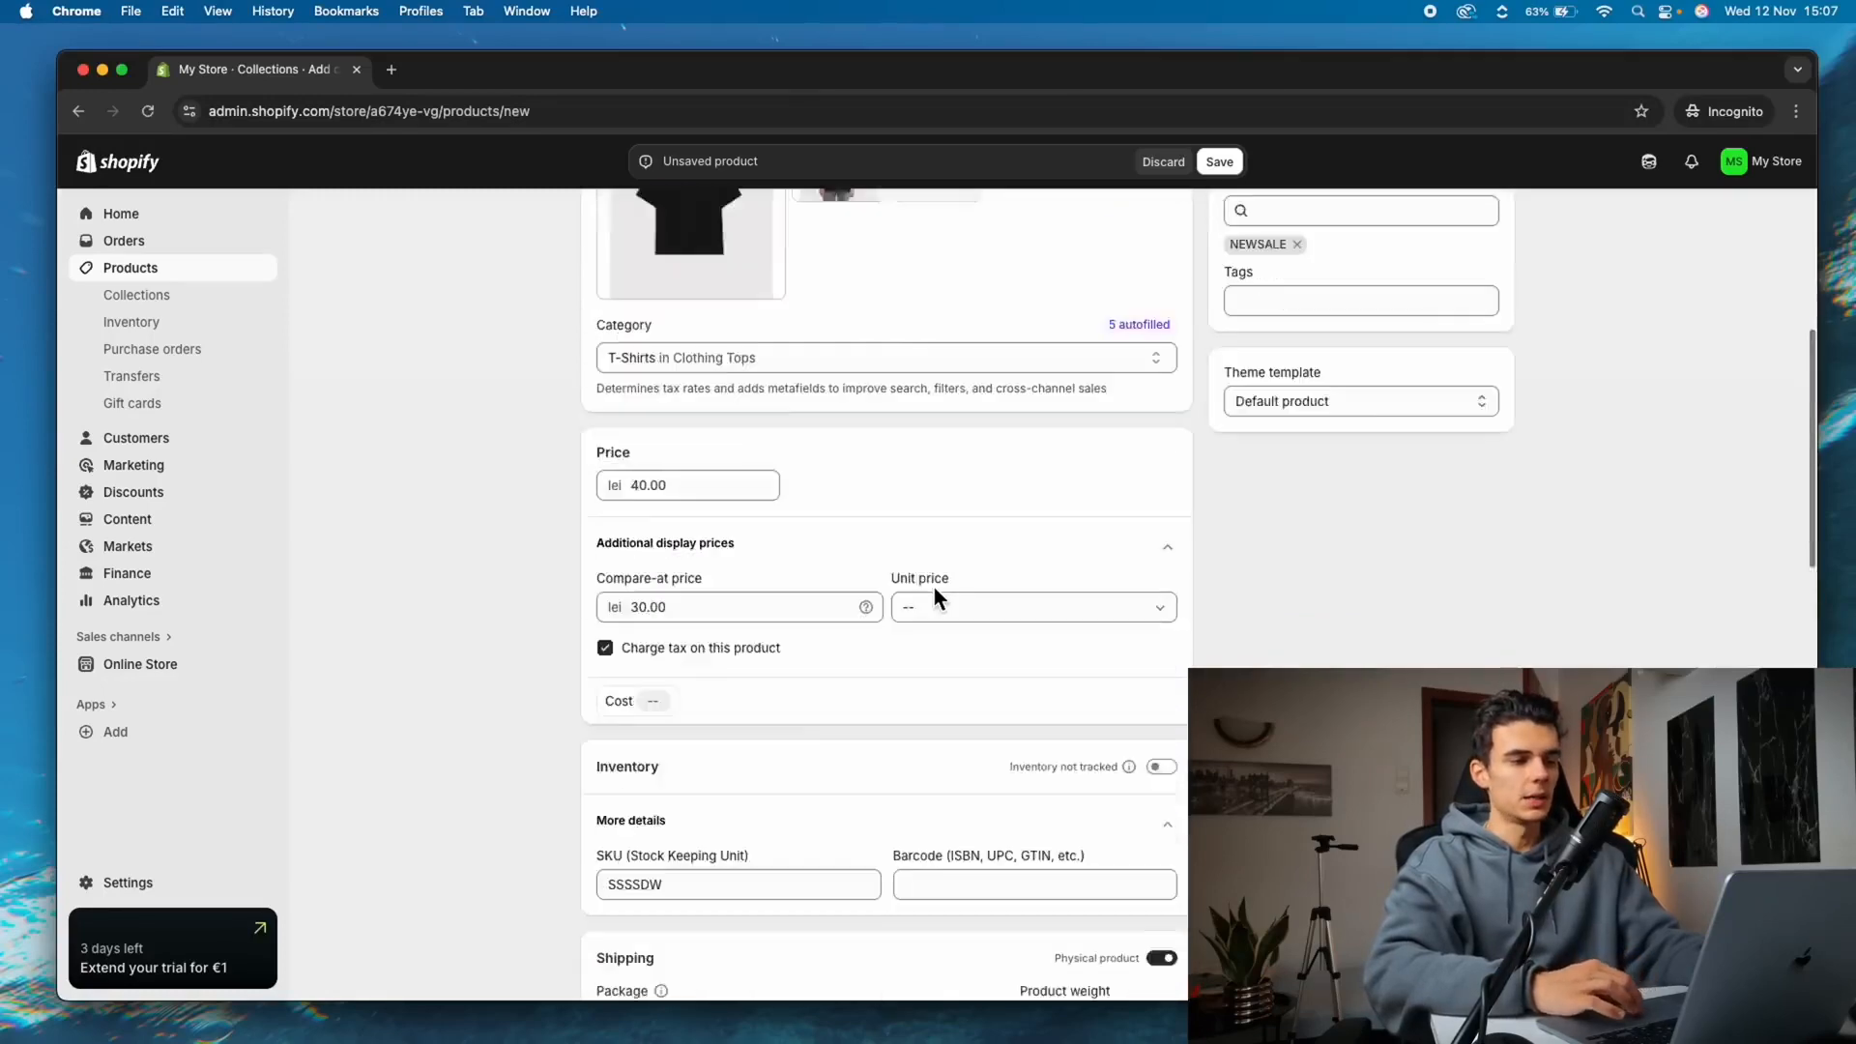
click(1408, 530)
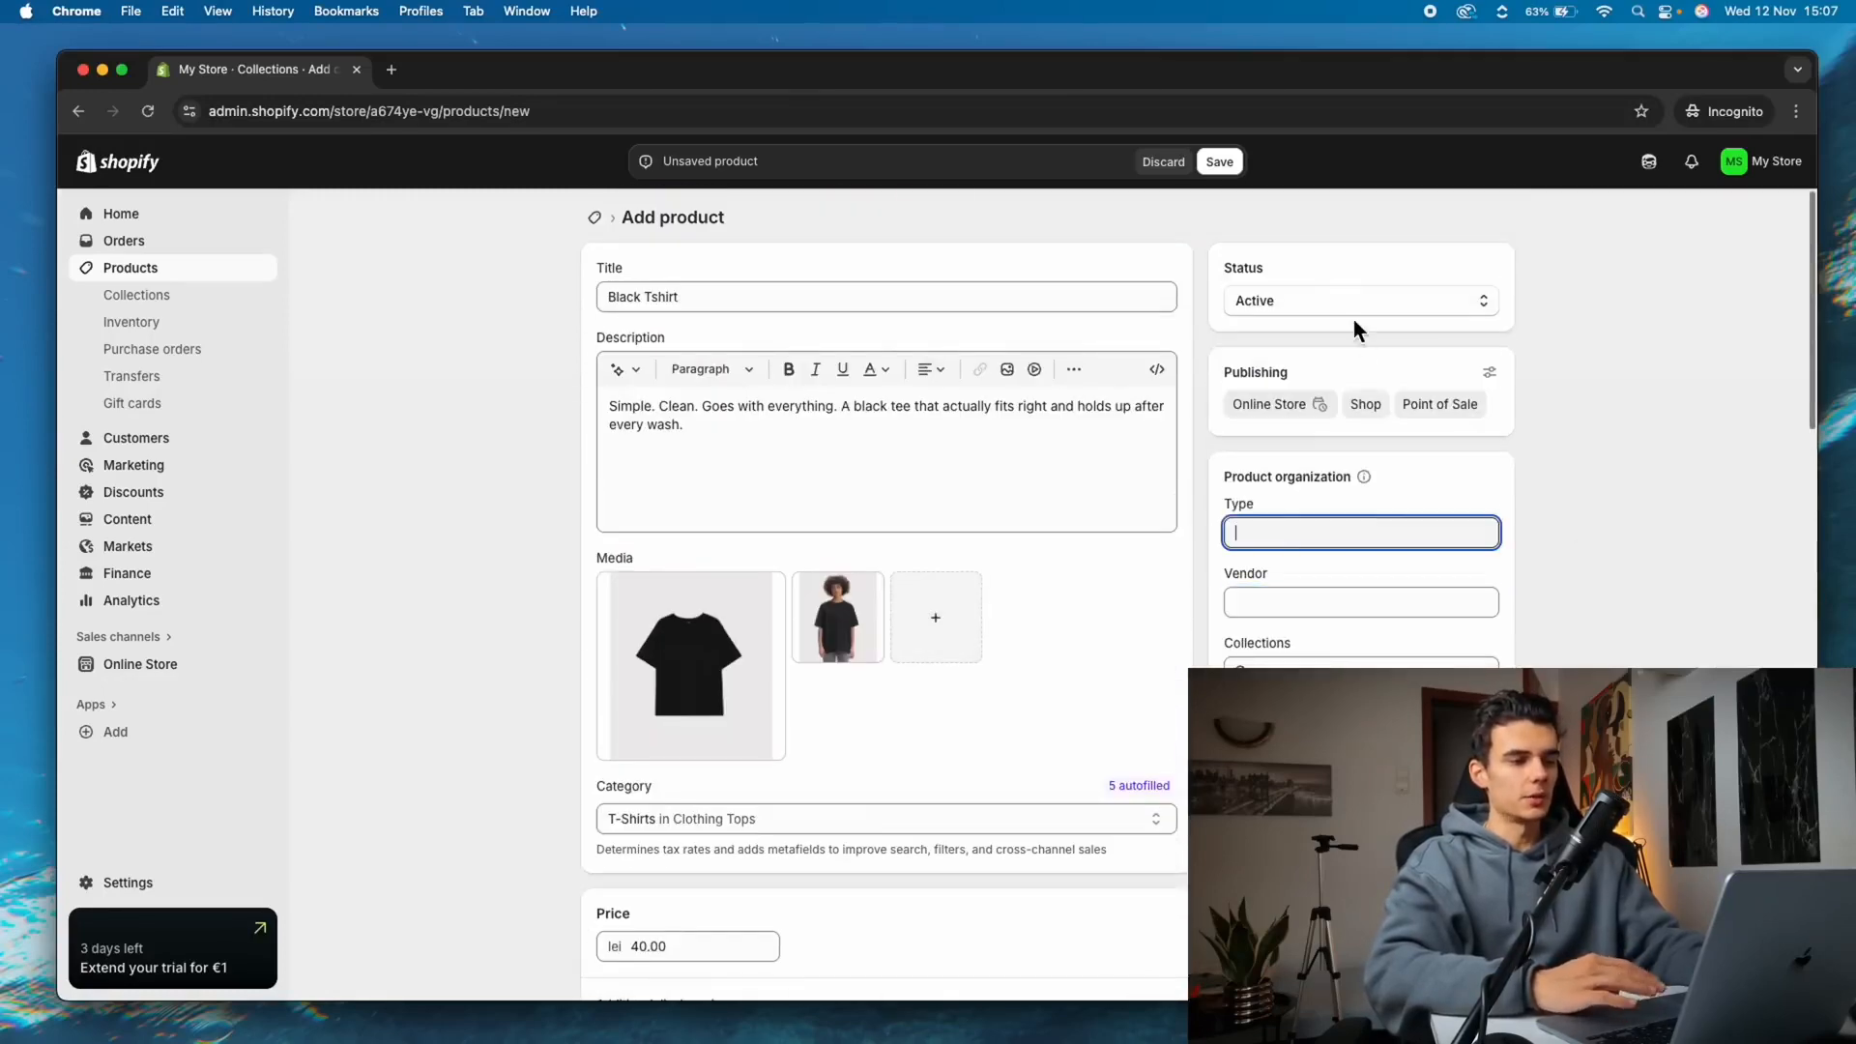
click(1220, 163)
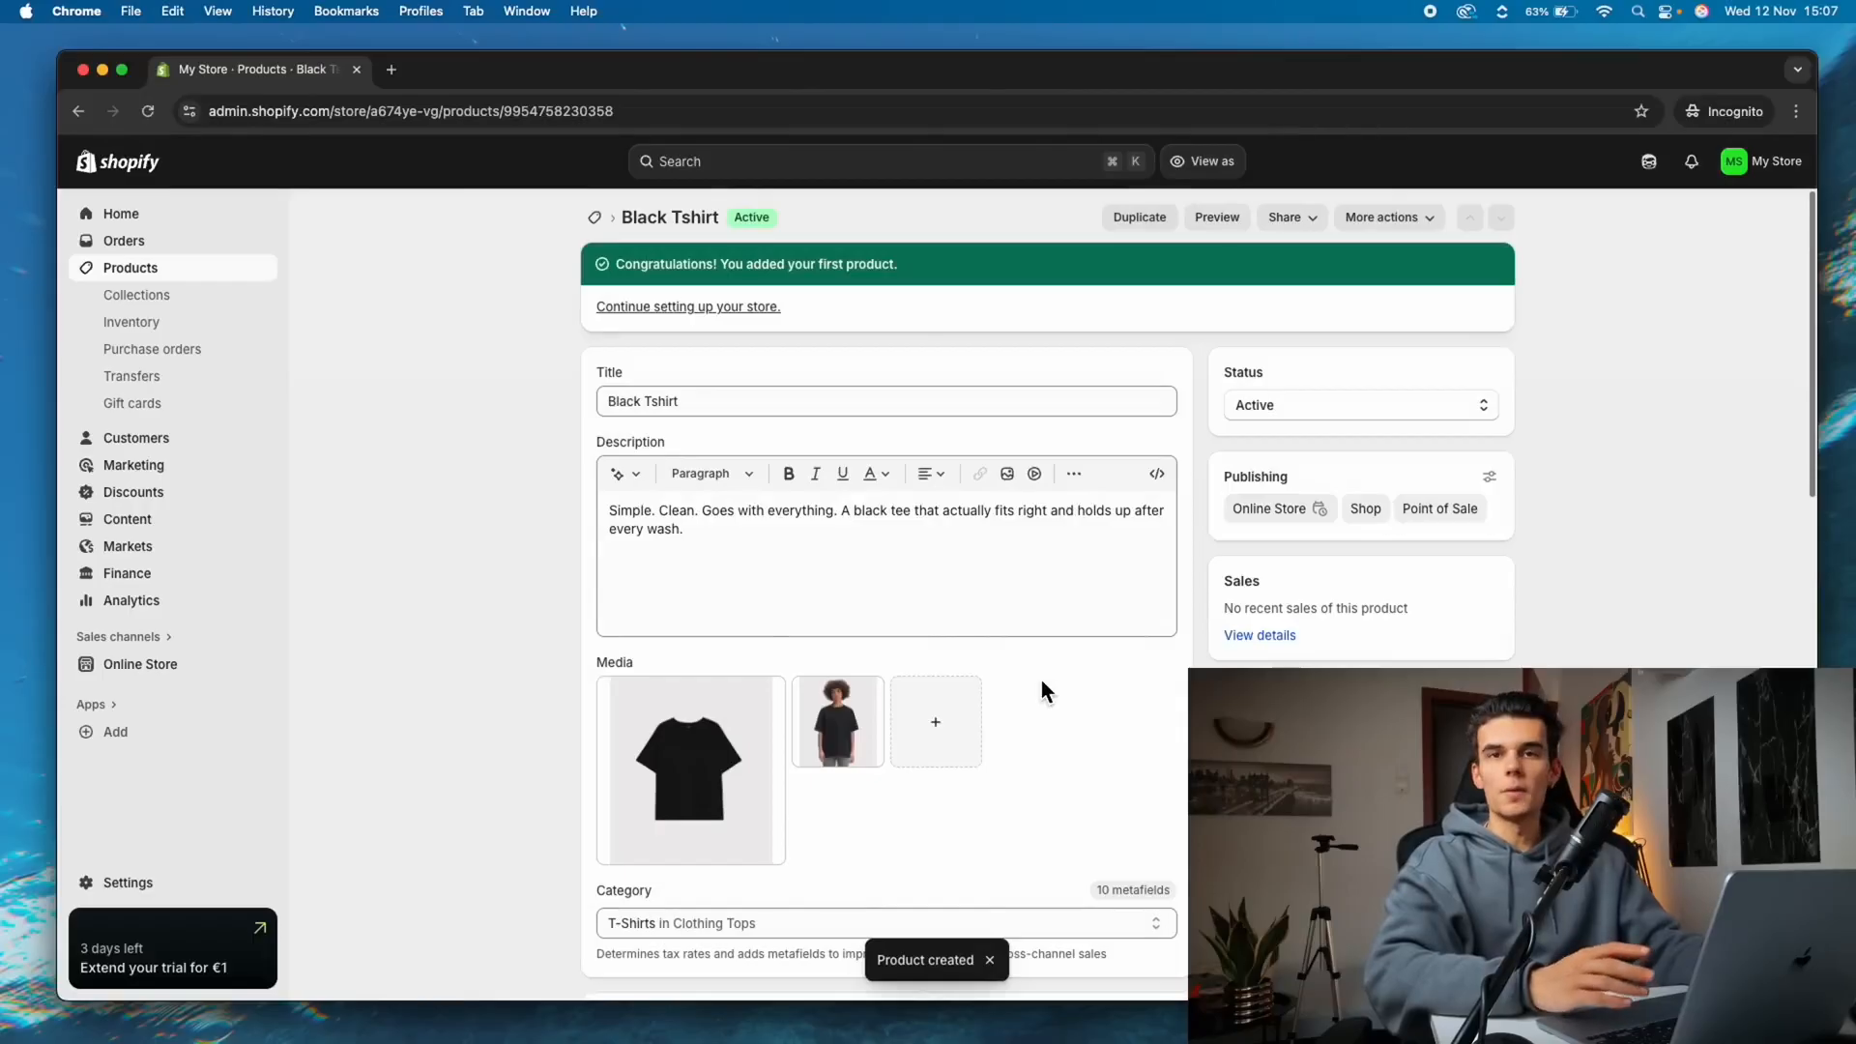
scroll(1039, 681, down, 5)
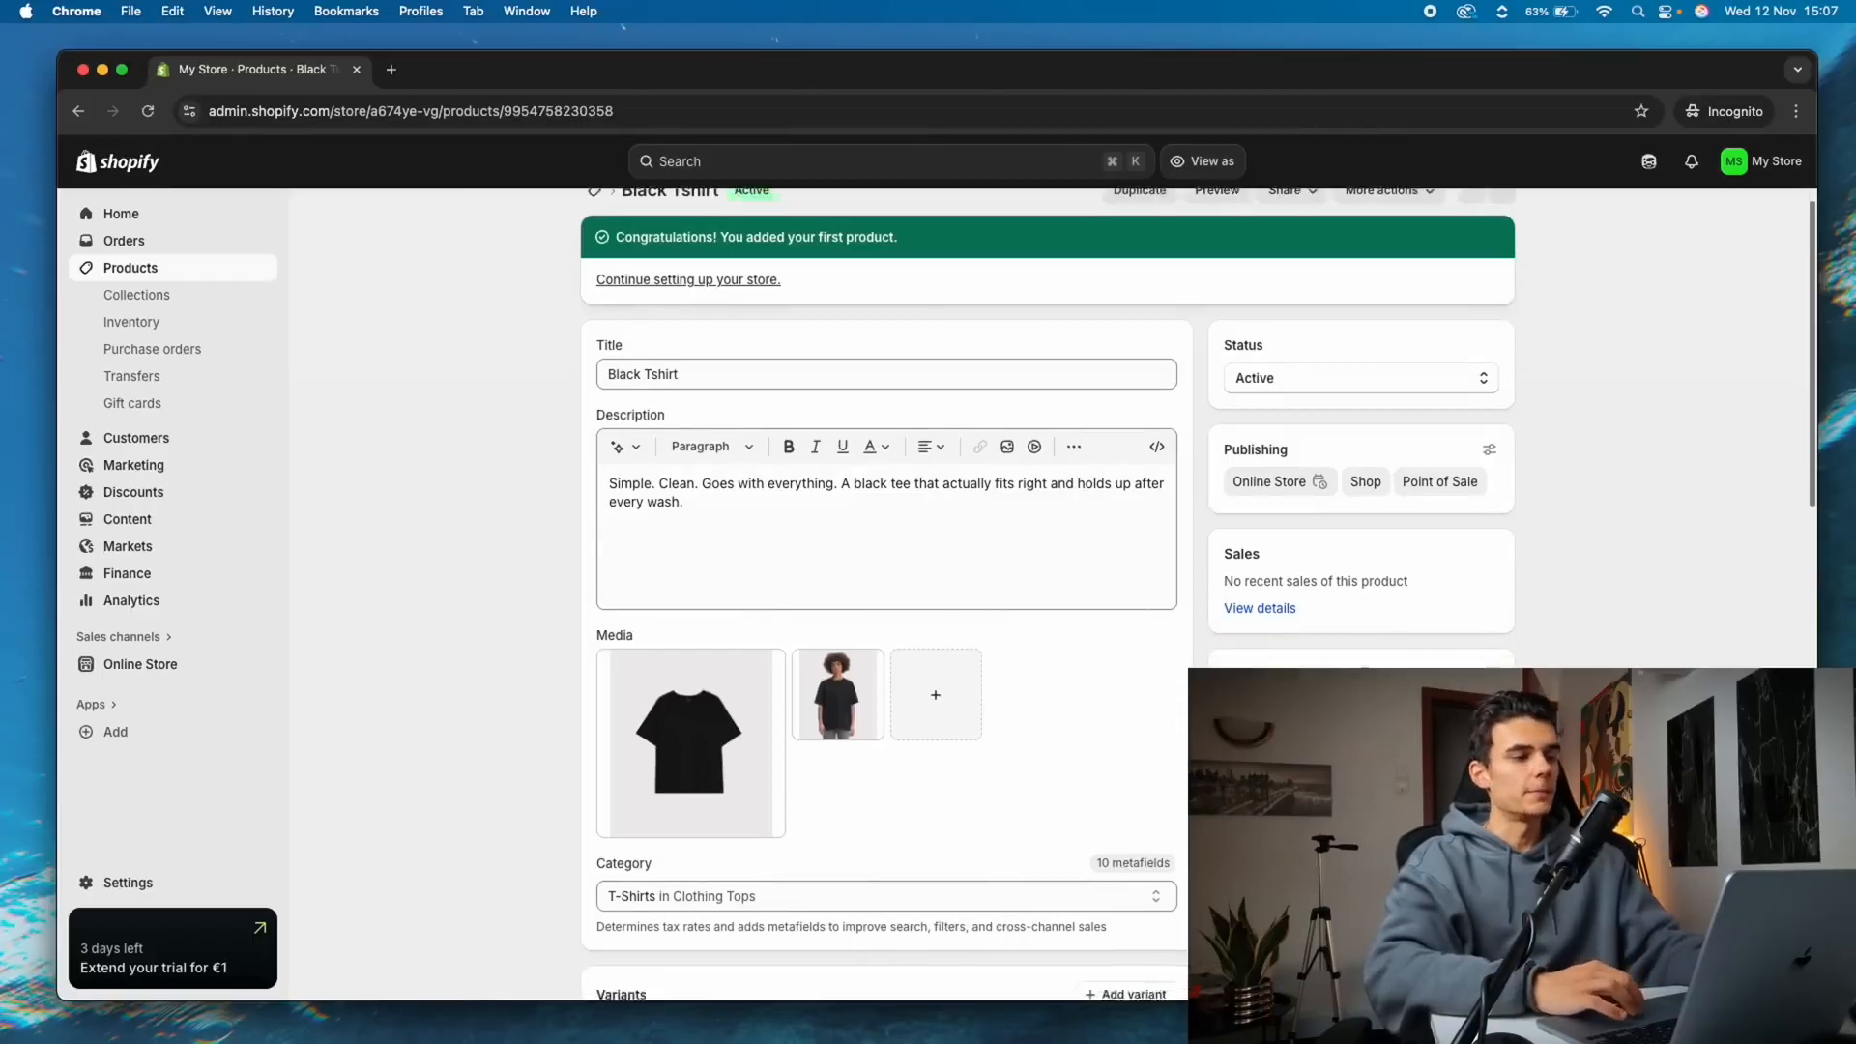
Leave the saved product and open the checkout page of the store settings
scroll(1214, 570, up, 5)
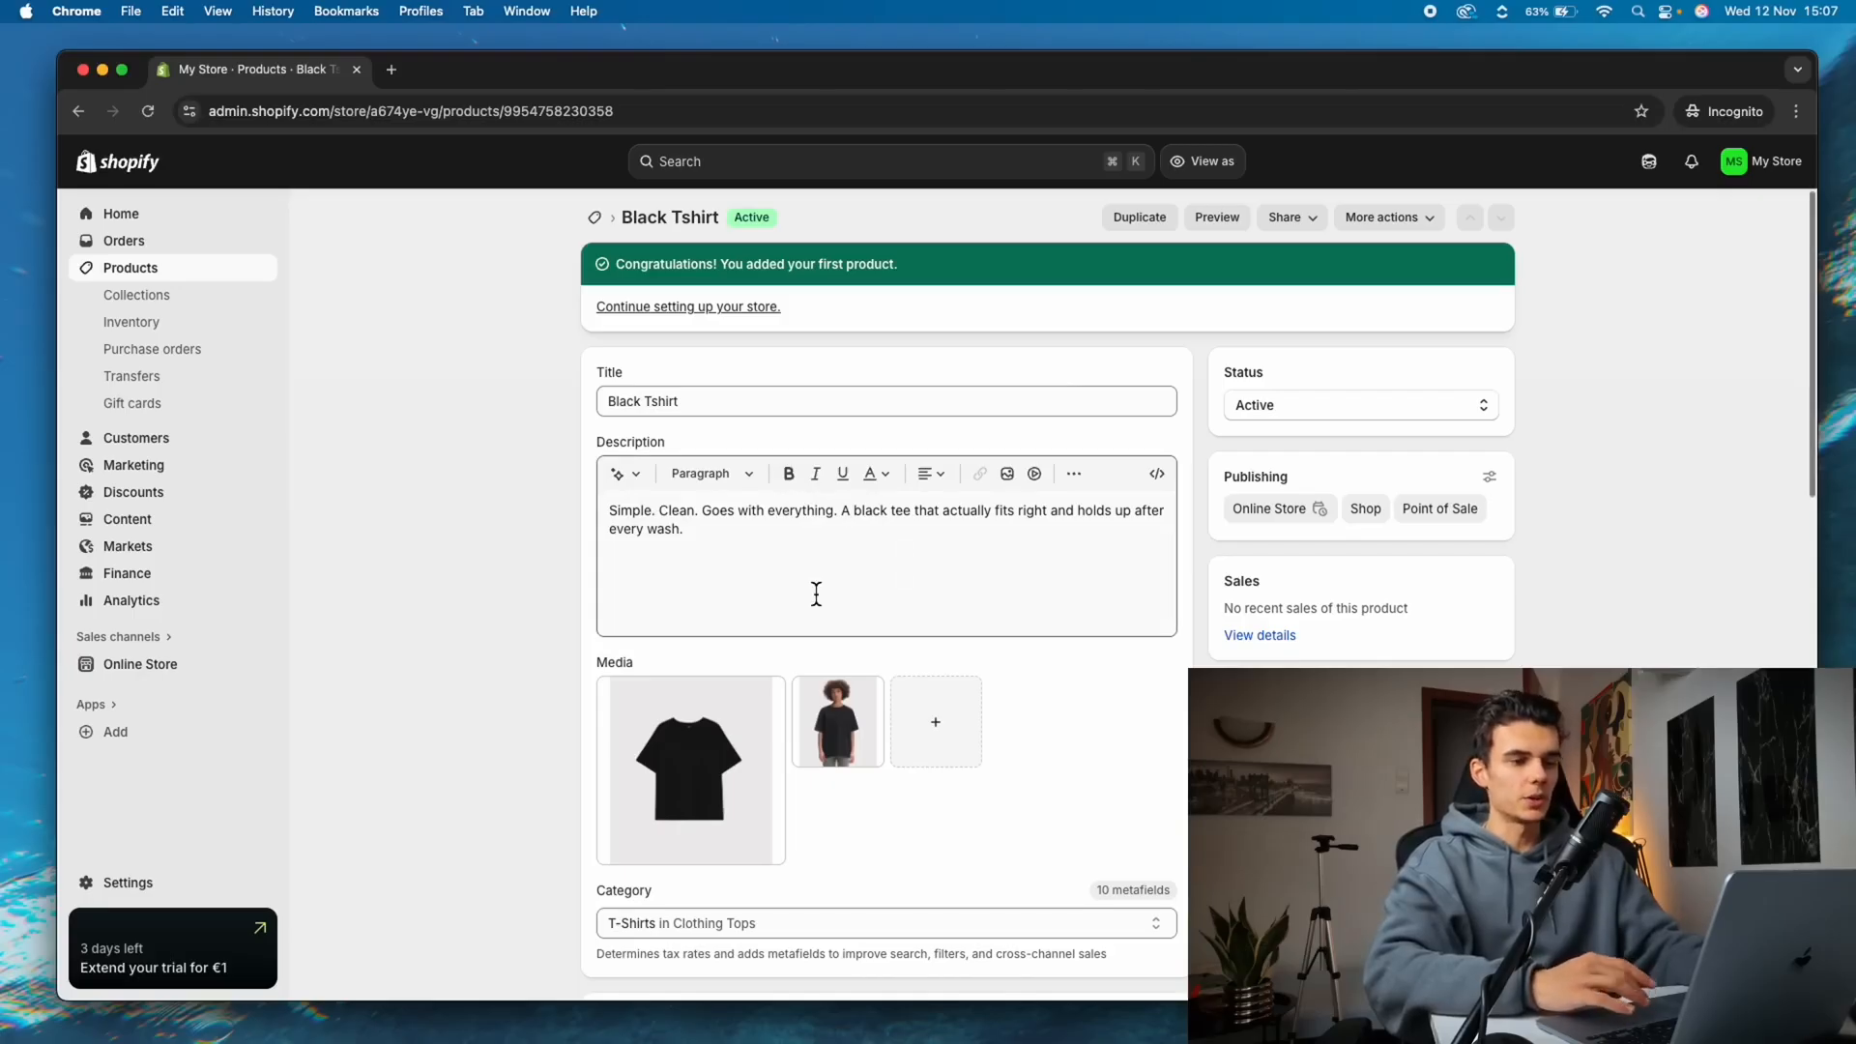
click(135, 223)
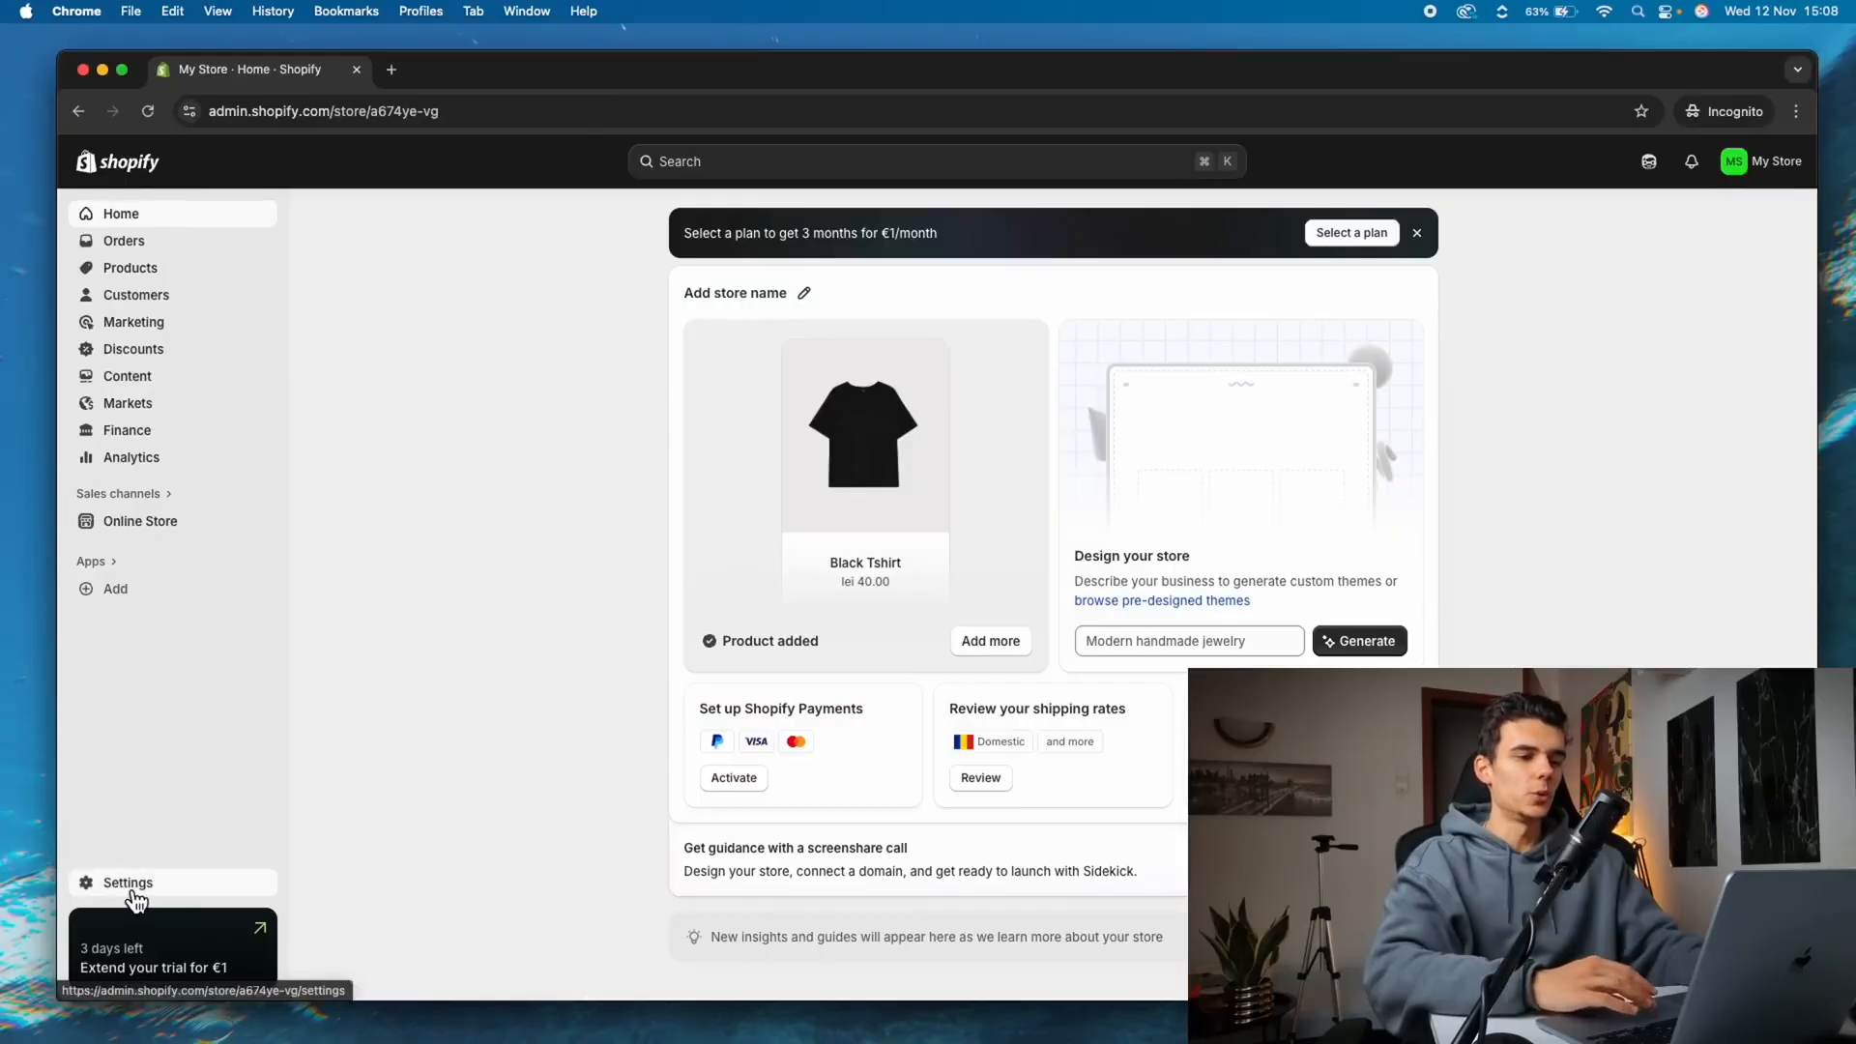
click(127, 885)
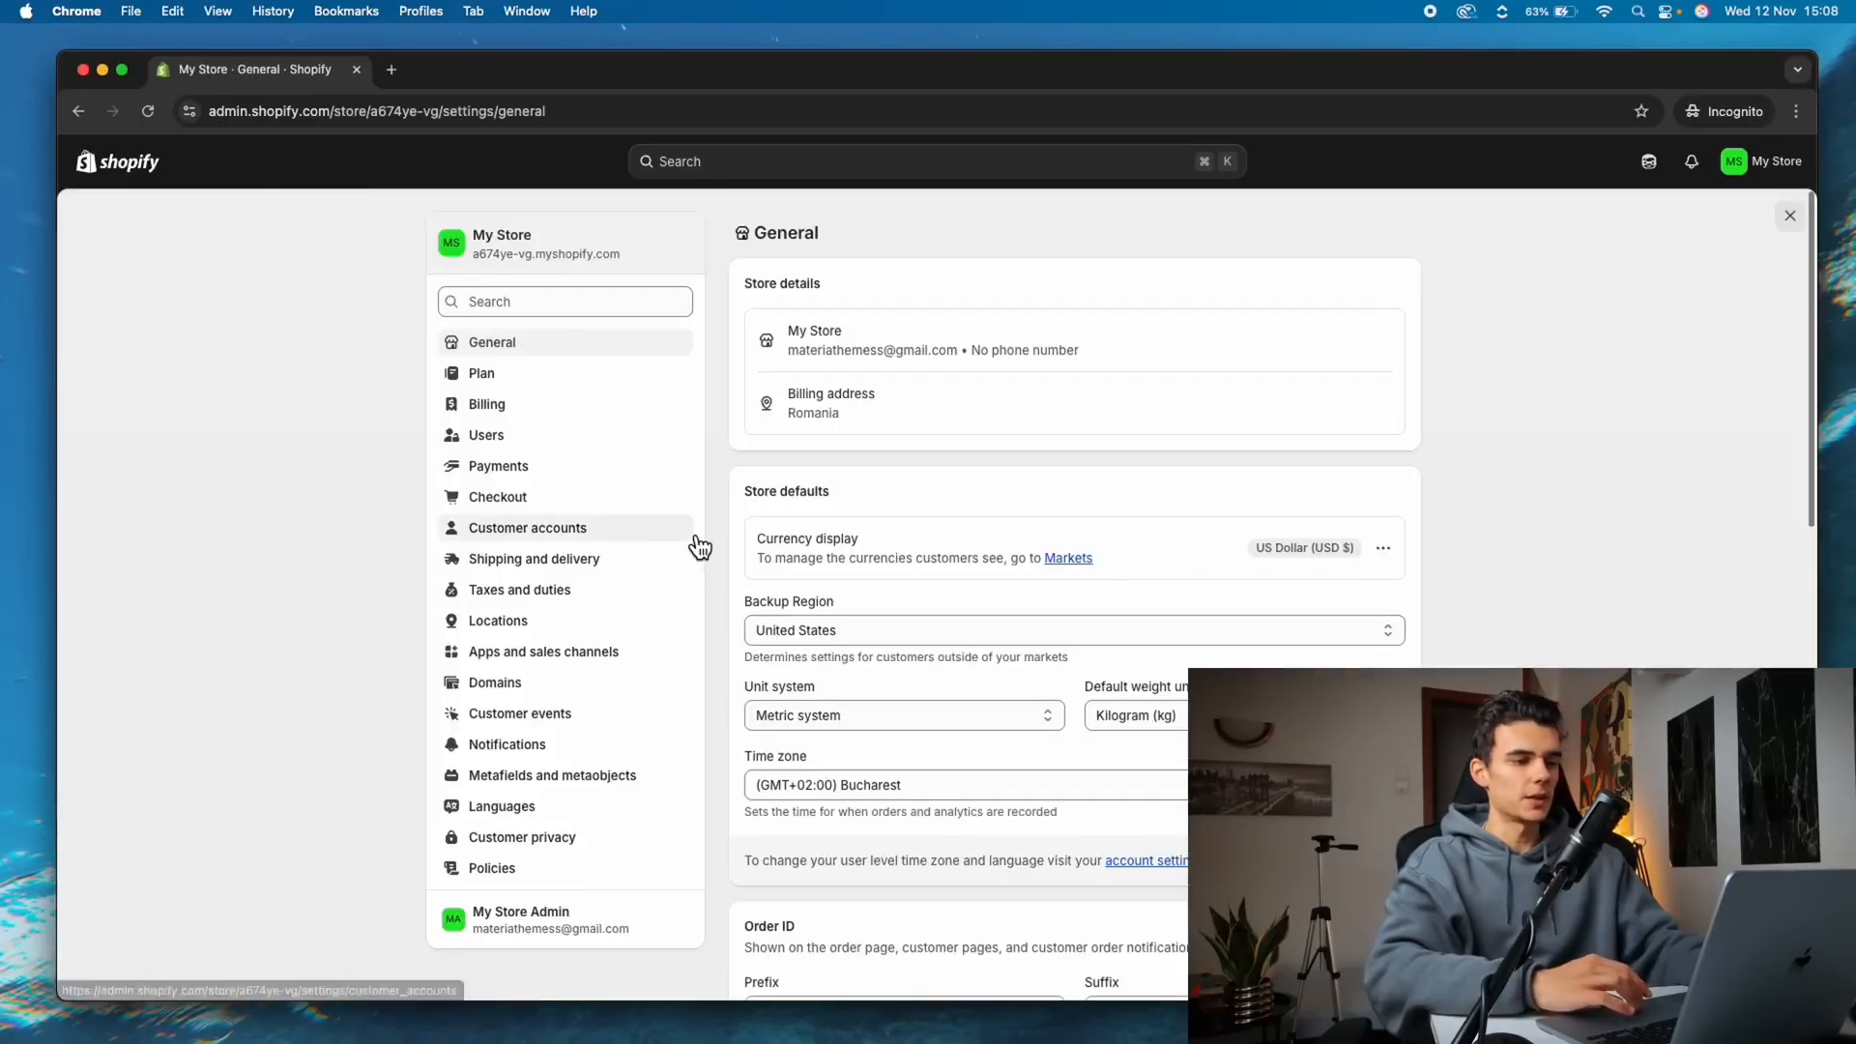
click(551, 515)
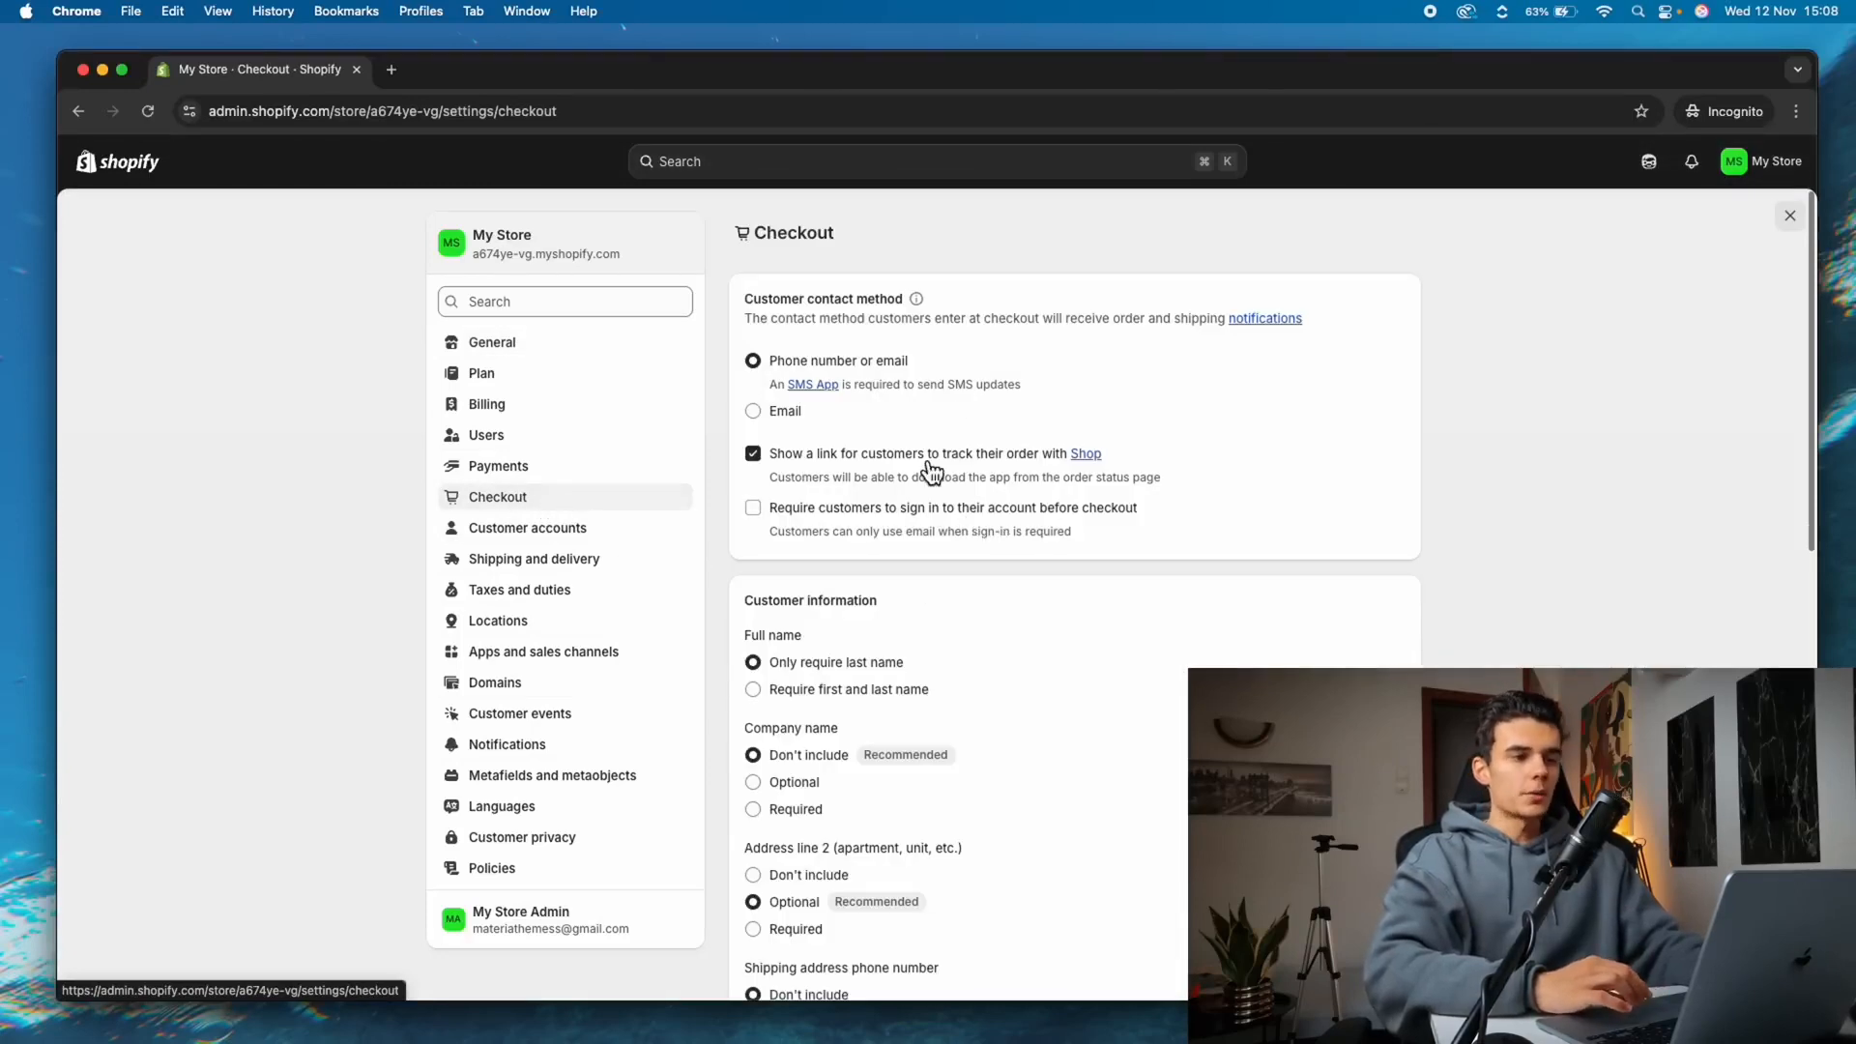
Try requiring customers to sign in to their account before checkout, and turn the requirement back off
scroll(898, 474, down, 2)
scroll(886, 474, up, 2)
click(788, 510)
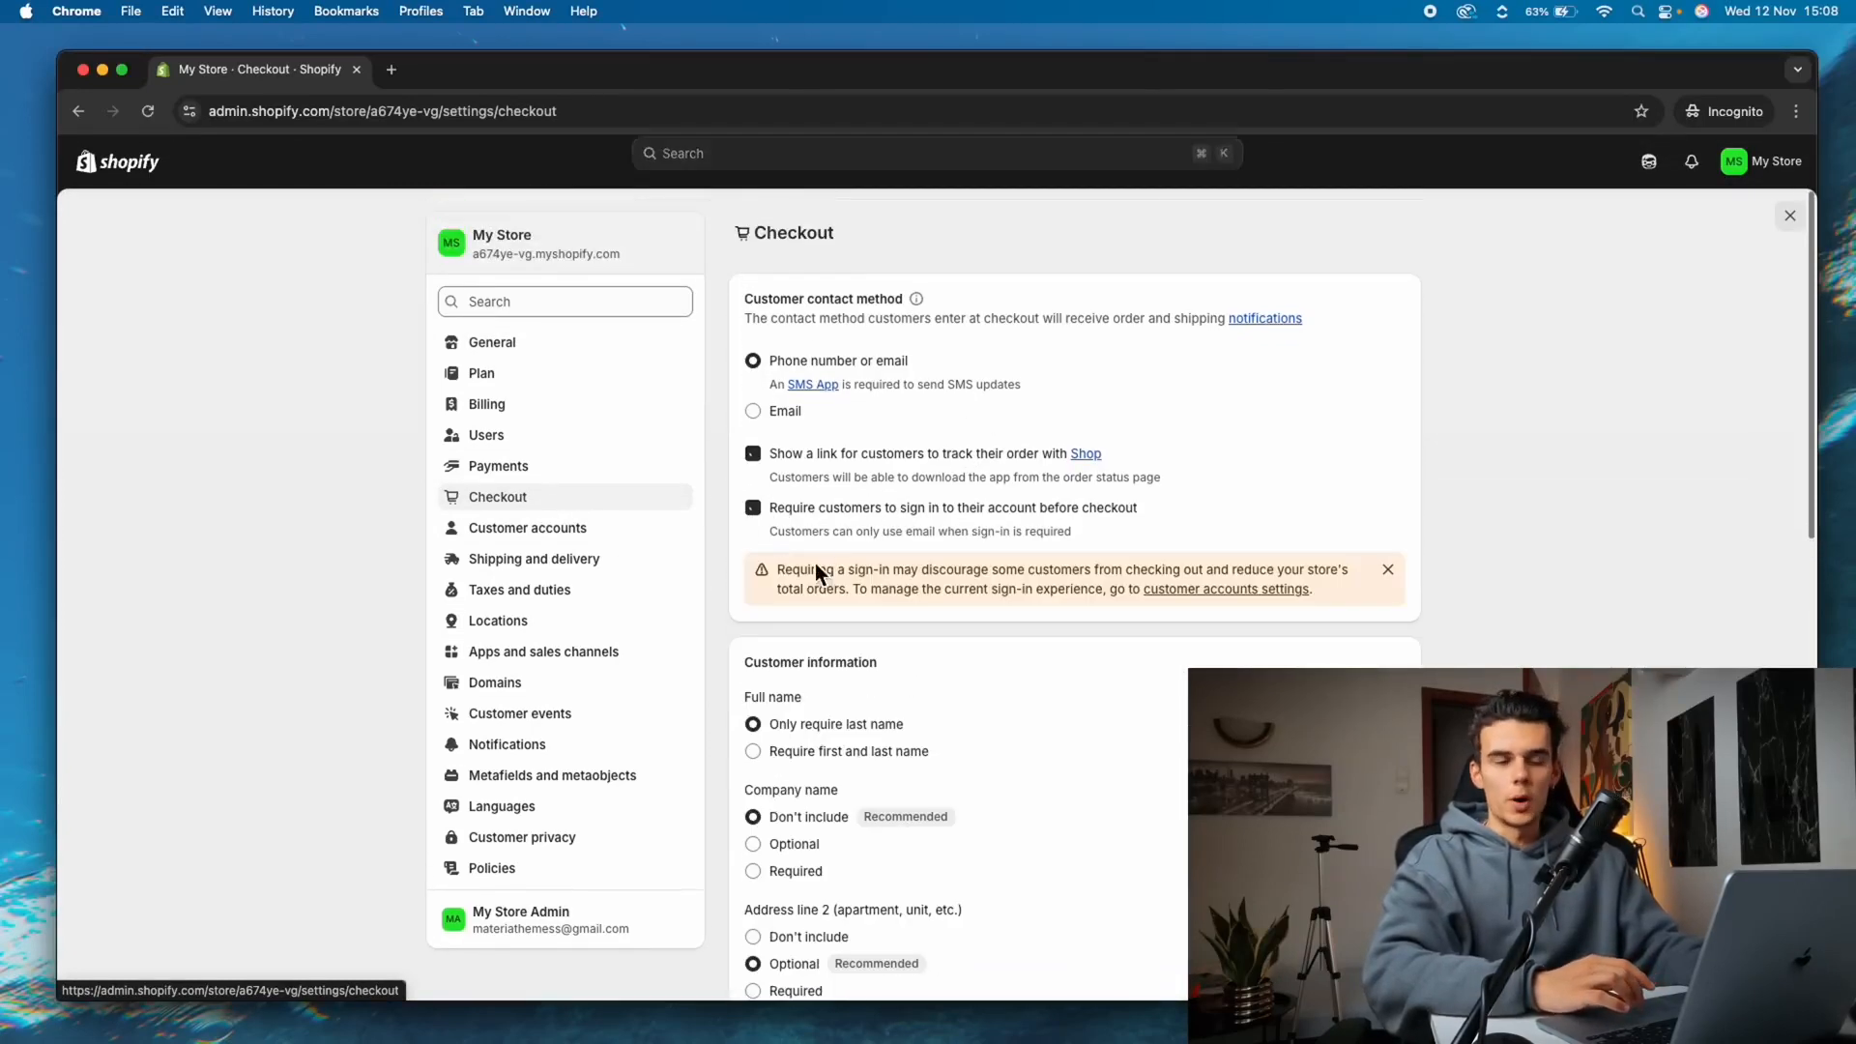
click(760, 514)
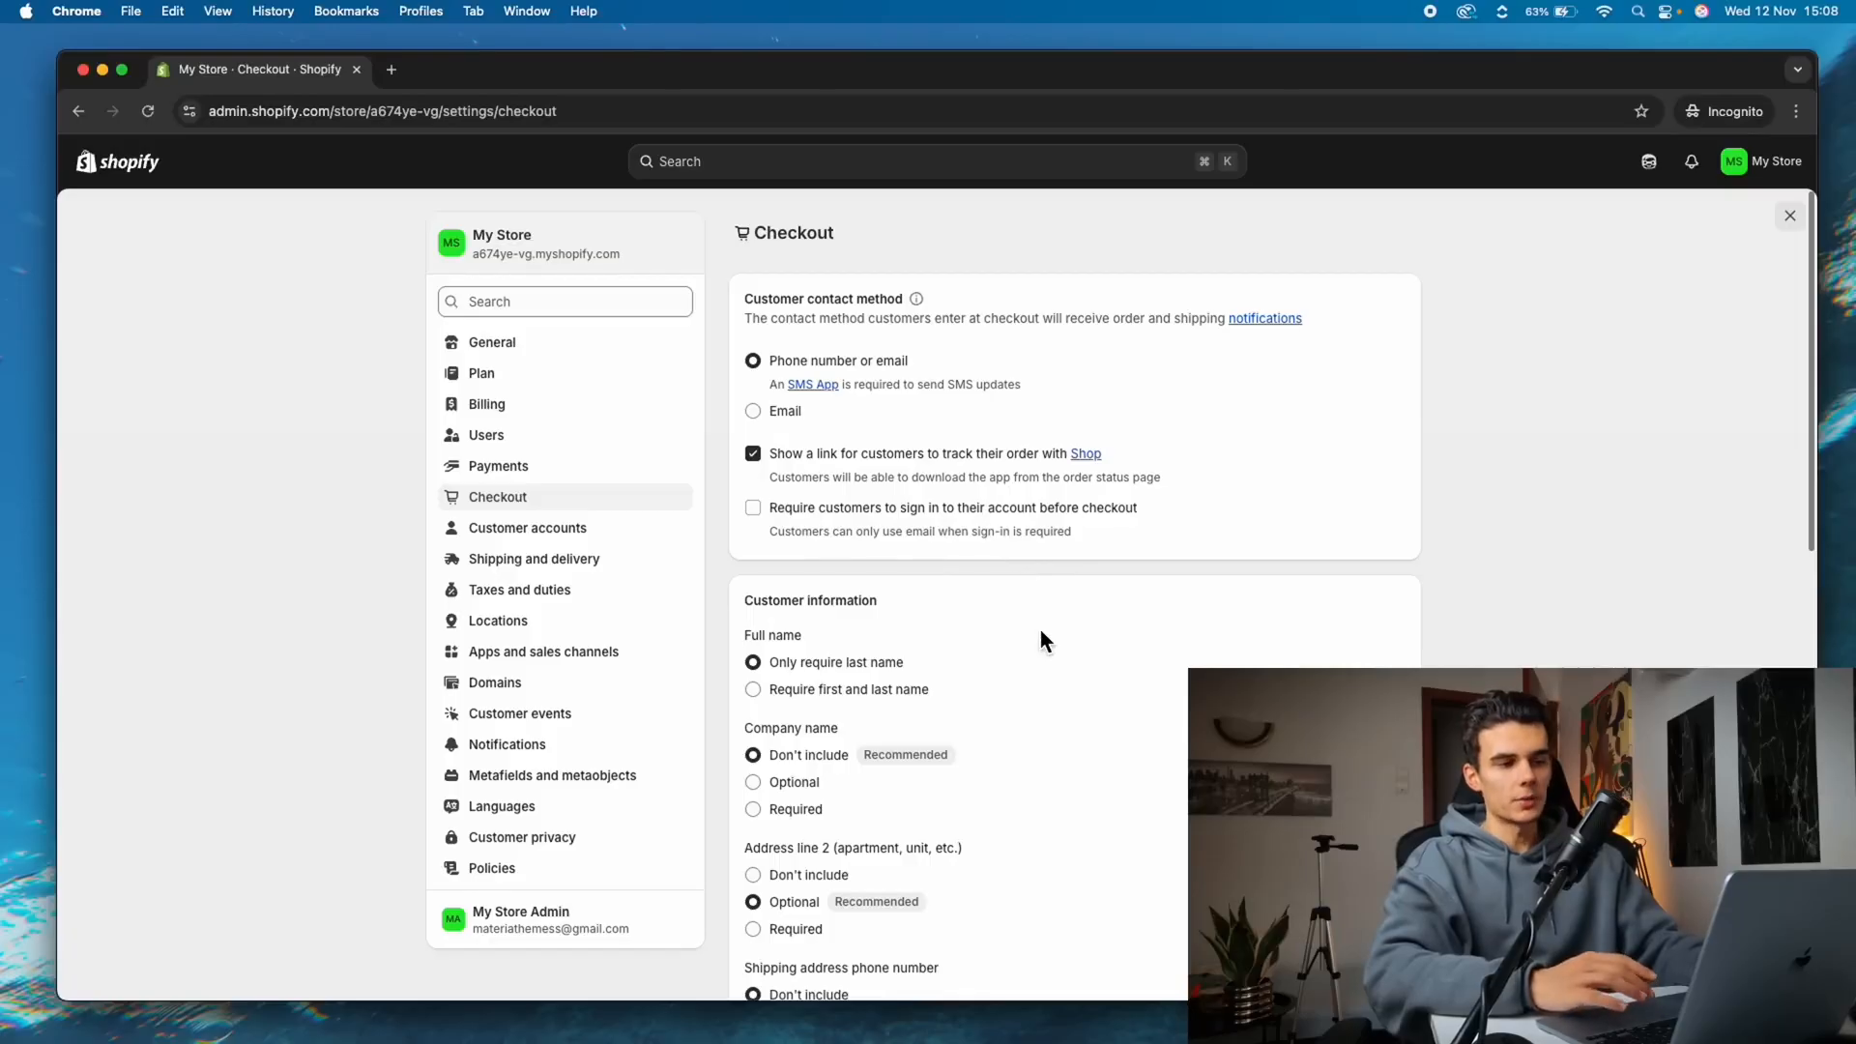
Examine the checkout settings for customer contact method, customer information, marketing options, tipping and checkout language
scroll(1045, 638, down, 5)
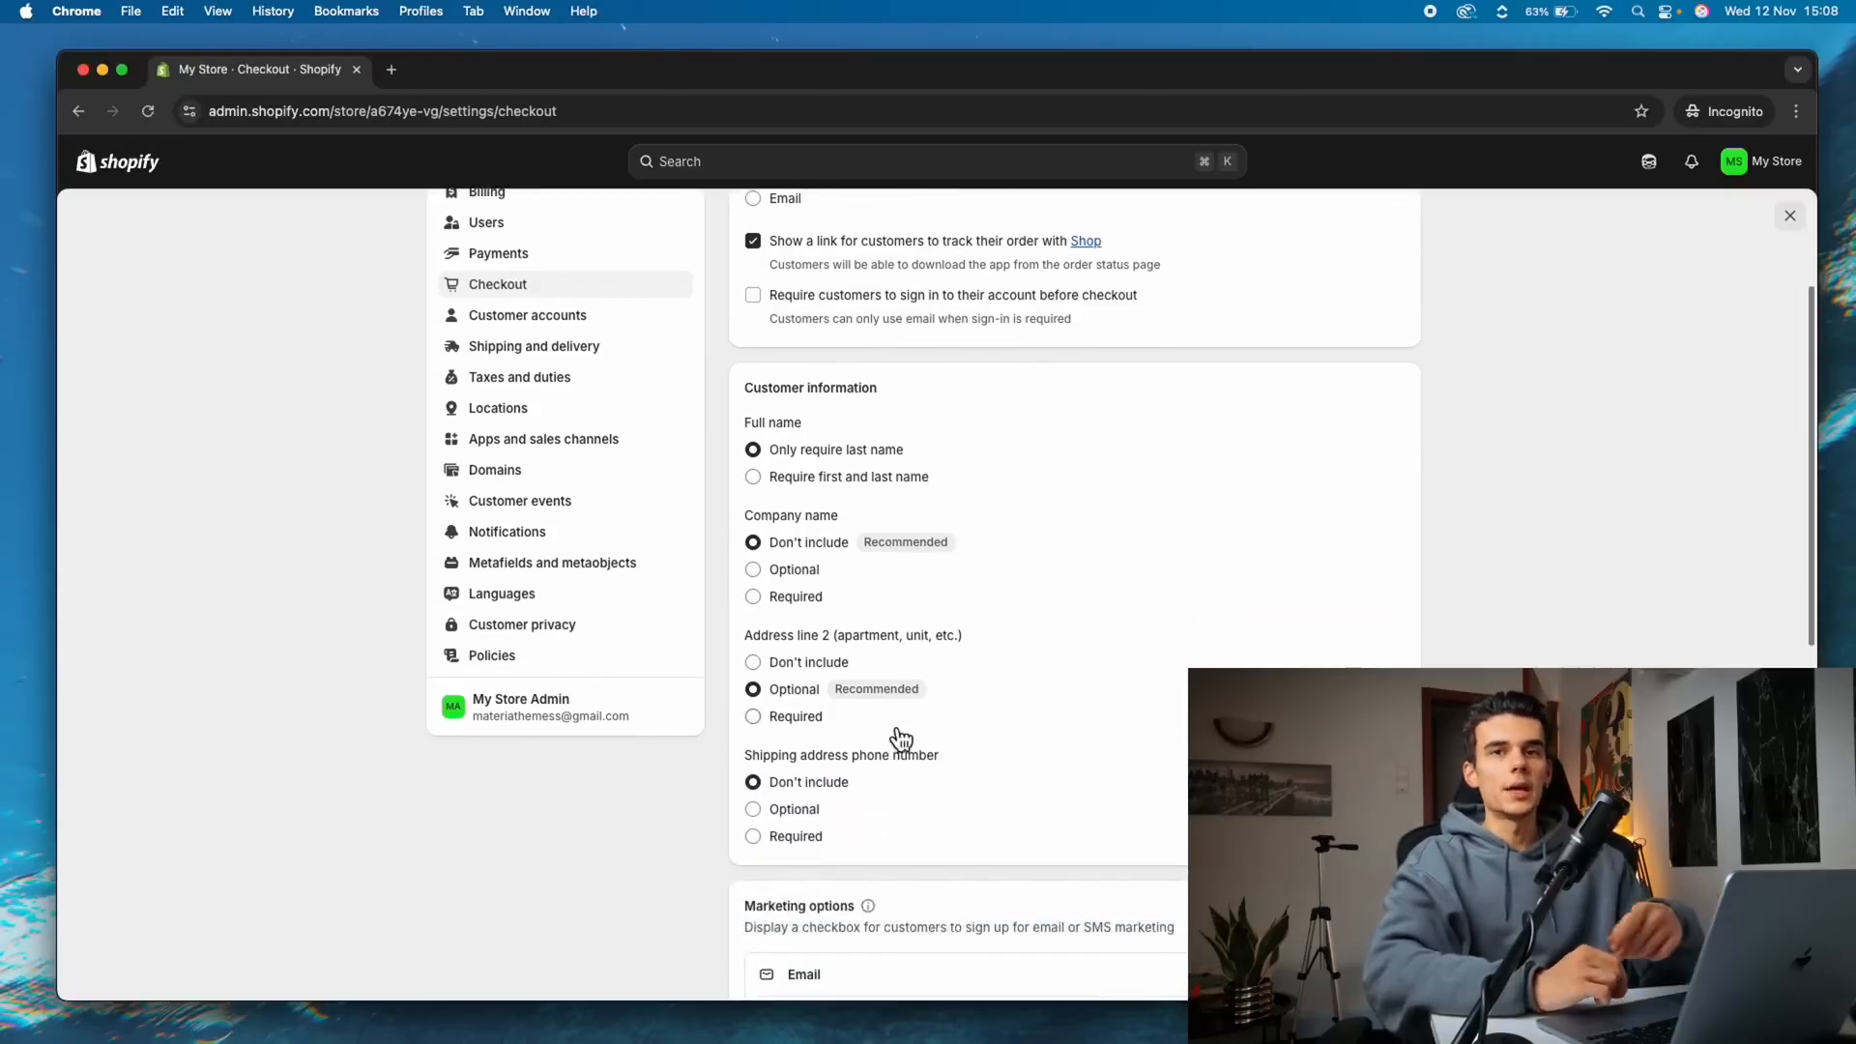
scroll(913, 705, down, 5)
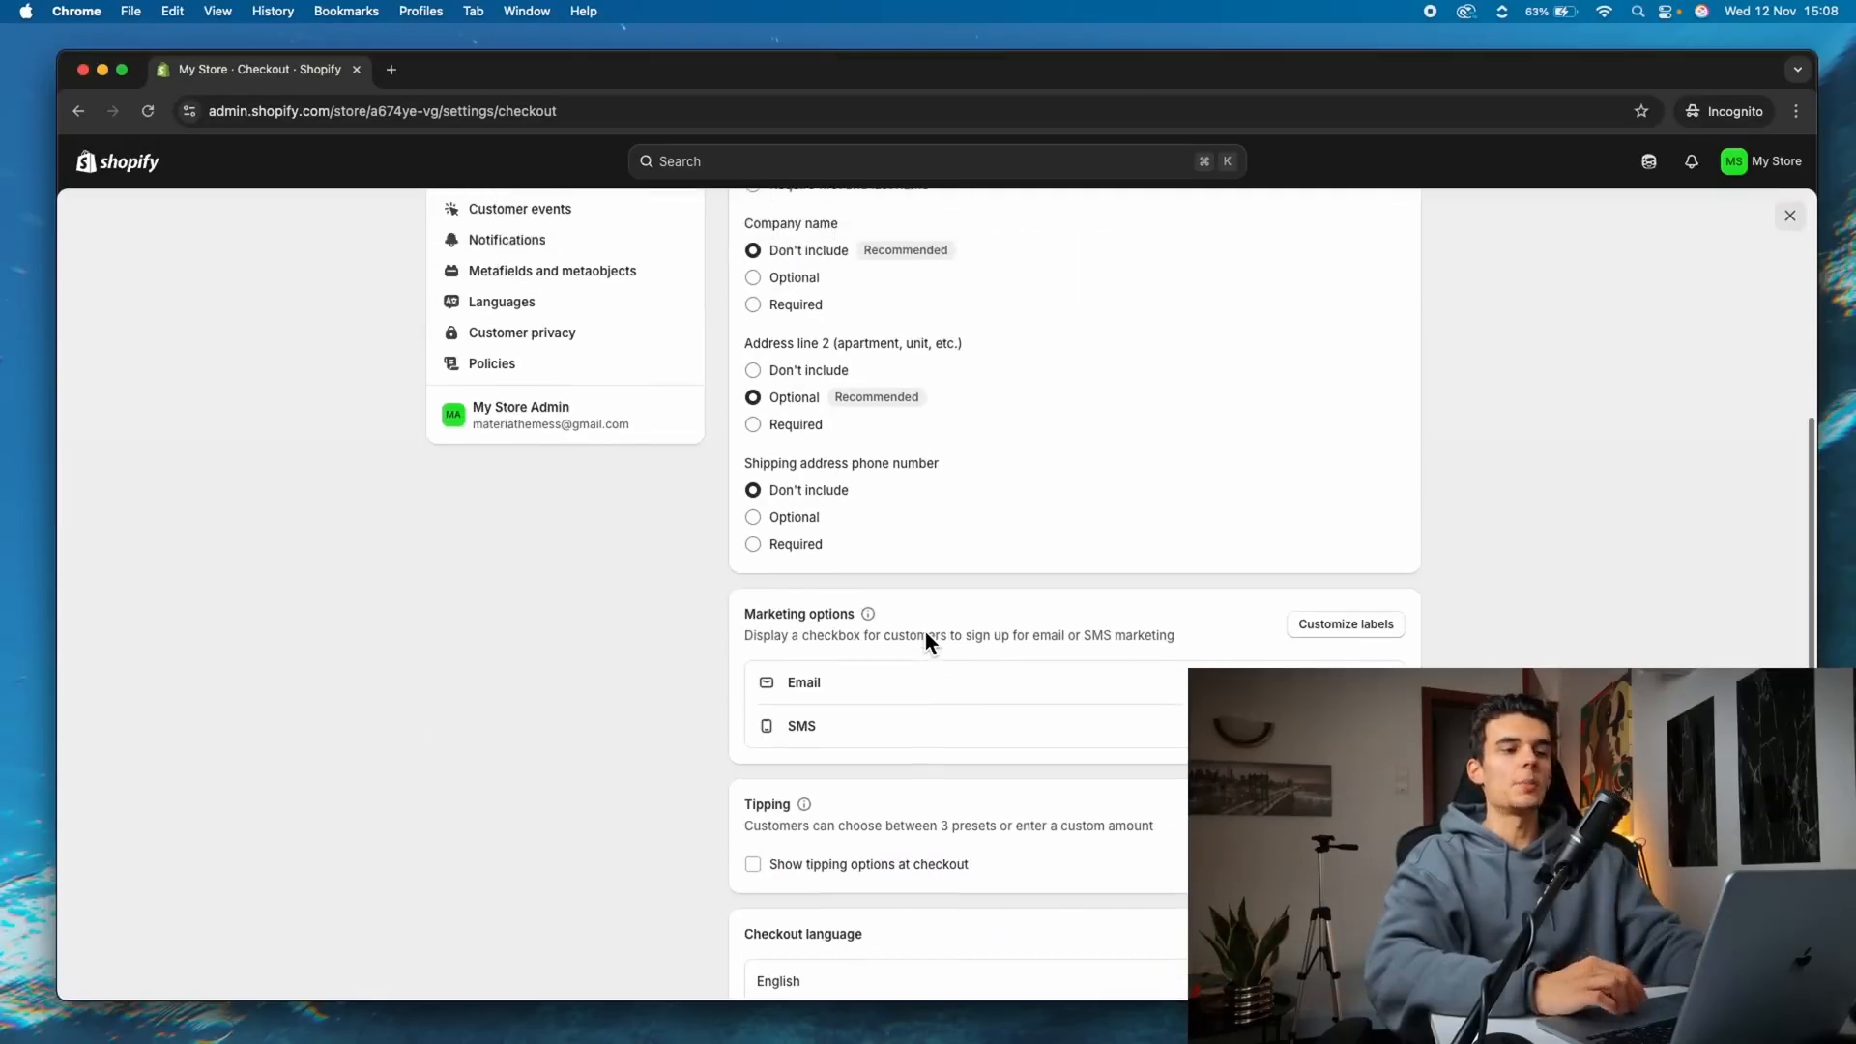
scroll(925, 634, up, 10)
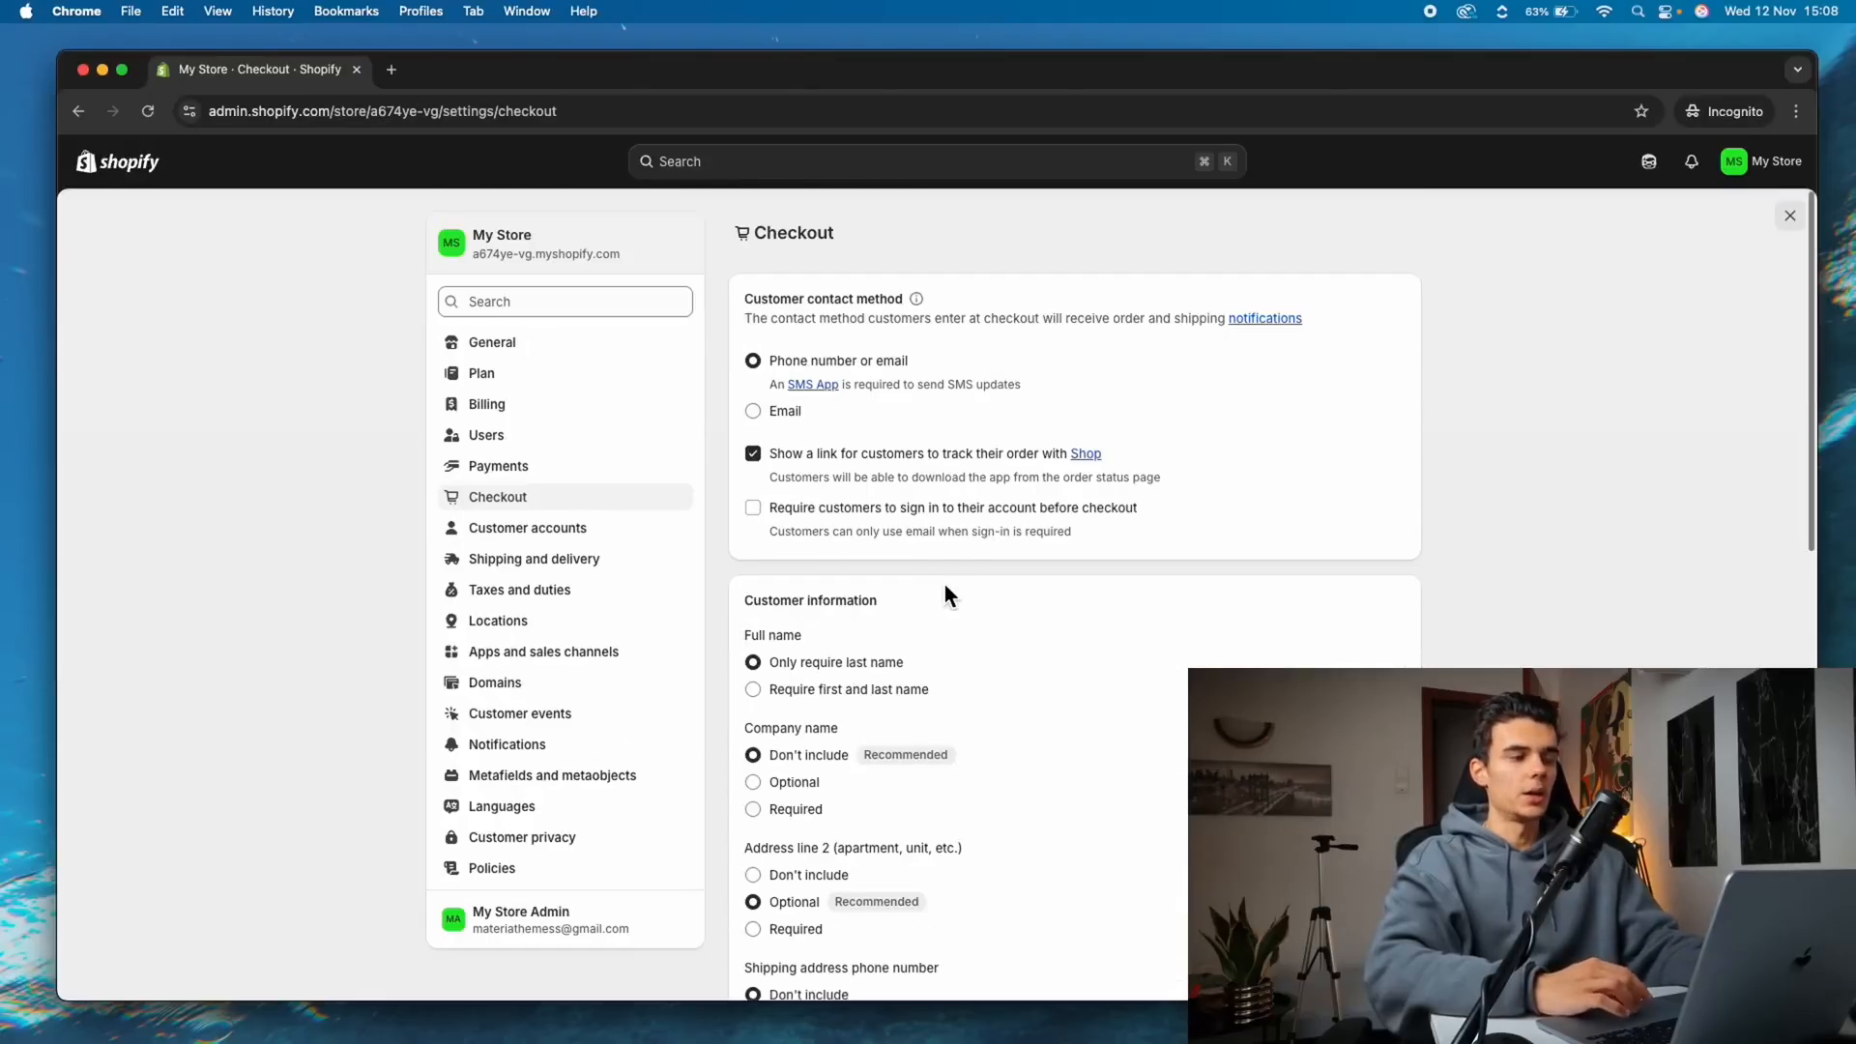
scroll(977, 742, down, 10)
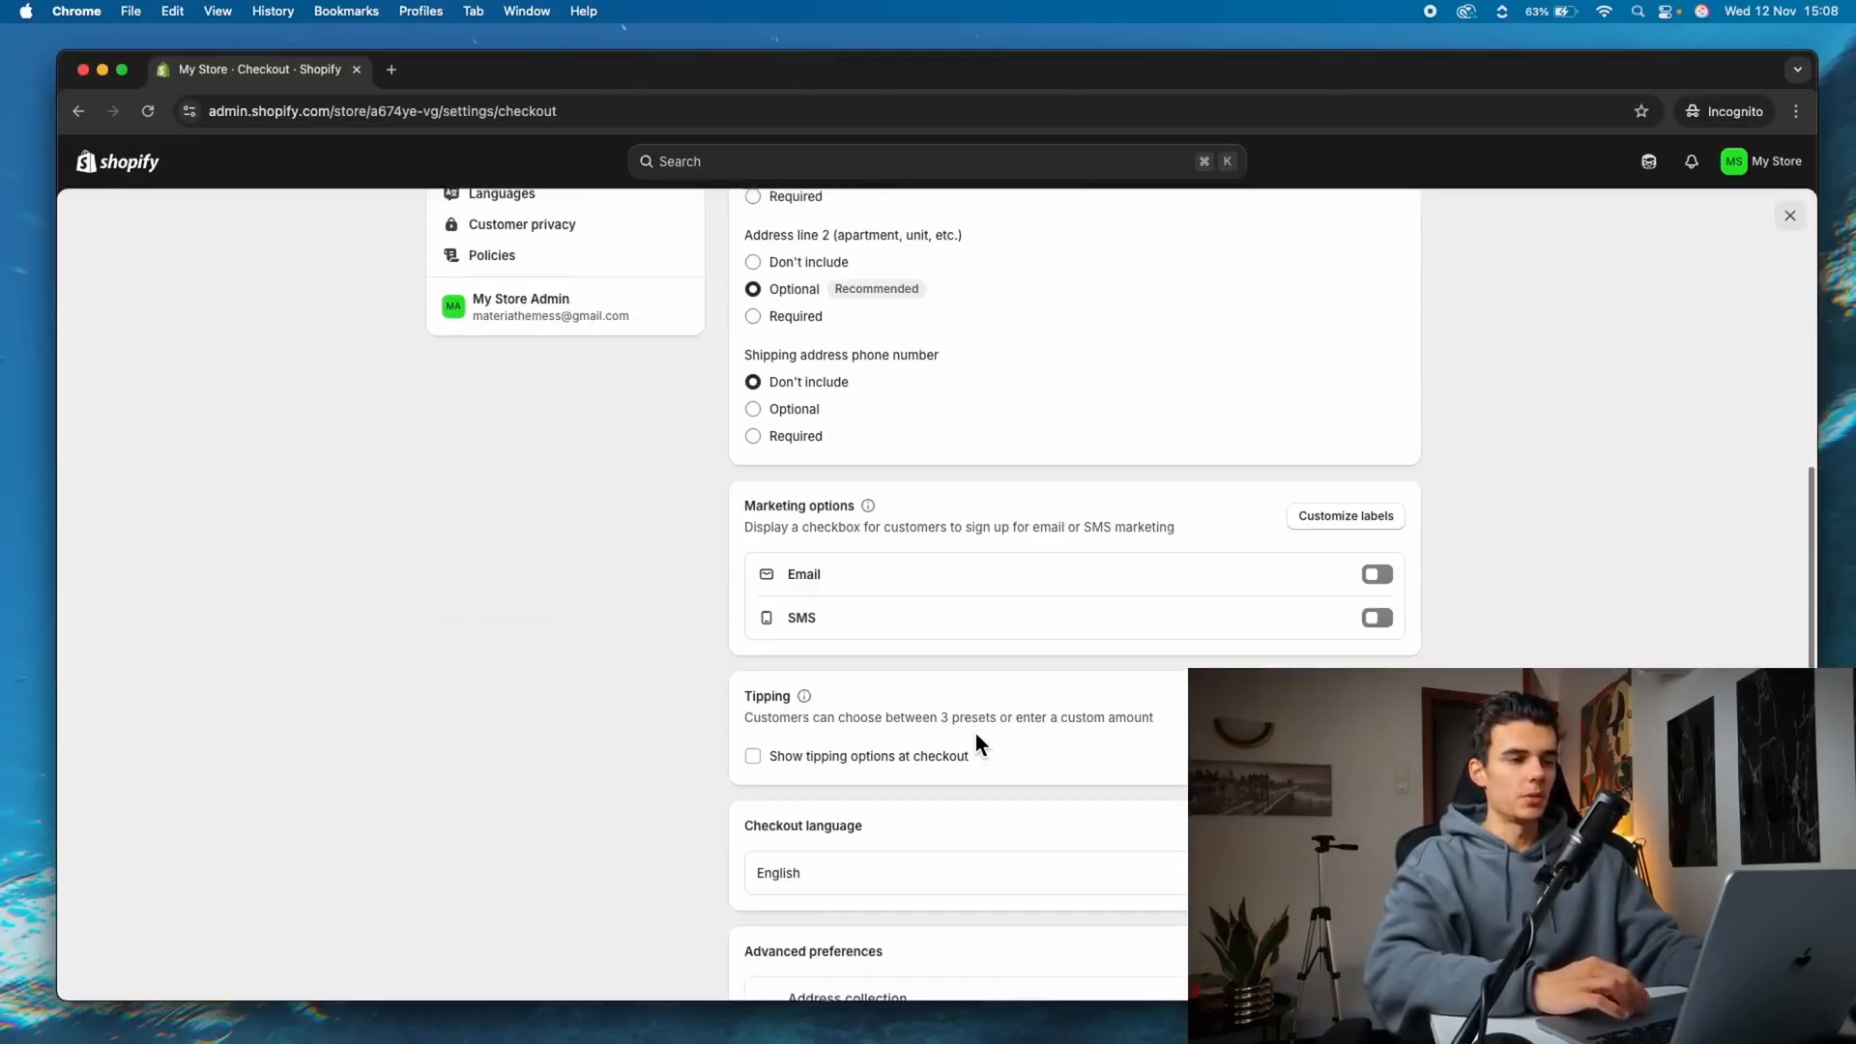
scroll(976, 737, up, 3)
scroll(975, 737, down, 9)
scroll(975, 736, up, 5)
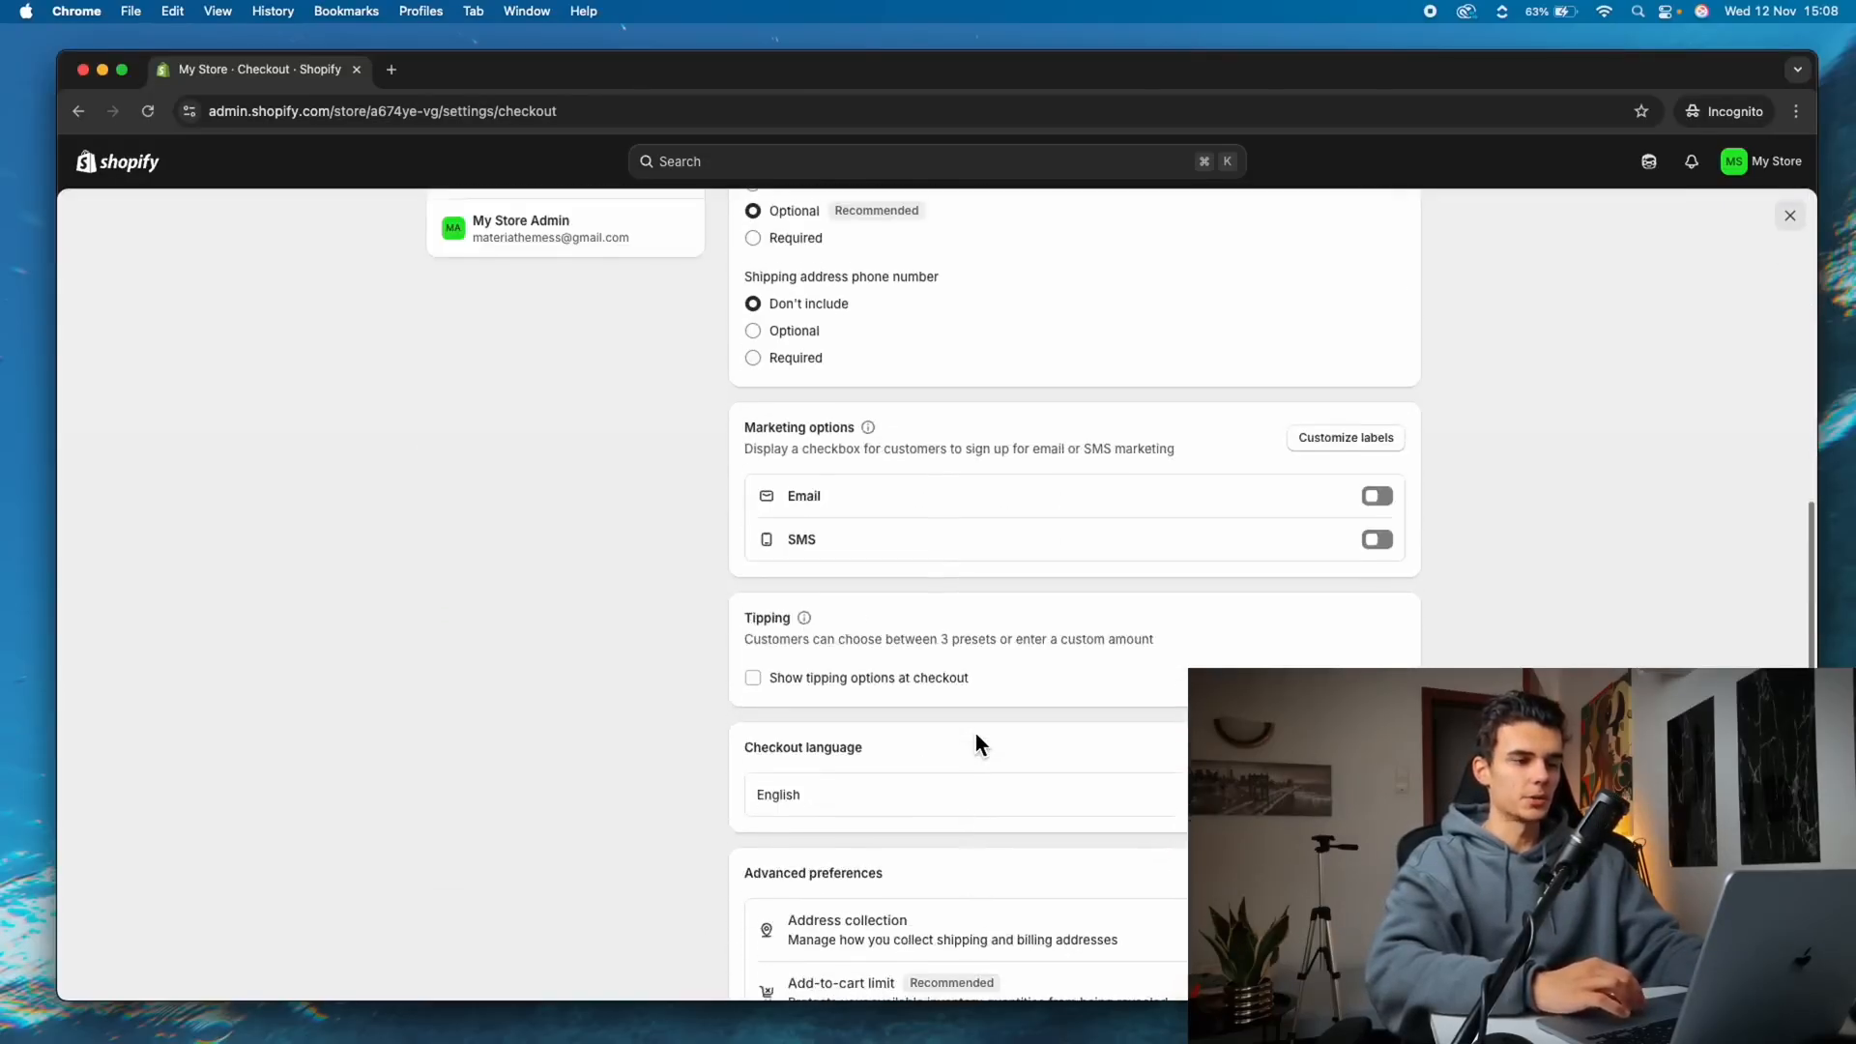
scroll(975, 736, up, 10)
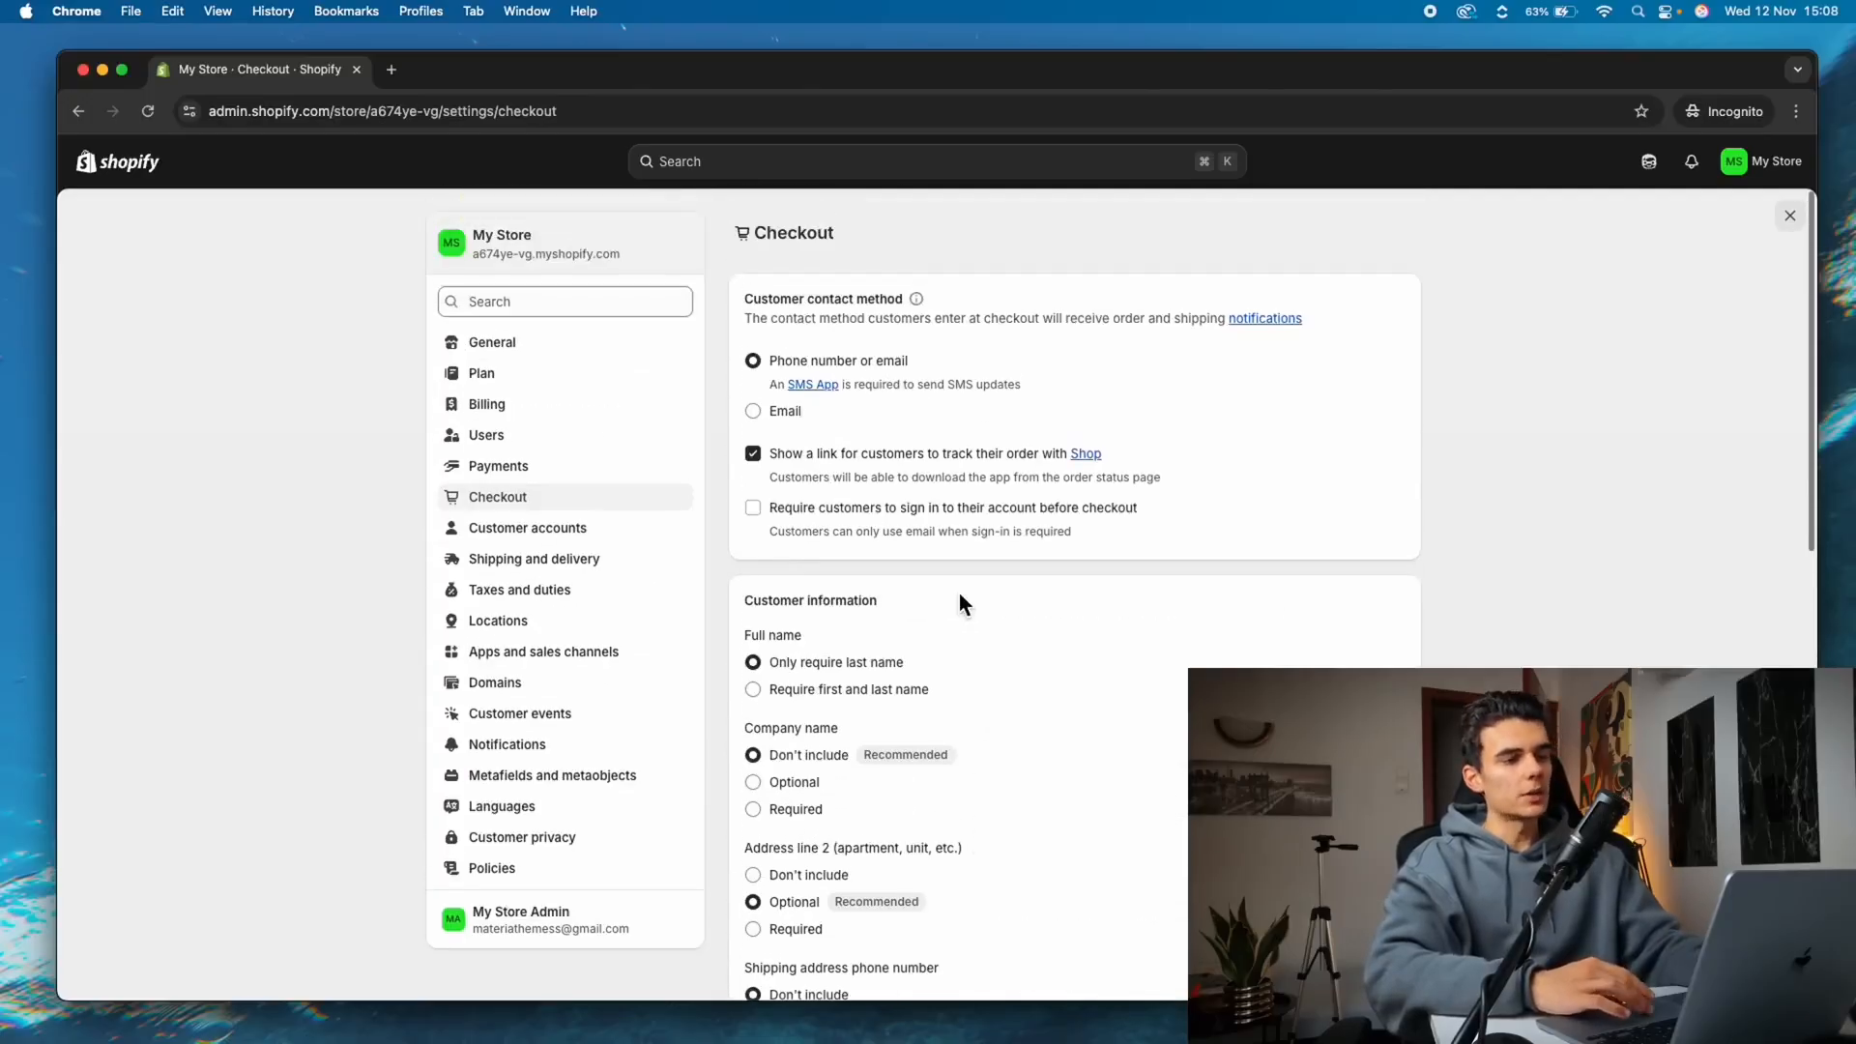
Look at the payment settings and the first page of the Shopify Payments setup, and return to the payments overview
click(480, 468)
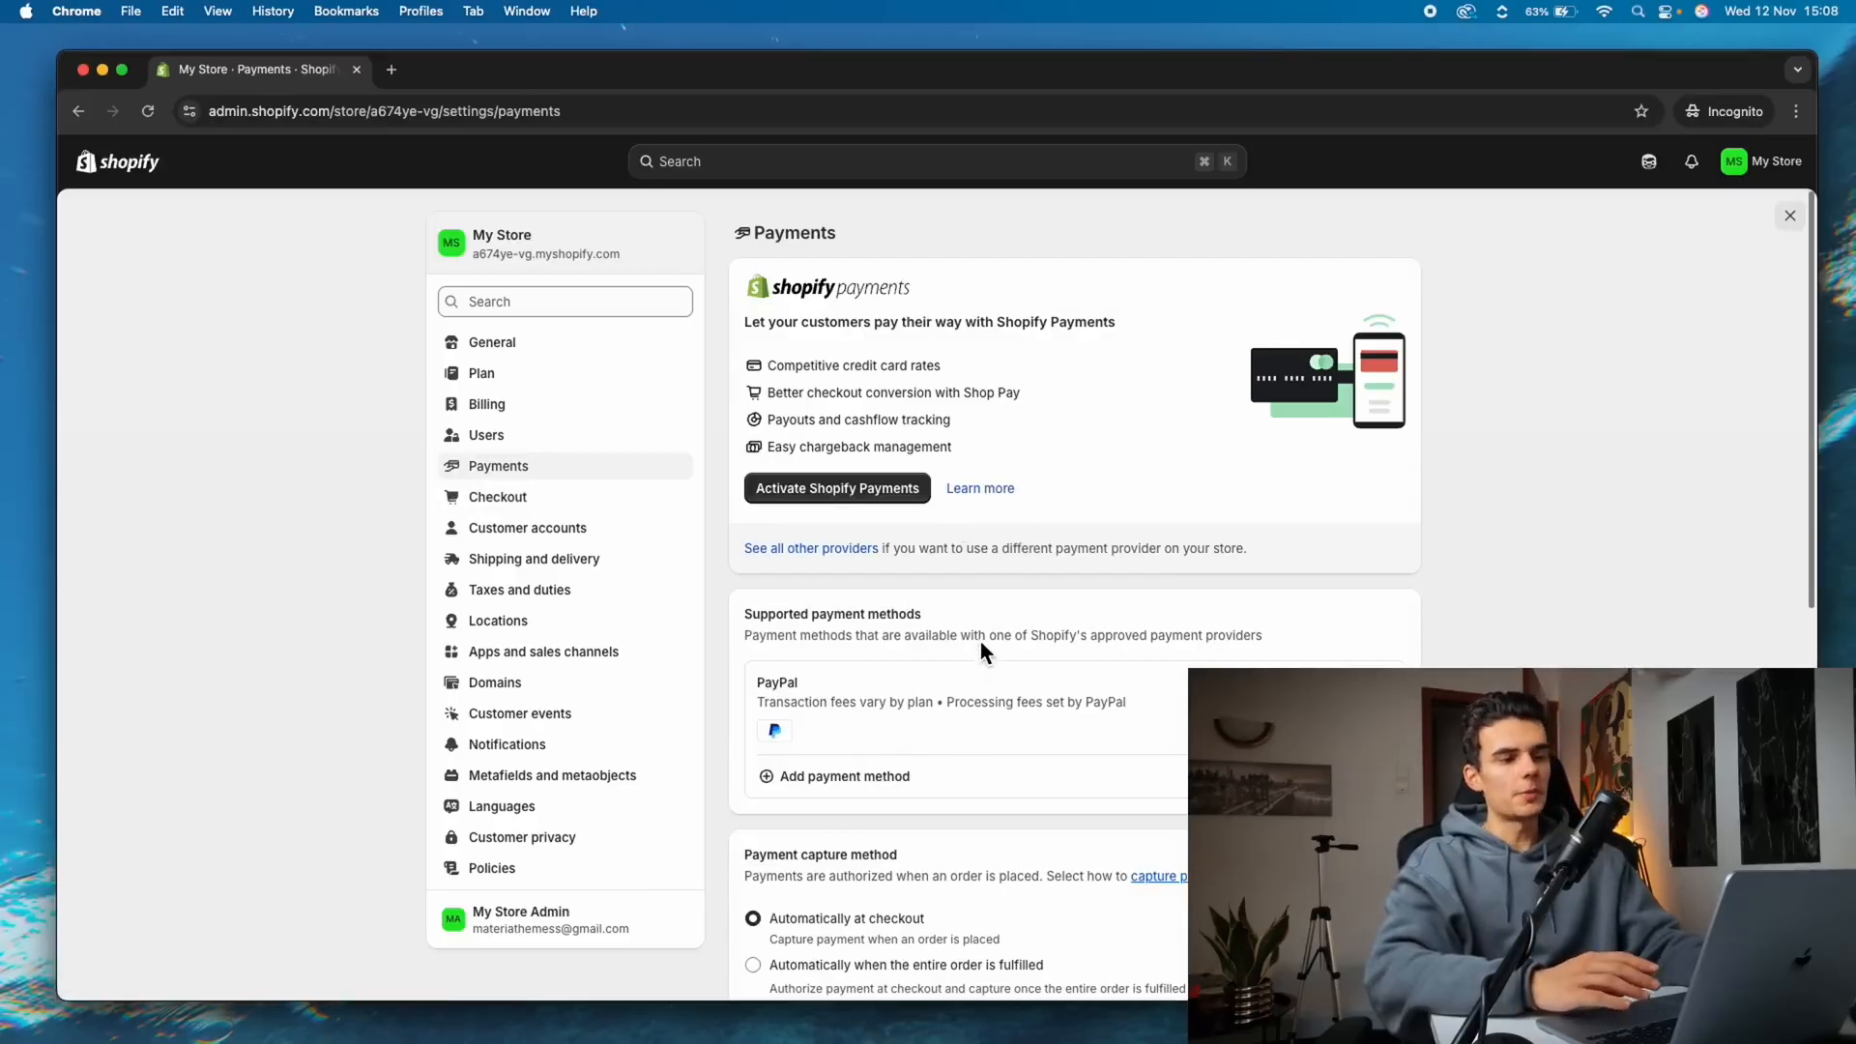
click(847, 490)
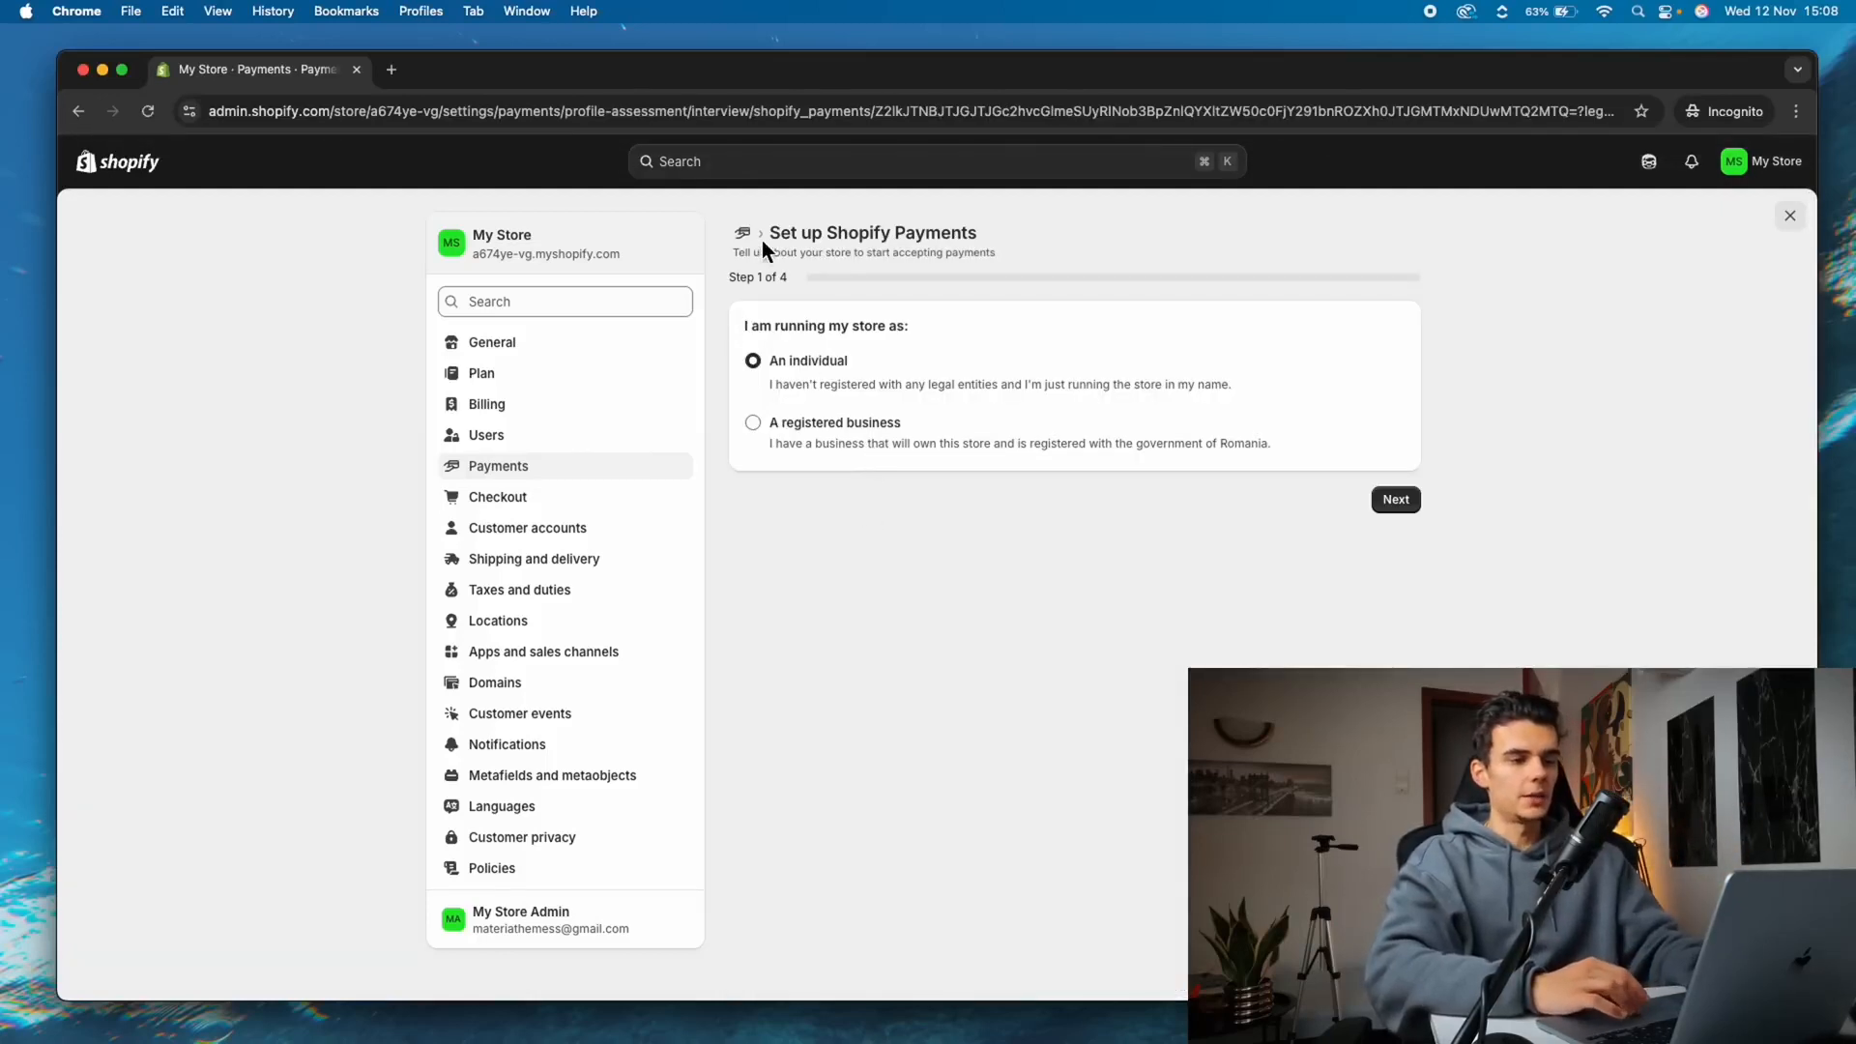
click(743, 233)
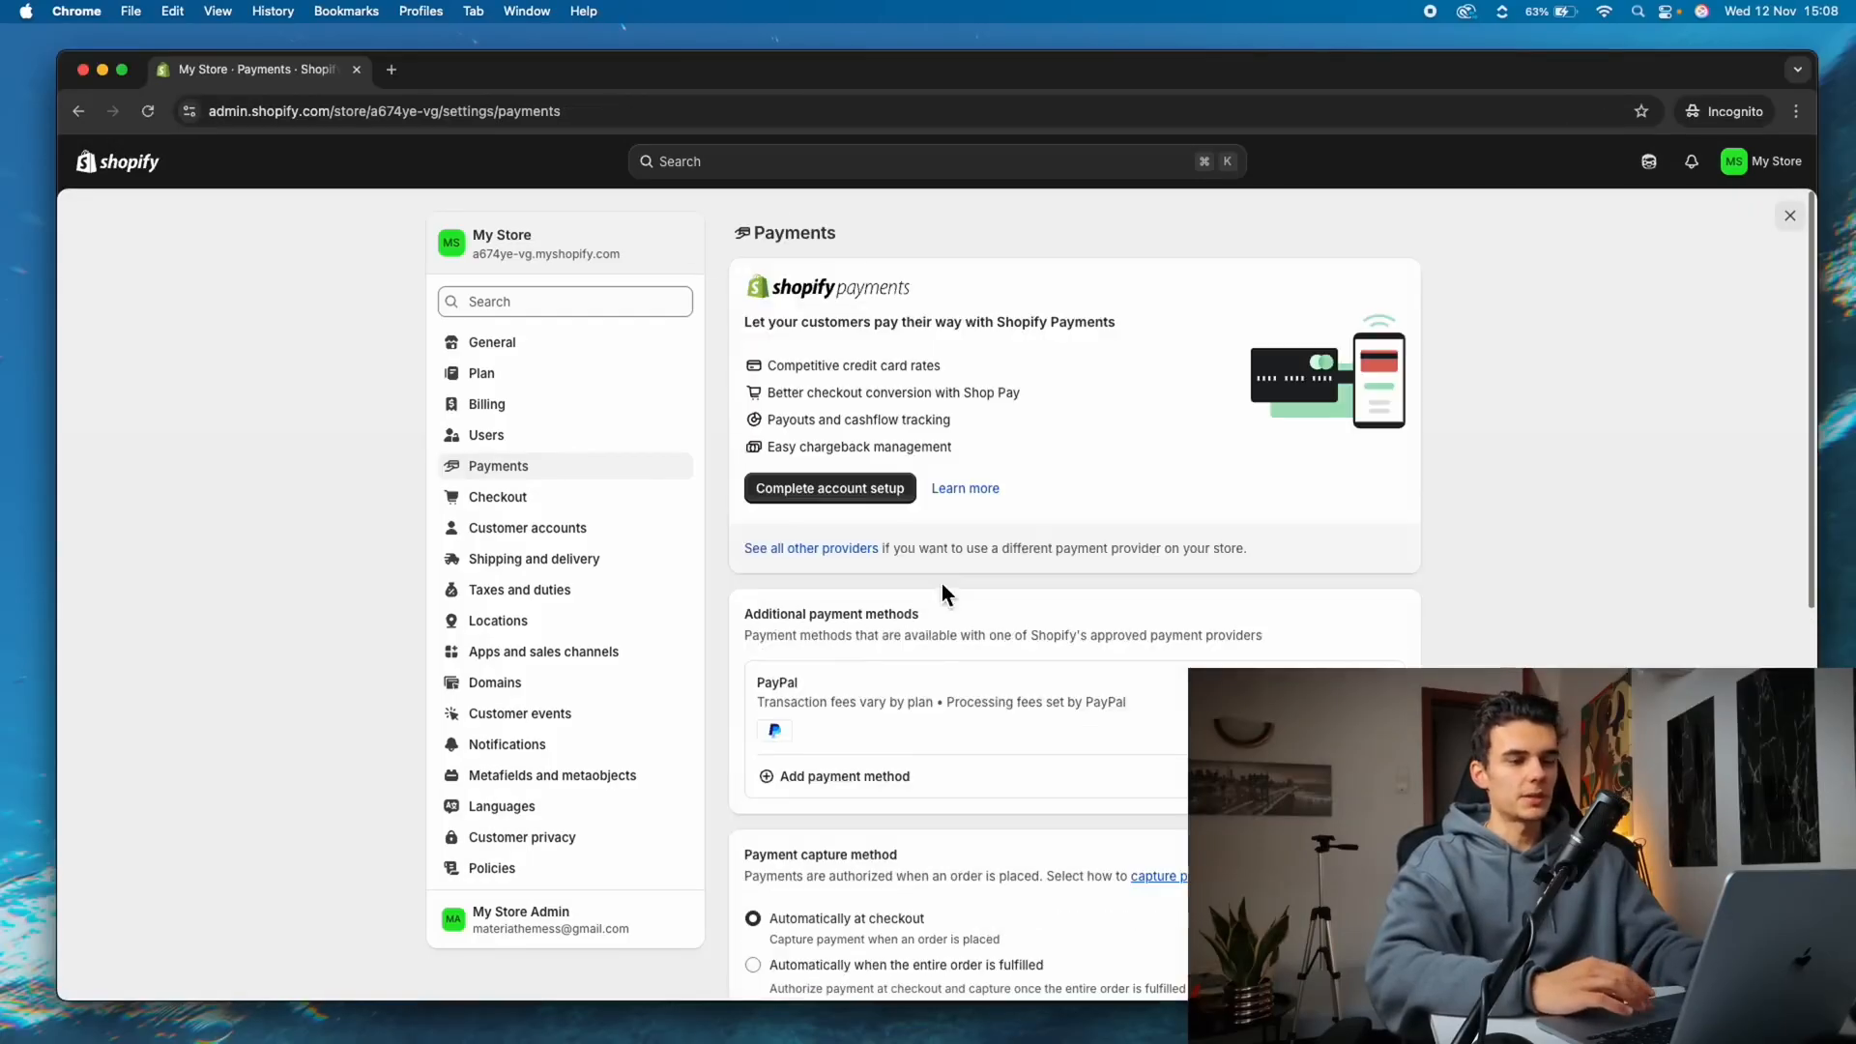
scroll(875, 768, down, 1)
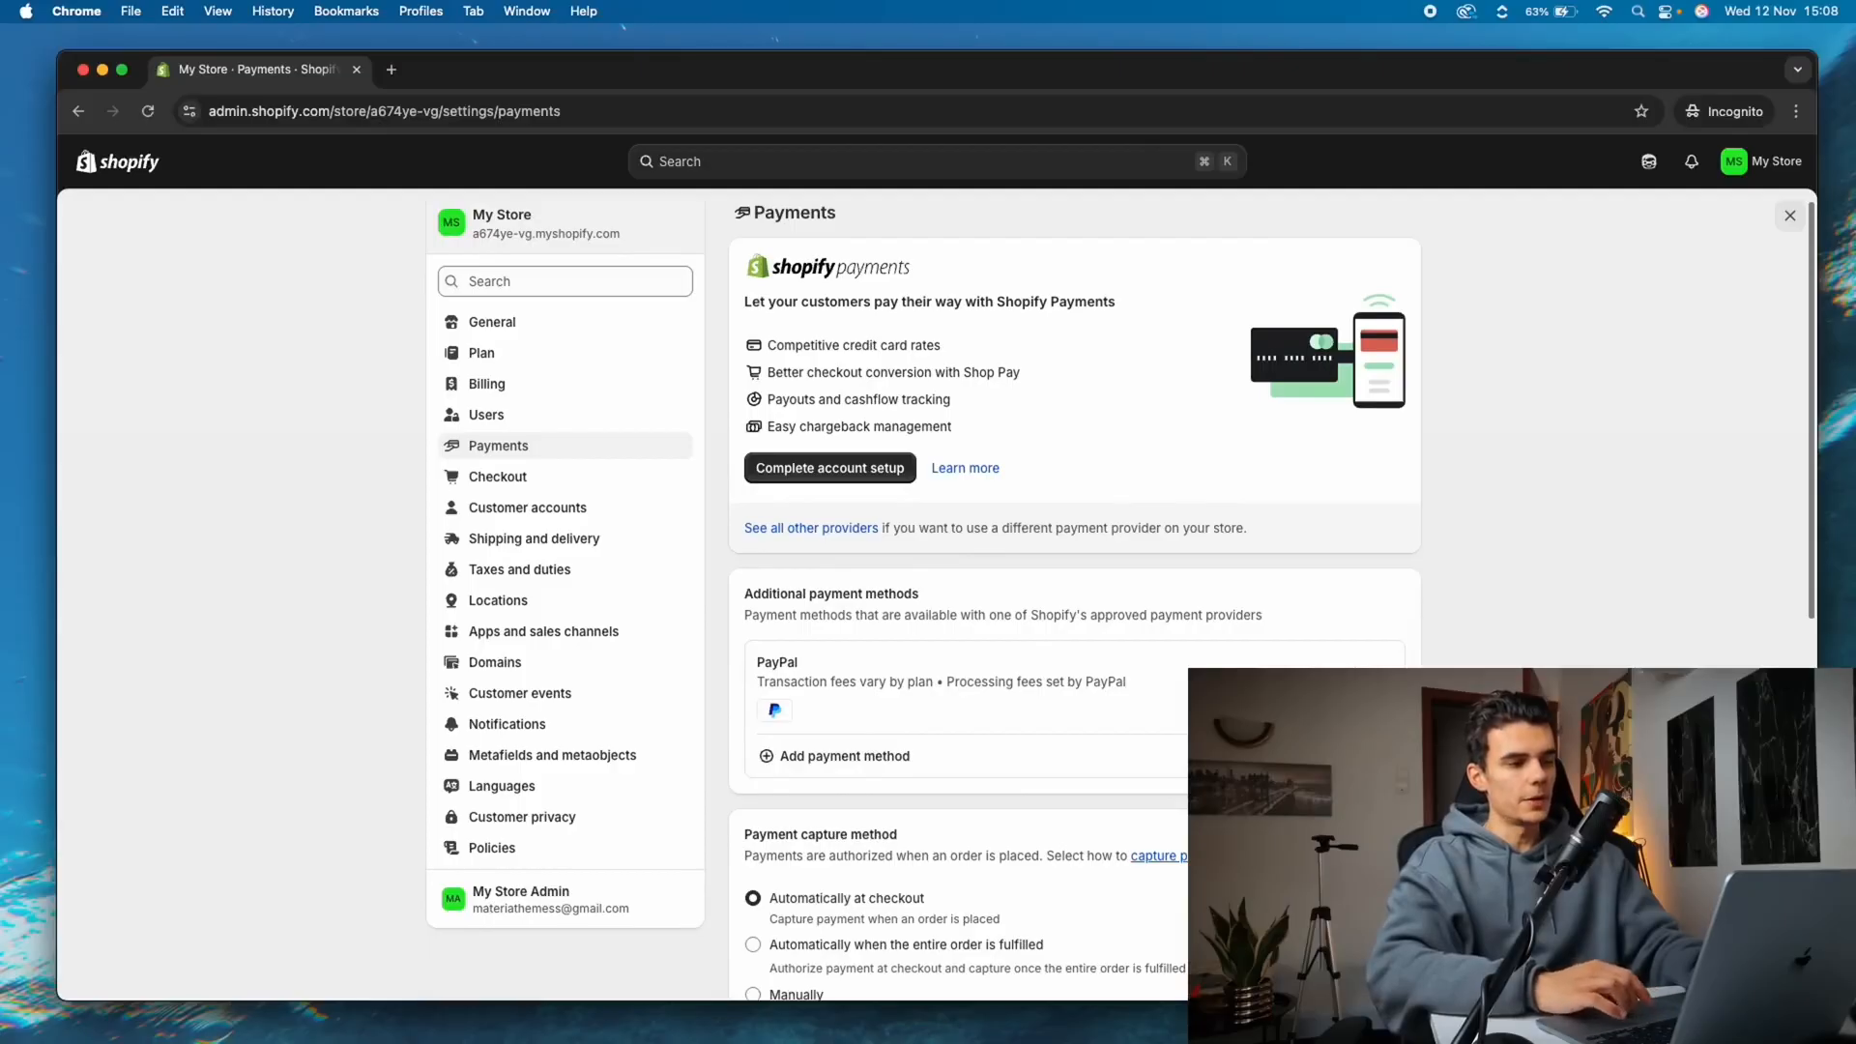
Open the general shipping rates profile and view the shop location's rate management options, cancelling without removing any rates
click(570, 546)
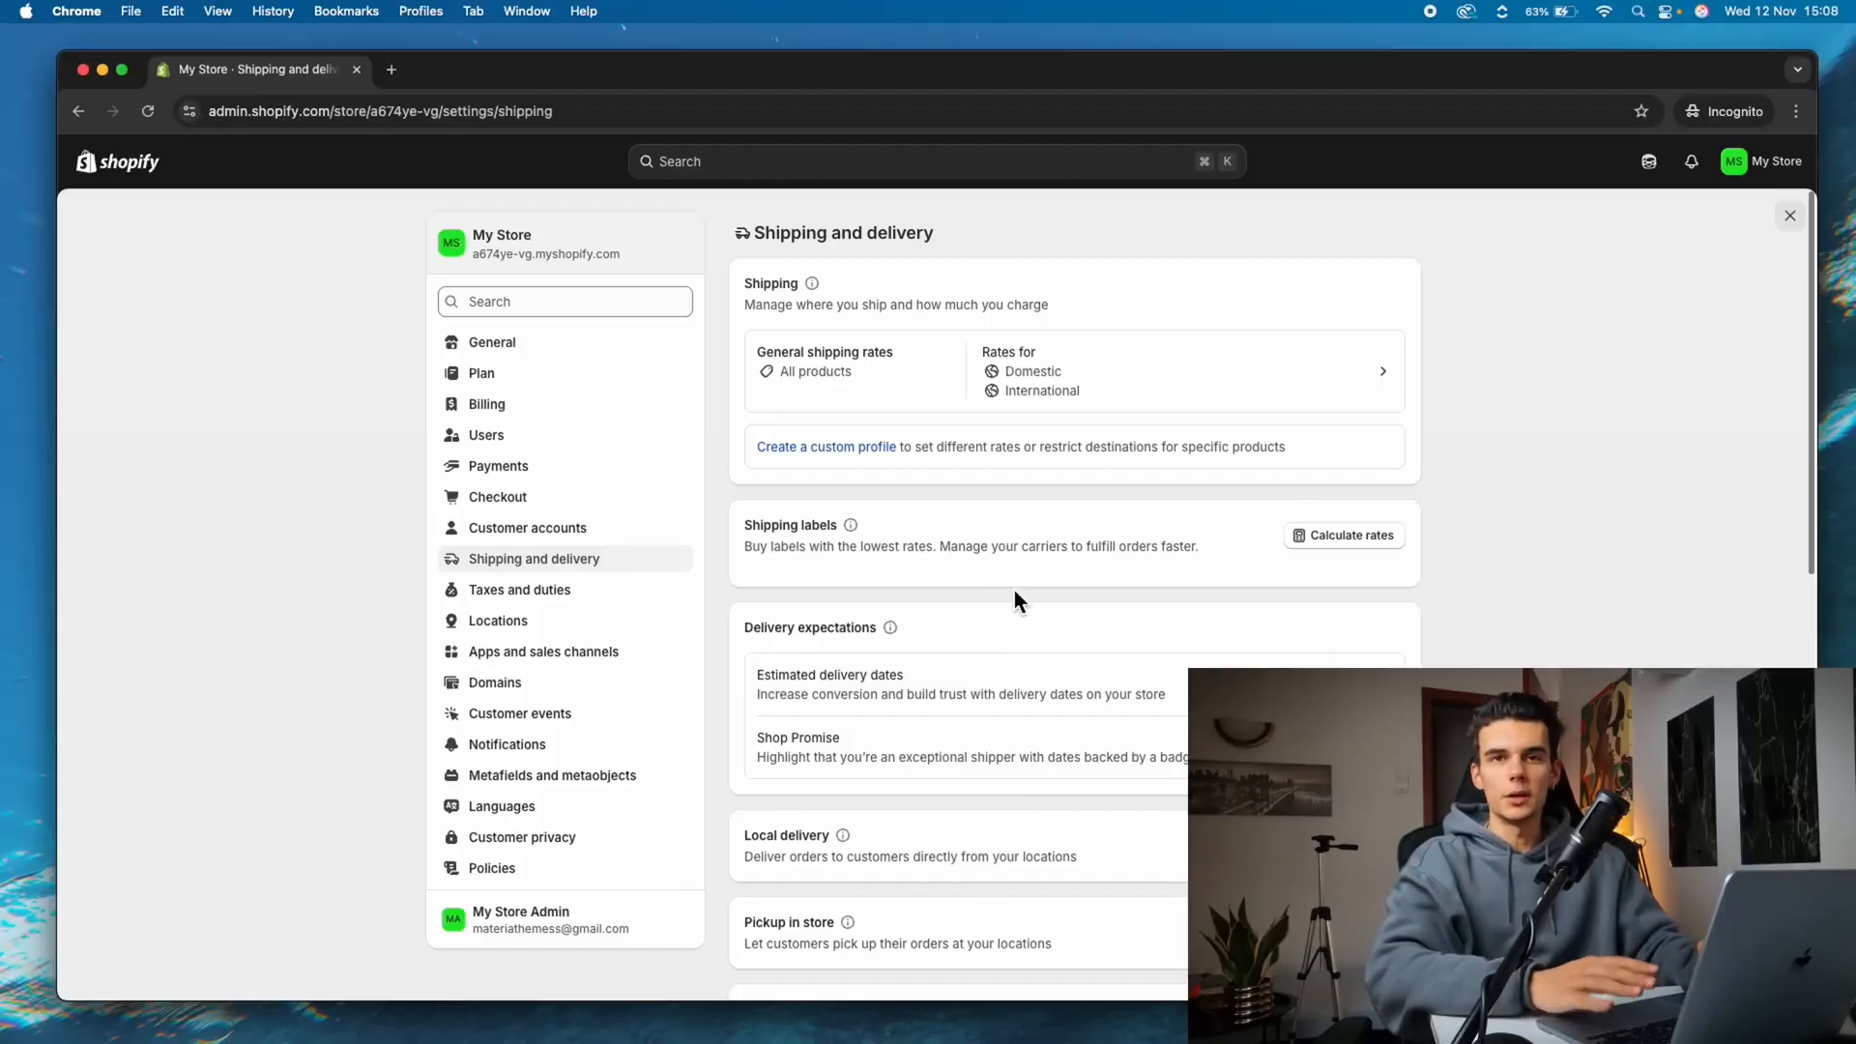
click(1360, 369)
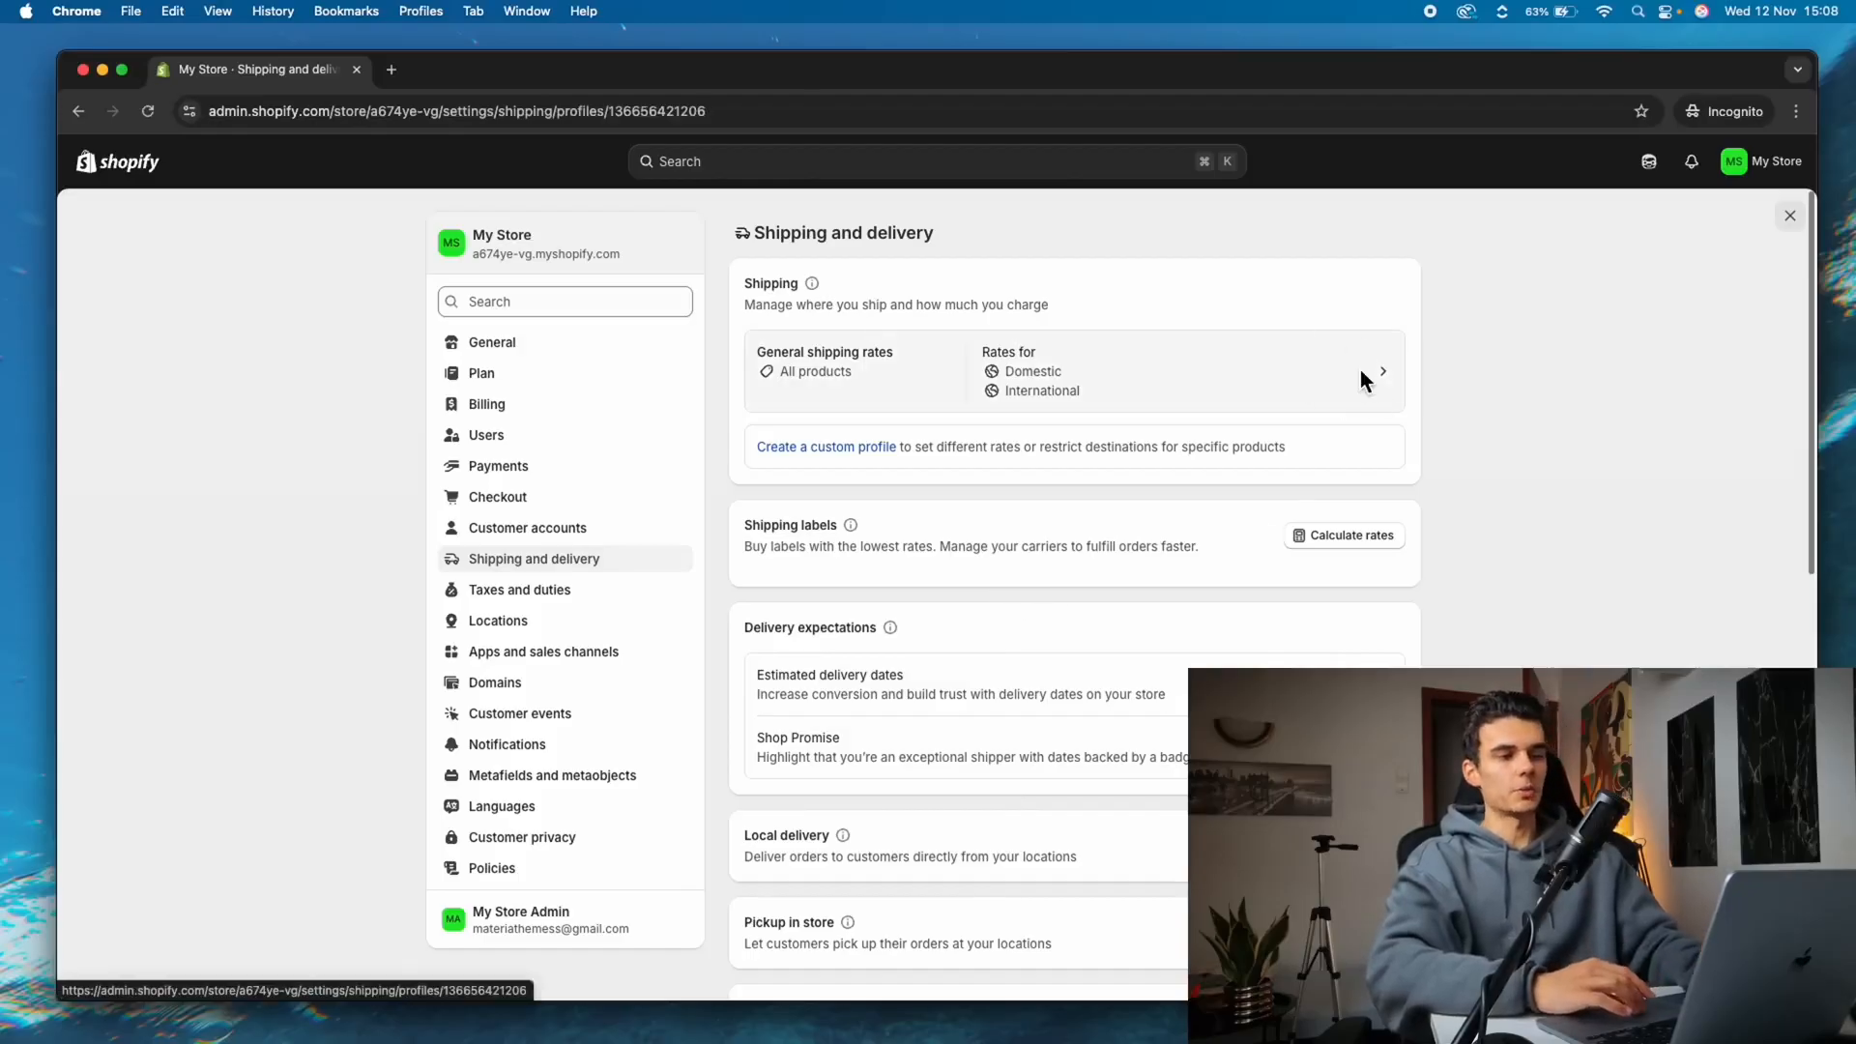
scroll(1129, 599, down, 1)
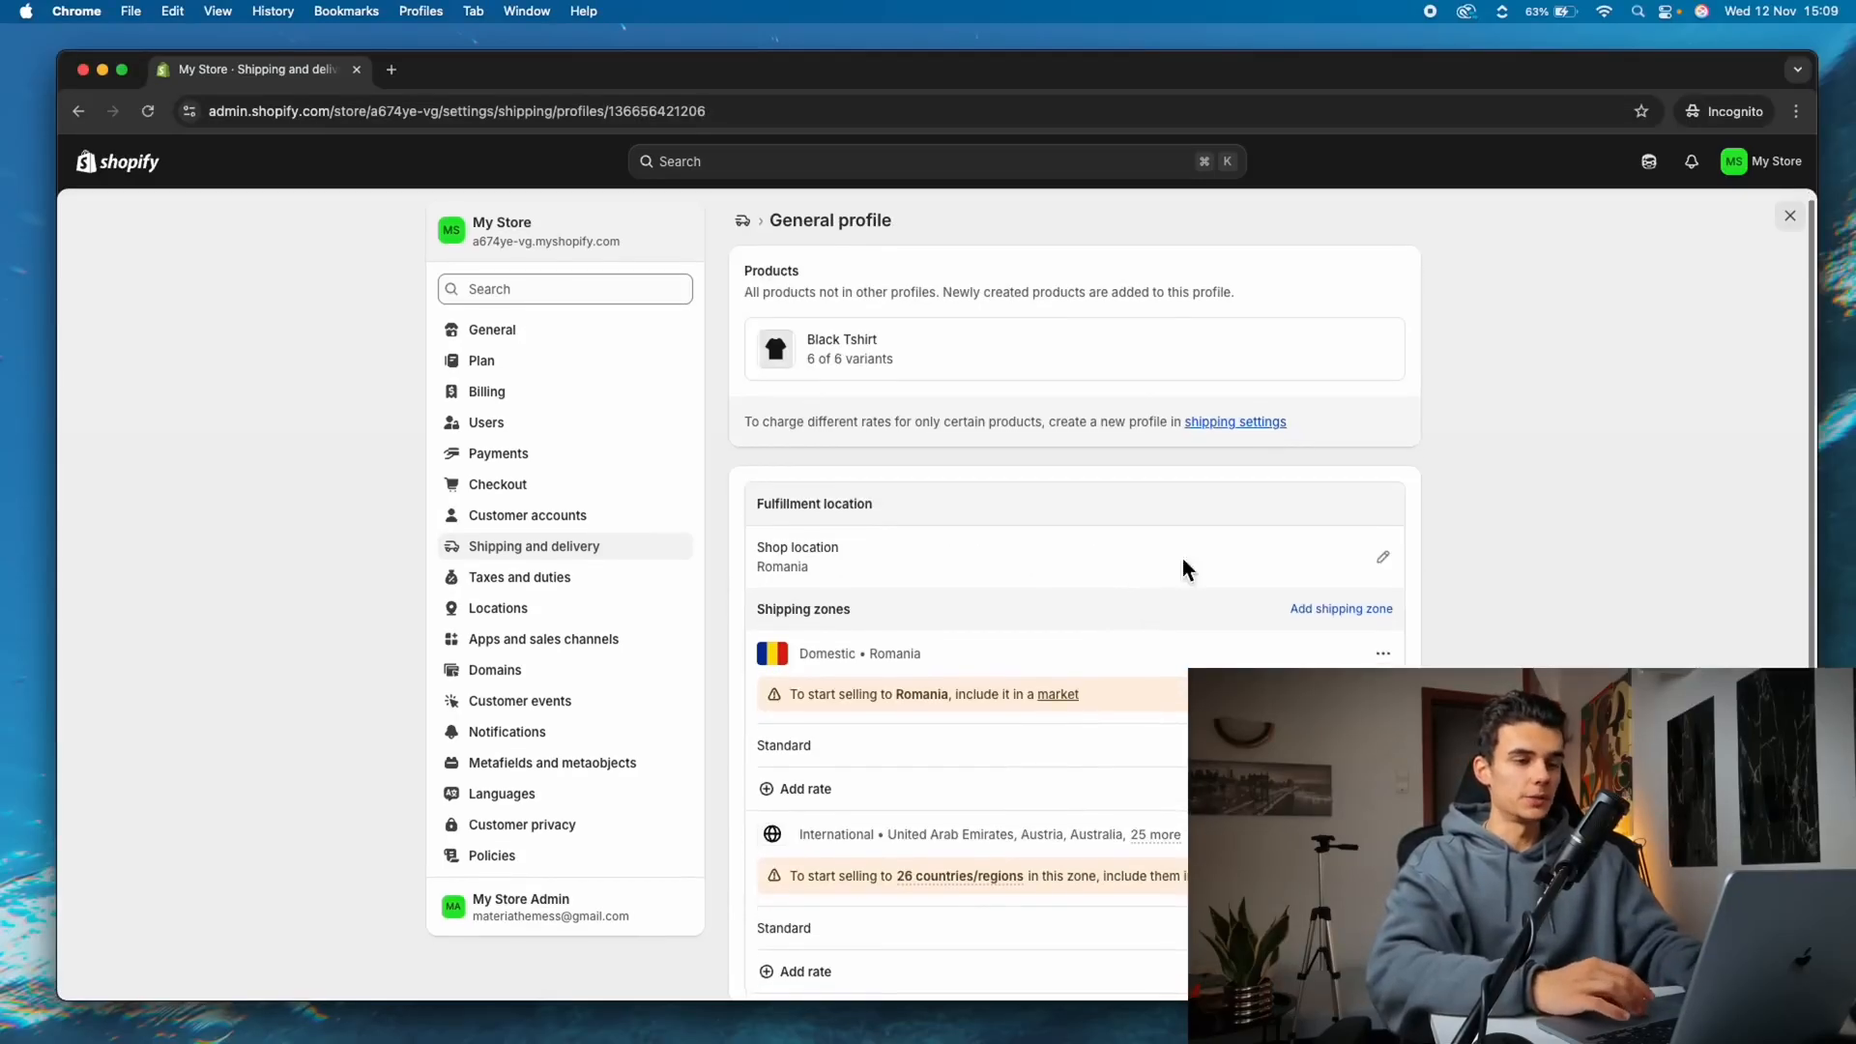
click(1383, 557)
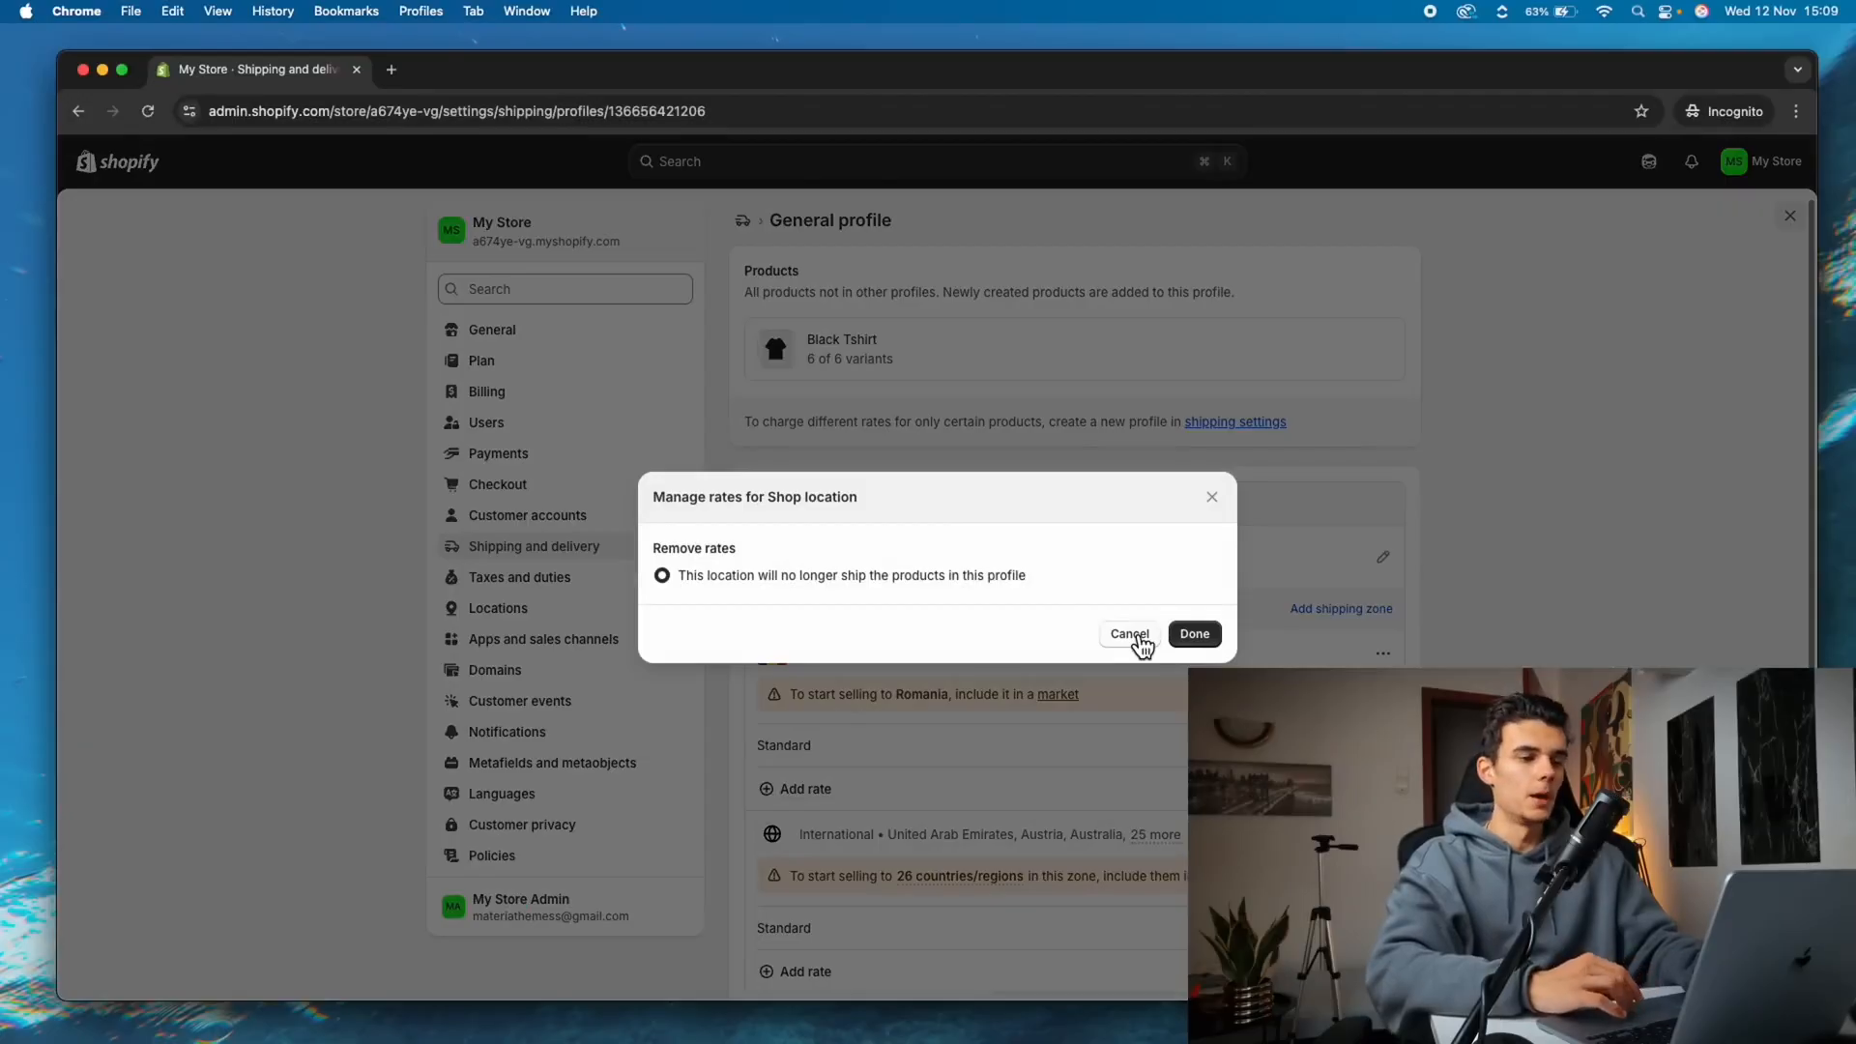
click(1131, 636)
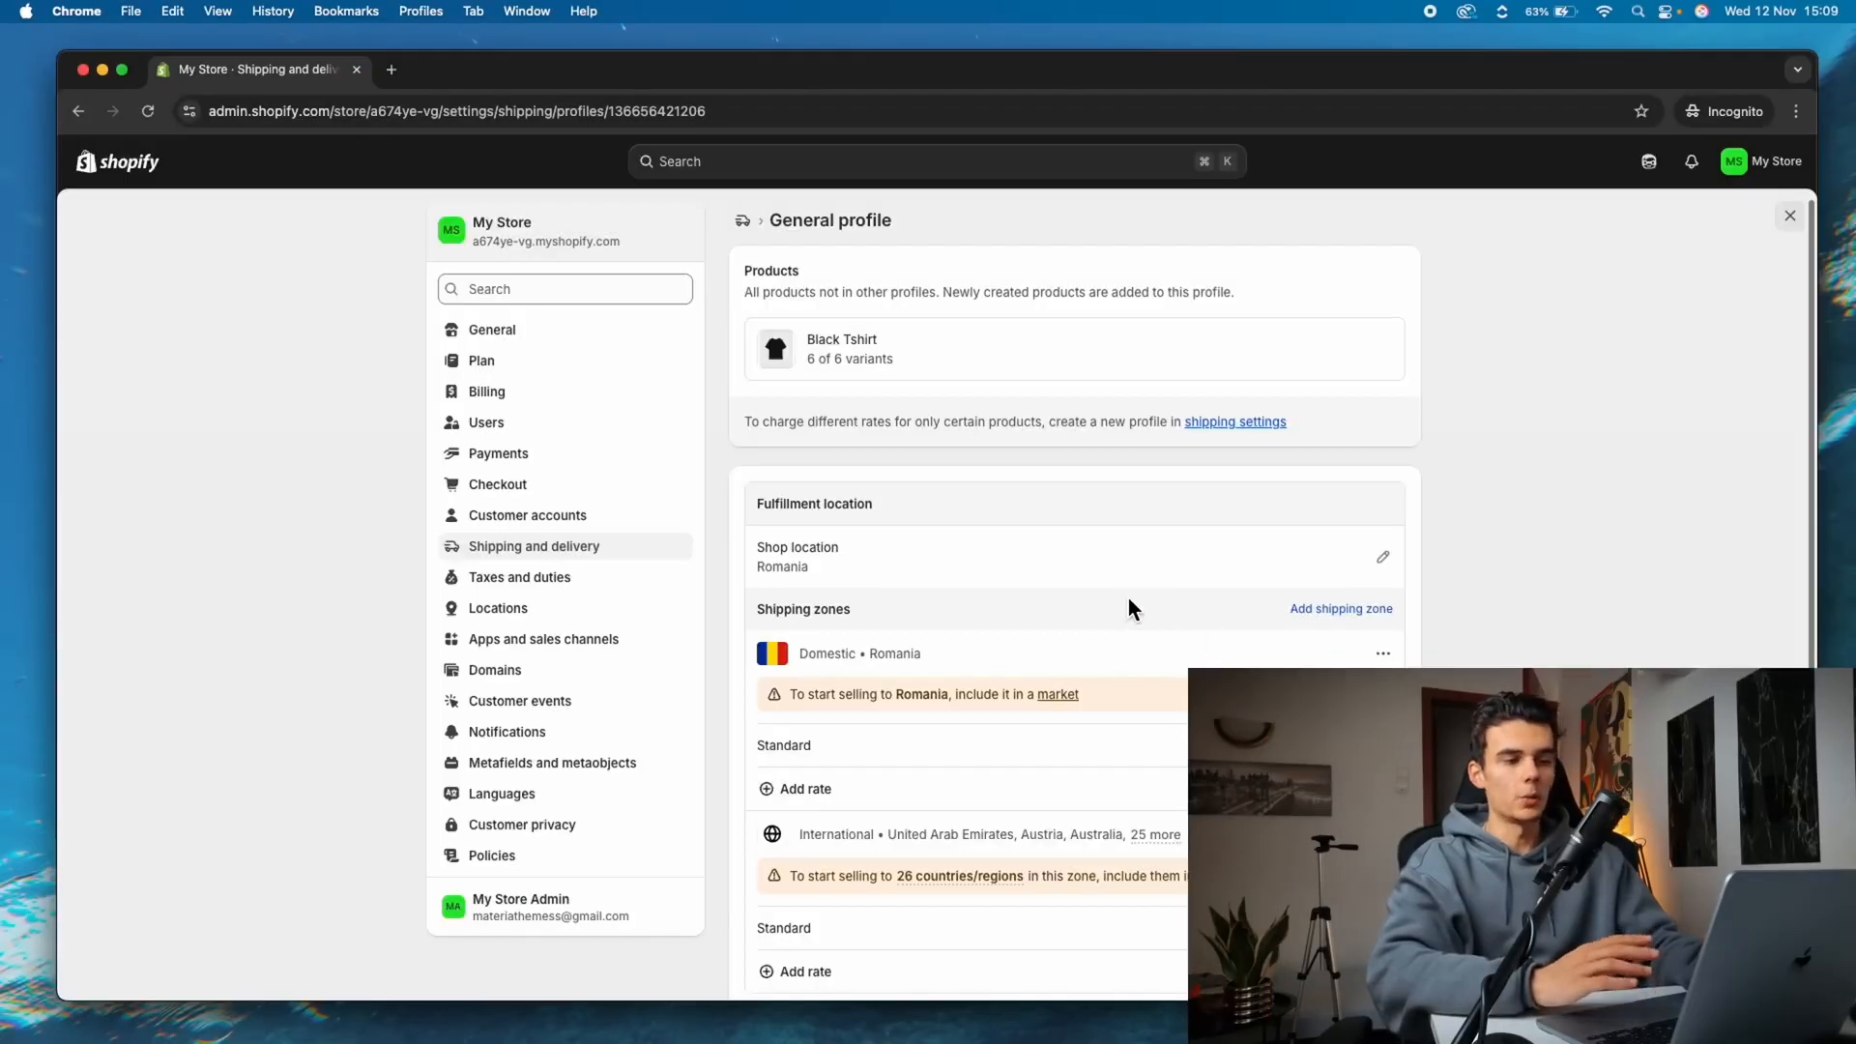
Add a custom flat shipping rate named Normal with a price of $6.00 to the domestic Romania zone
scroll(1089, 662, down, 2)
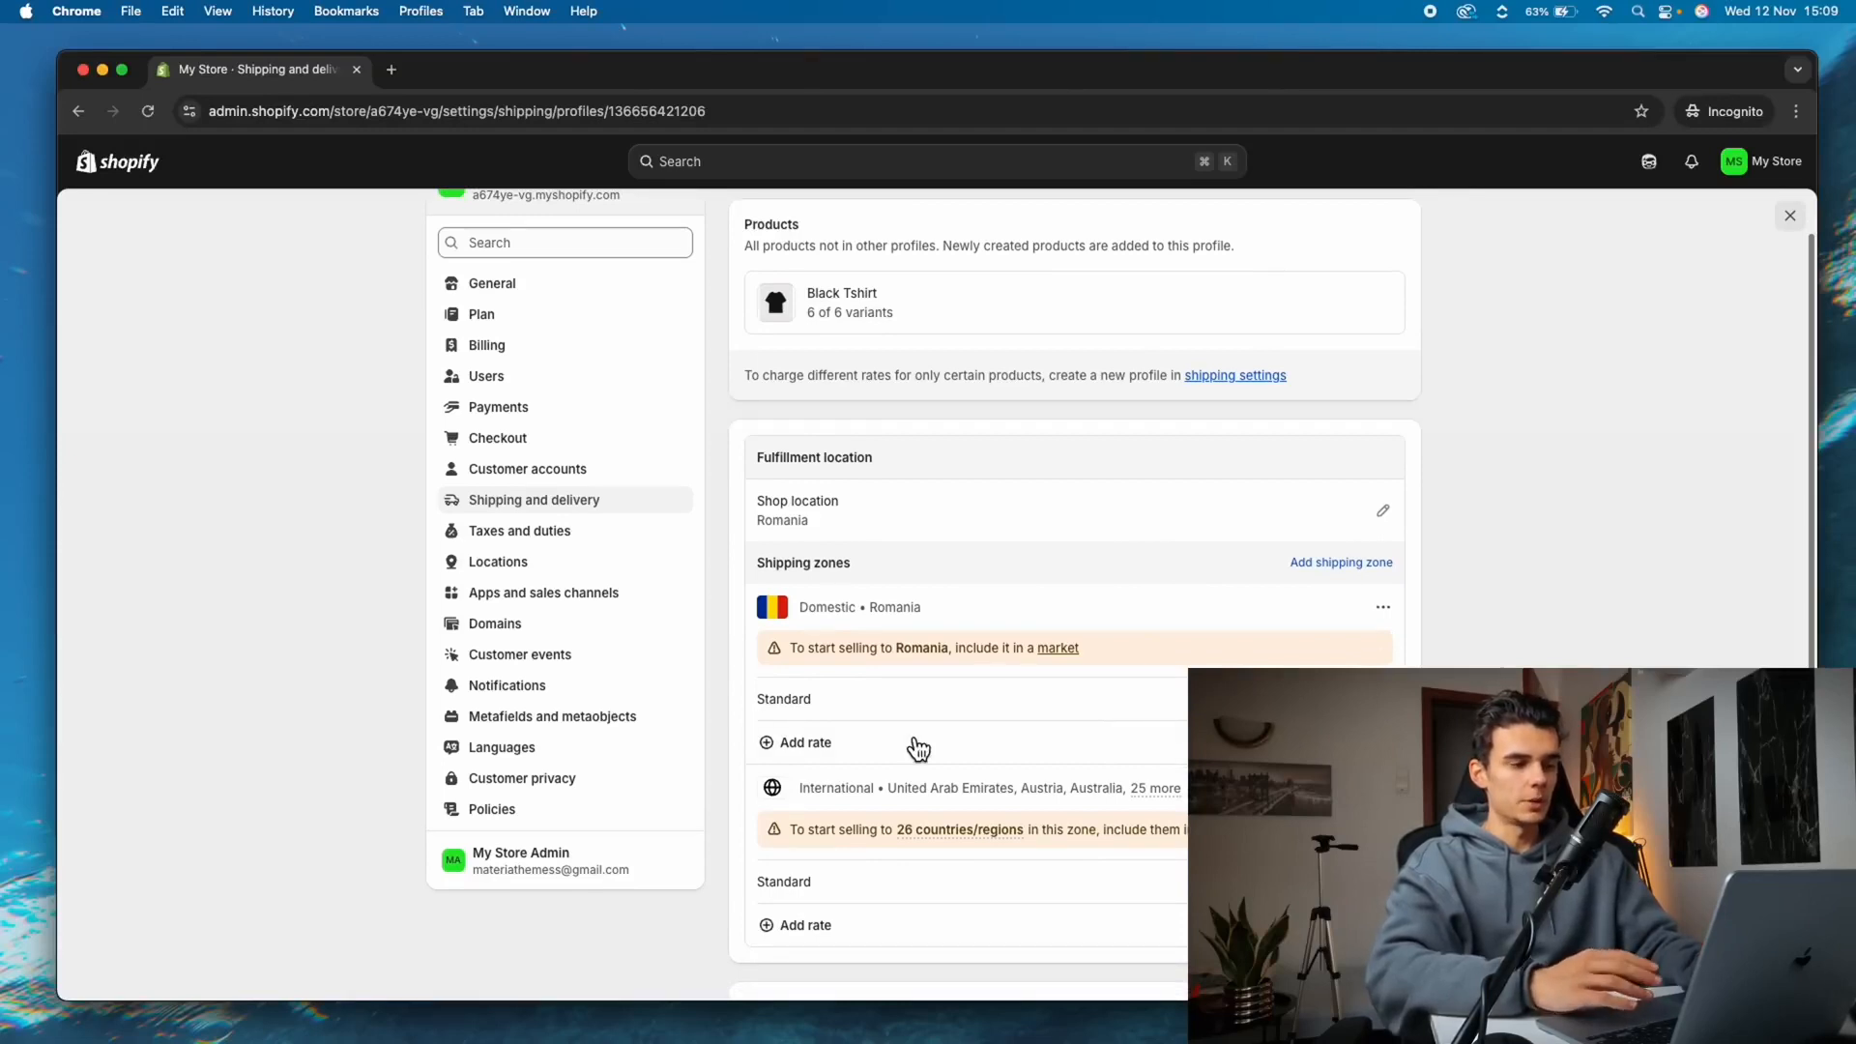
scroll(918, 749, down, 1)
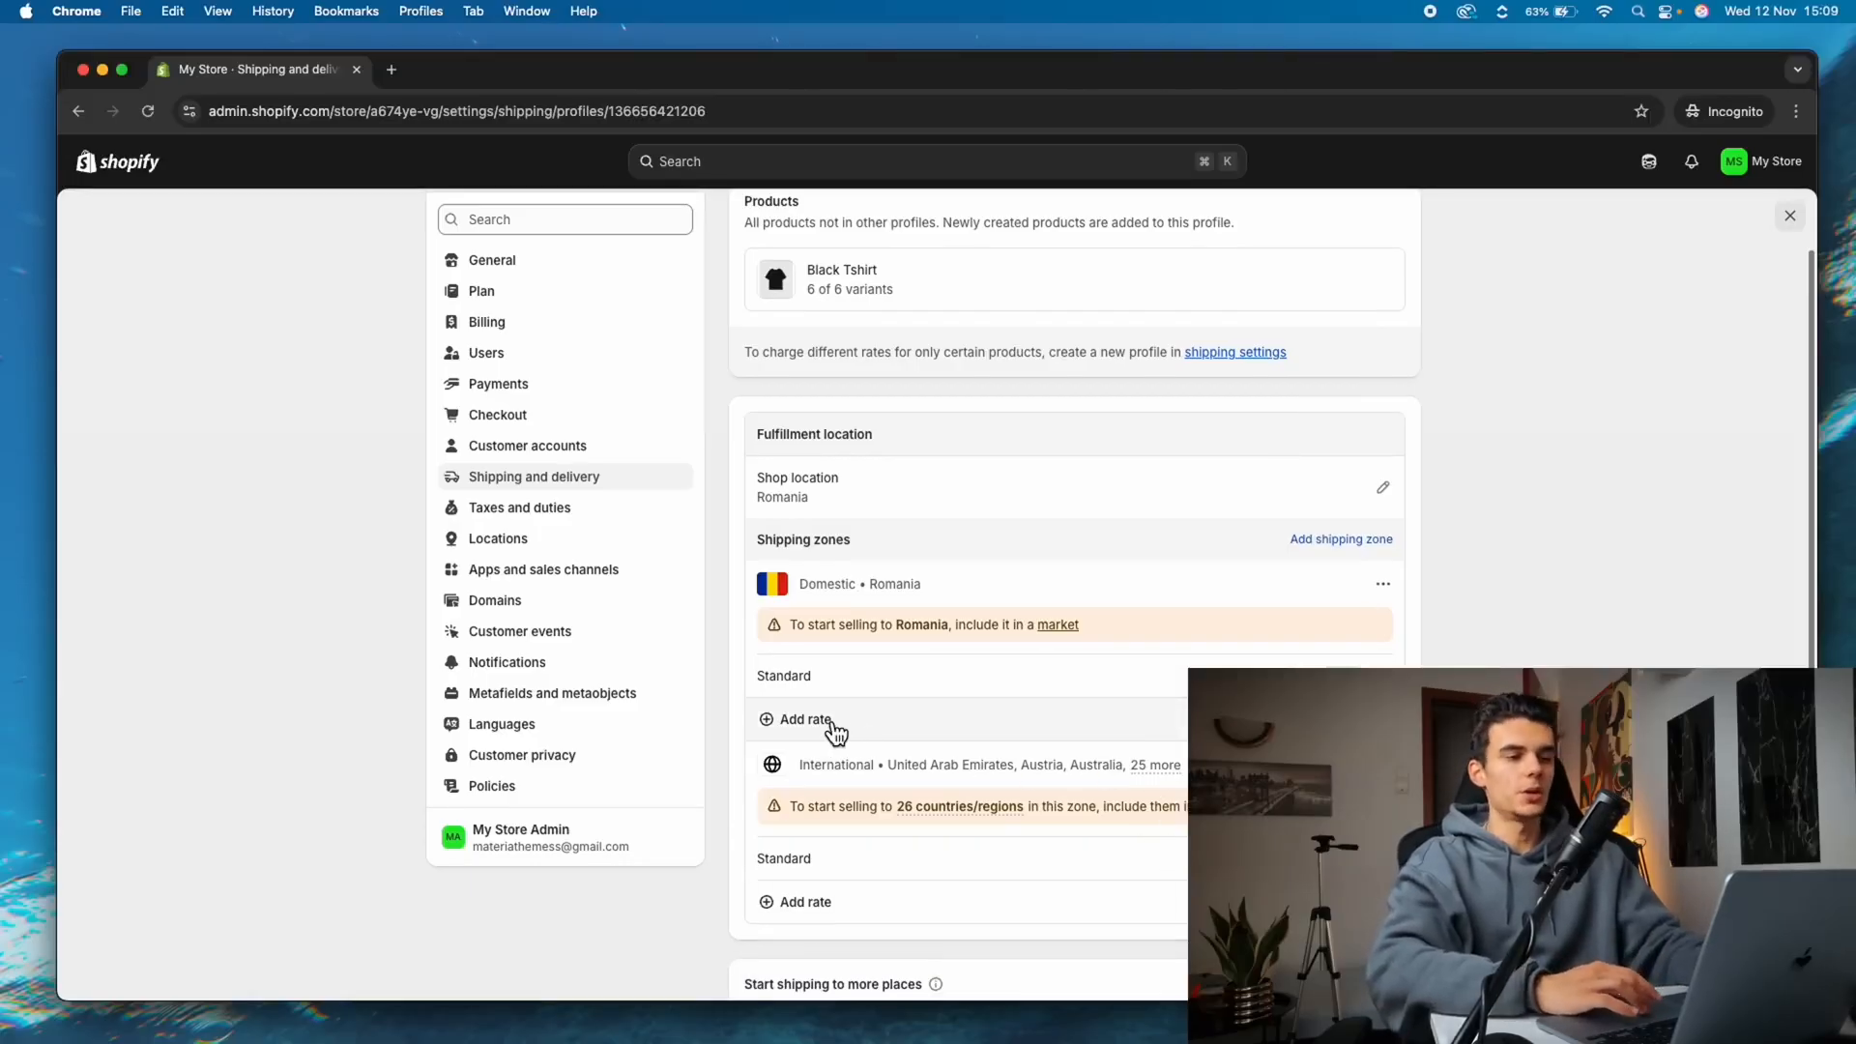
click(841, 733)
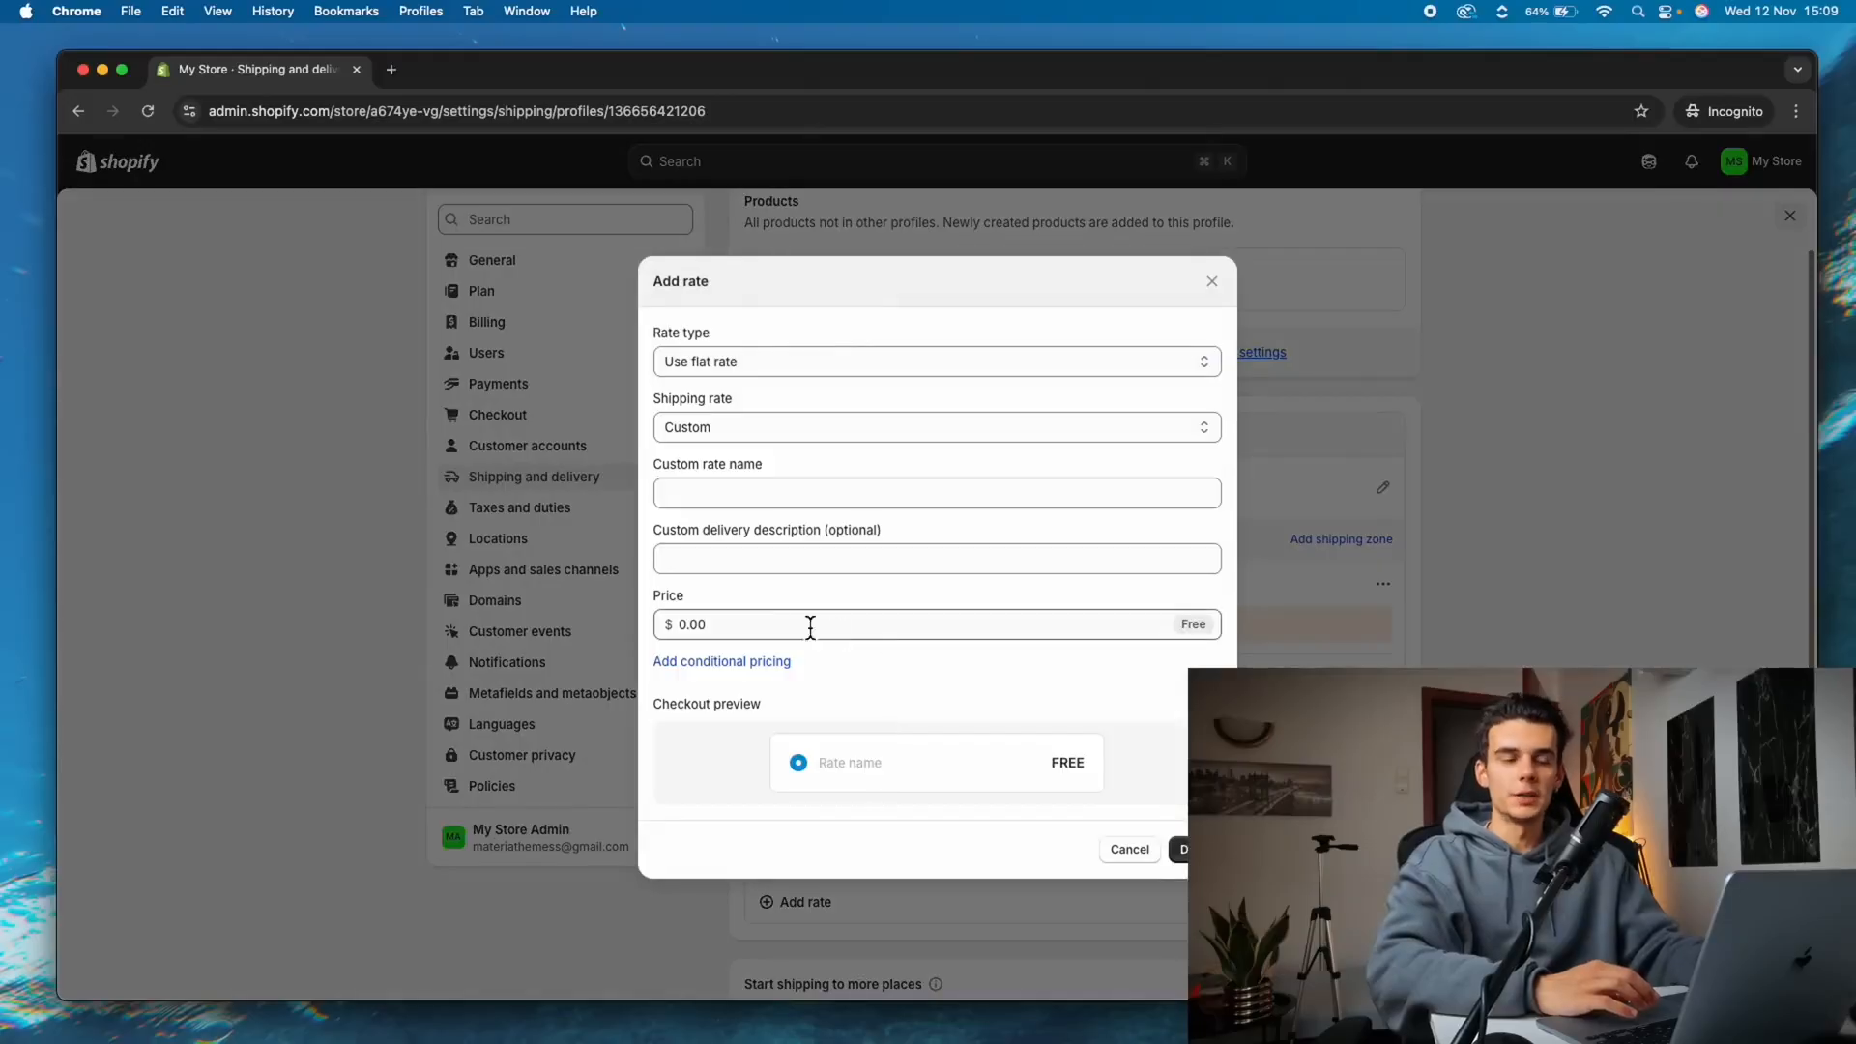
click(773, 623)
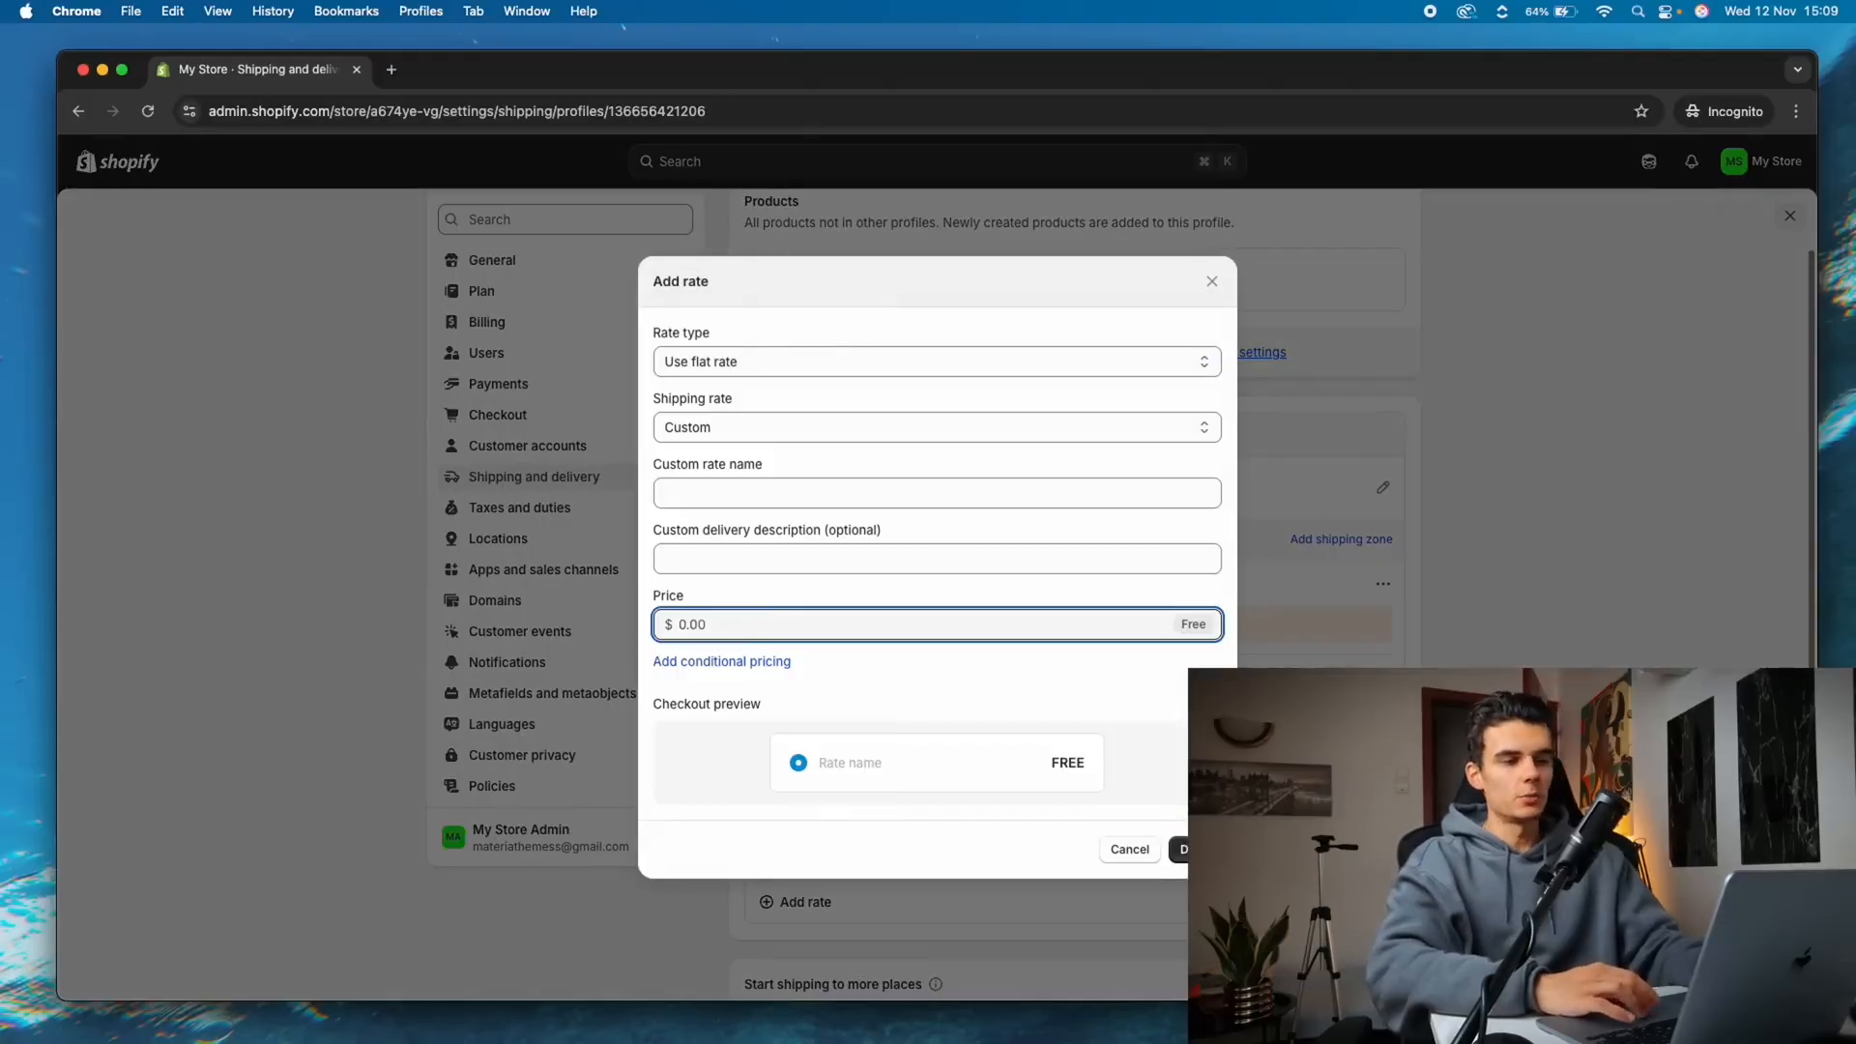
text(6)
click(802, 488)
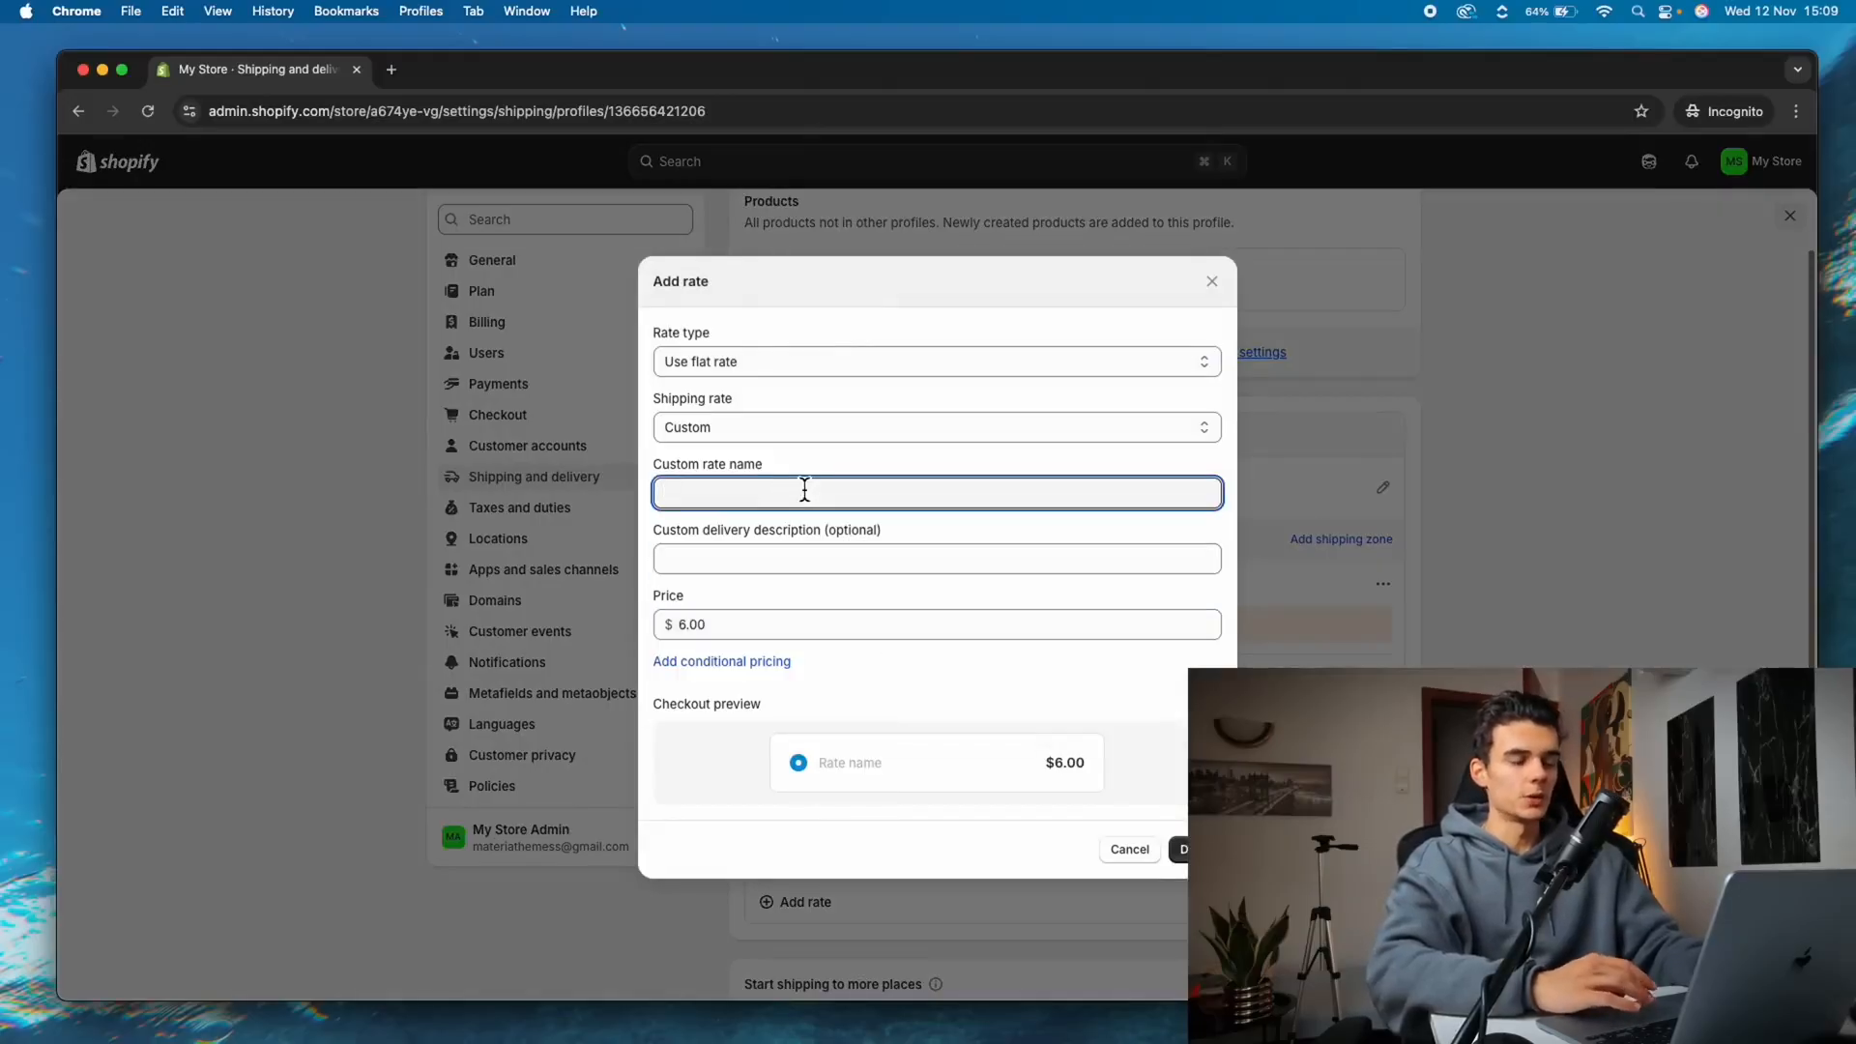
text(N)
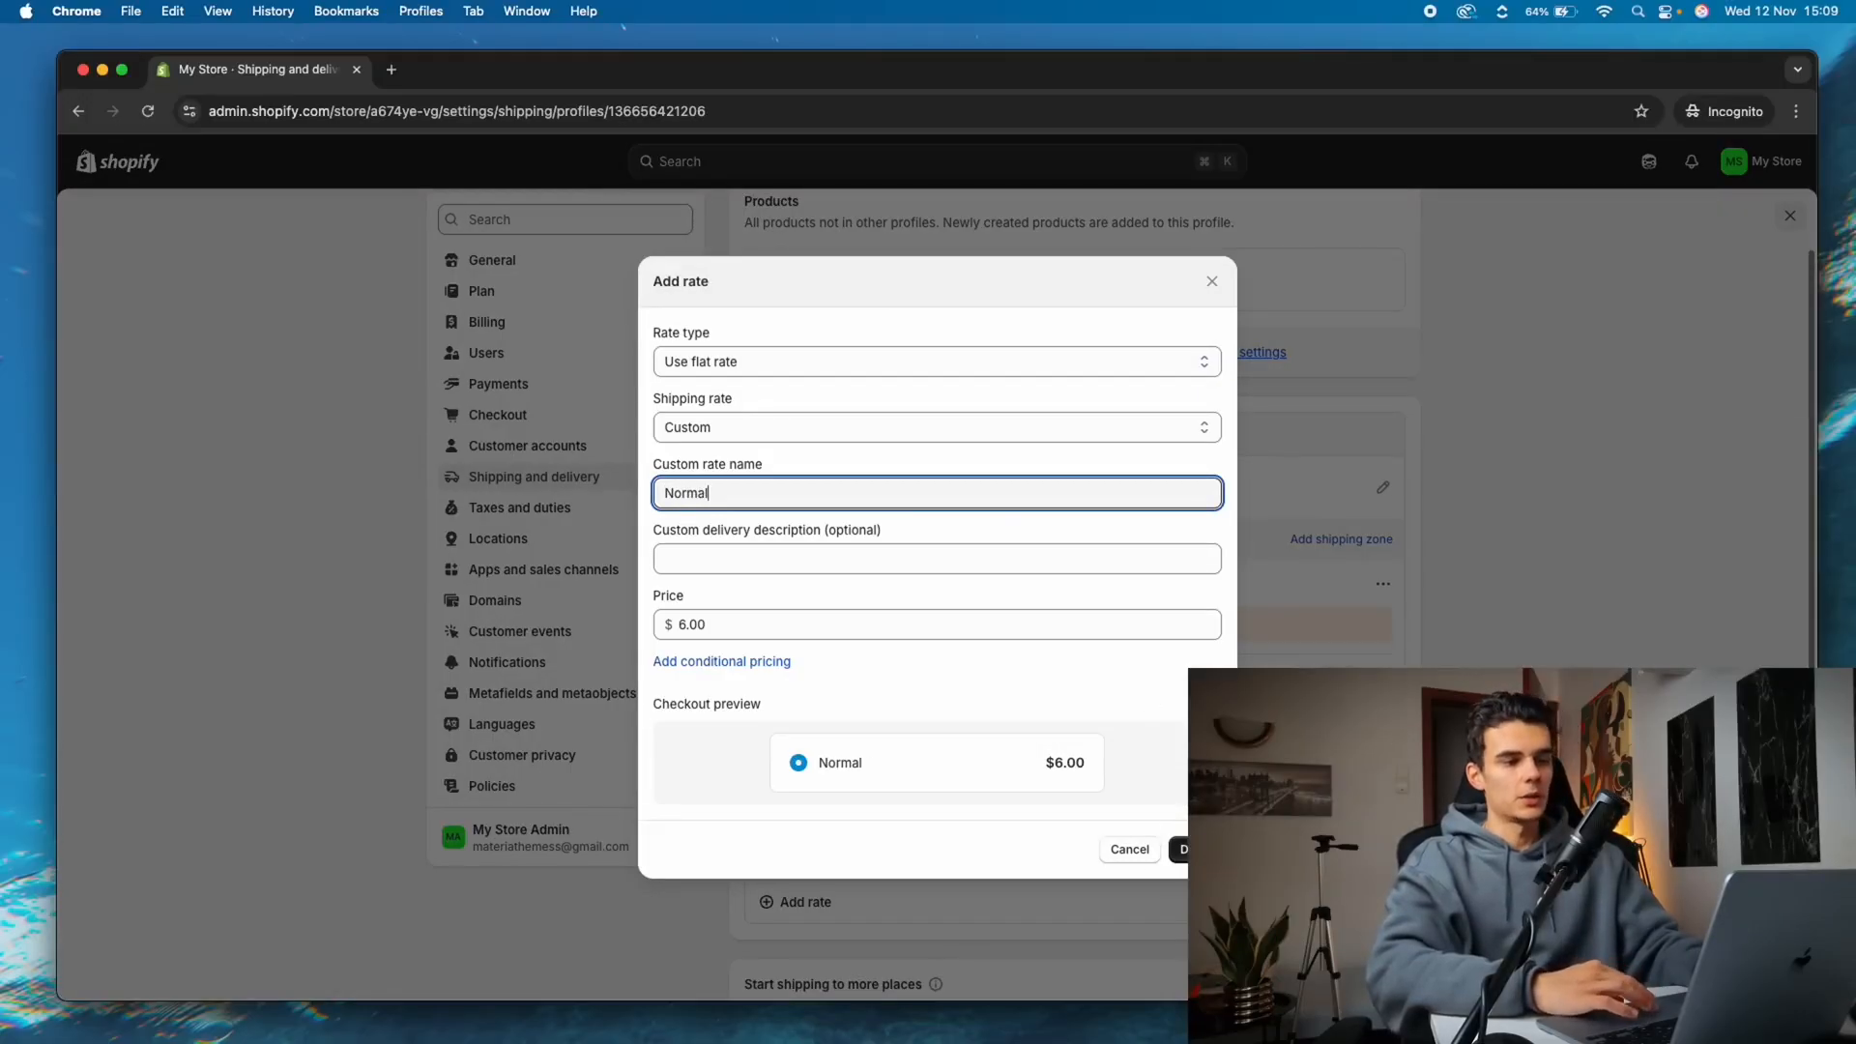
text(ormal)
key(Return)
Edit the international zone's Standard rate, setting its price to lei 10.00 and its name to Express
scroll(1012, 803, down, 5)
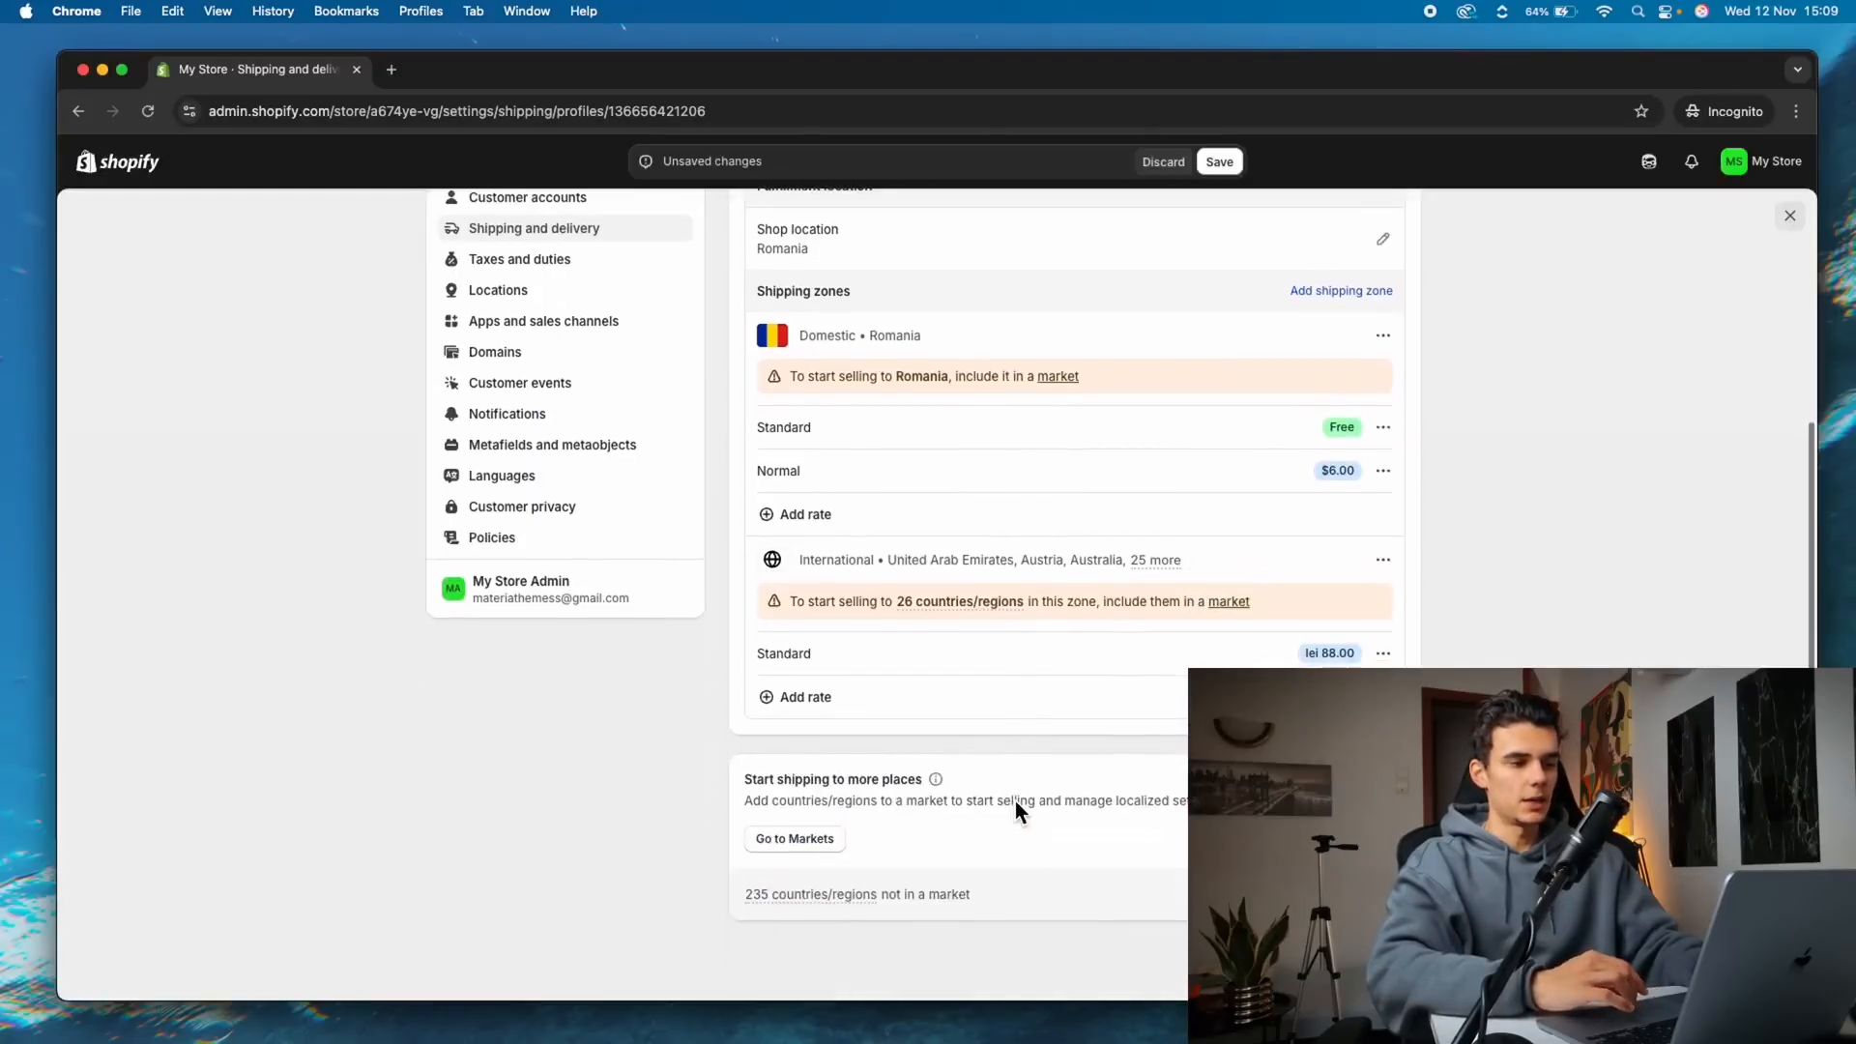
click(1382, 654)
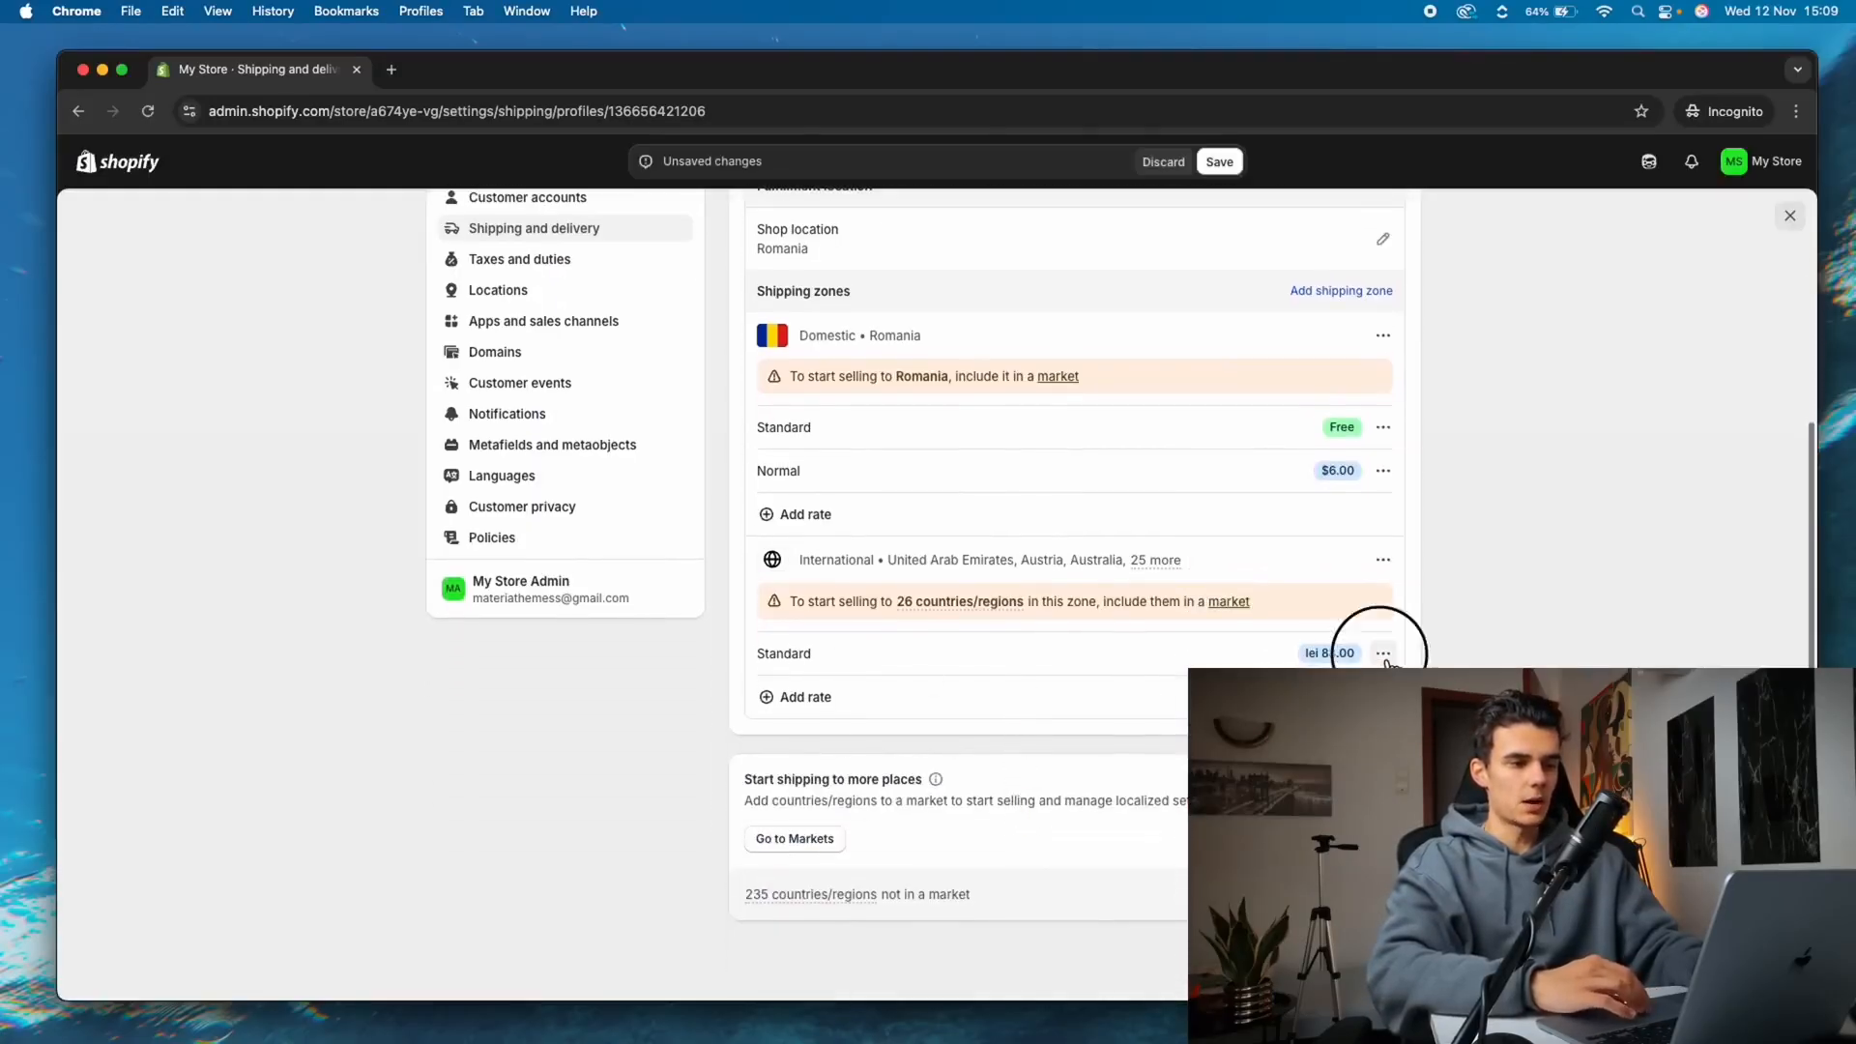
click(1373, 693)
click(854, 608)
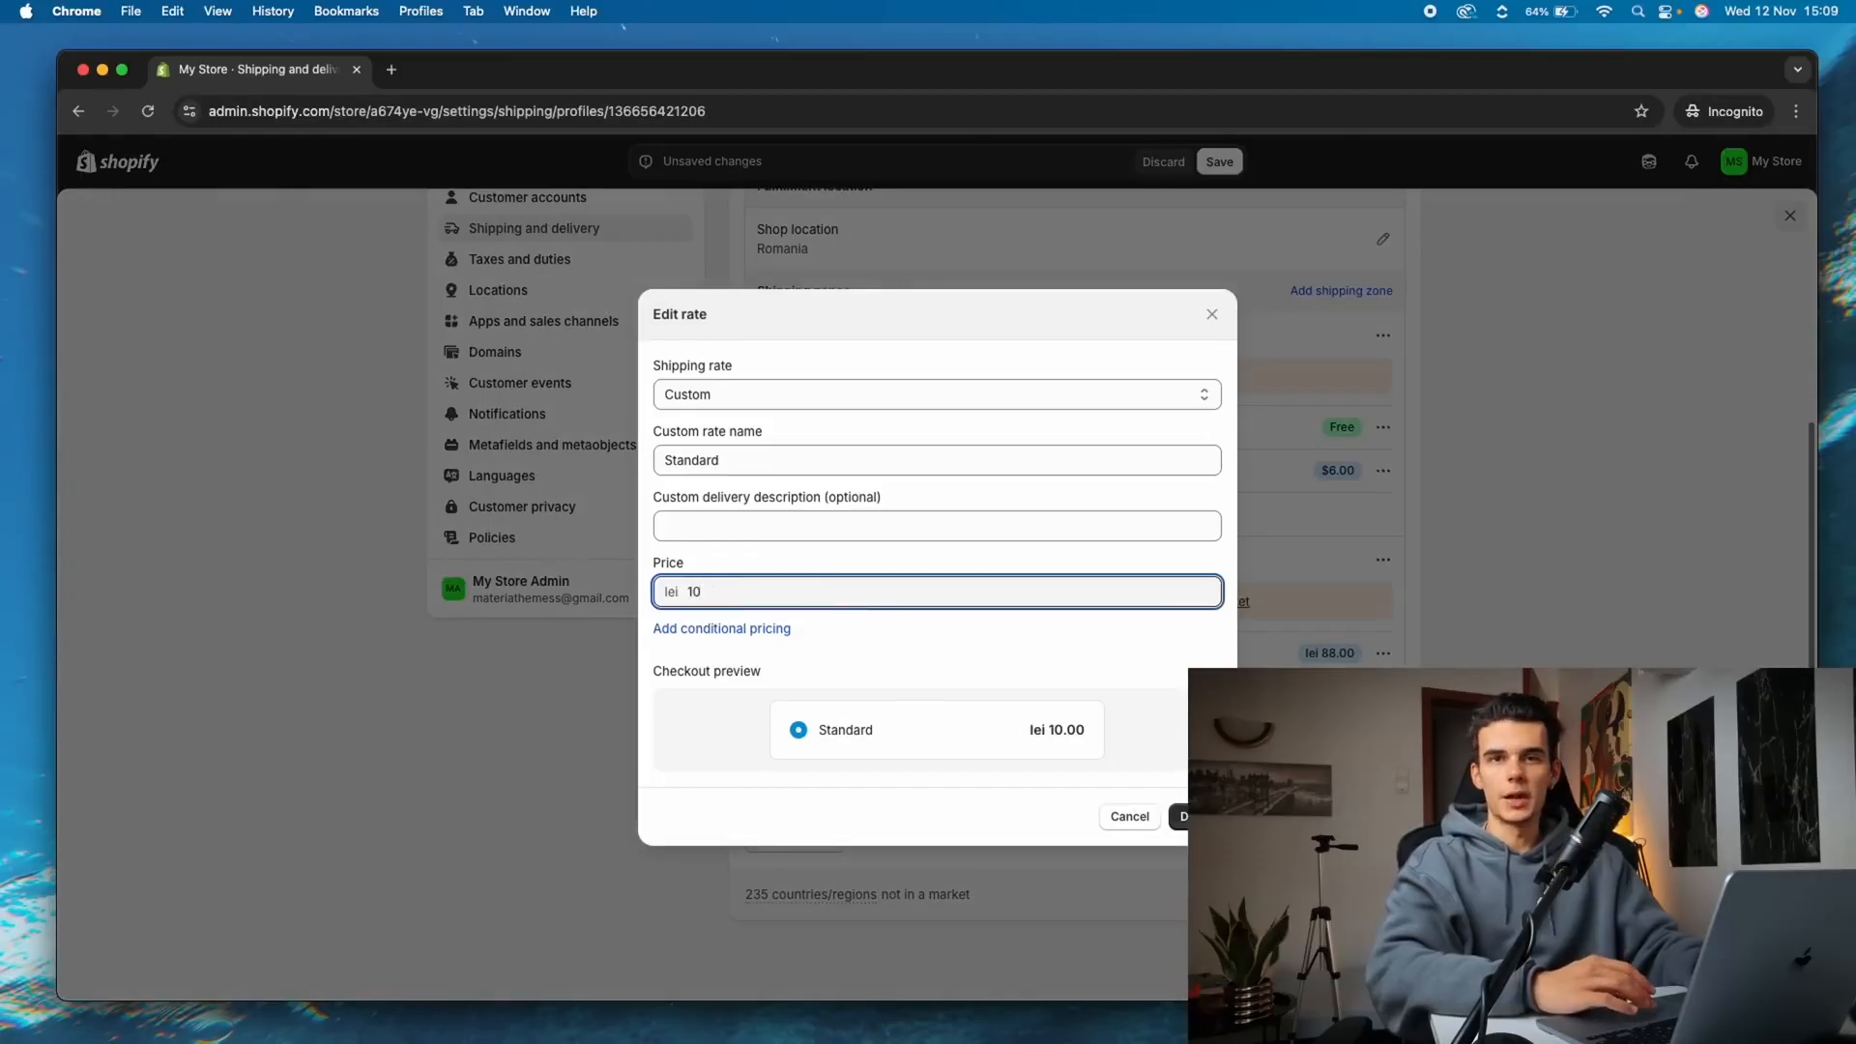
text(10)
click(928, 526)
click(869, 460)
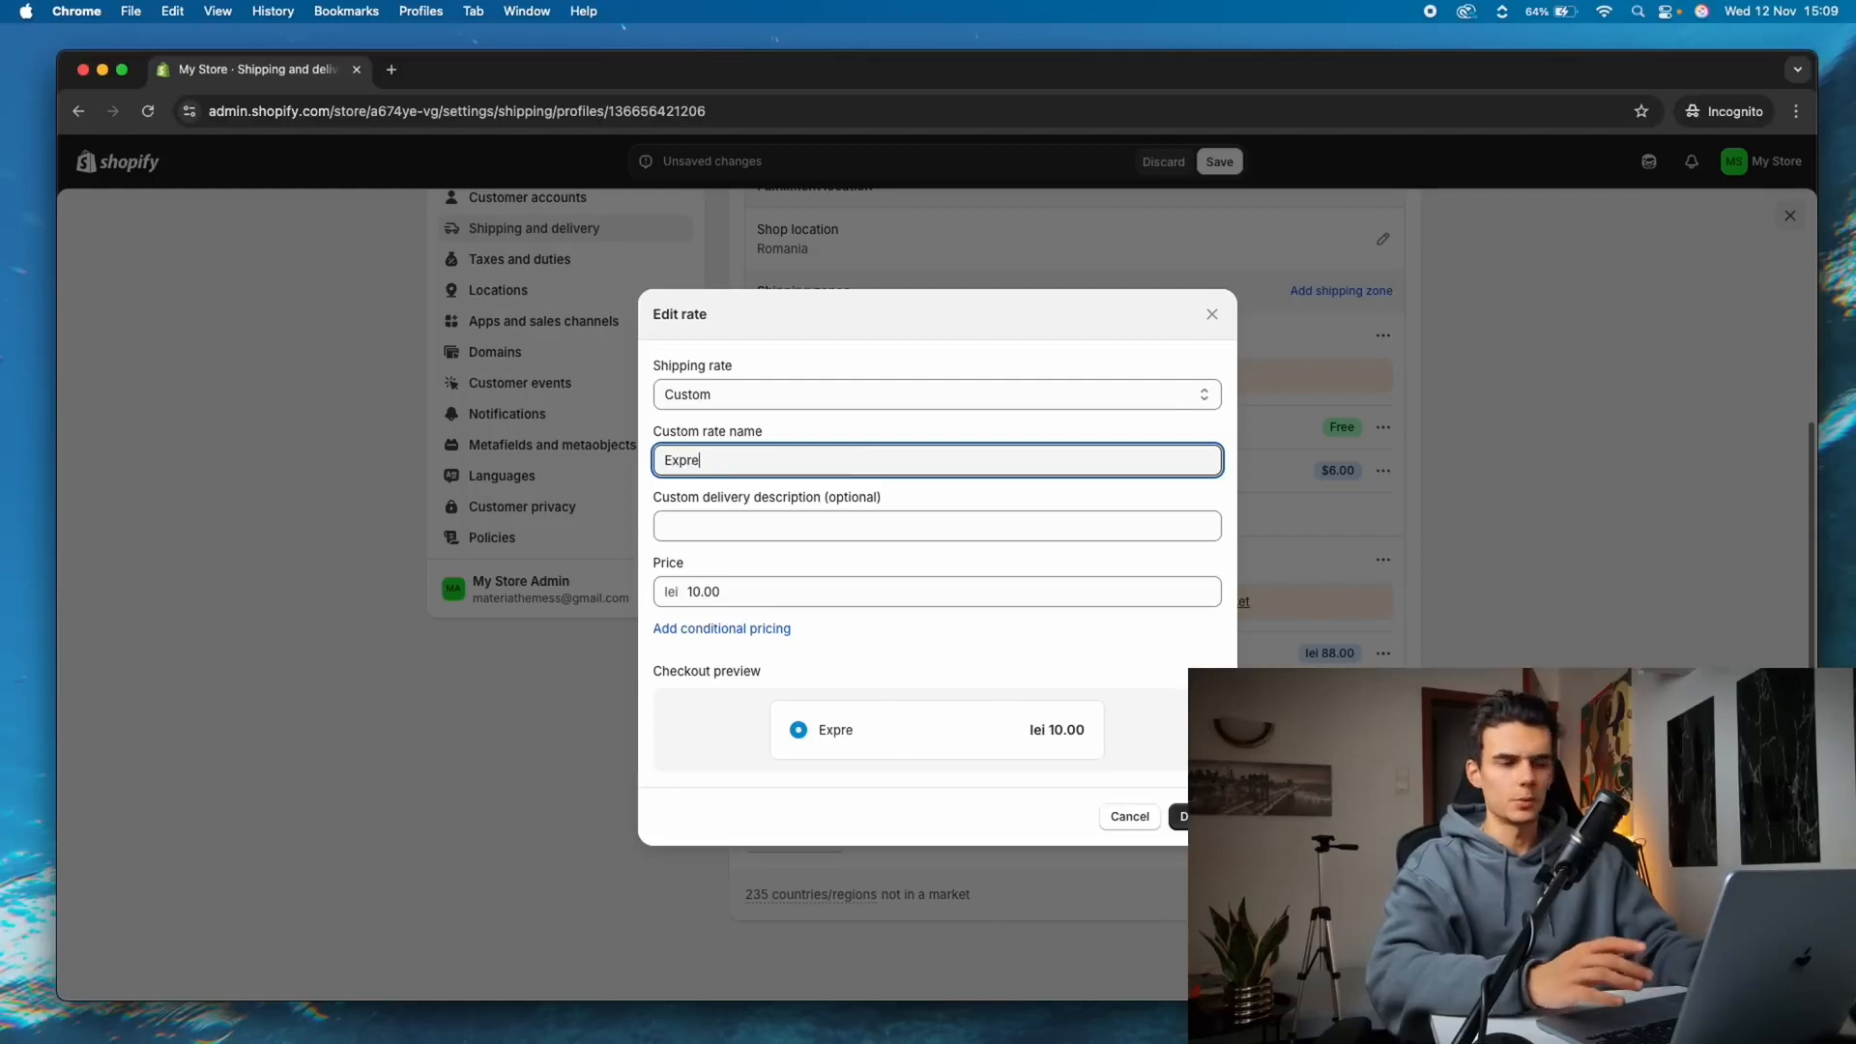
click(1179, 817)
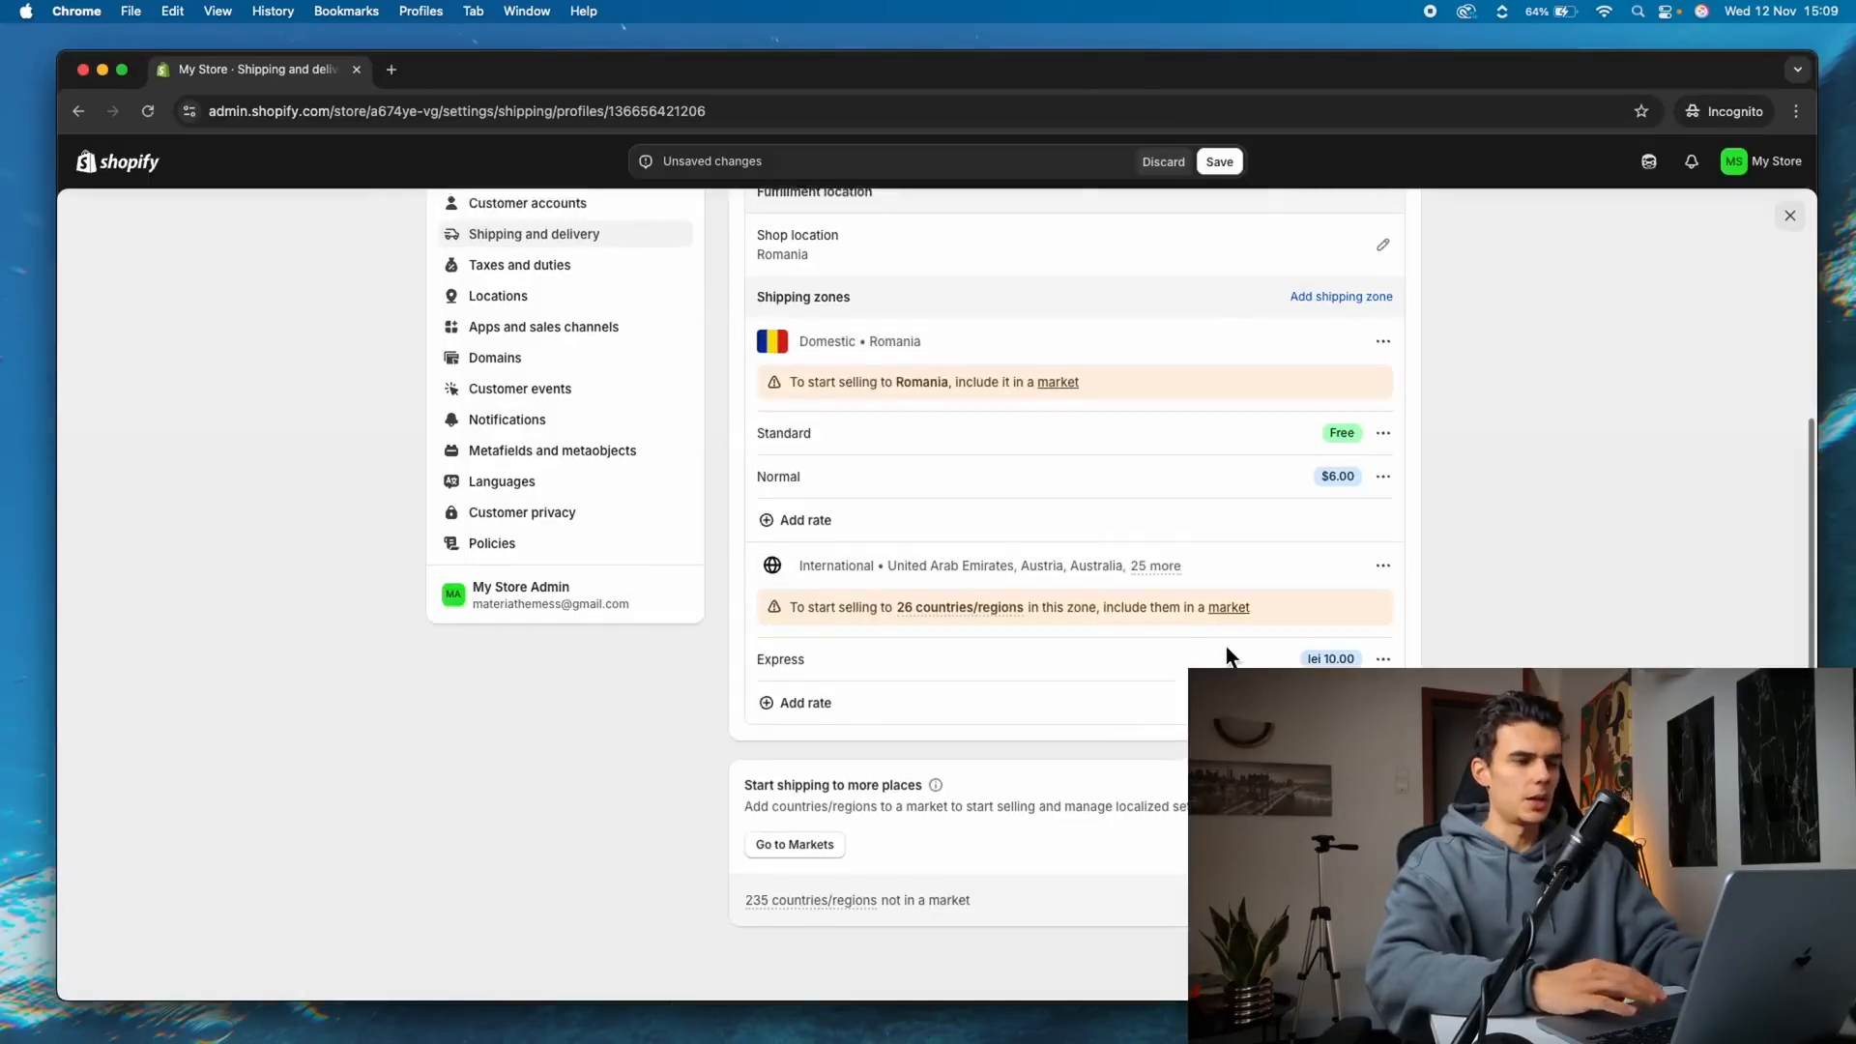
Save the shipping profile and open the store's general settings
scroll(1225, 645, up, 1)
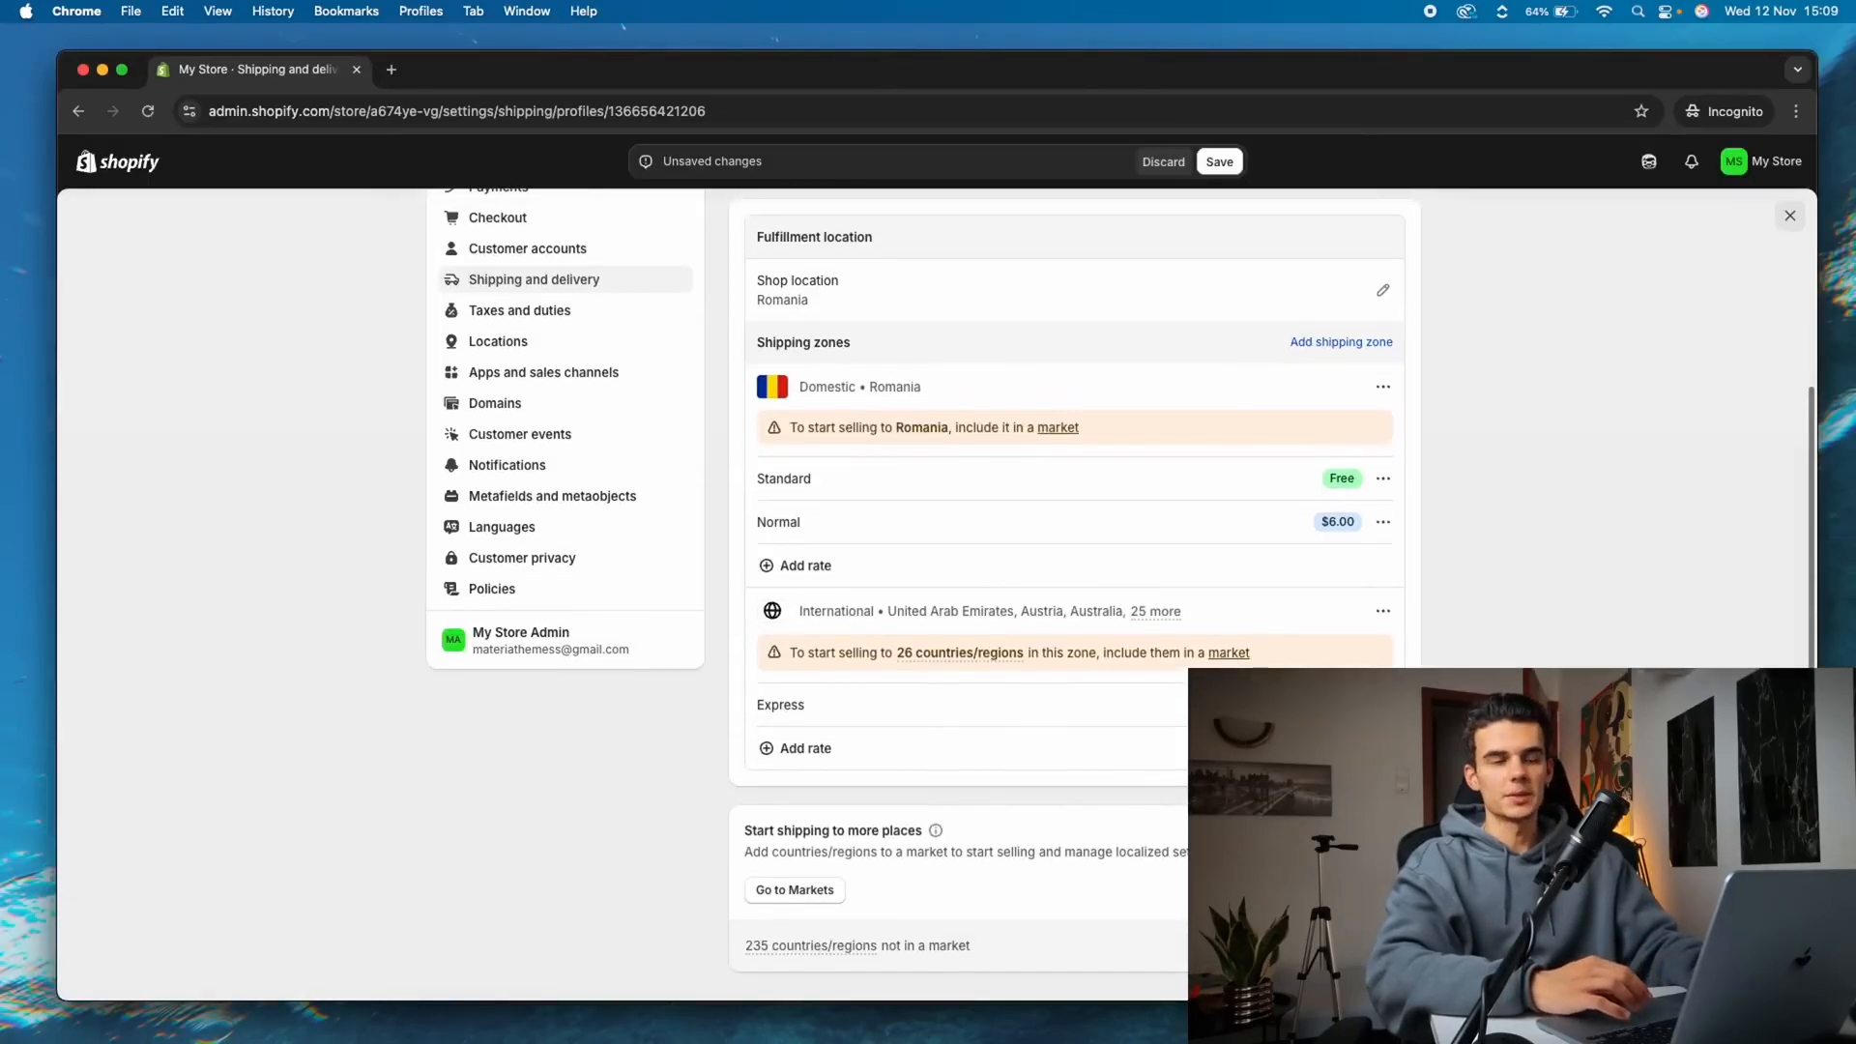
scroll(1233, 267, up, 3)
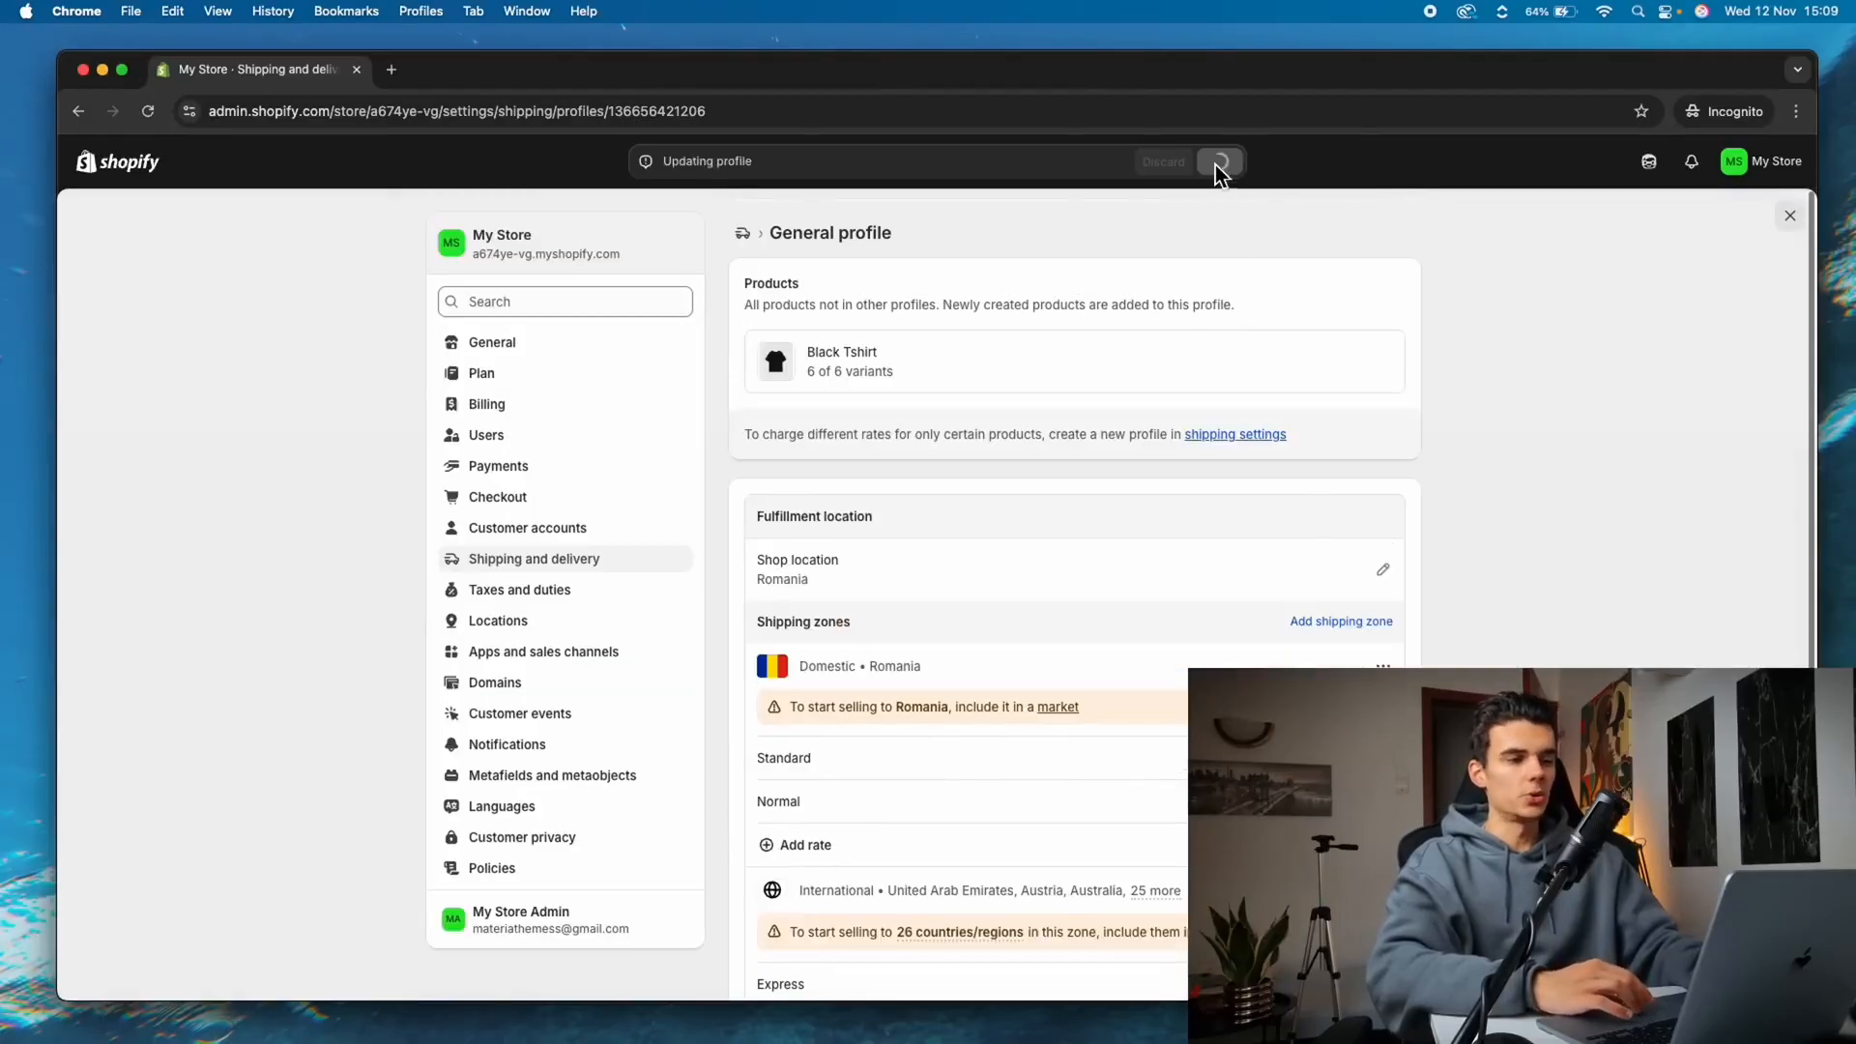
click(528, 356)
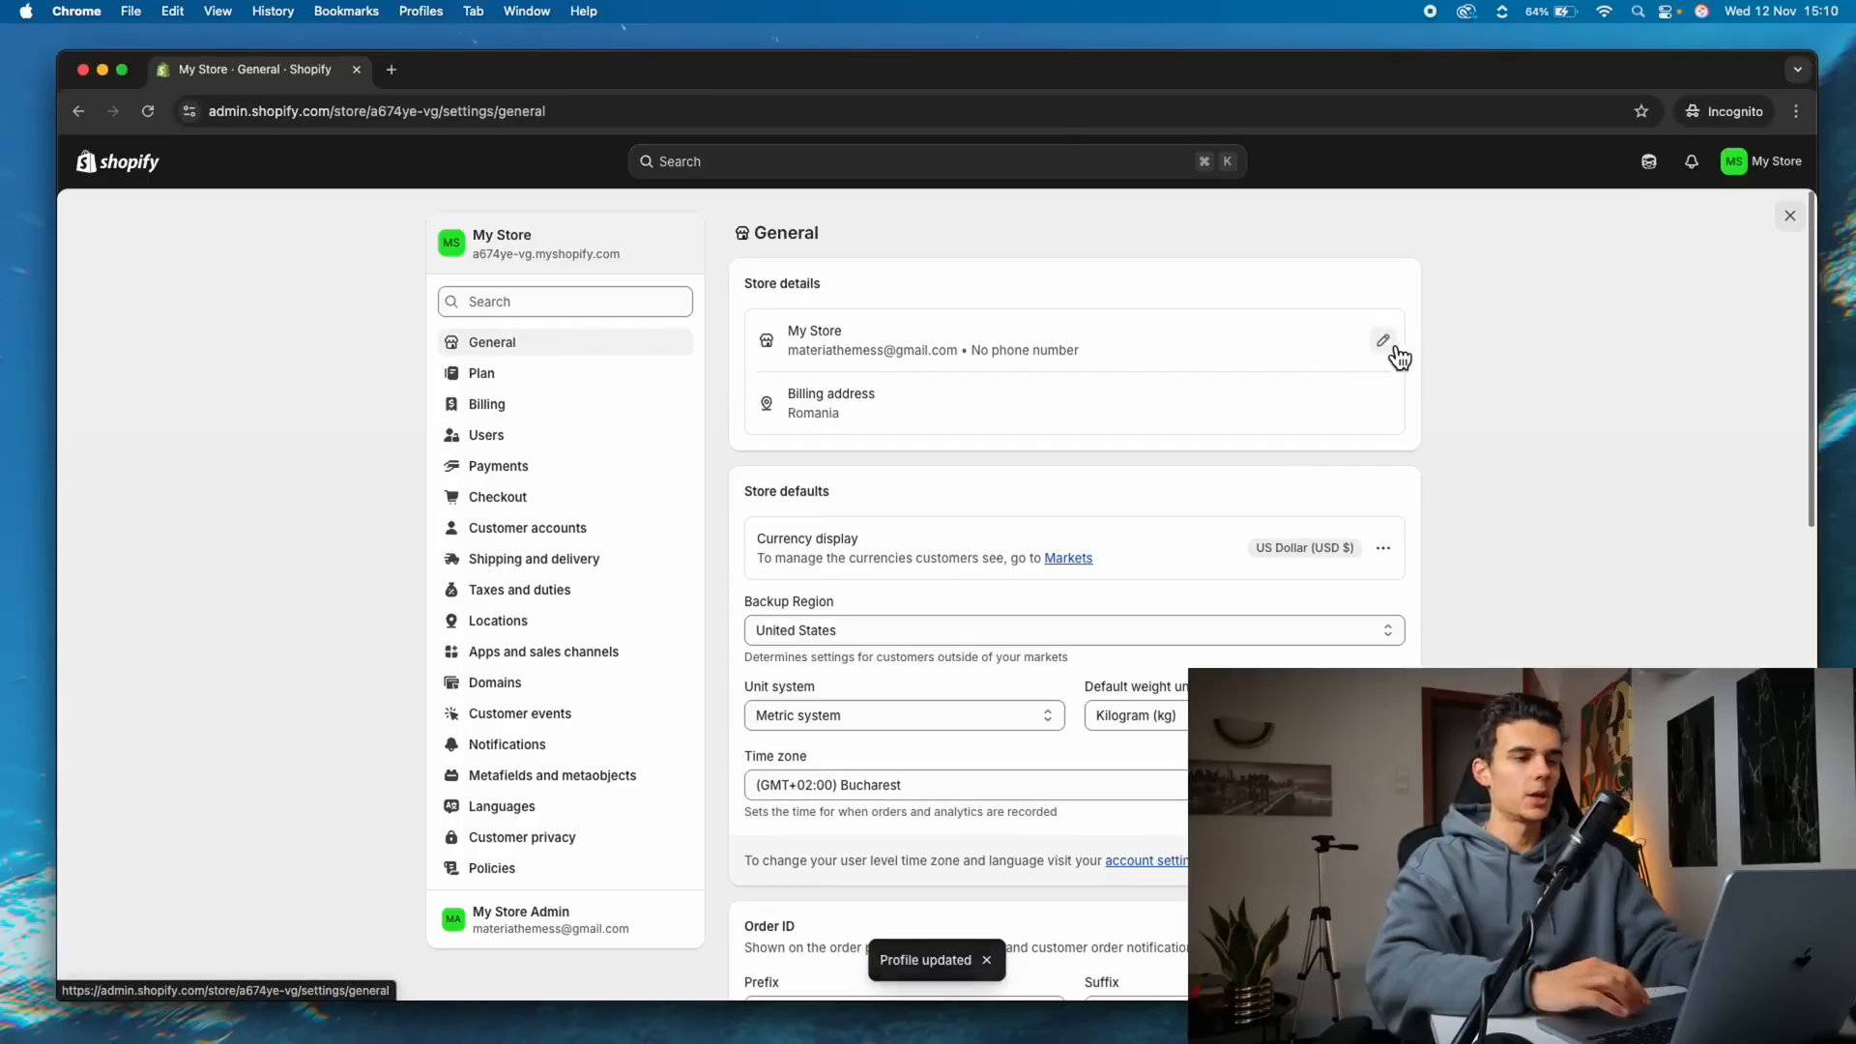
Rename the store to Materia in its store profile and save the change
click(1392, 344)
click(791, 502)
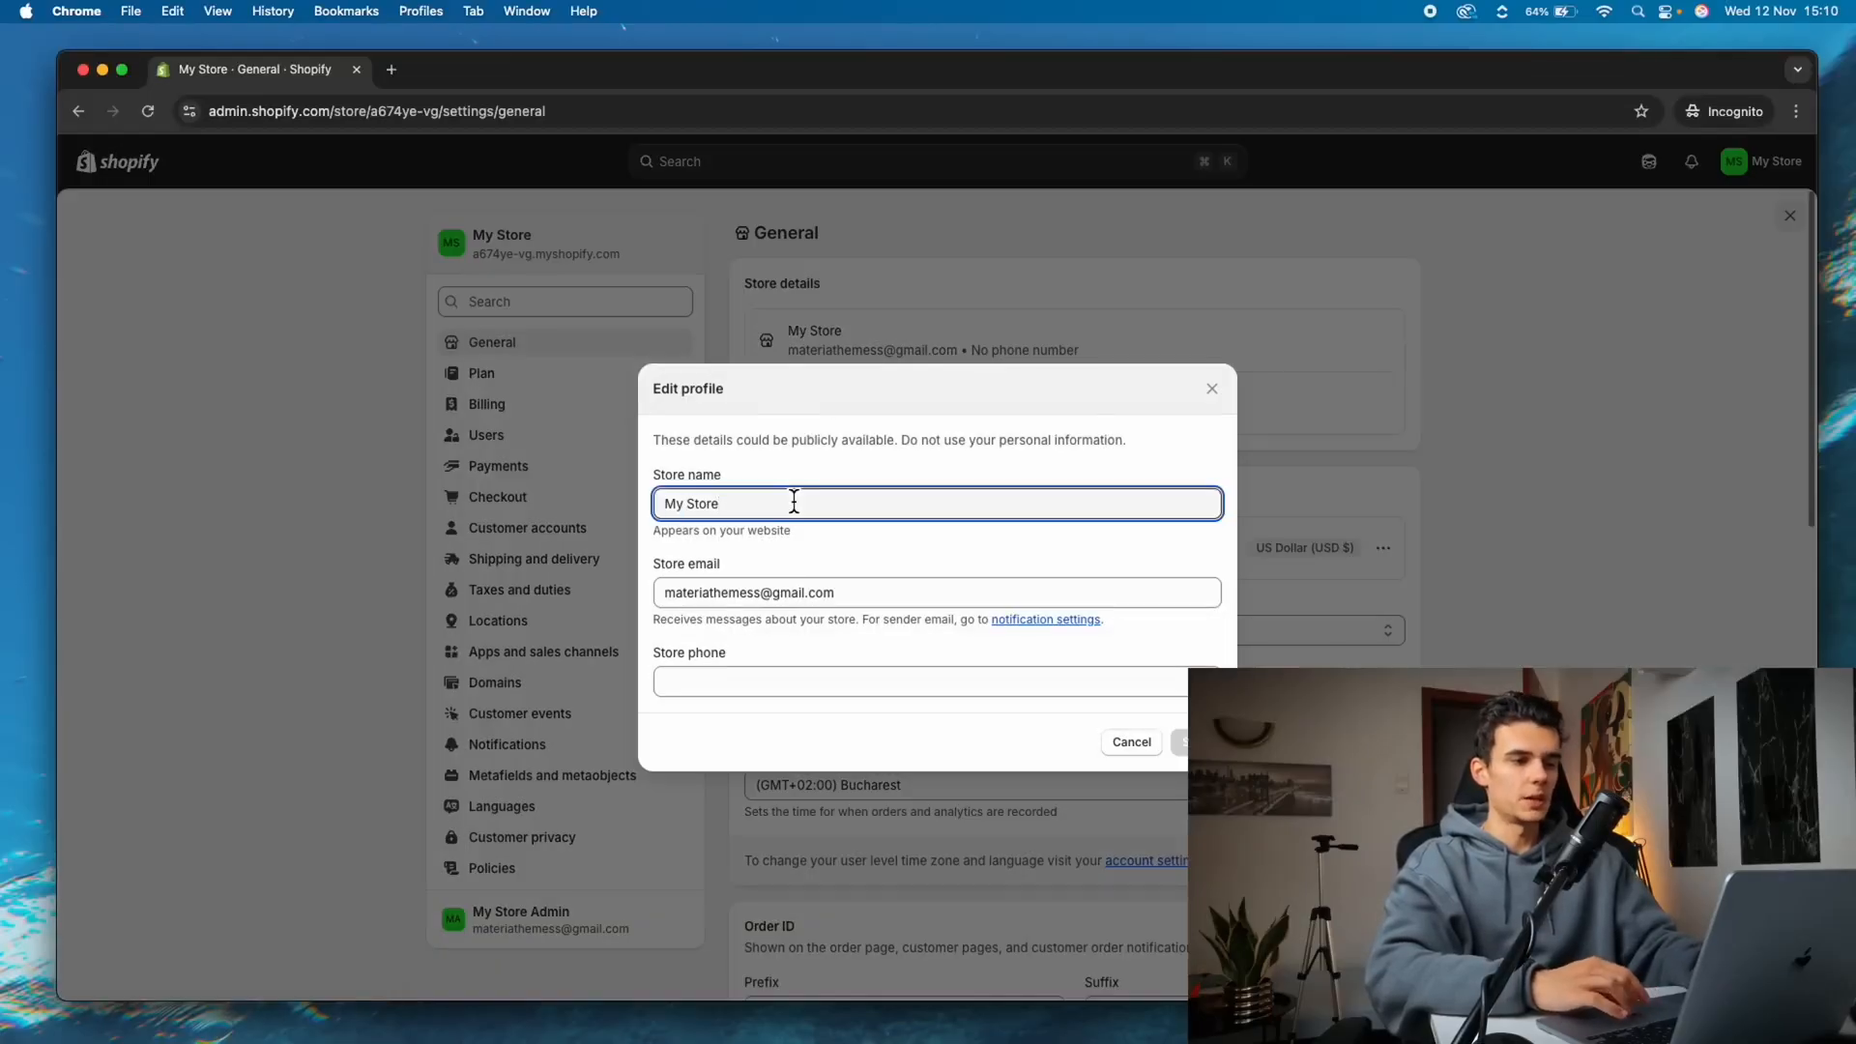
text(Materia)
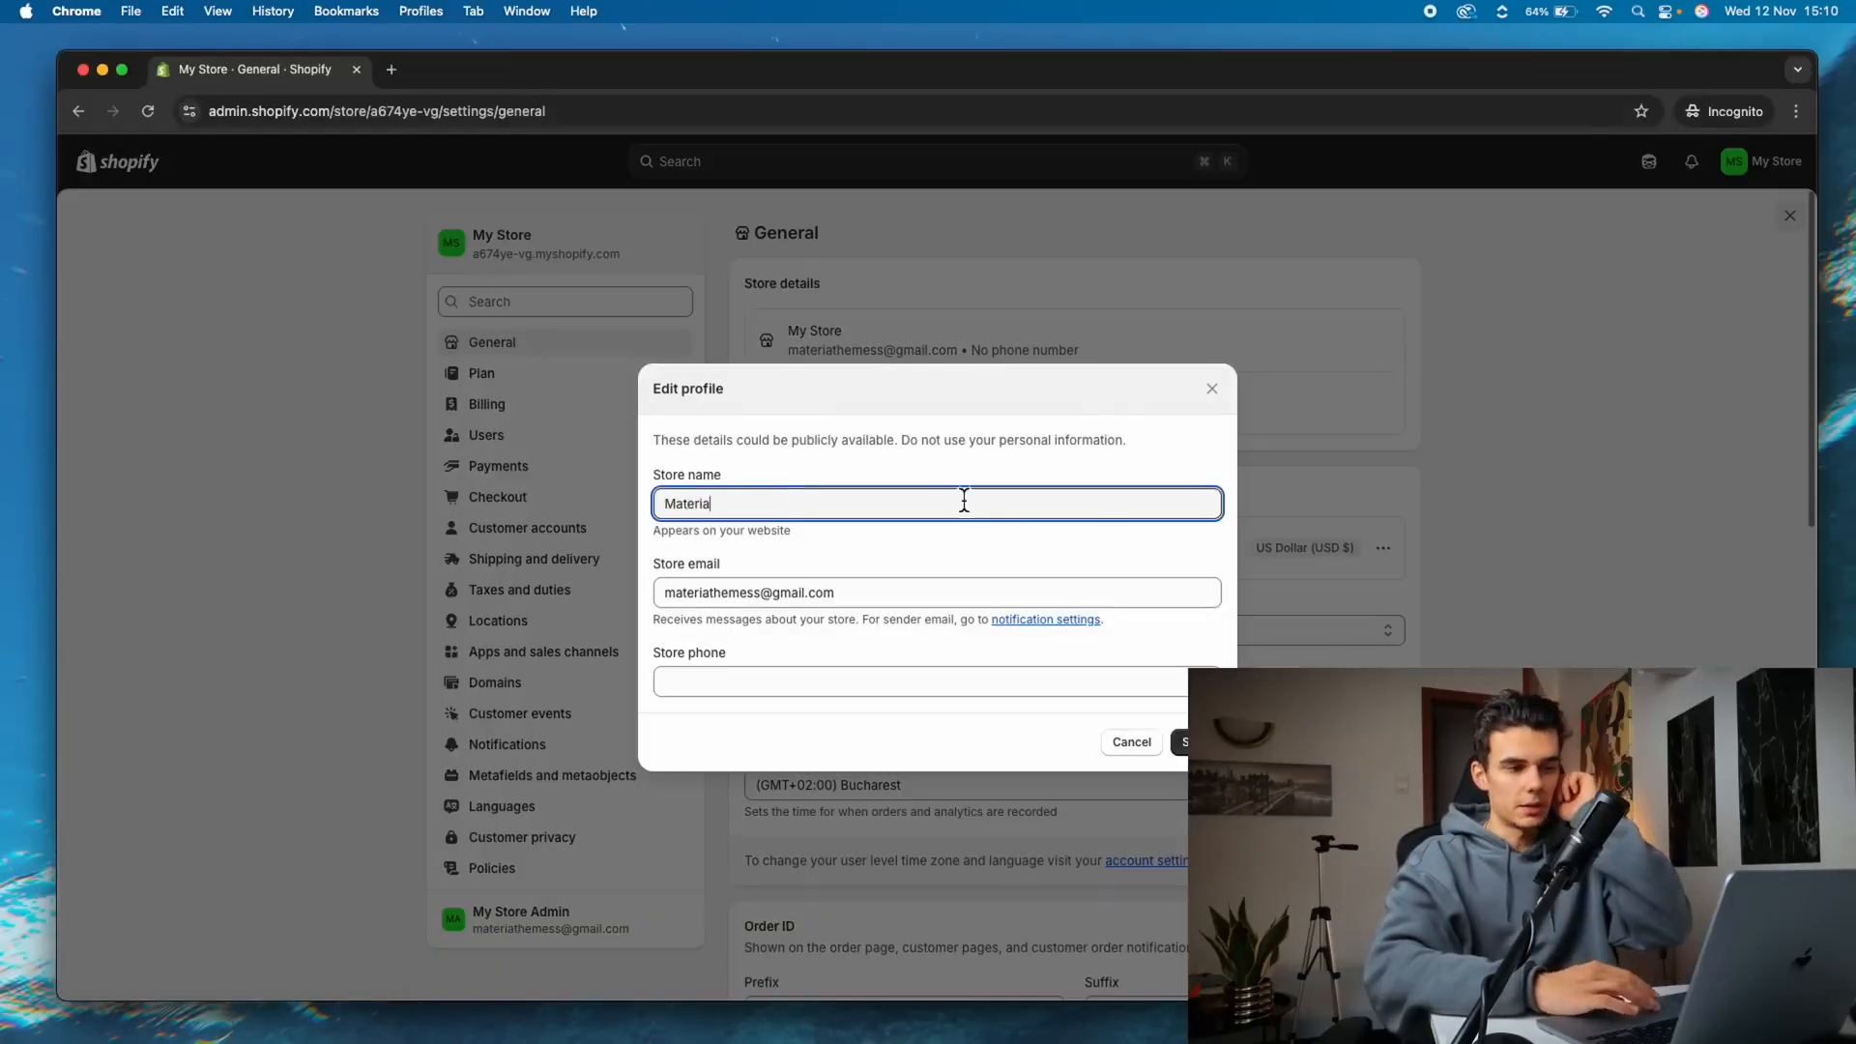
key(Return)
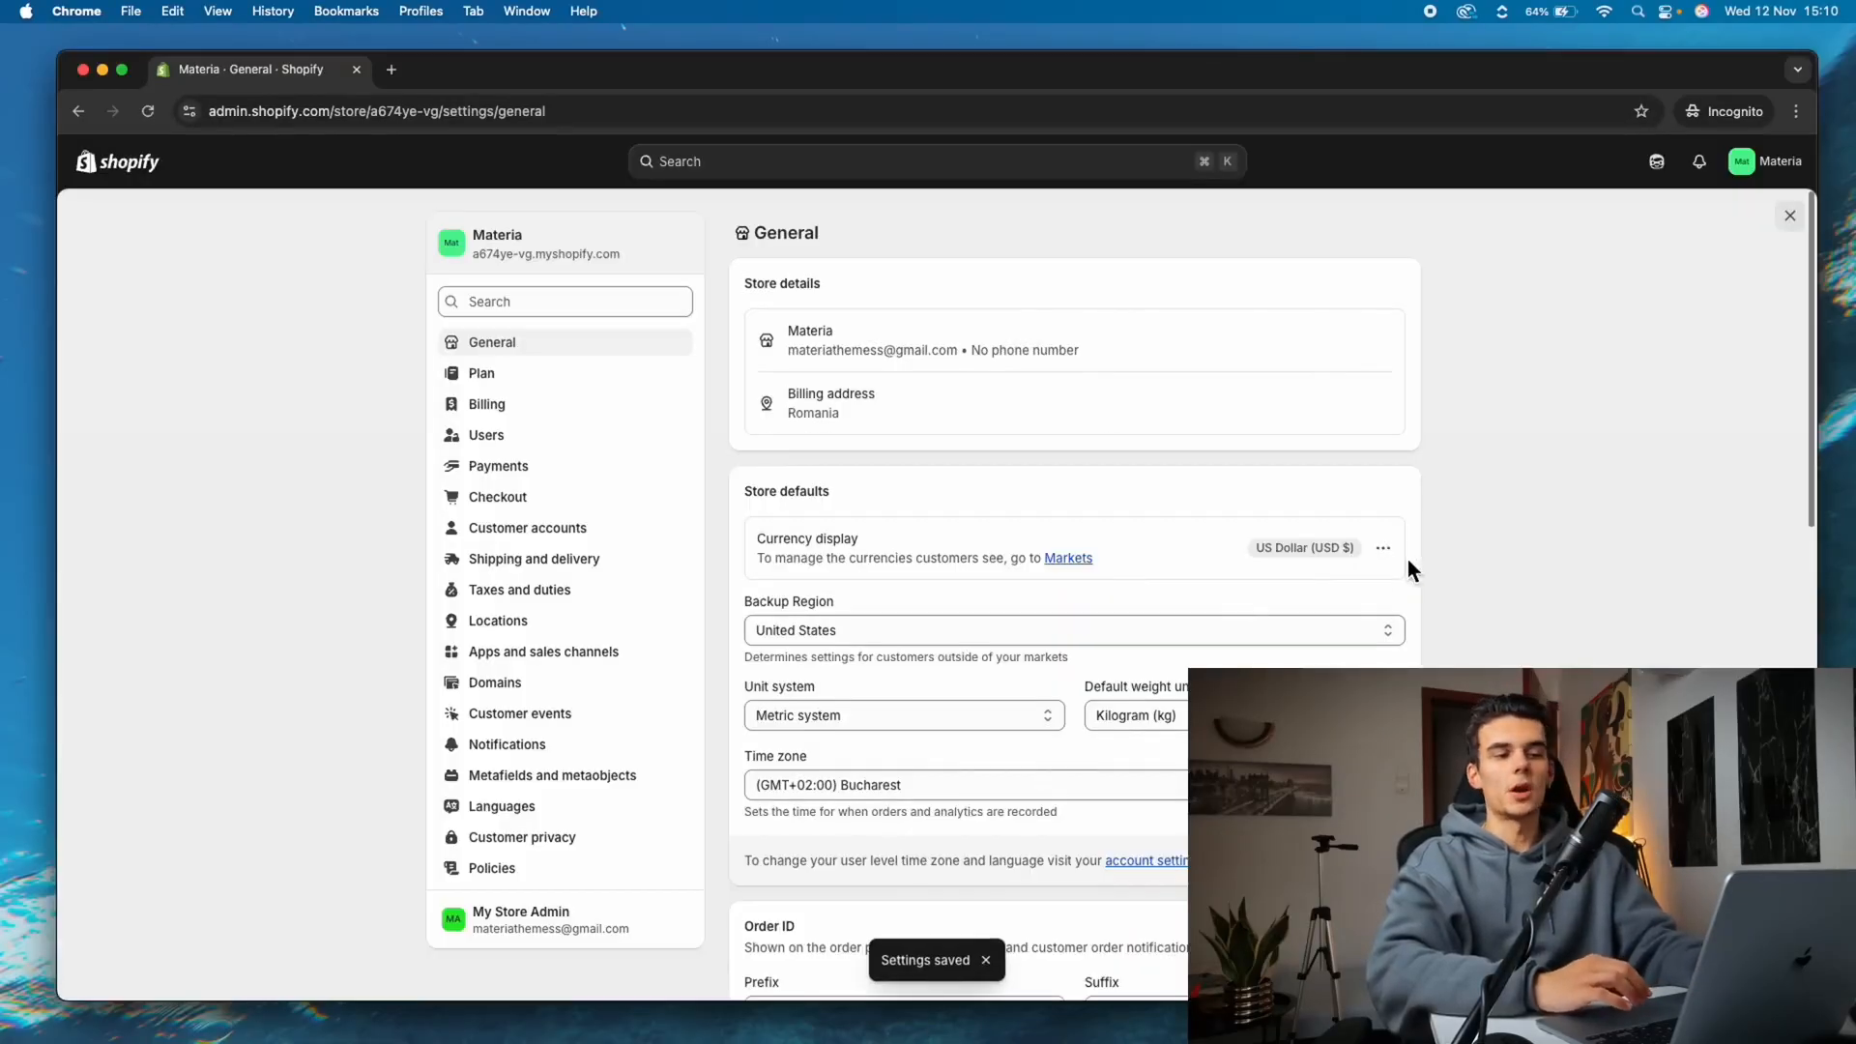
View the available store currencies, keep US Dollar (USD $) selected and leave without changing the currency
click(1383, 548)
click(1285, 589)
click(967, 494)
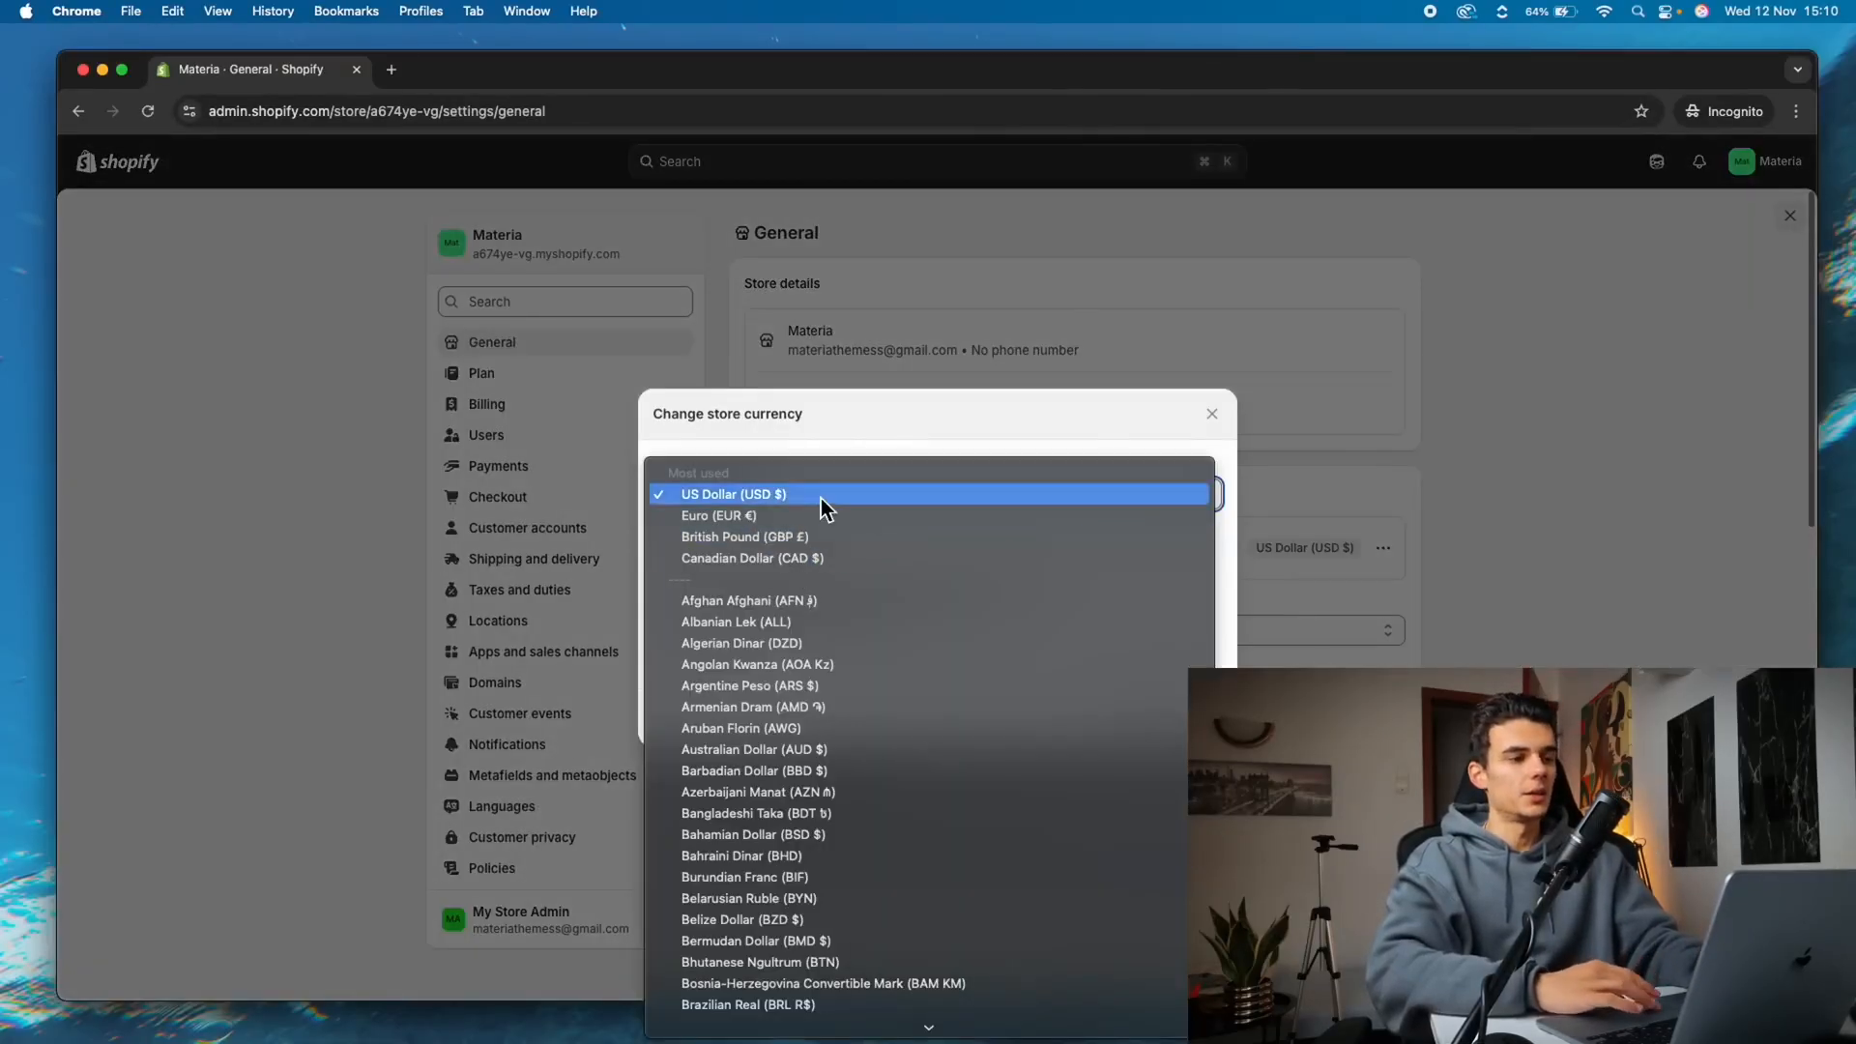
click(794, 491)
click(1127, 720)
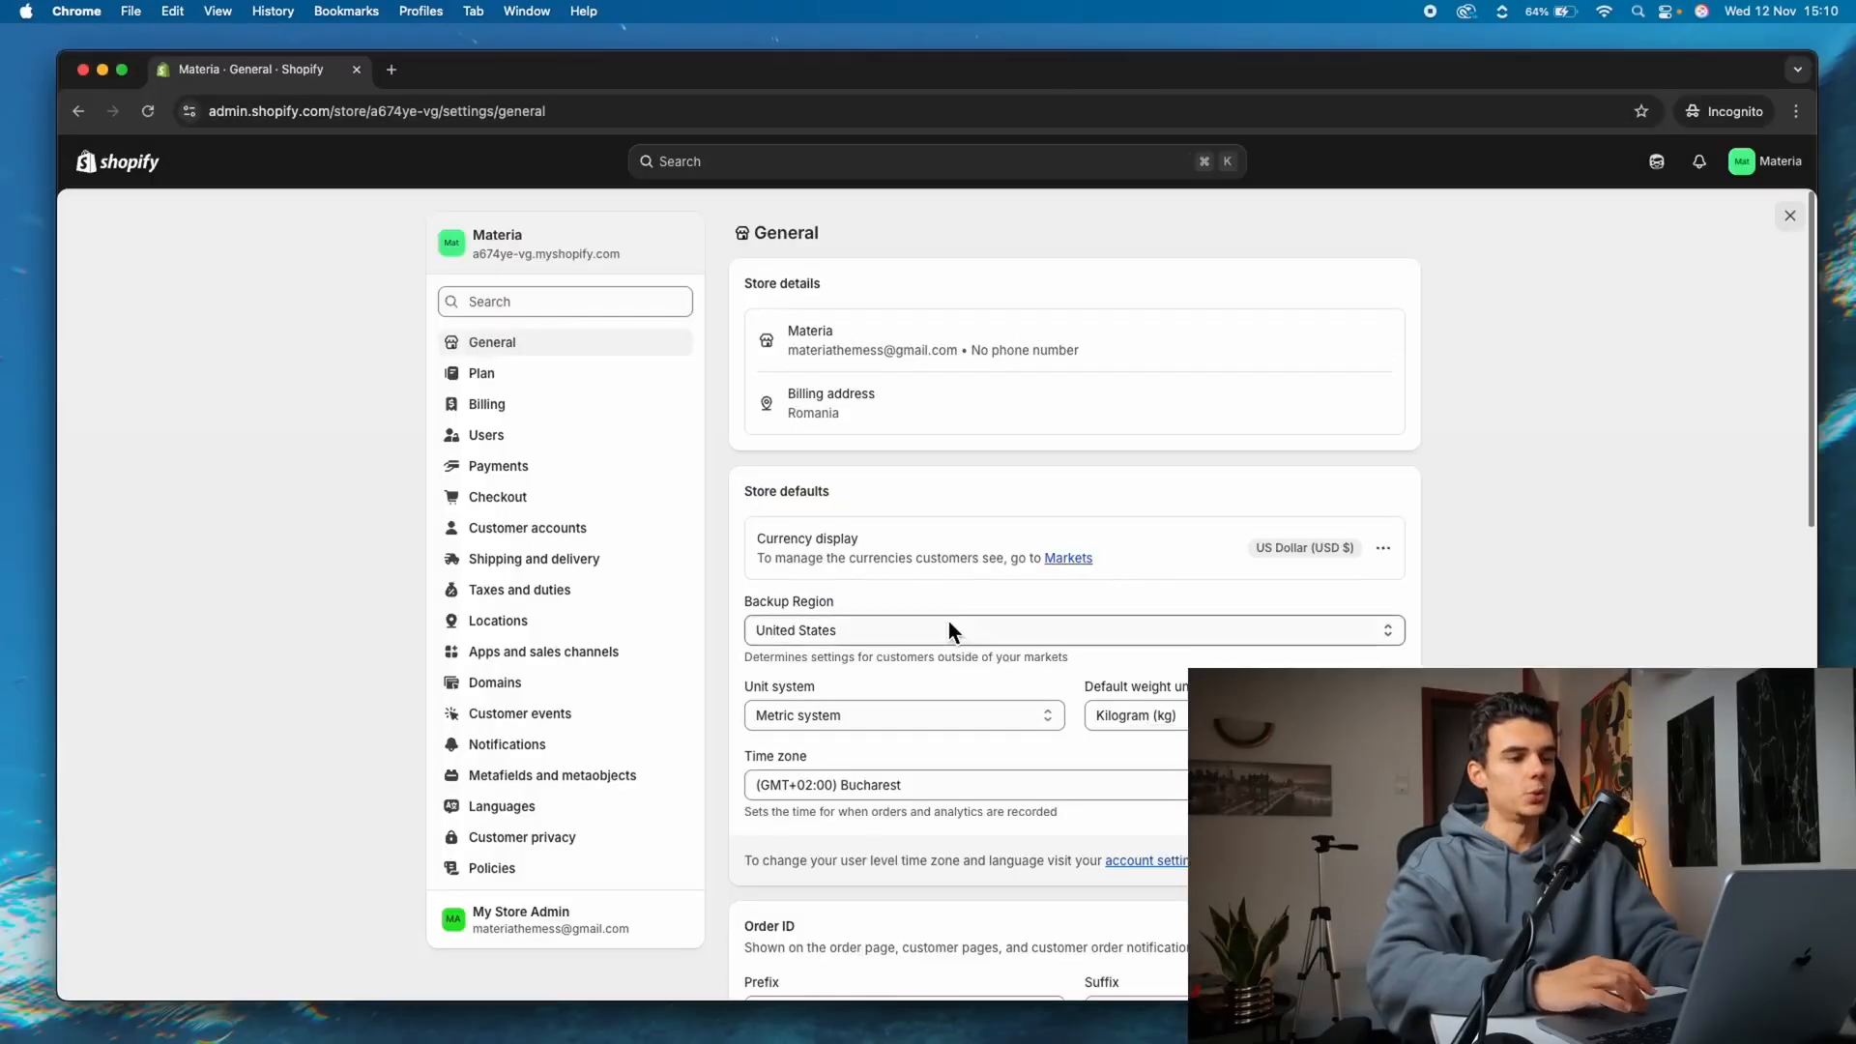
Review the store's billing settings and billing profile, and follow the link to the plan settings
click(560, 405)
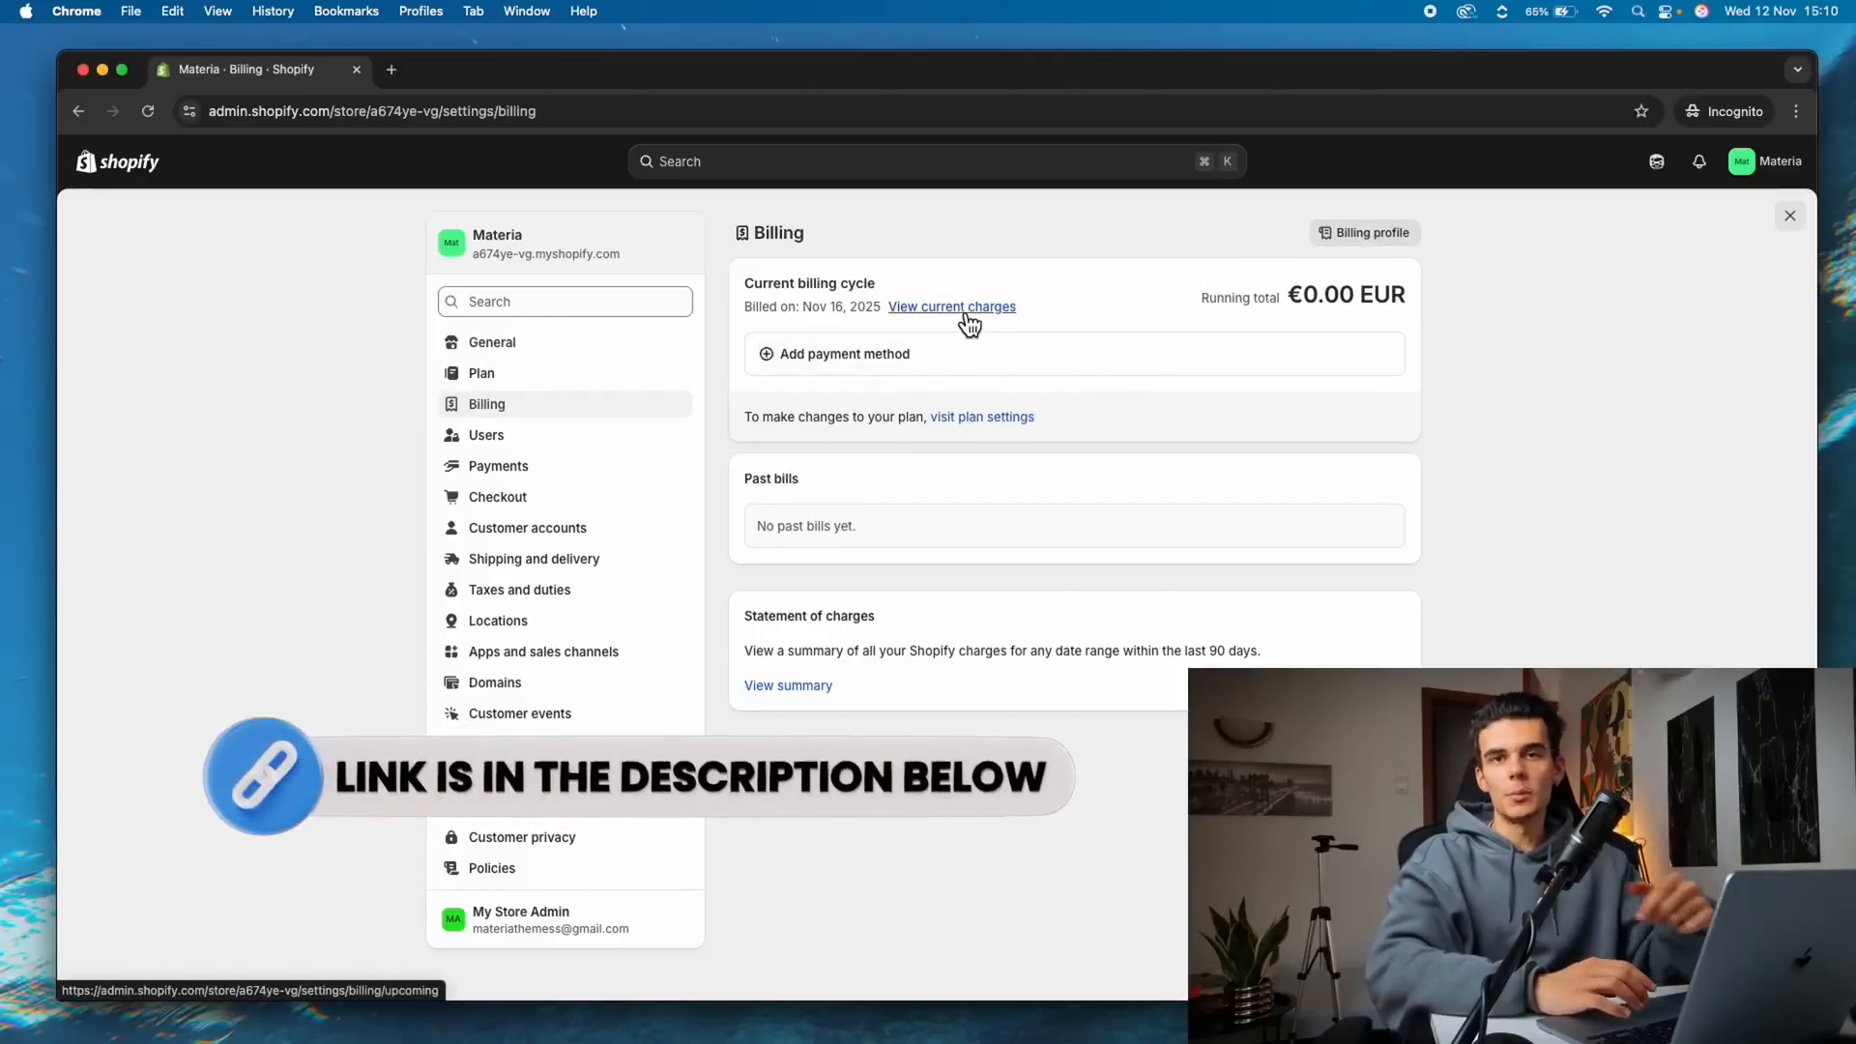
click(1364, 235)
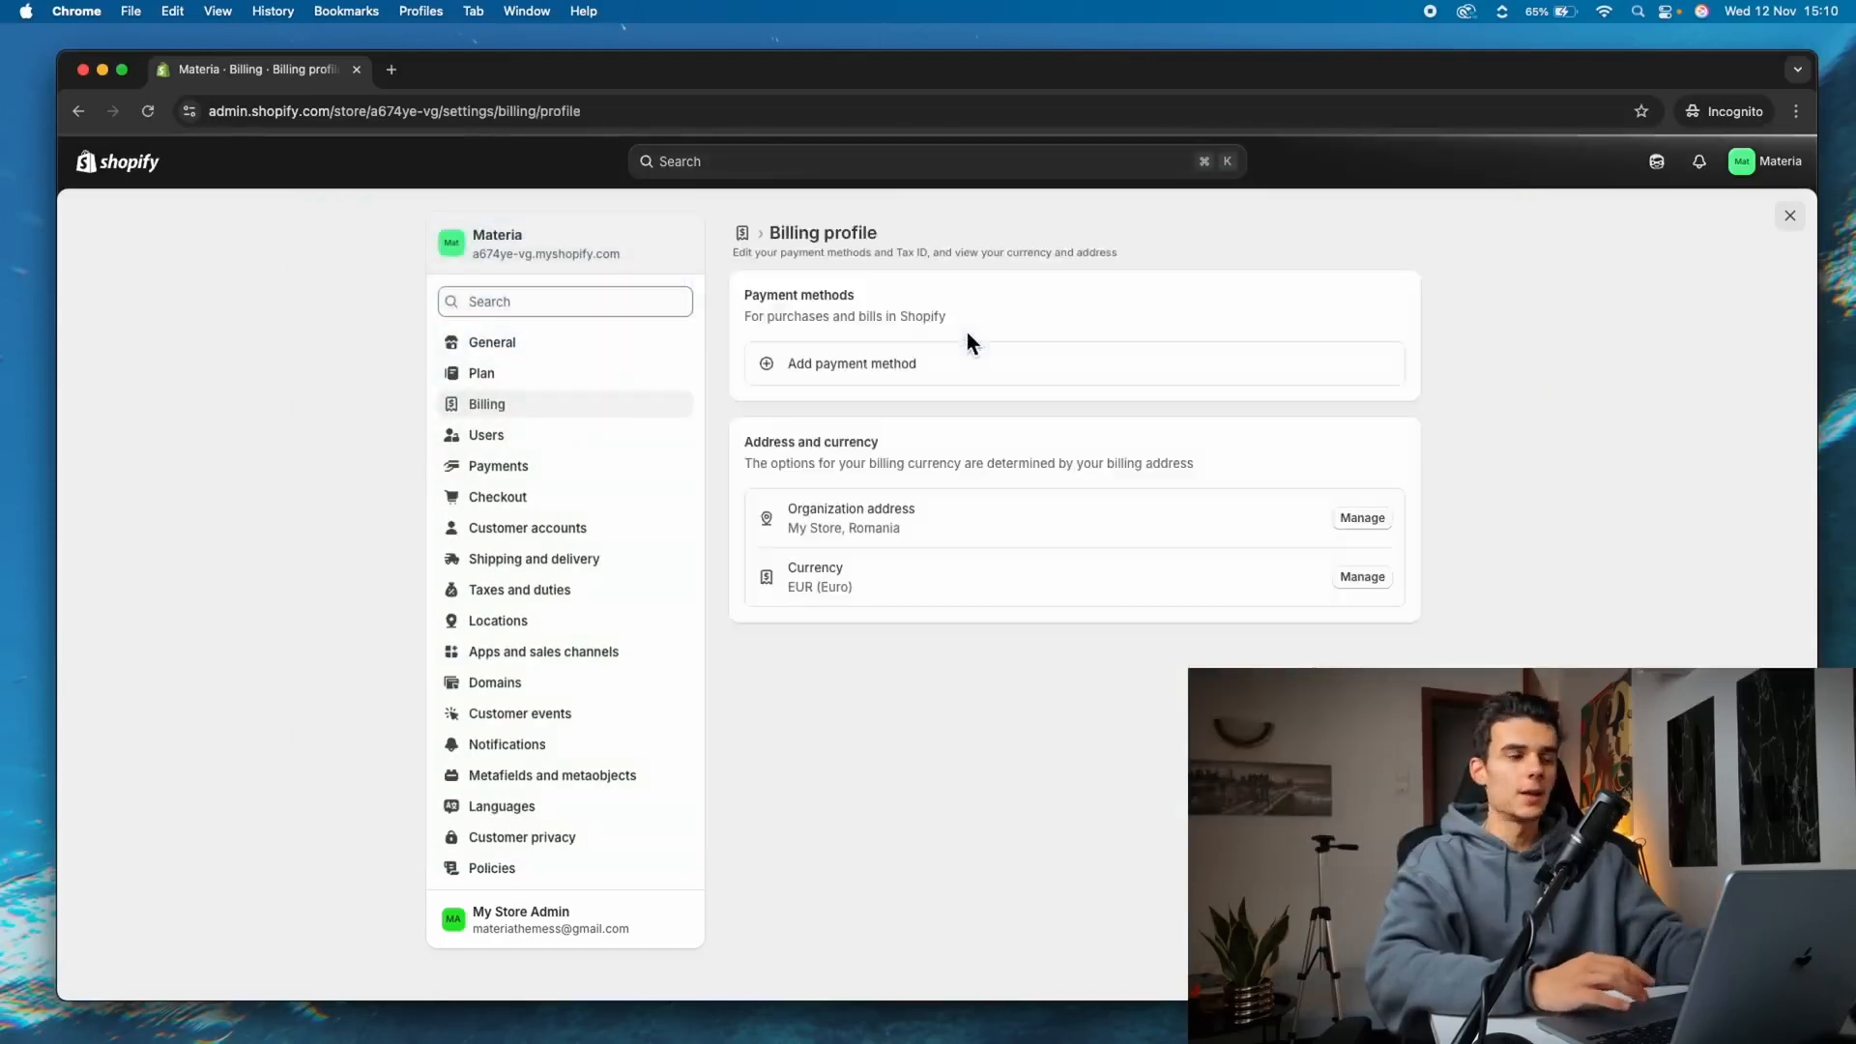
click(742, 233)
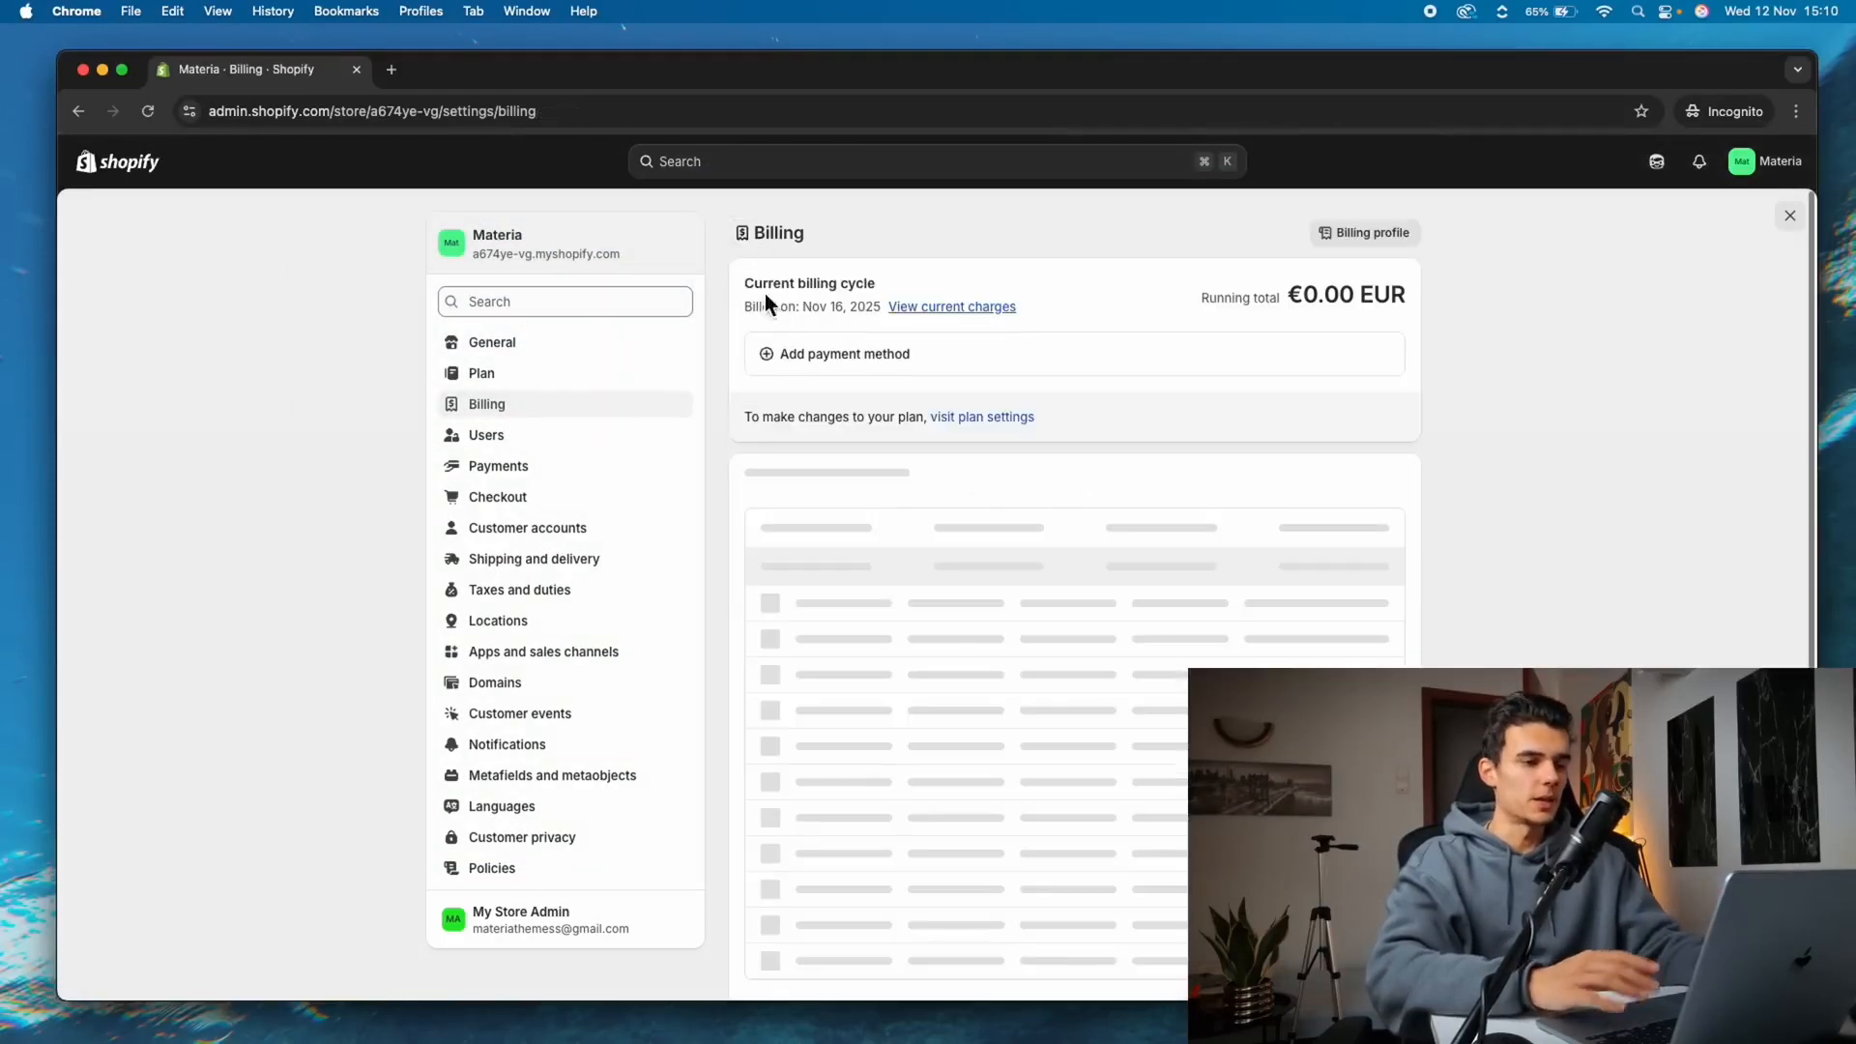
click(1017, 420)
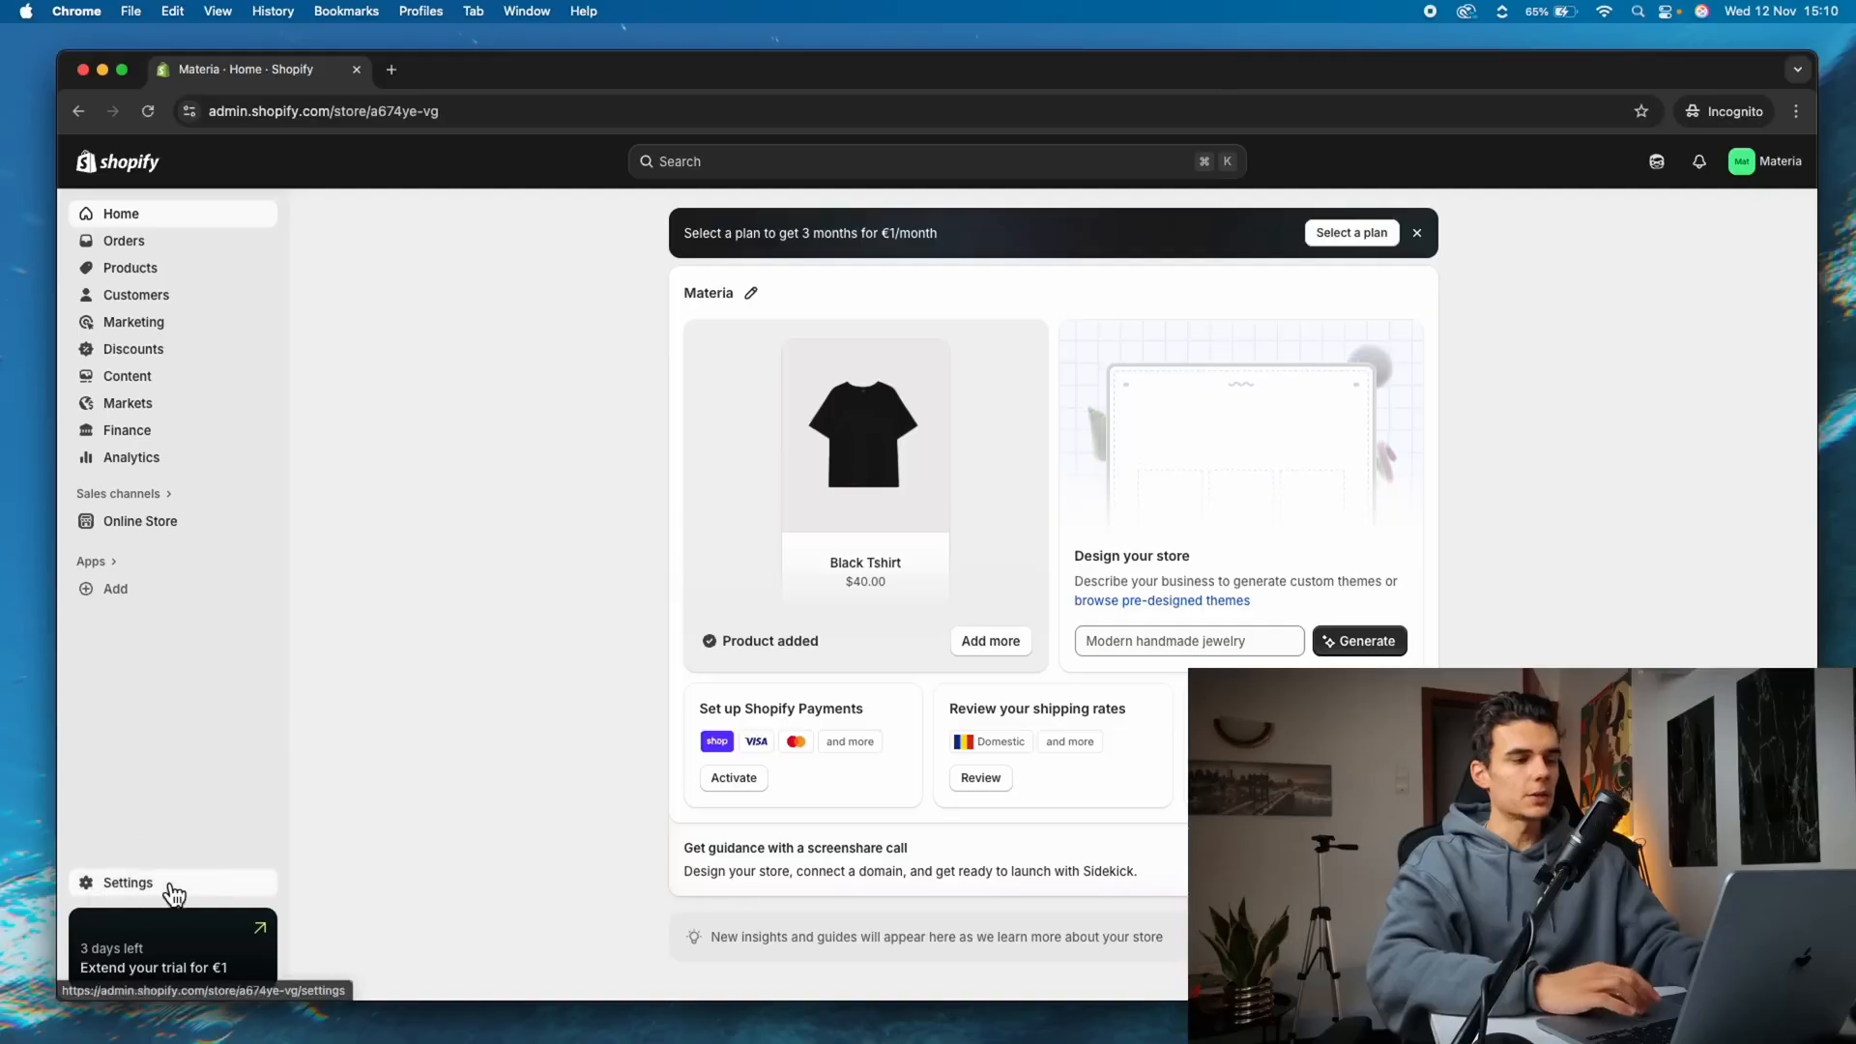
Return to the store settings, open the policies and read through the automated privacy policy
click(172, 889)
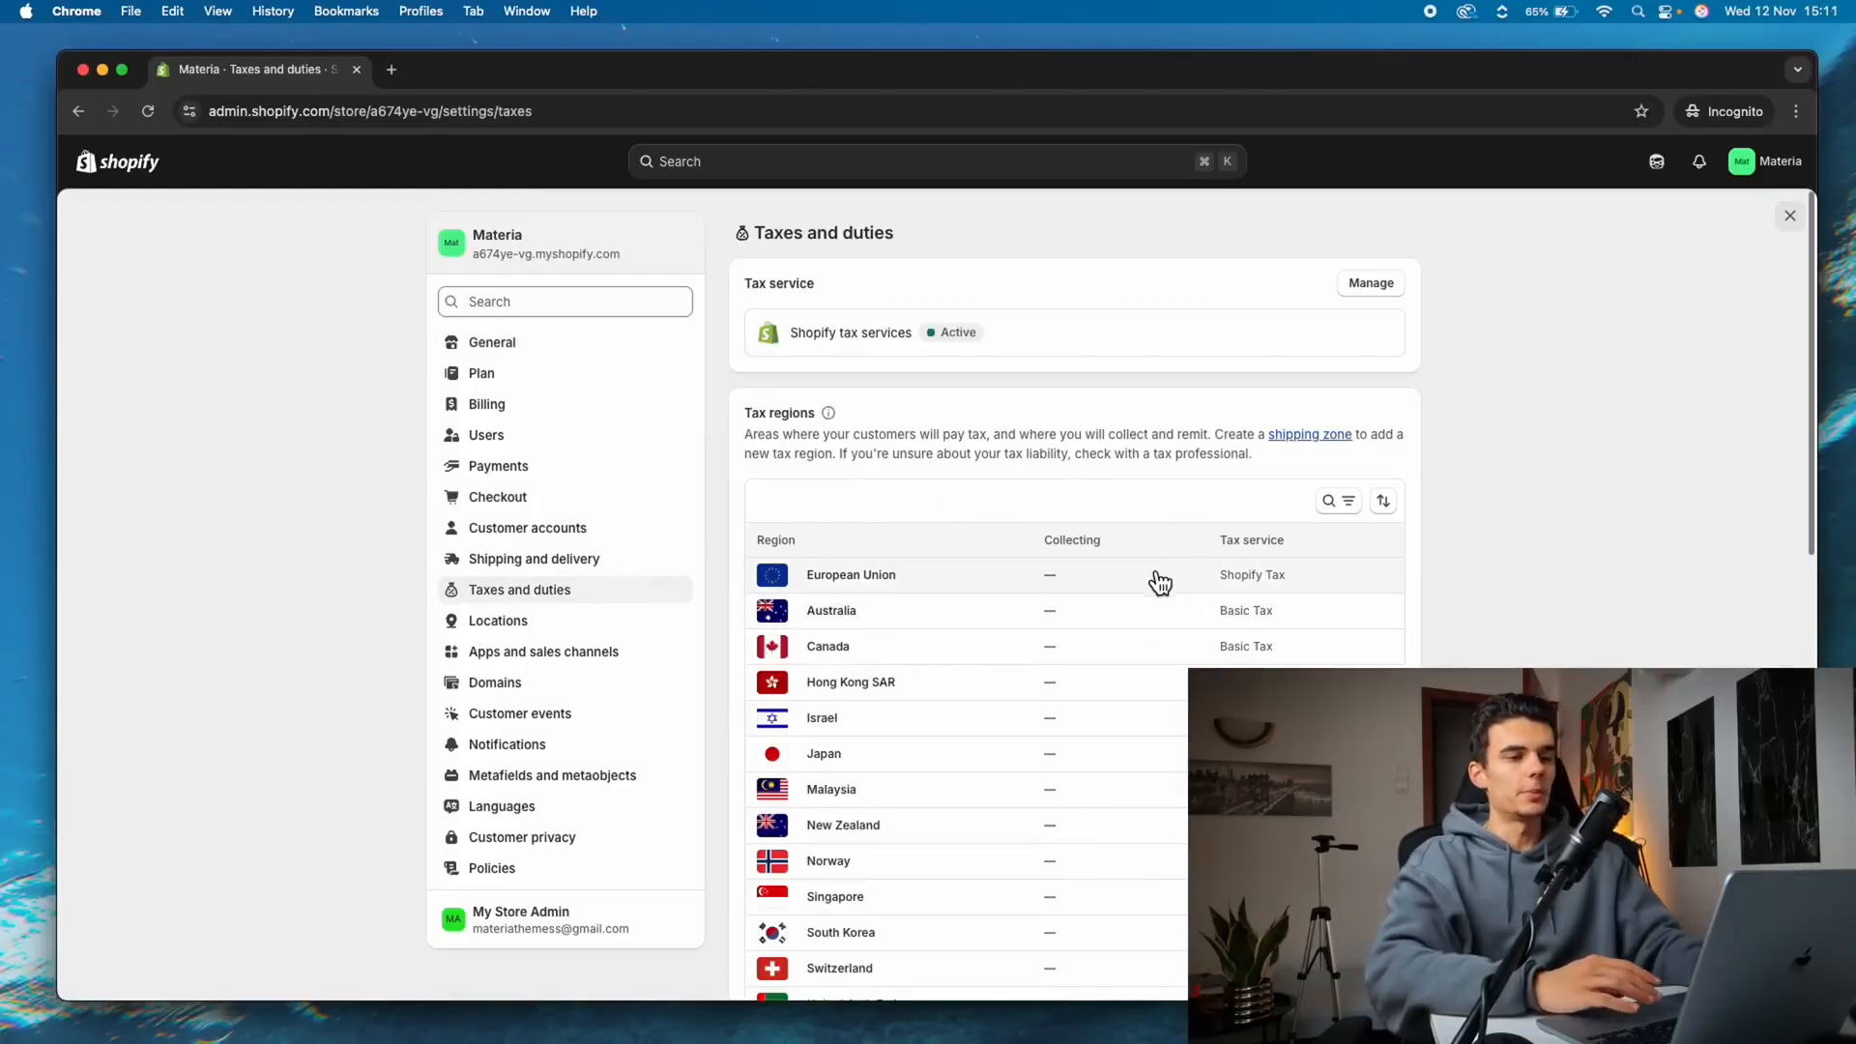
click(587, 875)
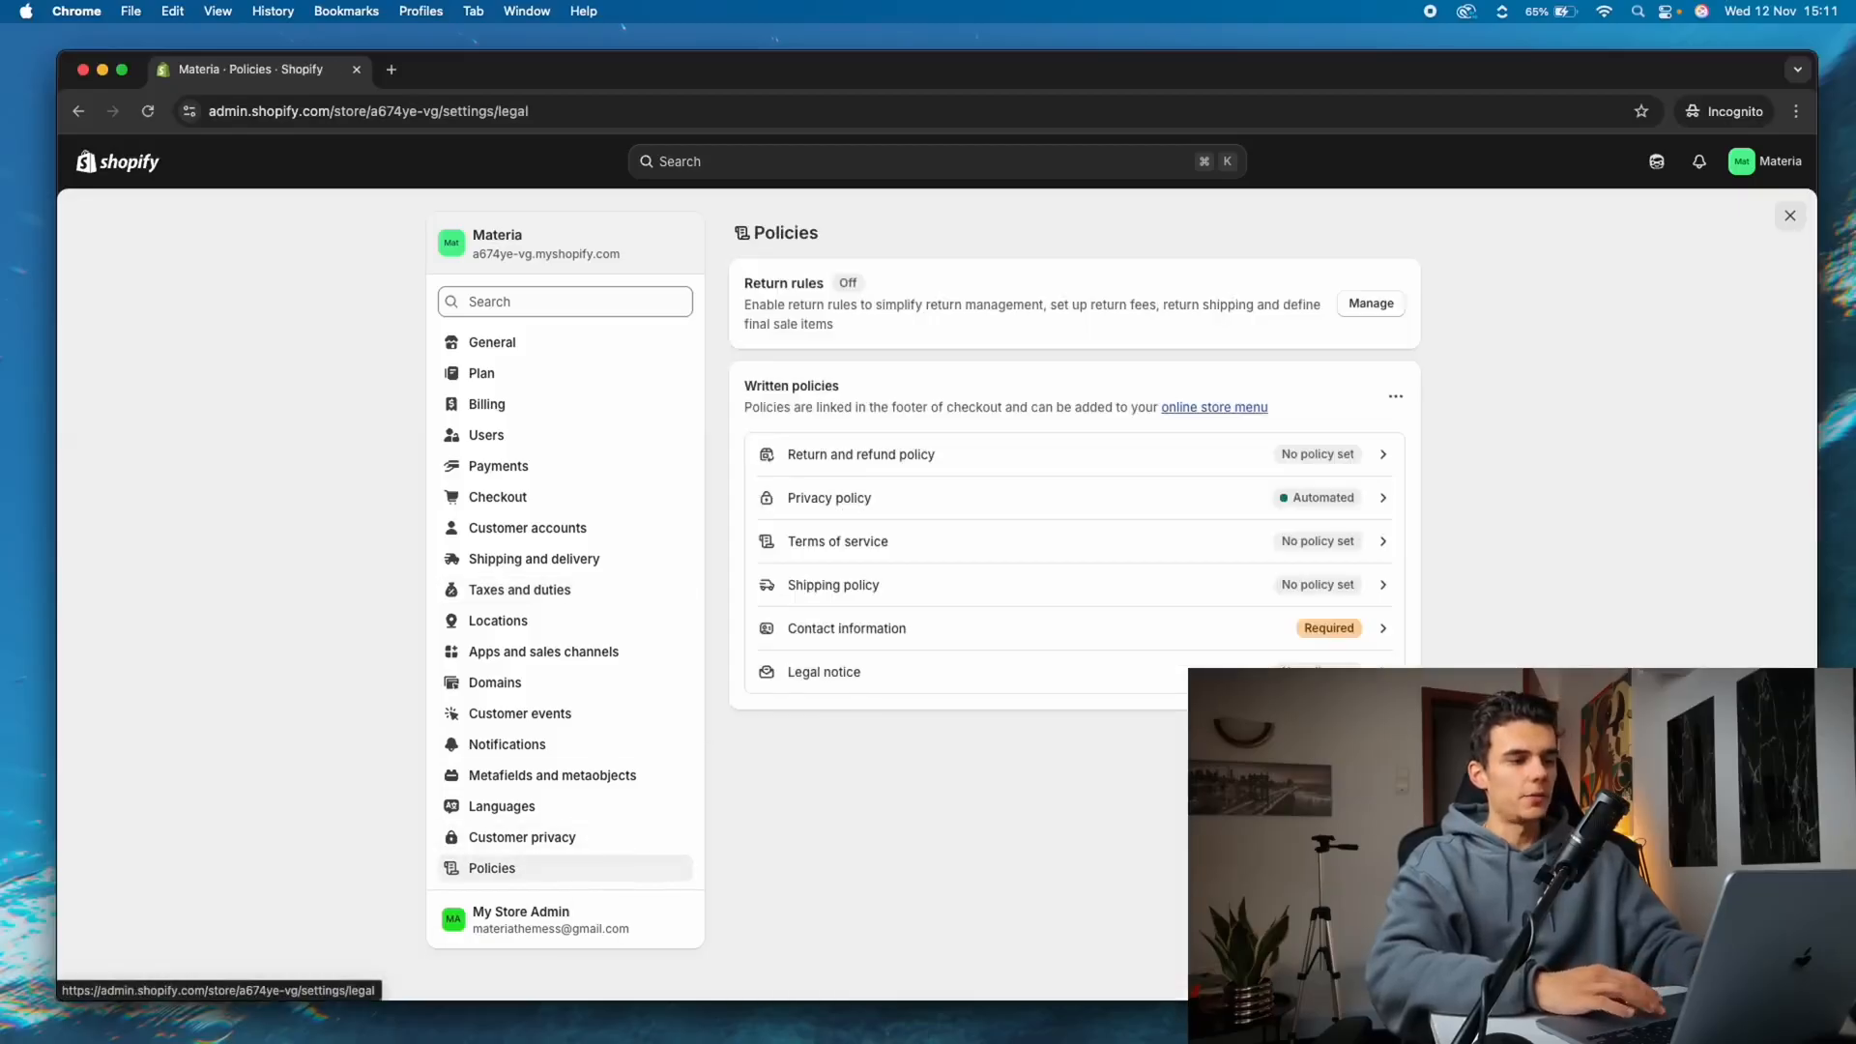
click(1286, 512)
click(1129, 845)
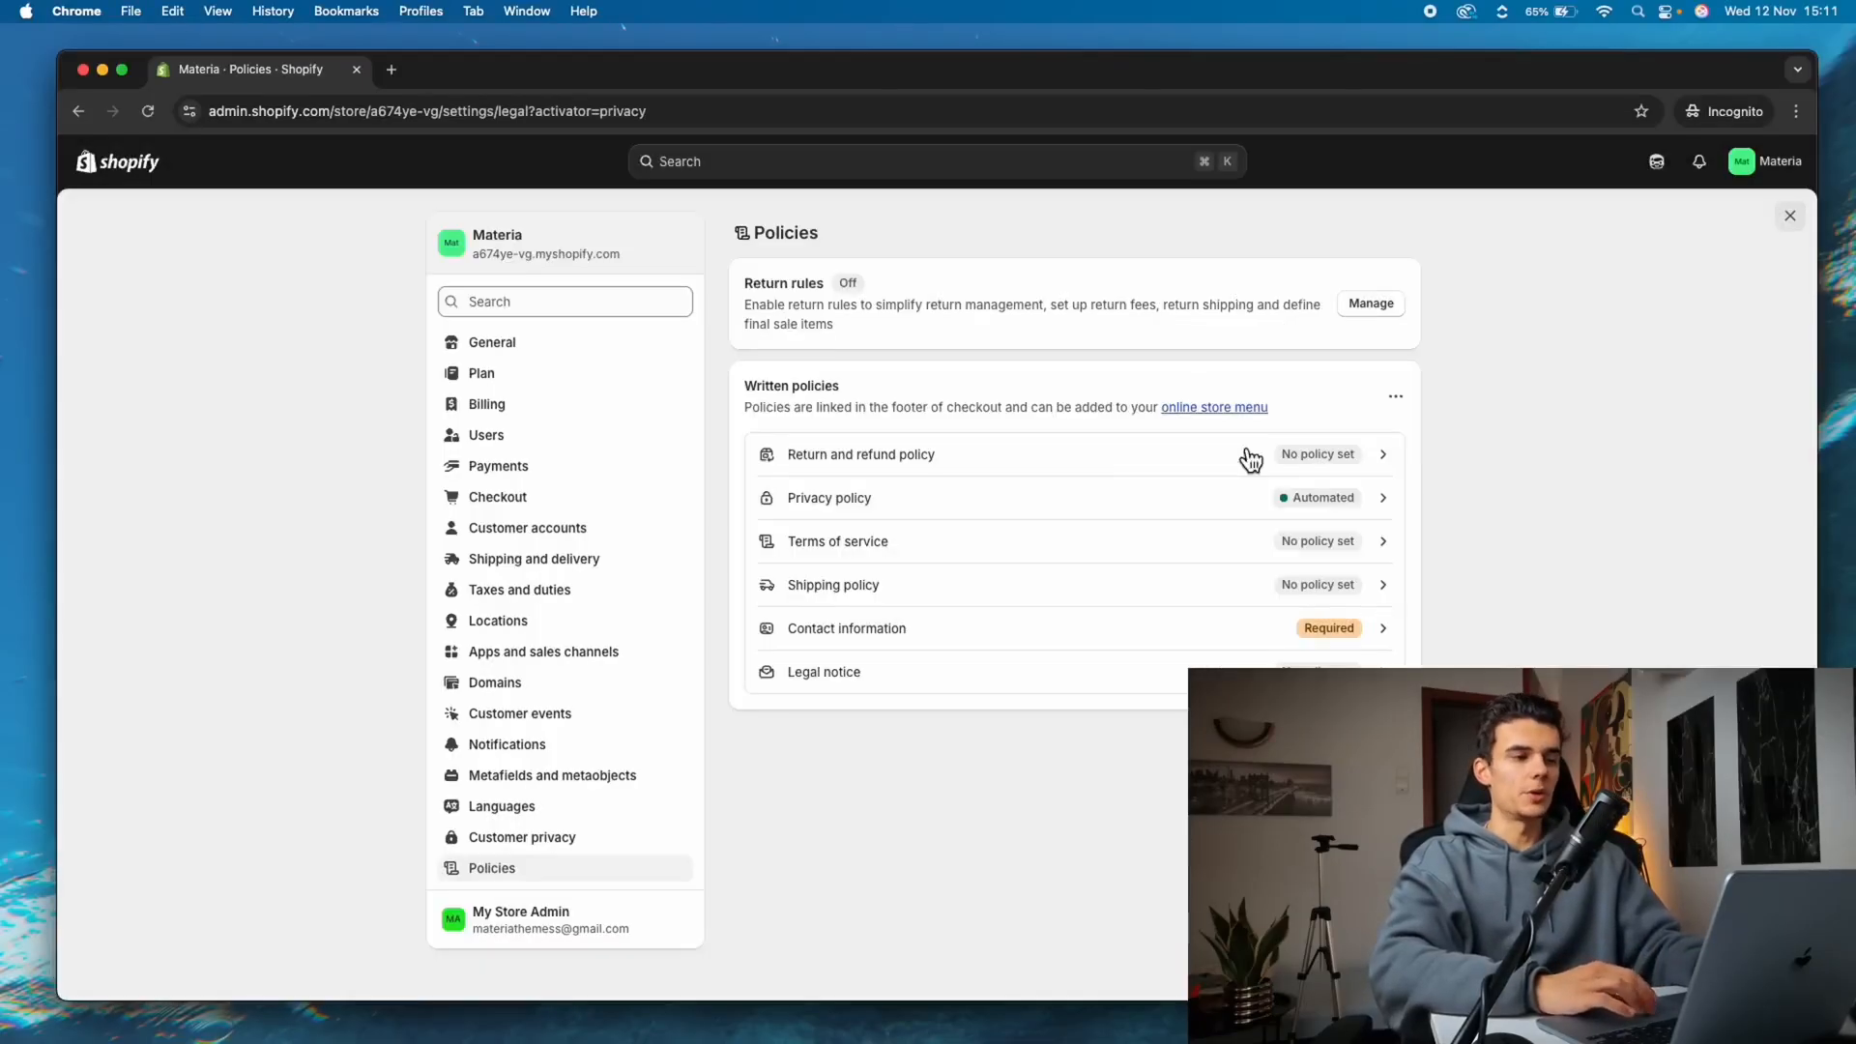
click(1378, 507)
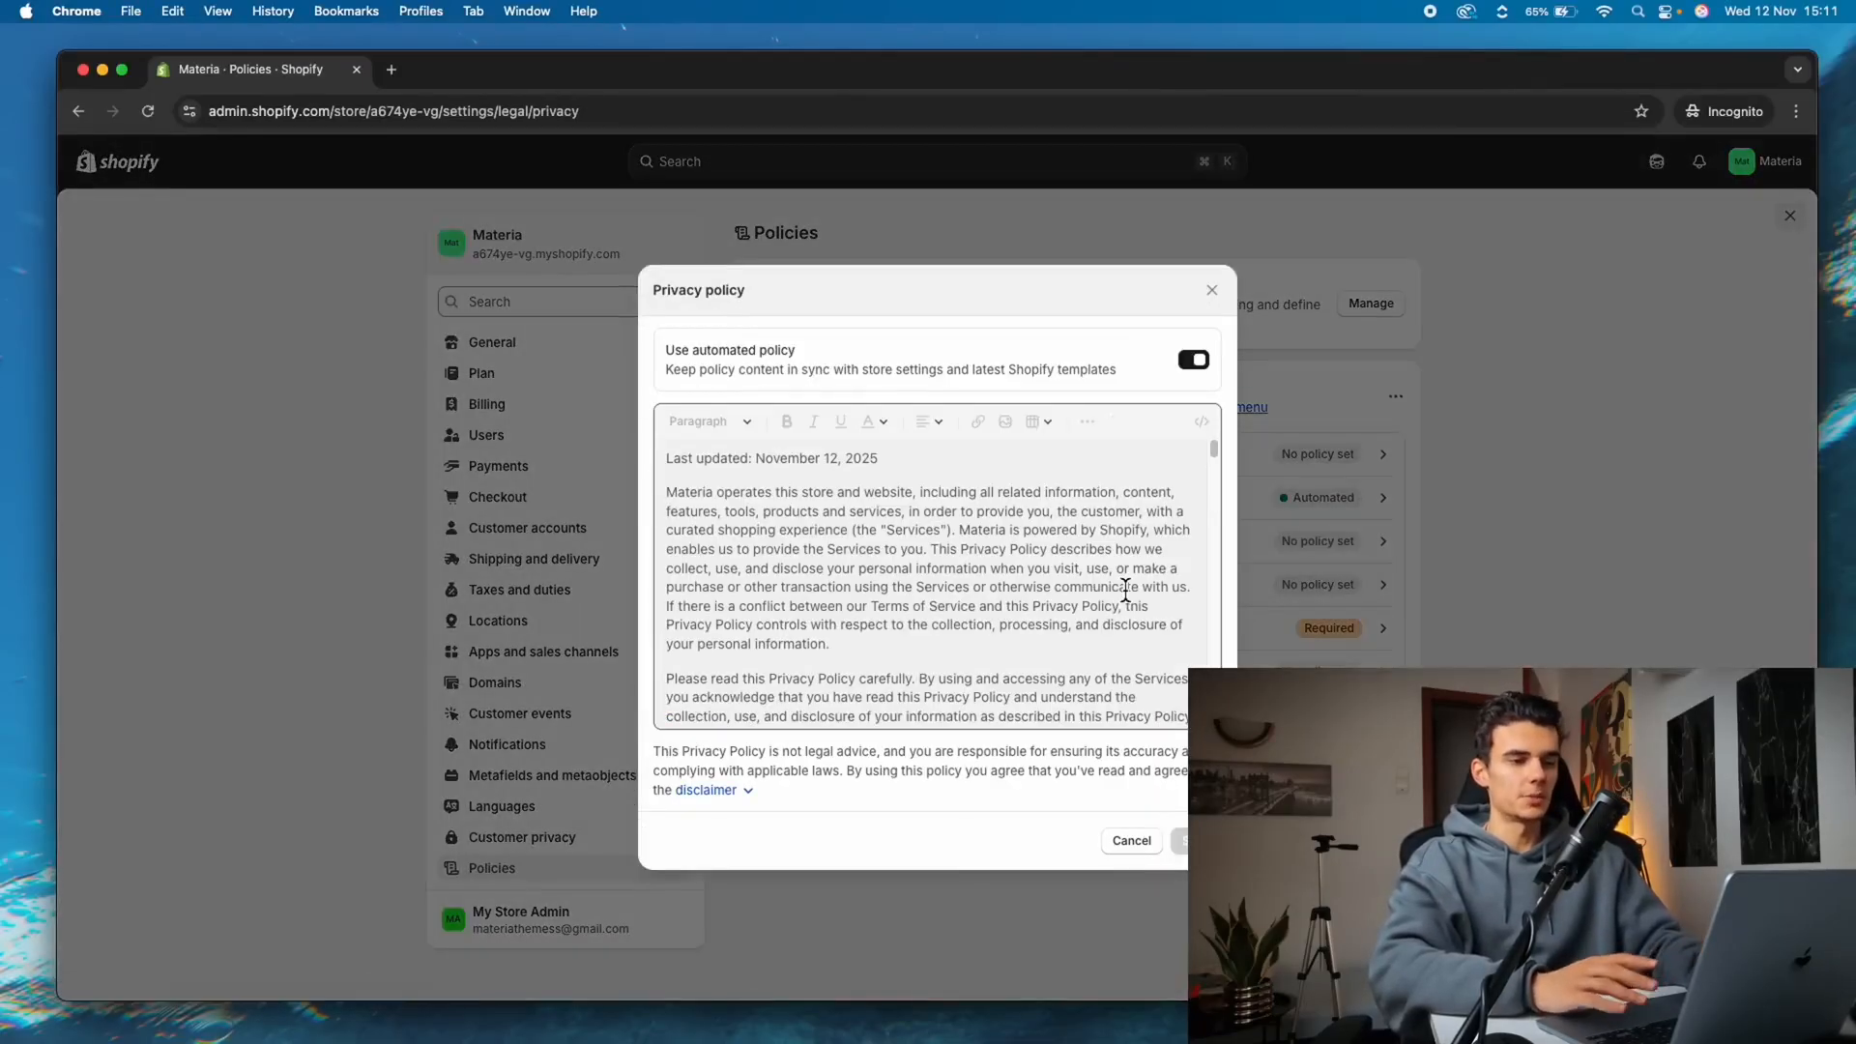
scroll(1125, 590, down, 10)
click(1284, 582)
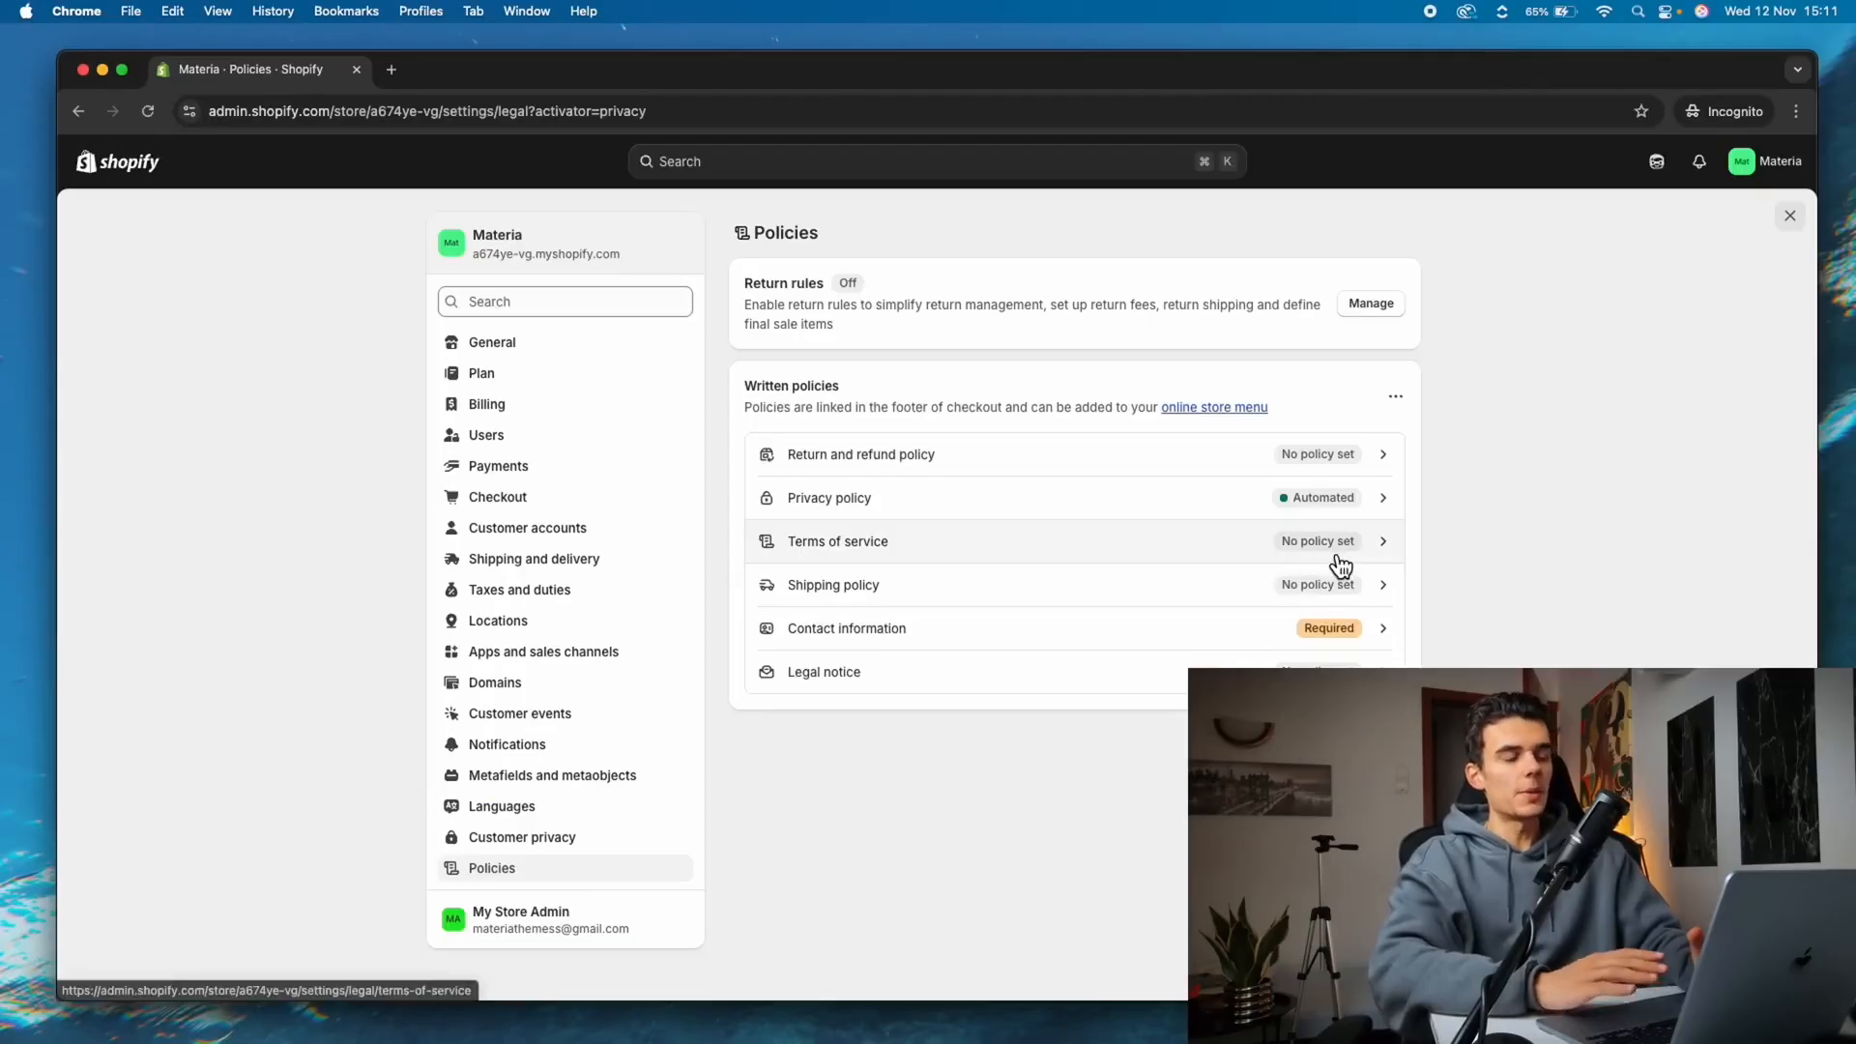
Fill the terms of service with the policy template, review its text and publish it
click(1335, 543)
click(1158, 467)
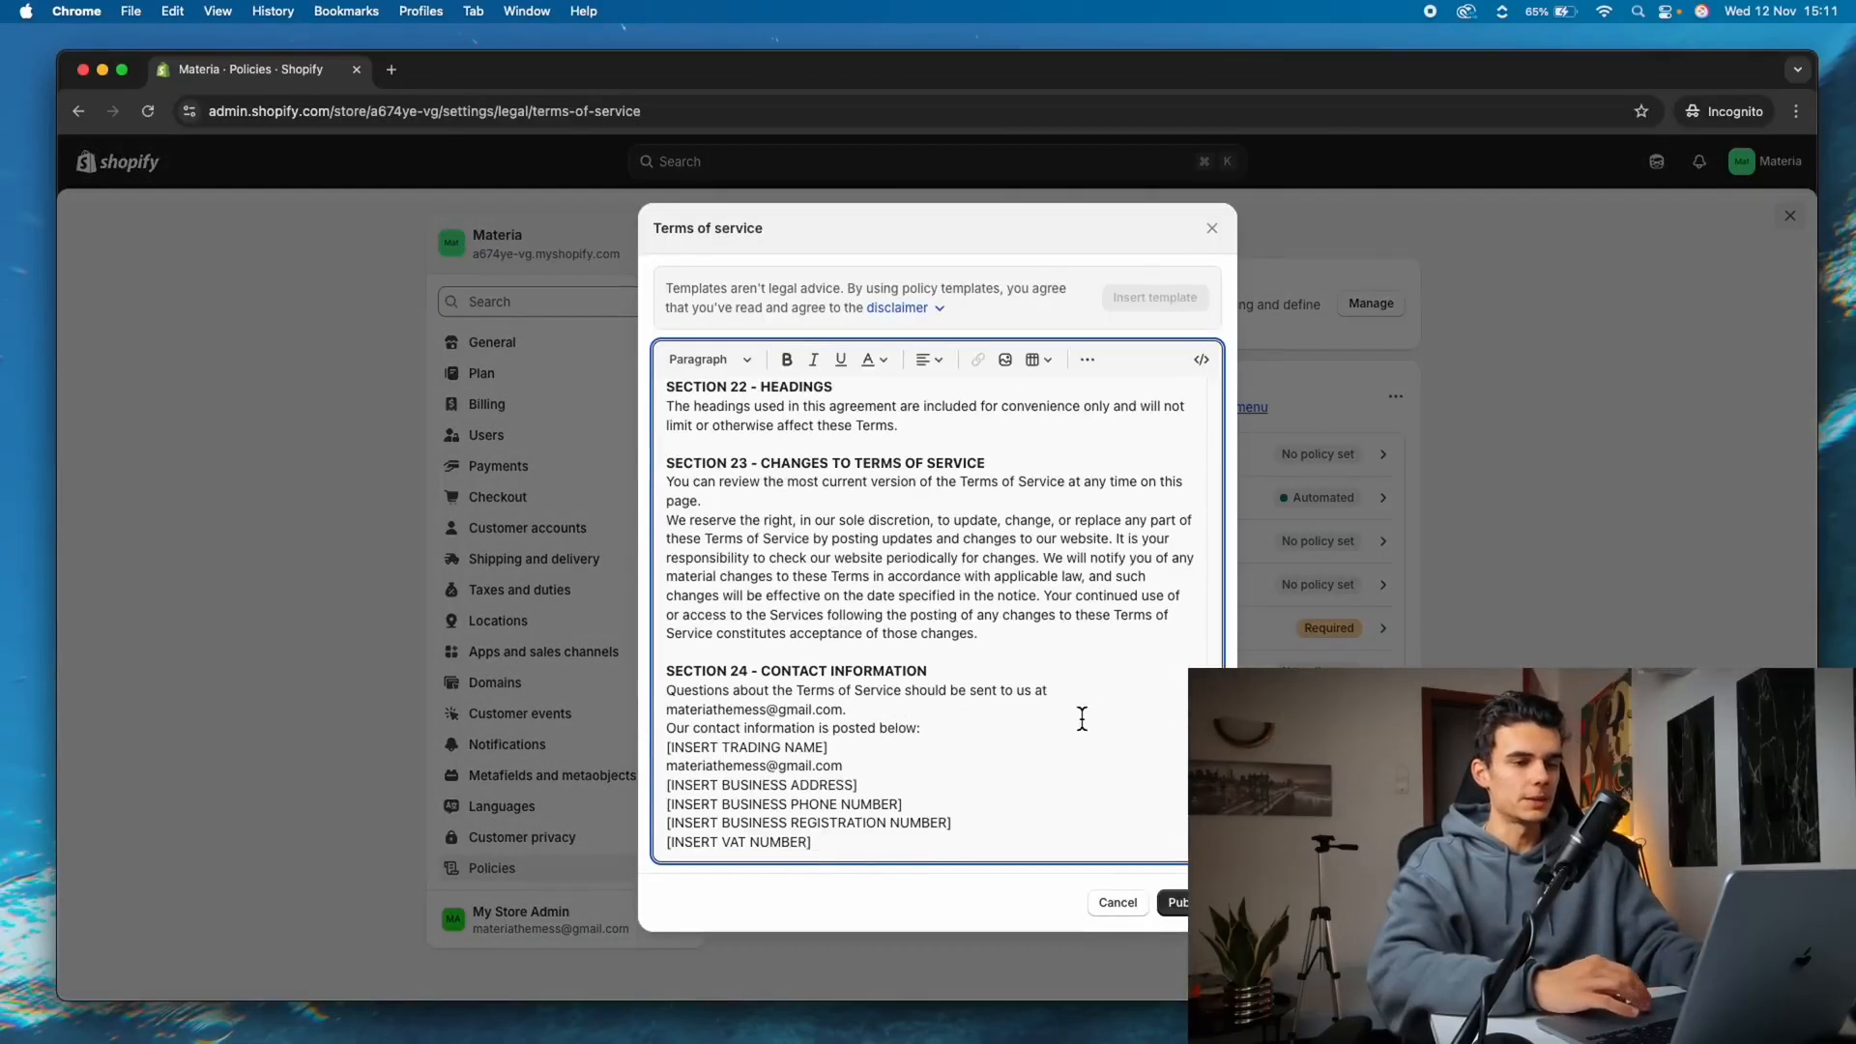
scroll(1097, 691, up, 15)
scroll(1081, 717, up, 3)
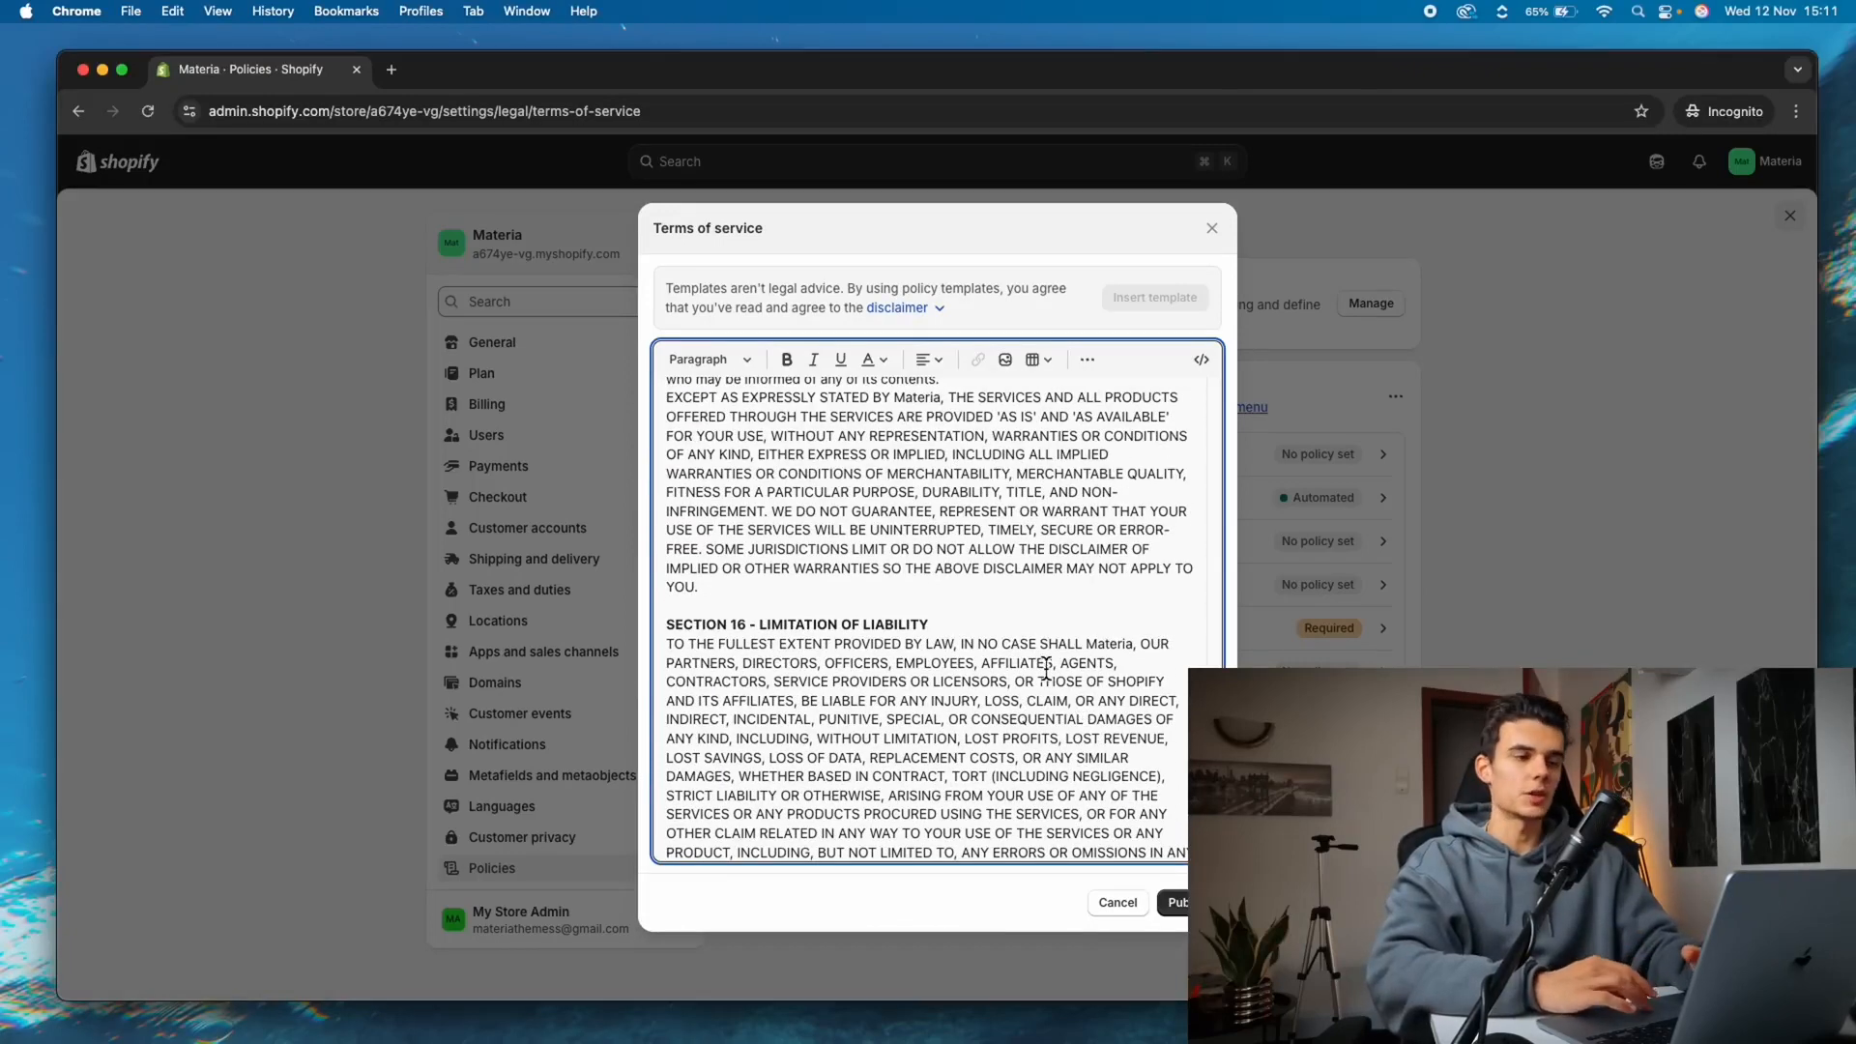
click(1184, 902)
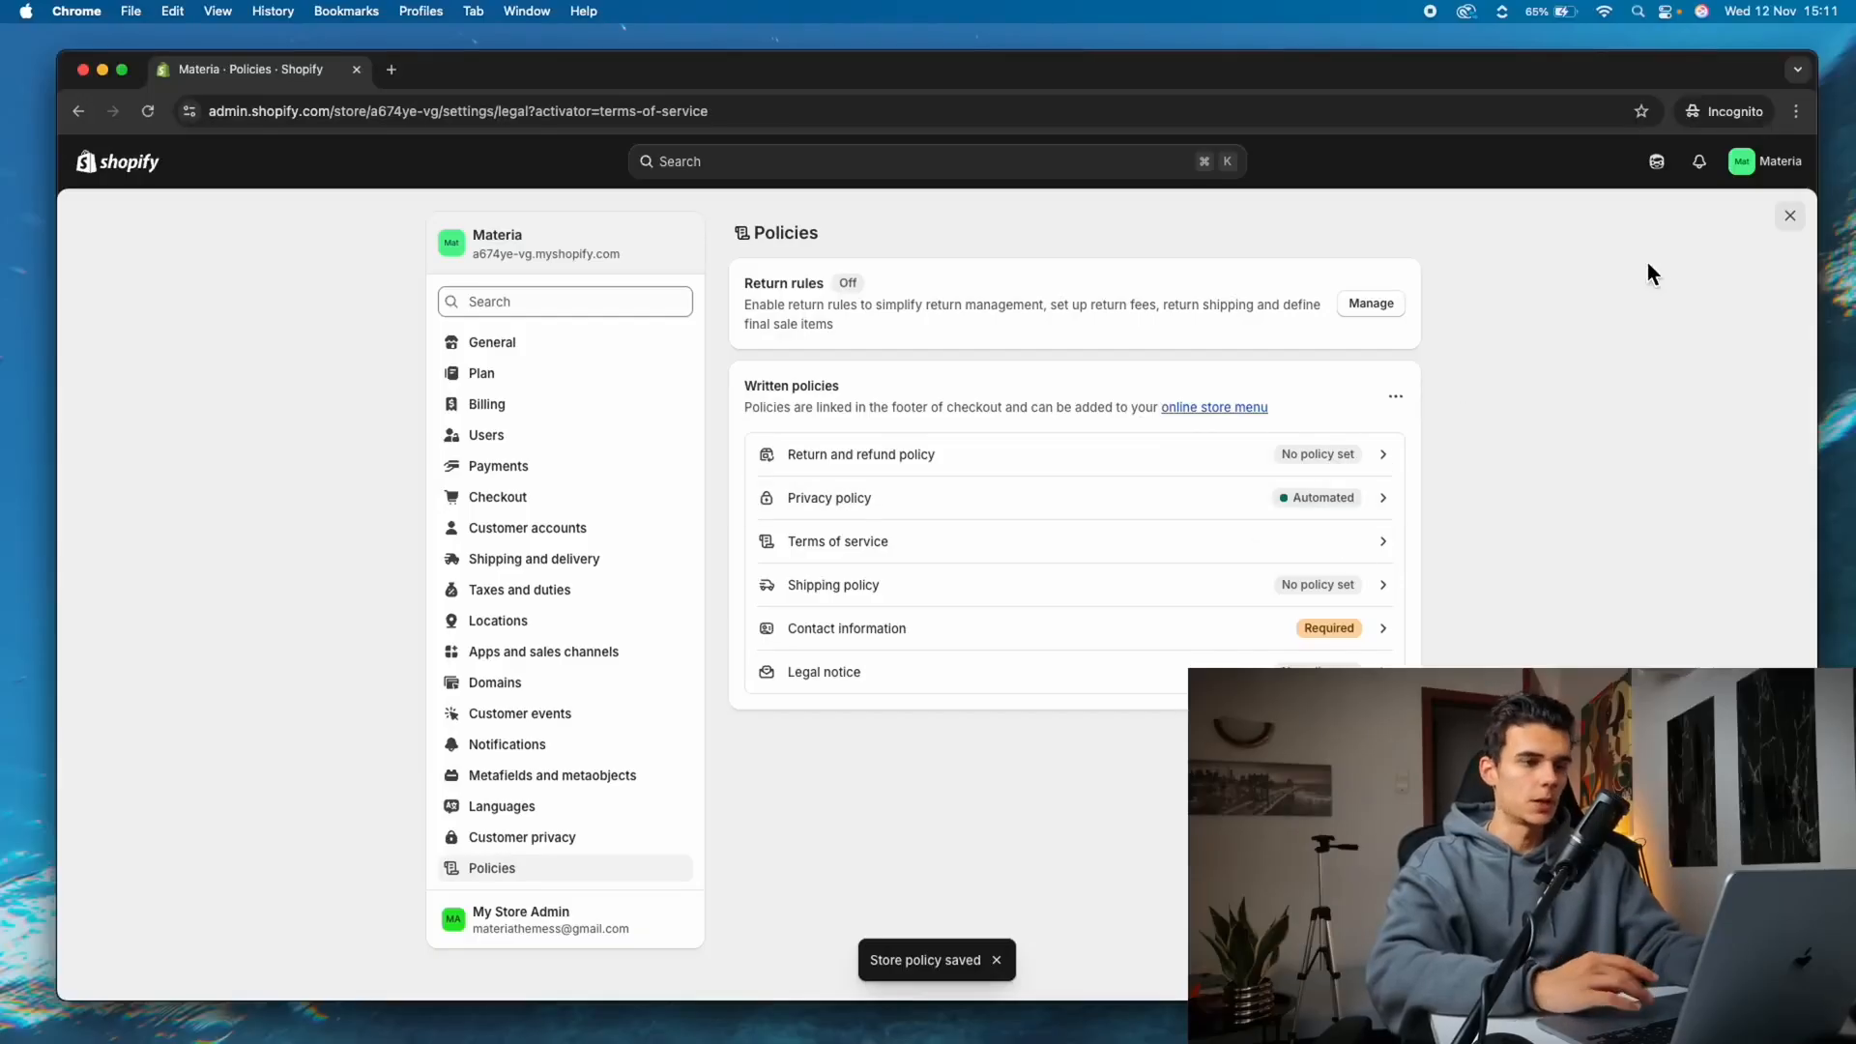
Leave the settings, look over the online store's themes and view the theme zip upload option, cancelling the upload
click(1789, 218)
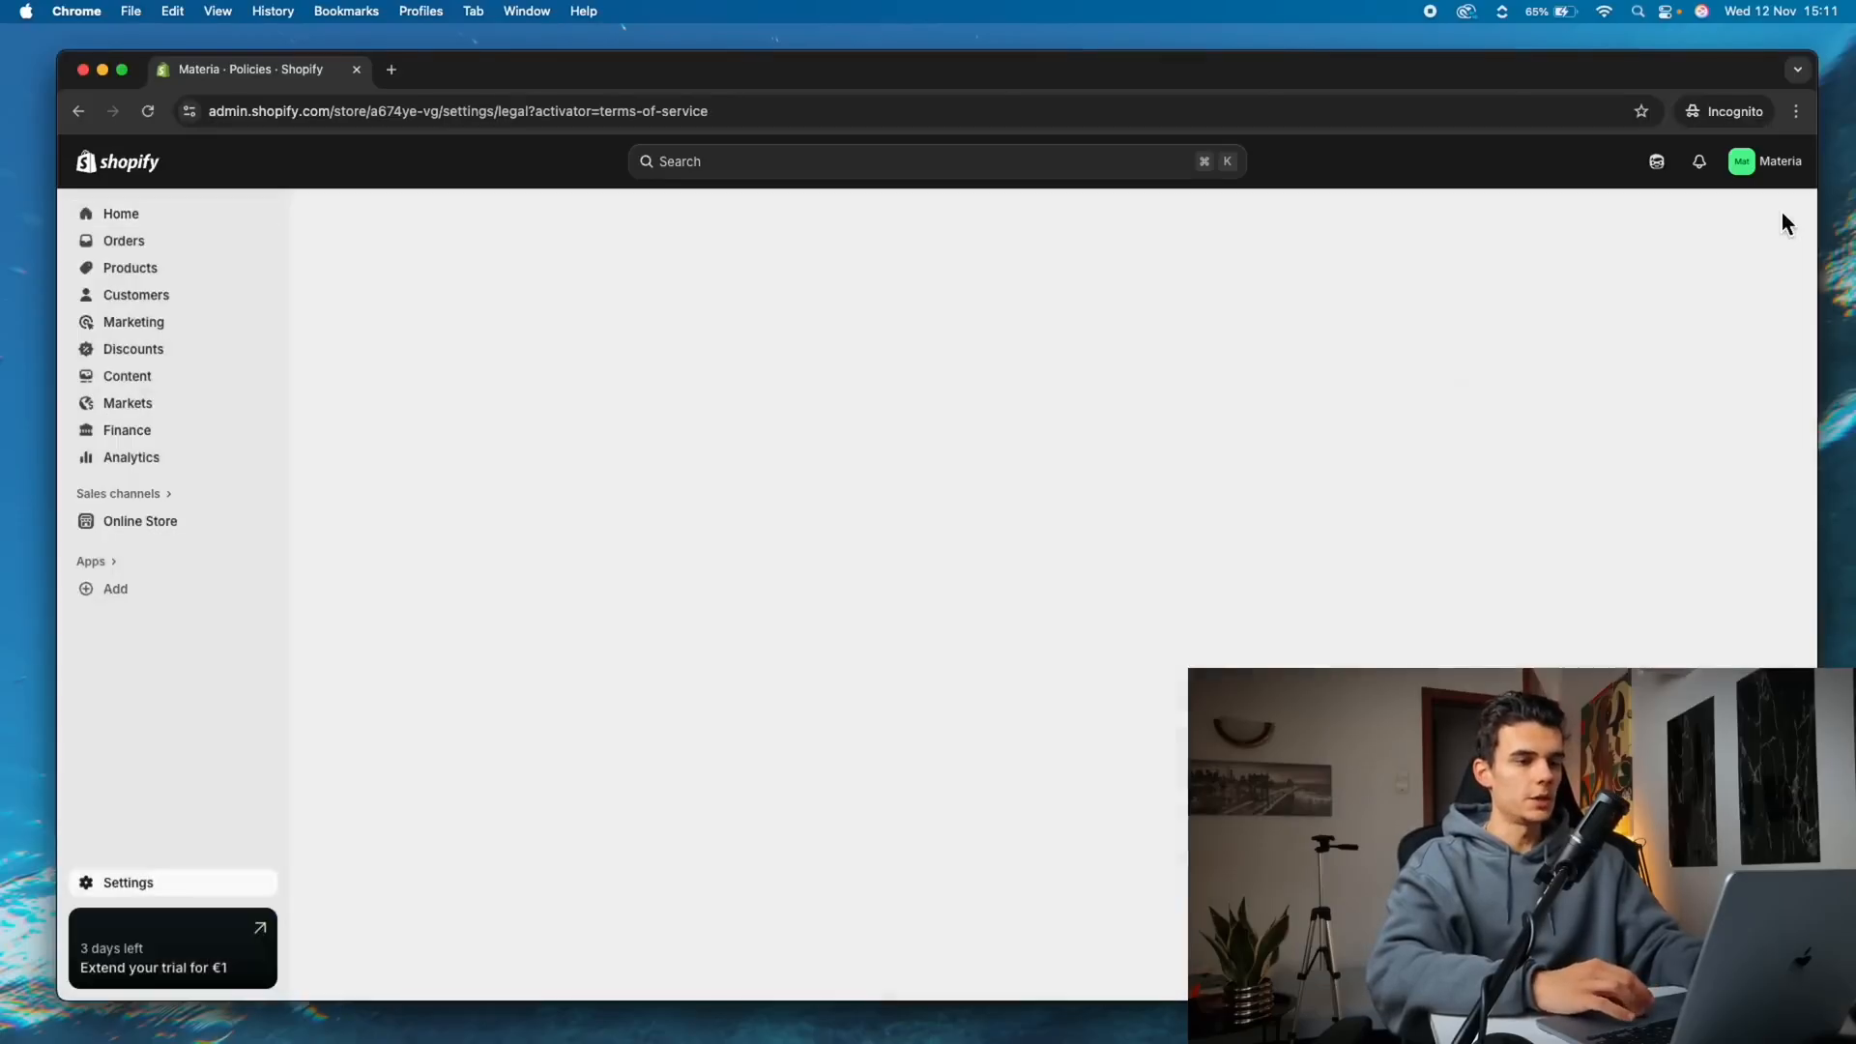
click(145, 521)
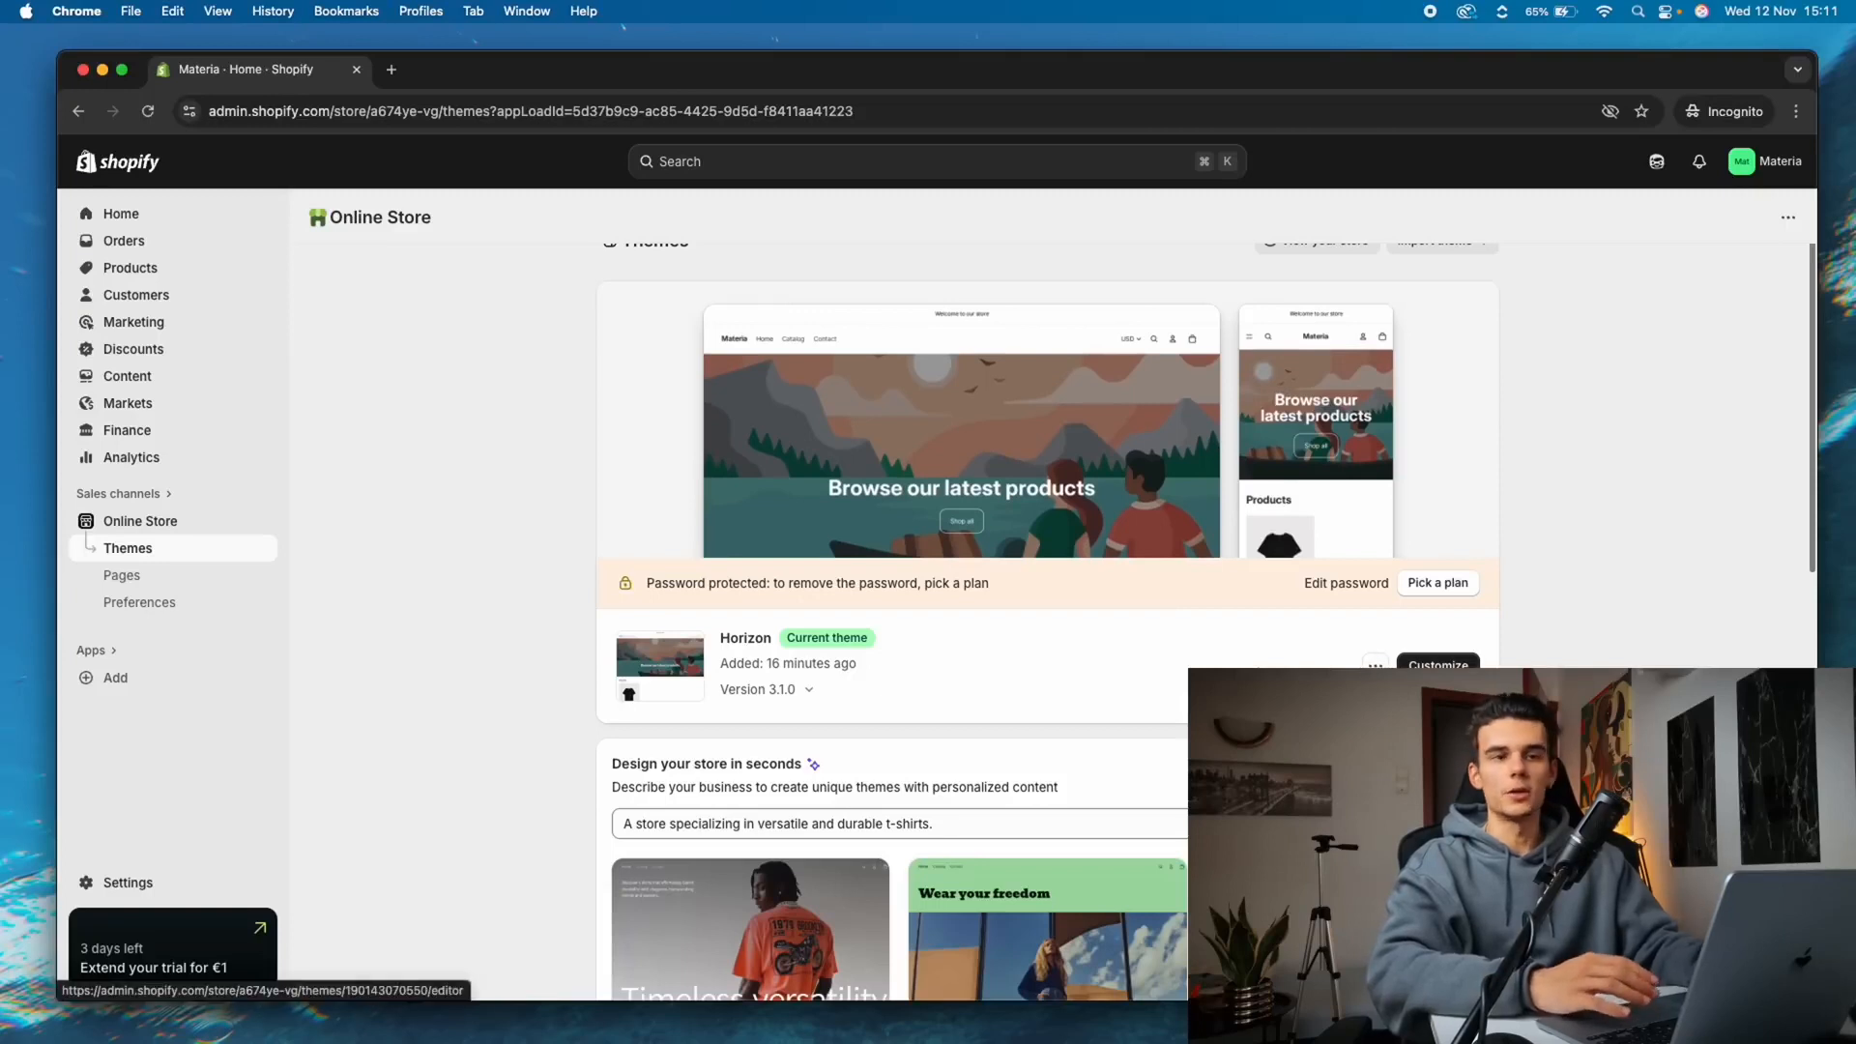
scroll(1048, 618, down, 5)
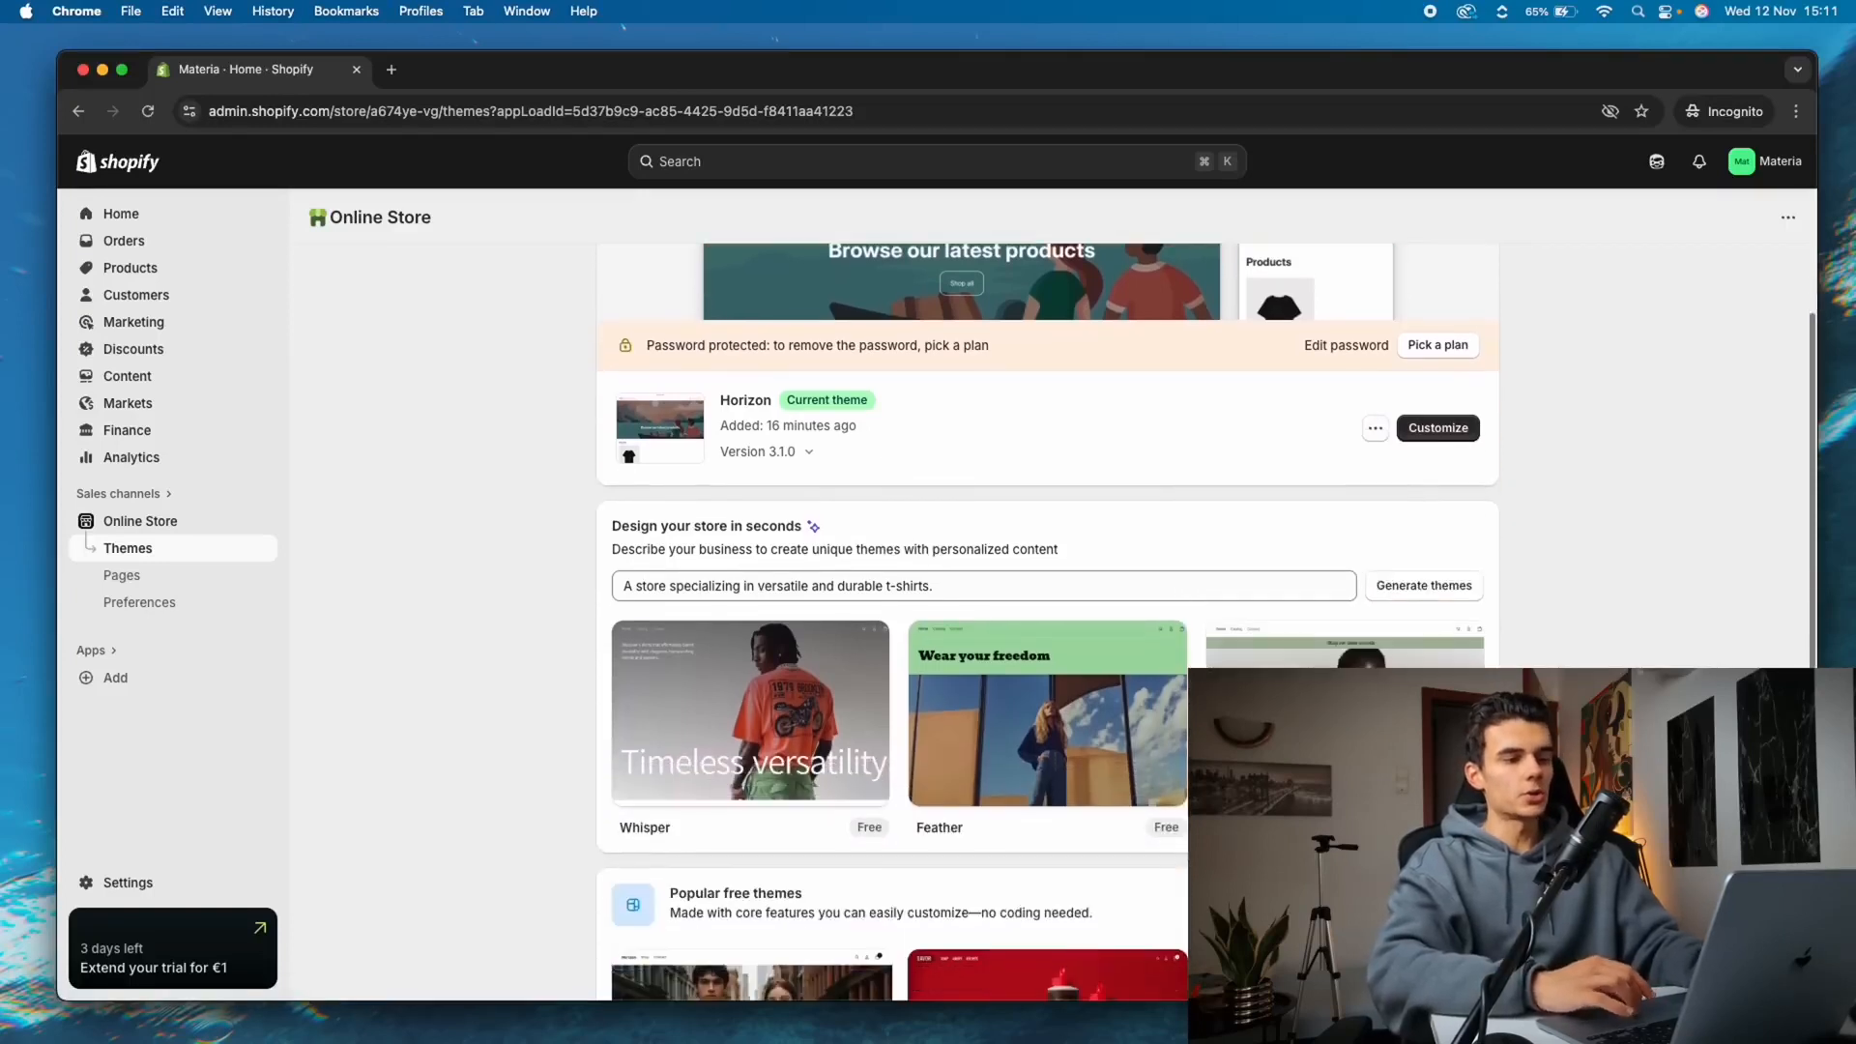
scroll(1048, 623, up, 5)
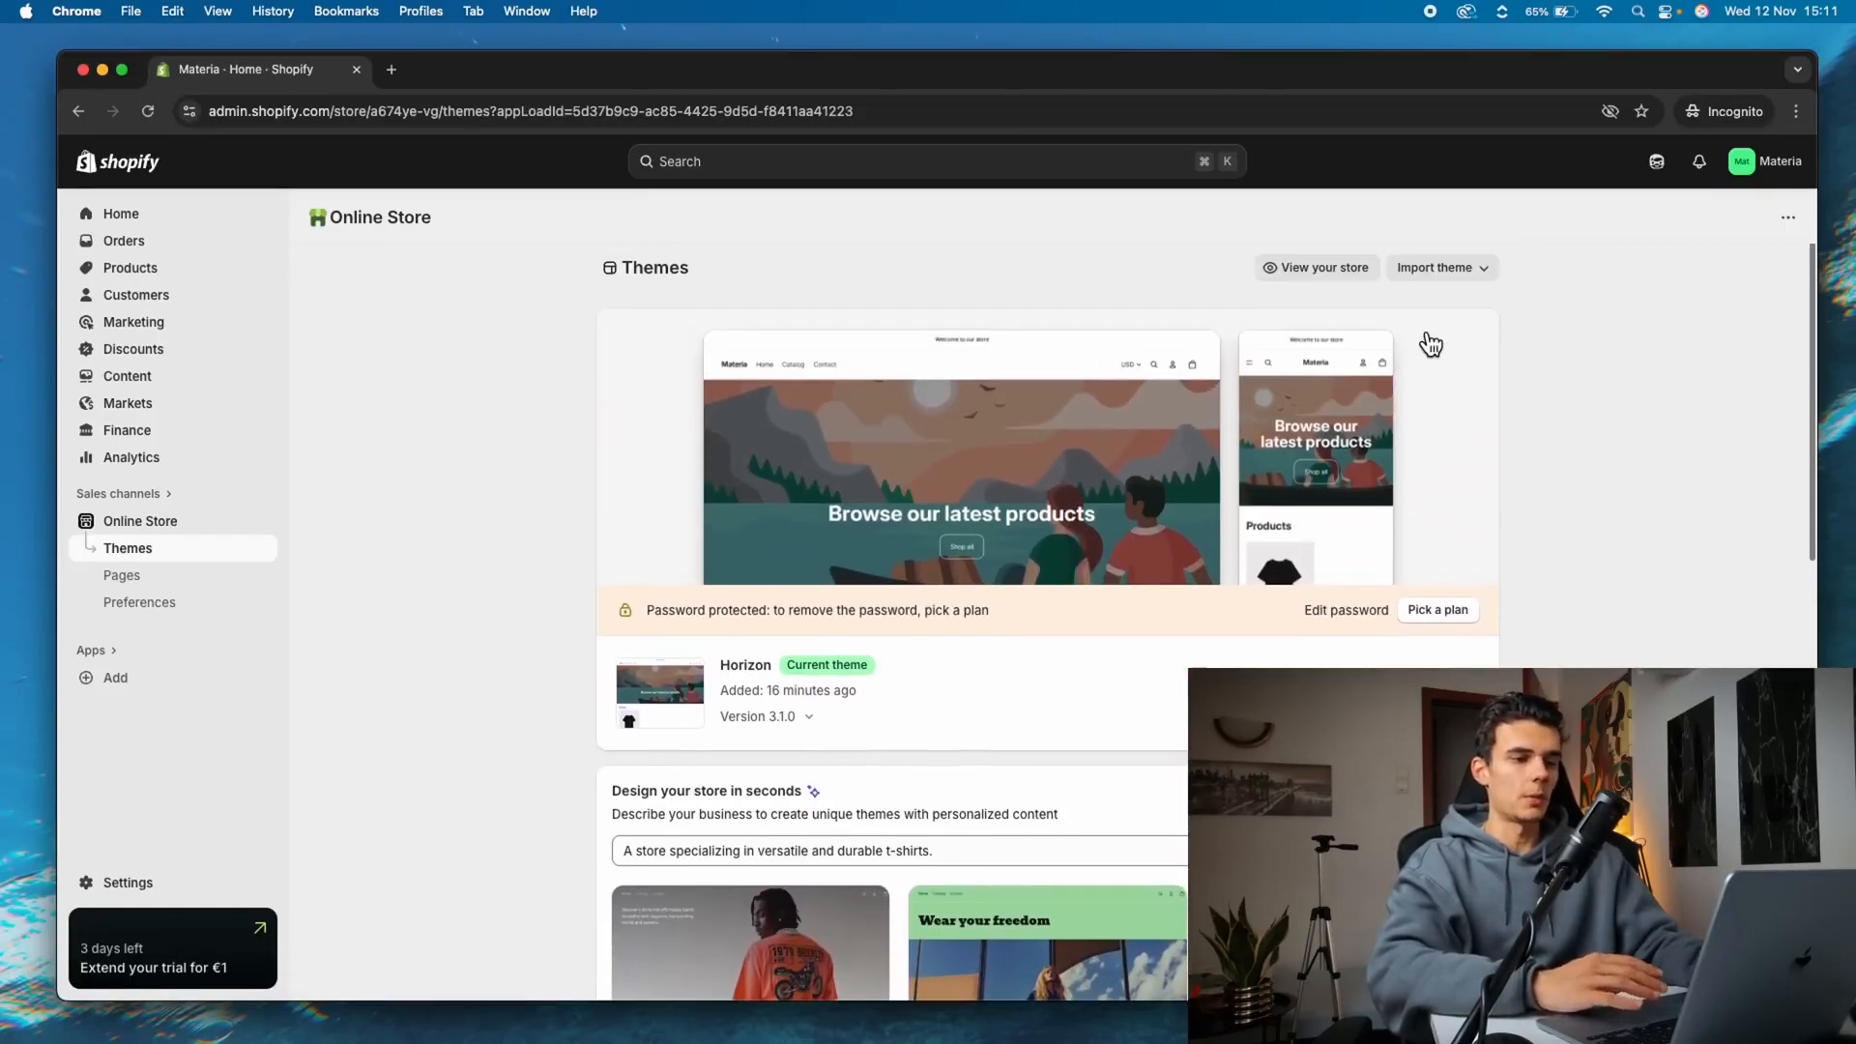
click(1394, 273)
click(1453, 342)
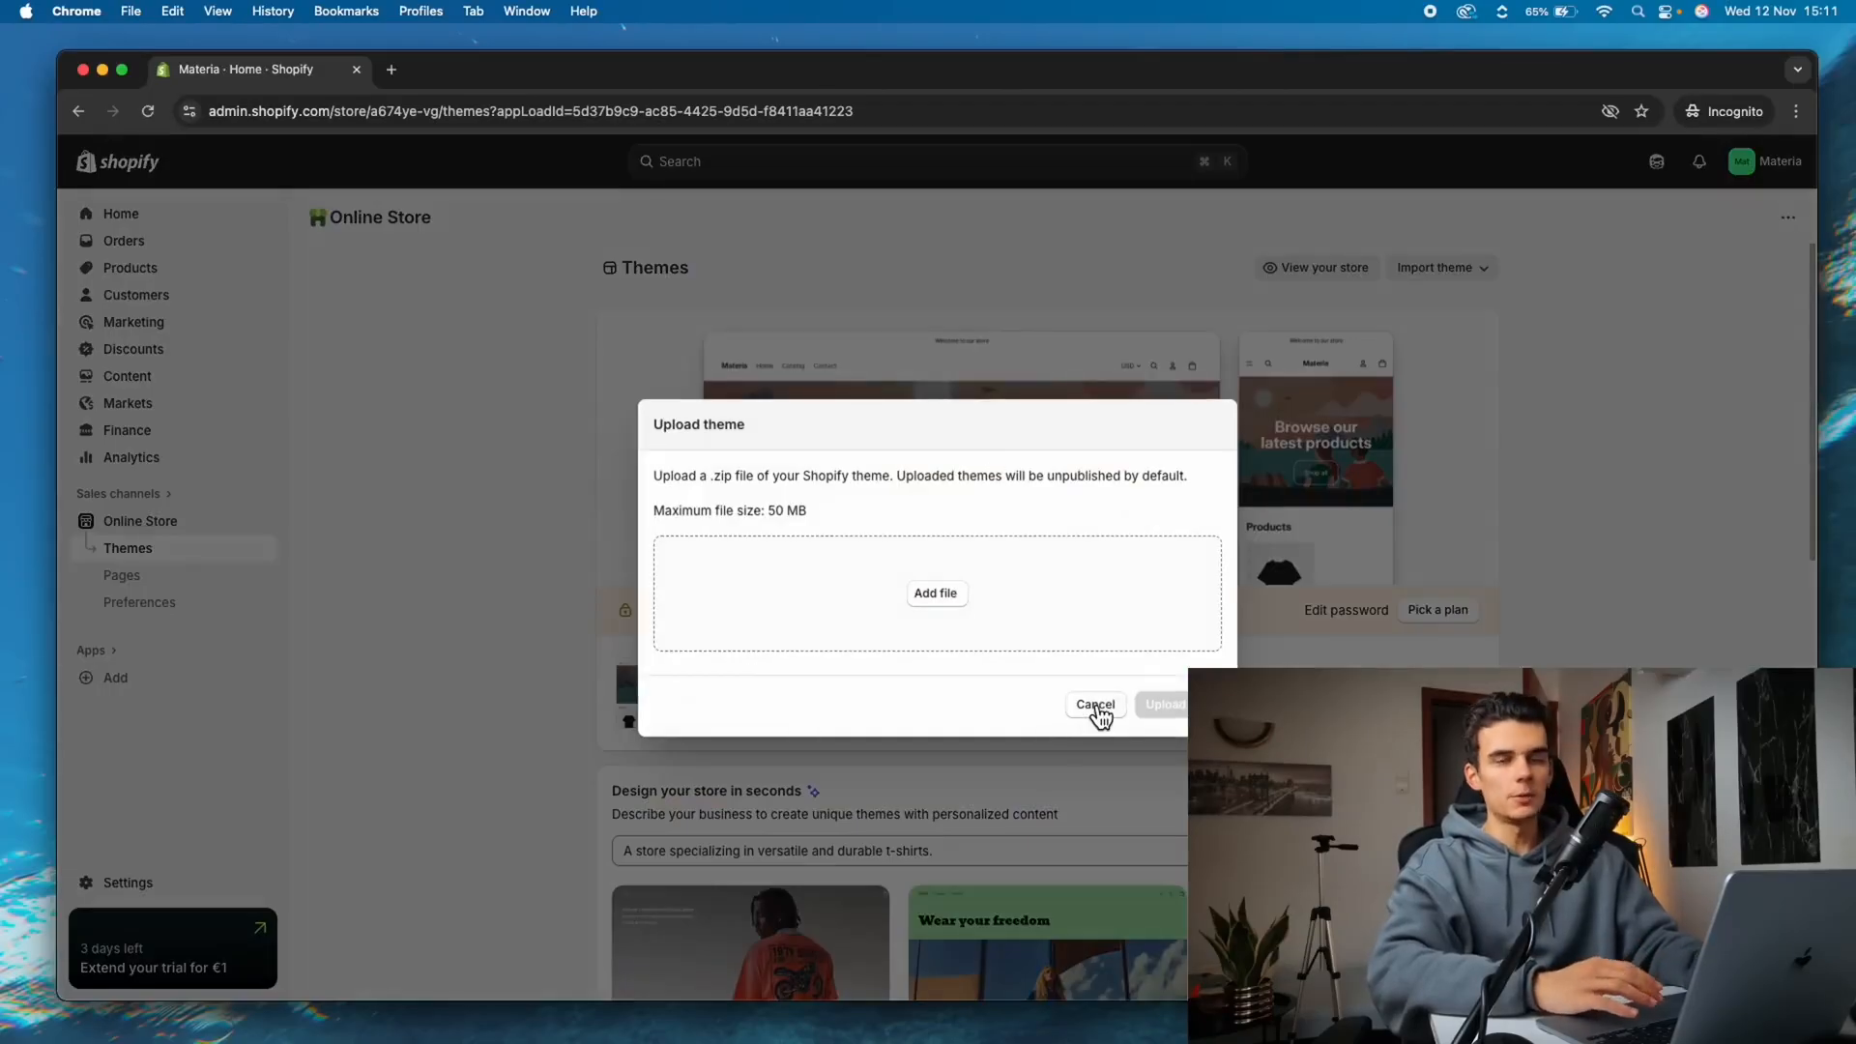
click(1095, 705)
scroll(1027, 713, down, 10)
scroll(1028, 712, up, 10)
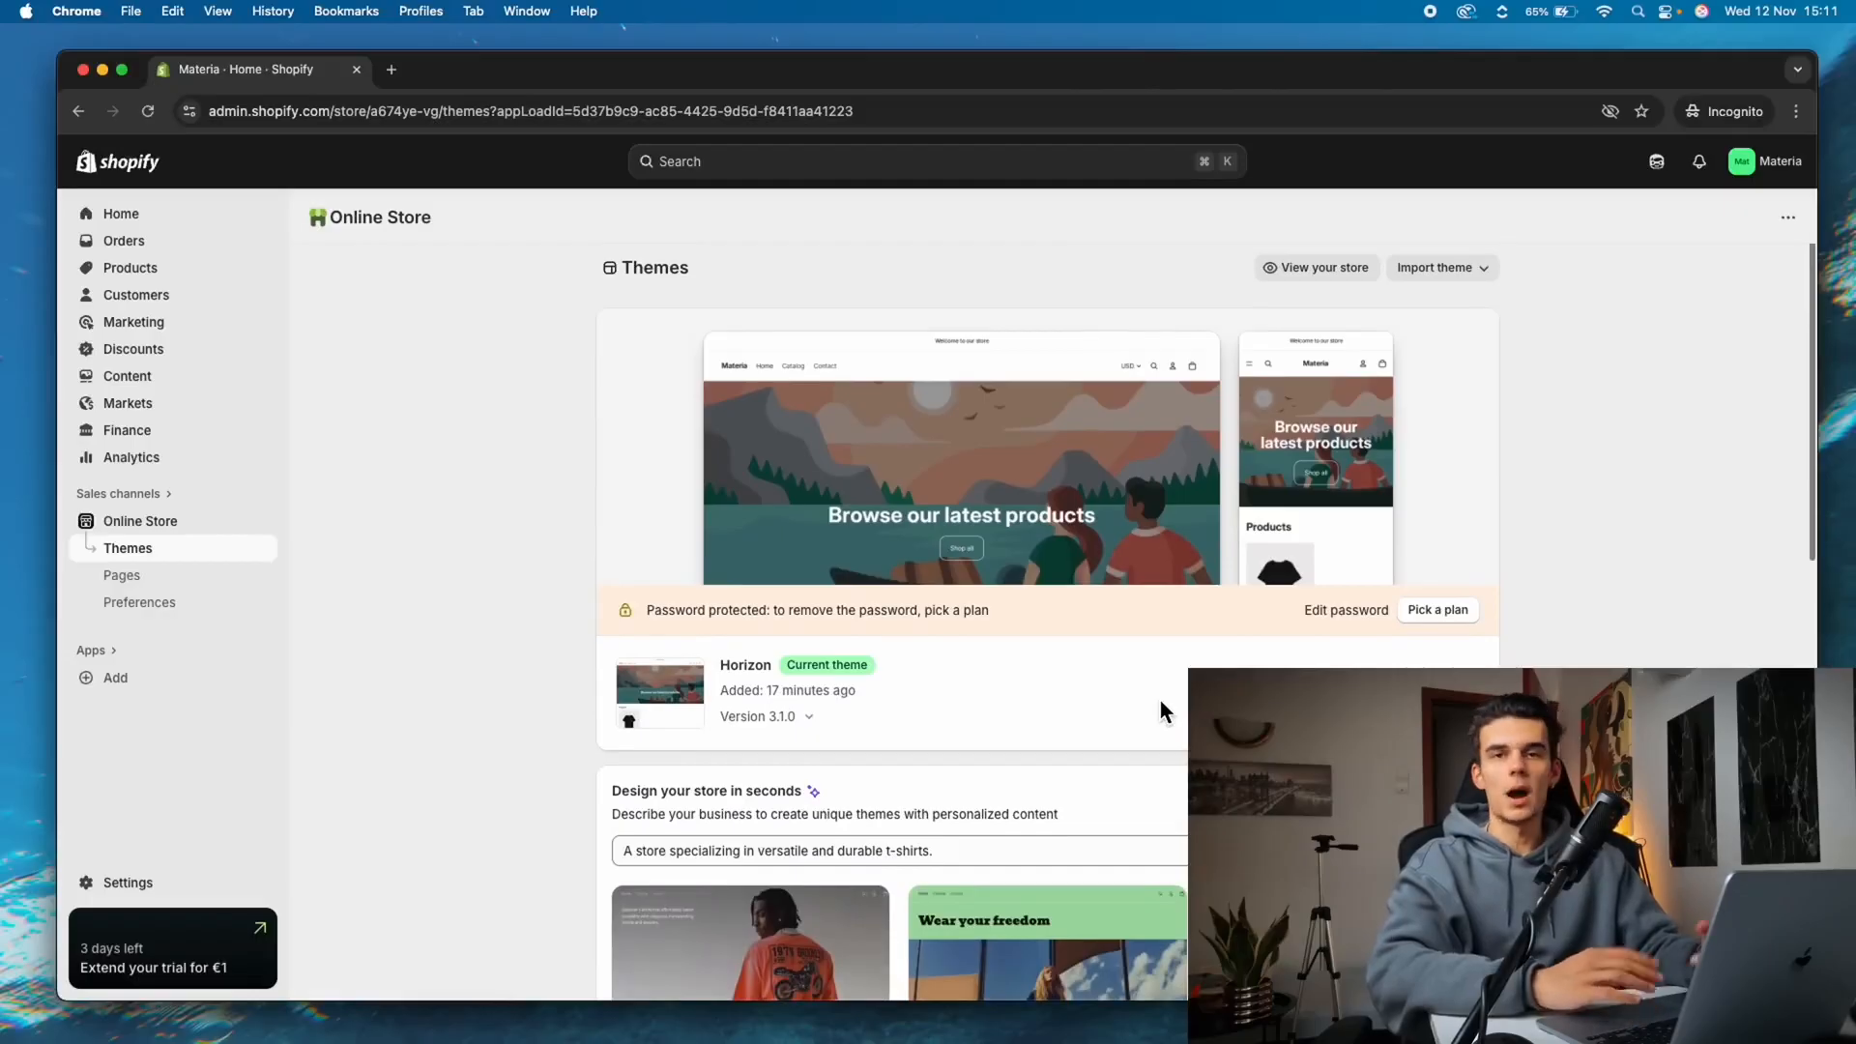
Open the Horizon theme for customization and look over the home page preview
click(1438, 692)
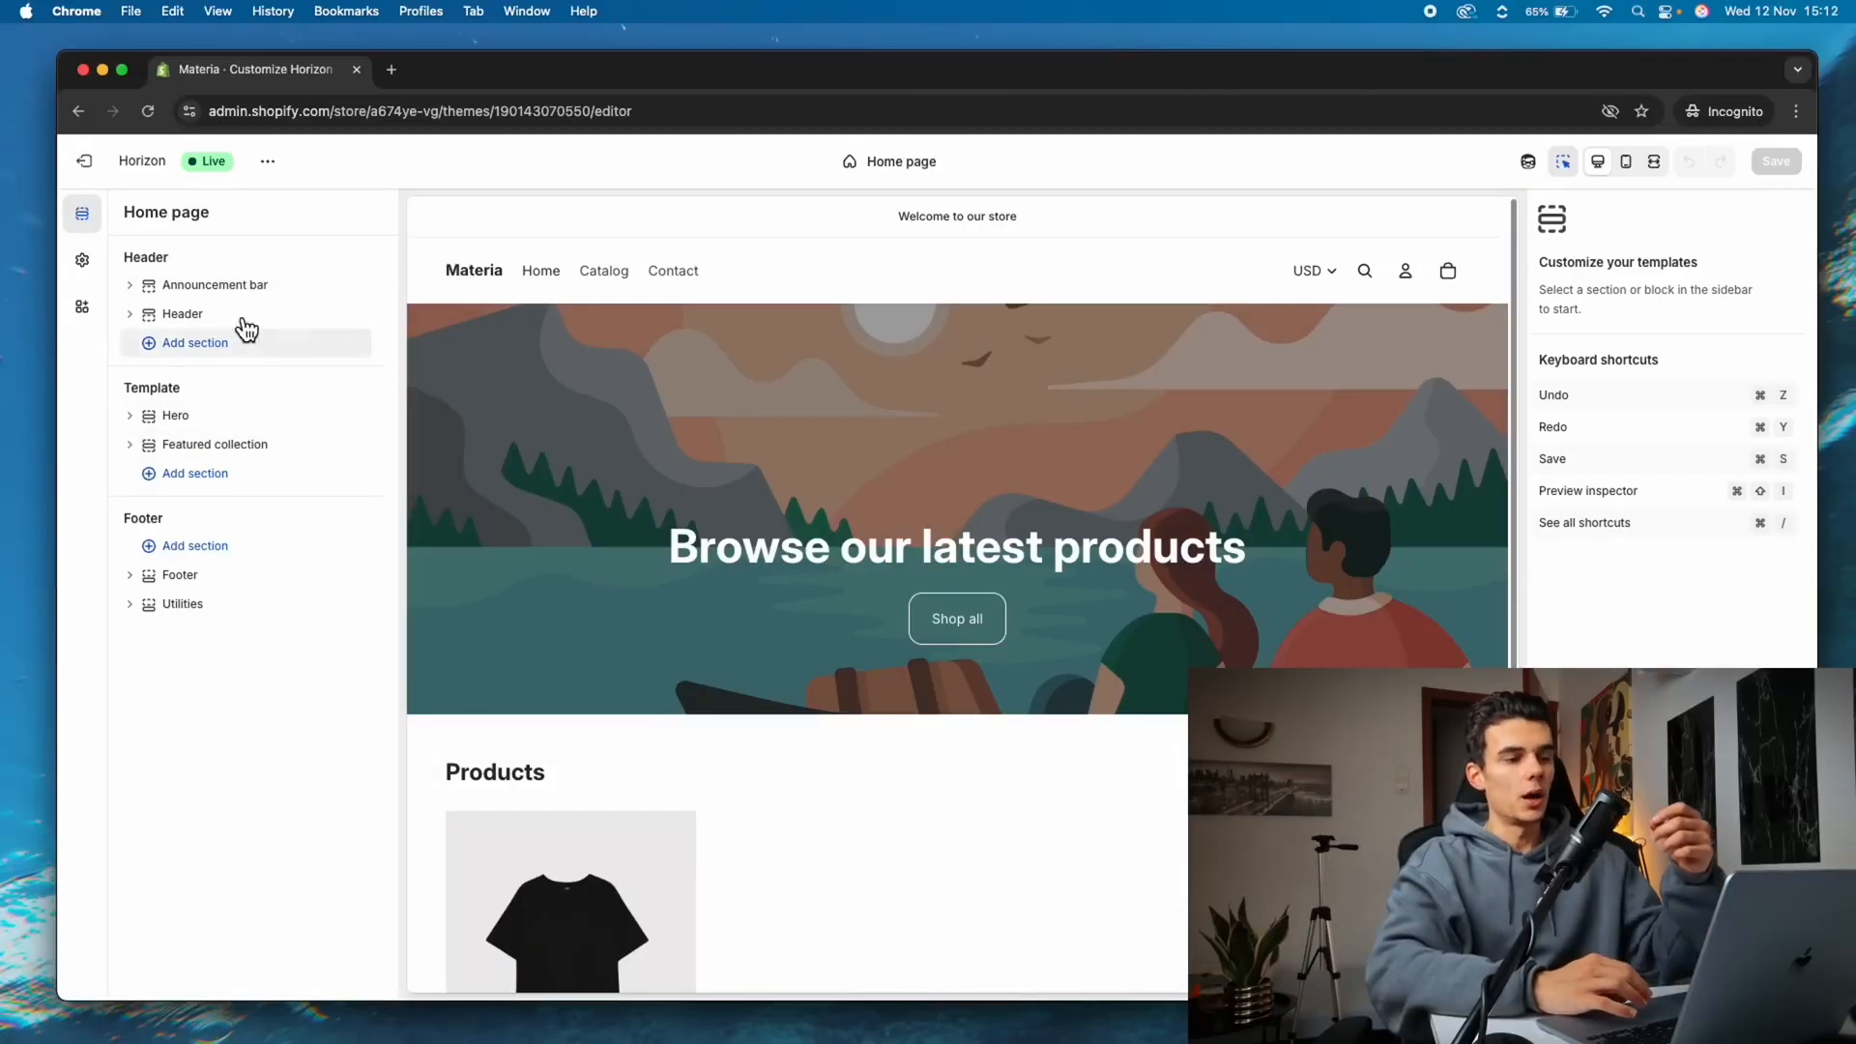
scroll(945, 700, down, 5)
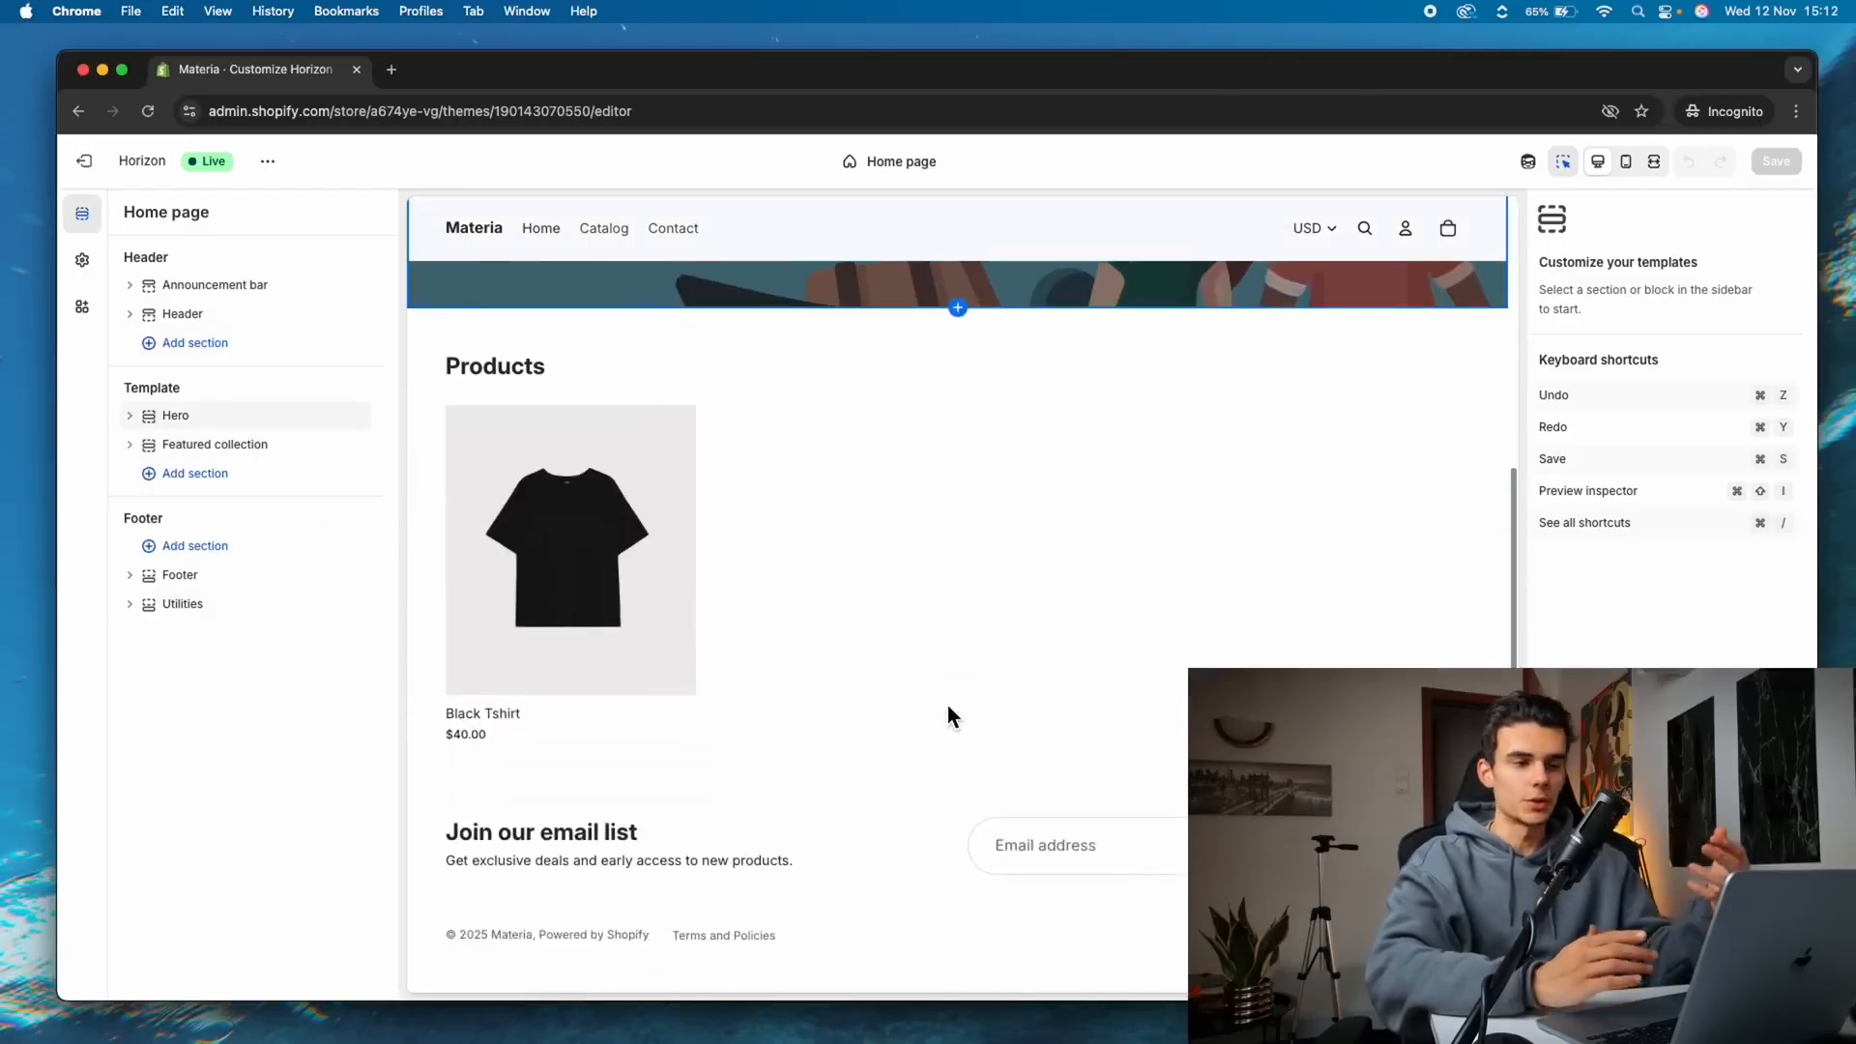
scroll(947, 705, up, 5)
scroll(945, 715, down, 5)
scroll(947, 715, up, 5)
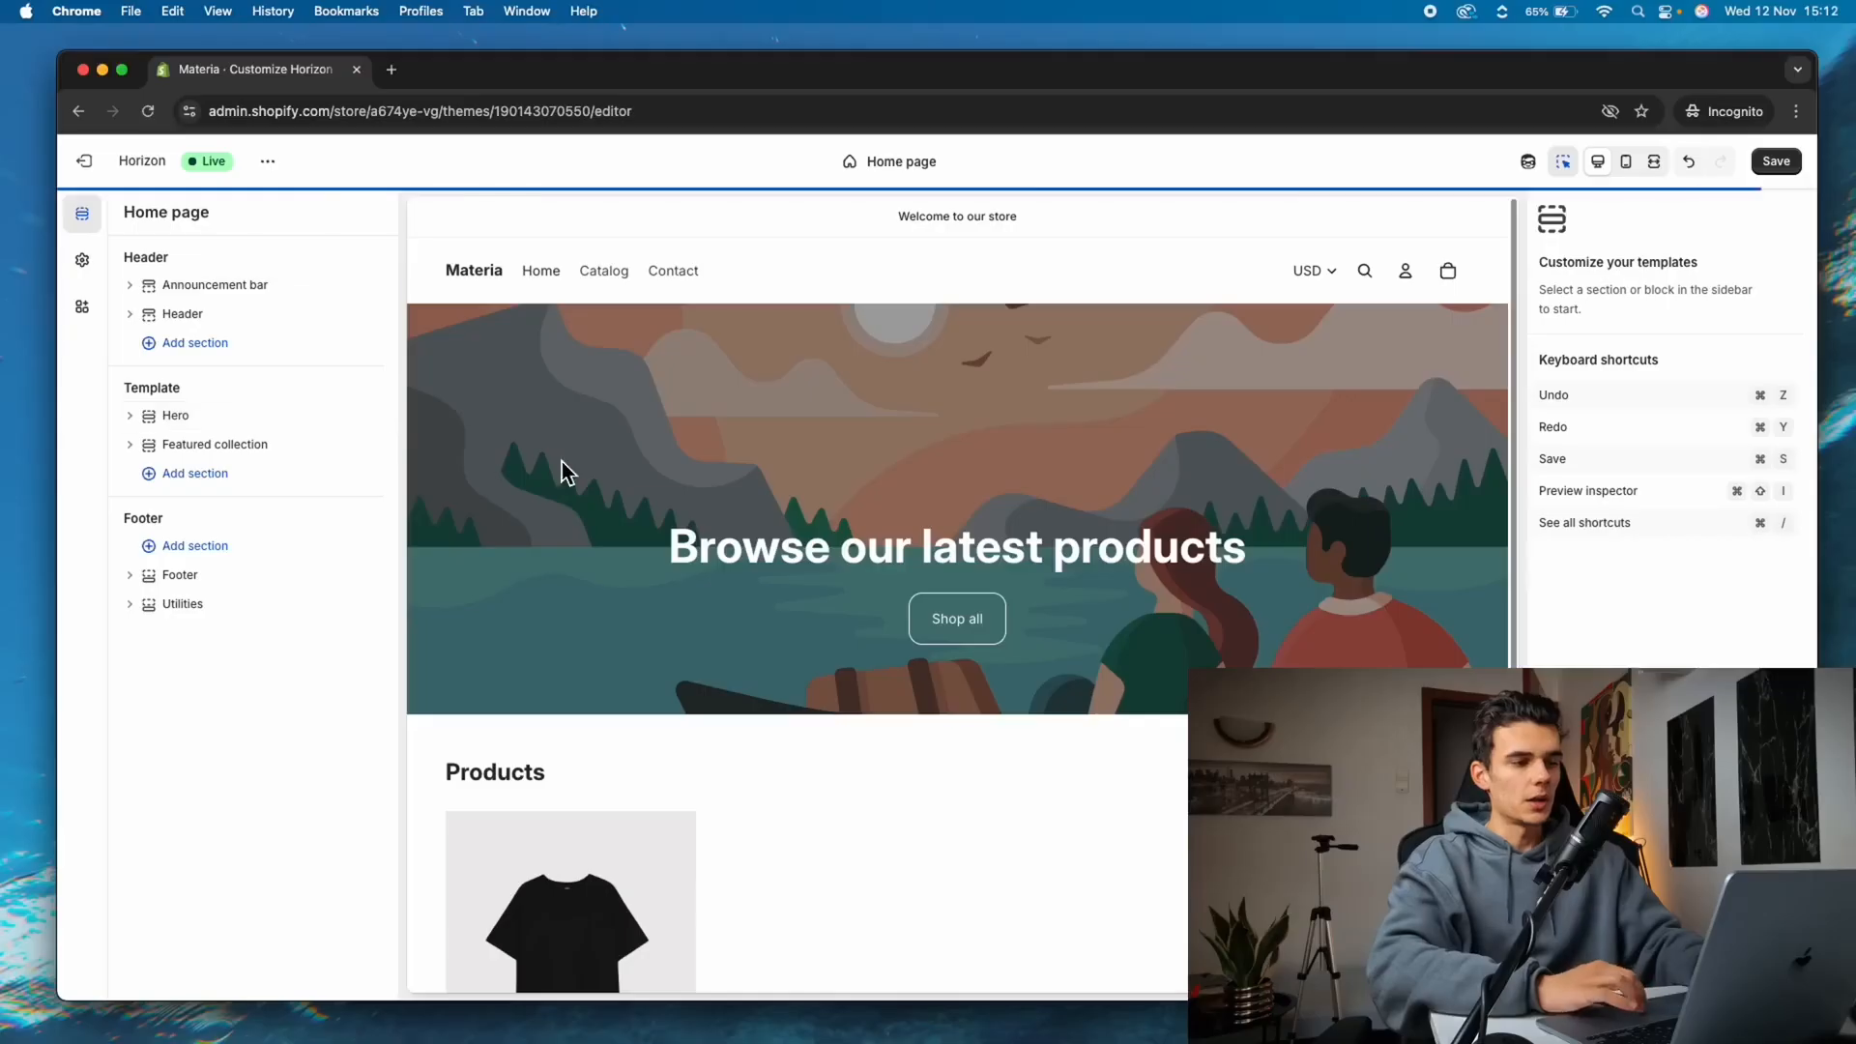
Try hiding the home page's Hero section and make it visible again
click(358, 418)
click(358, 418)
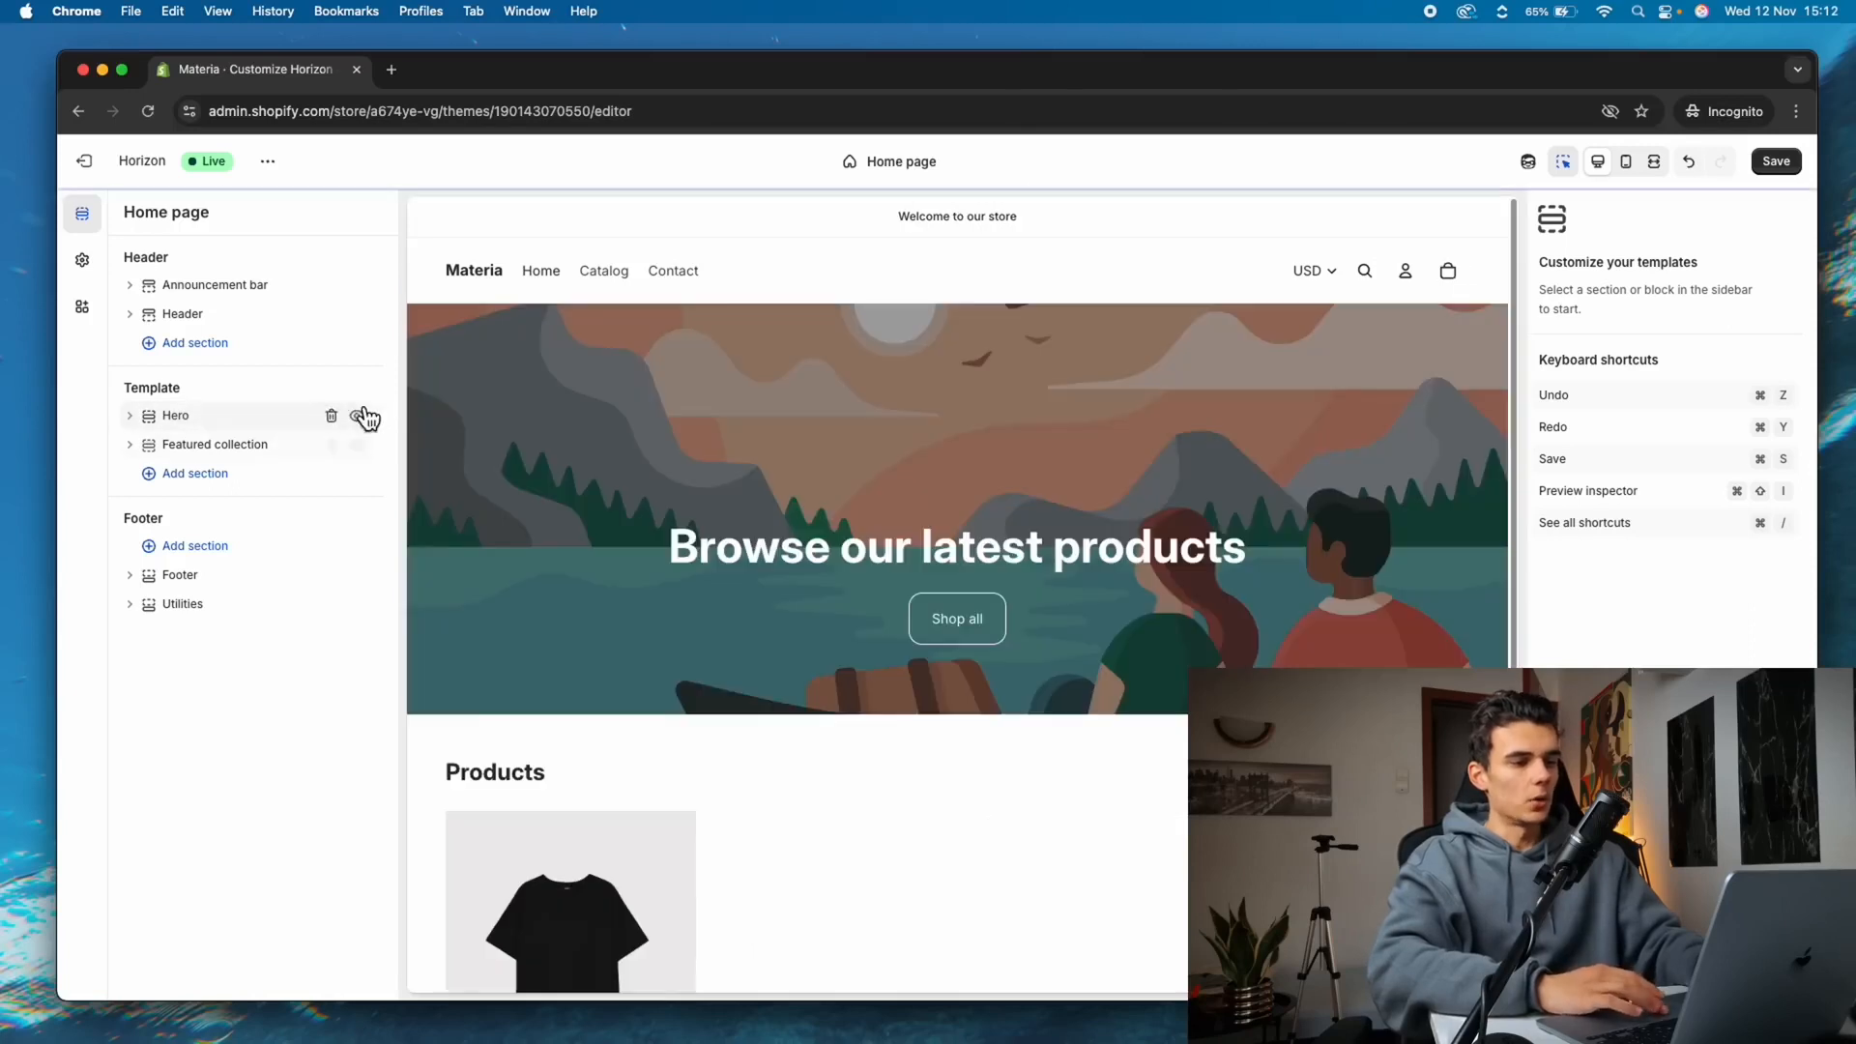
click(249, 464)
click(263, 490)
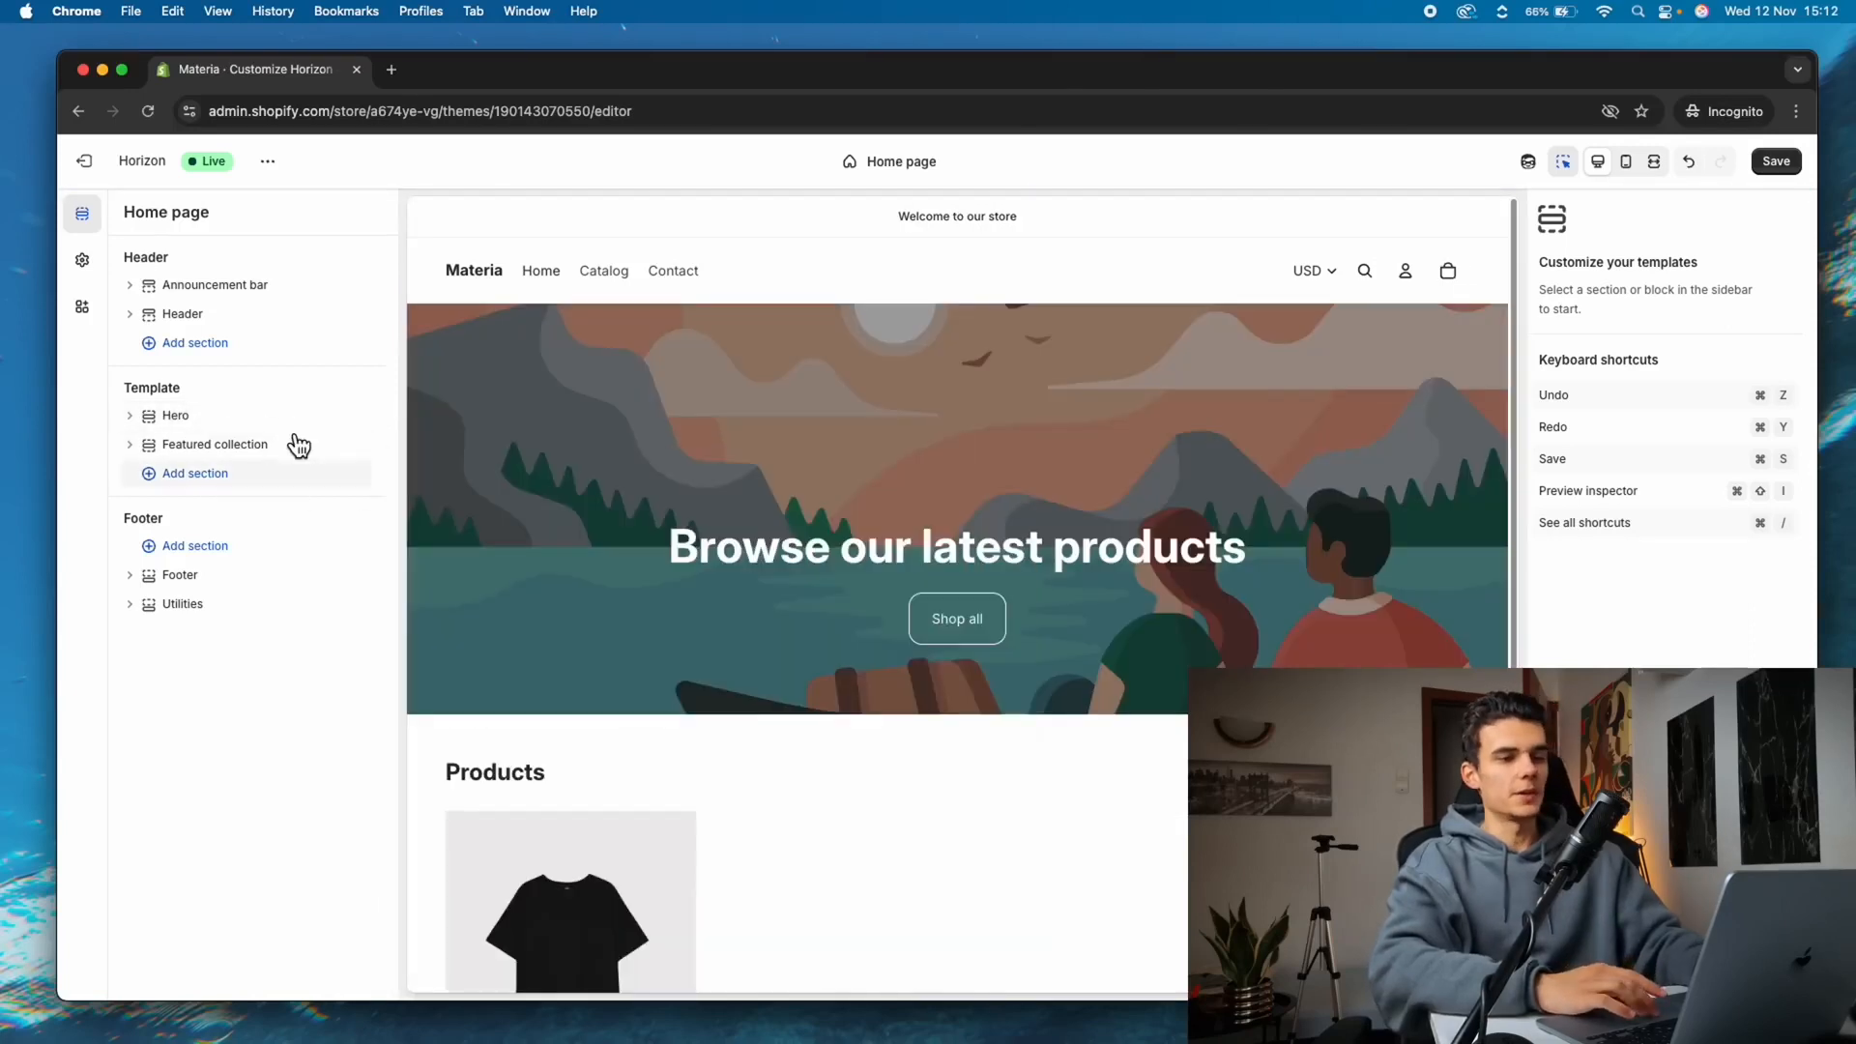
mouse_move(332, 618)
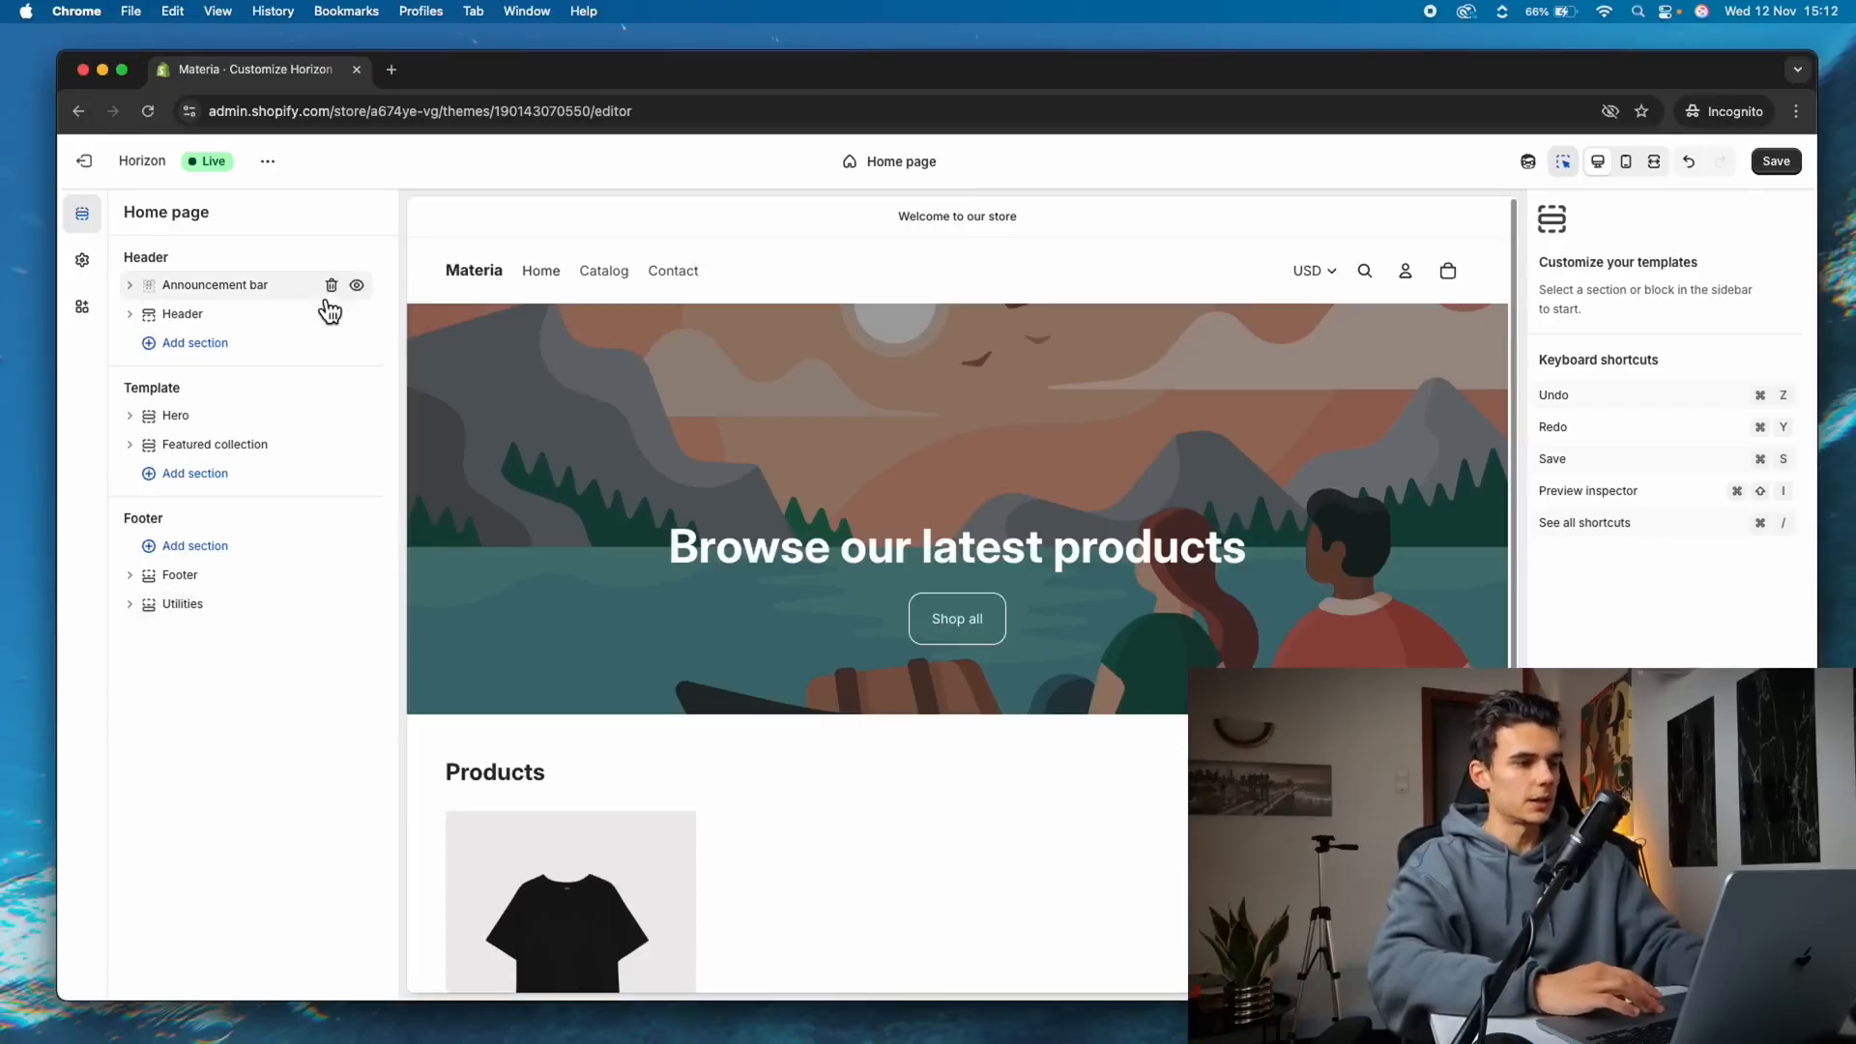
Set the Featured collection section's product count to 5 and increase its top padding
click(219, 445)
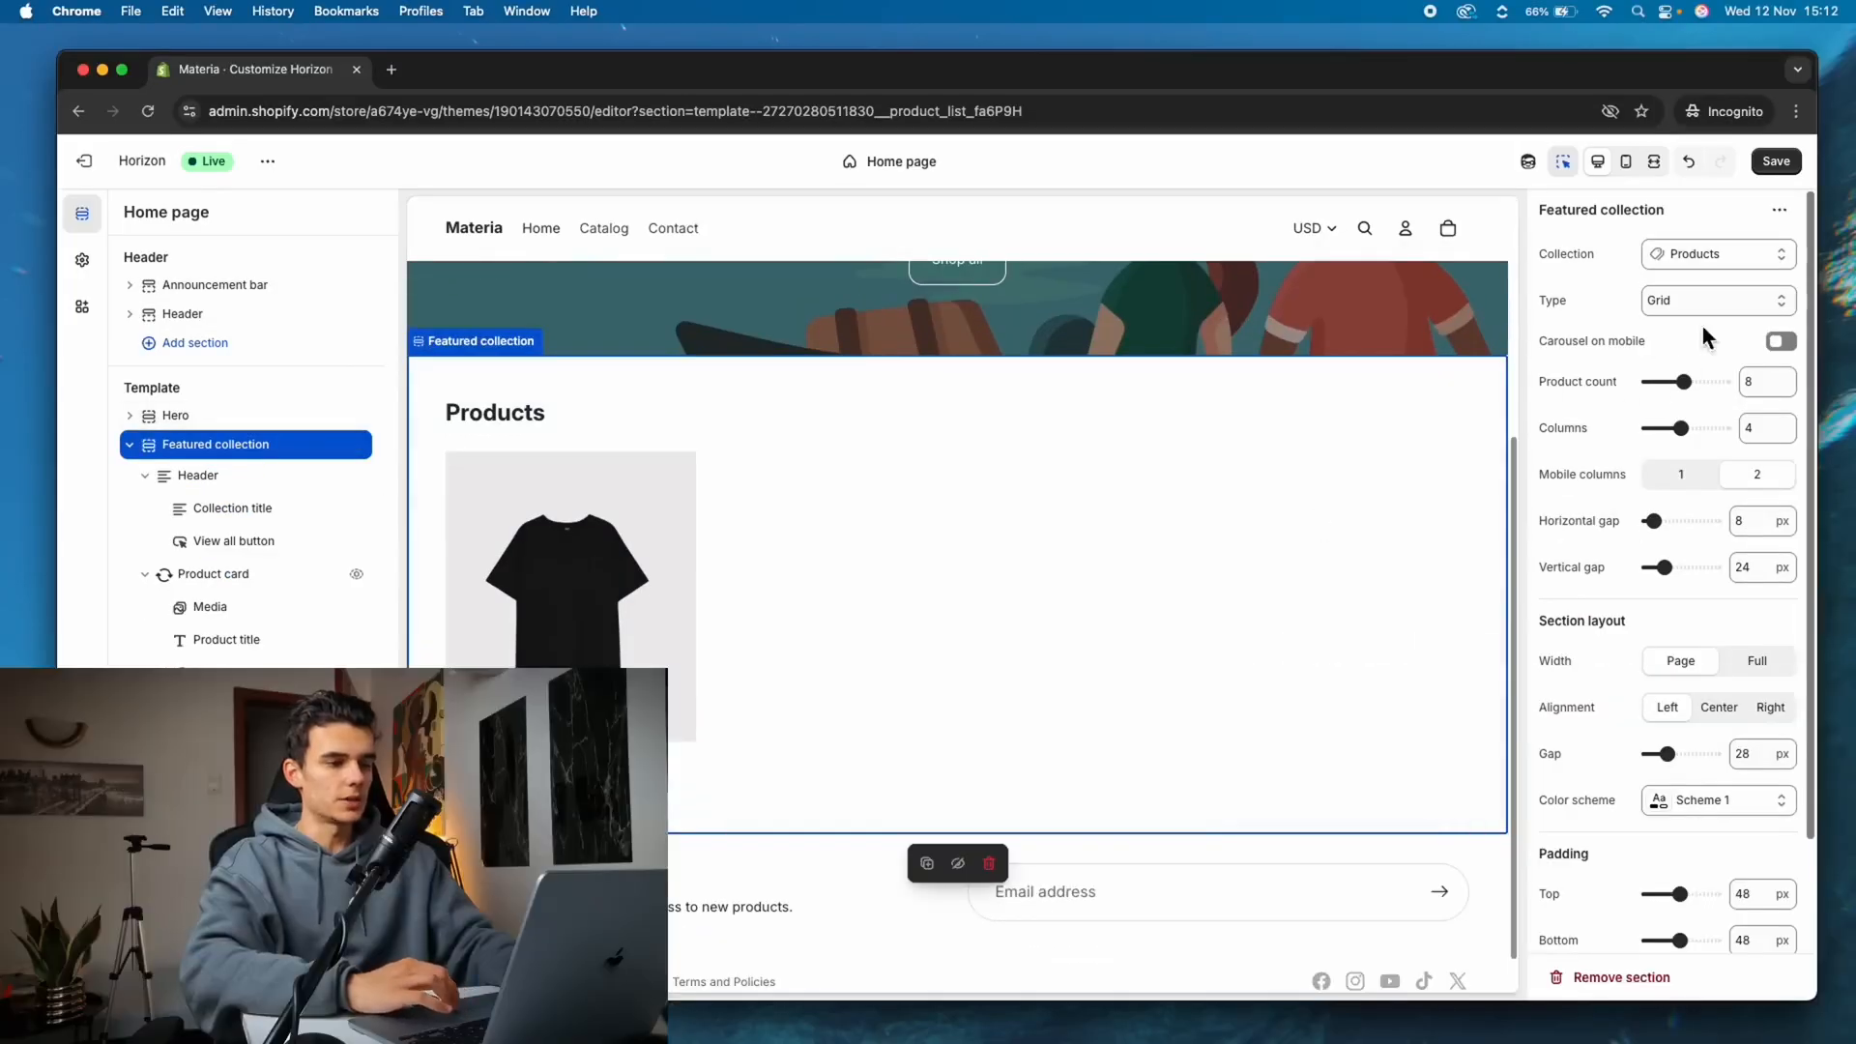
drag(1684, 382, 1669, 381)
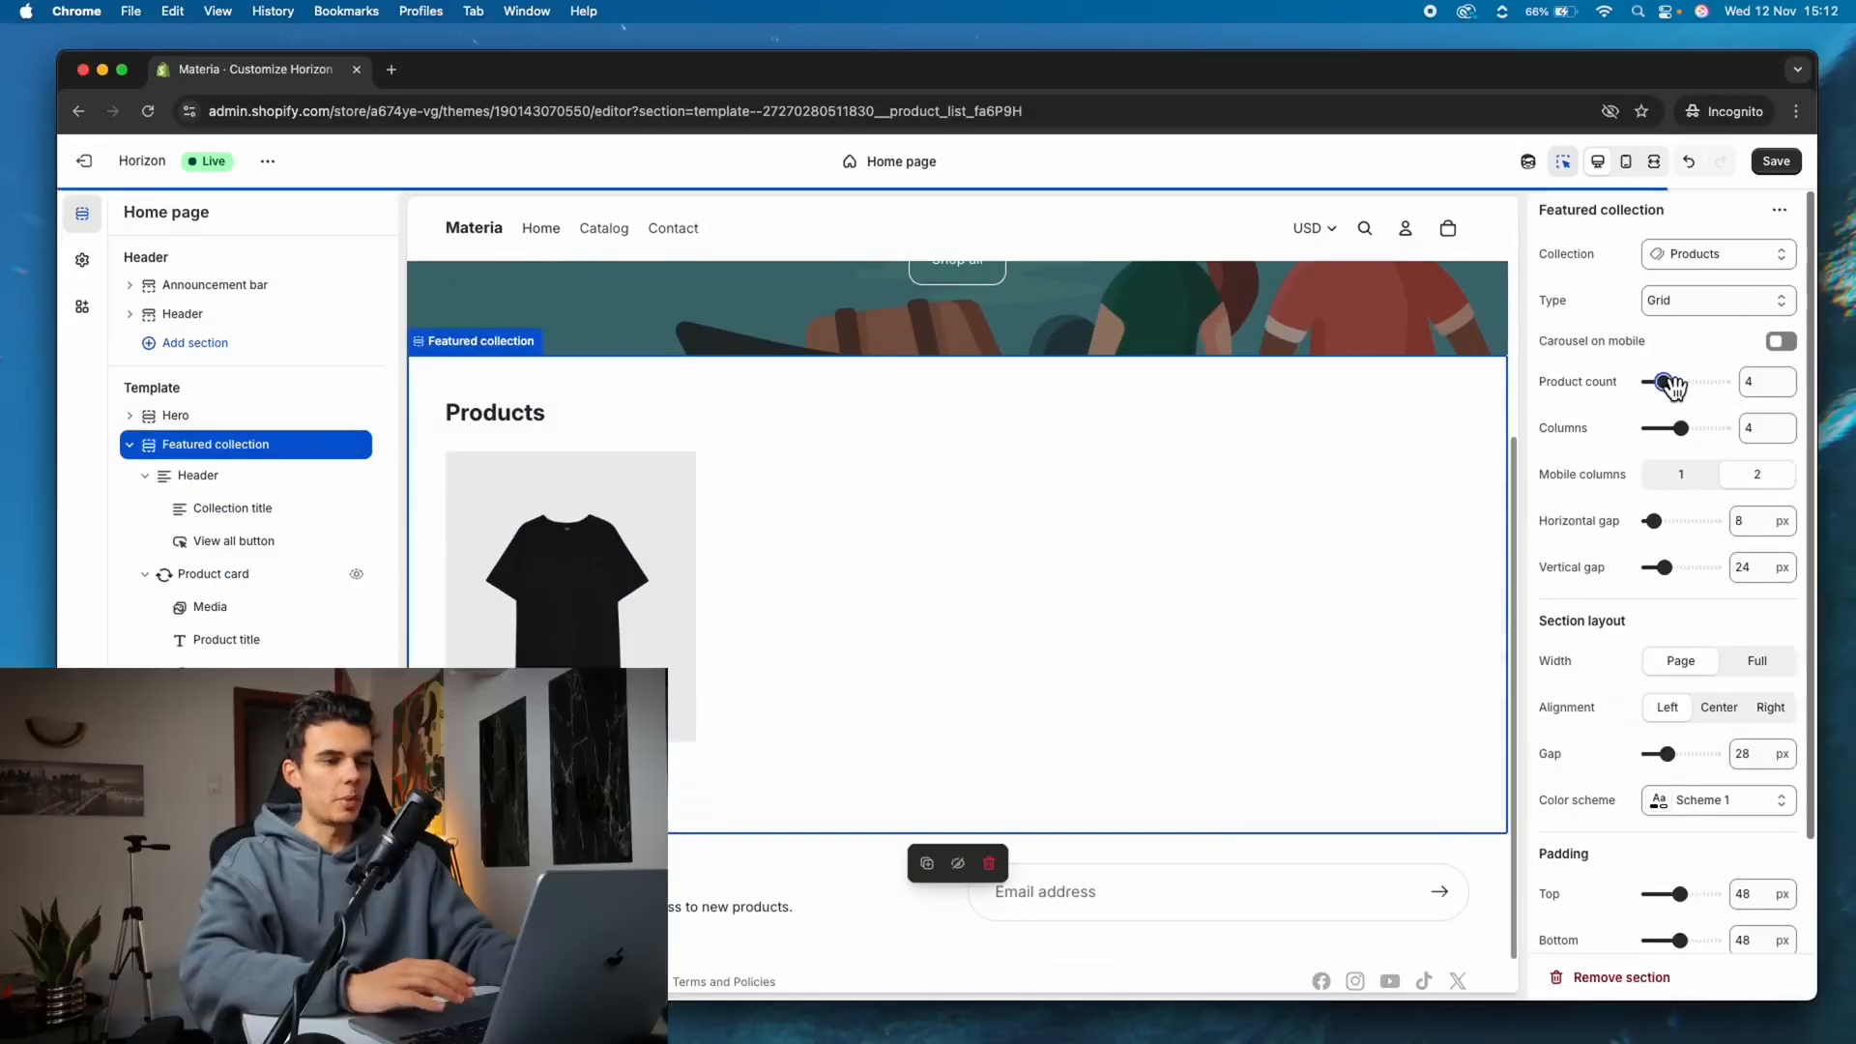
mouse_move(1682, 894)
mouse_down()
mouse_move(1717, 897)
mouse_move(1679, 896)
mouse_move(1698, 898)
mouse_move(1699, 944)
mouse_move(1702, 921)
mouse_up()
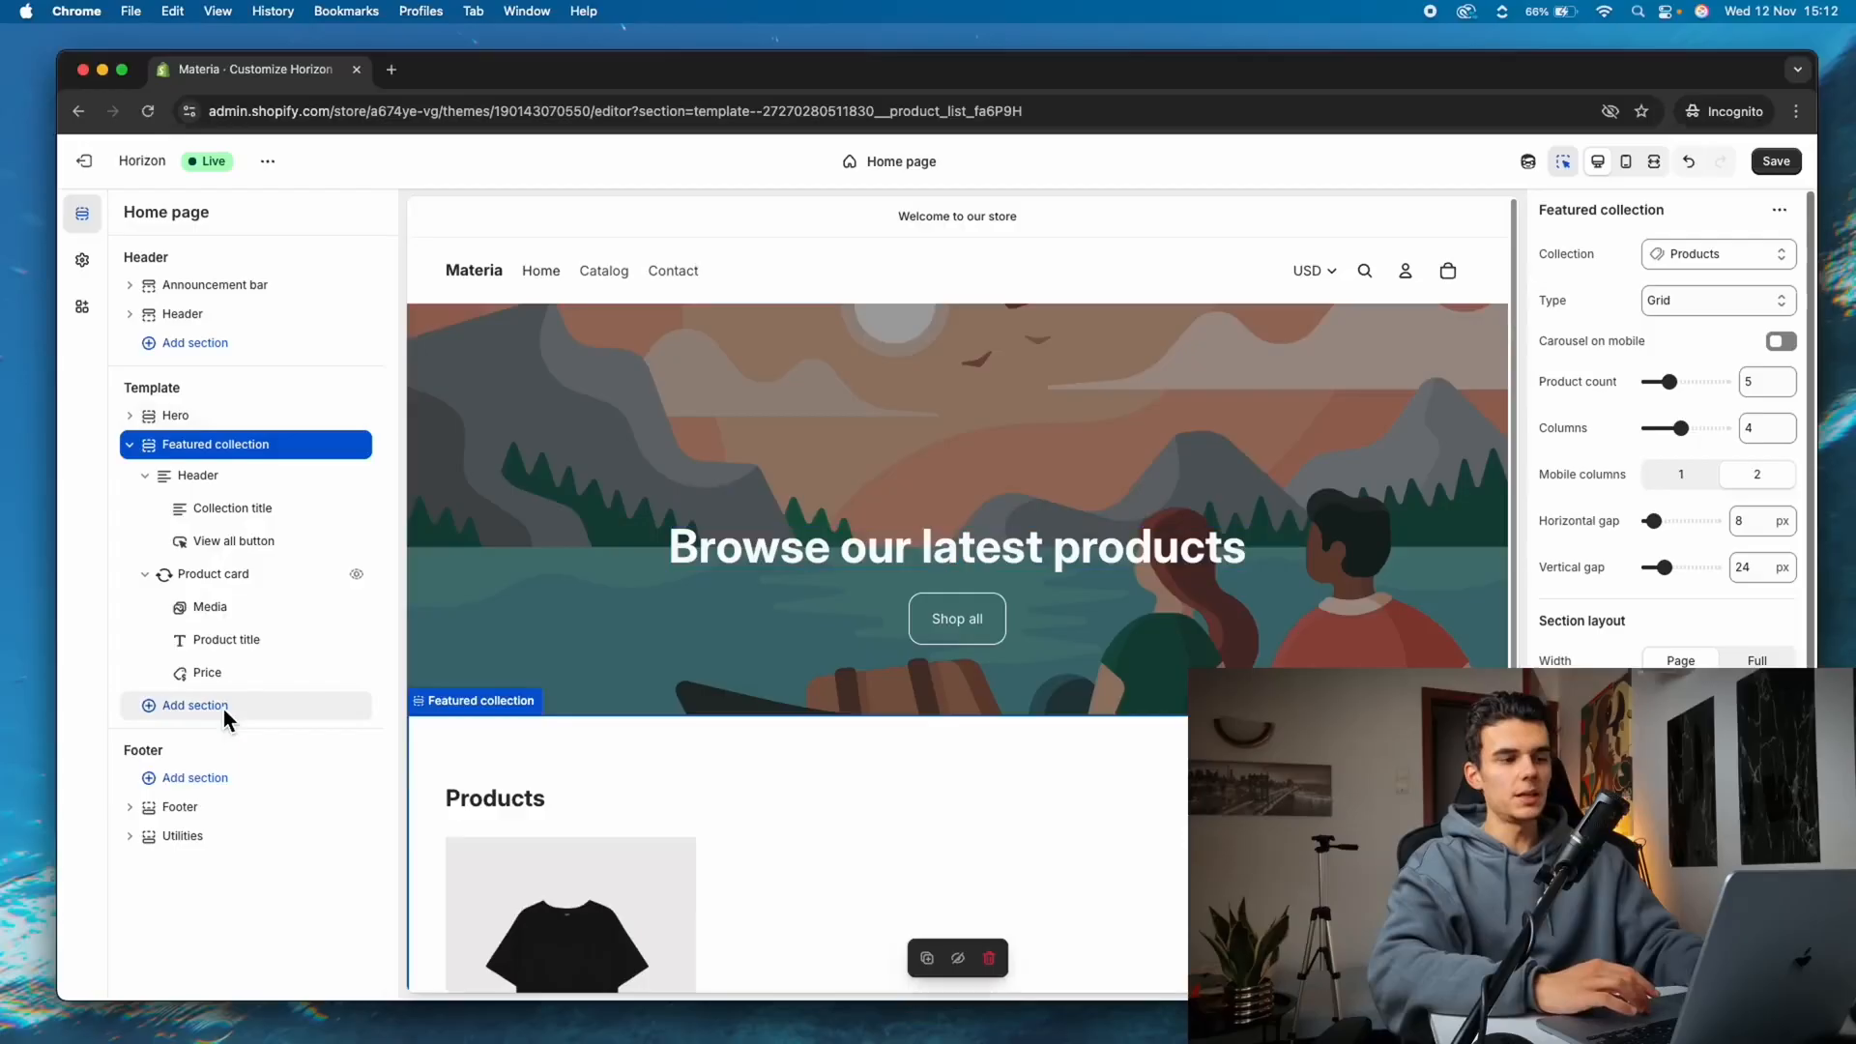
Look through the section types available for the home page template, both below and above the Featured collection section
click(225, 711)
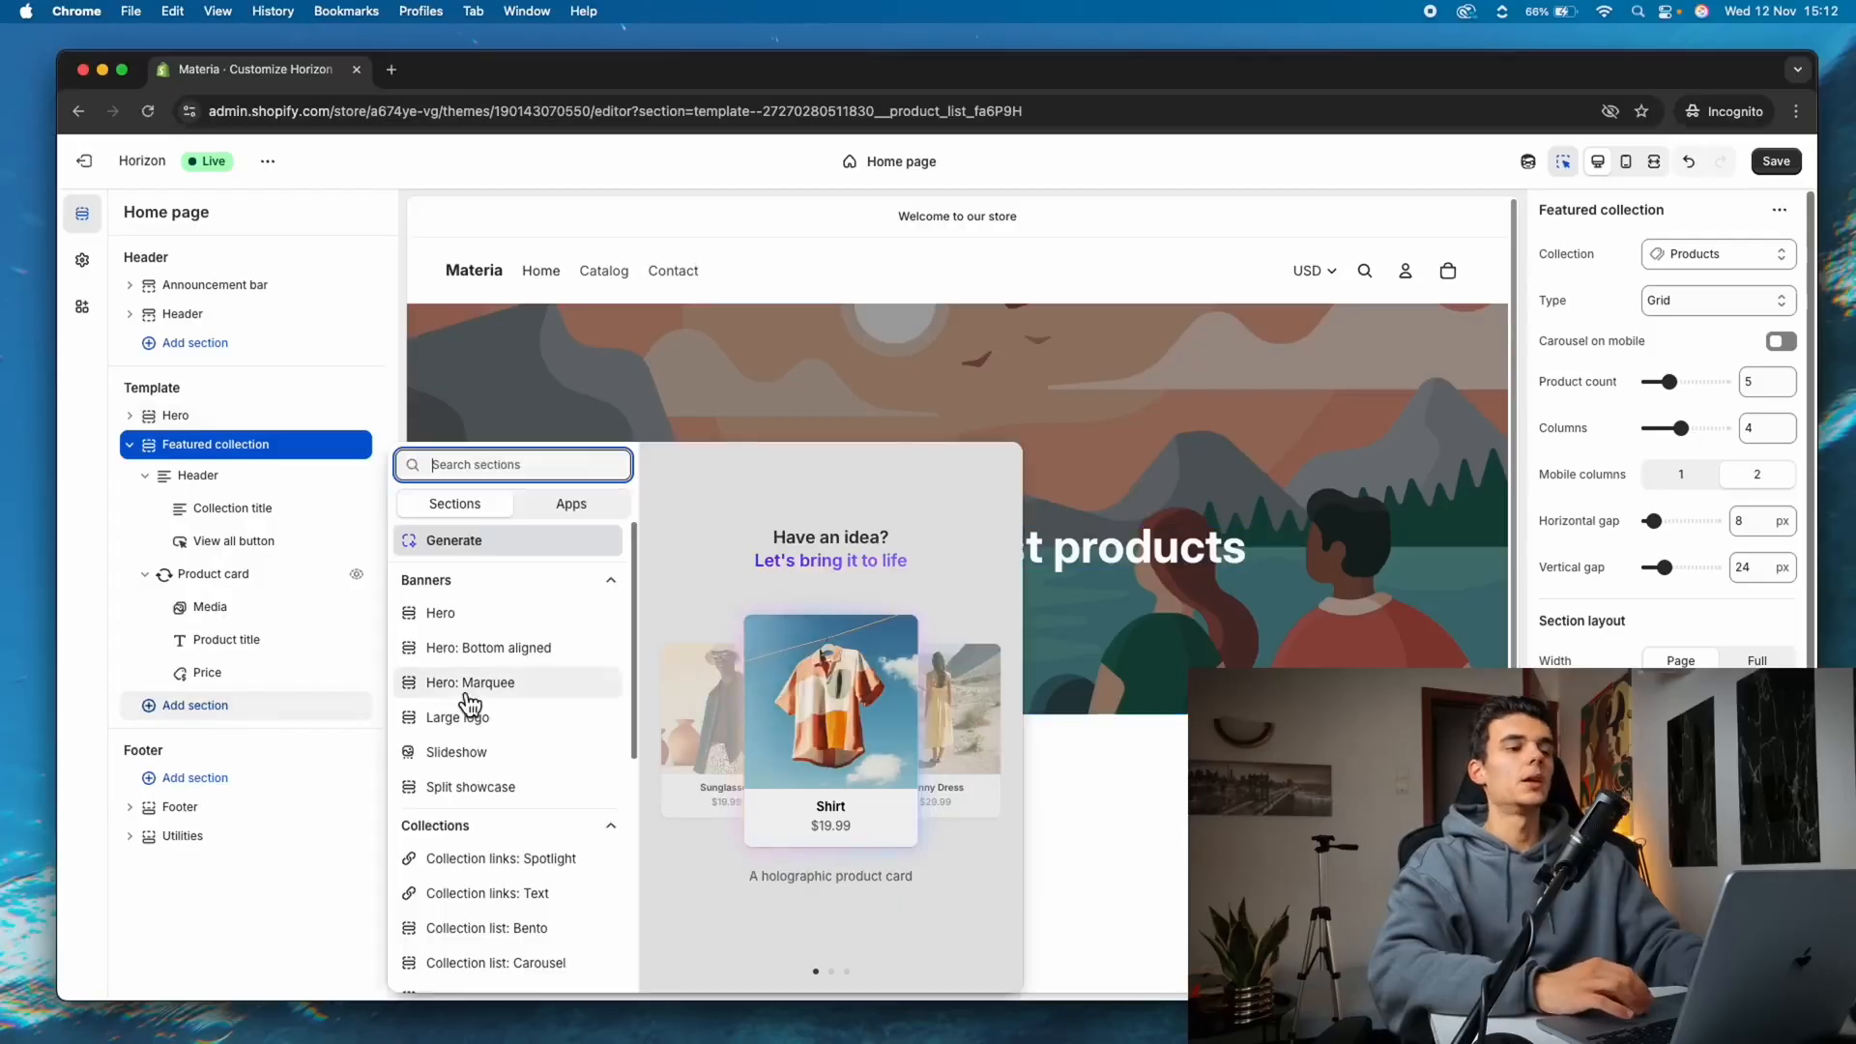
scroll(508, 708, down, 3)
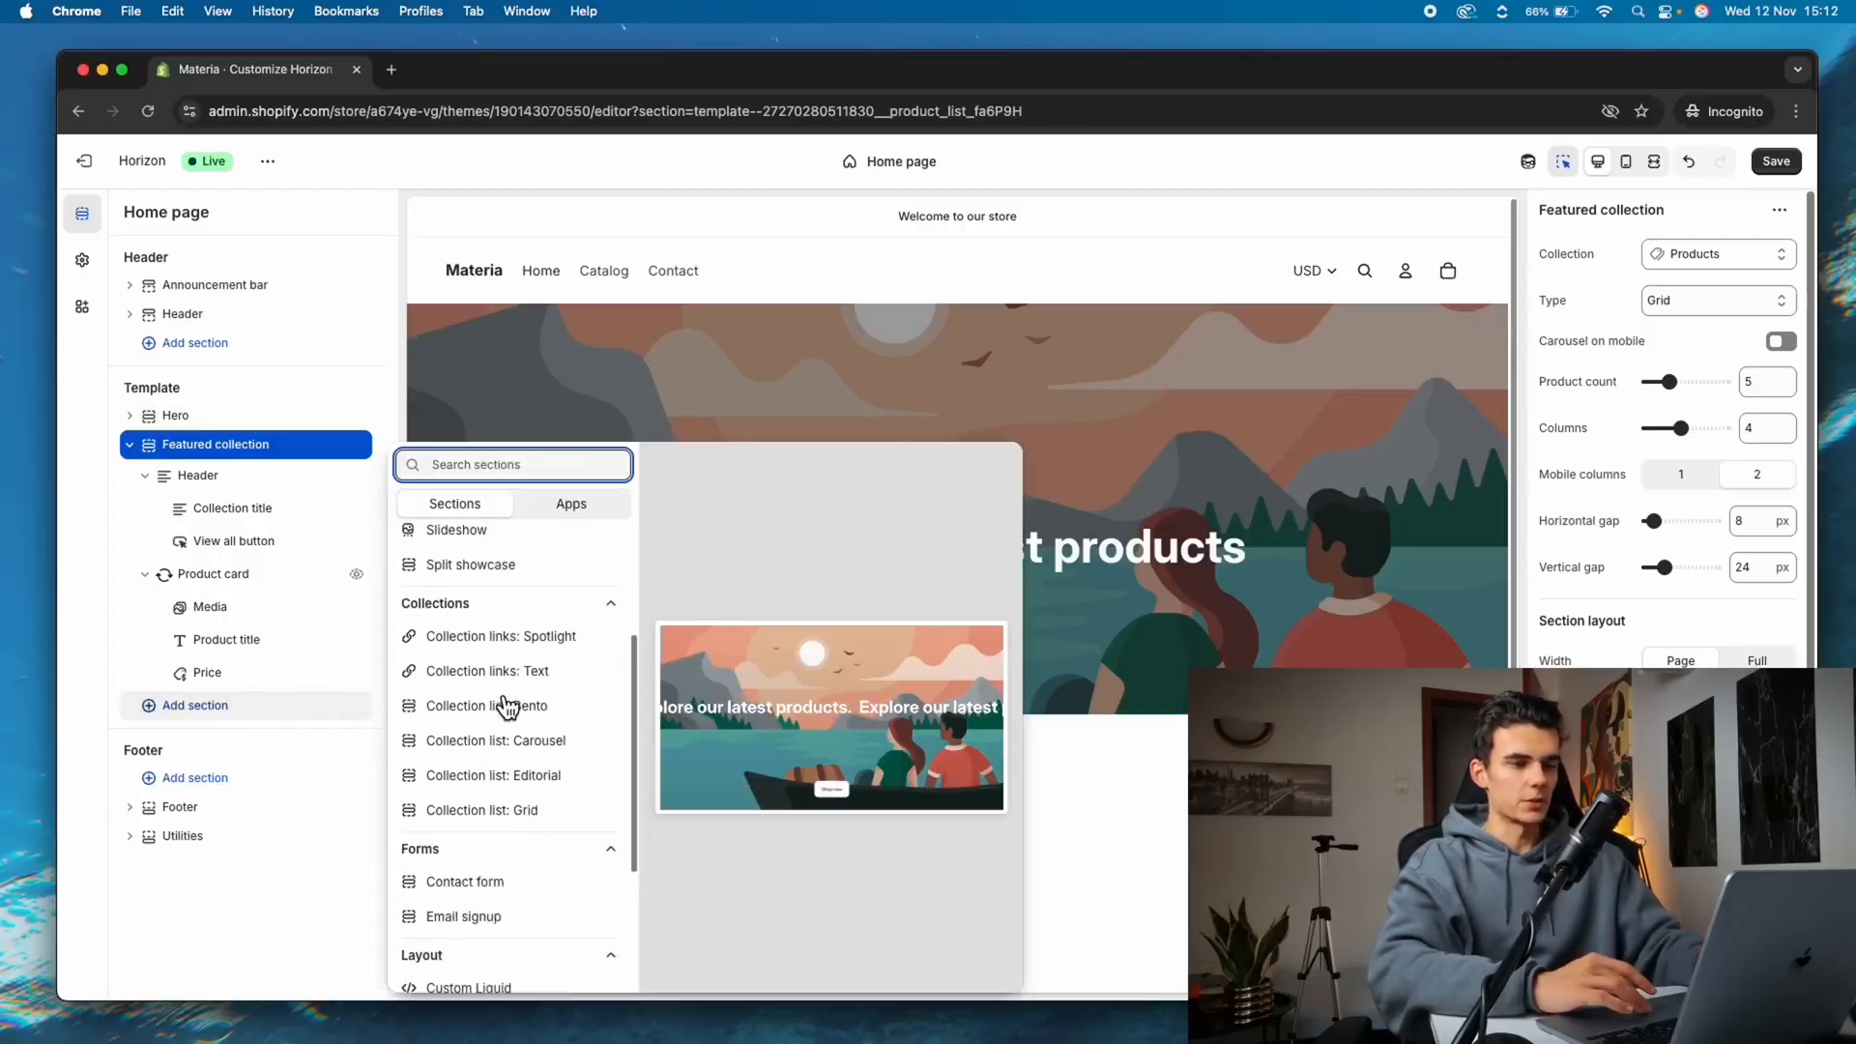
scroll(508, 709, up, 2)
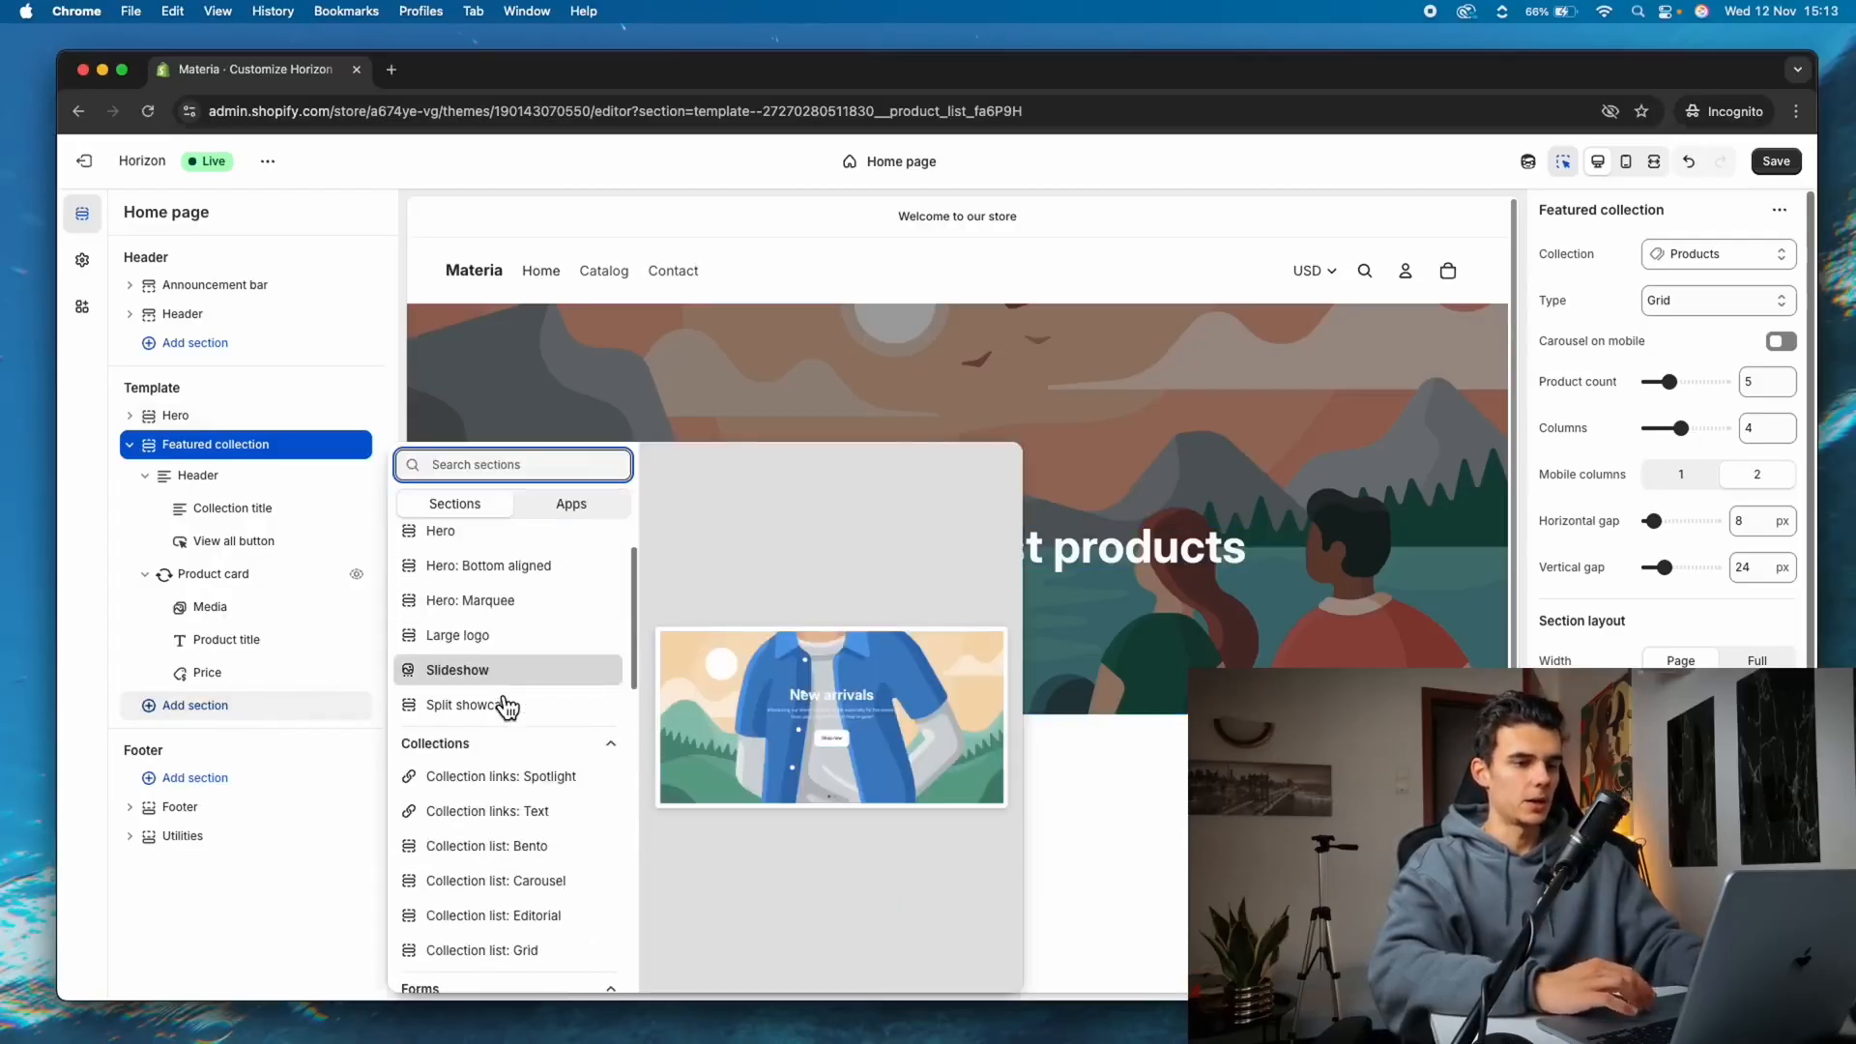
scroll(507, 708, down, 1)
click(271, 519)
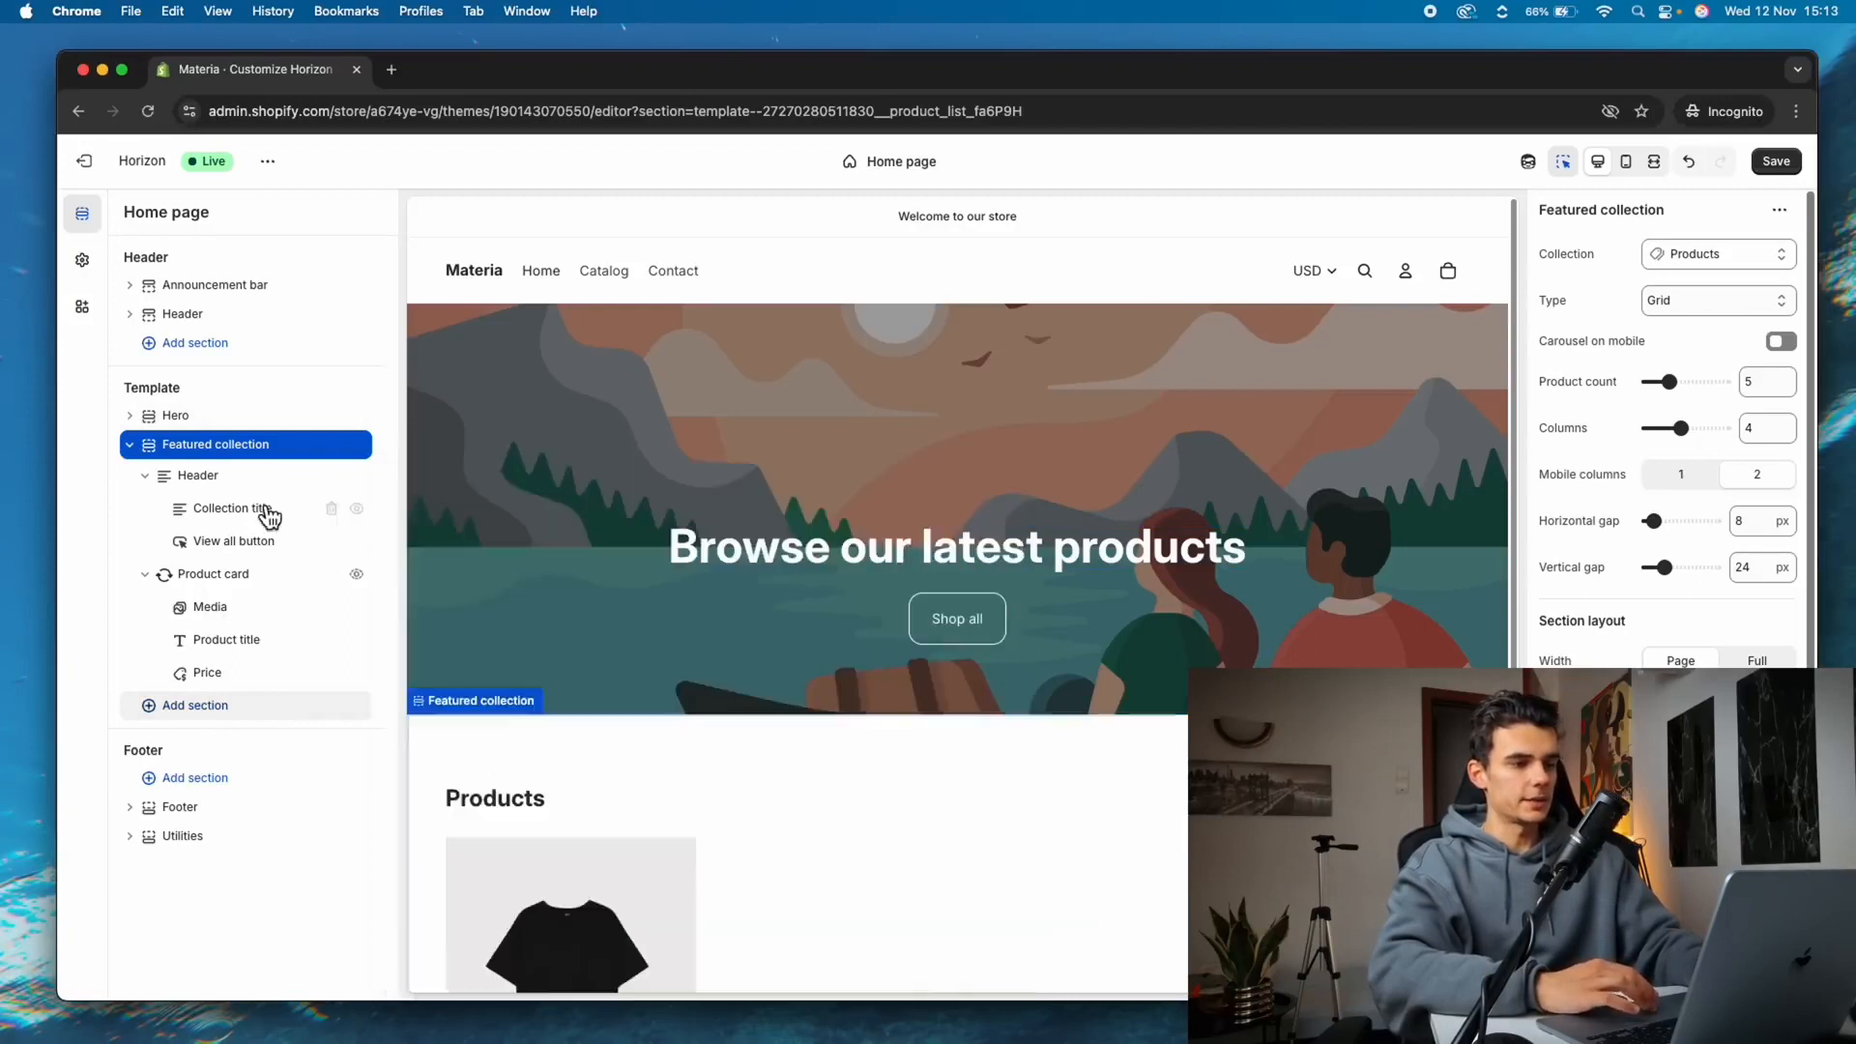
click(253, 432)
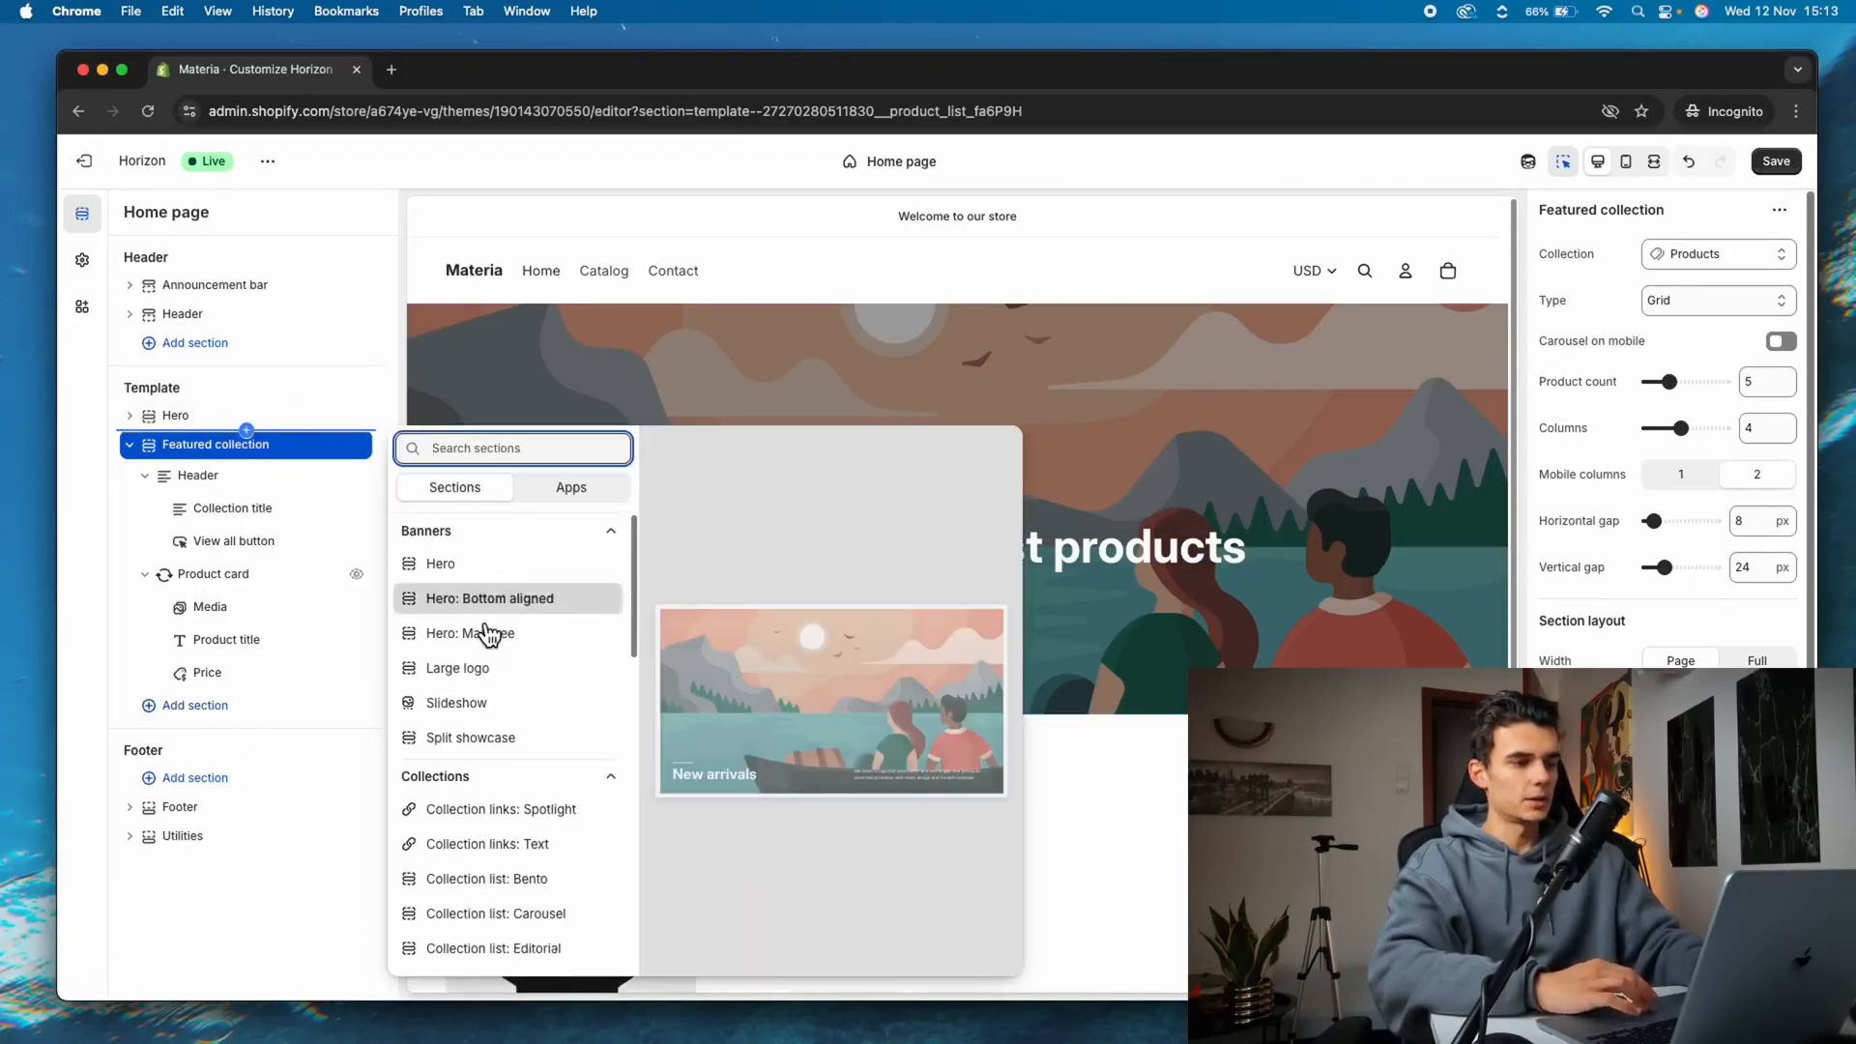
scroll(488, 633, down, 6)
scroll(488, 633, up, 4)
scroll(488, 633, down, 5)
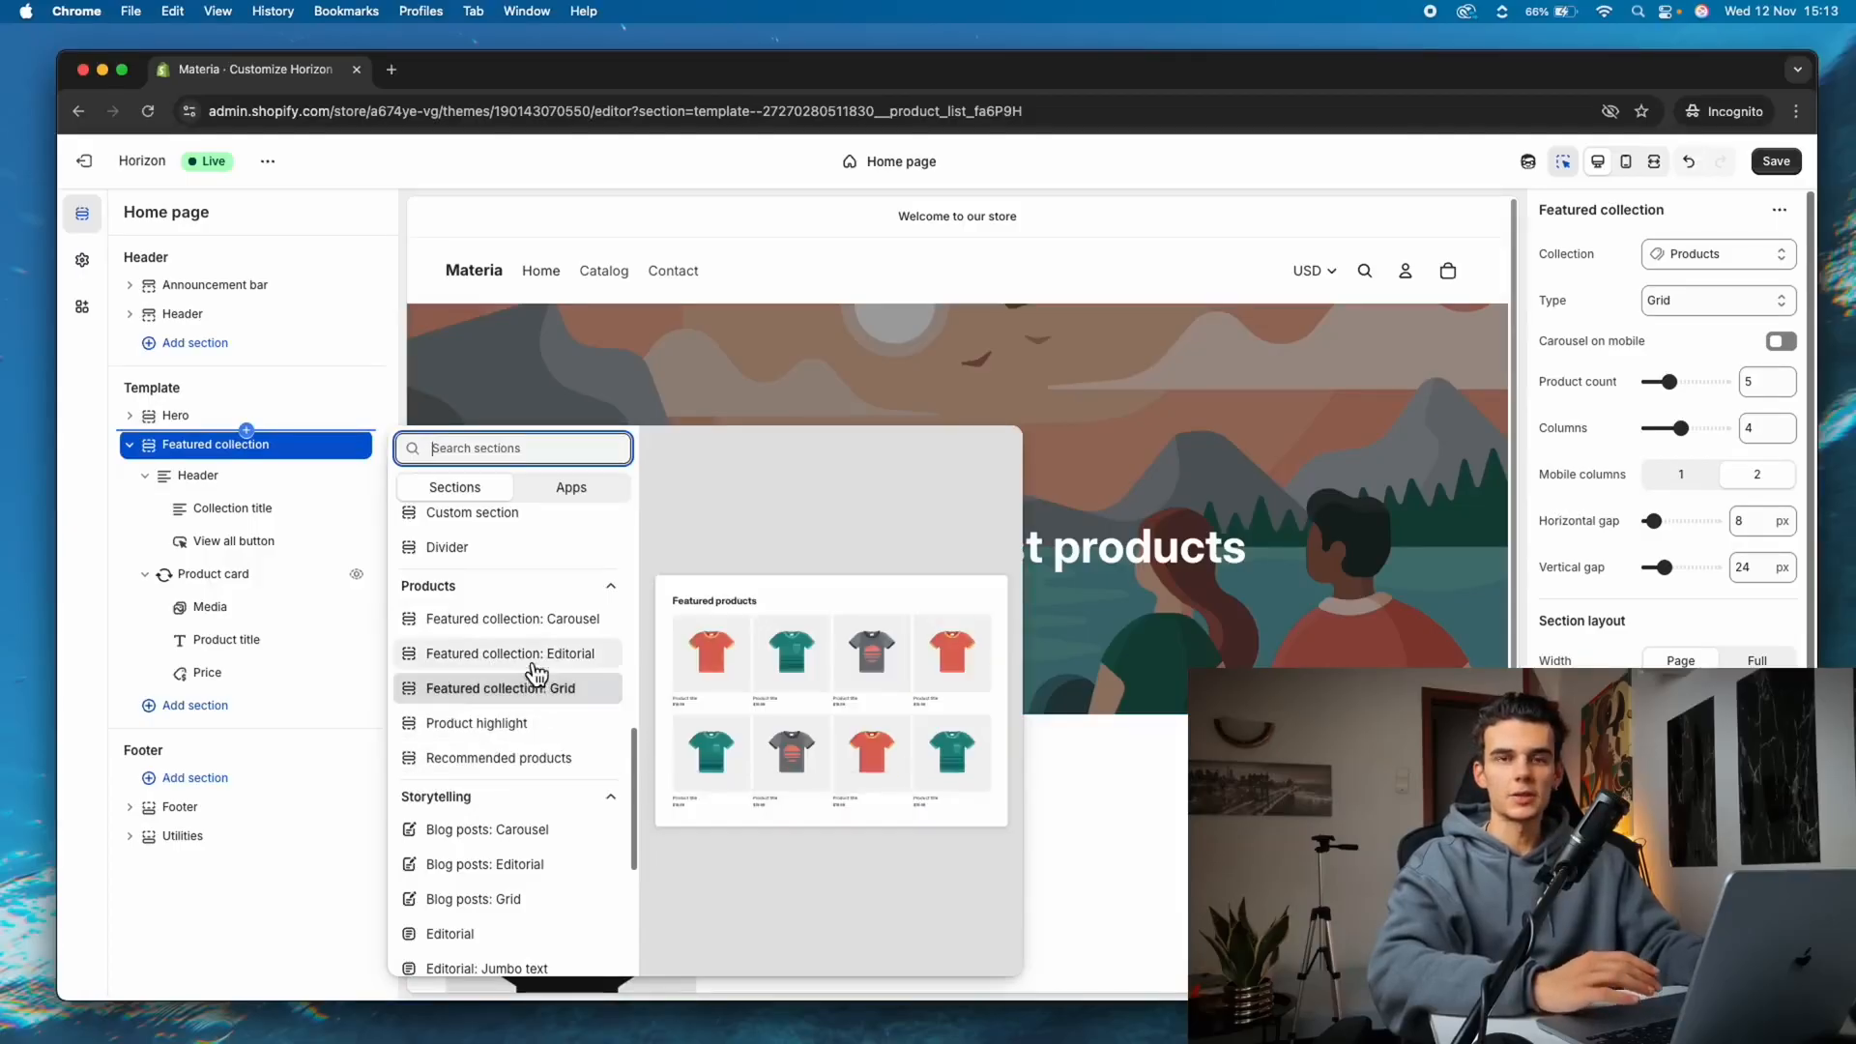
scroll(536, 696, down, 5)
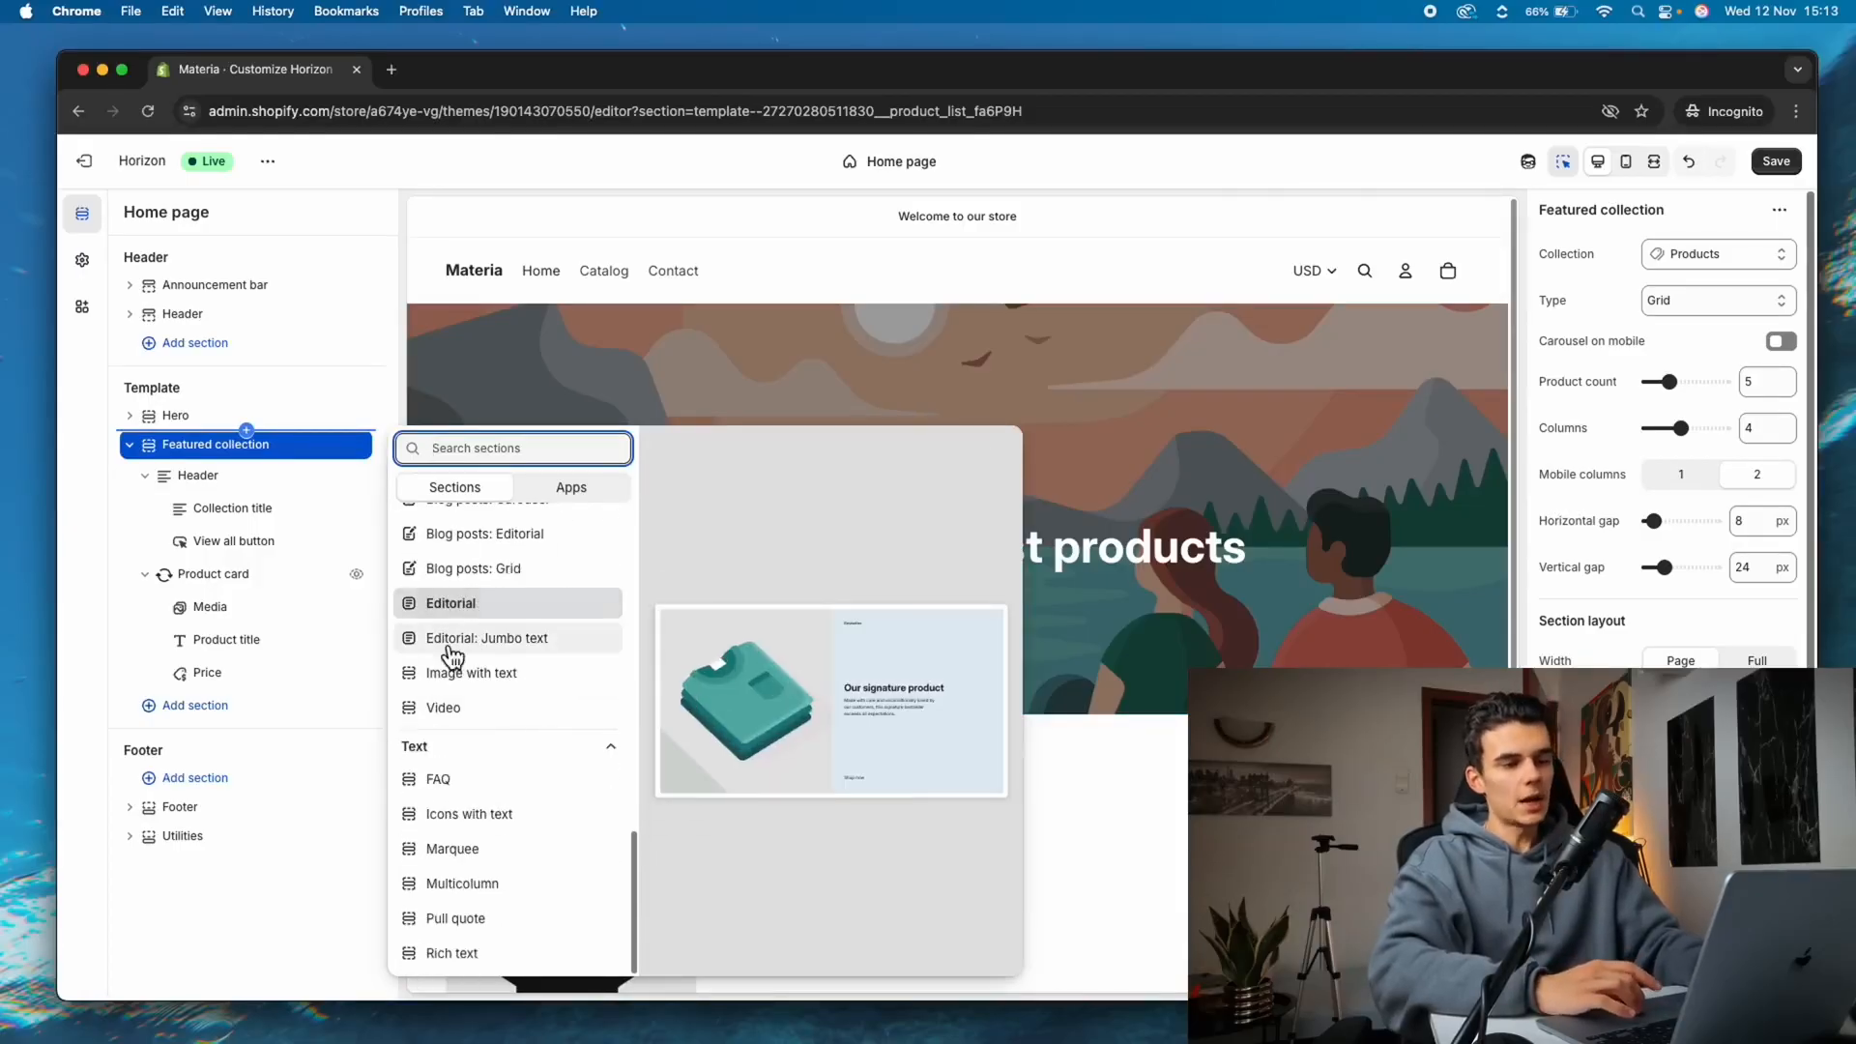
click(327, 720)
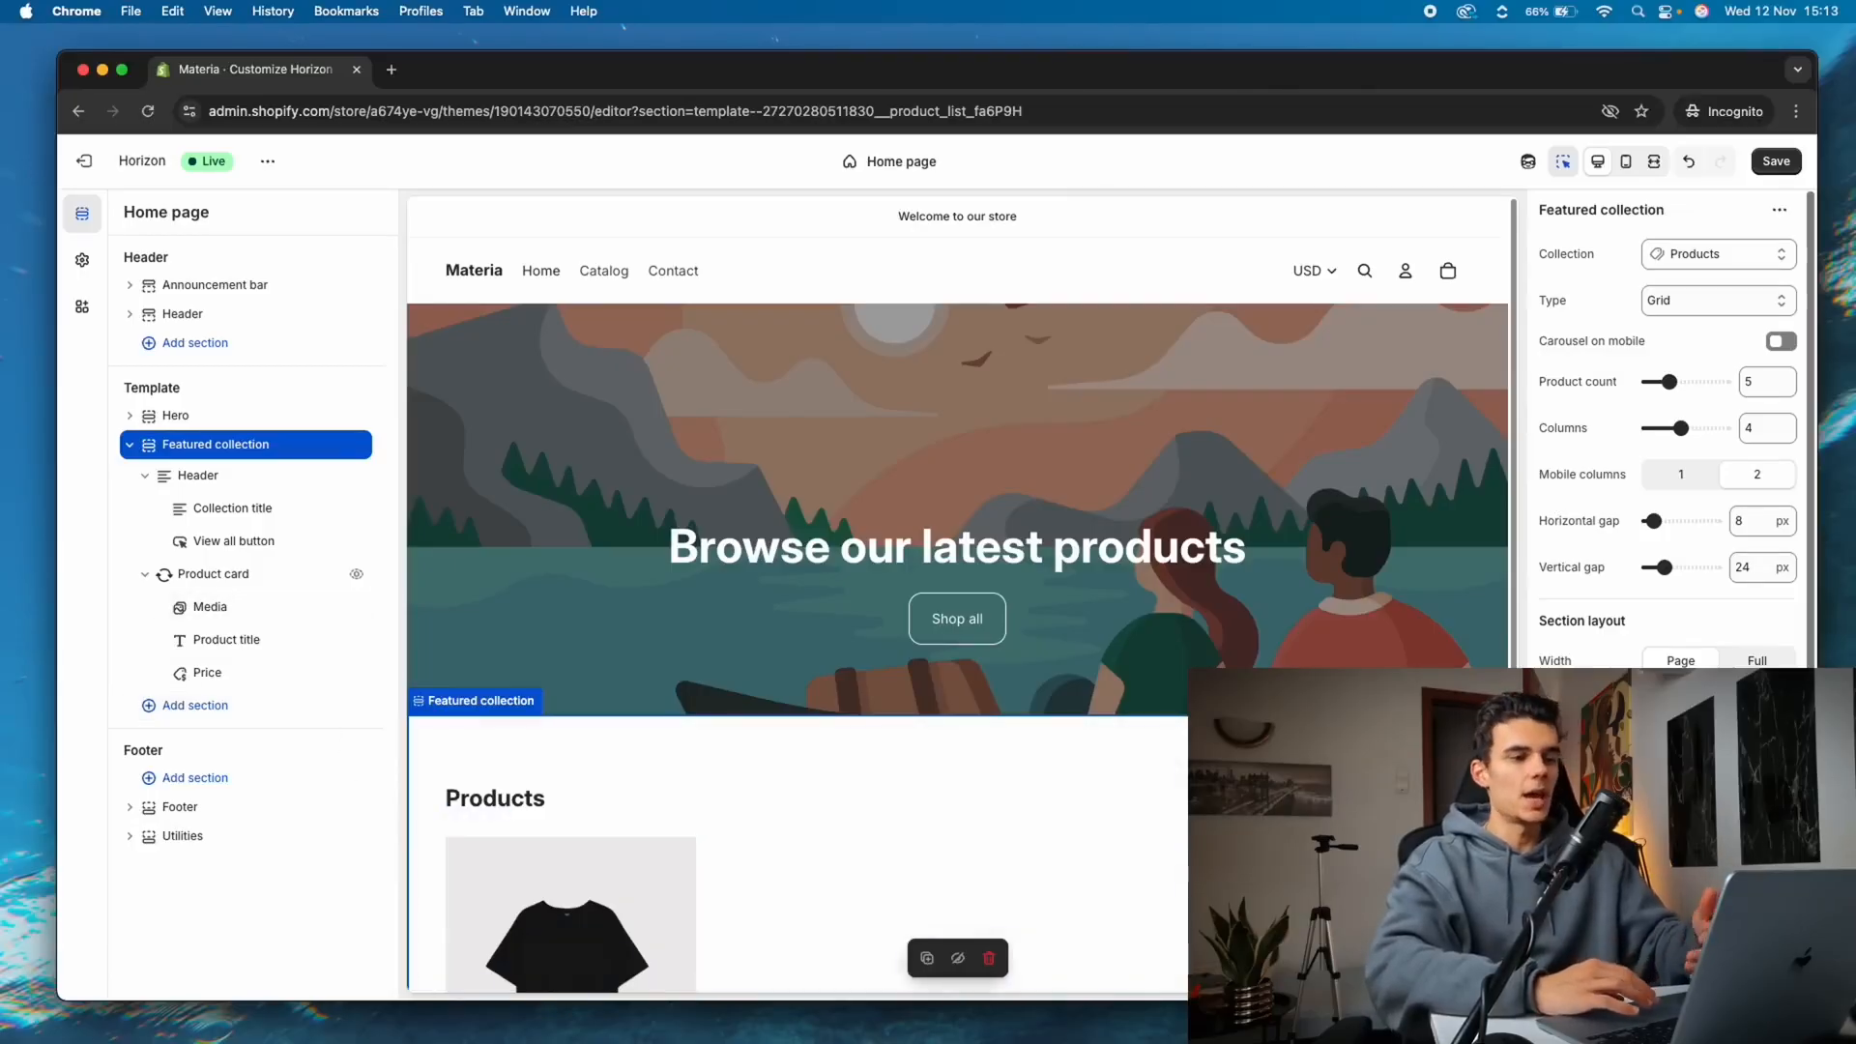
Save the theme changes and check the home page in fullscreen and mobile previews, returning to the desktop preview
click(1779, 164)
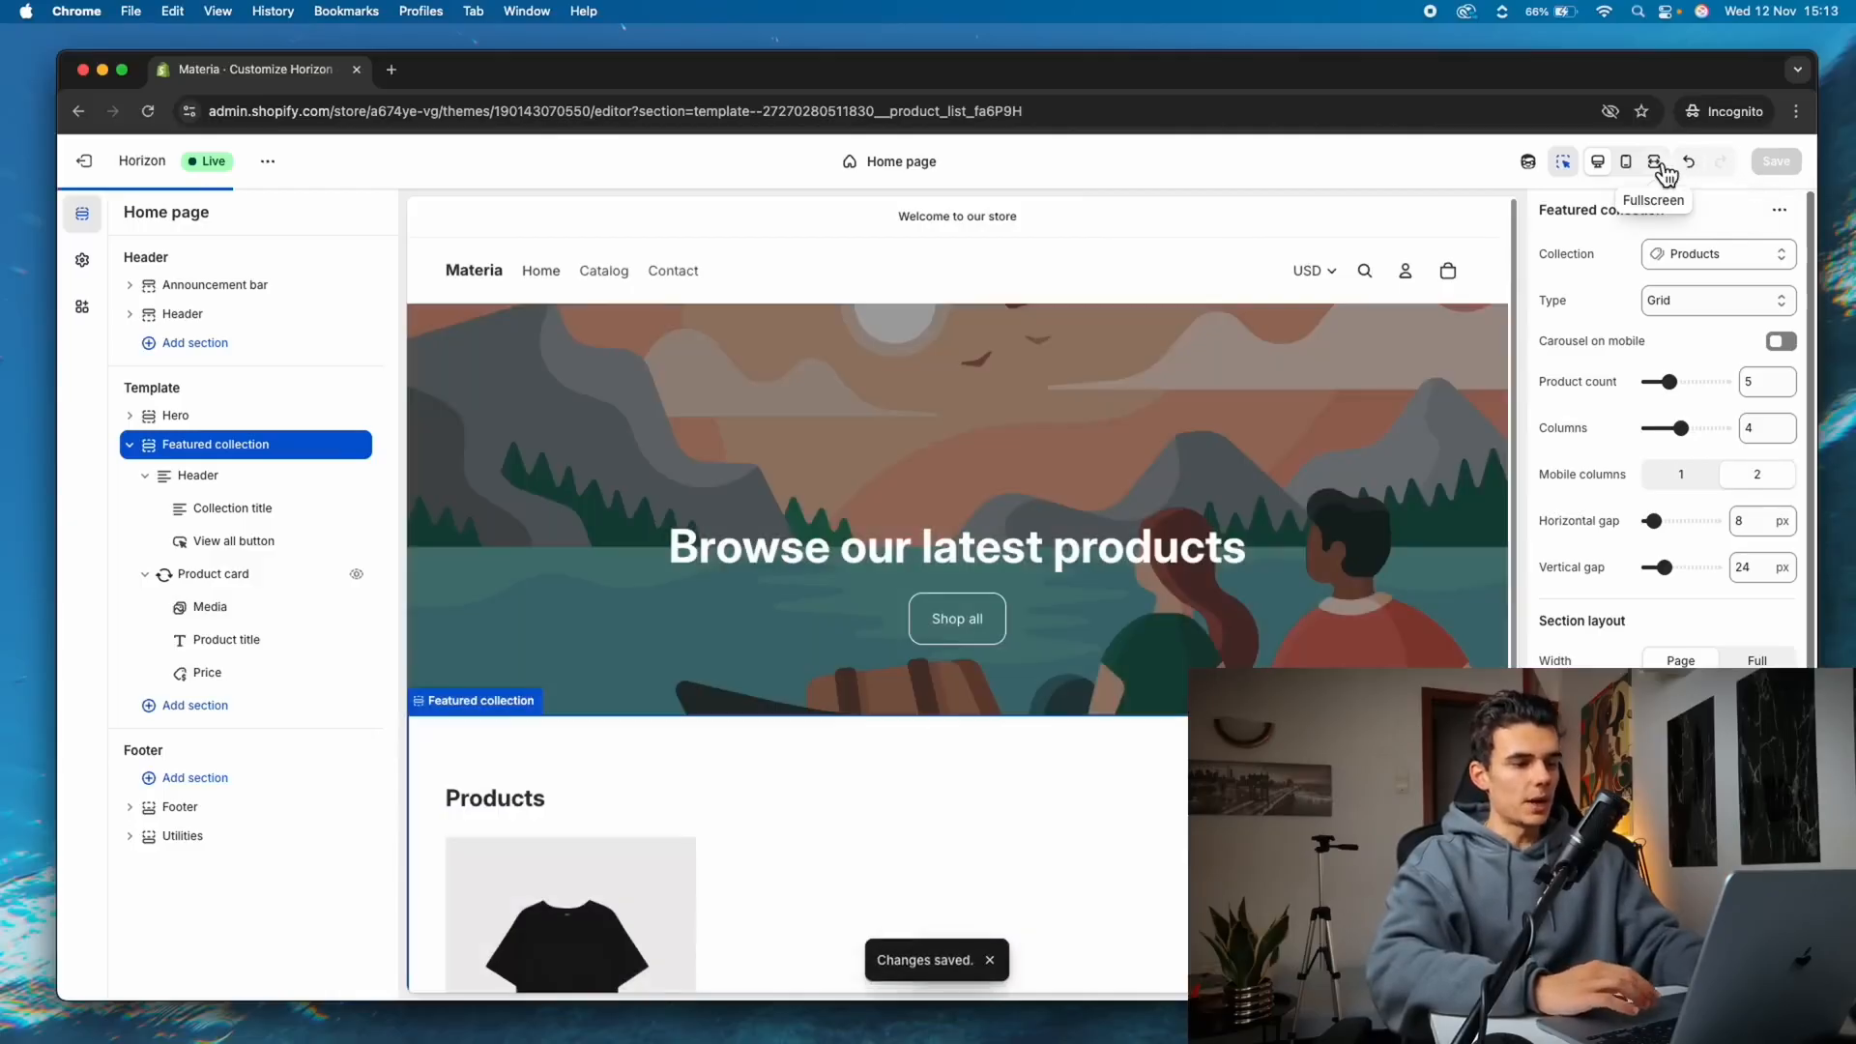
click(1655, 164)
click(1624, 166)
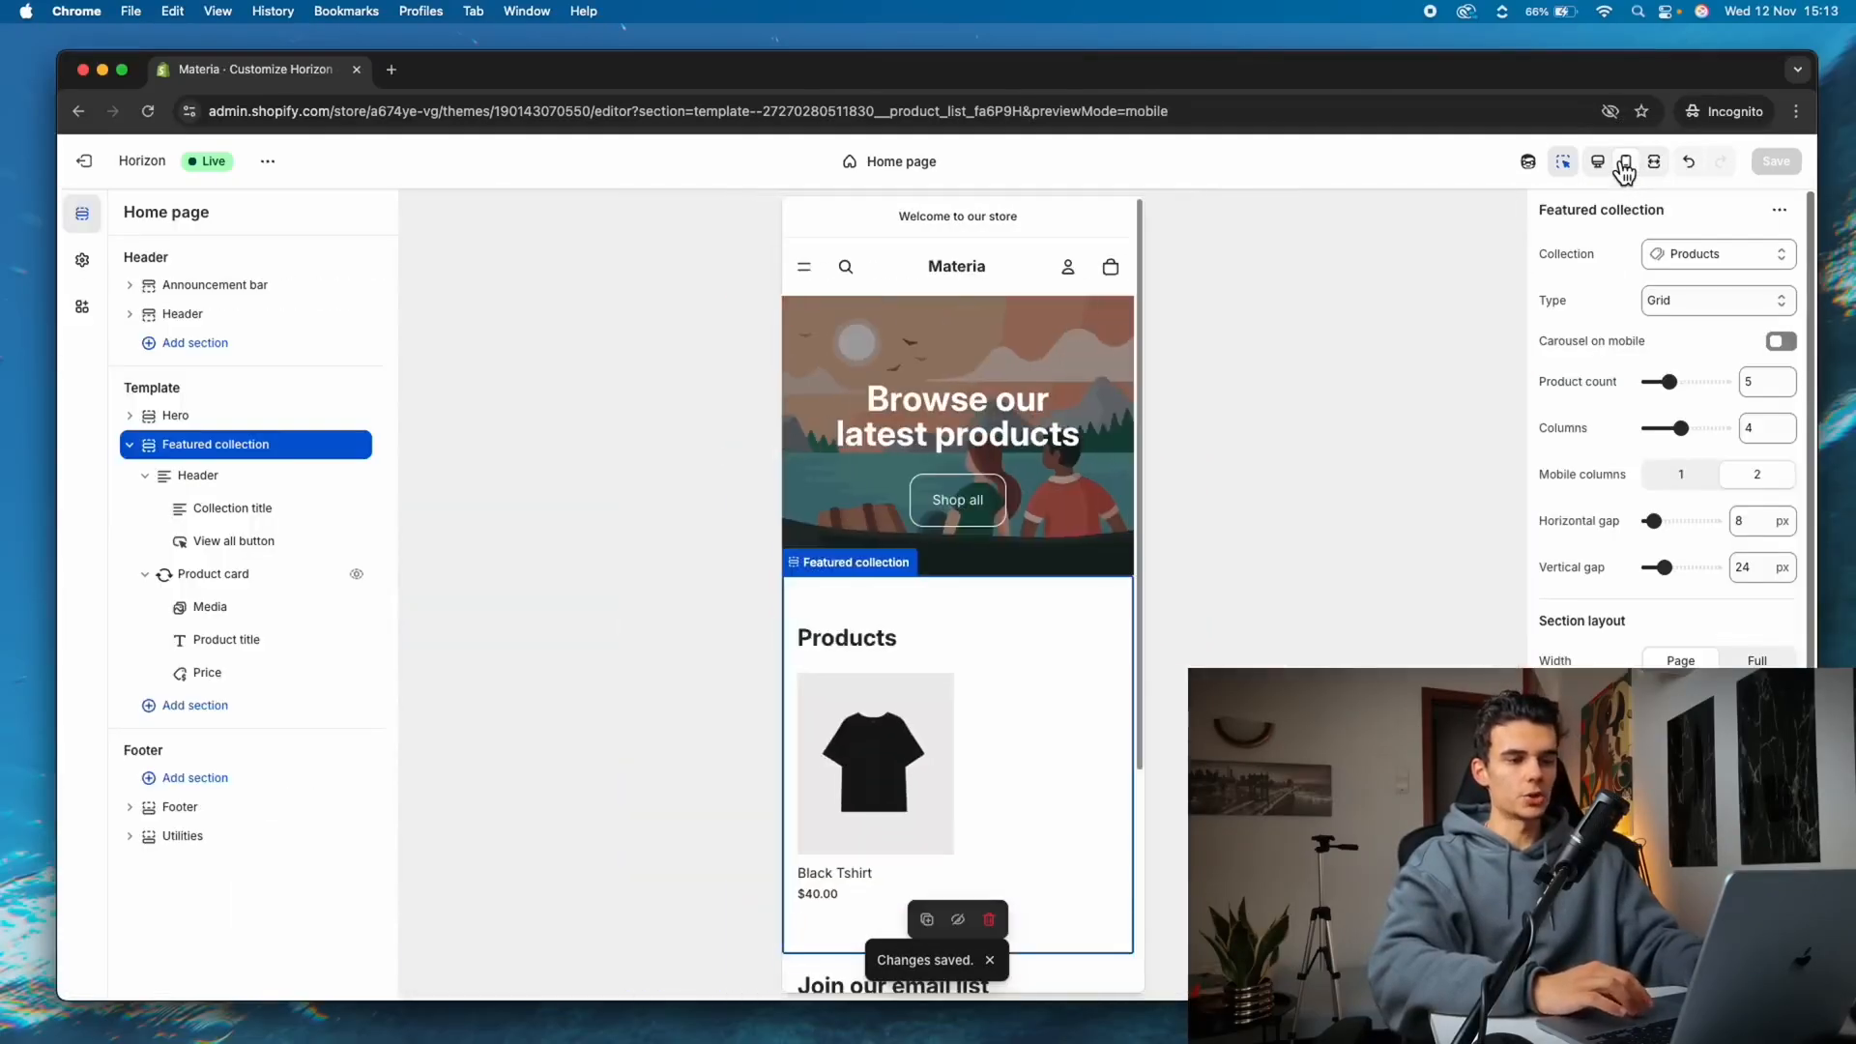
click(1600, 164)
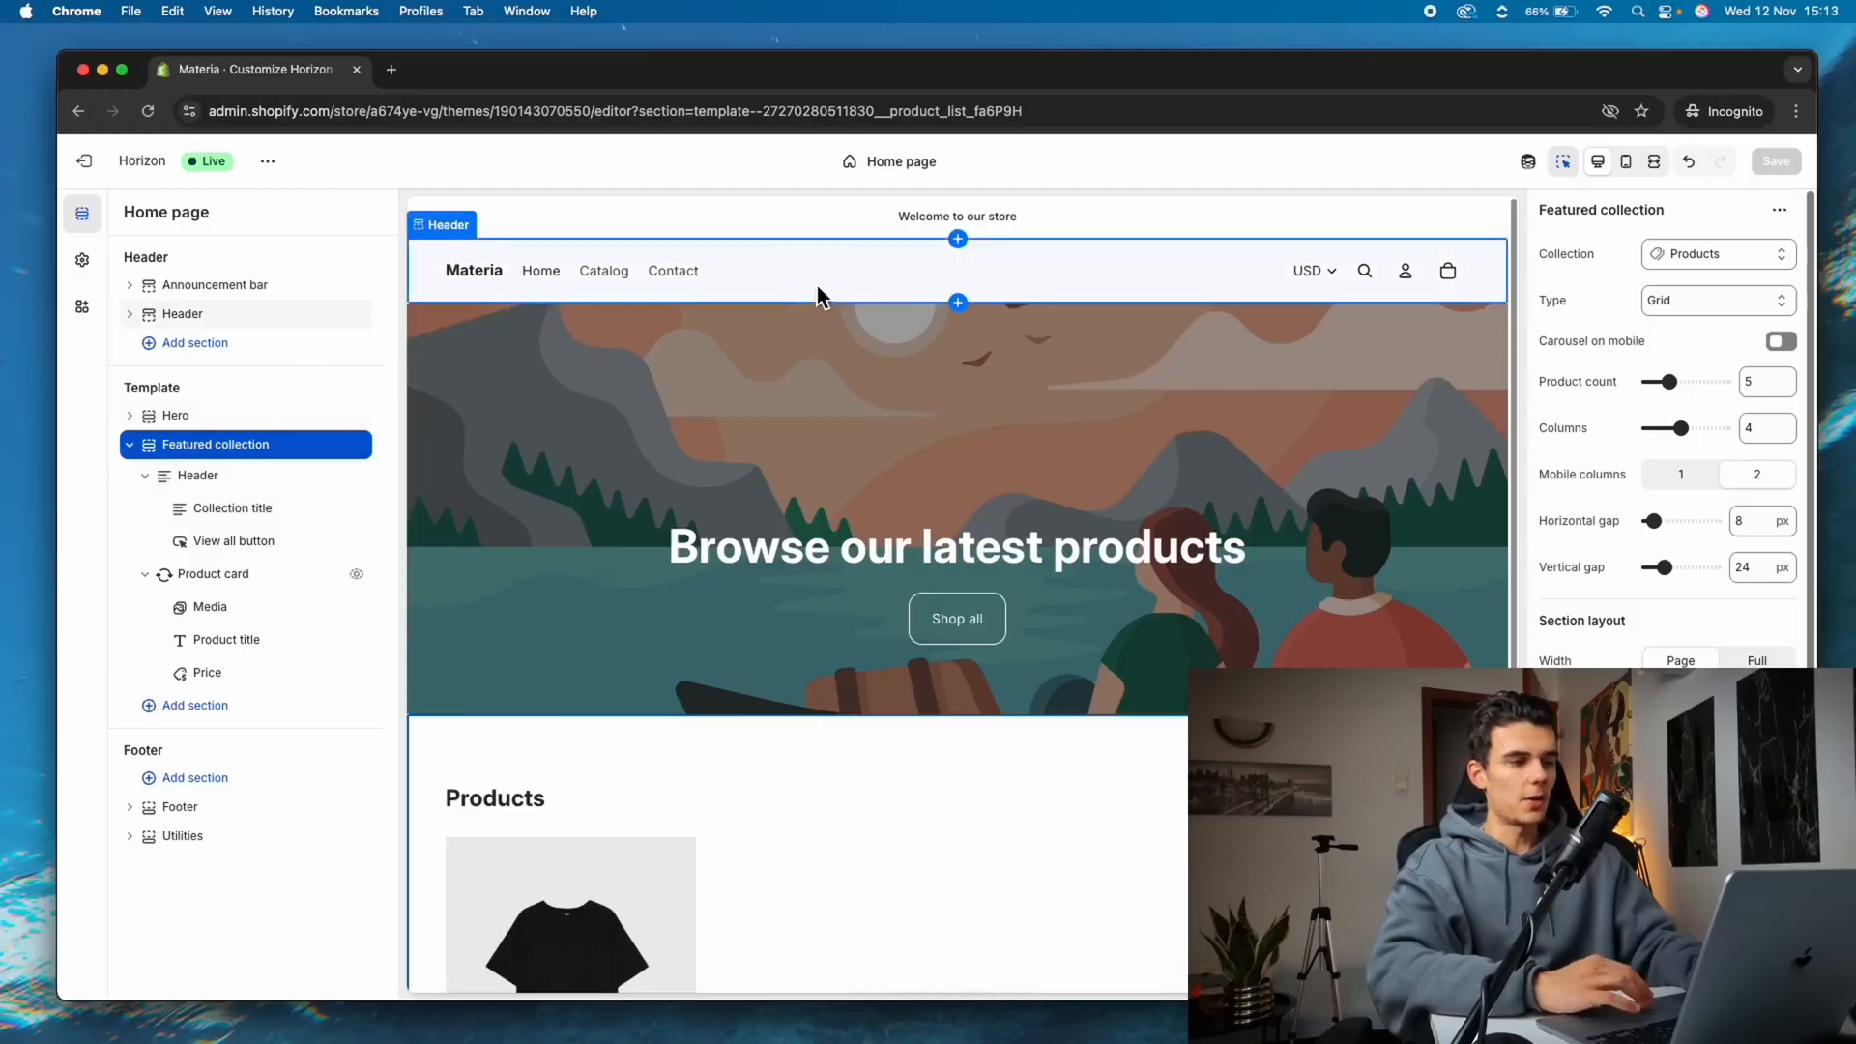
Set the Premier image Untitled_design_74 as the store's default logo in the theme settings
click(819, 294)
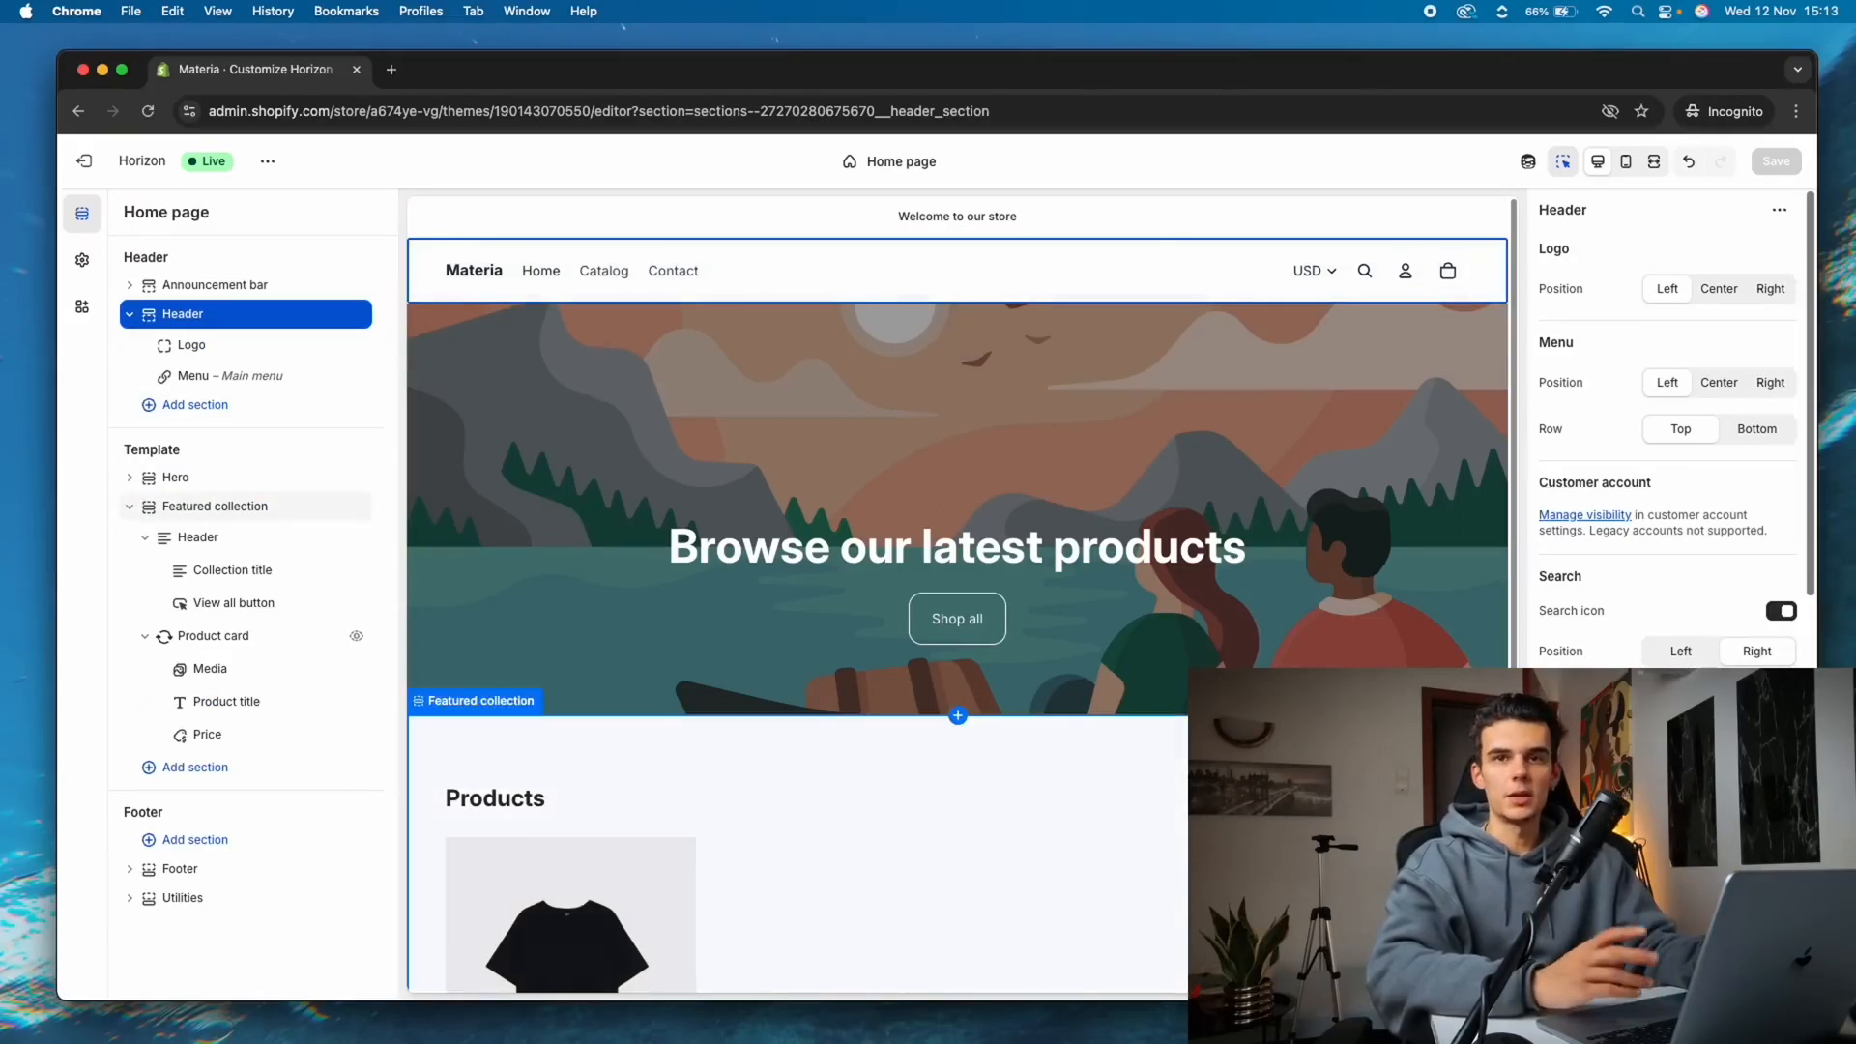
click(88, 270)
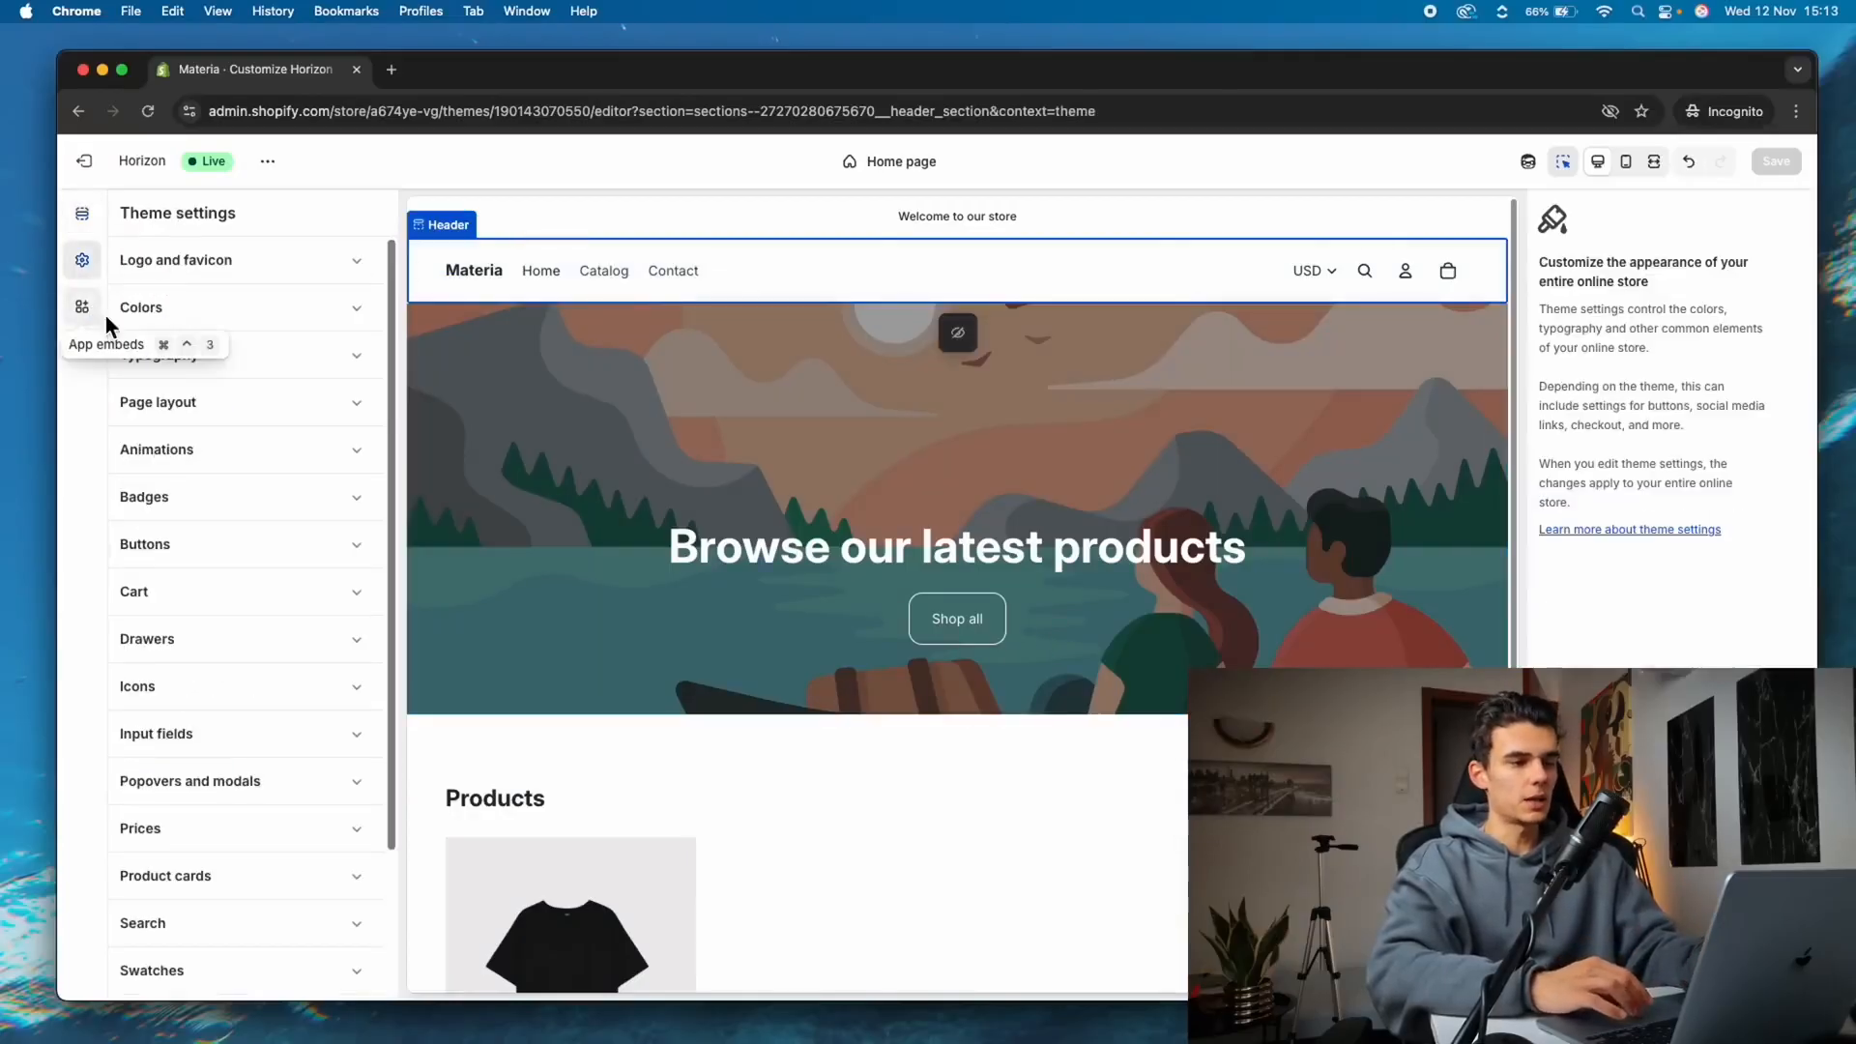
click(248, 280)
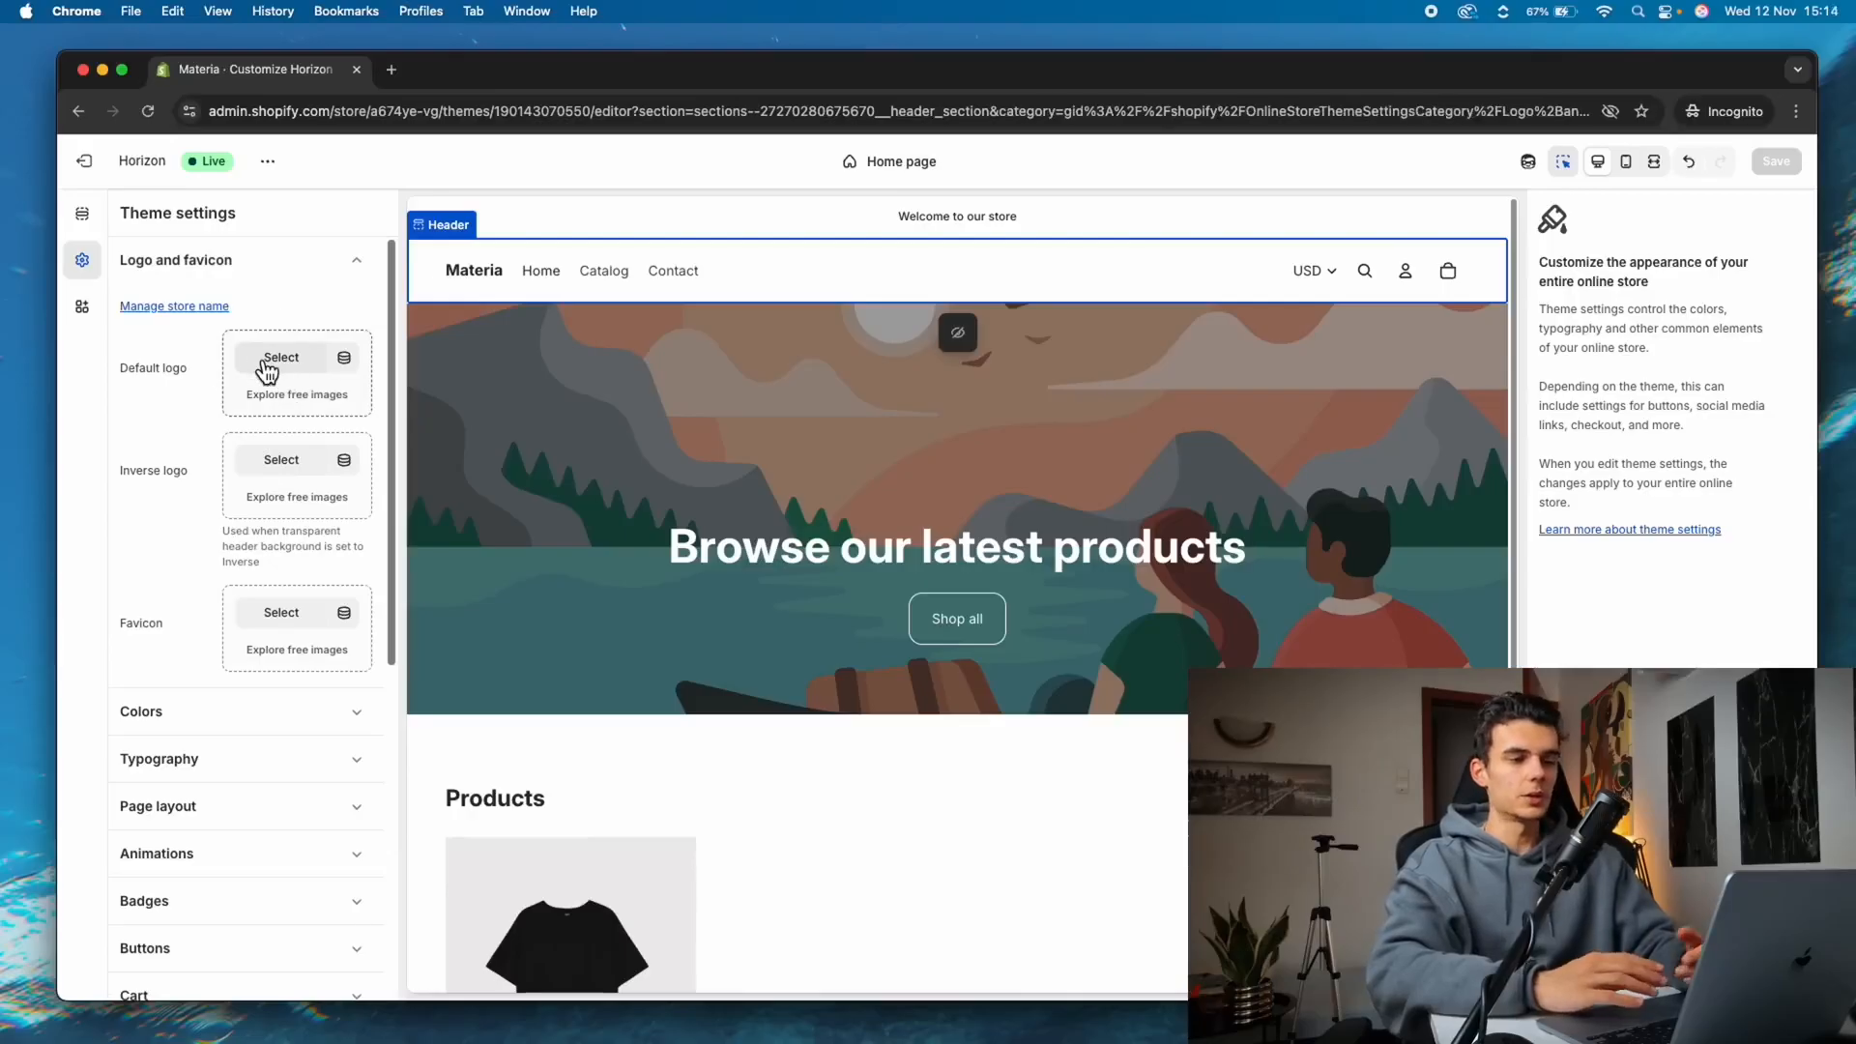
click(264, 364)
click(809, 405)
click(1369, 893)
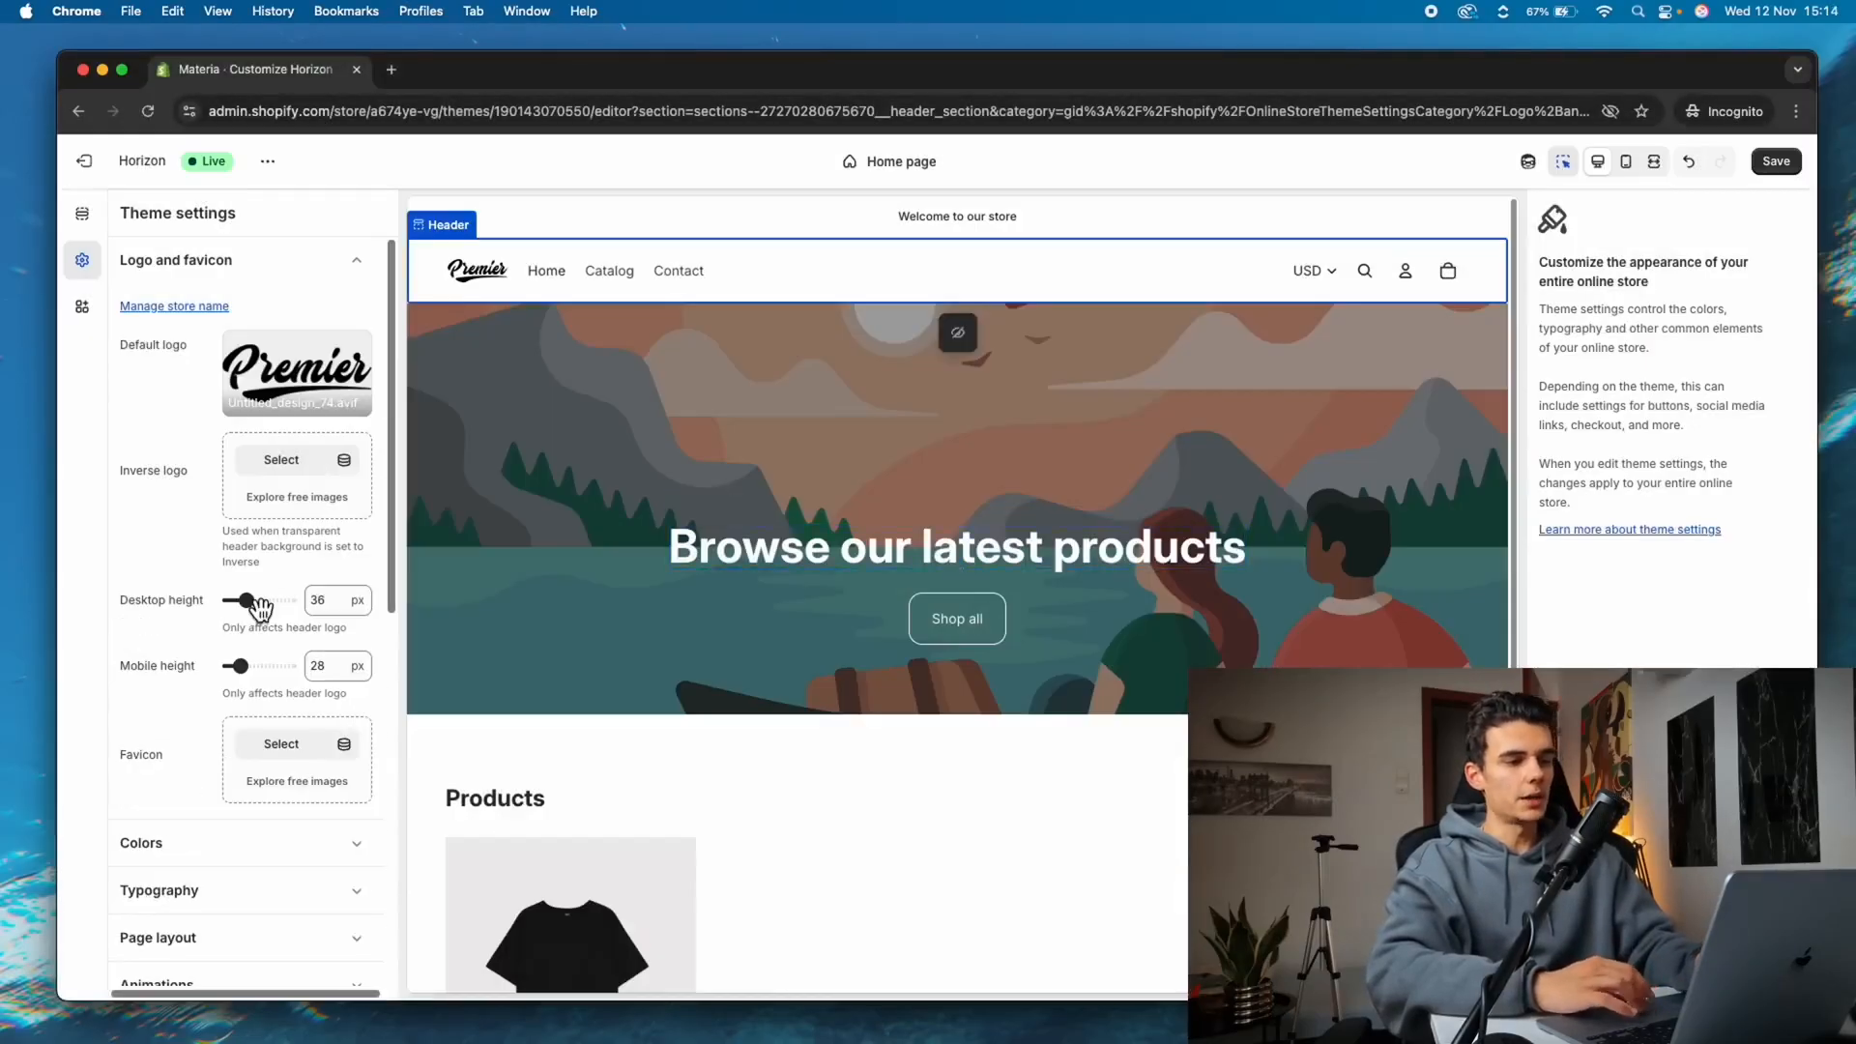
Set the logo's desktop height to 51 px and try it centered in the header before returning it to Left
drag(248, 600, 251, 600)
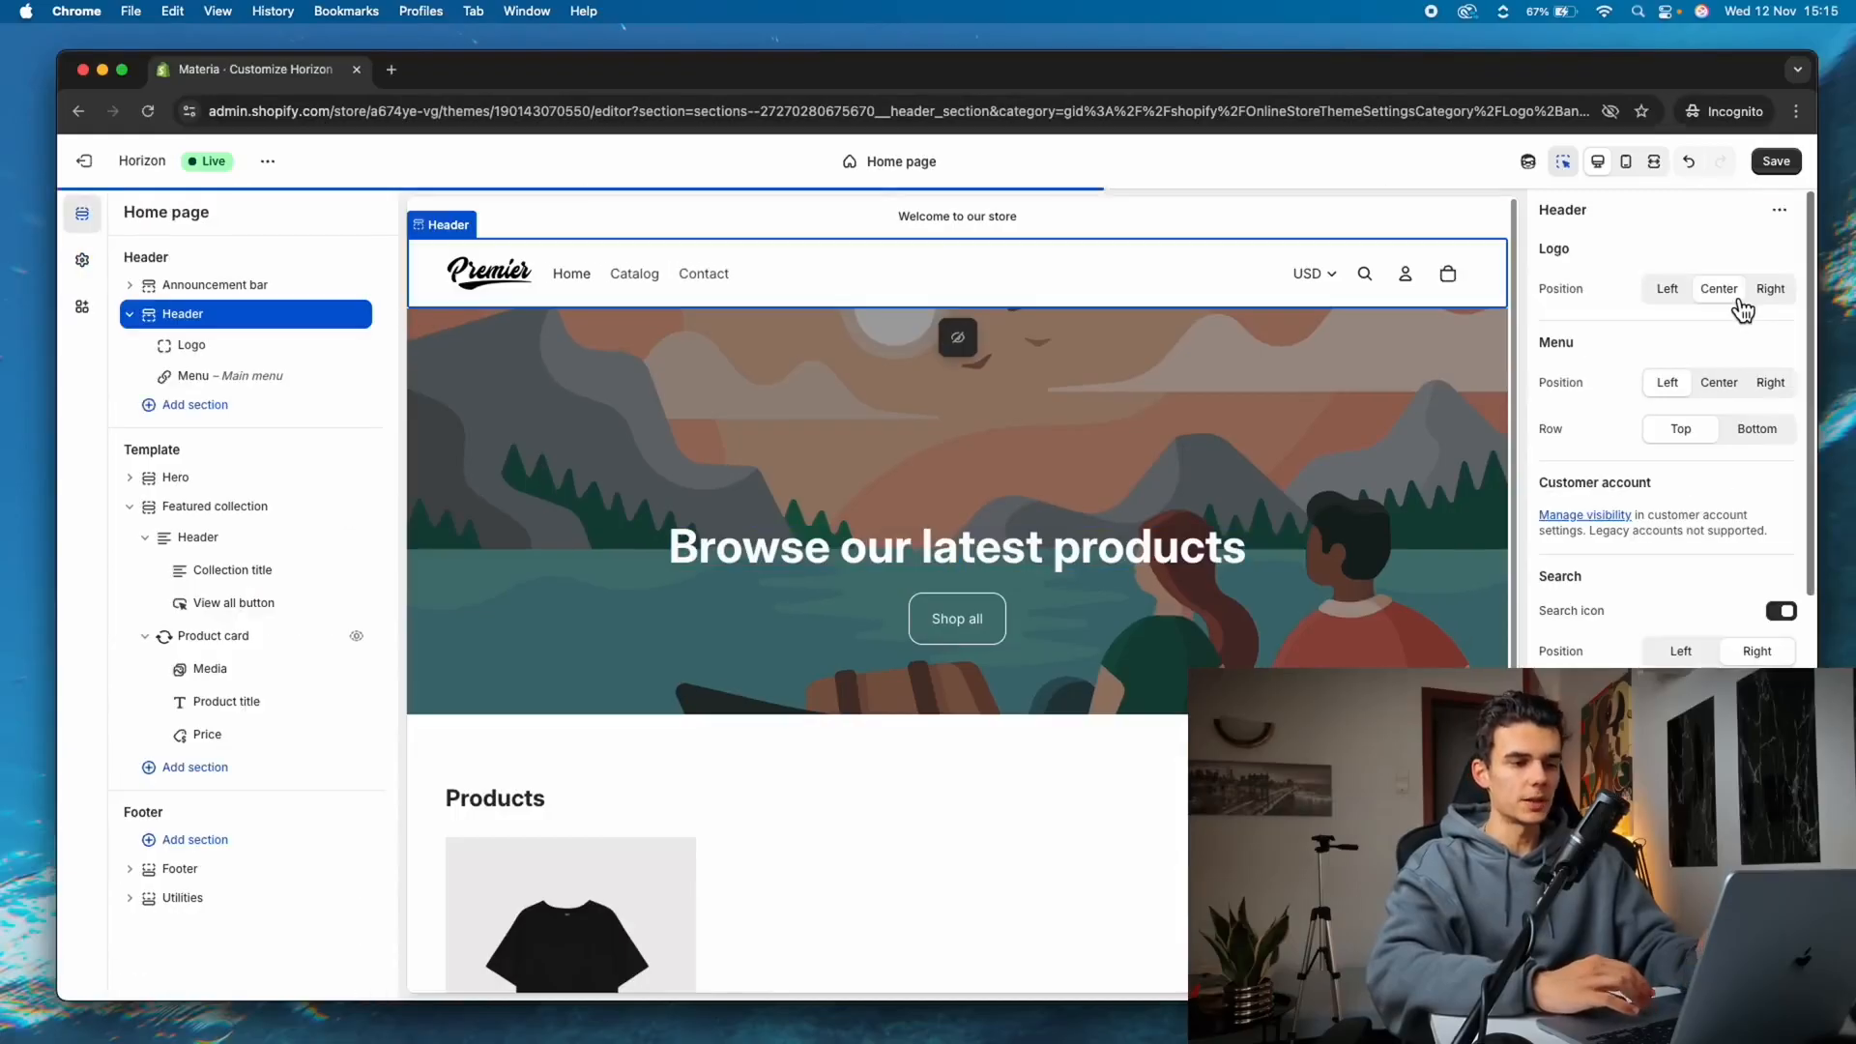
click(1696, 296)
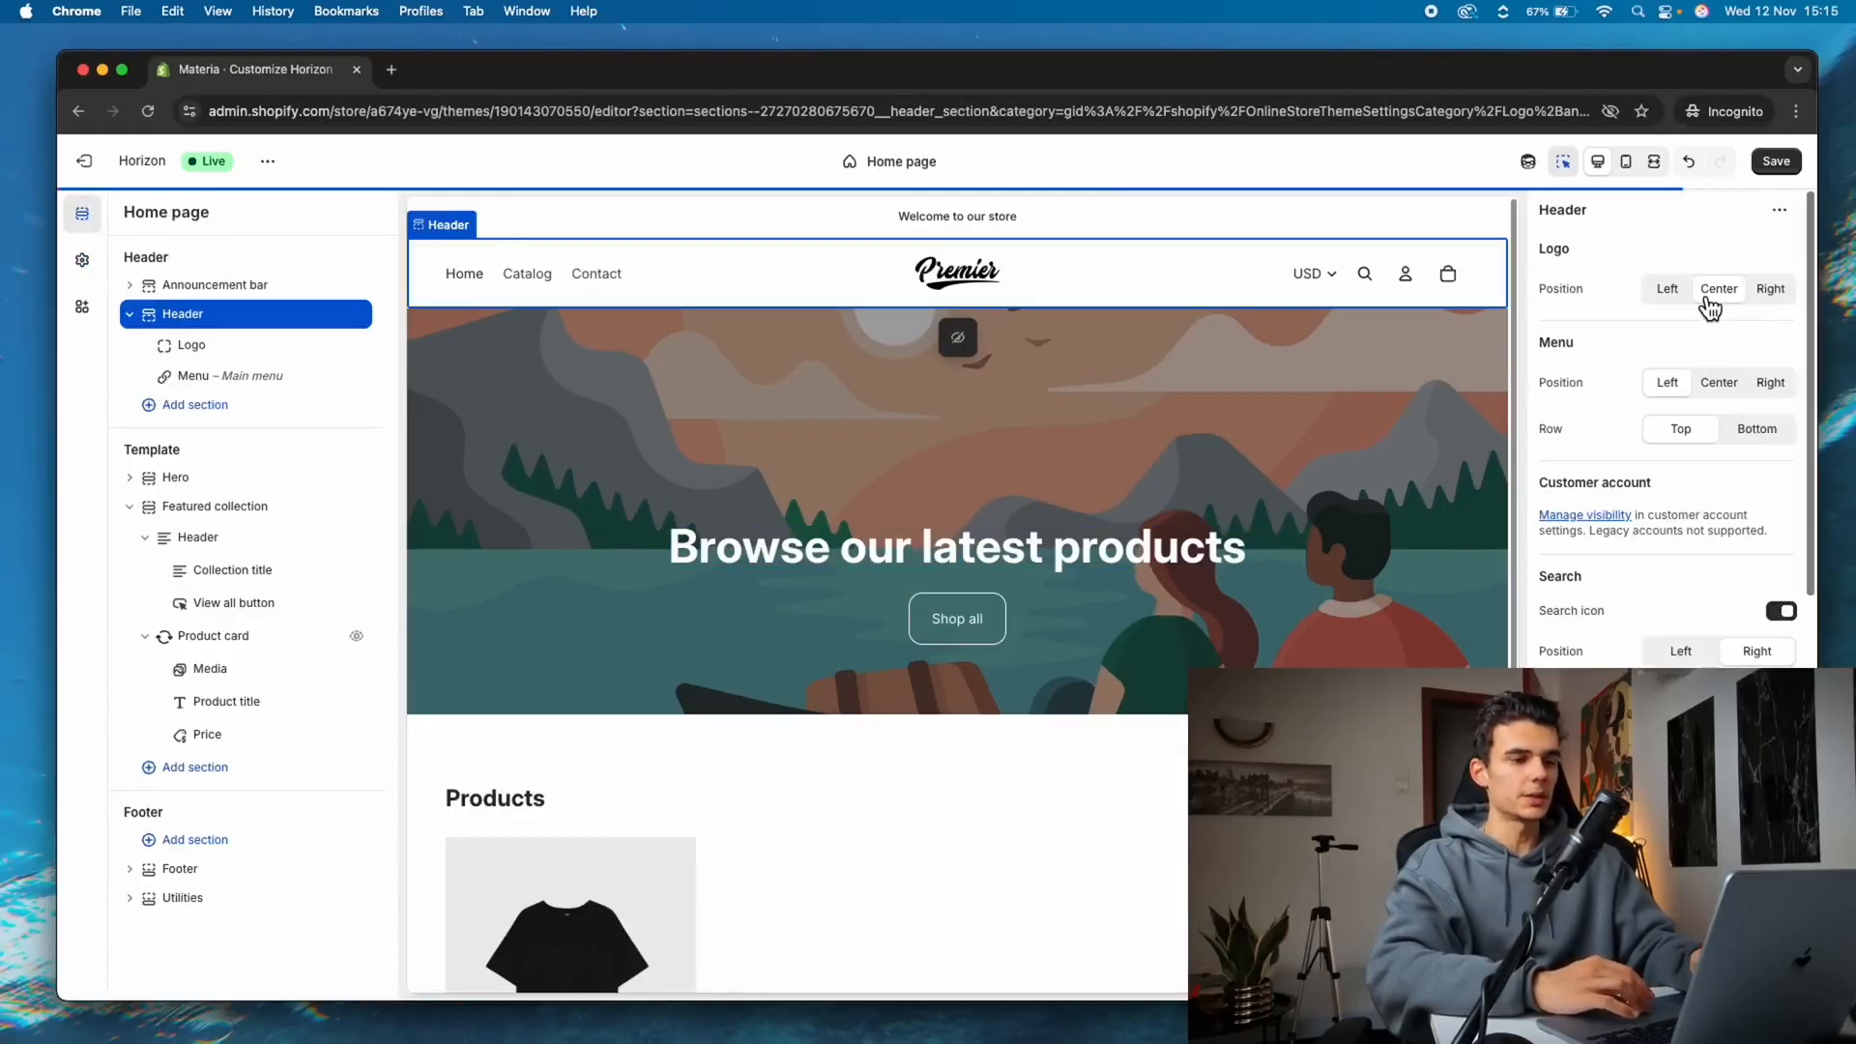
click(1668, 289)
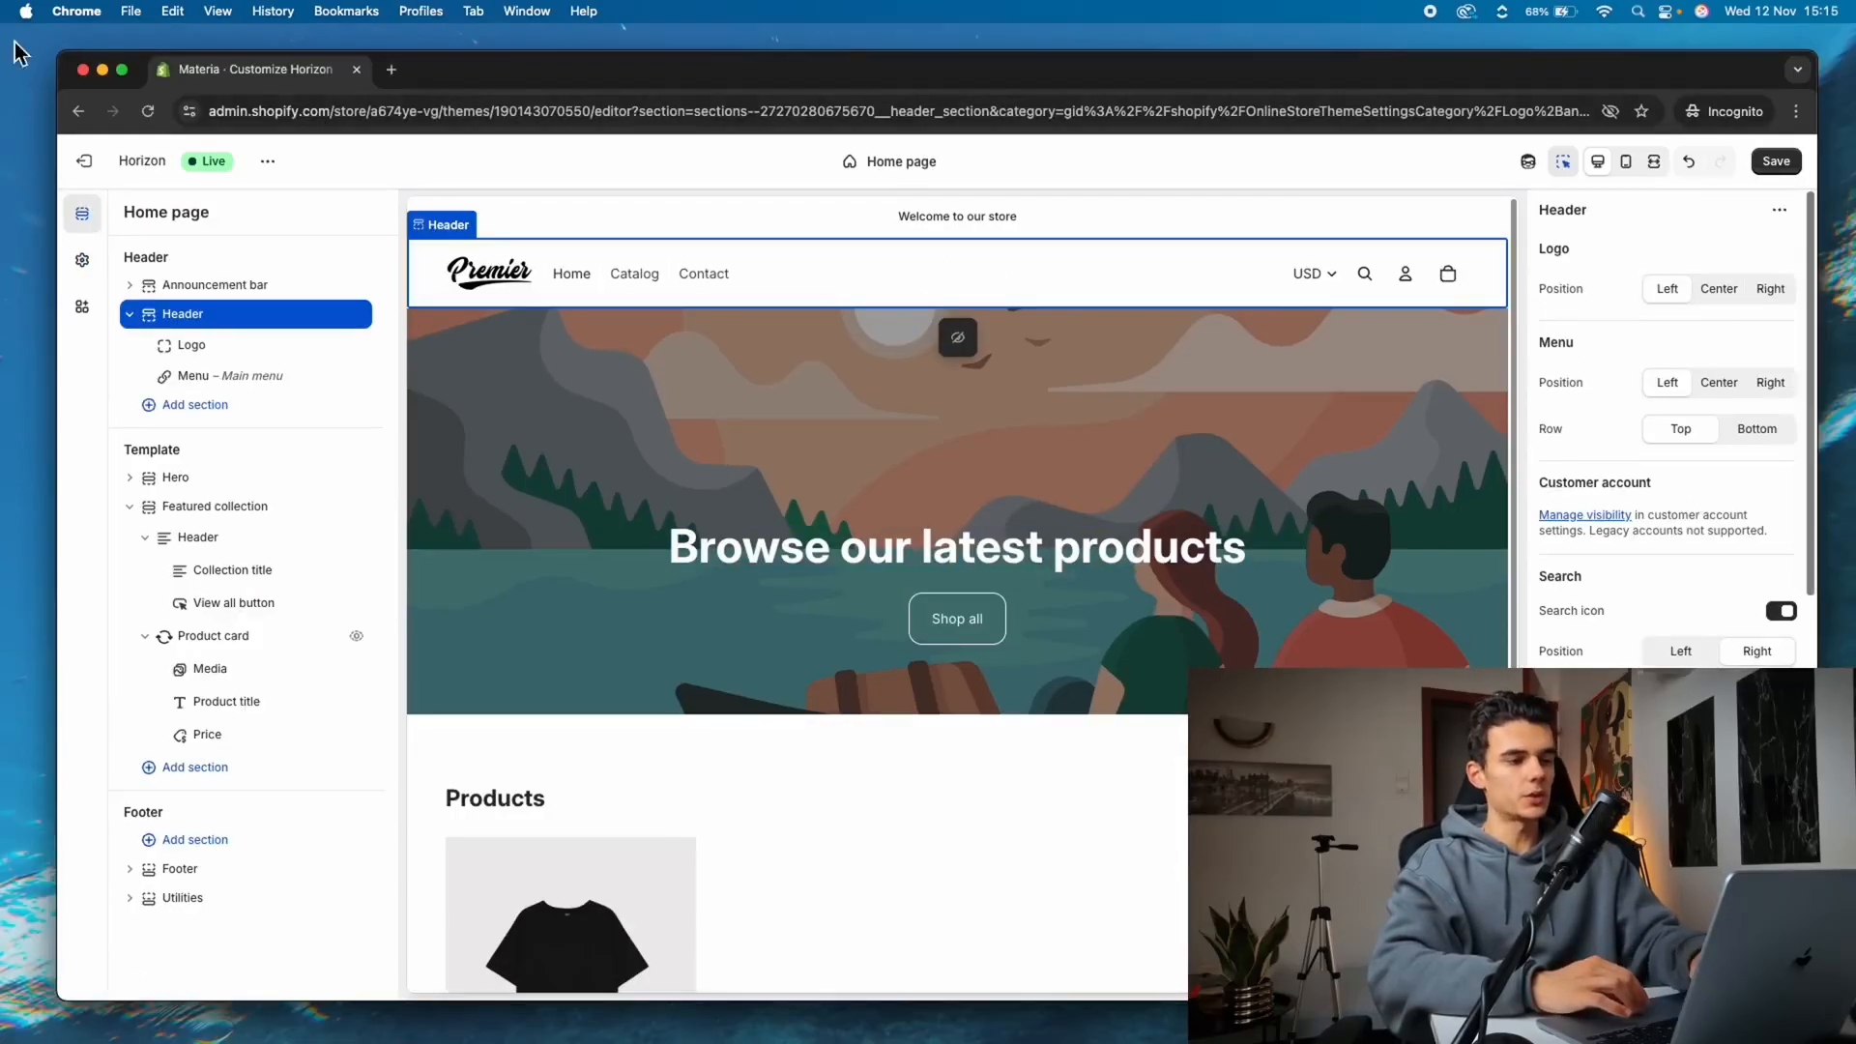
Set the Premier image Untitled_design_74 as the store's favicon in the theme settings
click(83, 259)
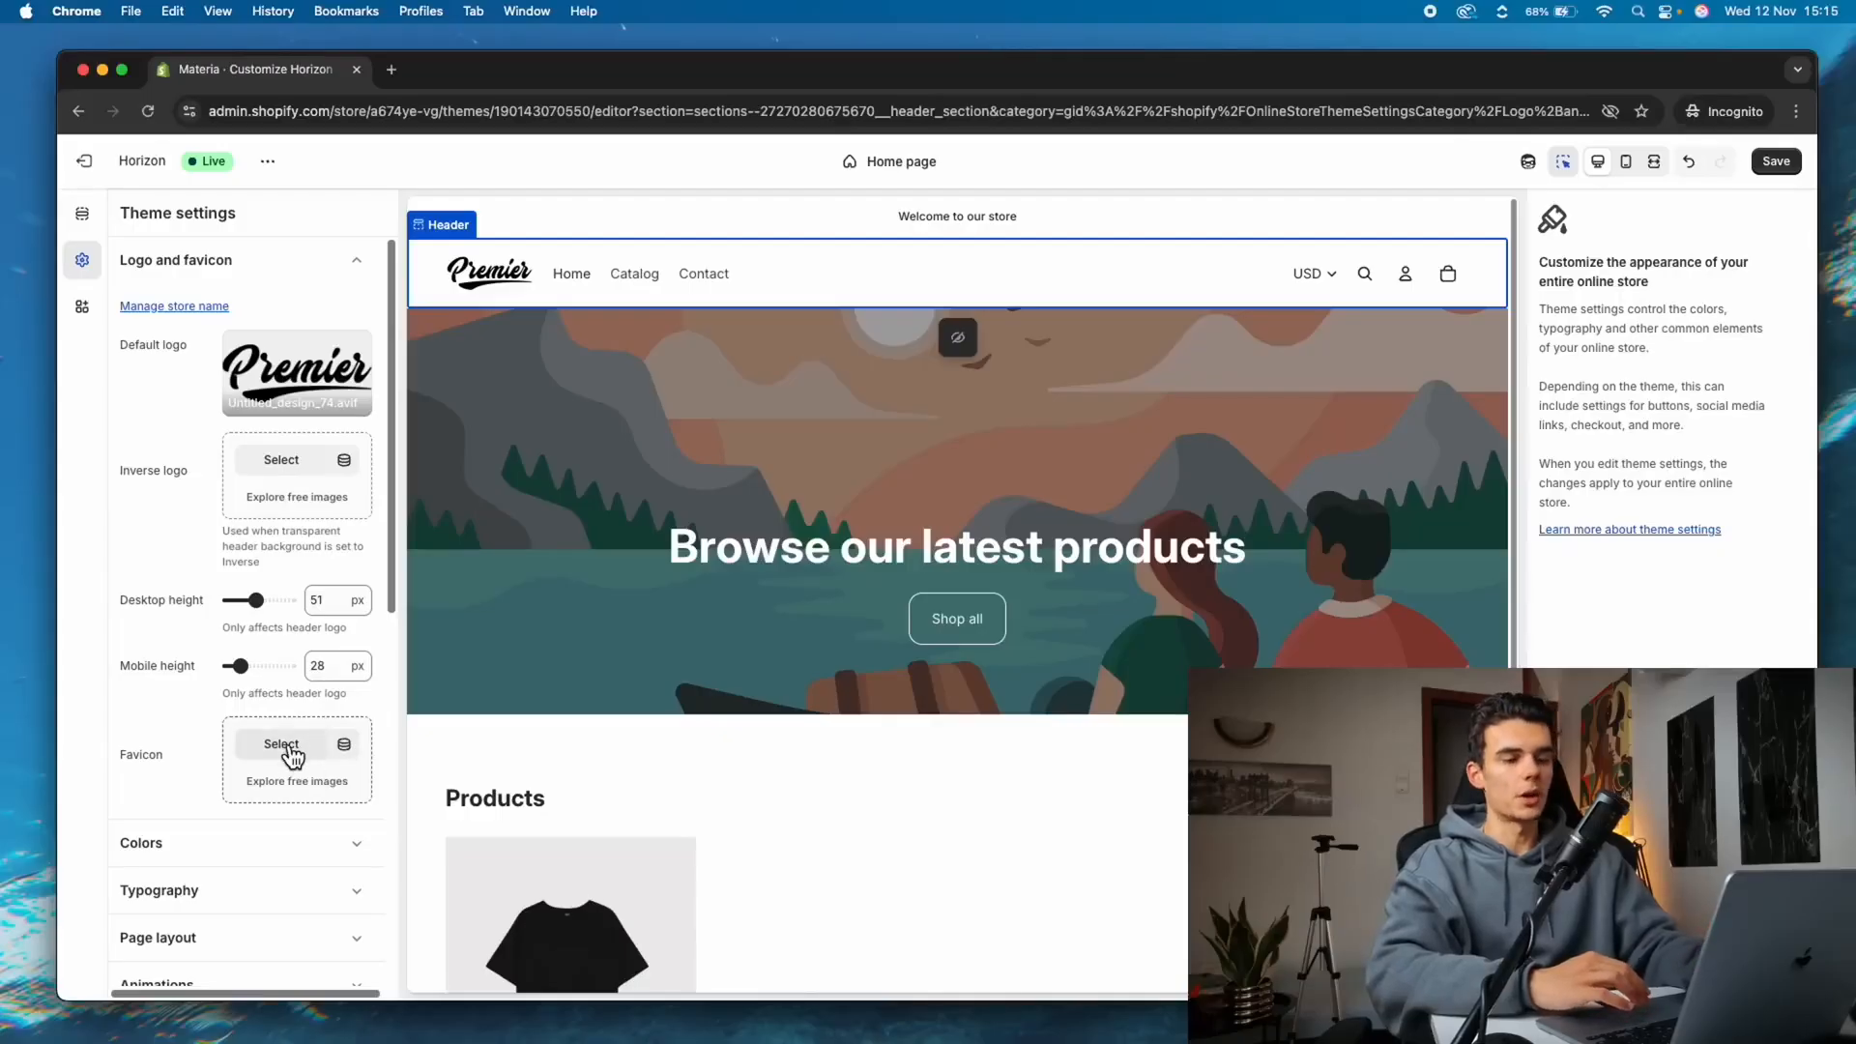
click(281, 744)
click(499, 581)
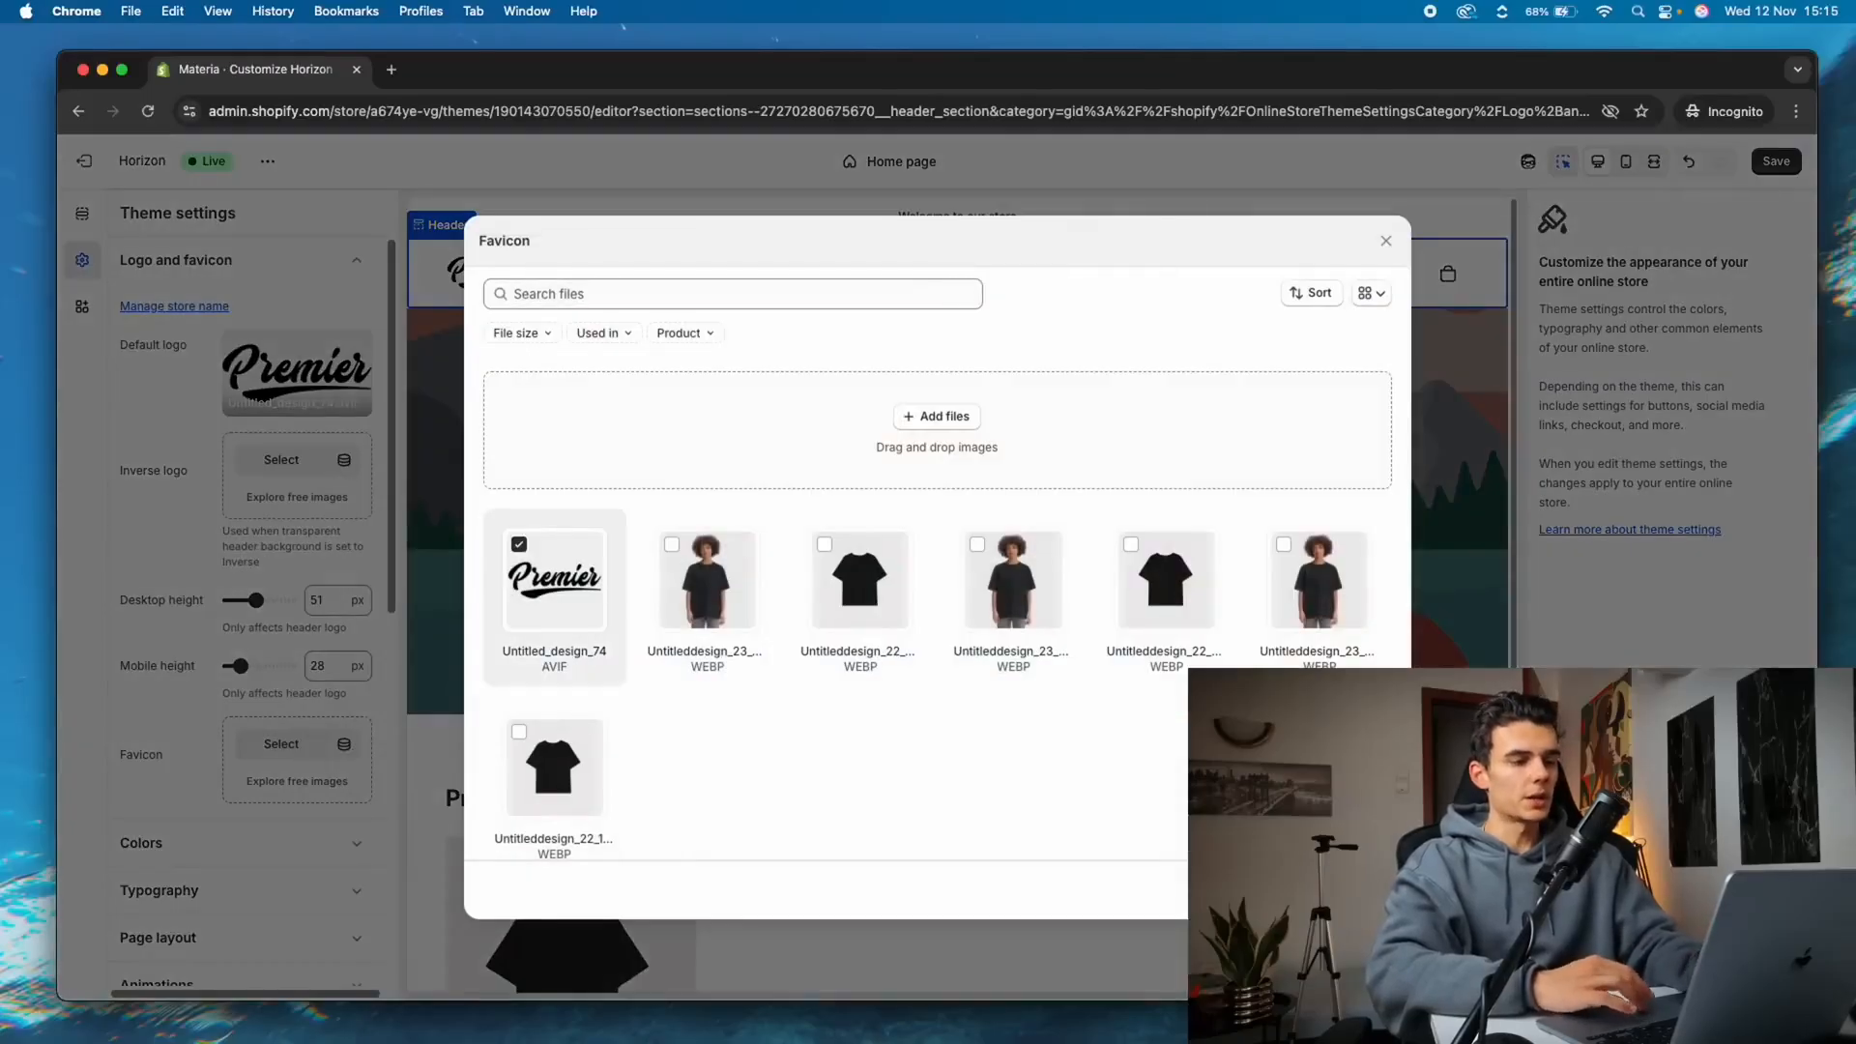
click(1369, 890)
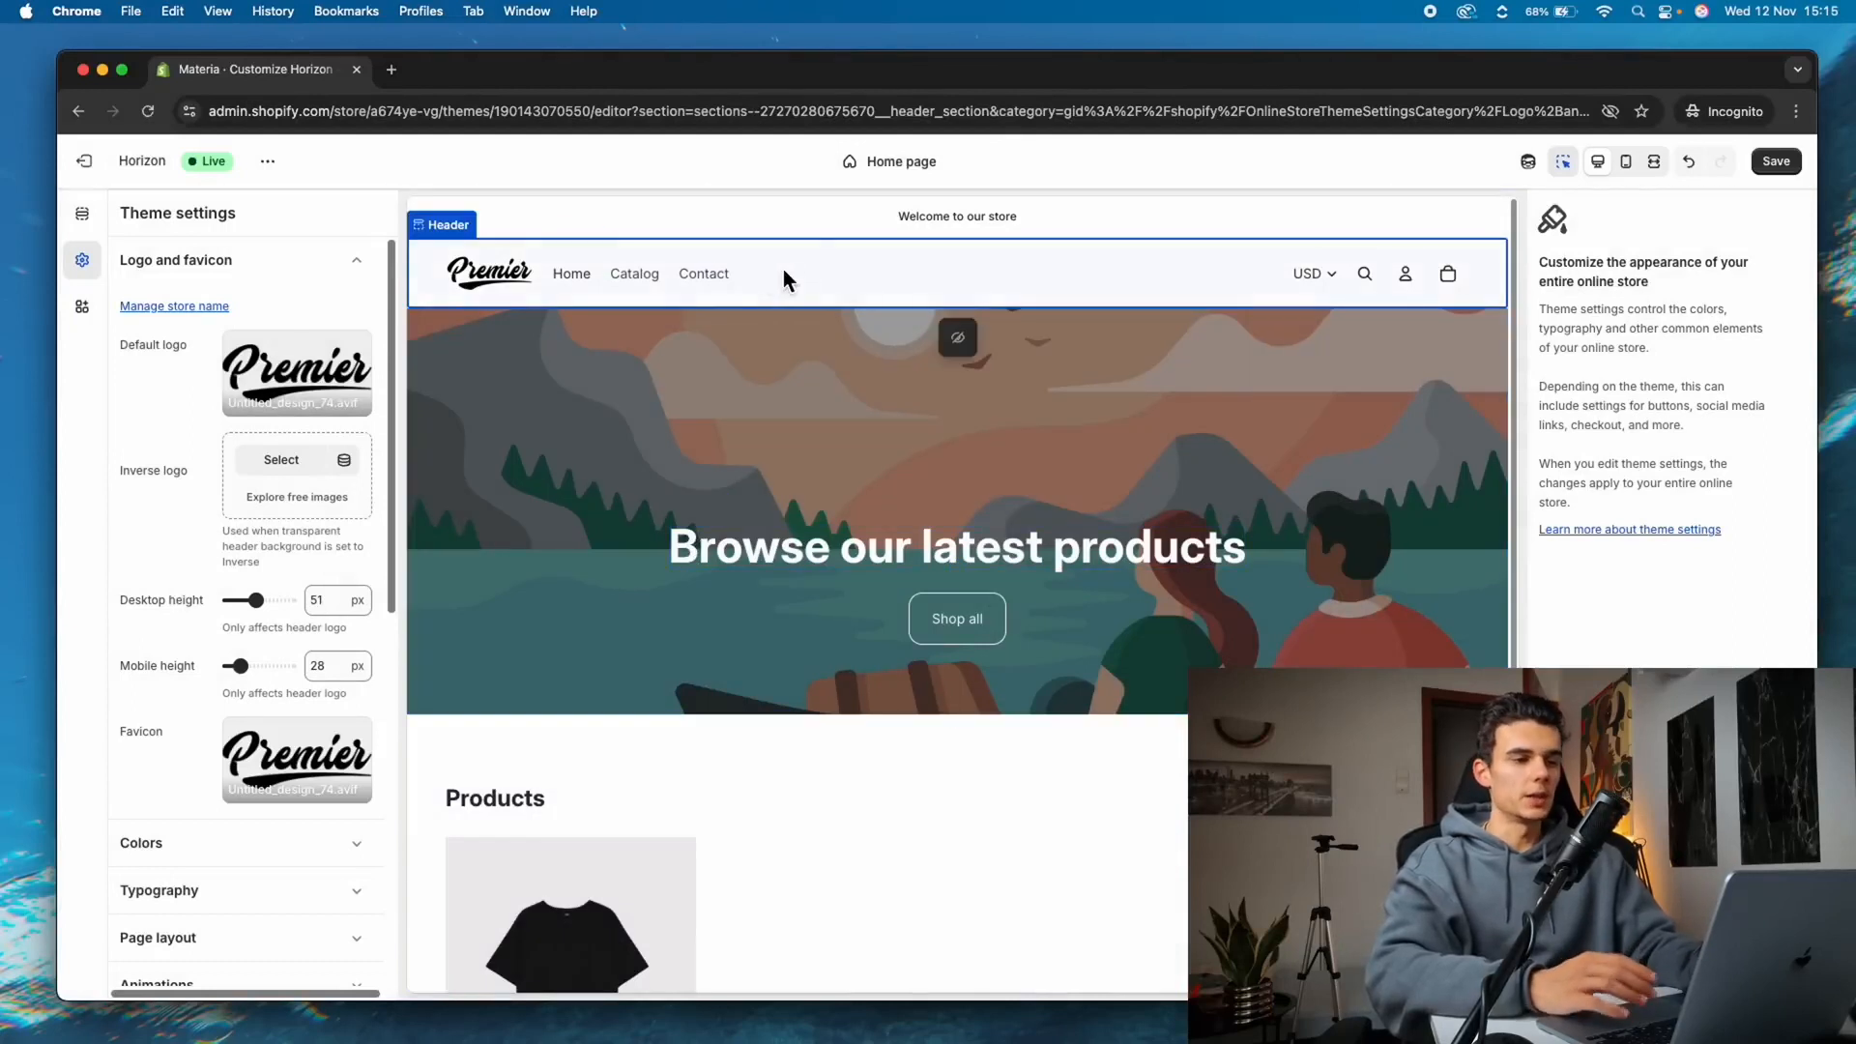
Open the header's Main menu for editing and expand its Contact and Catalog items to view their links
click(735, 275)
click(676, 275)
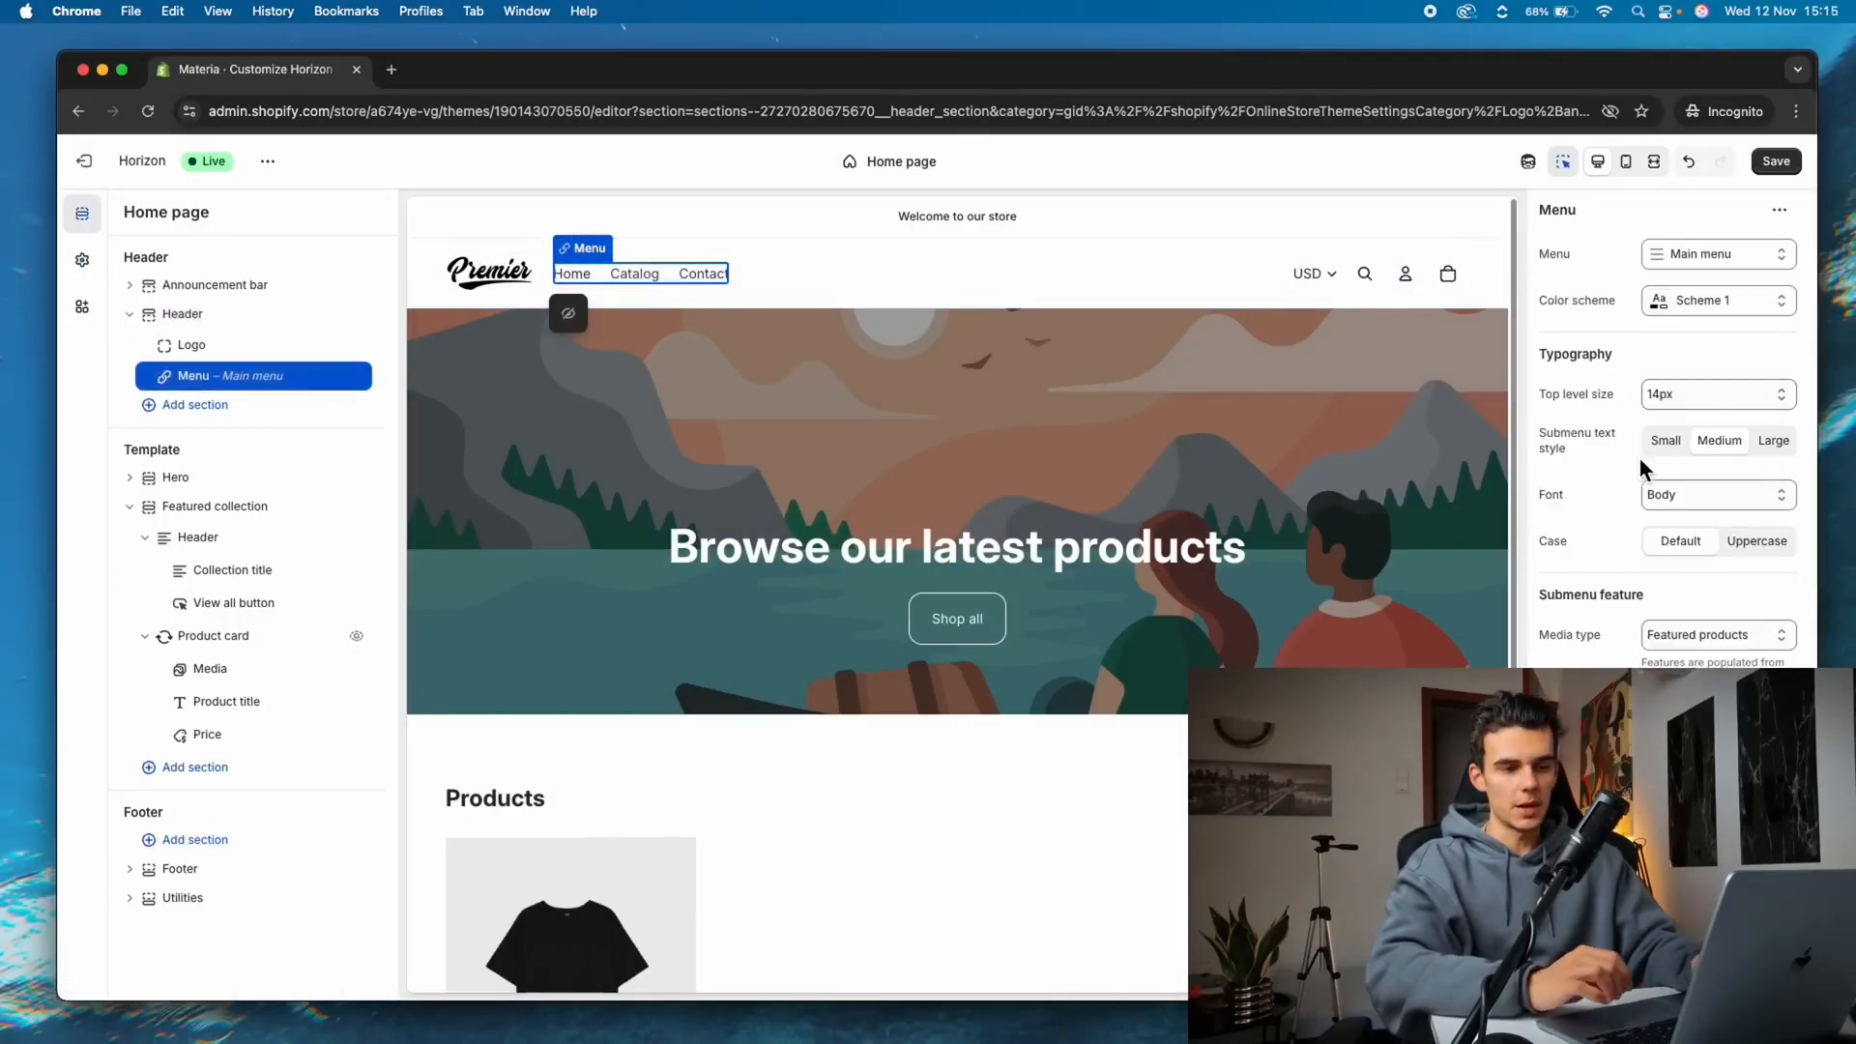
click(1728, 301)
click(1687, 254)
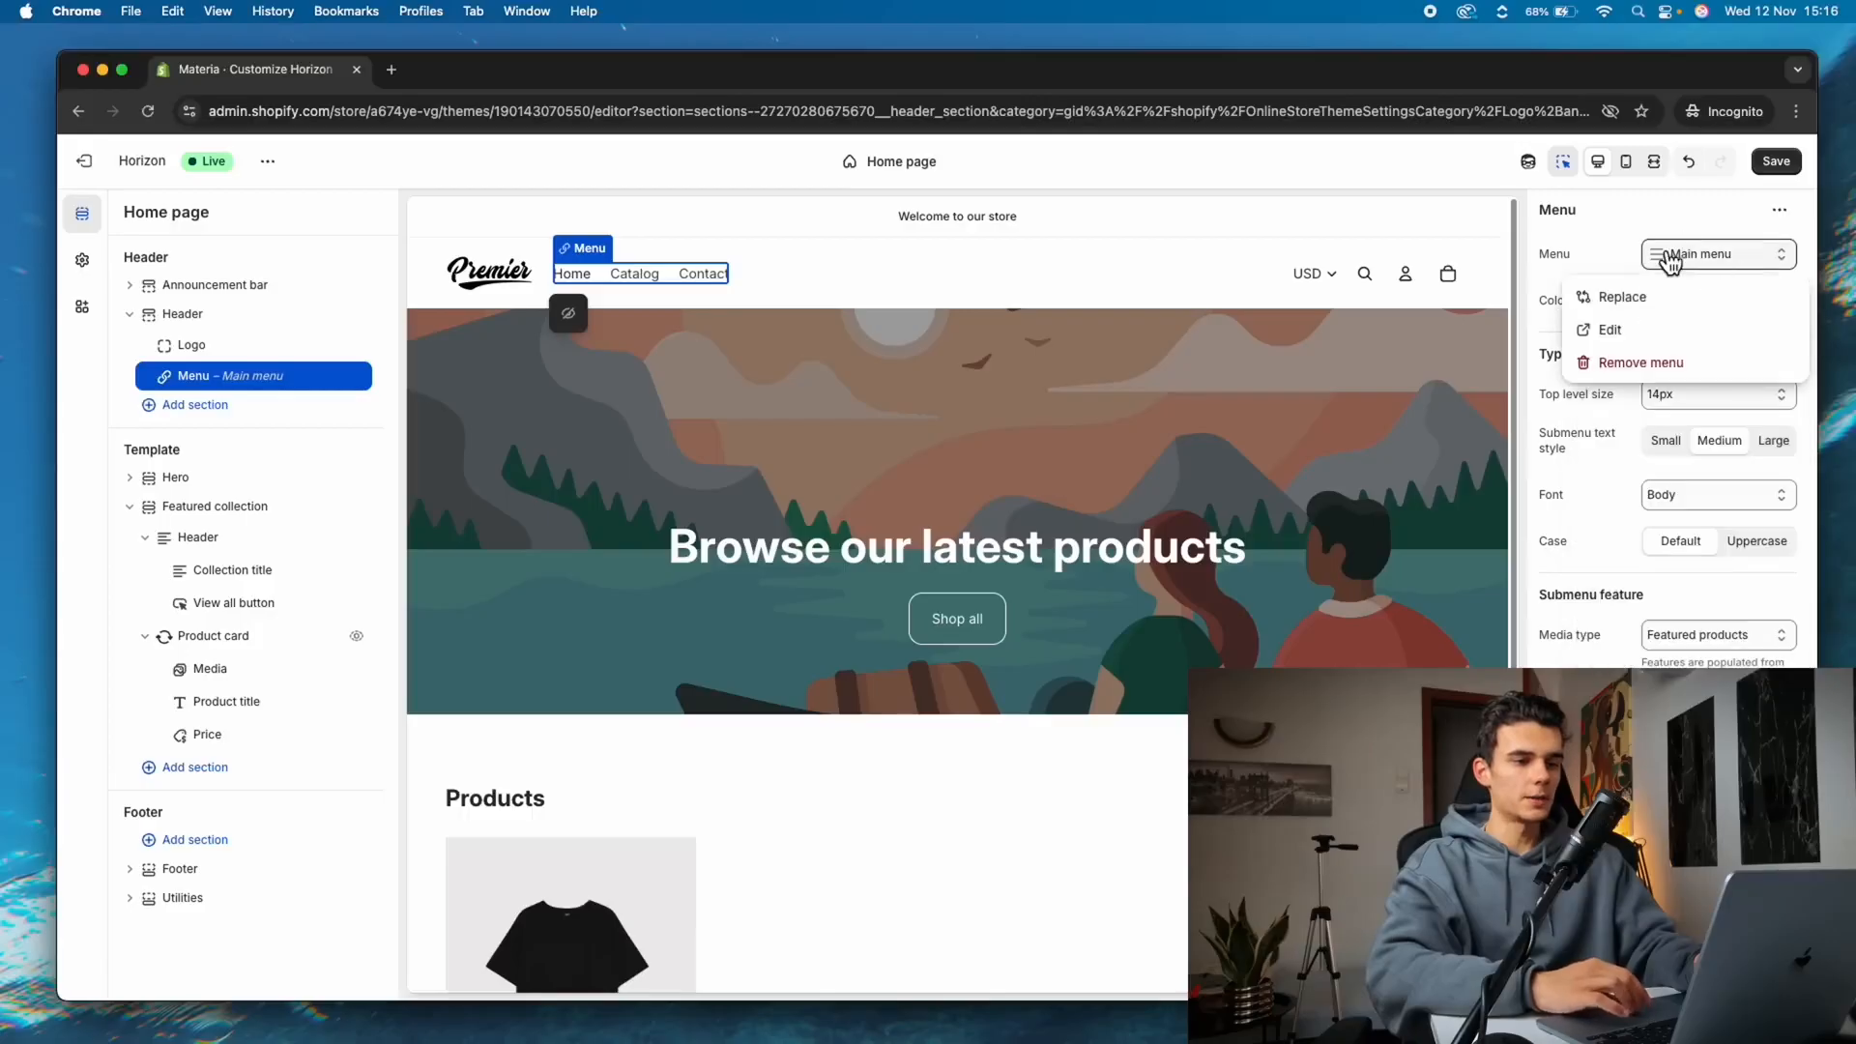
click(1670, 337)
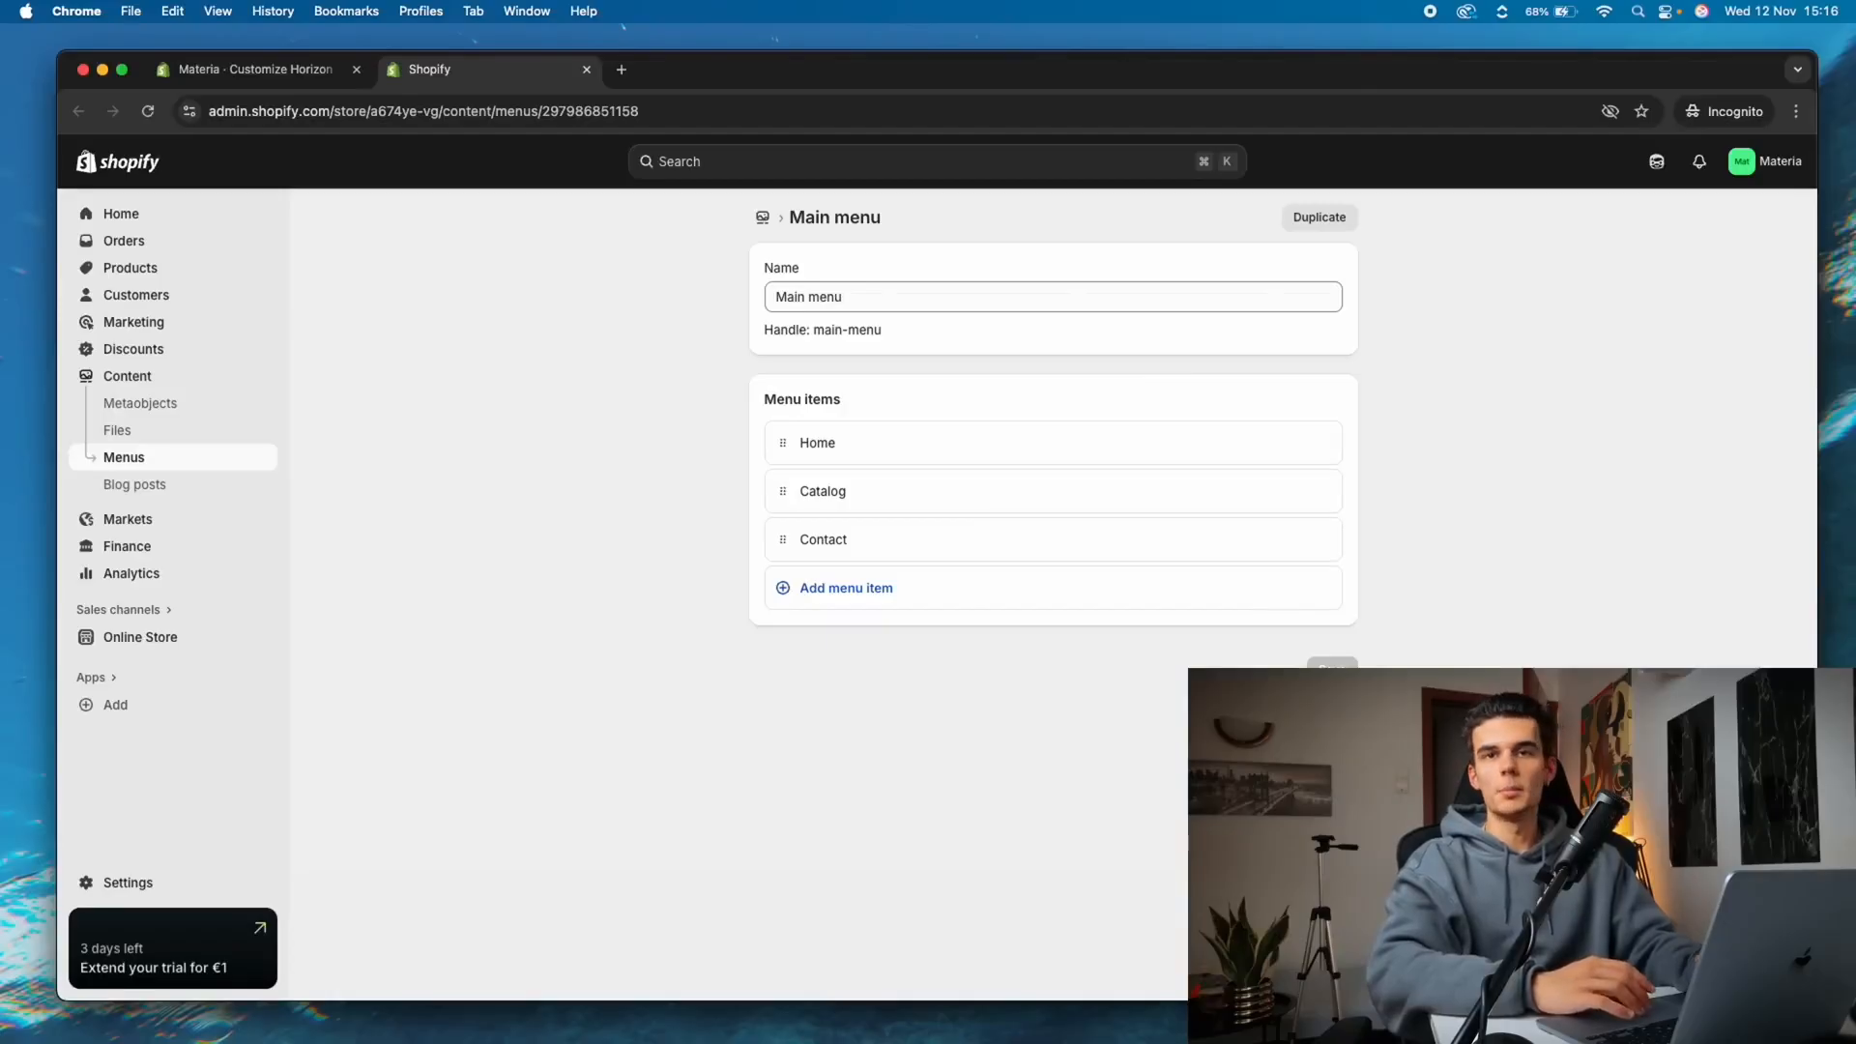
click(1052, 538)
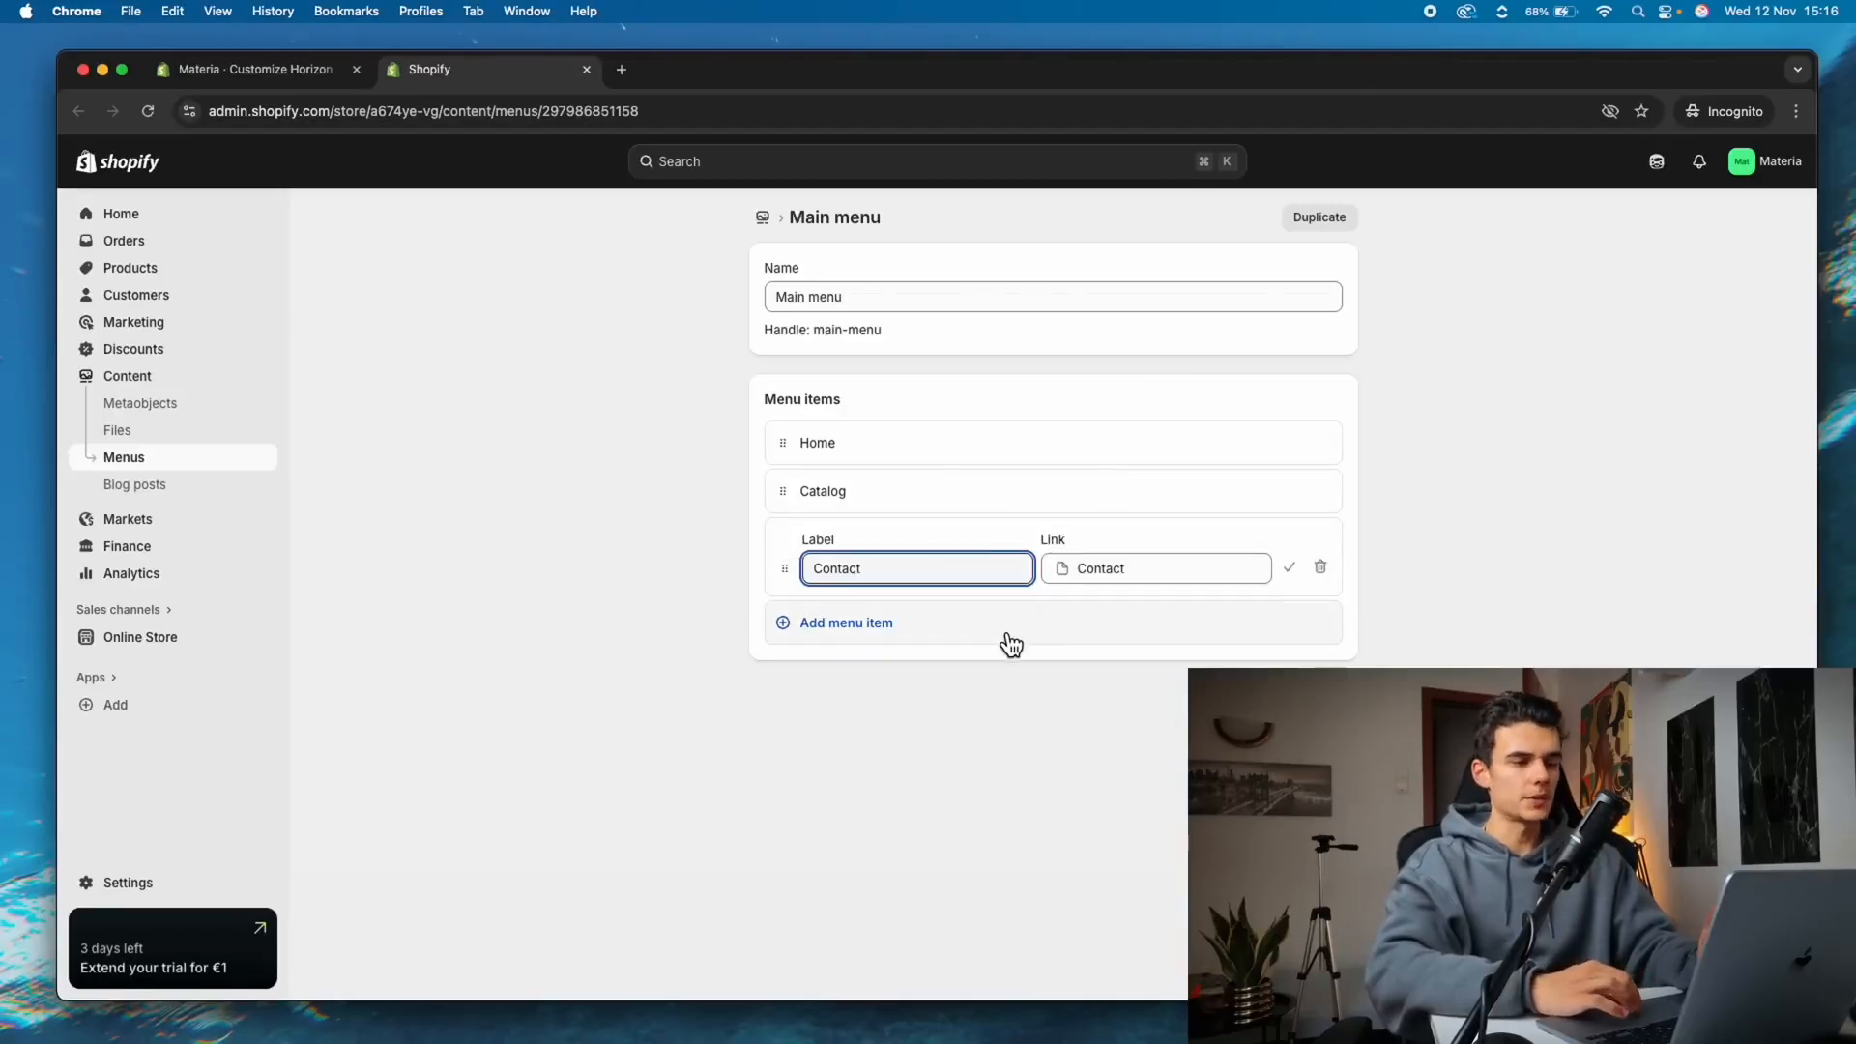
click(957, 508)
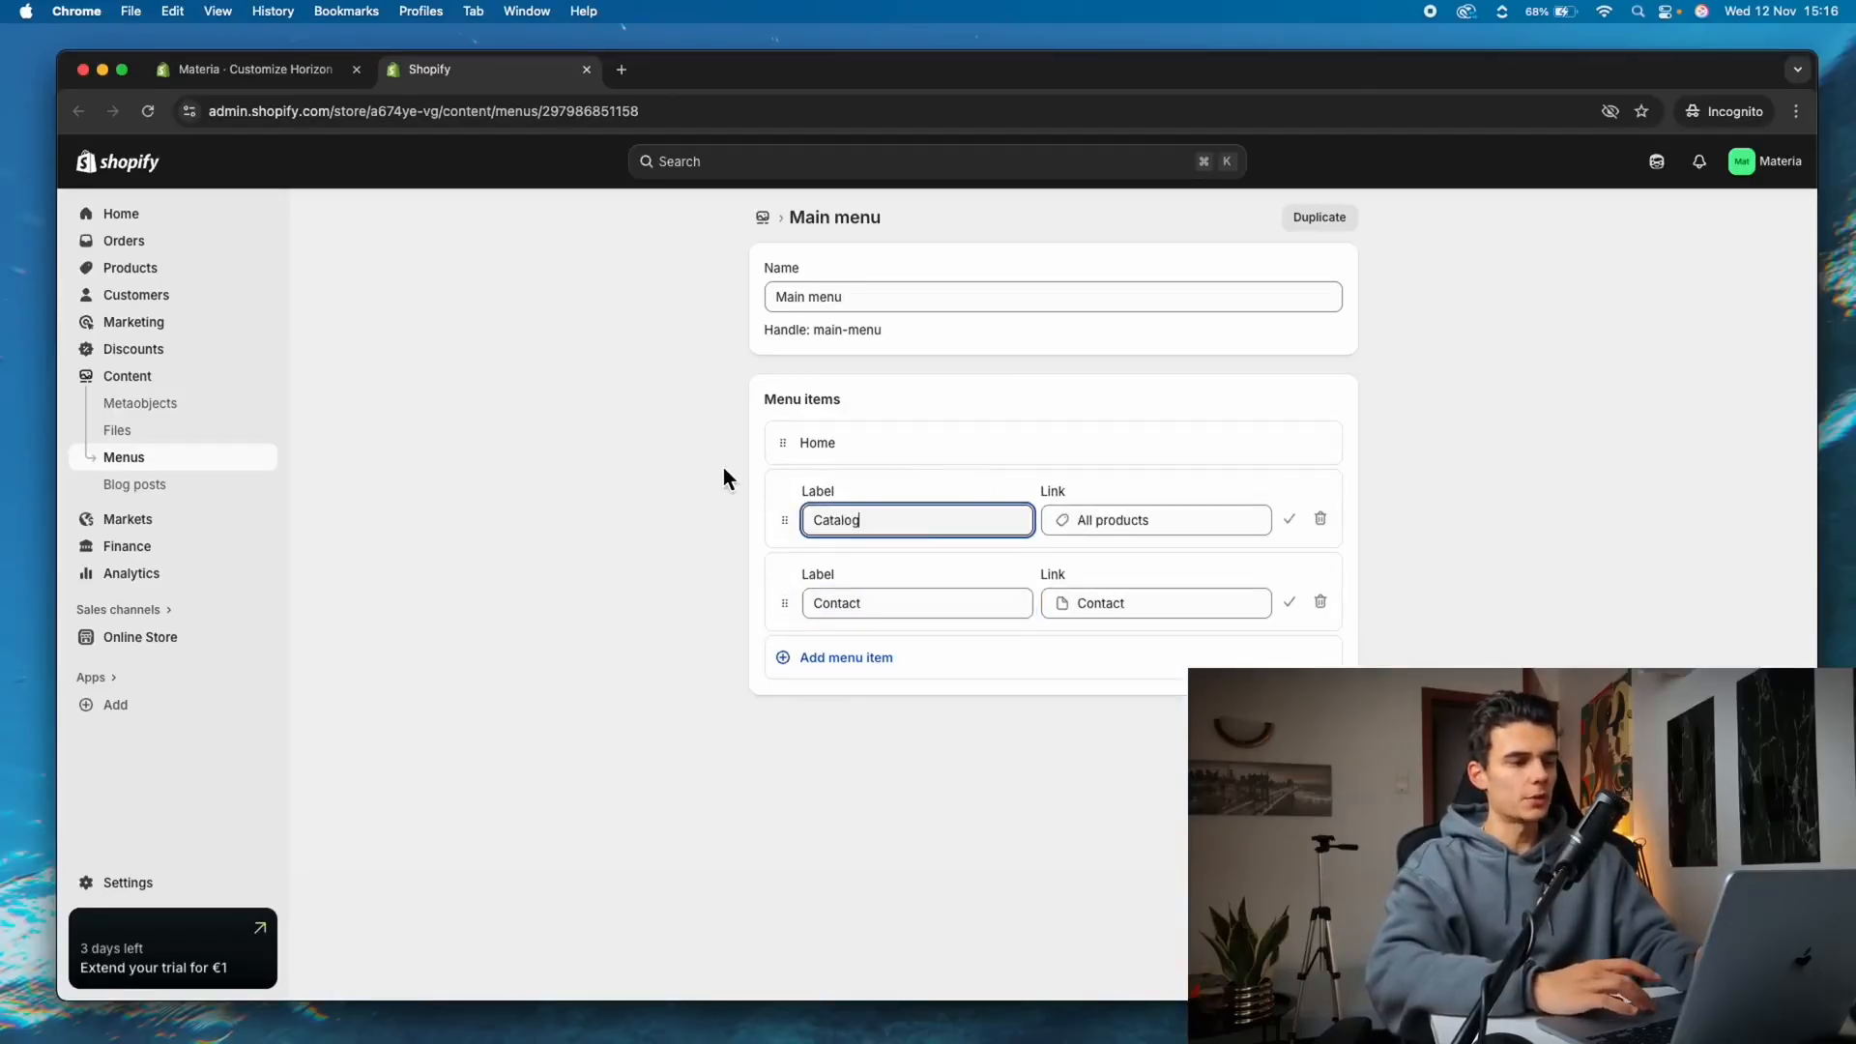
Add a Products menu item linked to All collections and collapse the expanded menu items
click(863, 667)
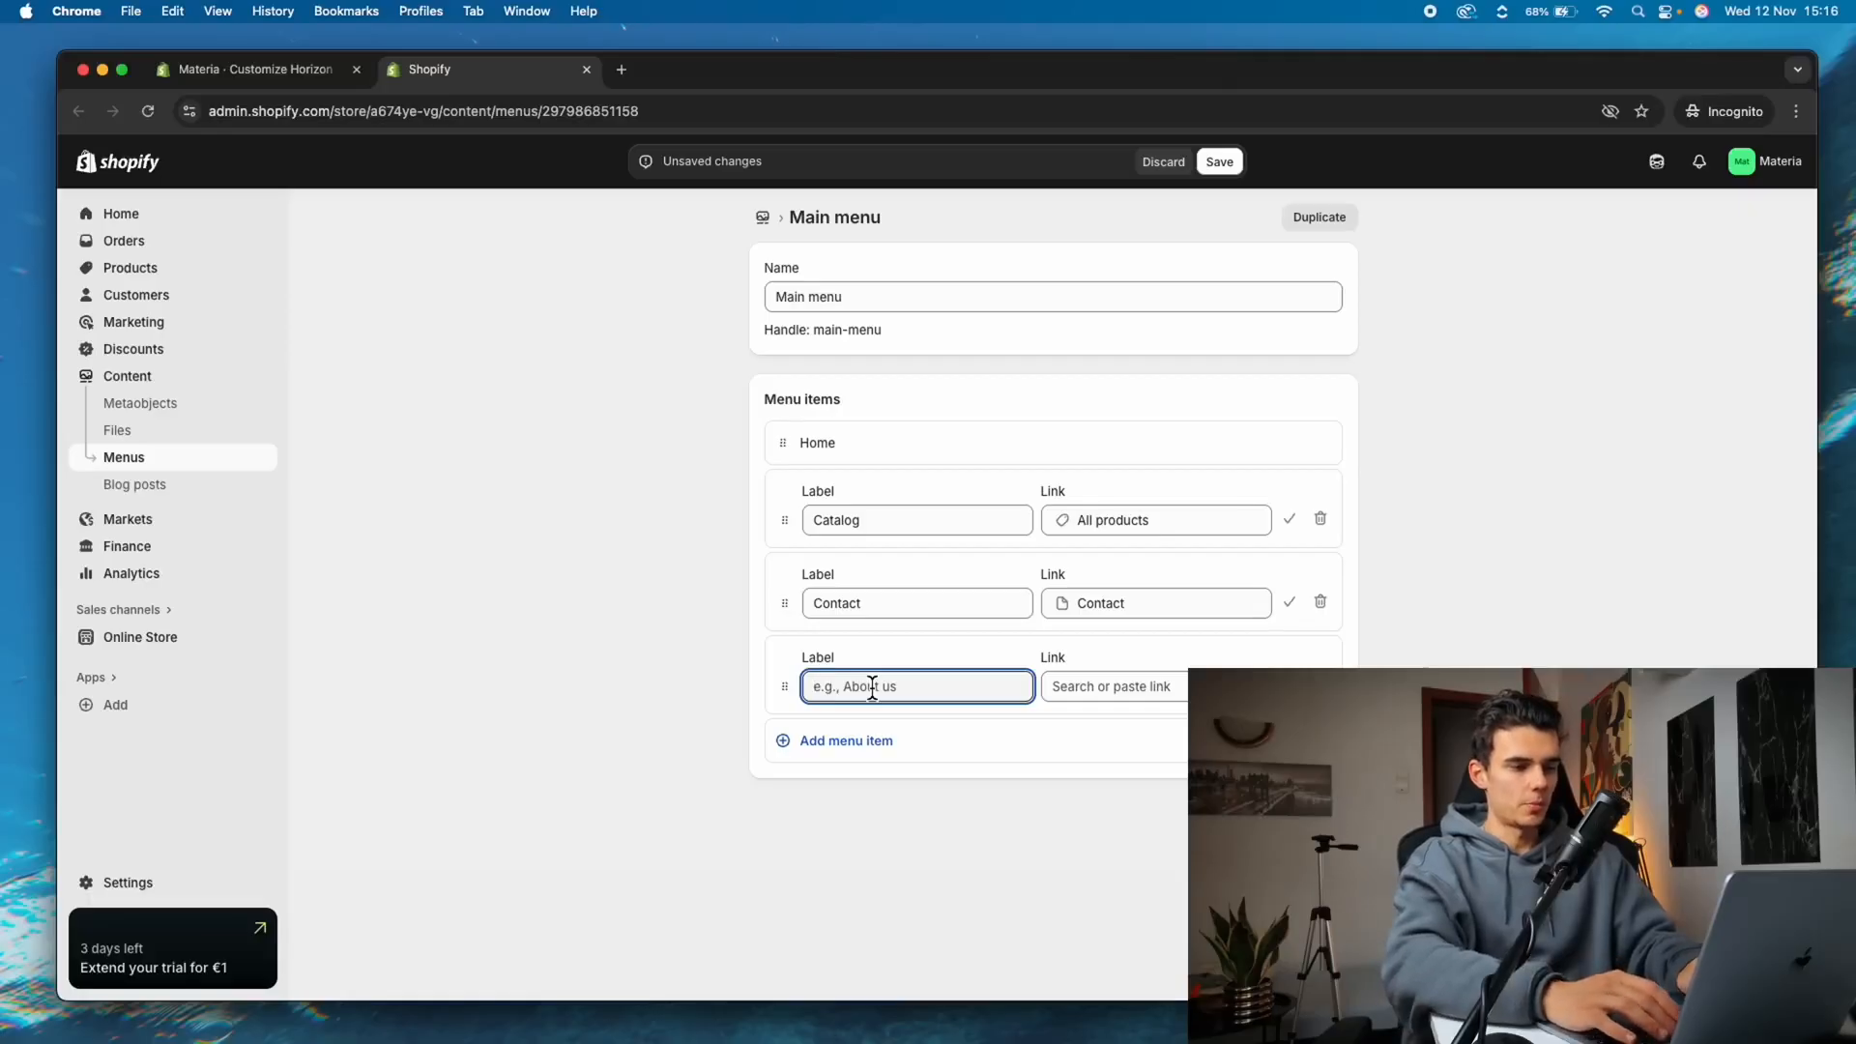
text(Products)
key(Tab)
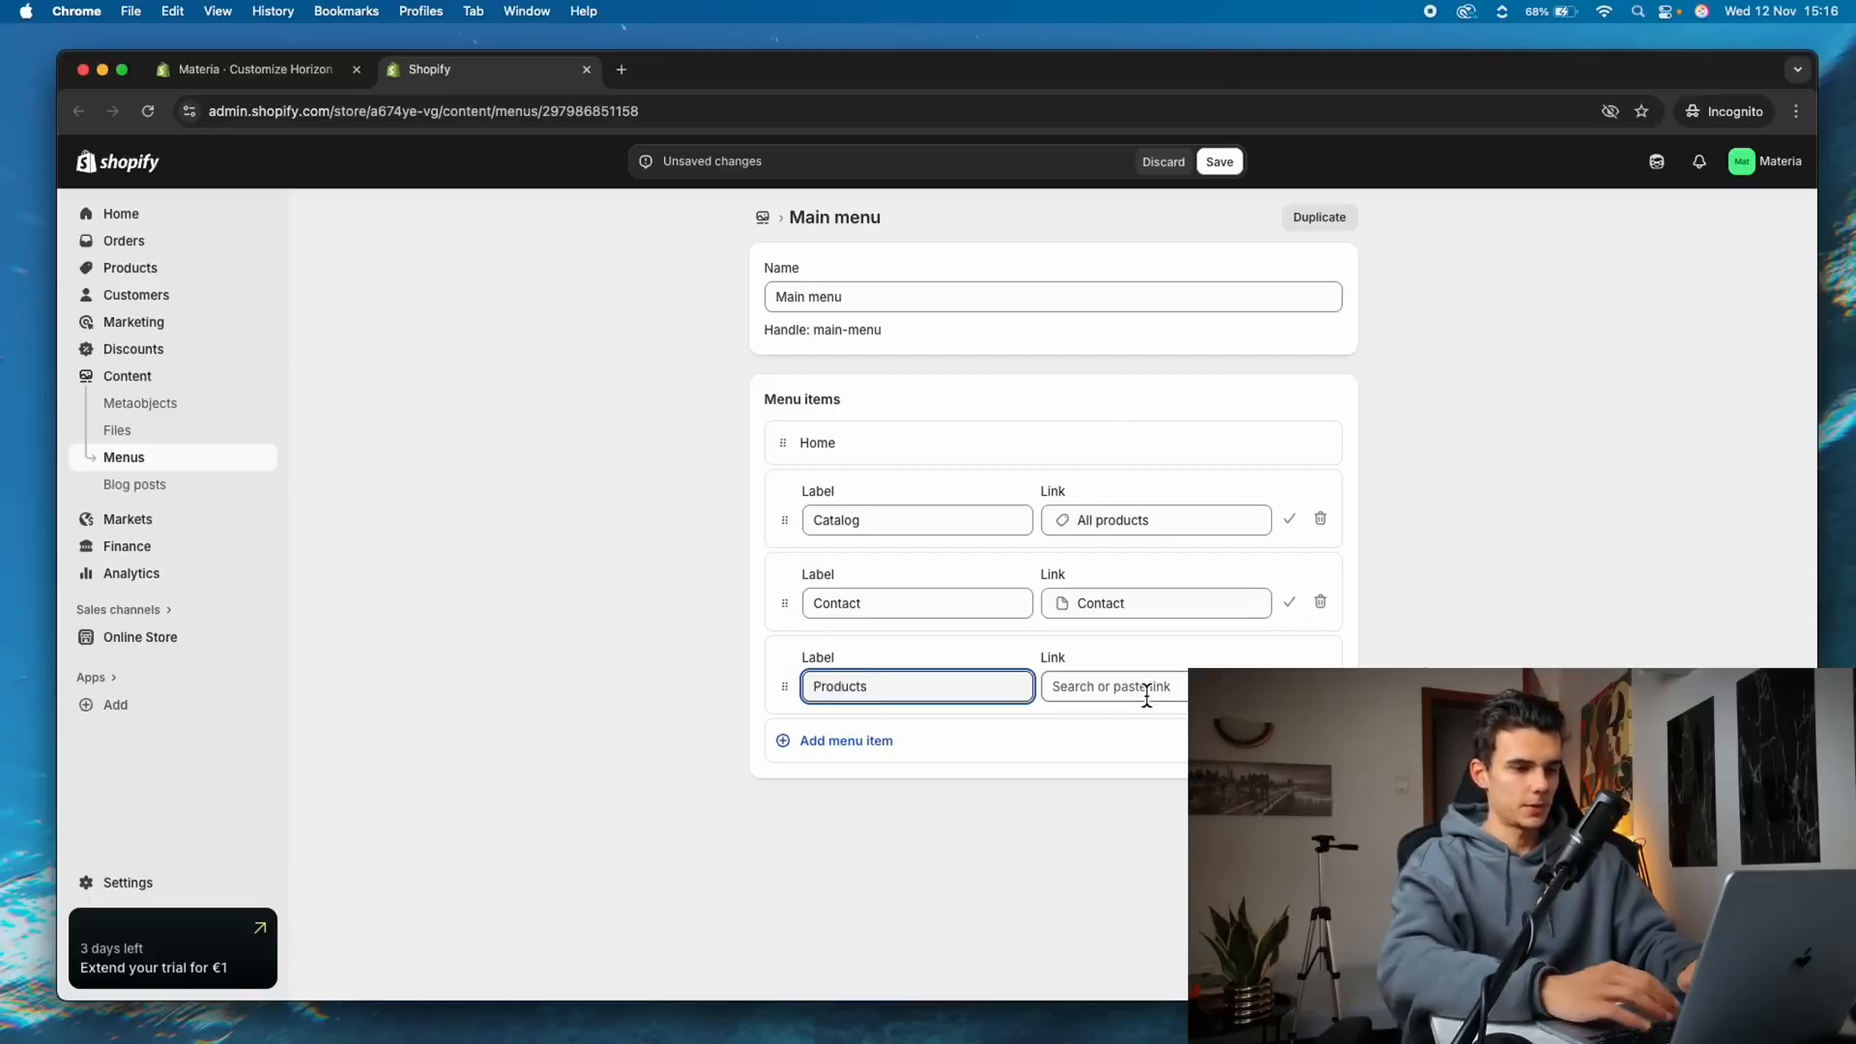
click(1175, 360)
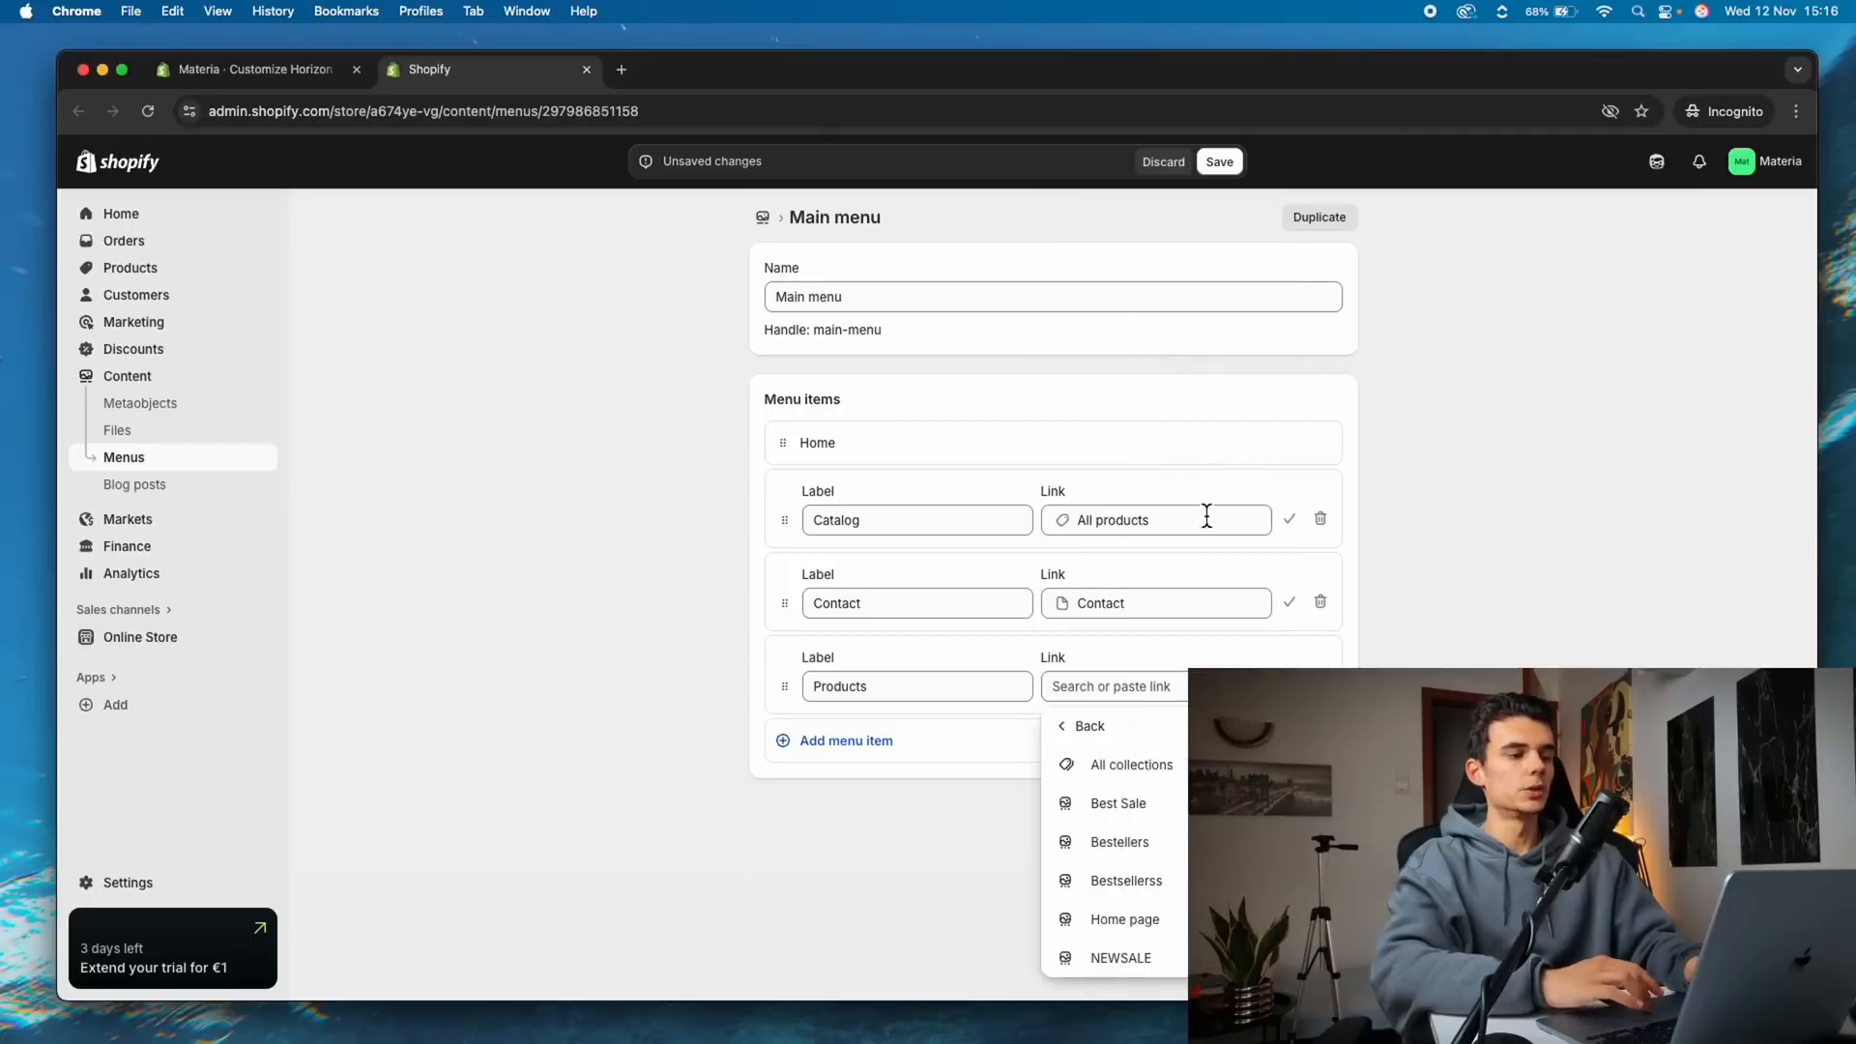
click(1170, 769)
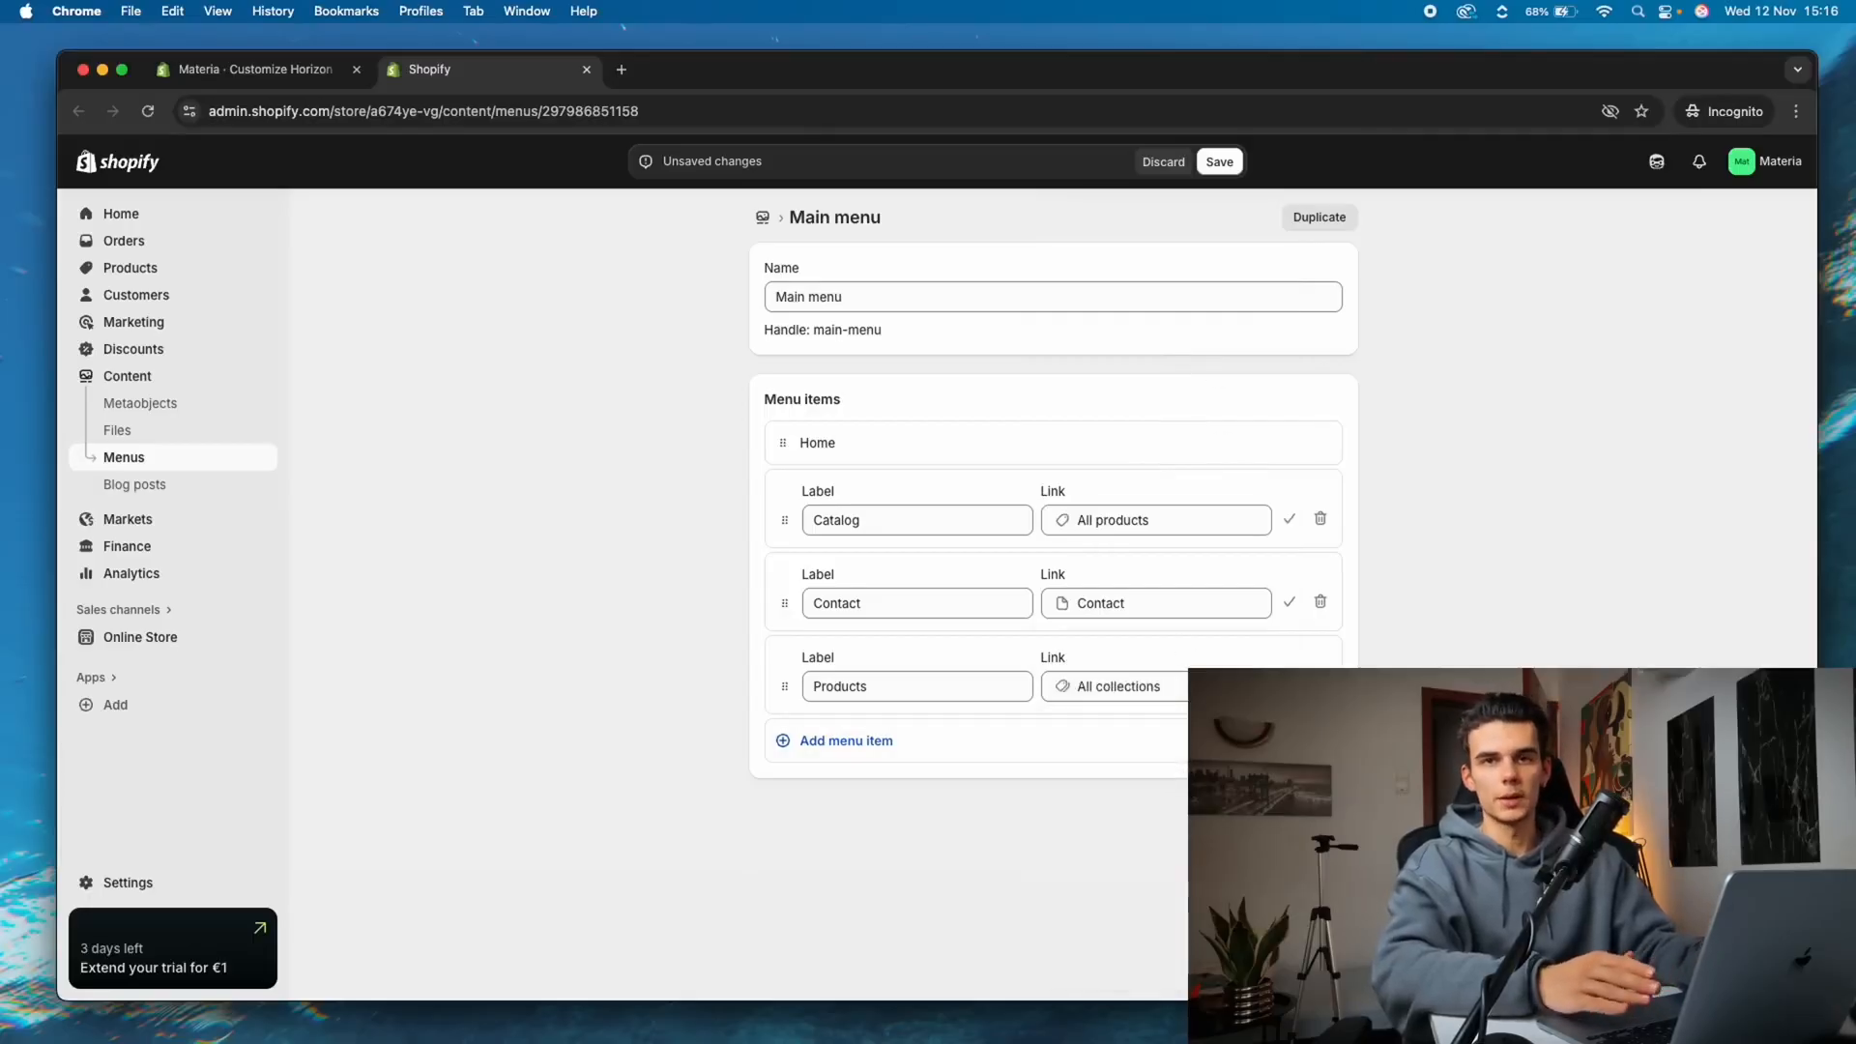
click(1289, 685)
click(1290, 602)
click(1289, 519)
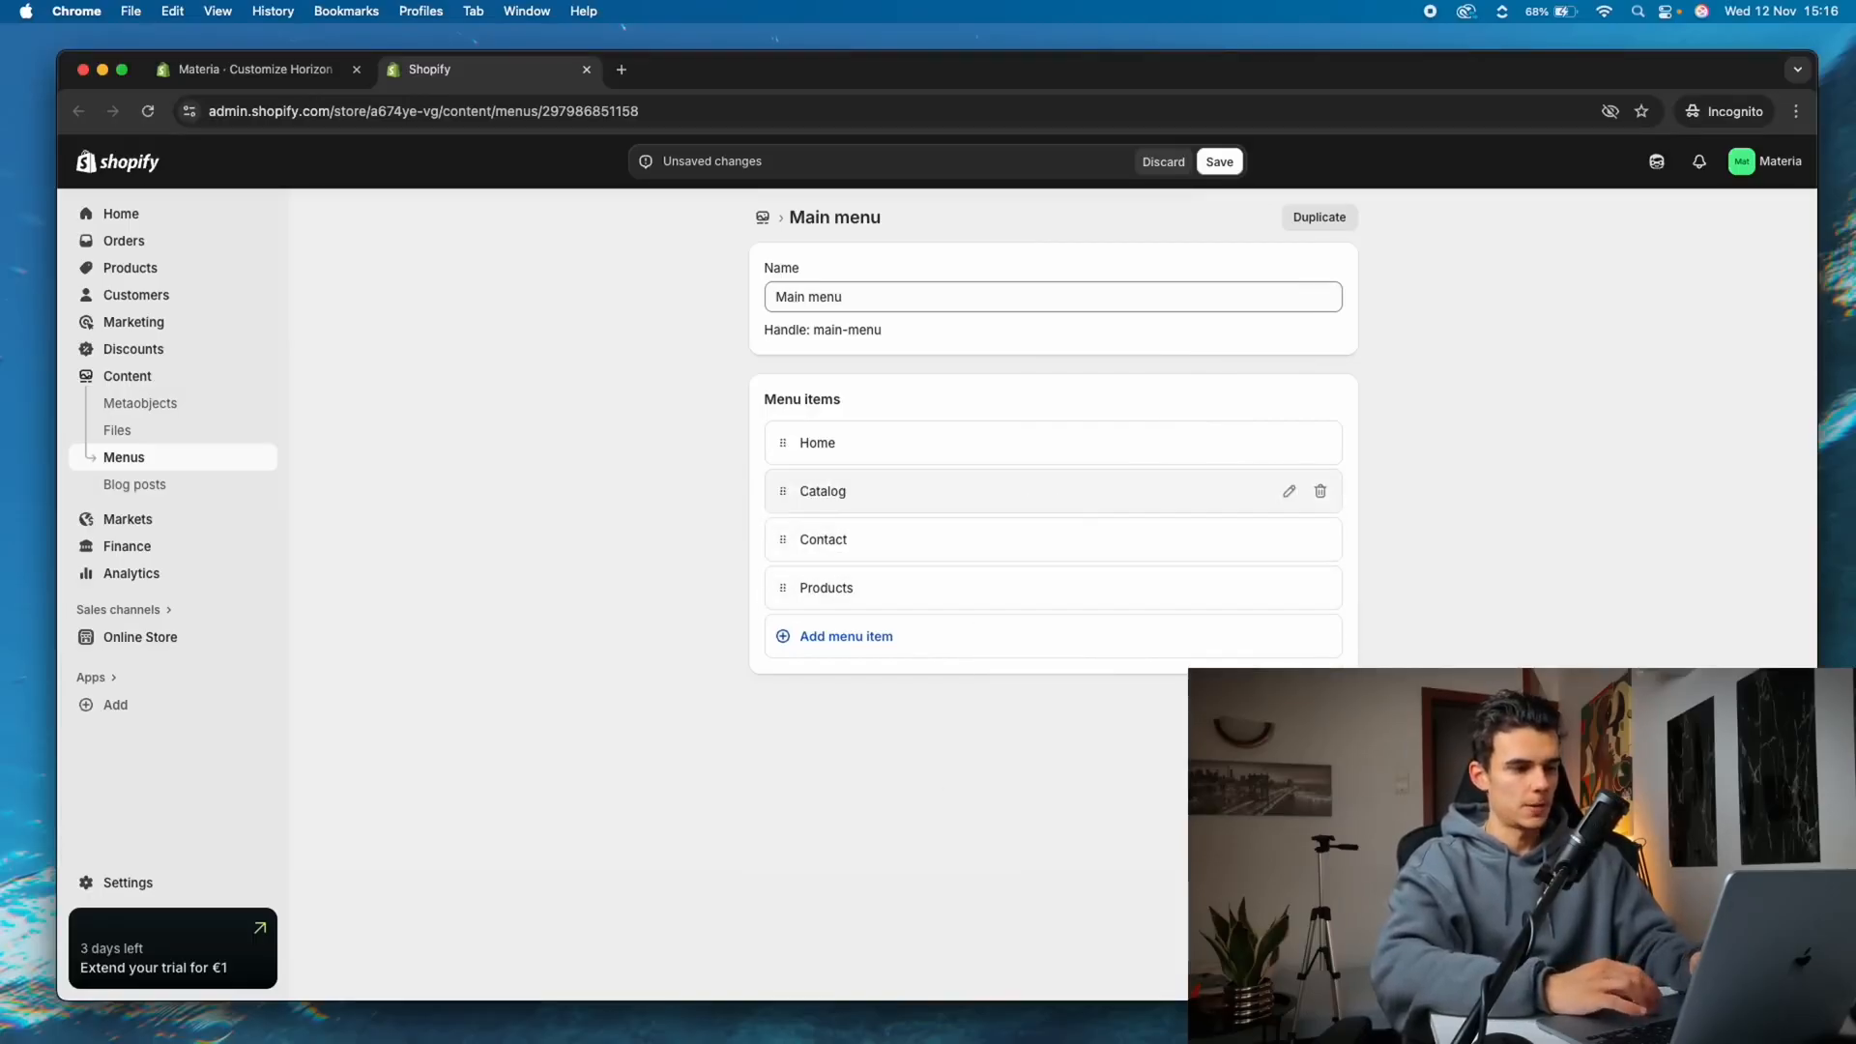
Add a Tshirts menu item linked to the Best Sale collection, nest it under Products and save the menu
click(924, 633)
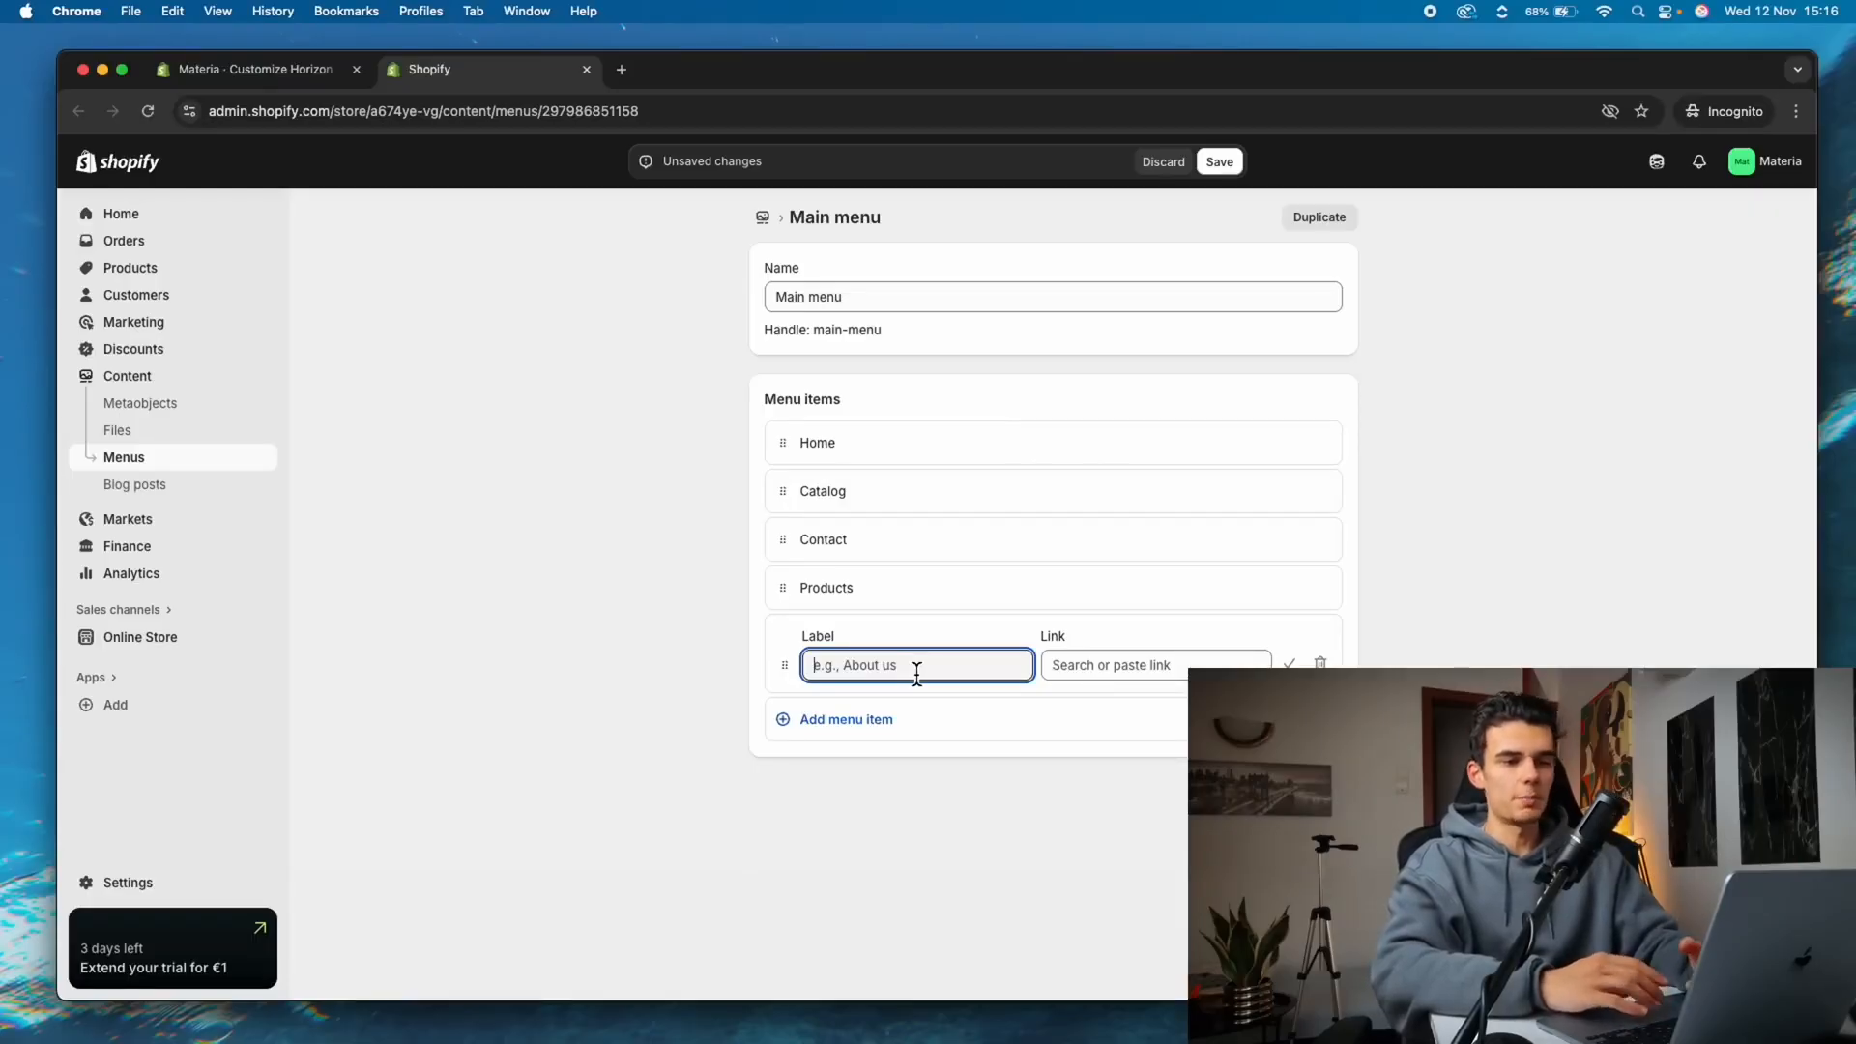
text(Tshirts)
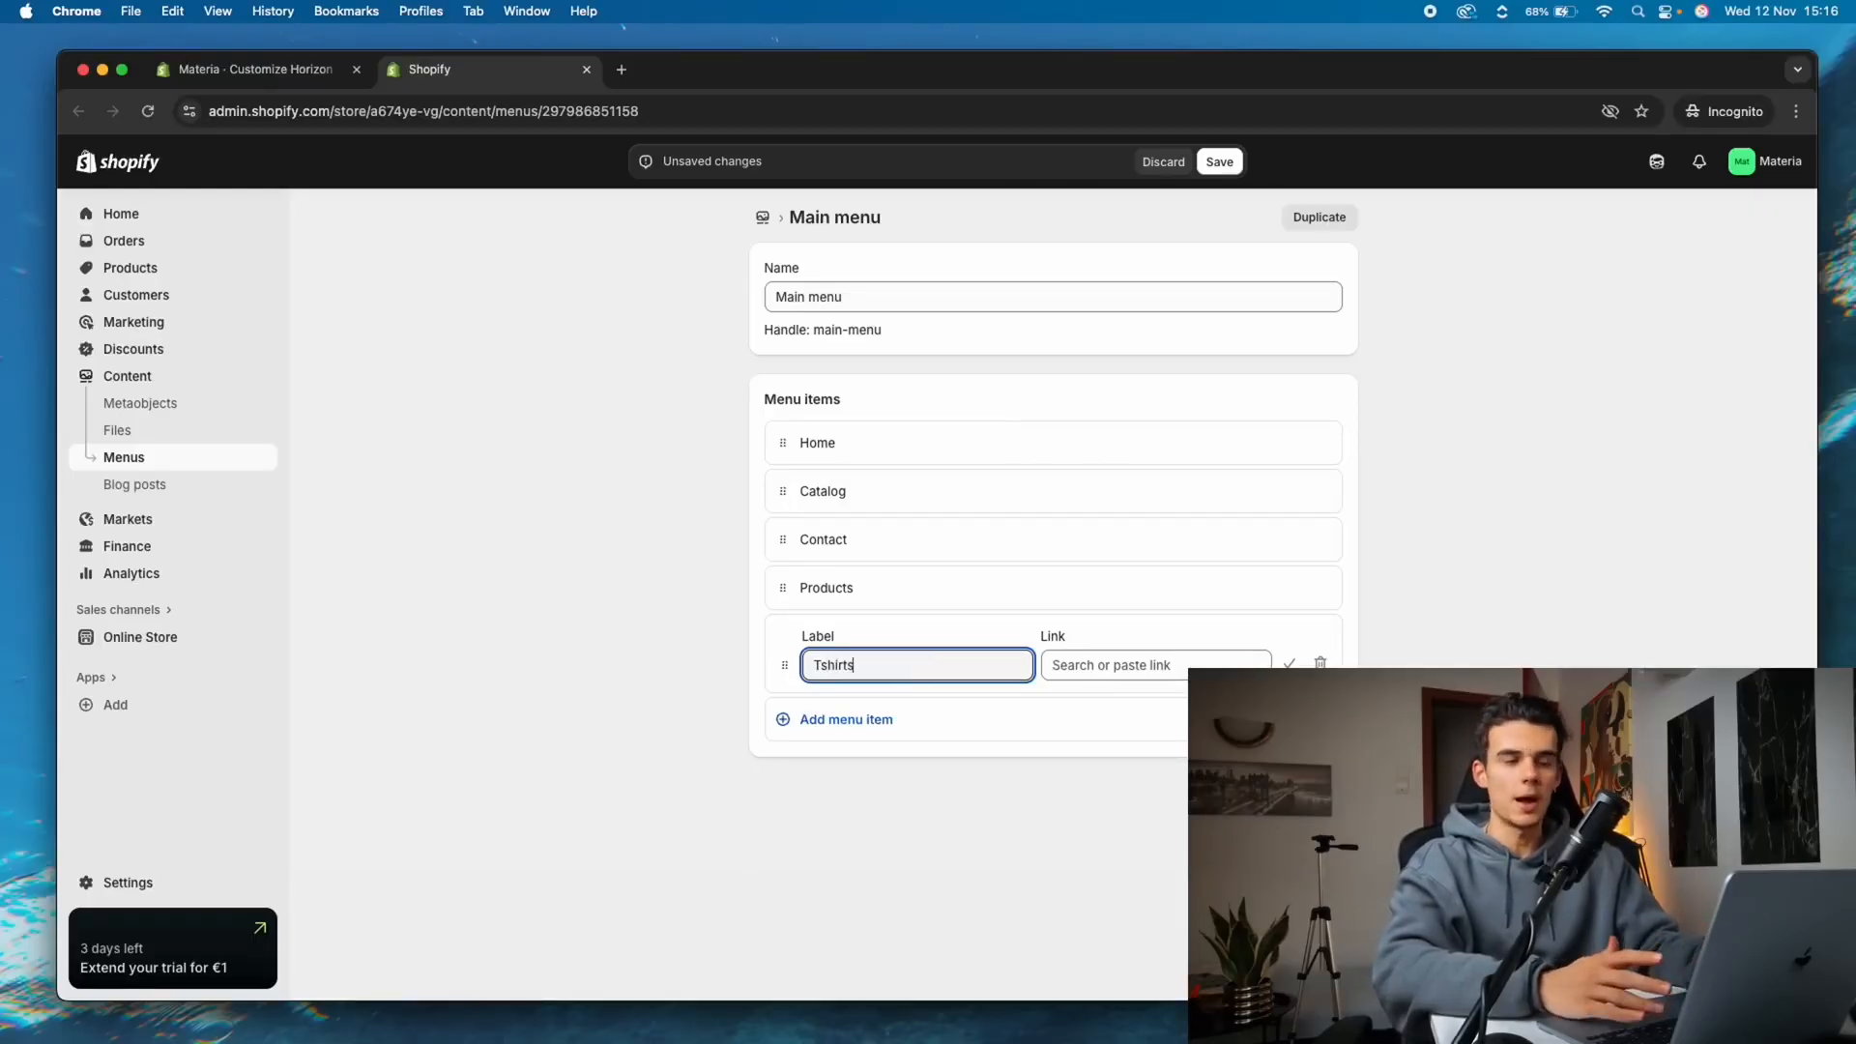
click(1102, 665)
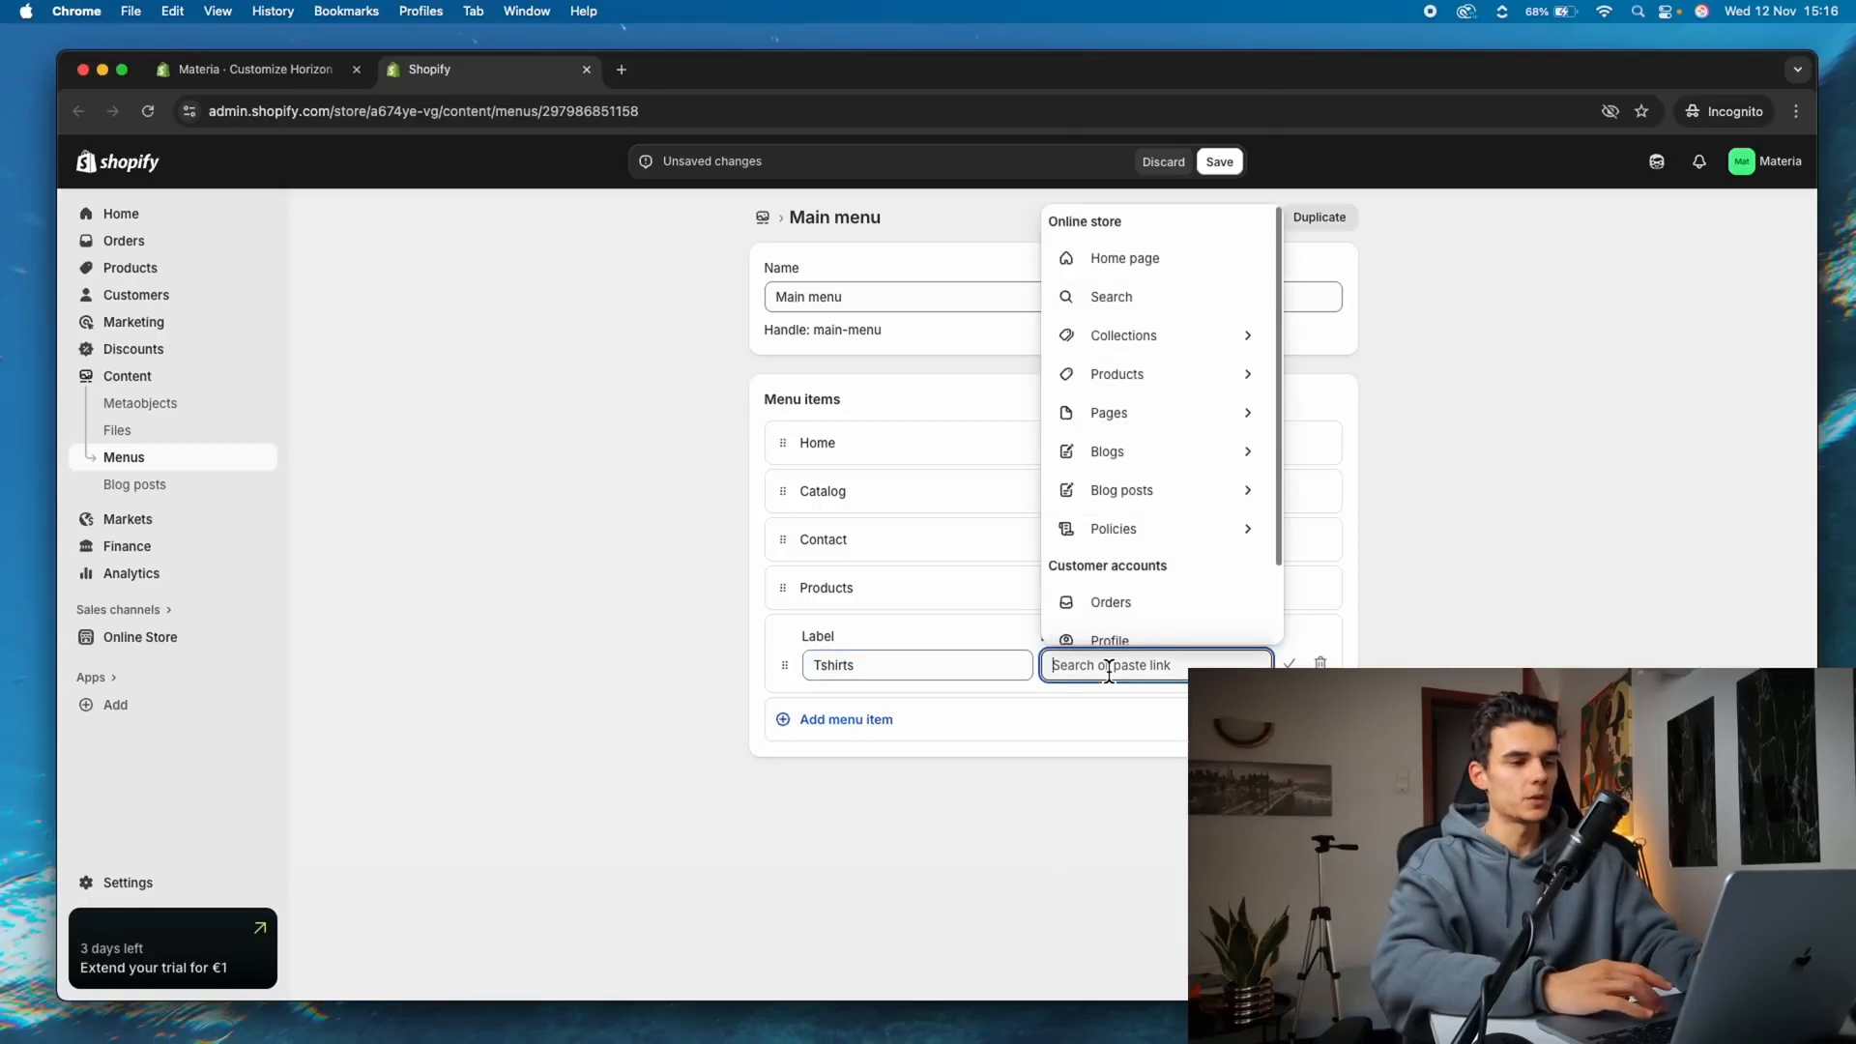
click(1169, 346)
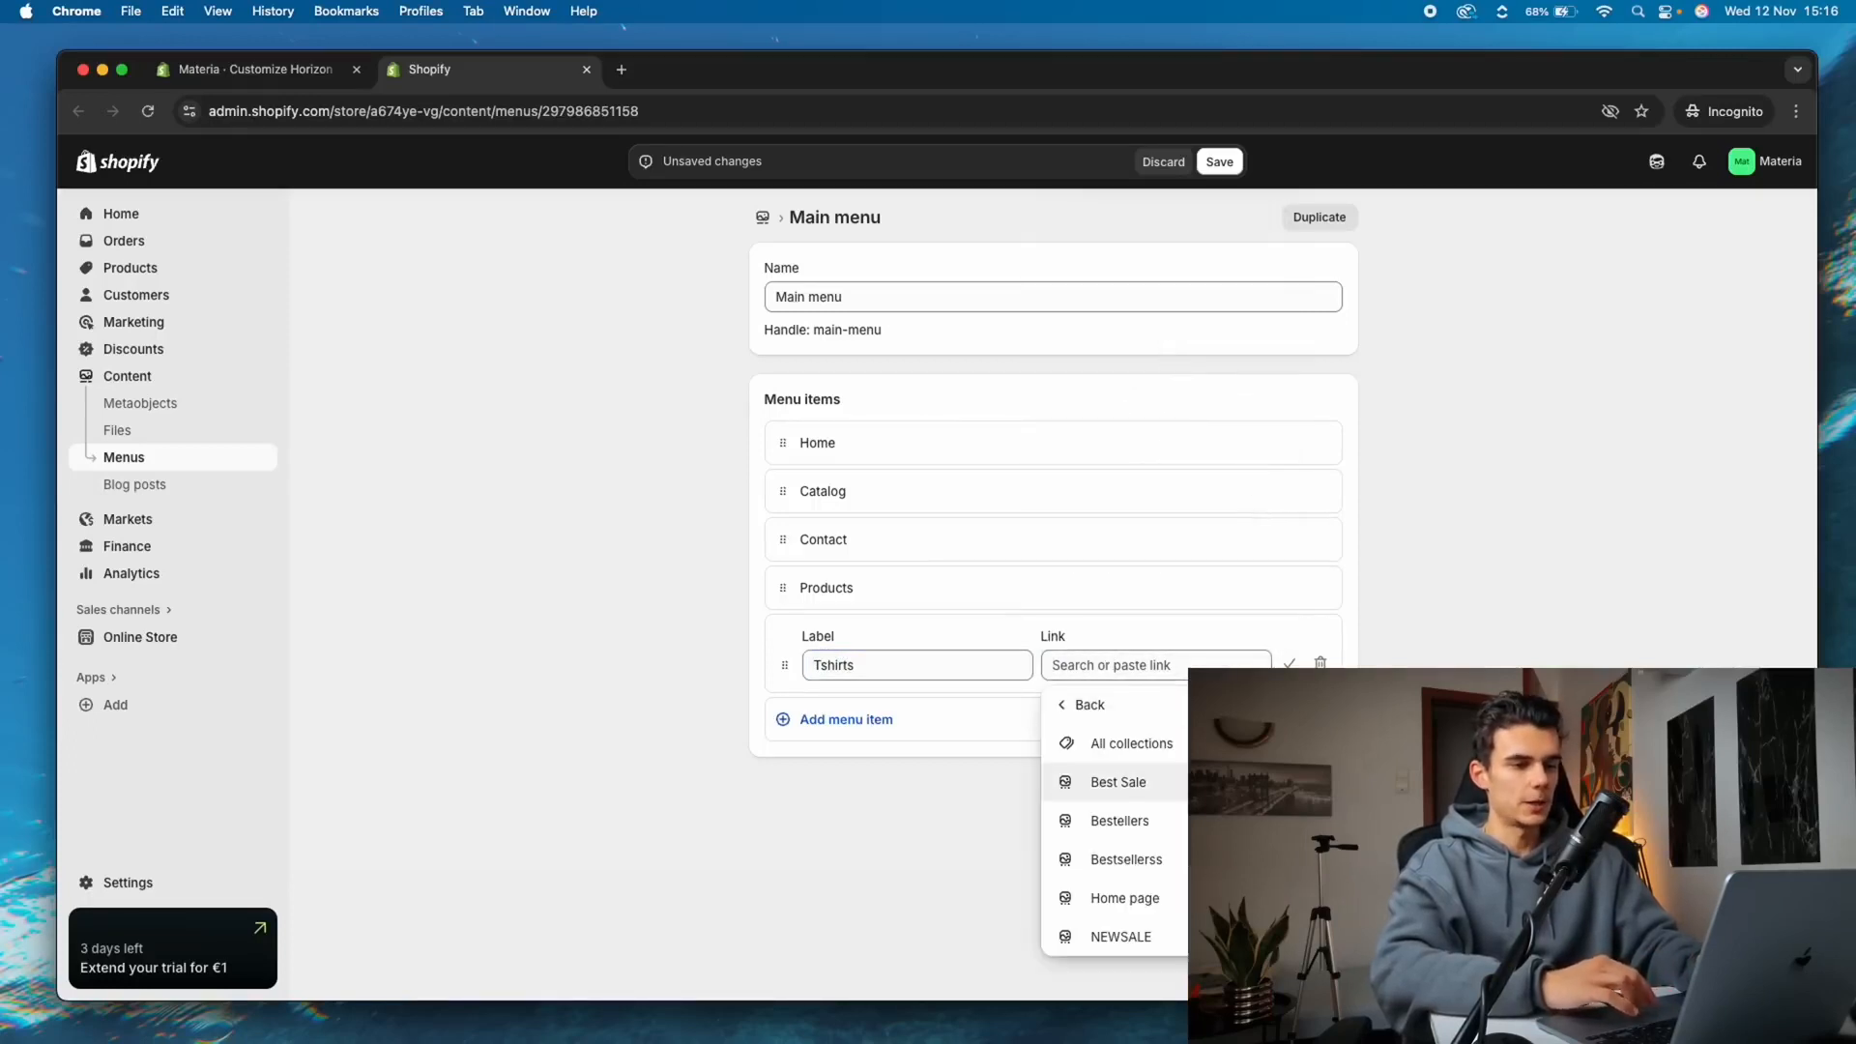
click(1150, 782)
click(1289, 665)
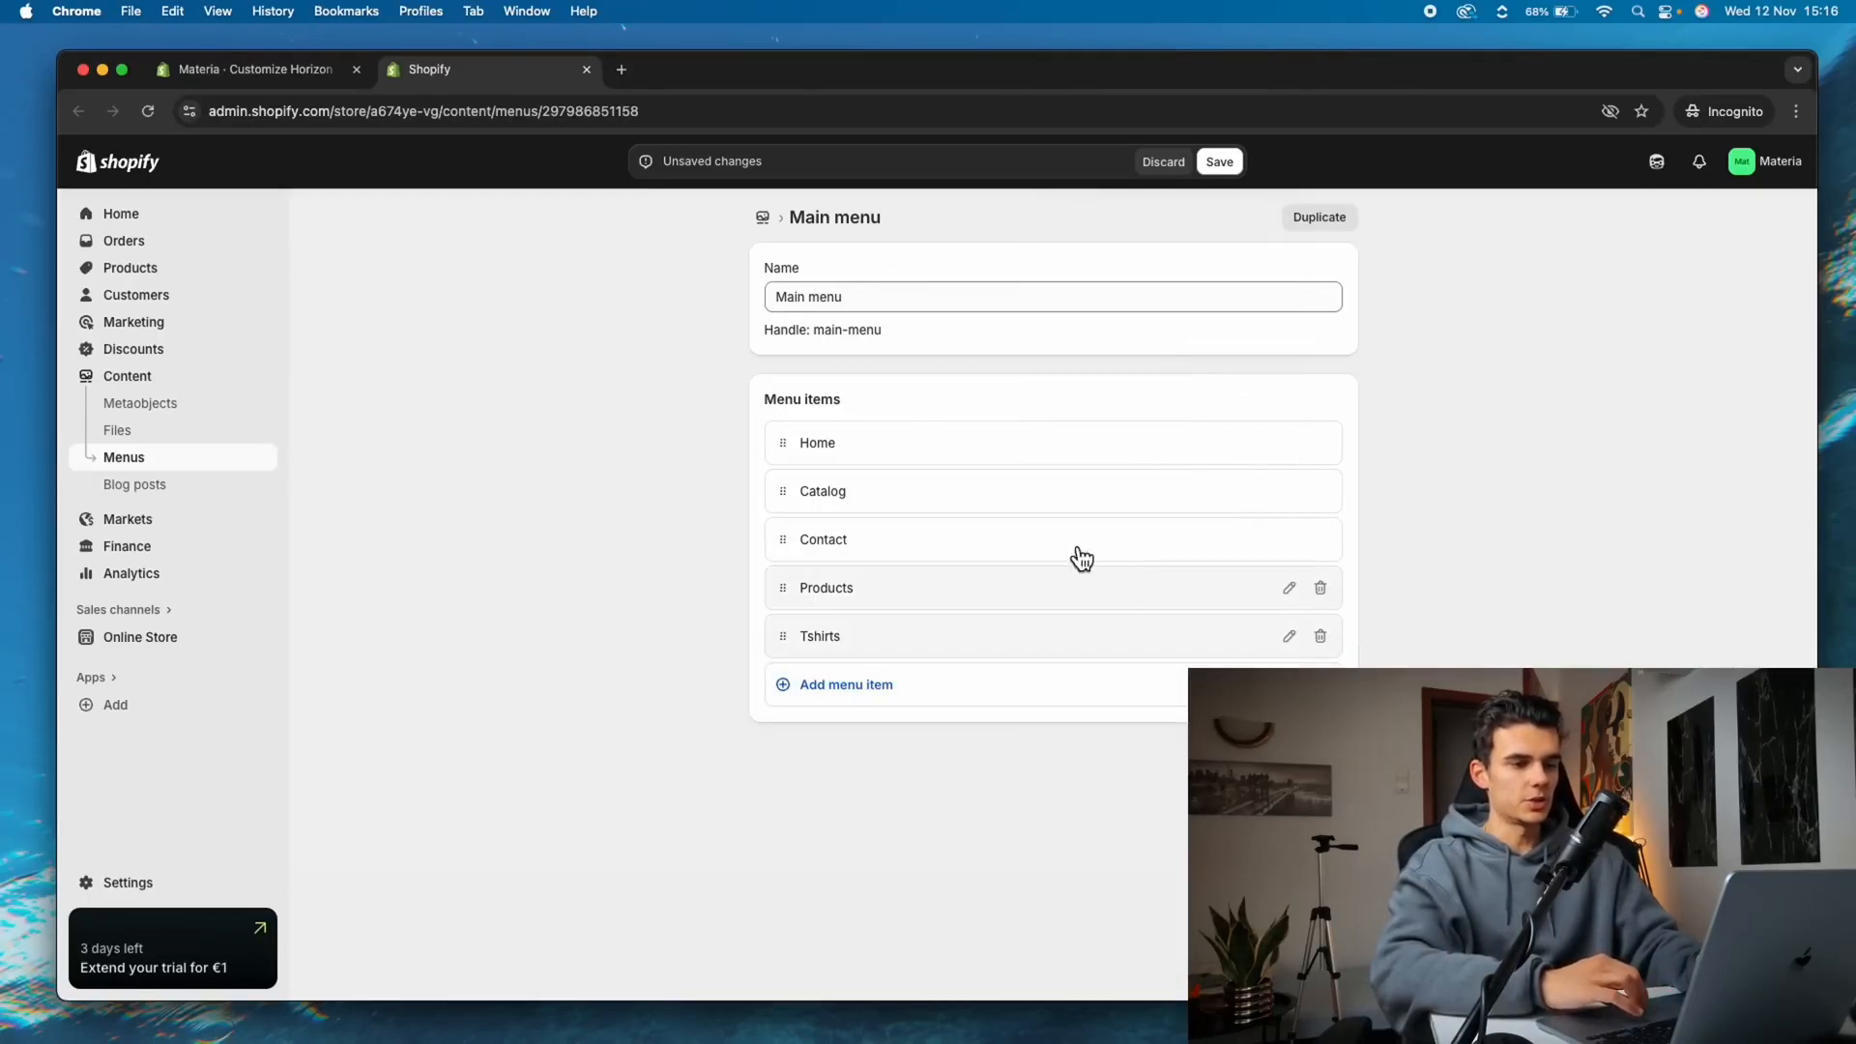
drag(796, 658, 833, 616)
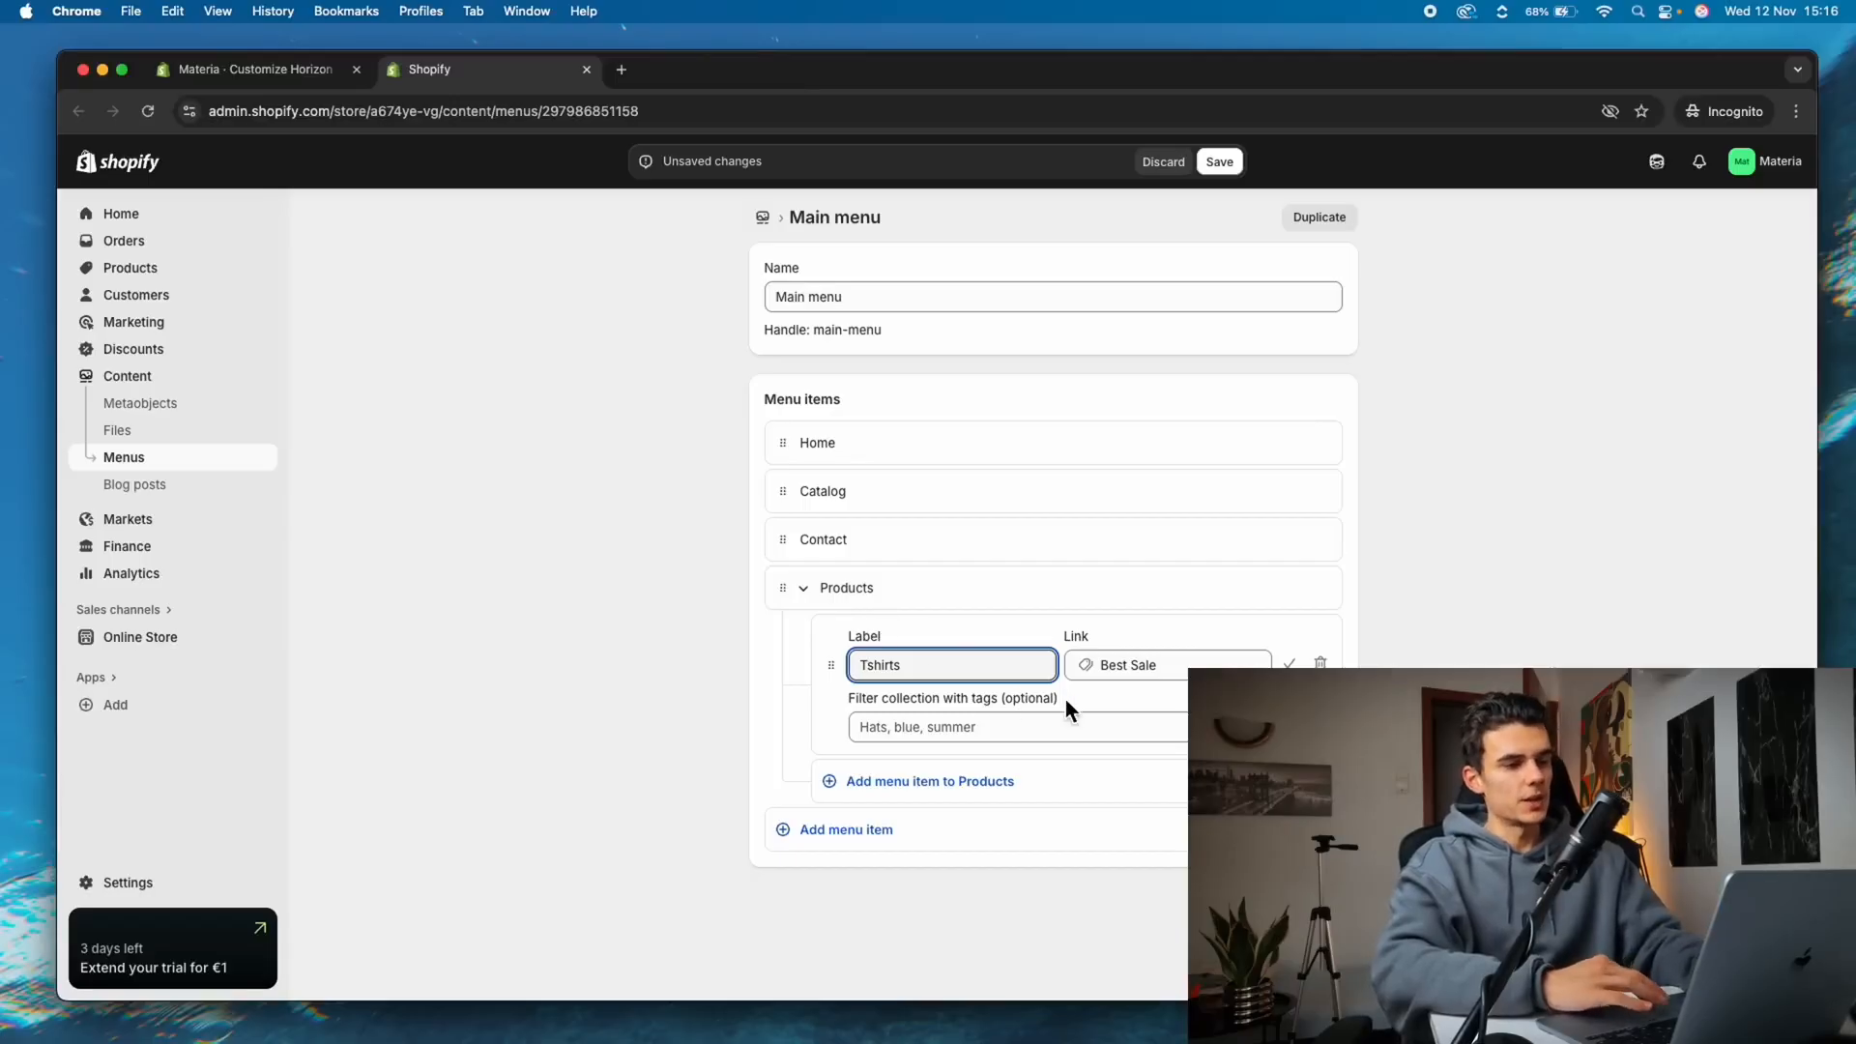
key(Return)
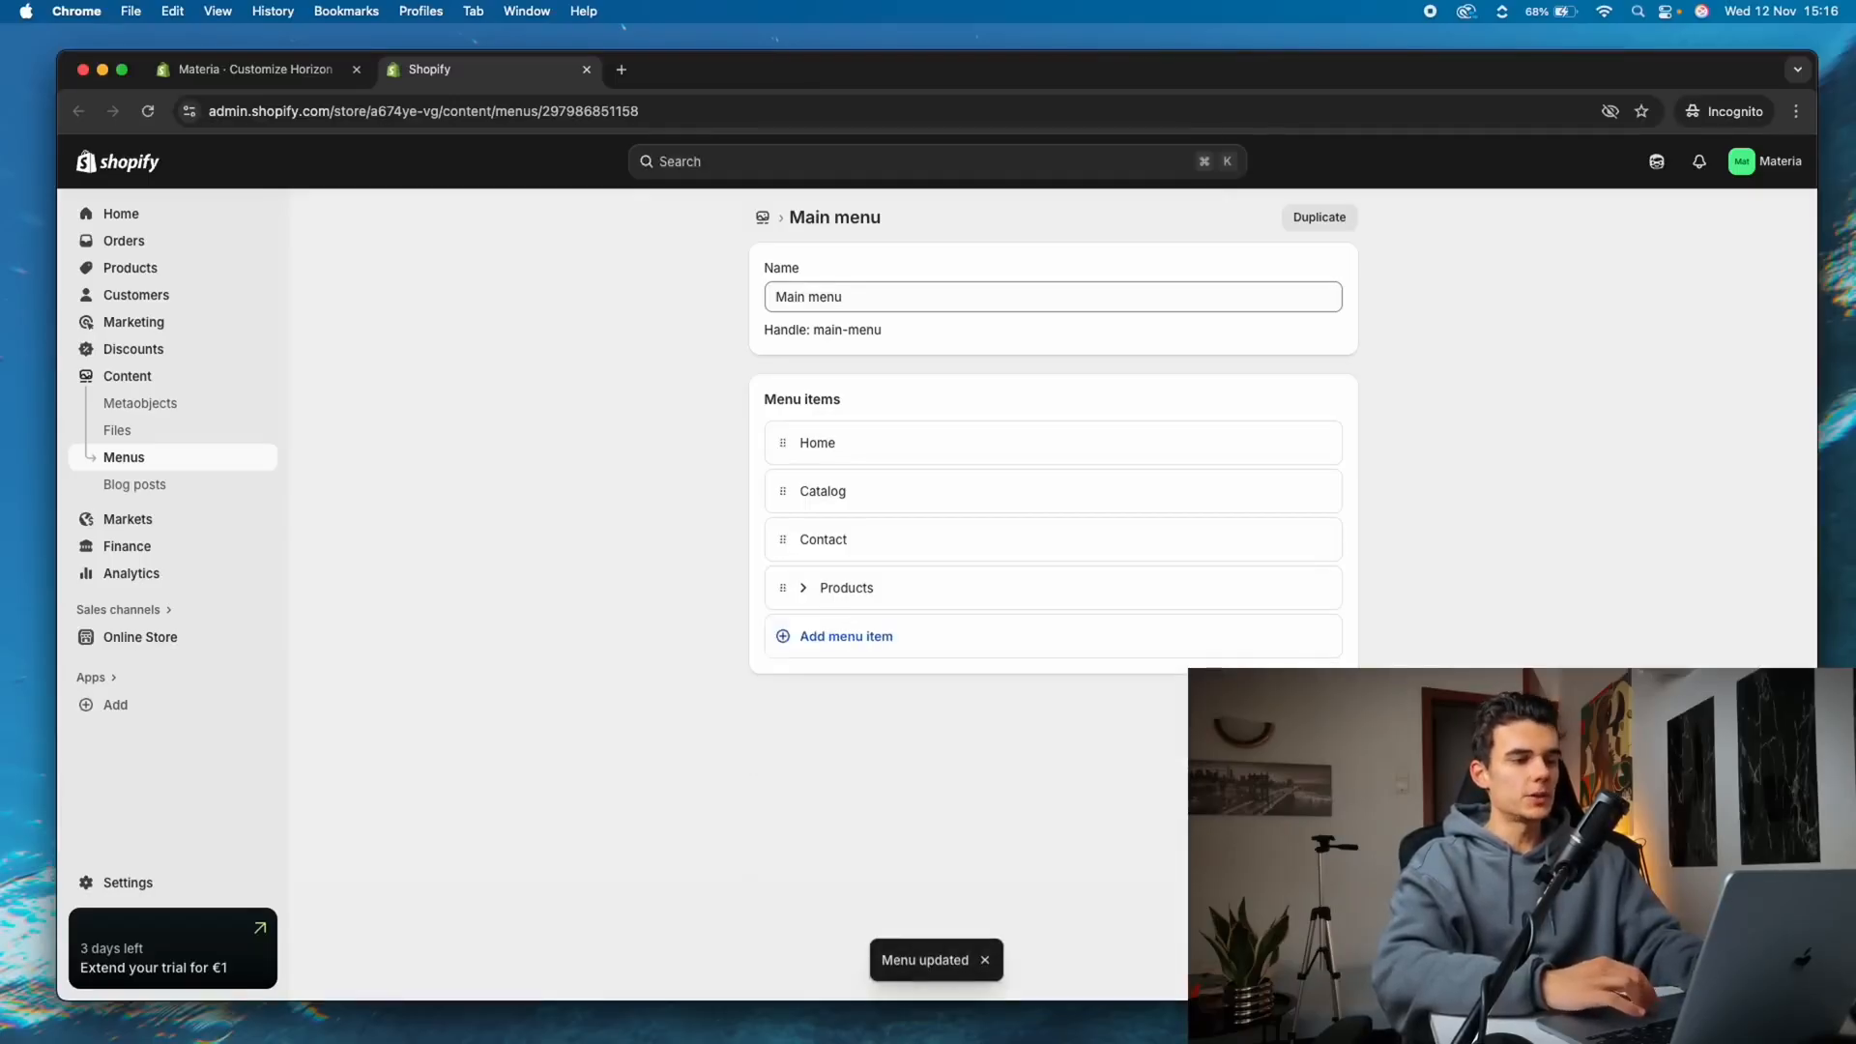
Switch back to the theme editor, save the theme and check the updated main menu in the preview
click(269, 75)
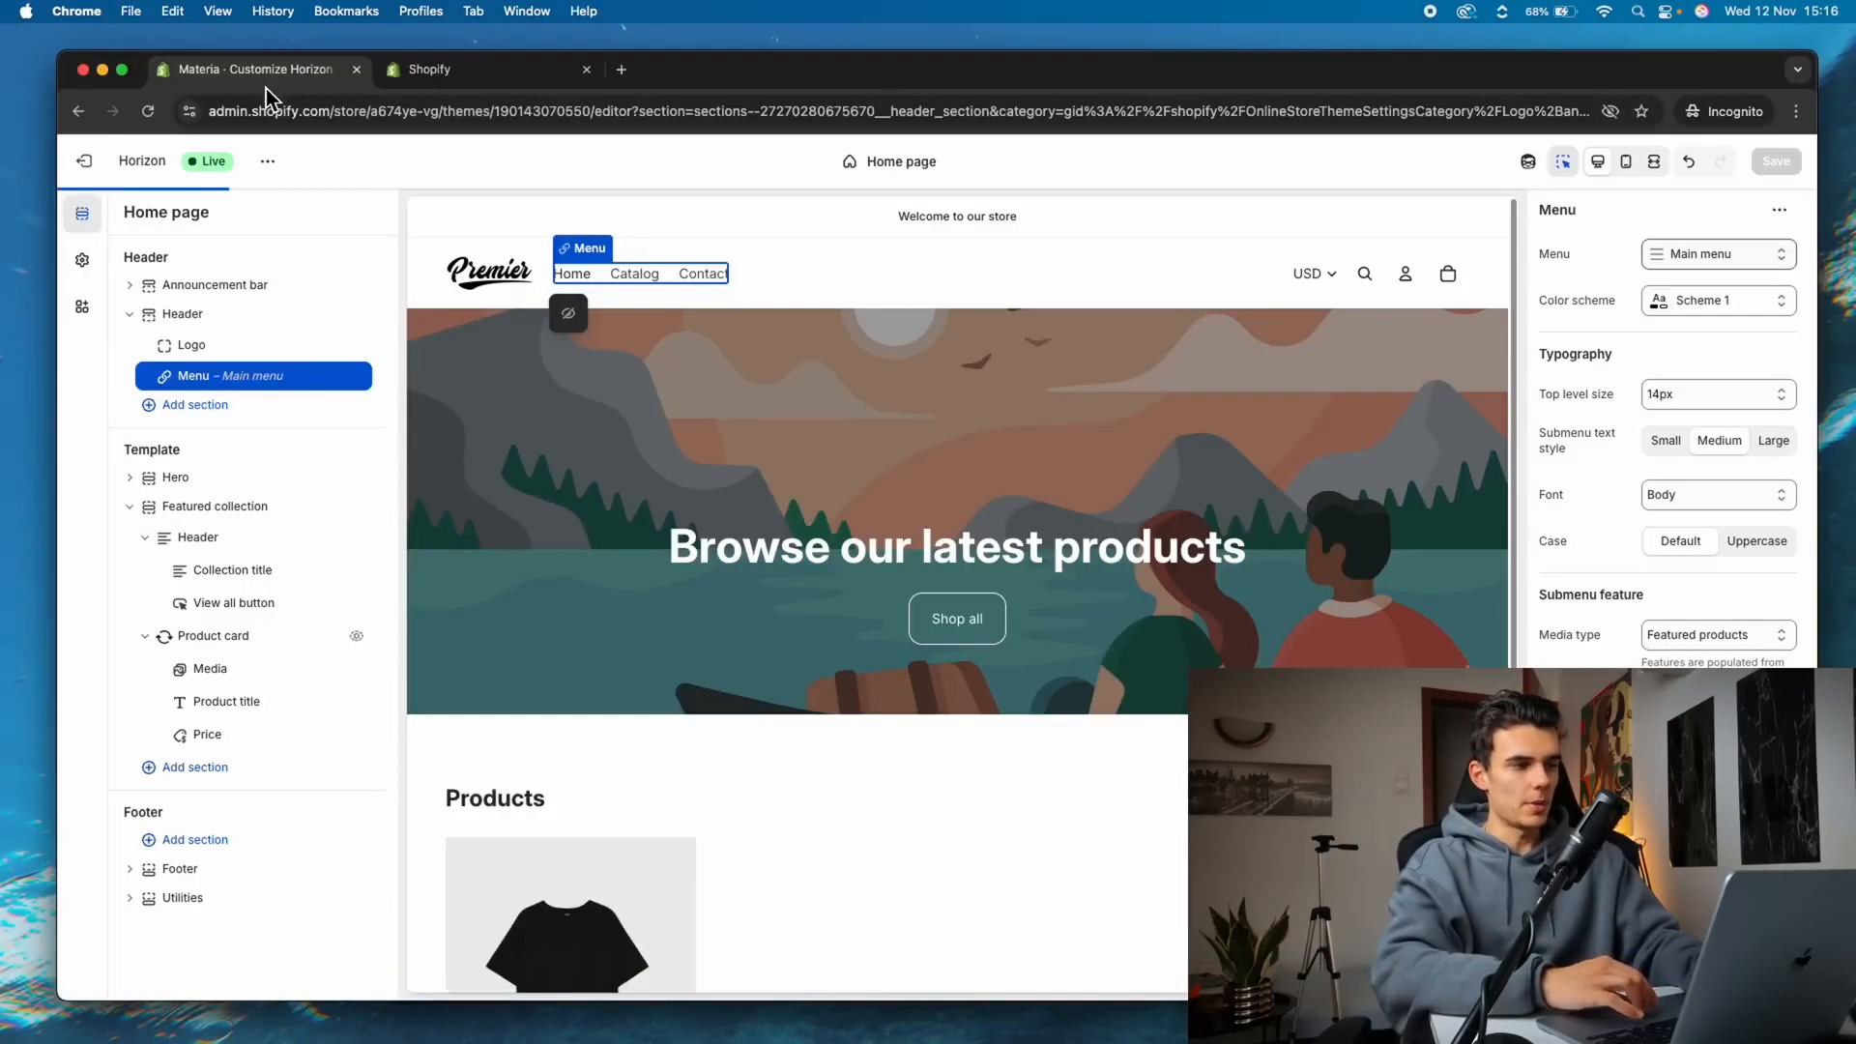
click(816, 114)
click(1788, 166)
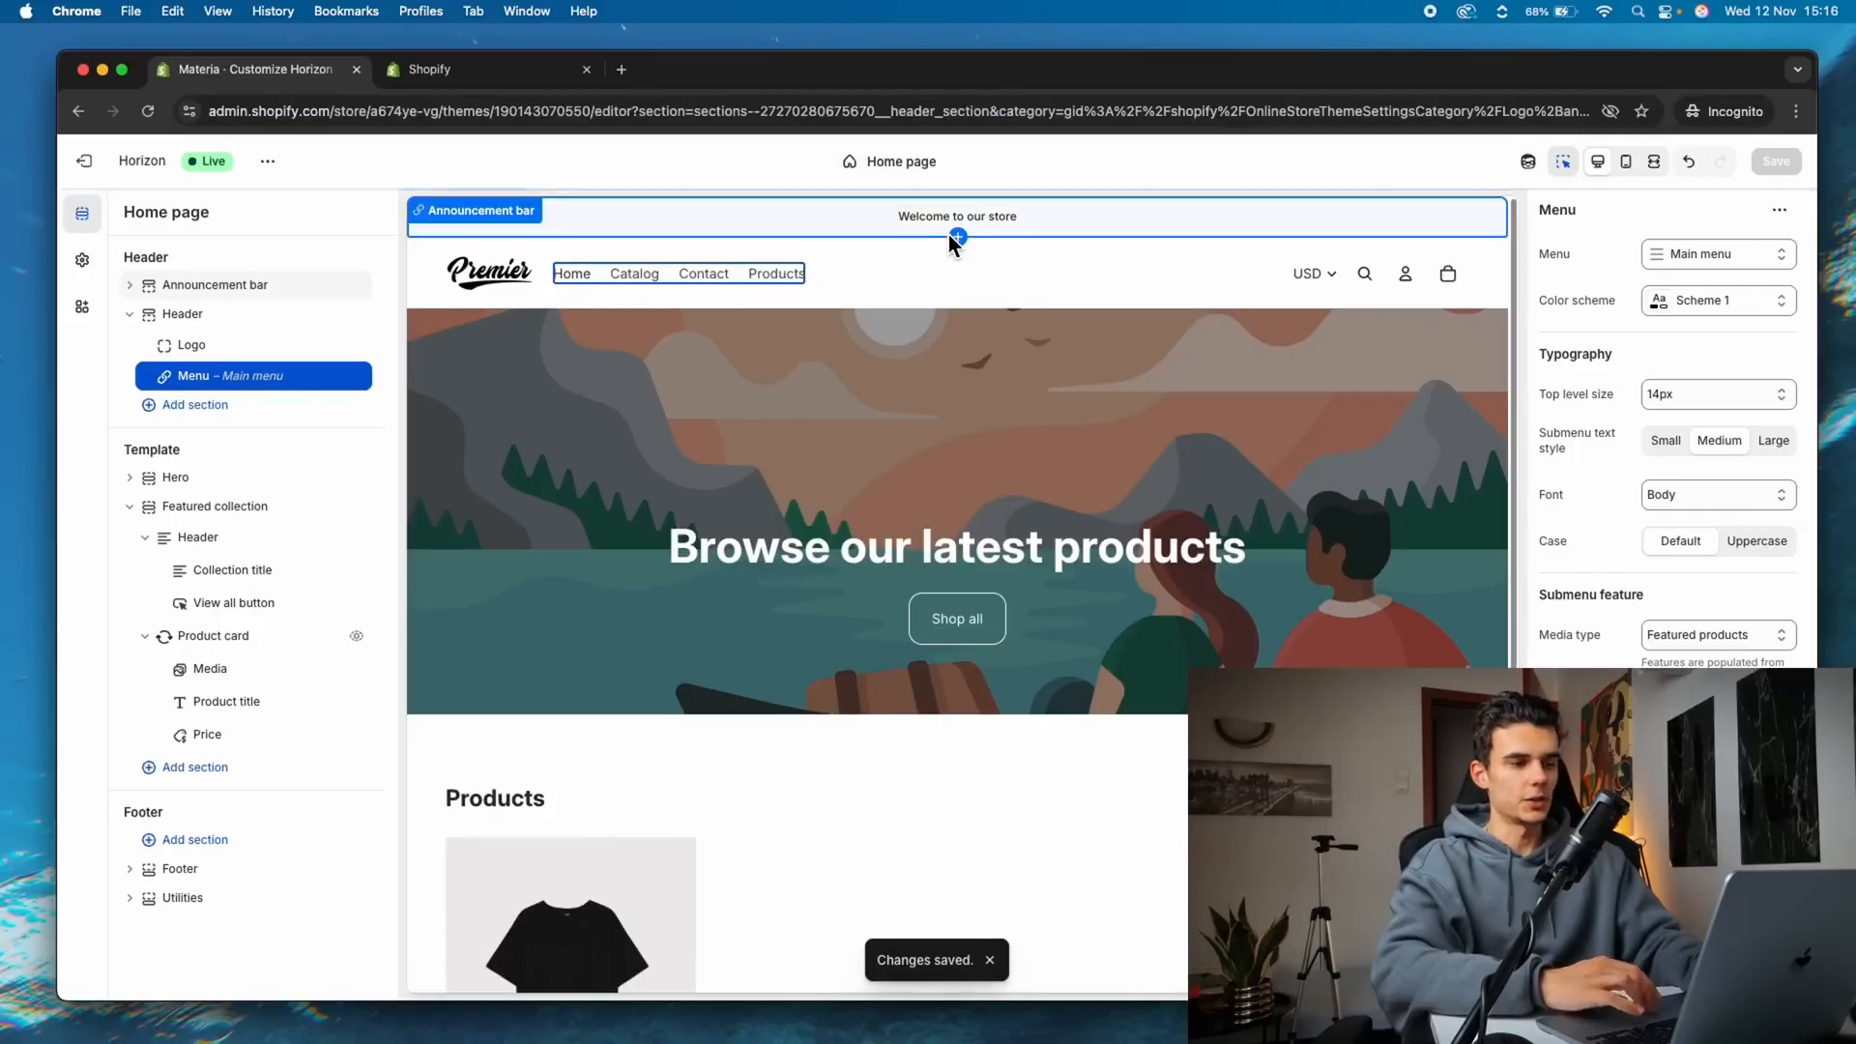
mouse_move(760, 278)
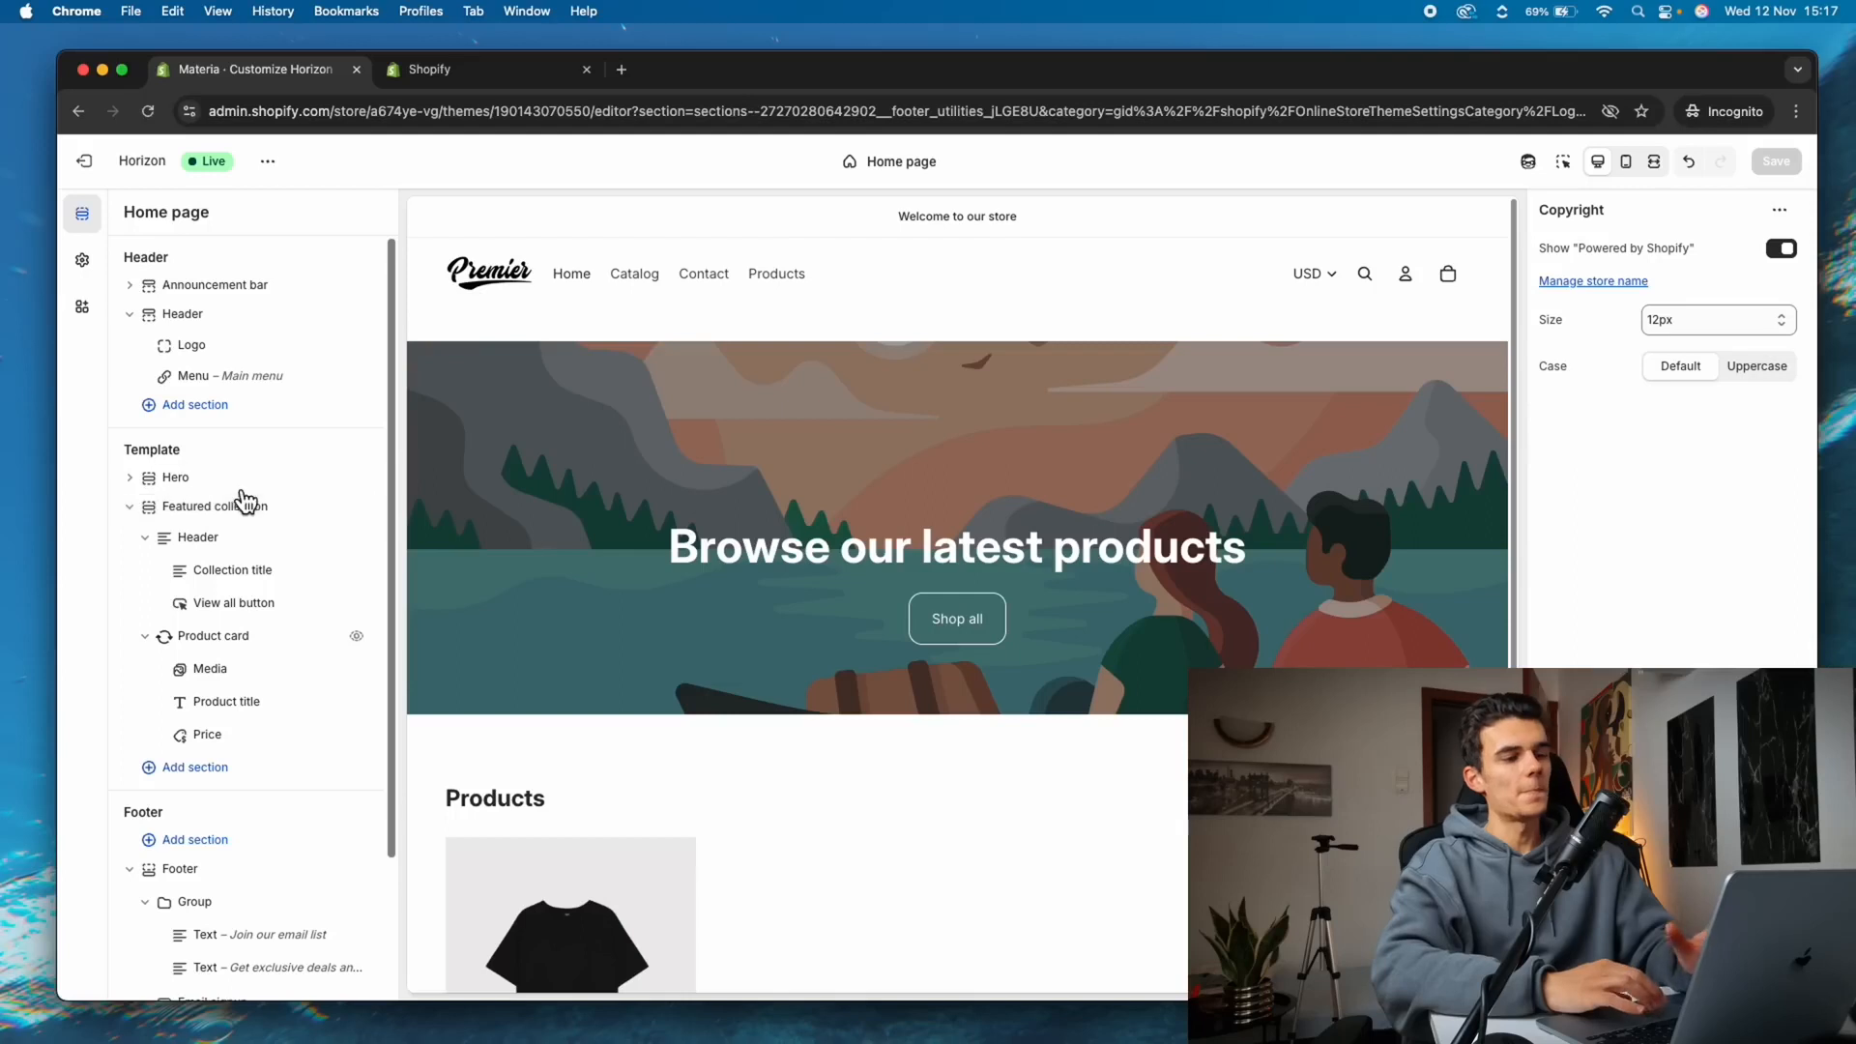
Set the Hero section's first image to the free Women's Fashion photo of the model in a dark leather jacket
click(239, 492)
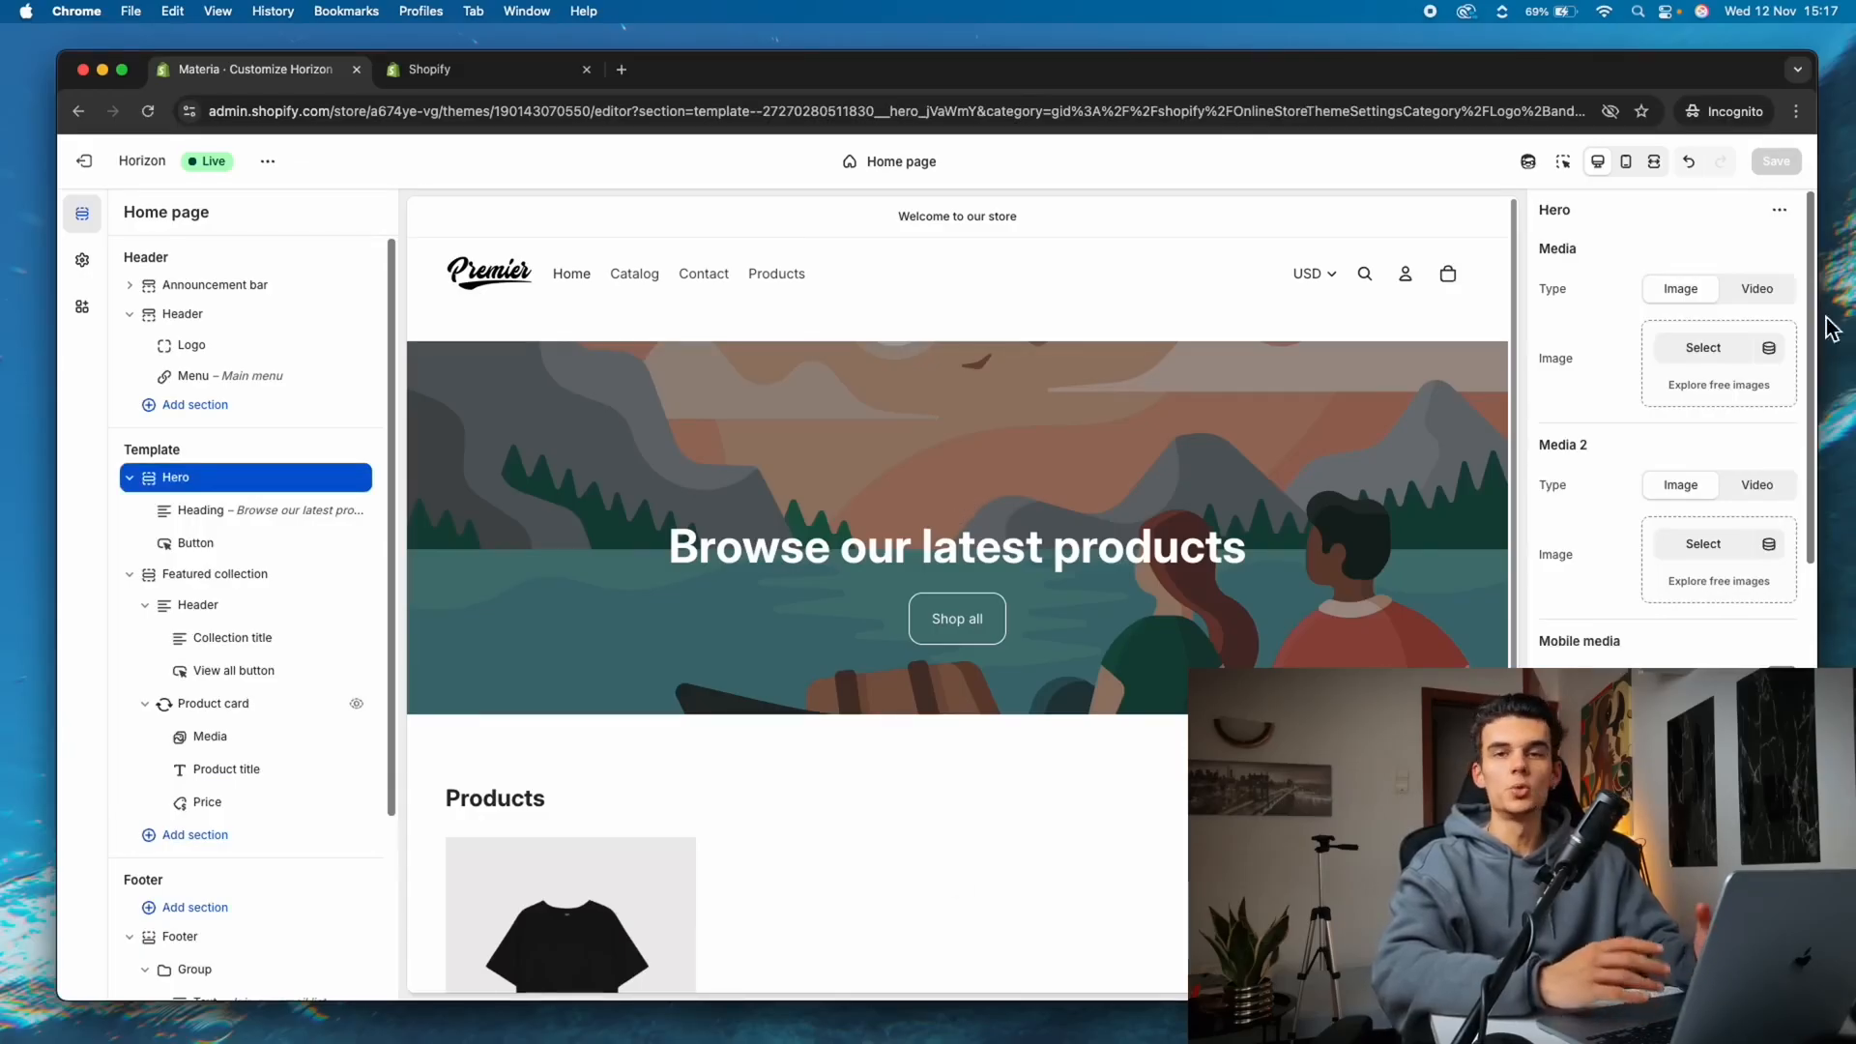
click(1749, 354)
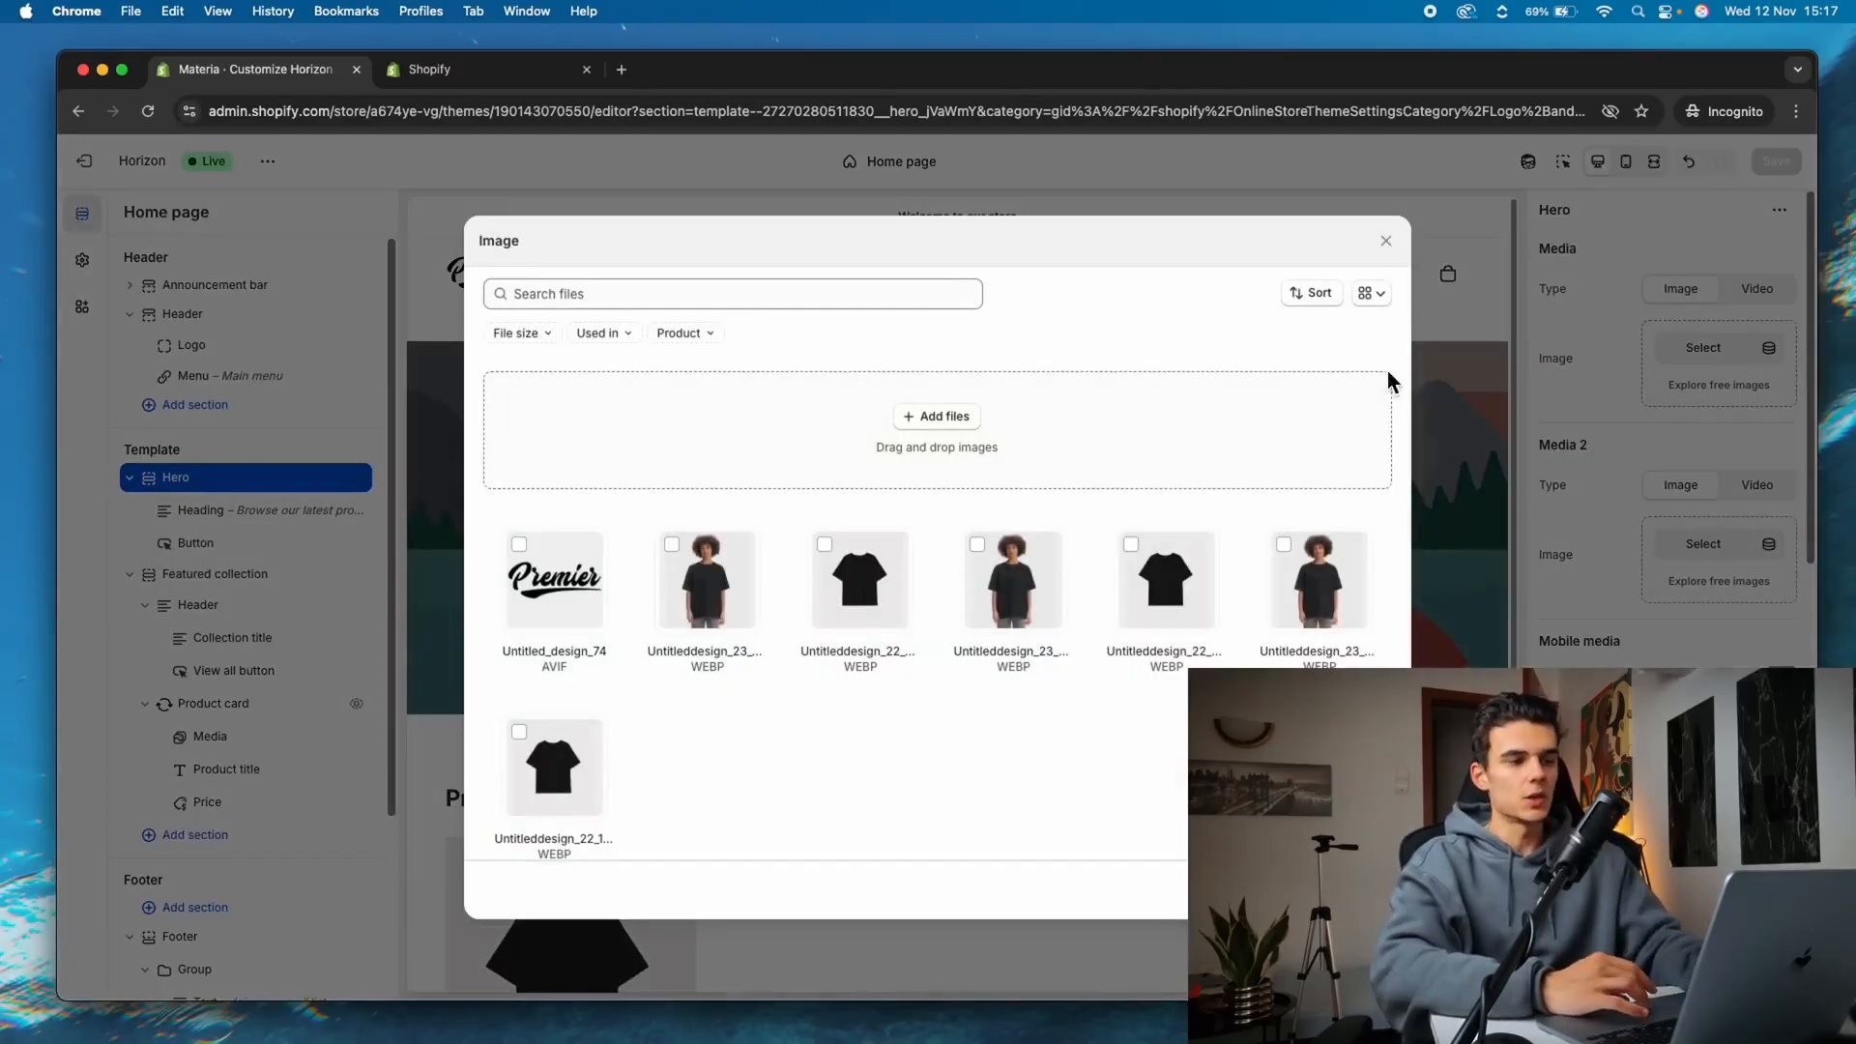
click(1540, 402)
click(1711, 386)
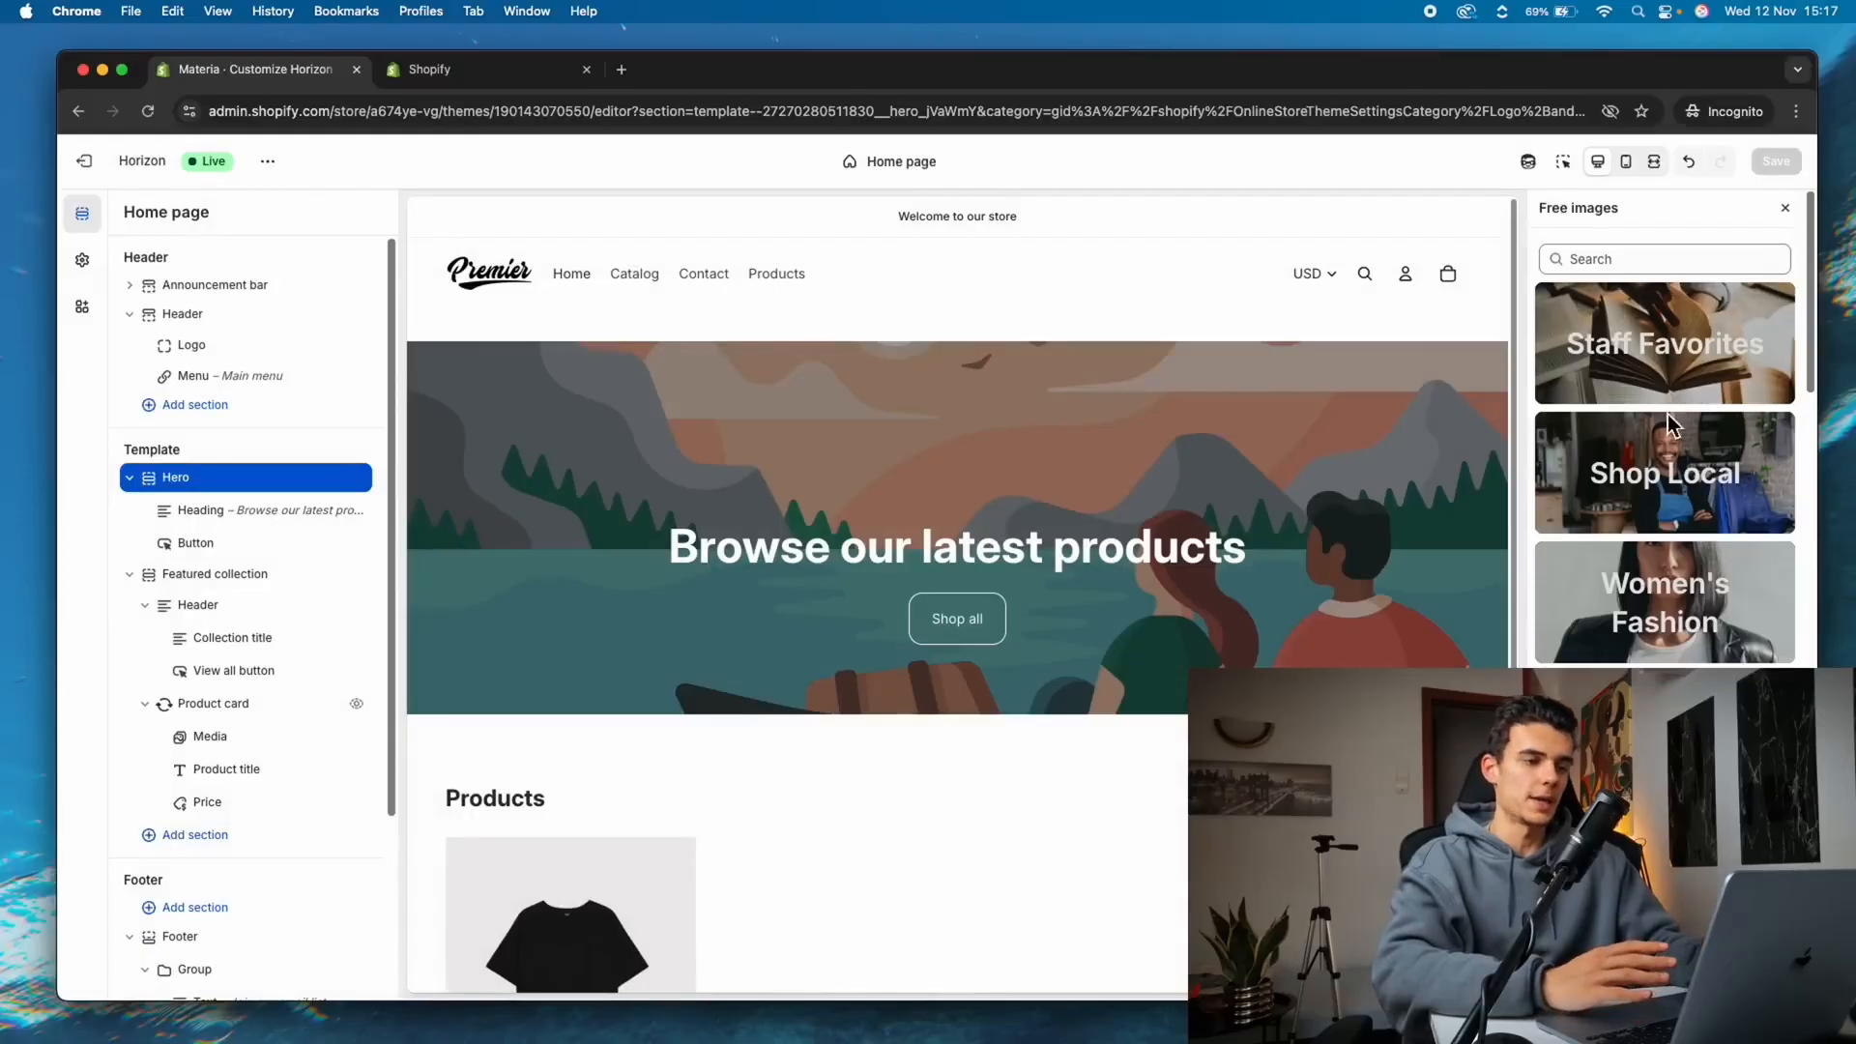
click(1698, 560)
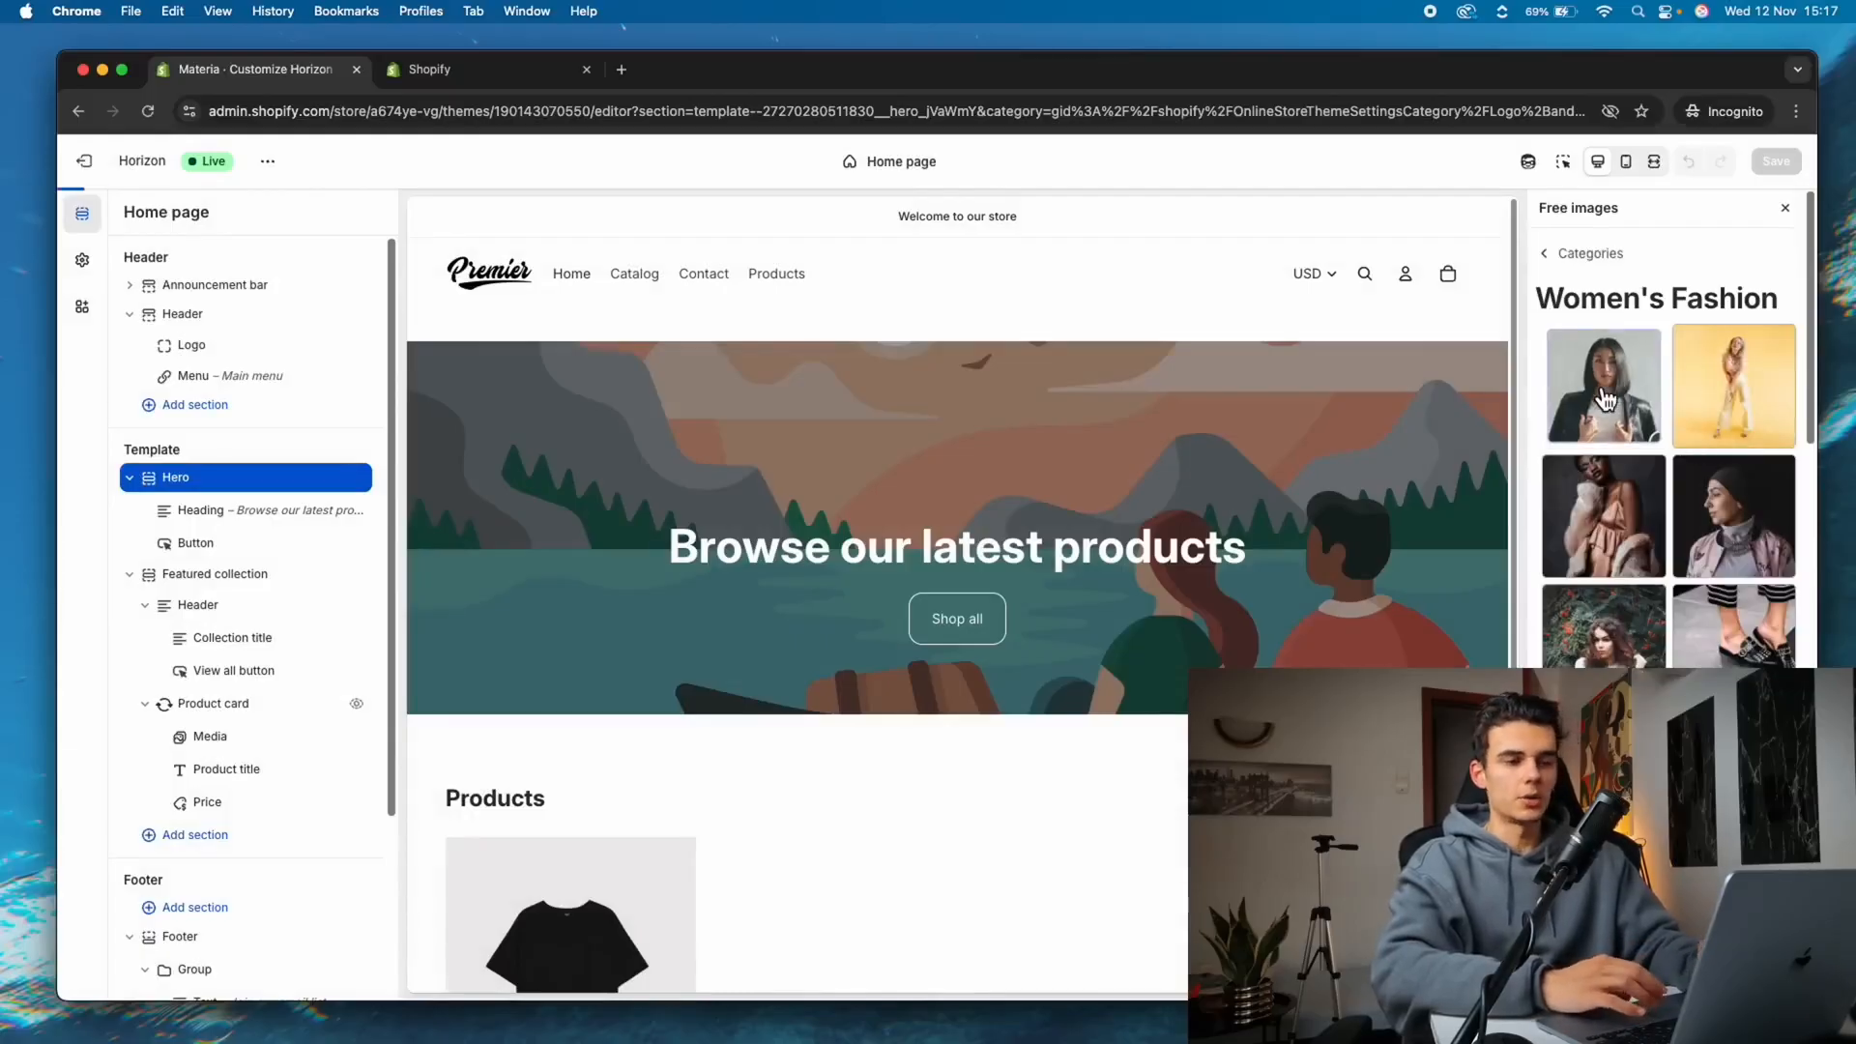
click(1605, 398)
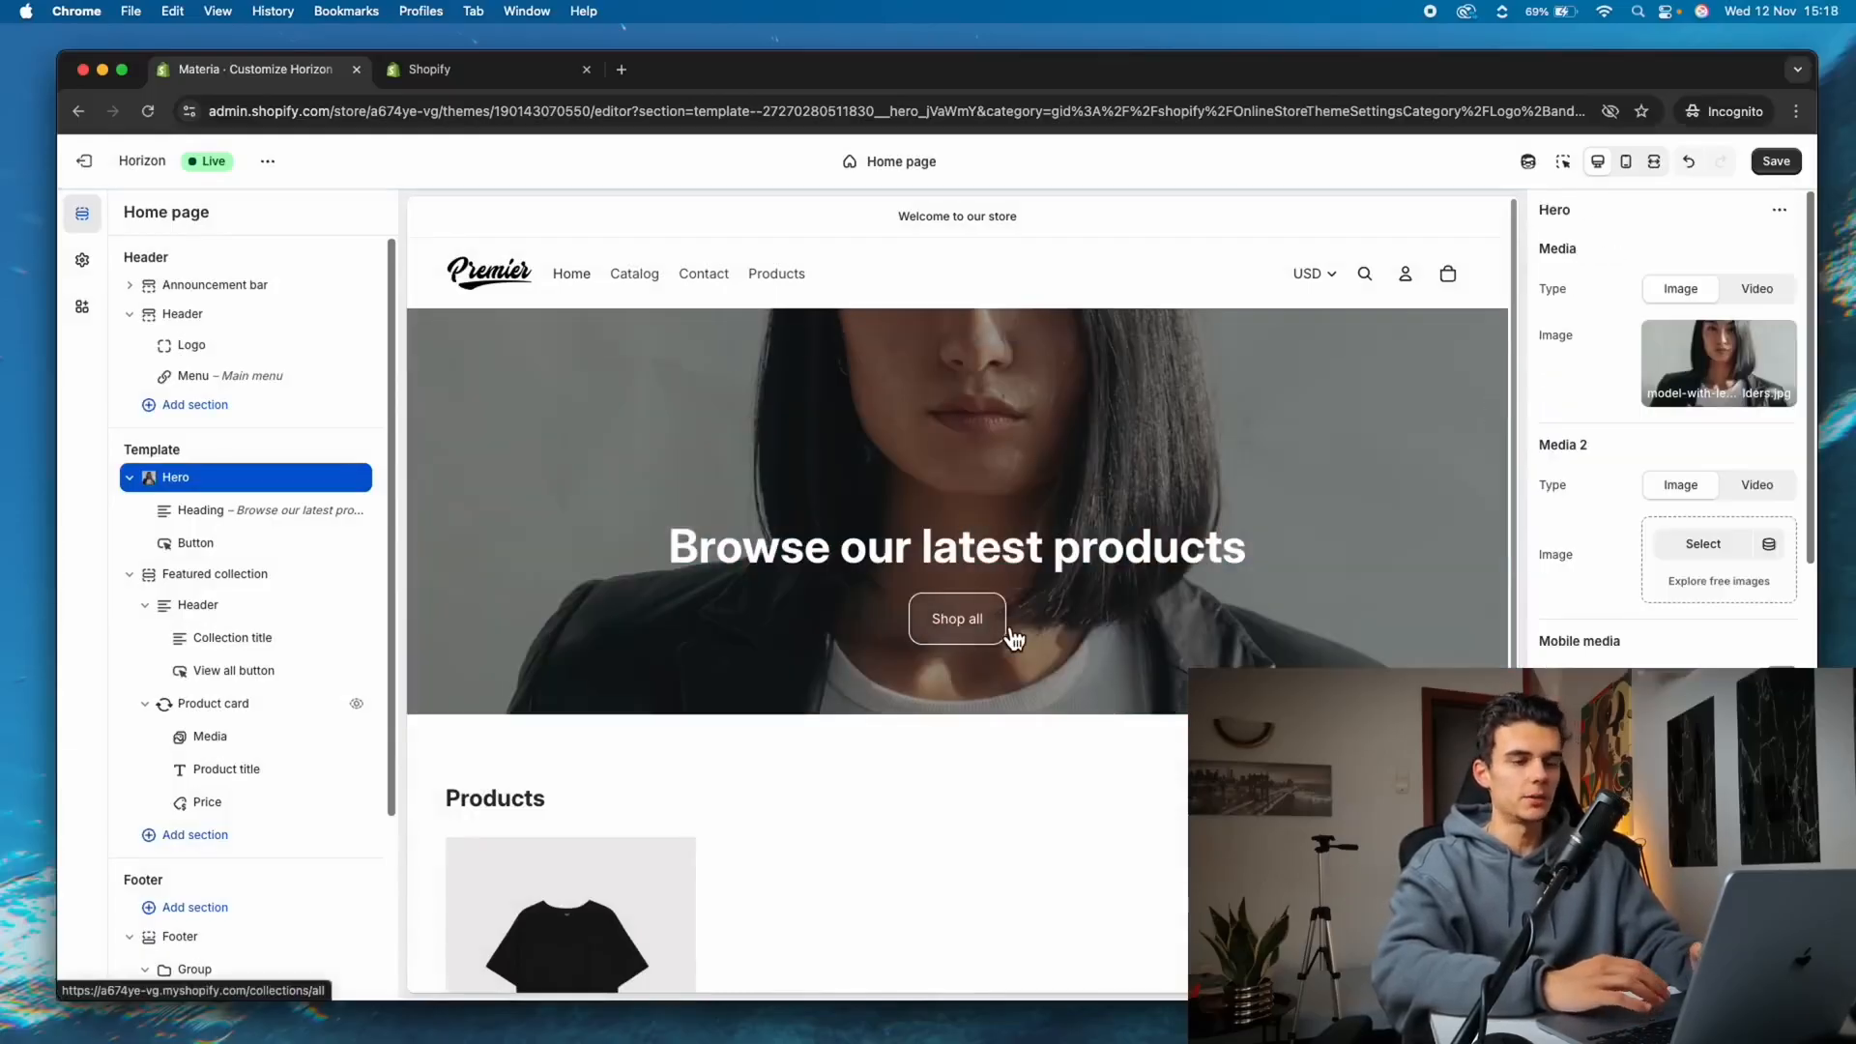
Change the Hero button's label to Shop Now and save the theme
click(269, 547)
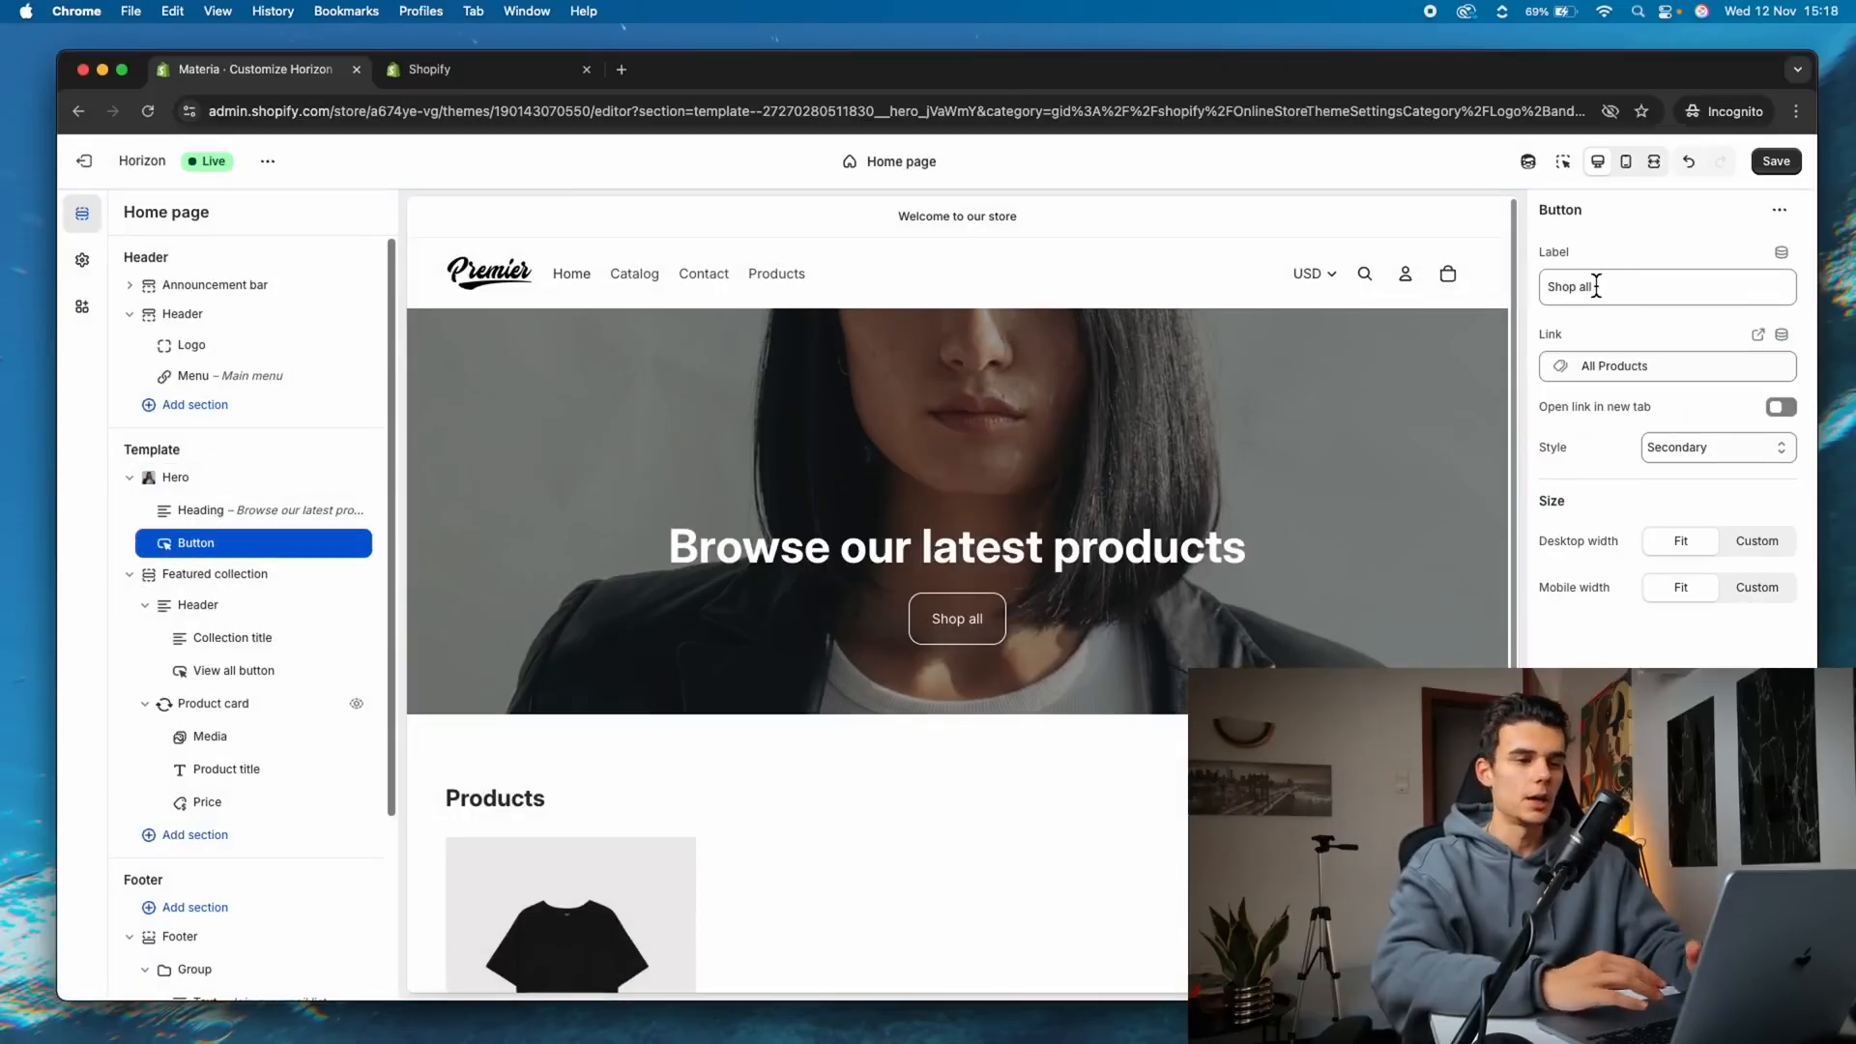
drag(1595, 286, 1492, 281)
key(BackSpace)
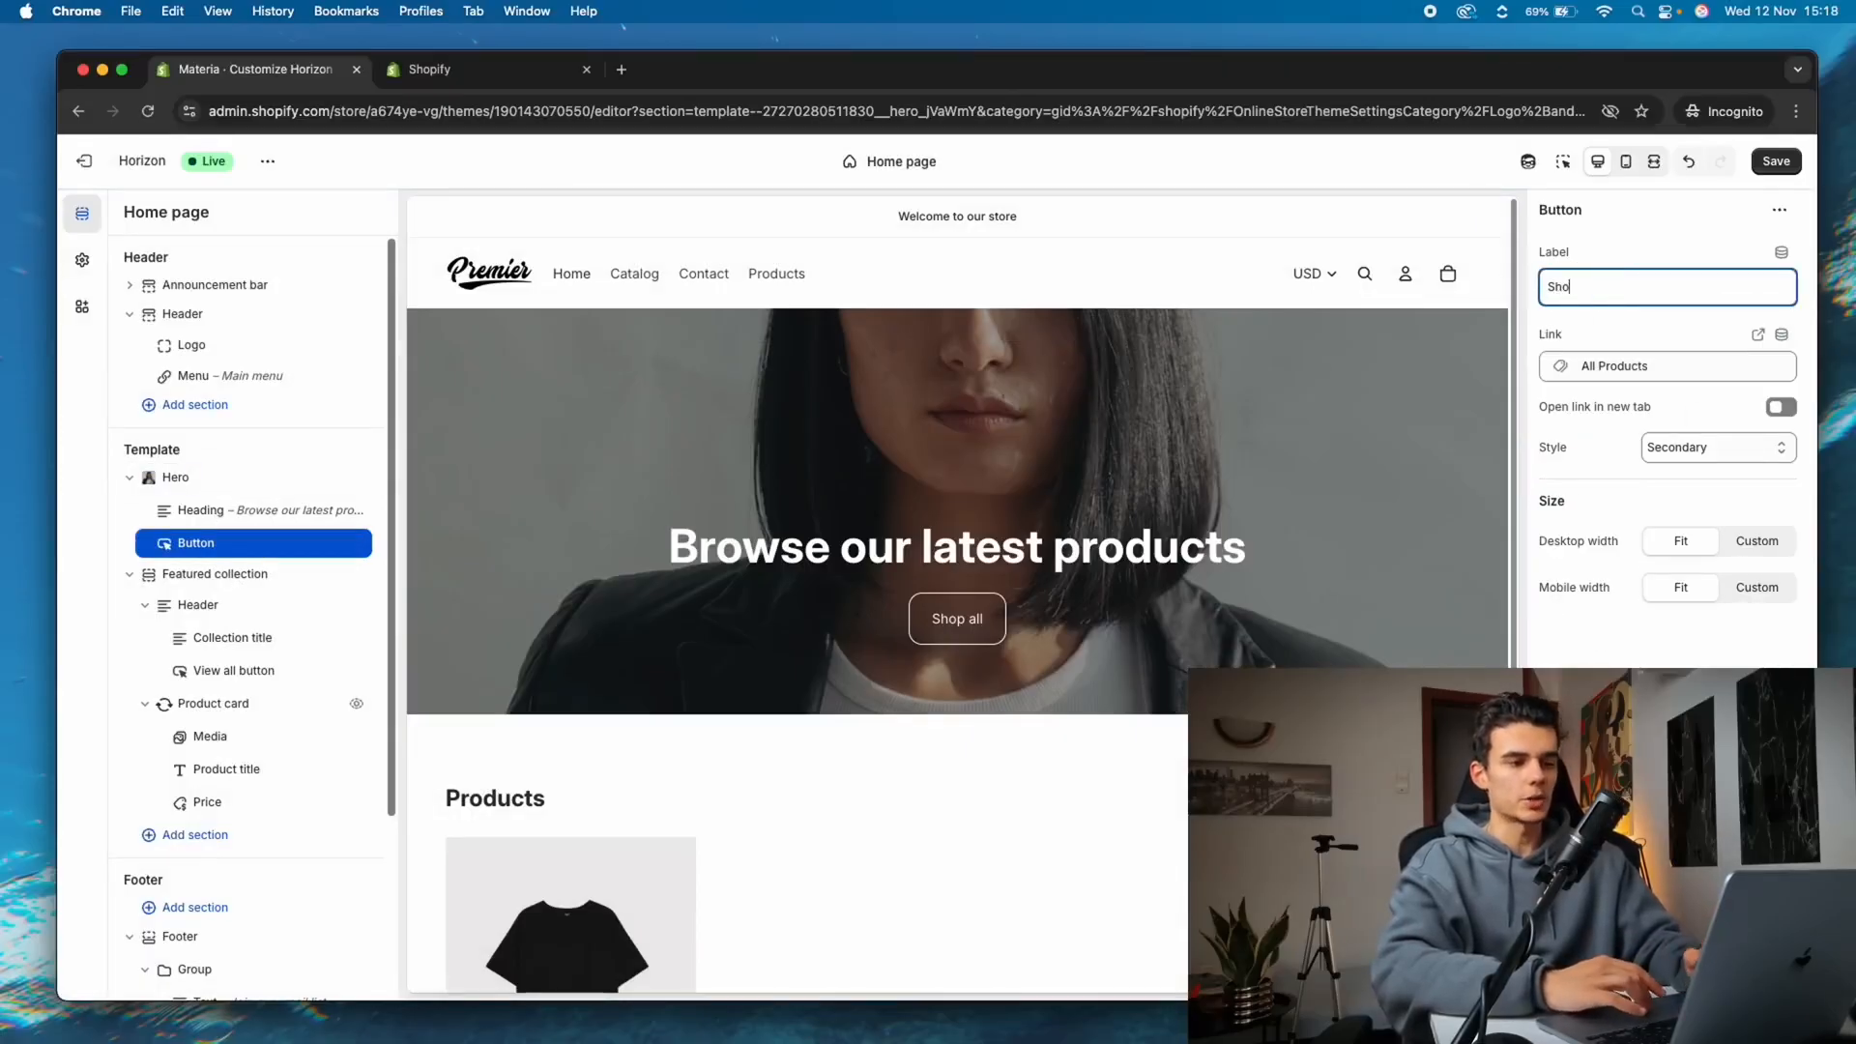
click(1776, 161)
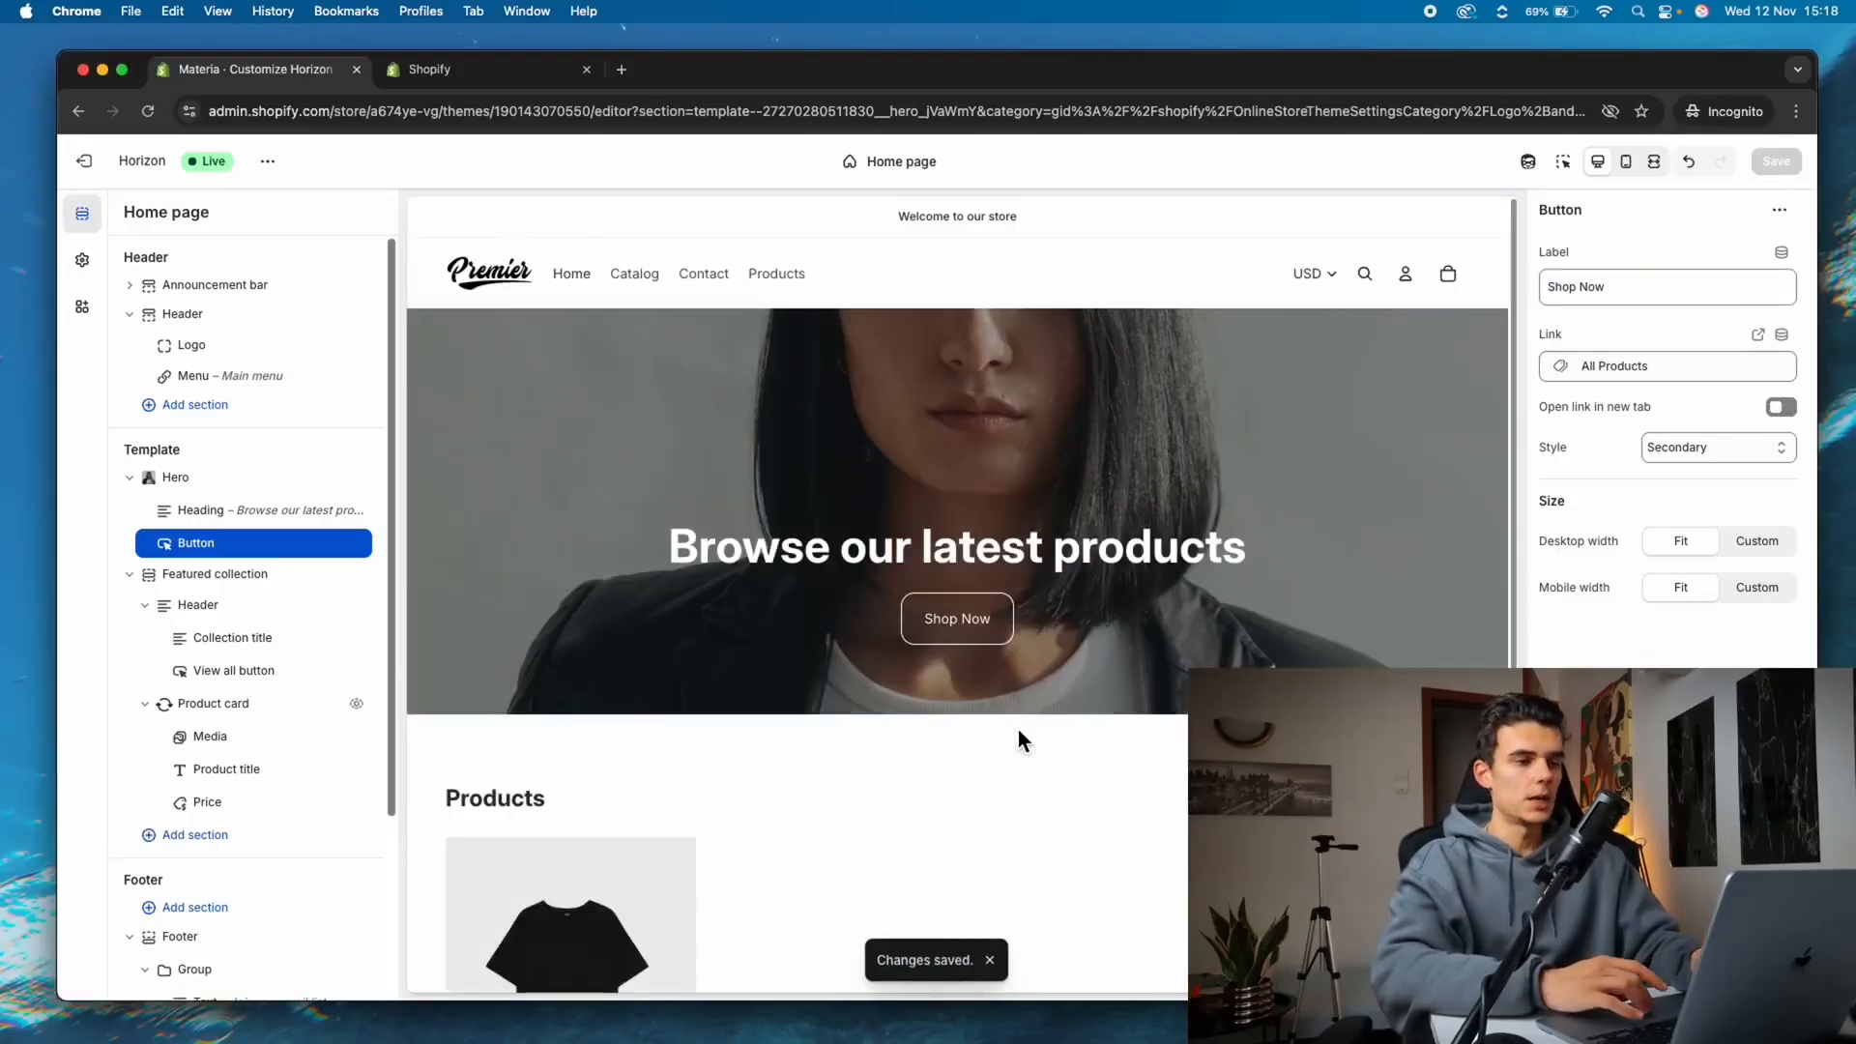
Look over the blocks available for the Hero section without adding one
scroll(1017, 736, down, 1)
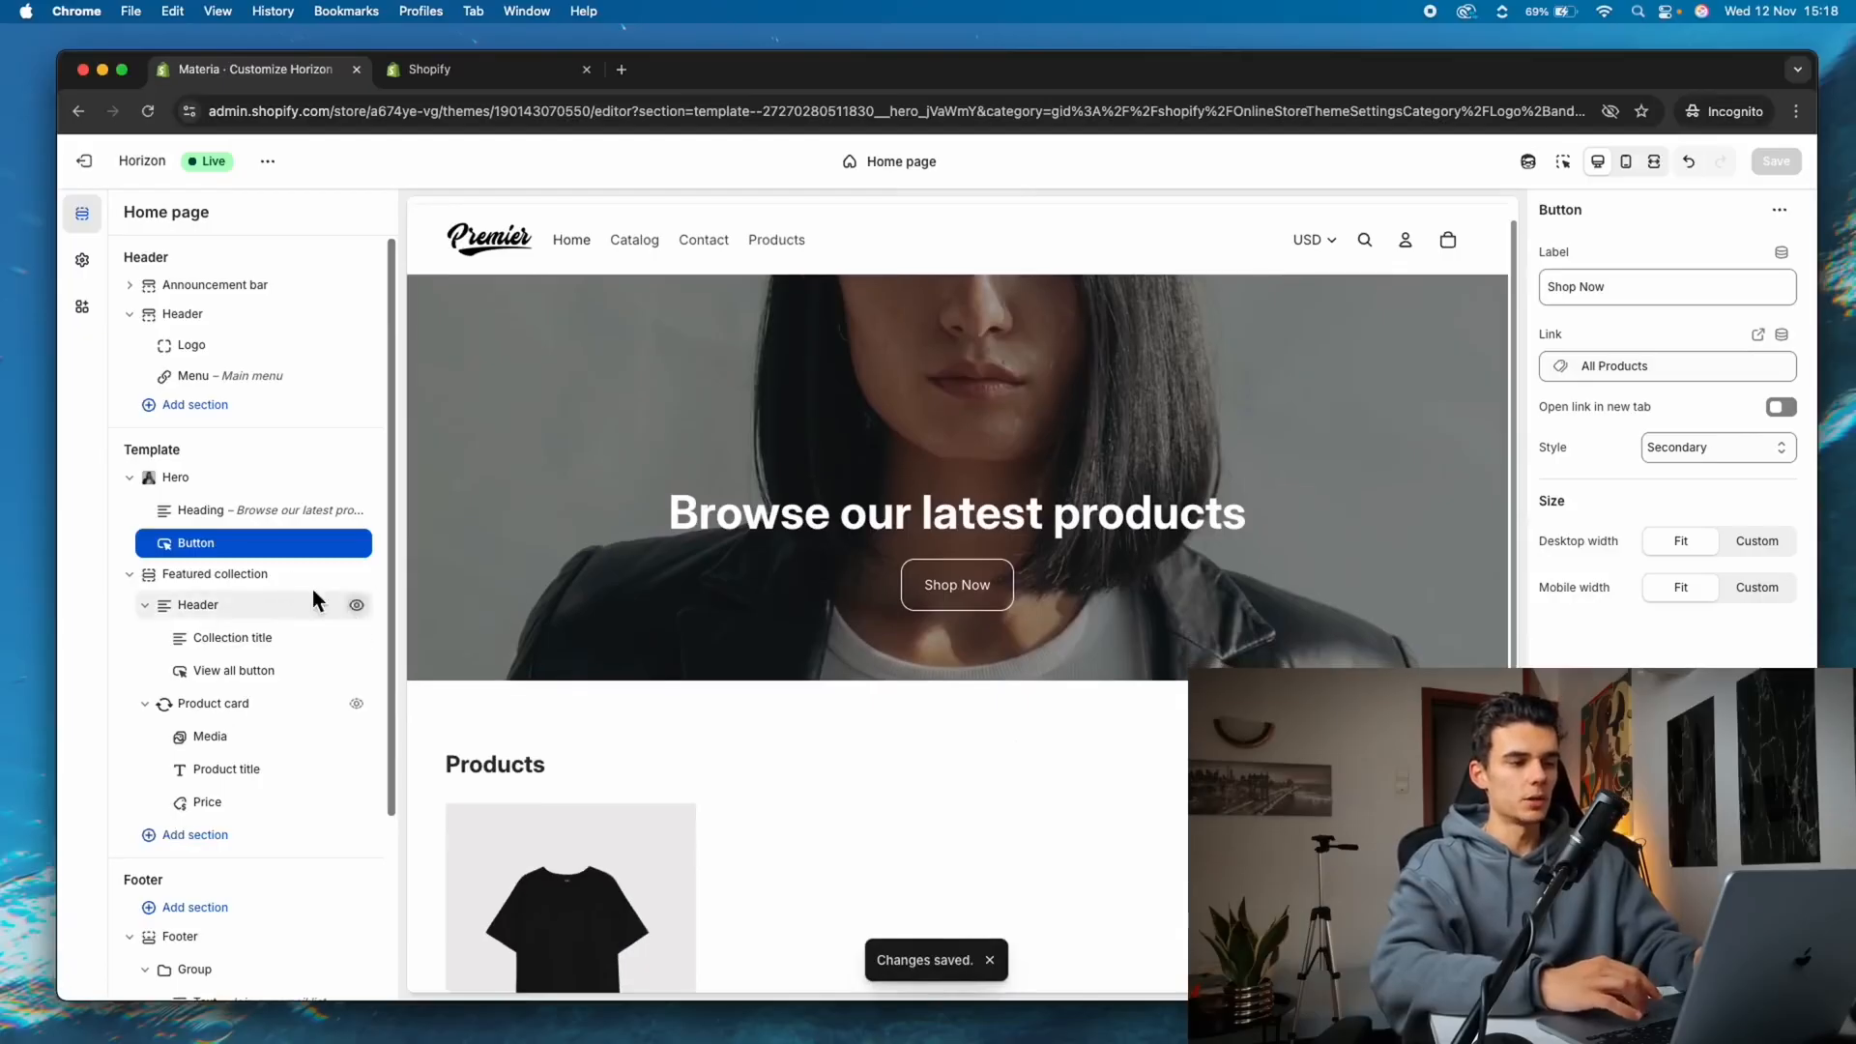
click(257, 494)
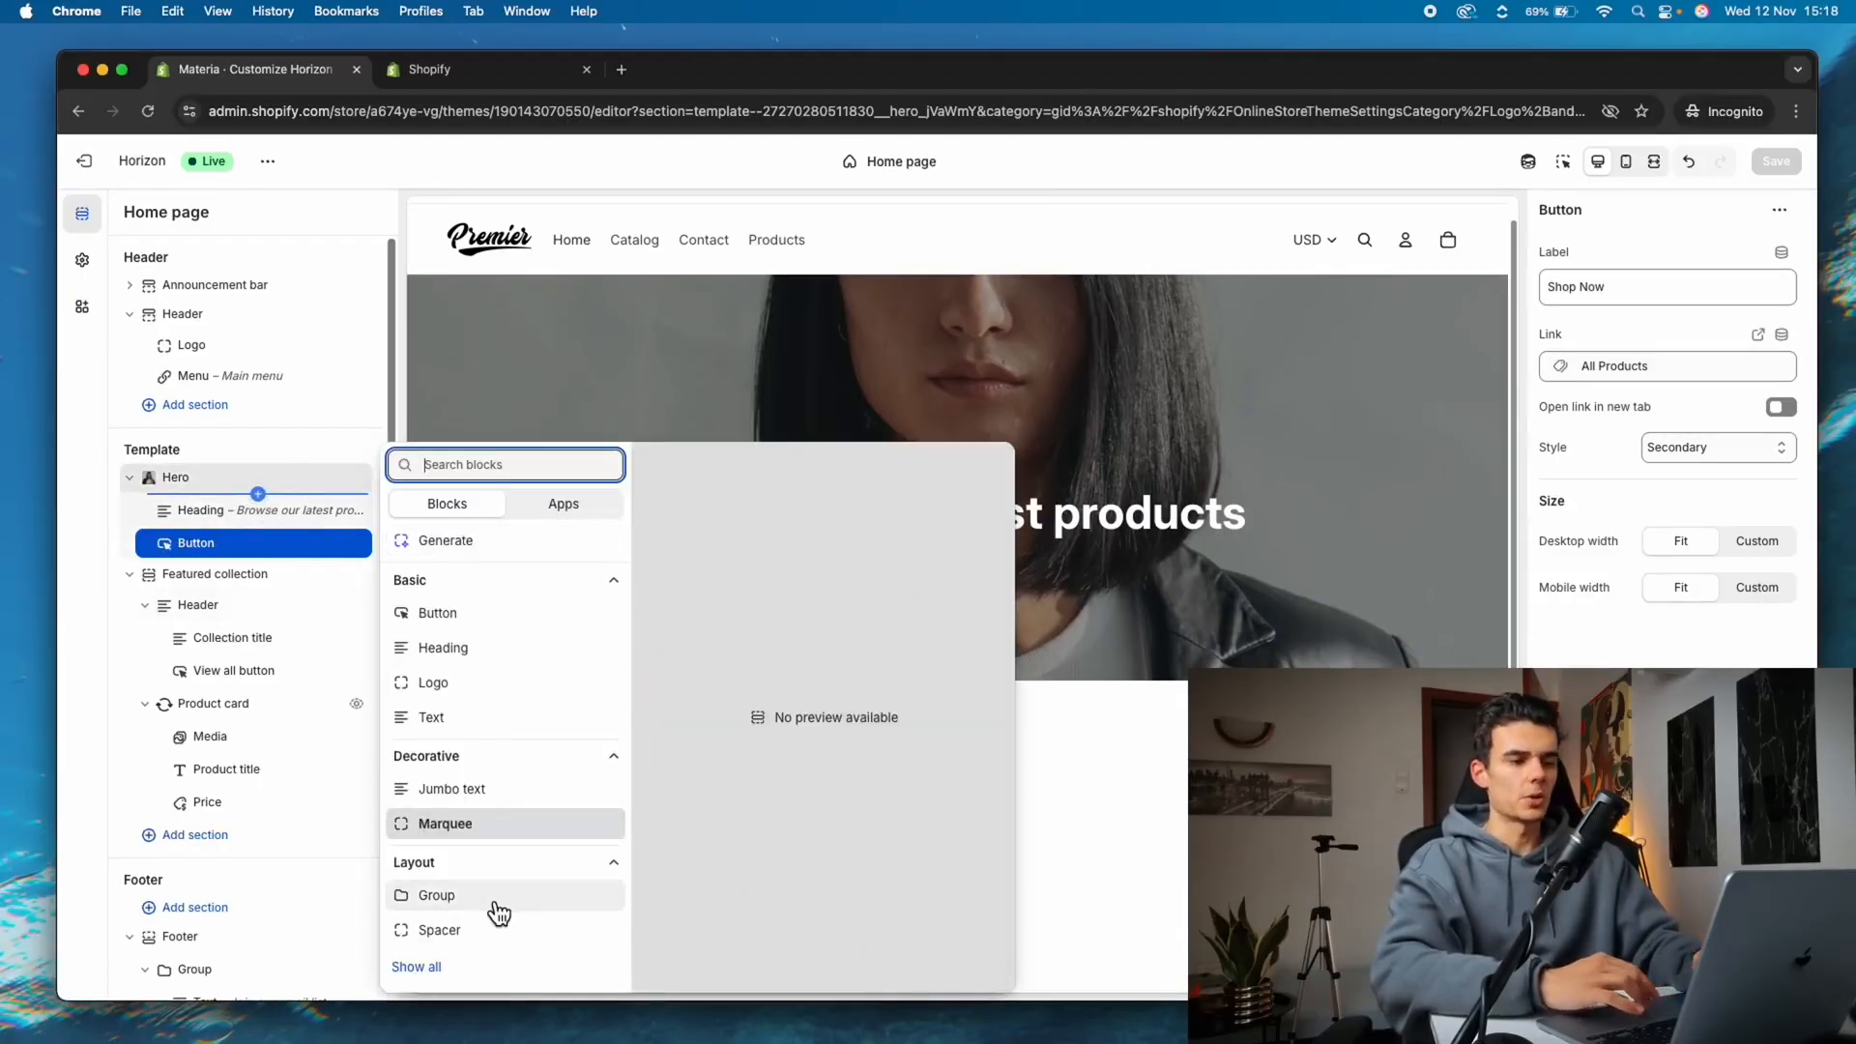
click(103, 514)
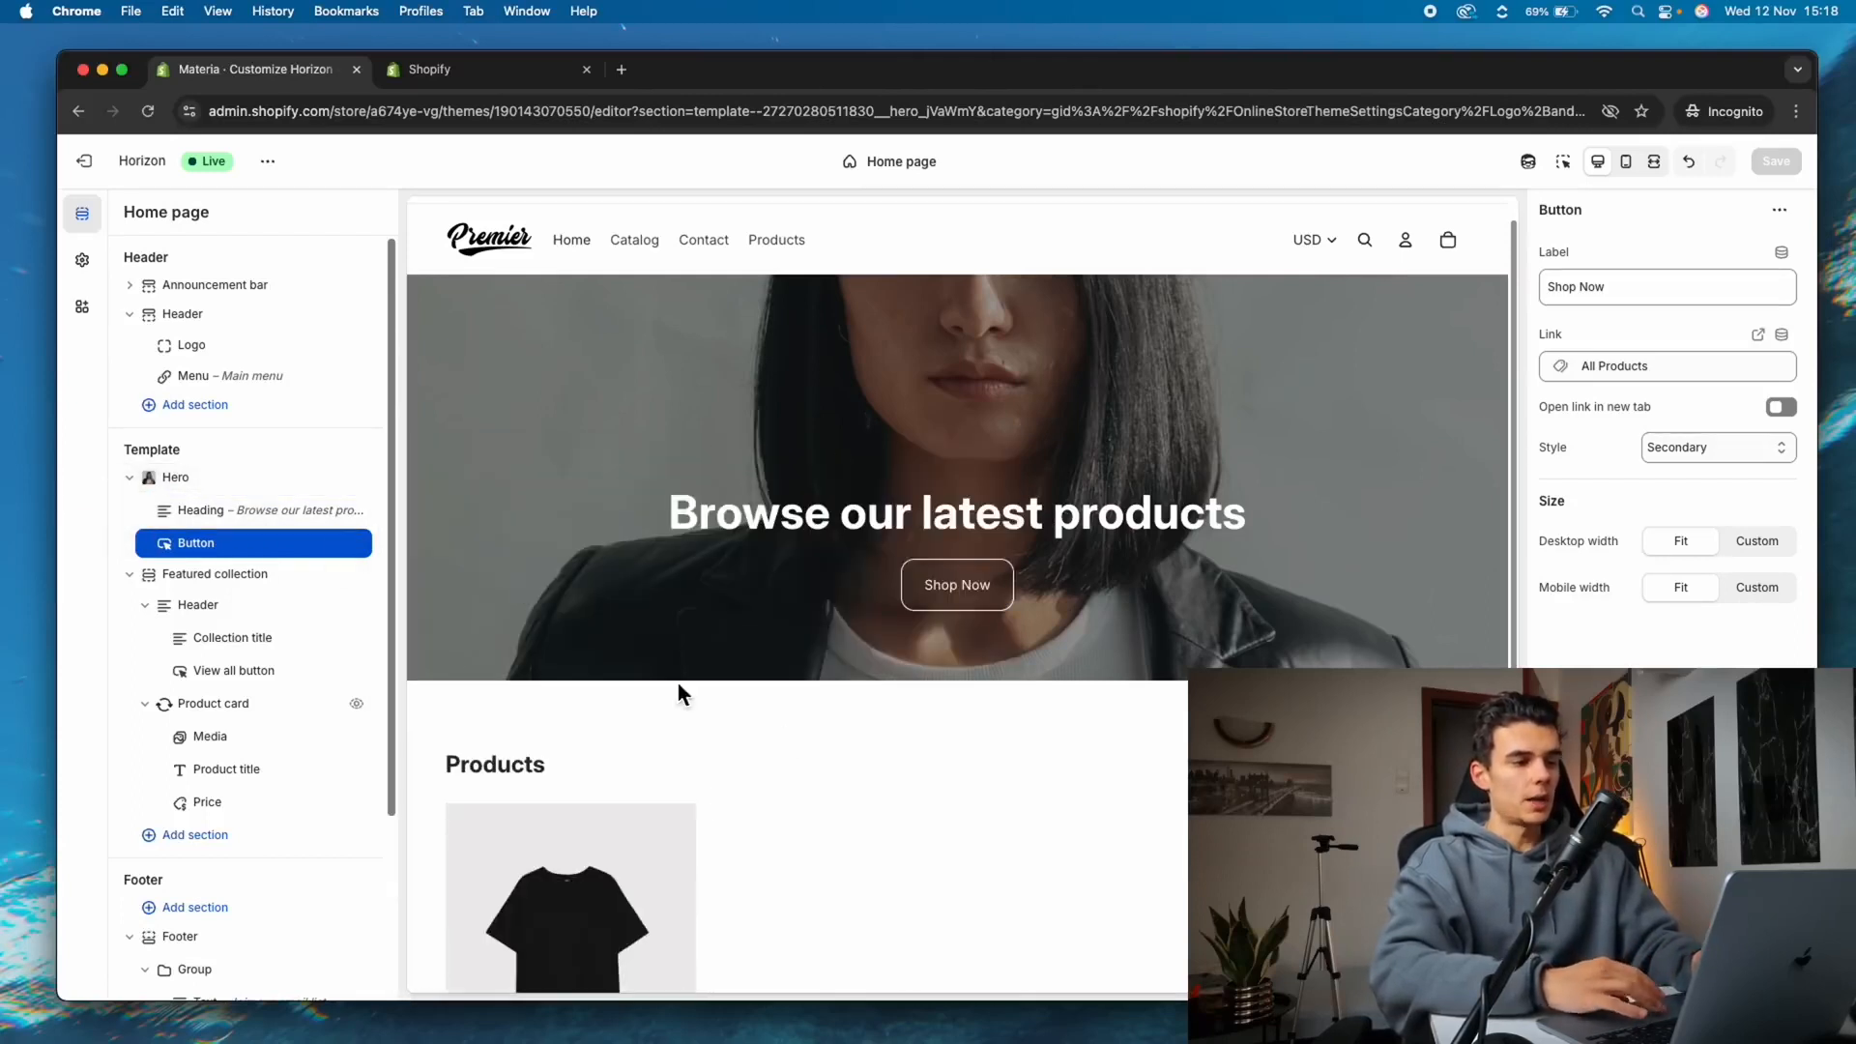
Review the Featured collection section's settings and the collections available to replace Products, keeping the current choice
click(234, 577)
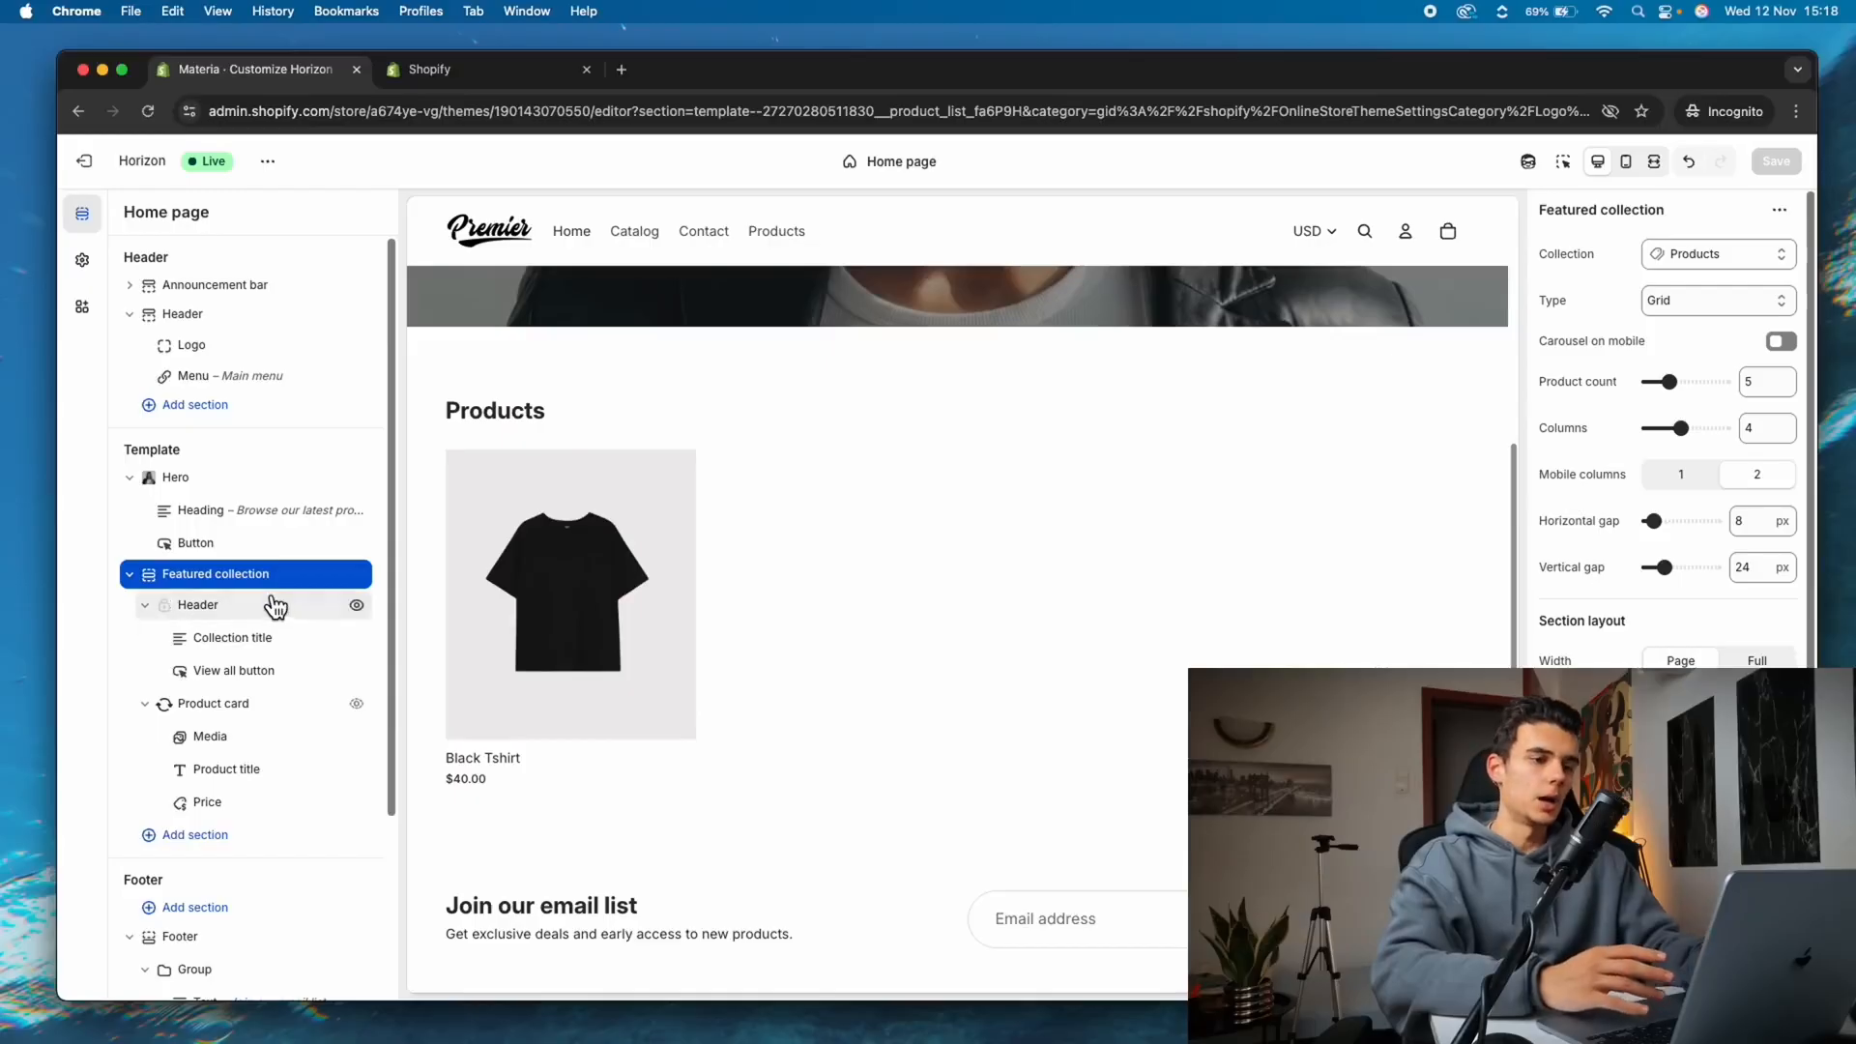
click(1728, 265)
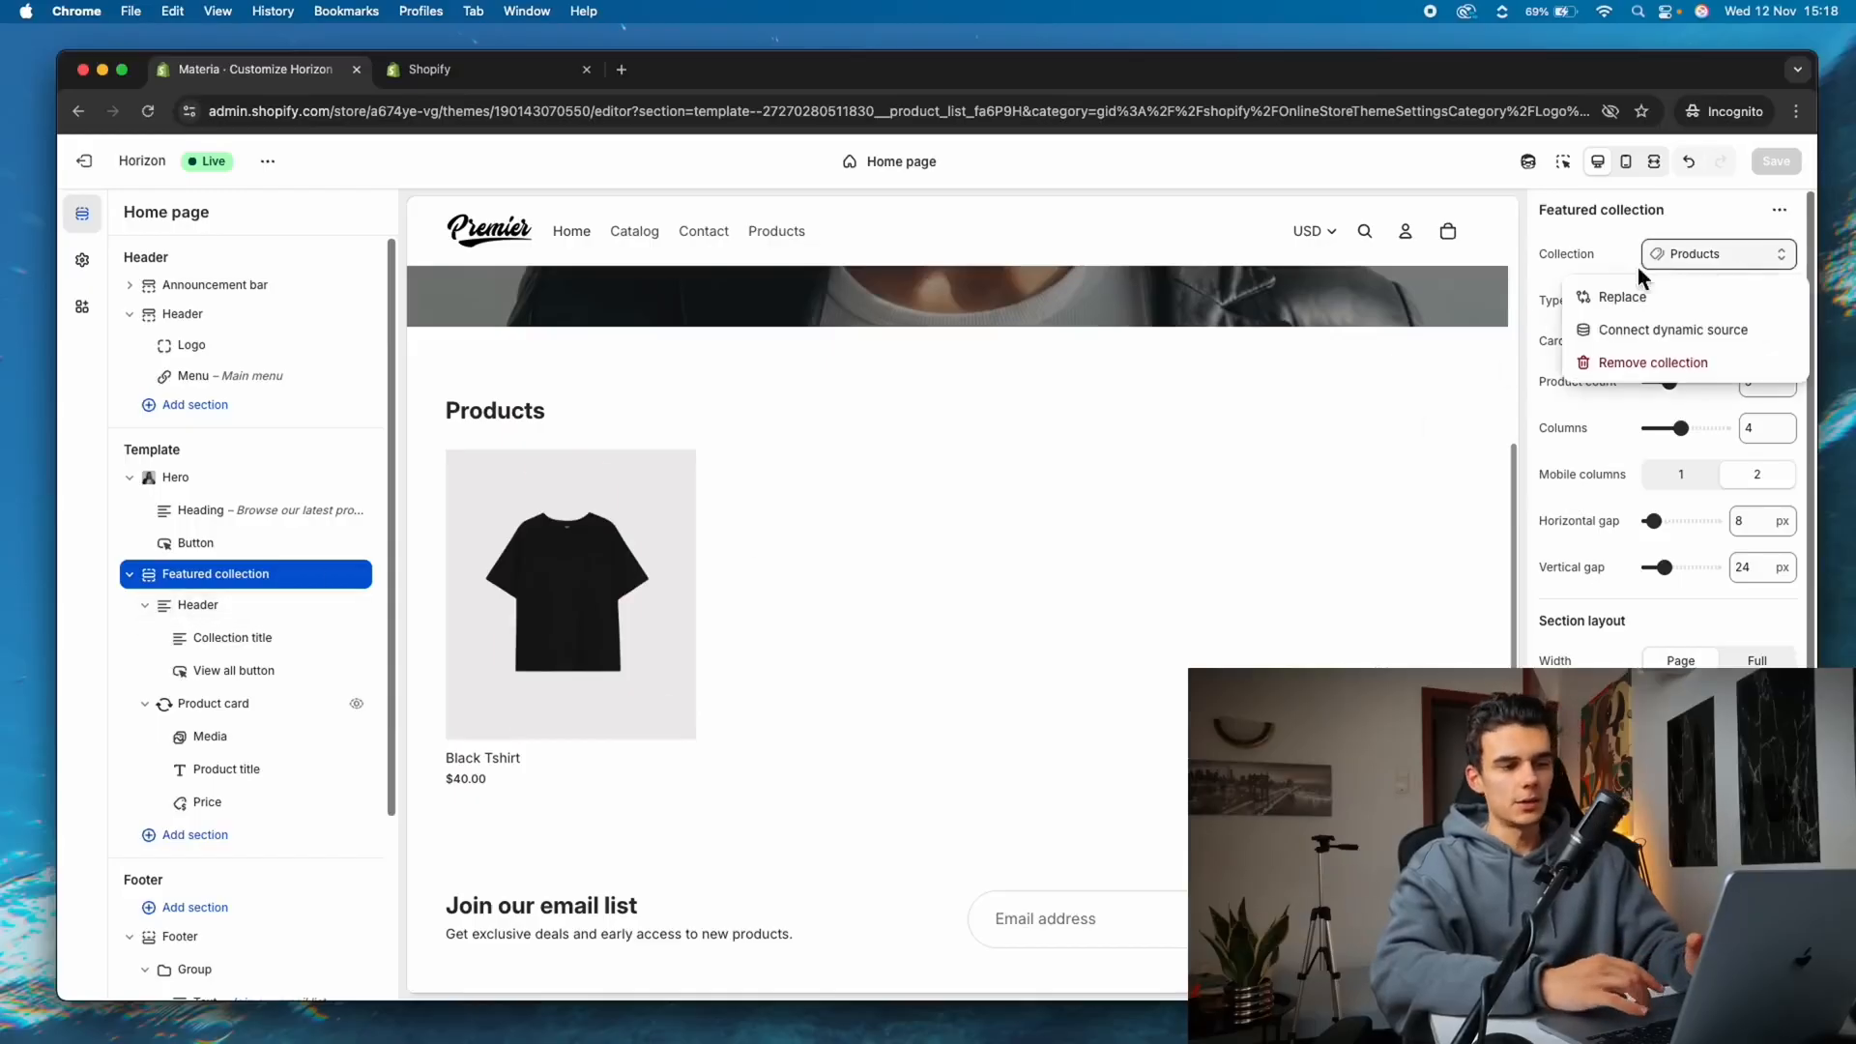
click(1669, 307)
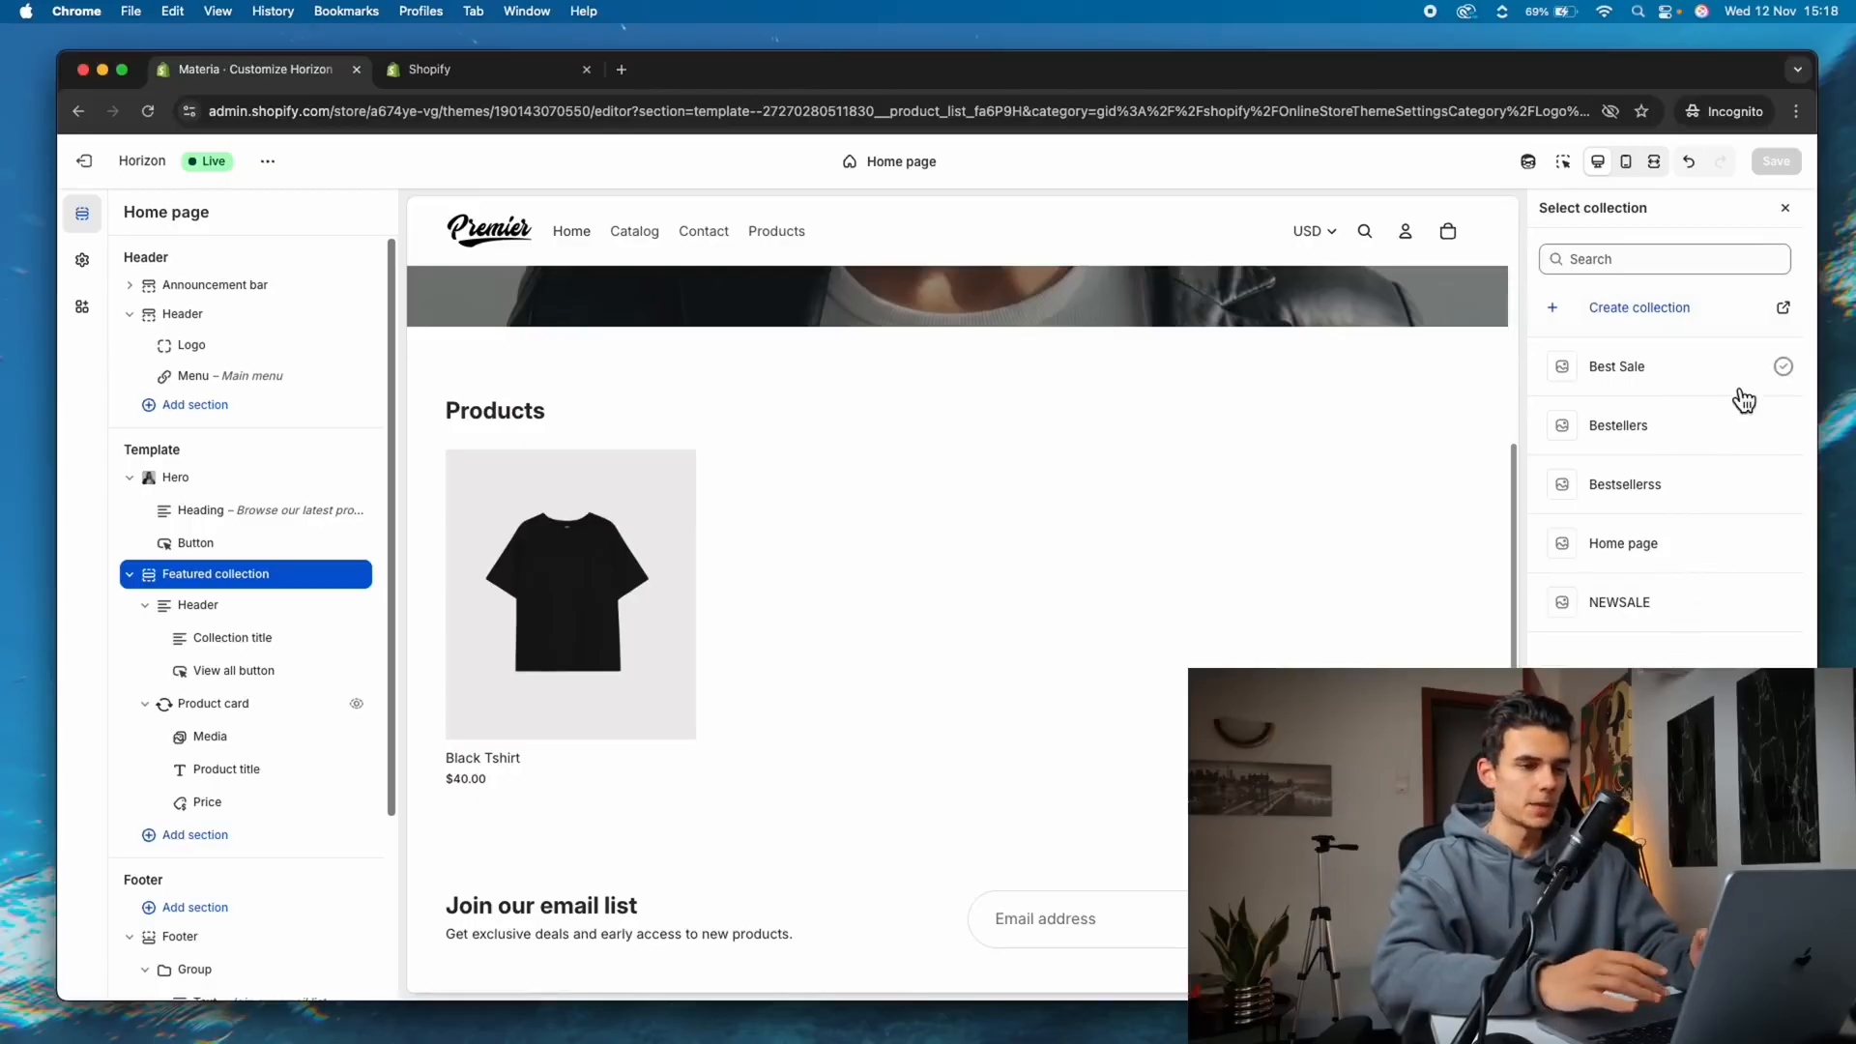
click(1785, 208)
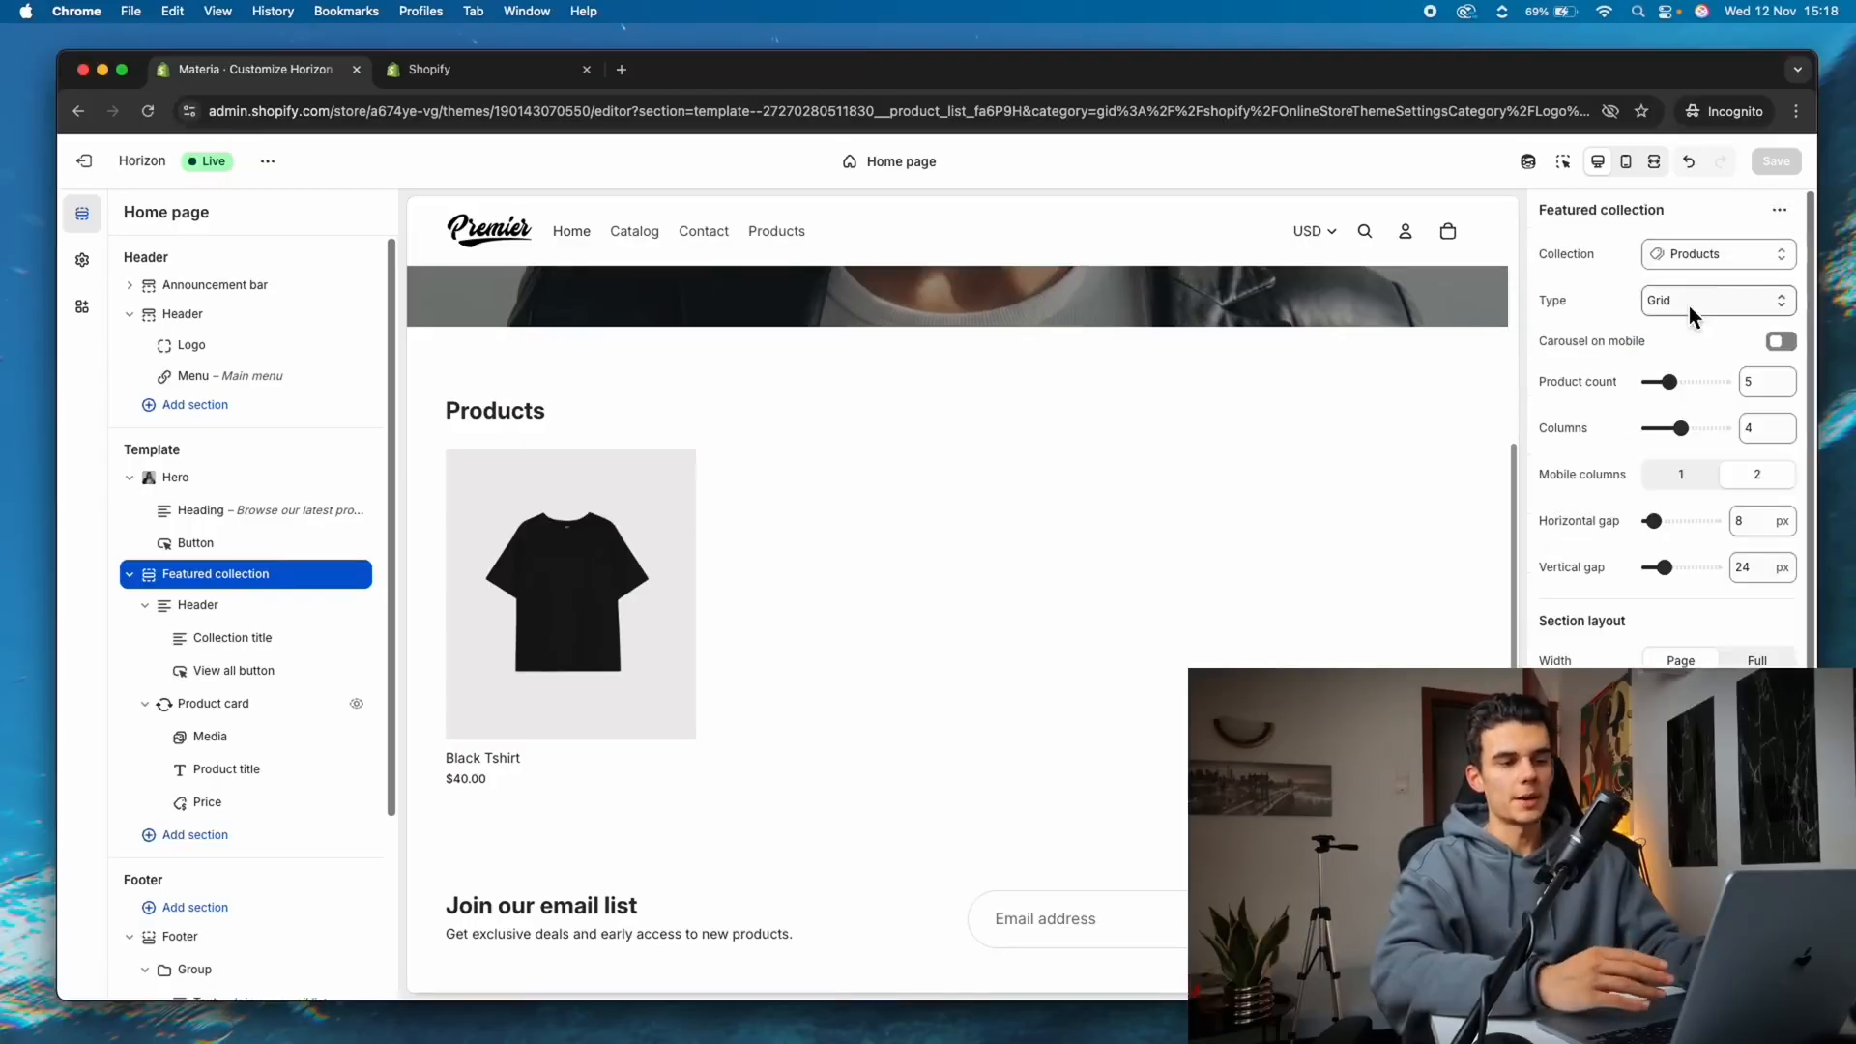
mouse_move(642, 671)
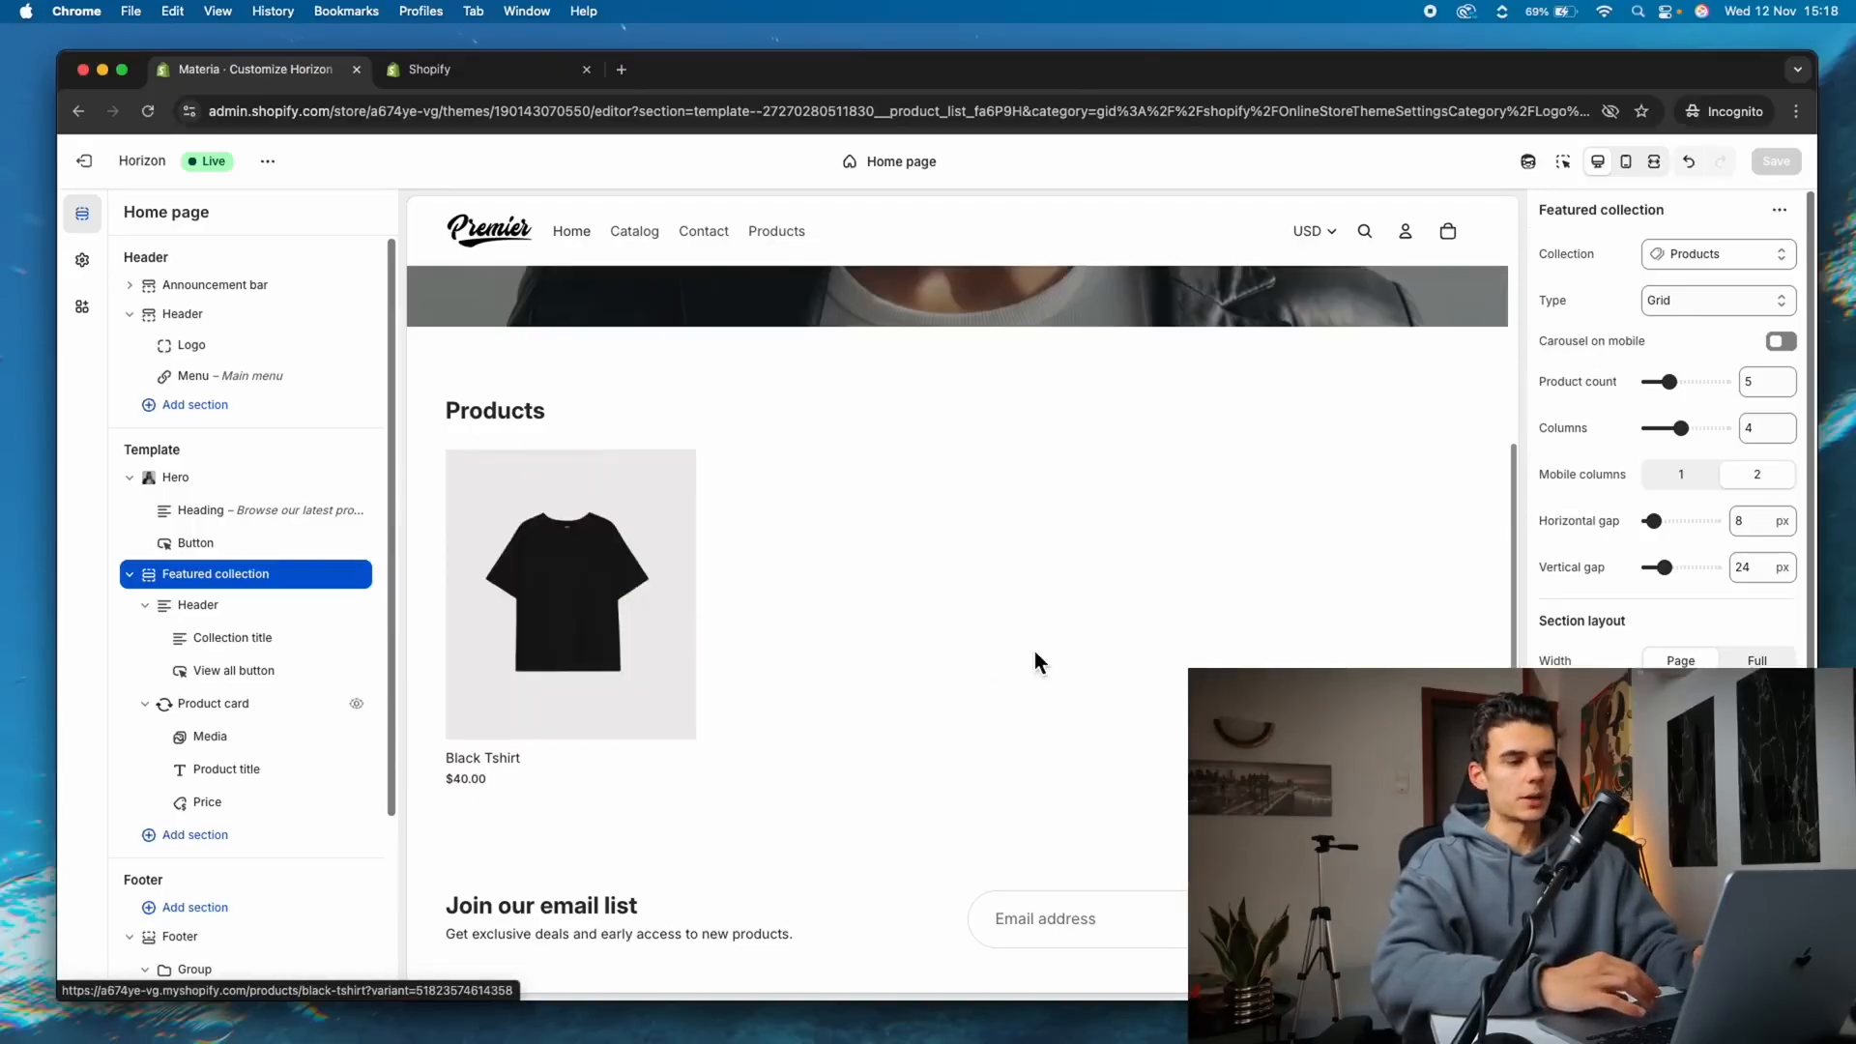
scroll(928, 759, down, 2)
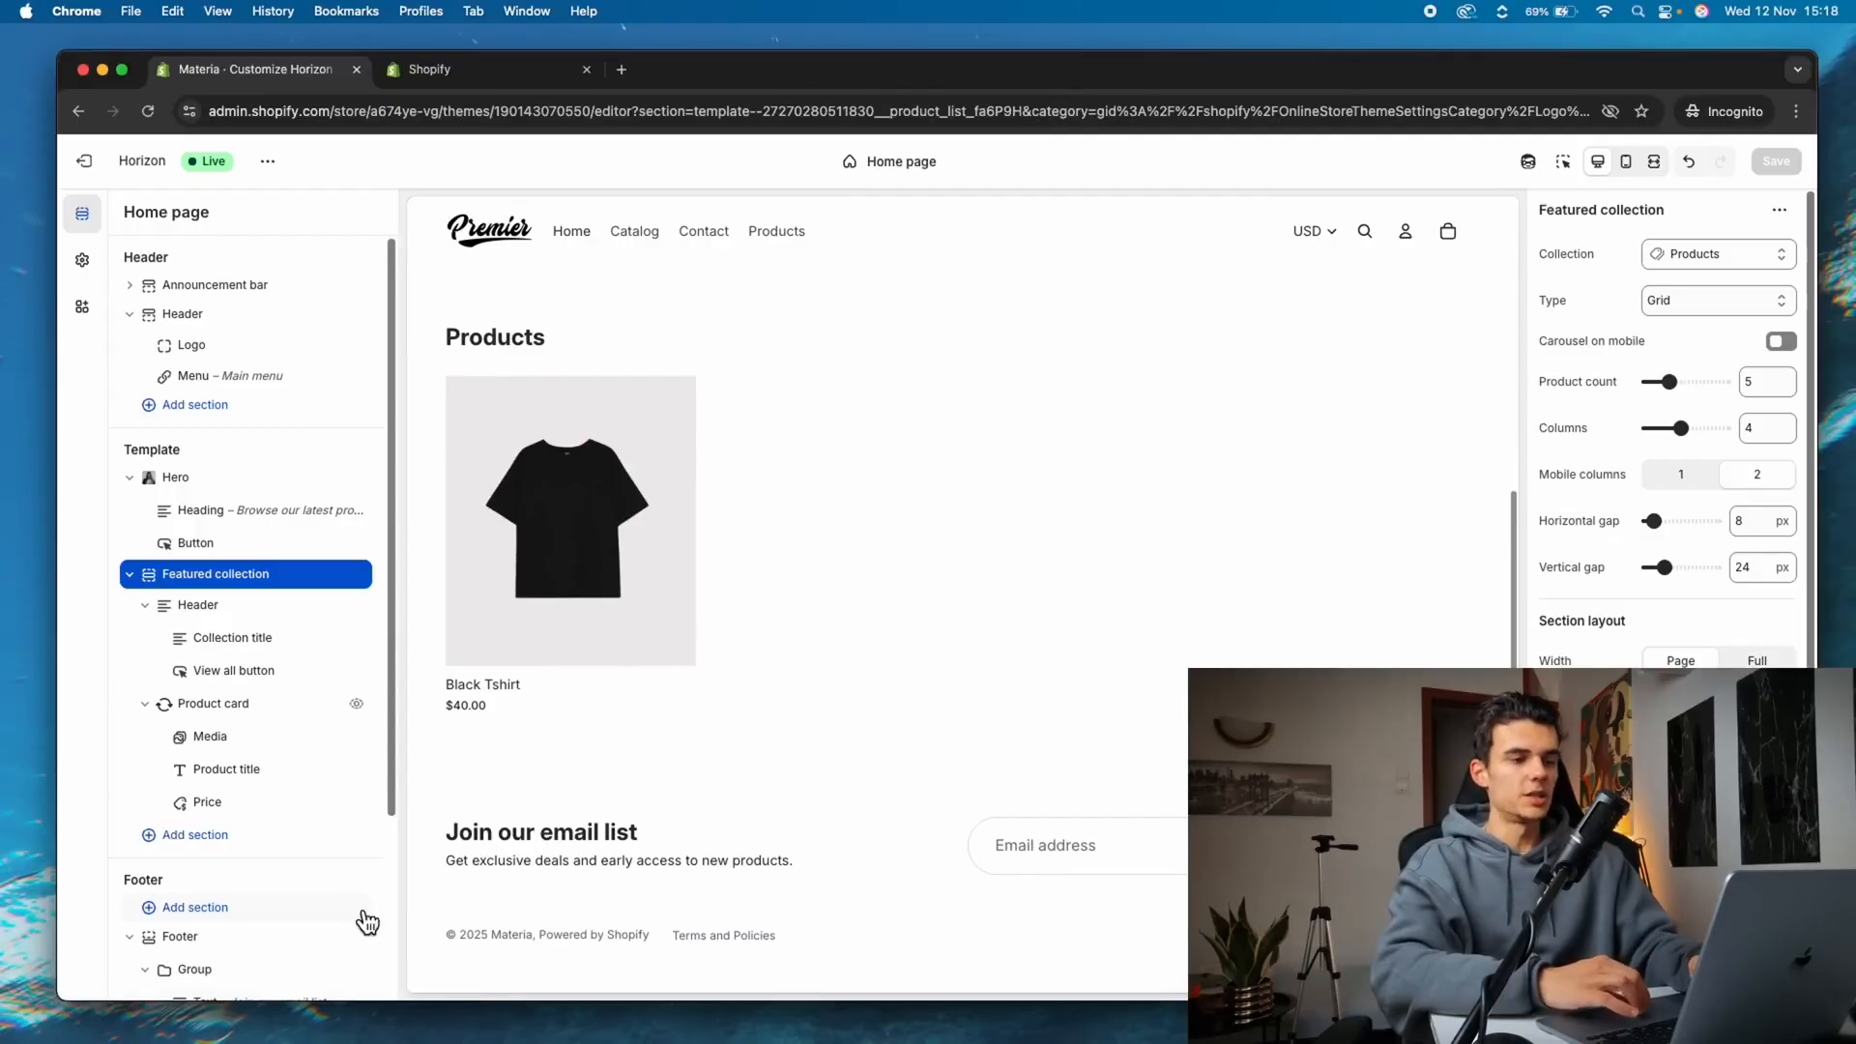
Inspect the footer's Policy links settings and size options, leaving the size at 12px
scroll(228, 961, down, 3)
click(251, 930)
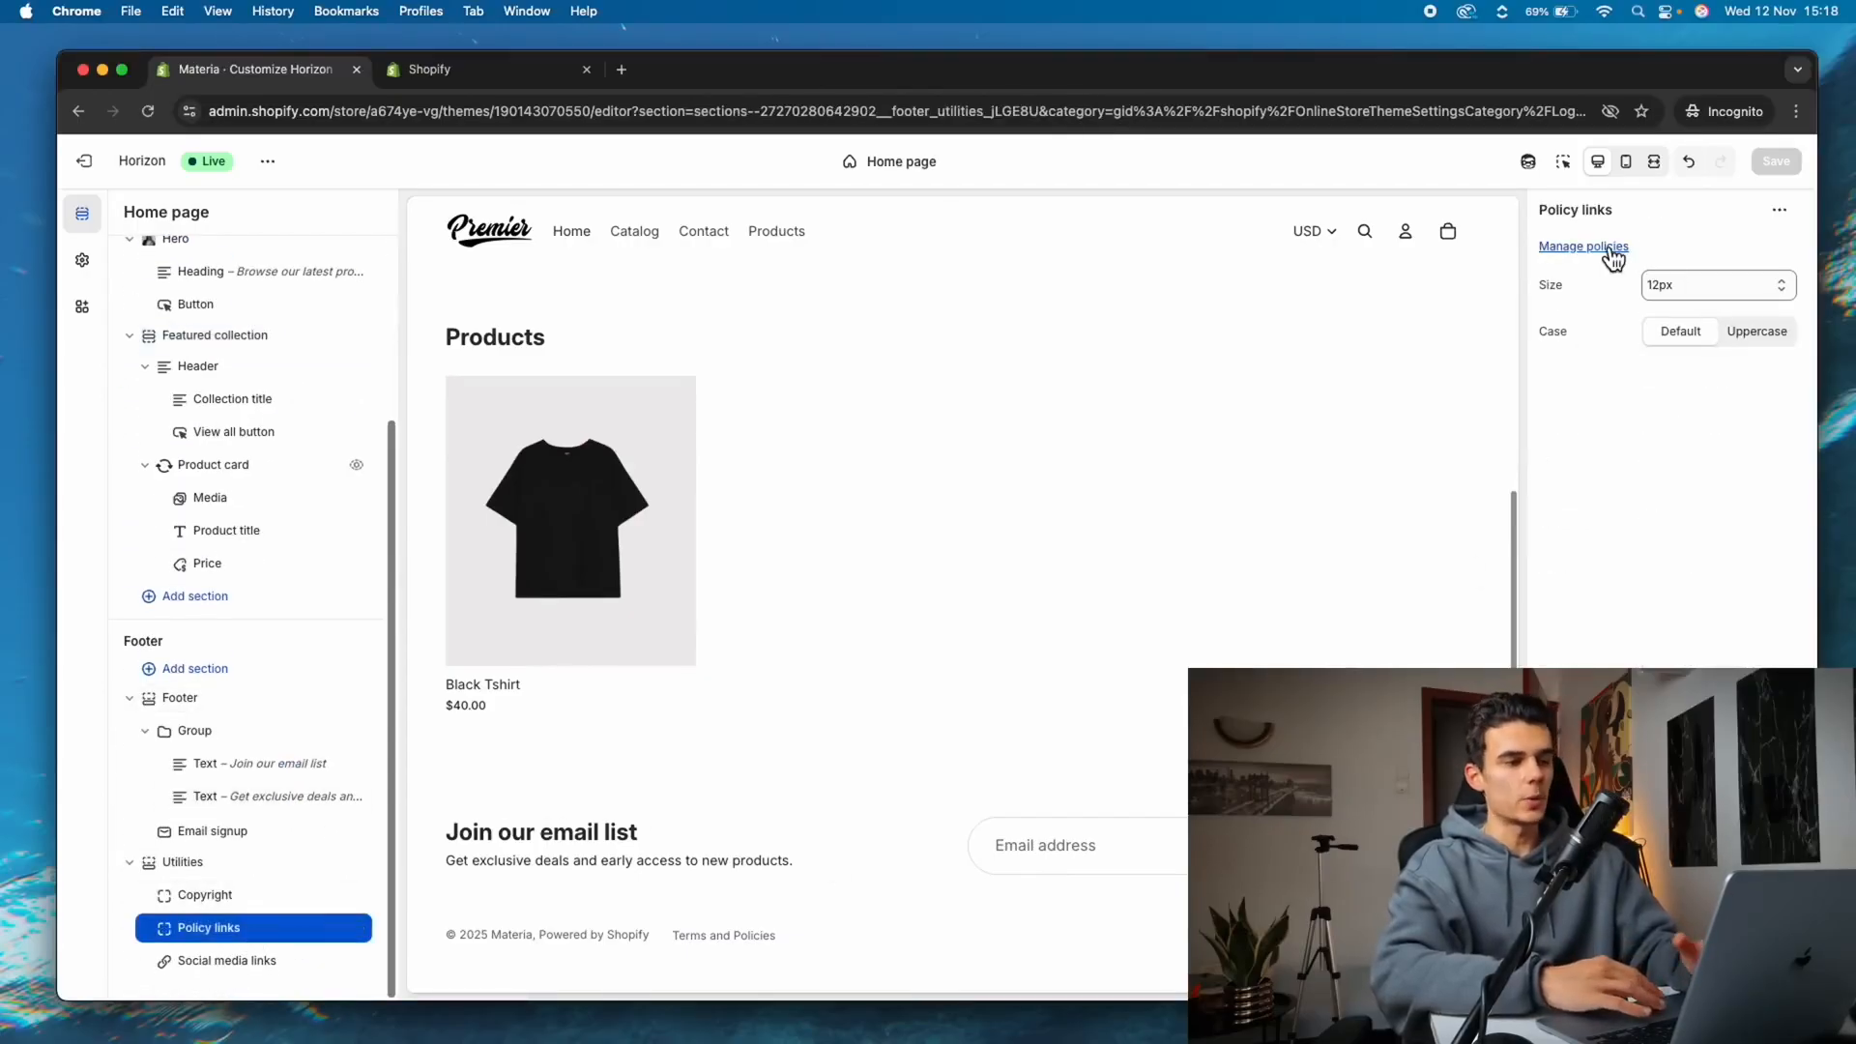
click(1723, 294)
click(1702, 286)
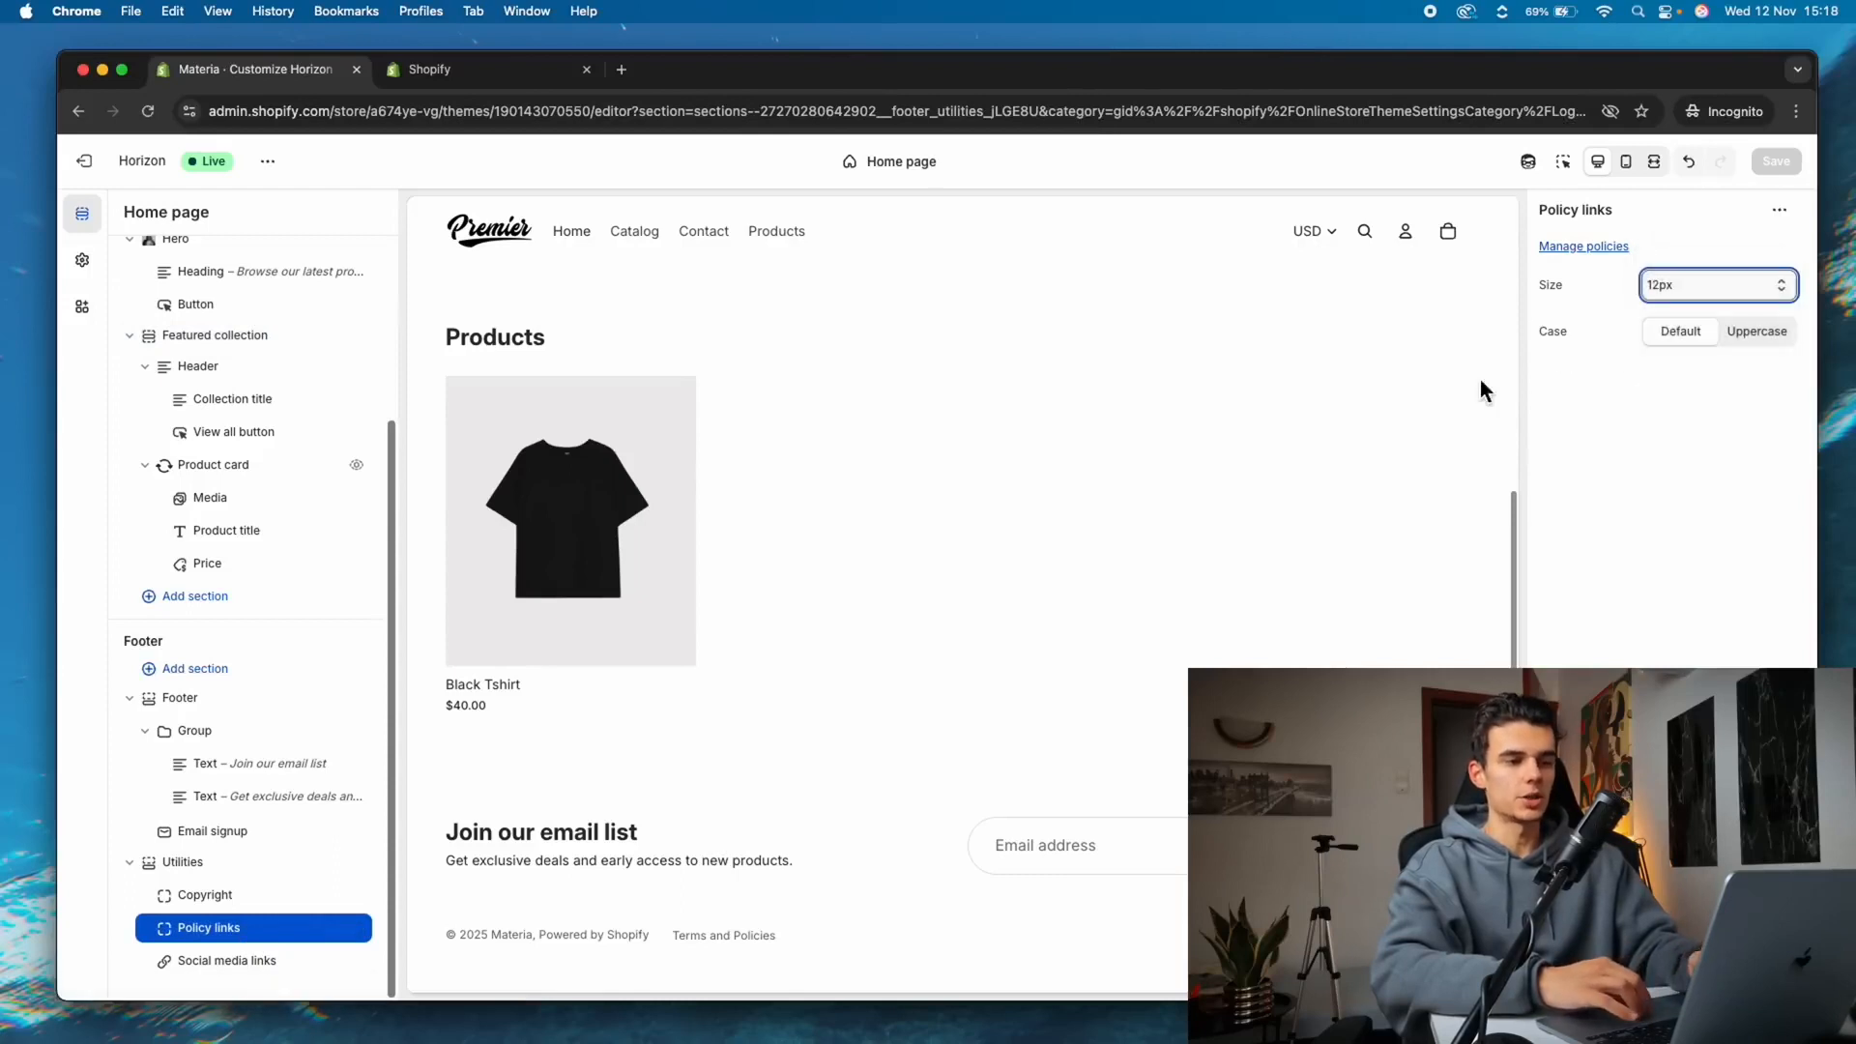
click(237, 968)
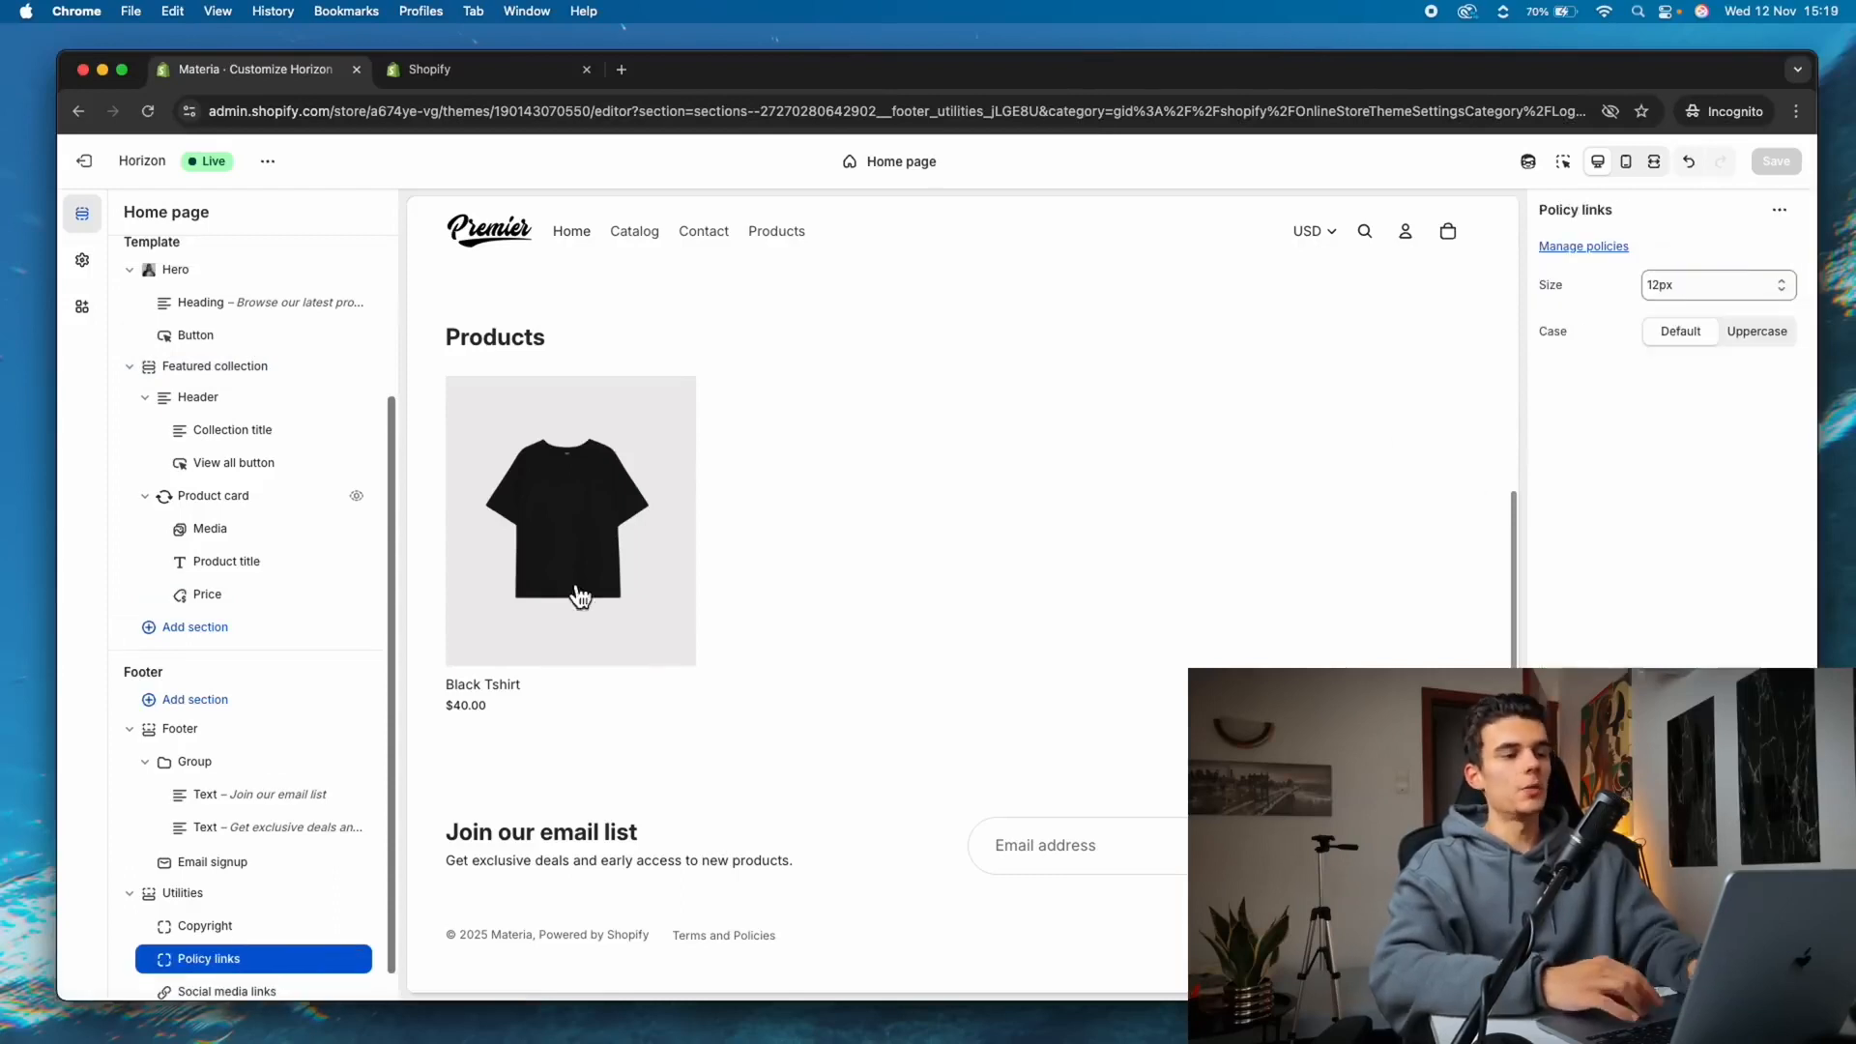
Look through the theme settings, examining Scheme 1's background color picker and the Typography options
click(82, 262)
click(290, 270)
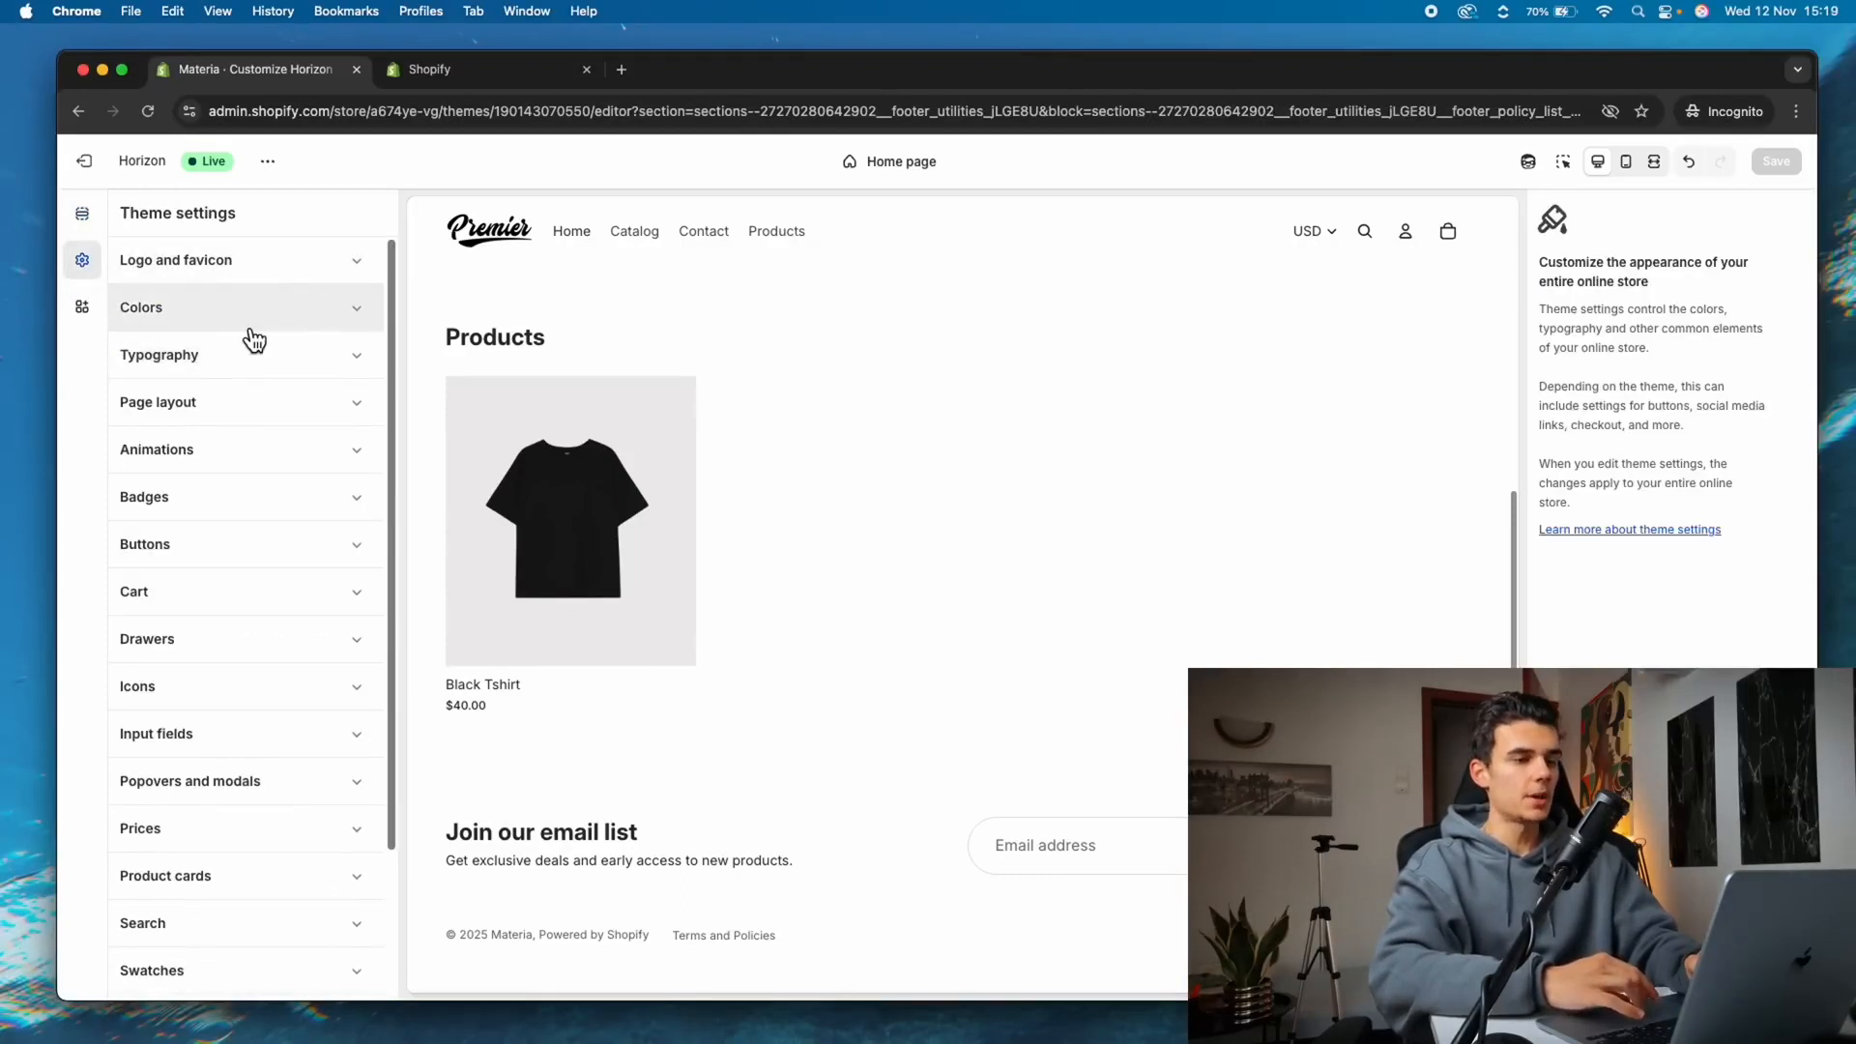
click(243, 319)
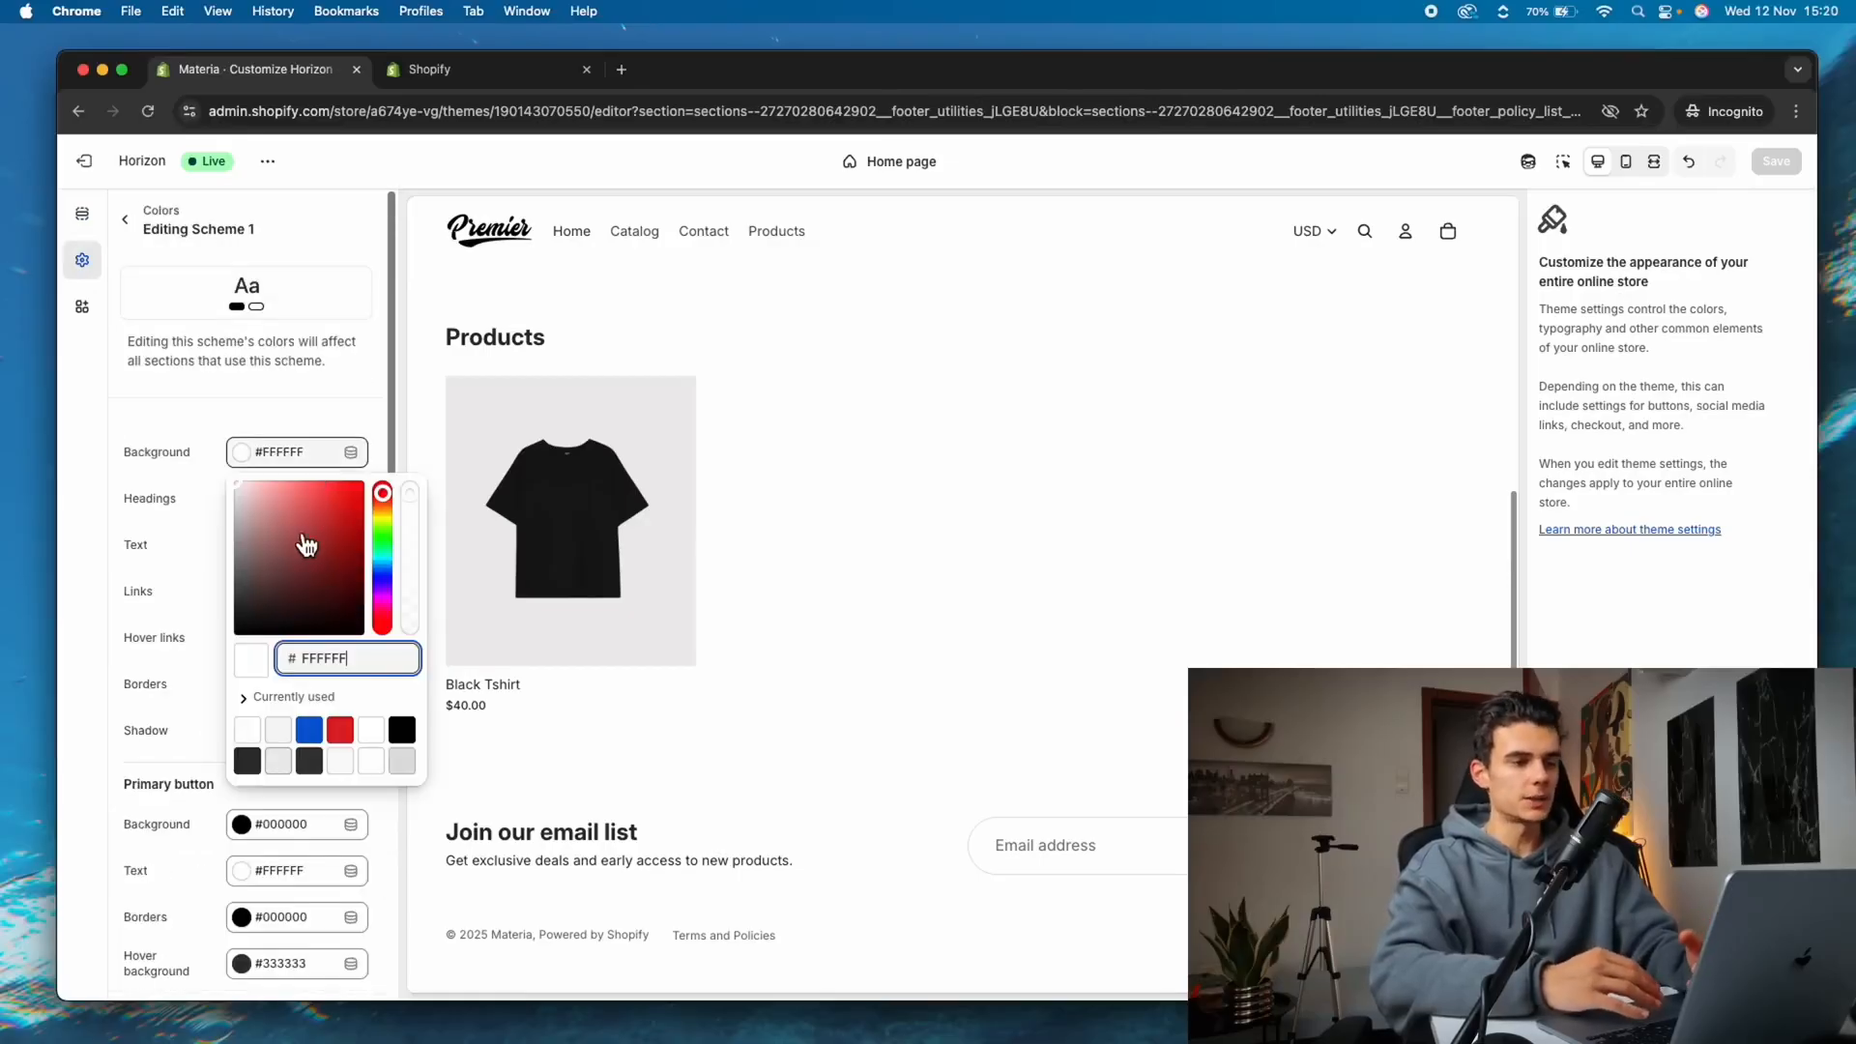
drag(302, 538, 257, 593)
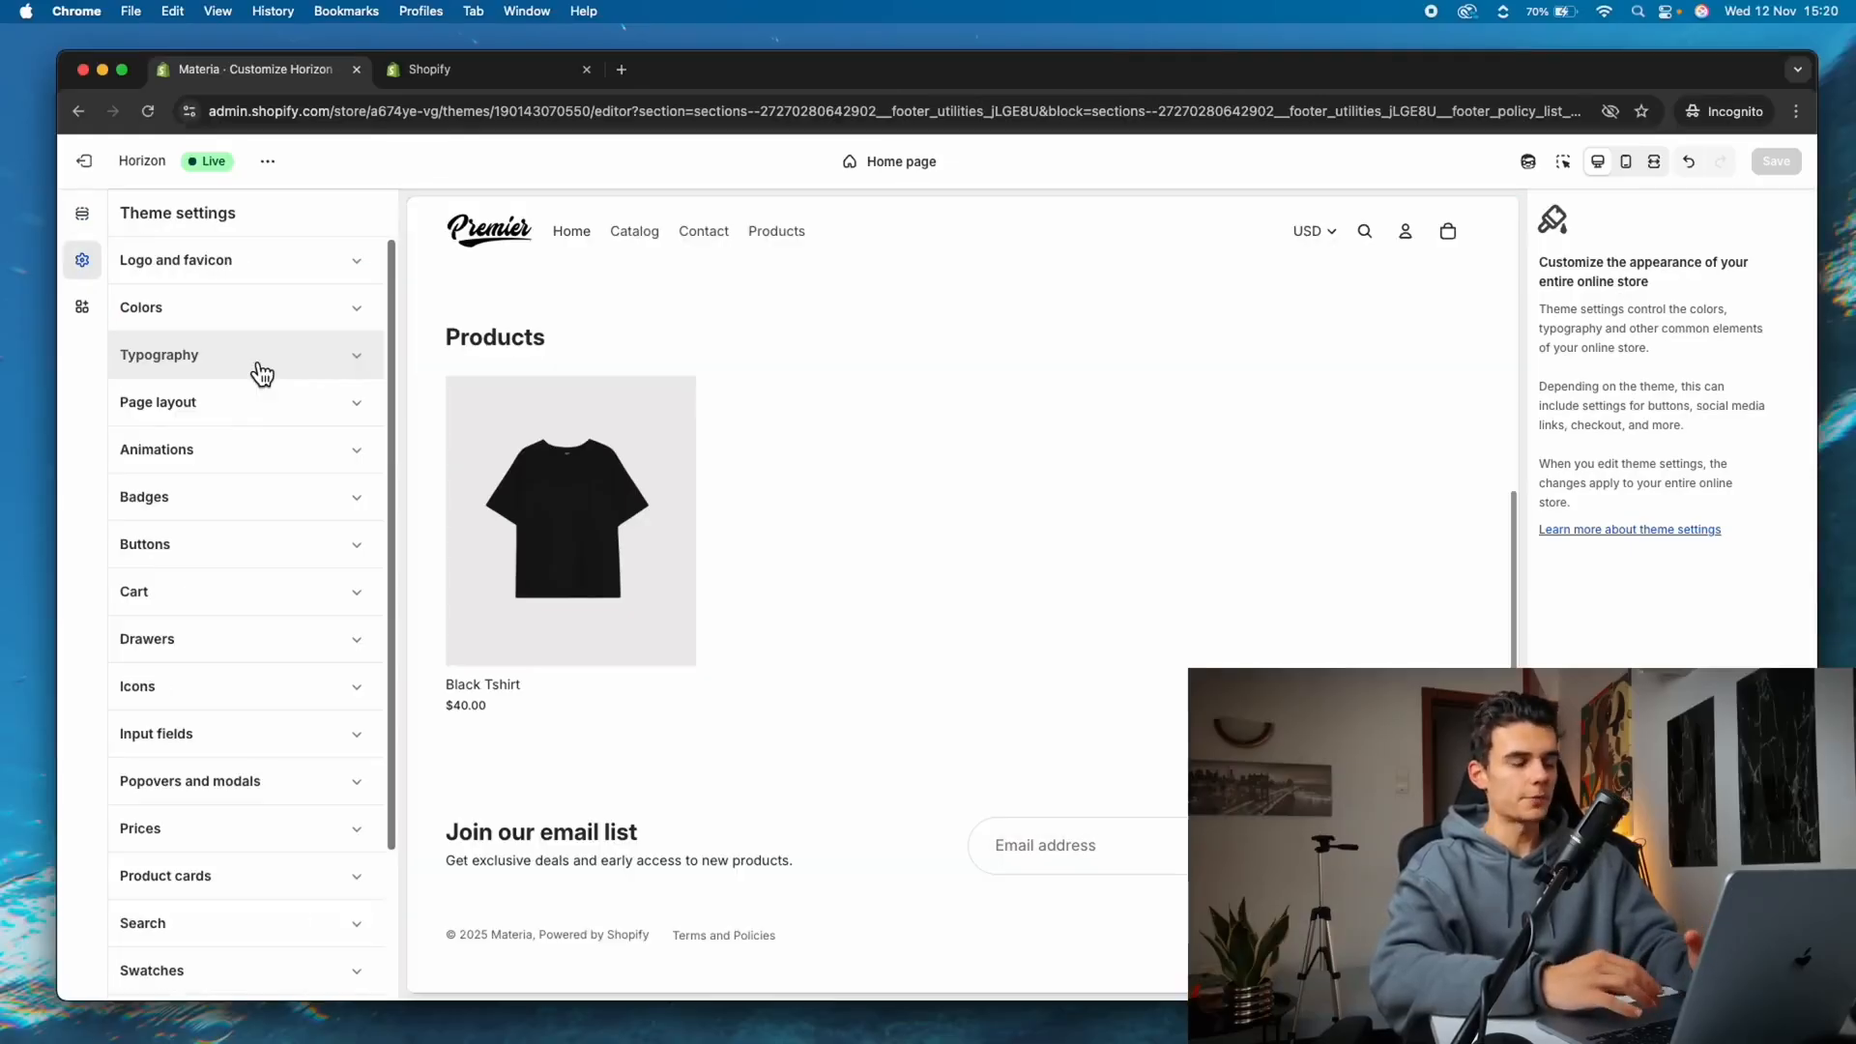
click(257, 367)
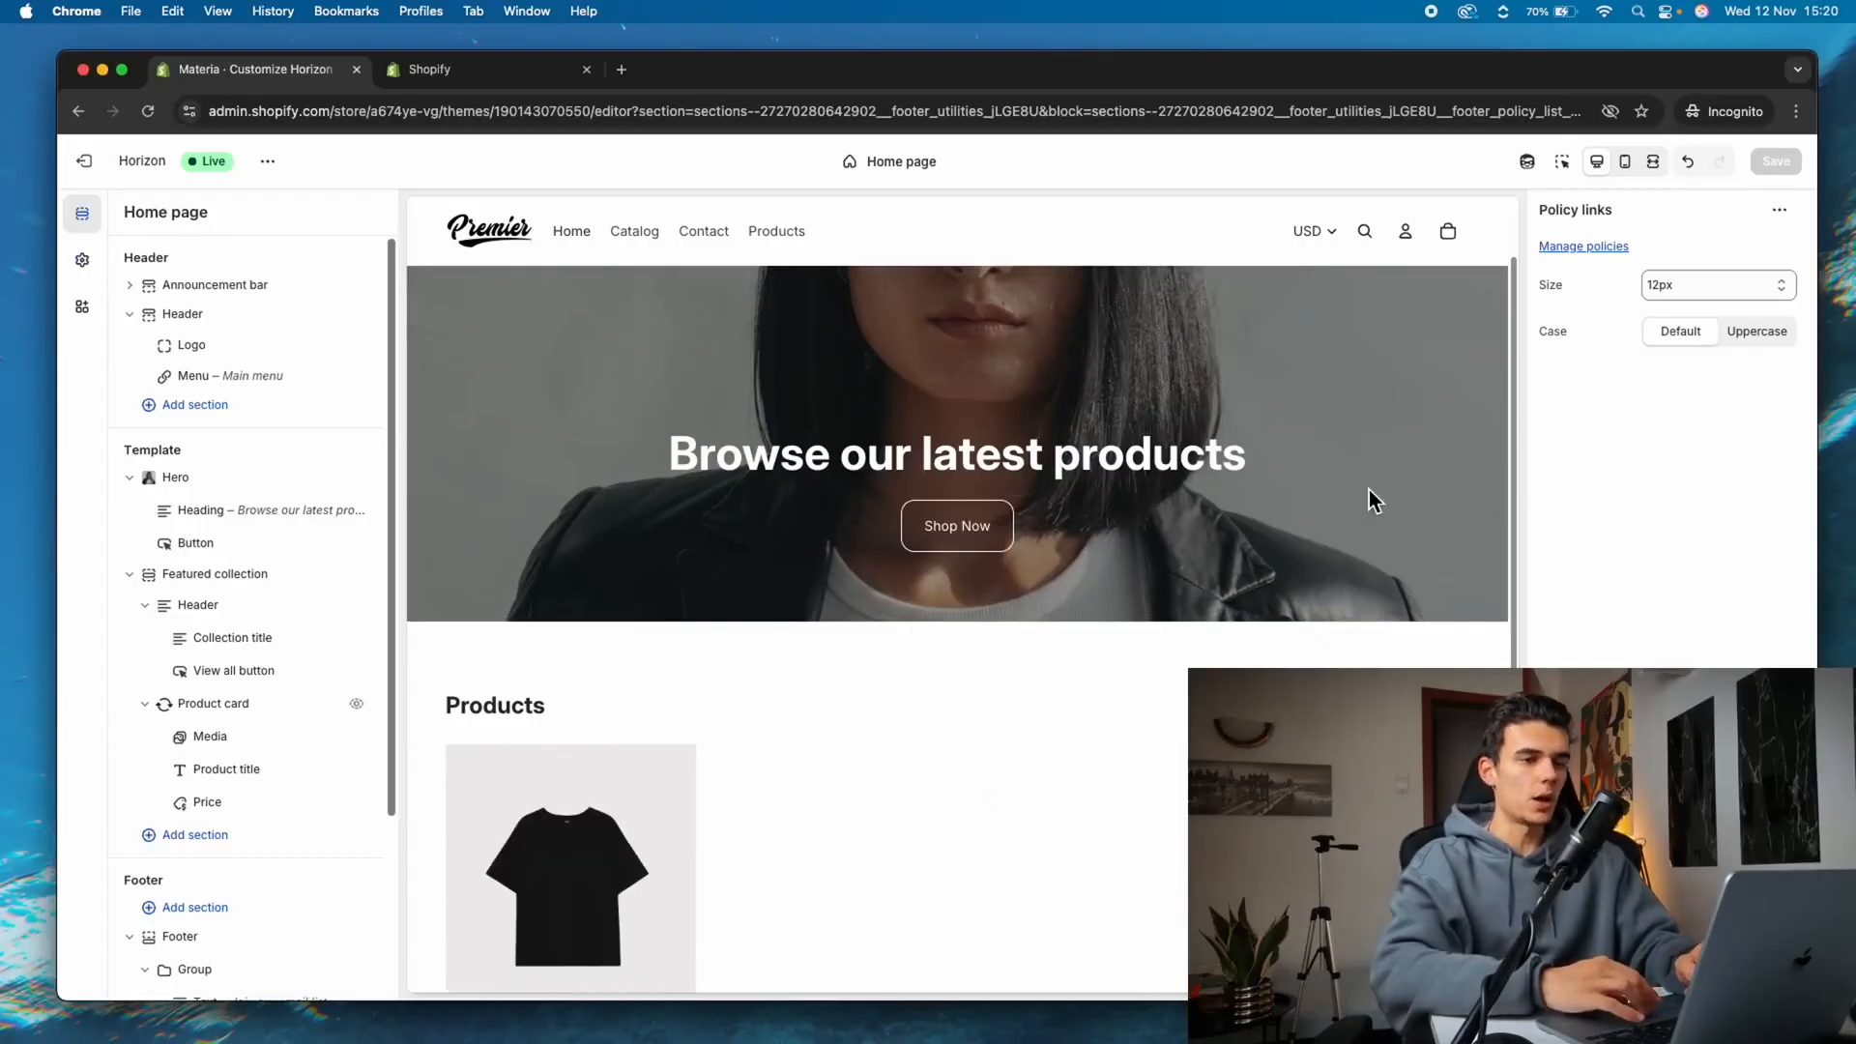
Preview the home page in the mobile layout
click(1638, 165)
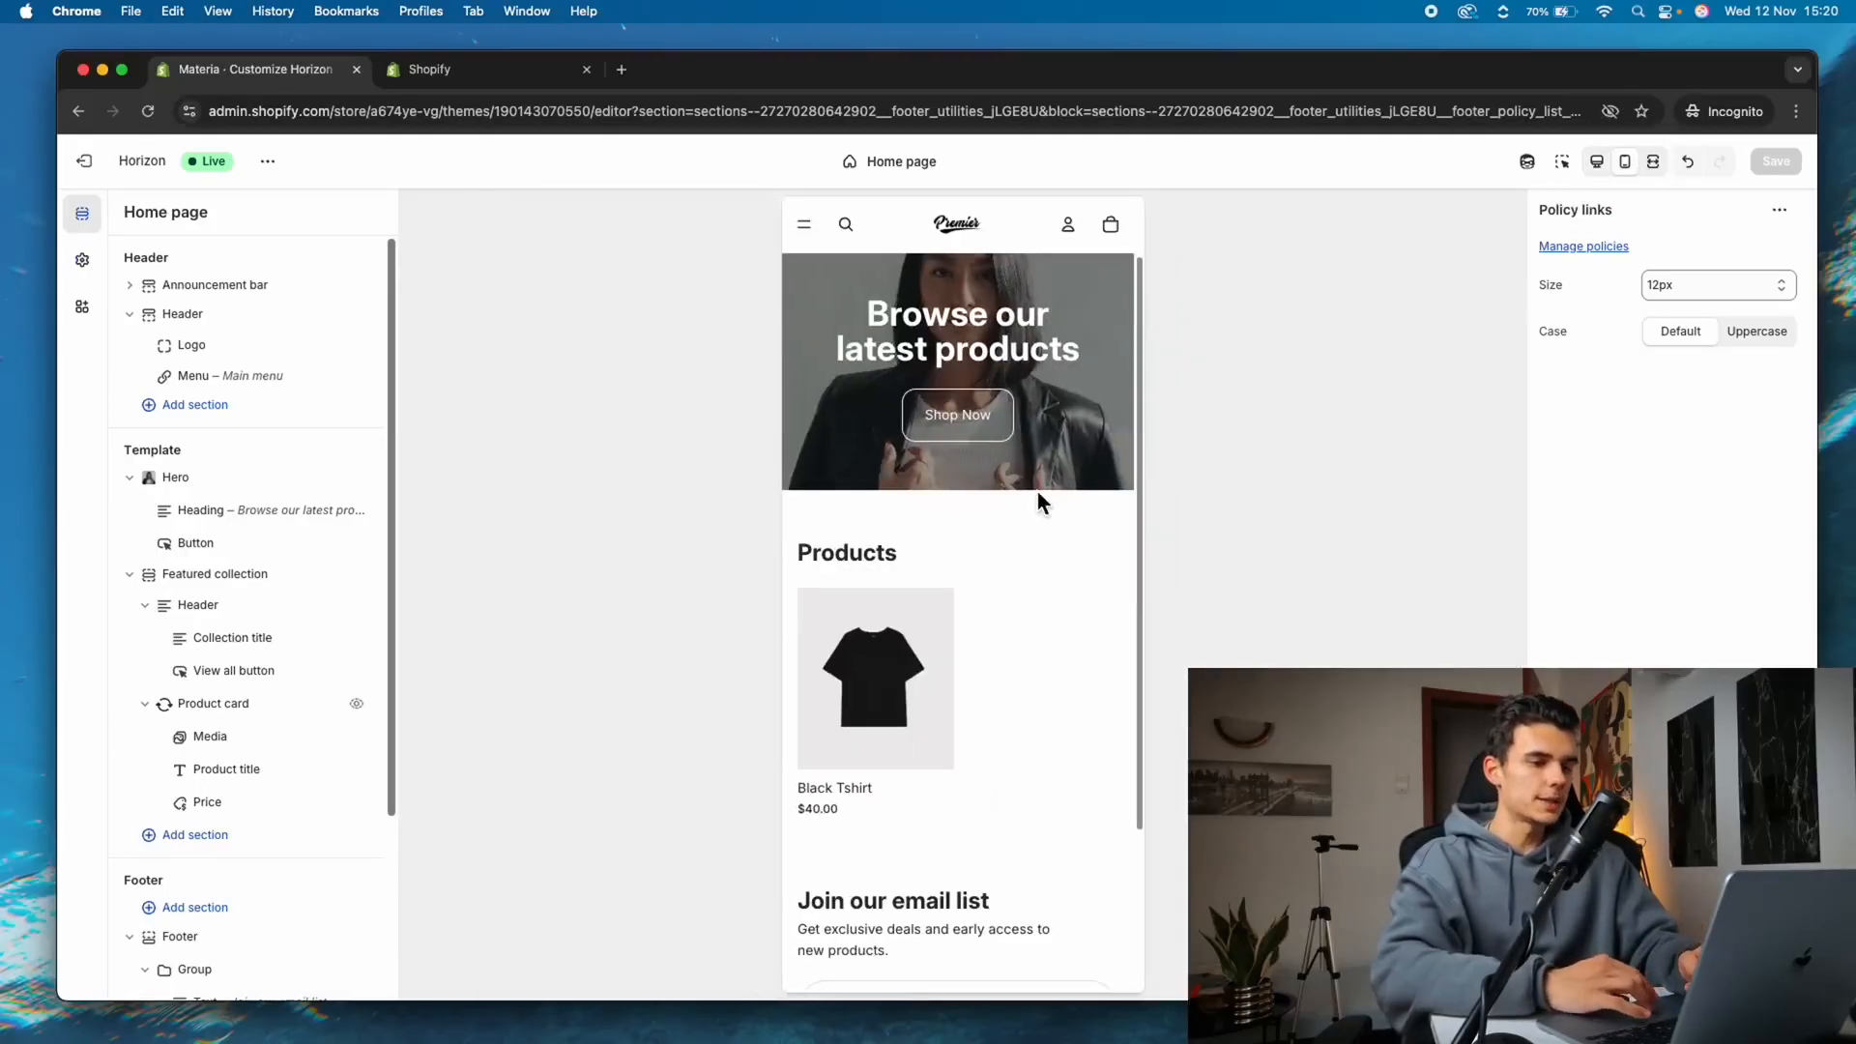
Compare the home page in the mobile and desktop layouts, finishing on the desktop layout
drag(1142, 488, 1187, 445)
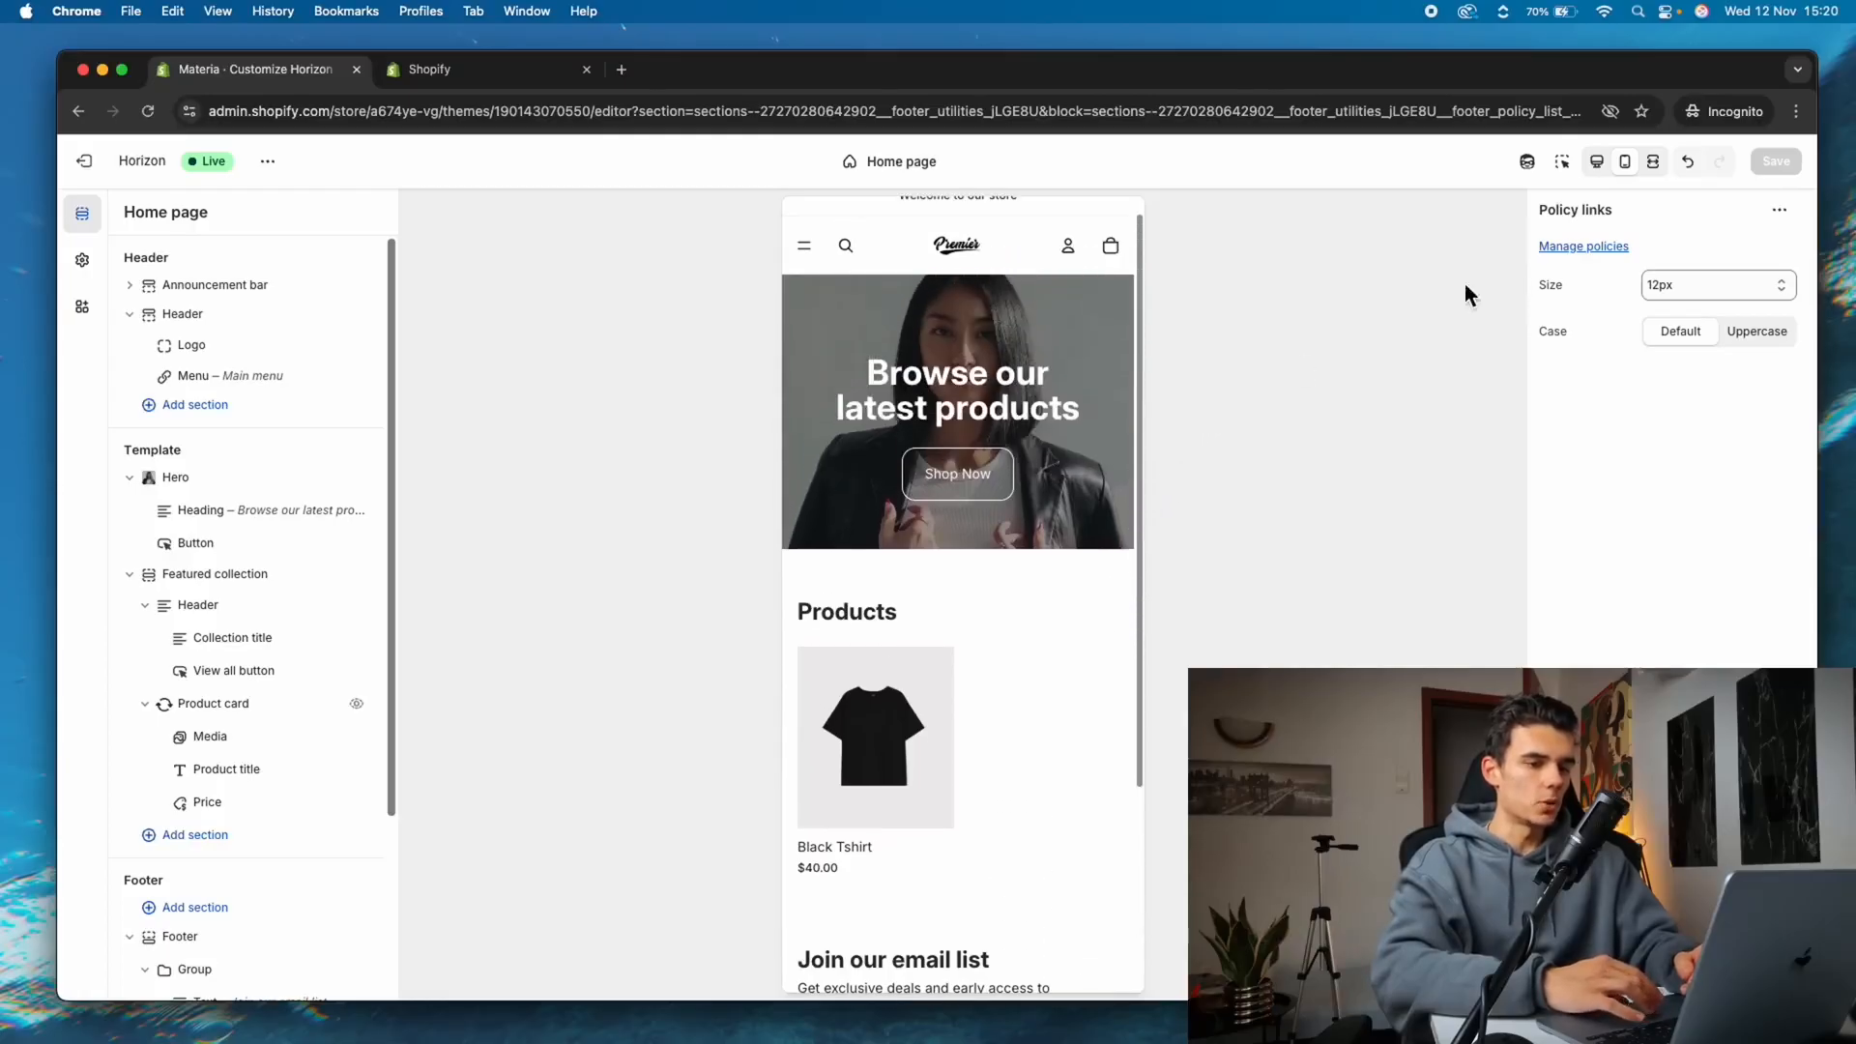
click(1654, 162)
click(1599, 164)
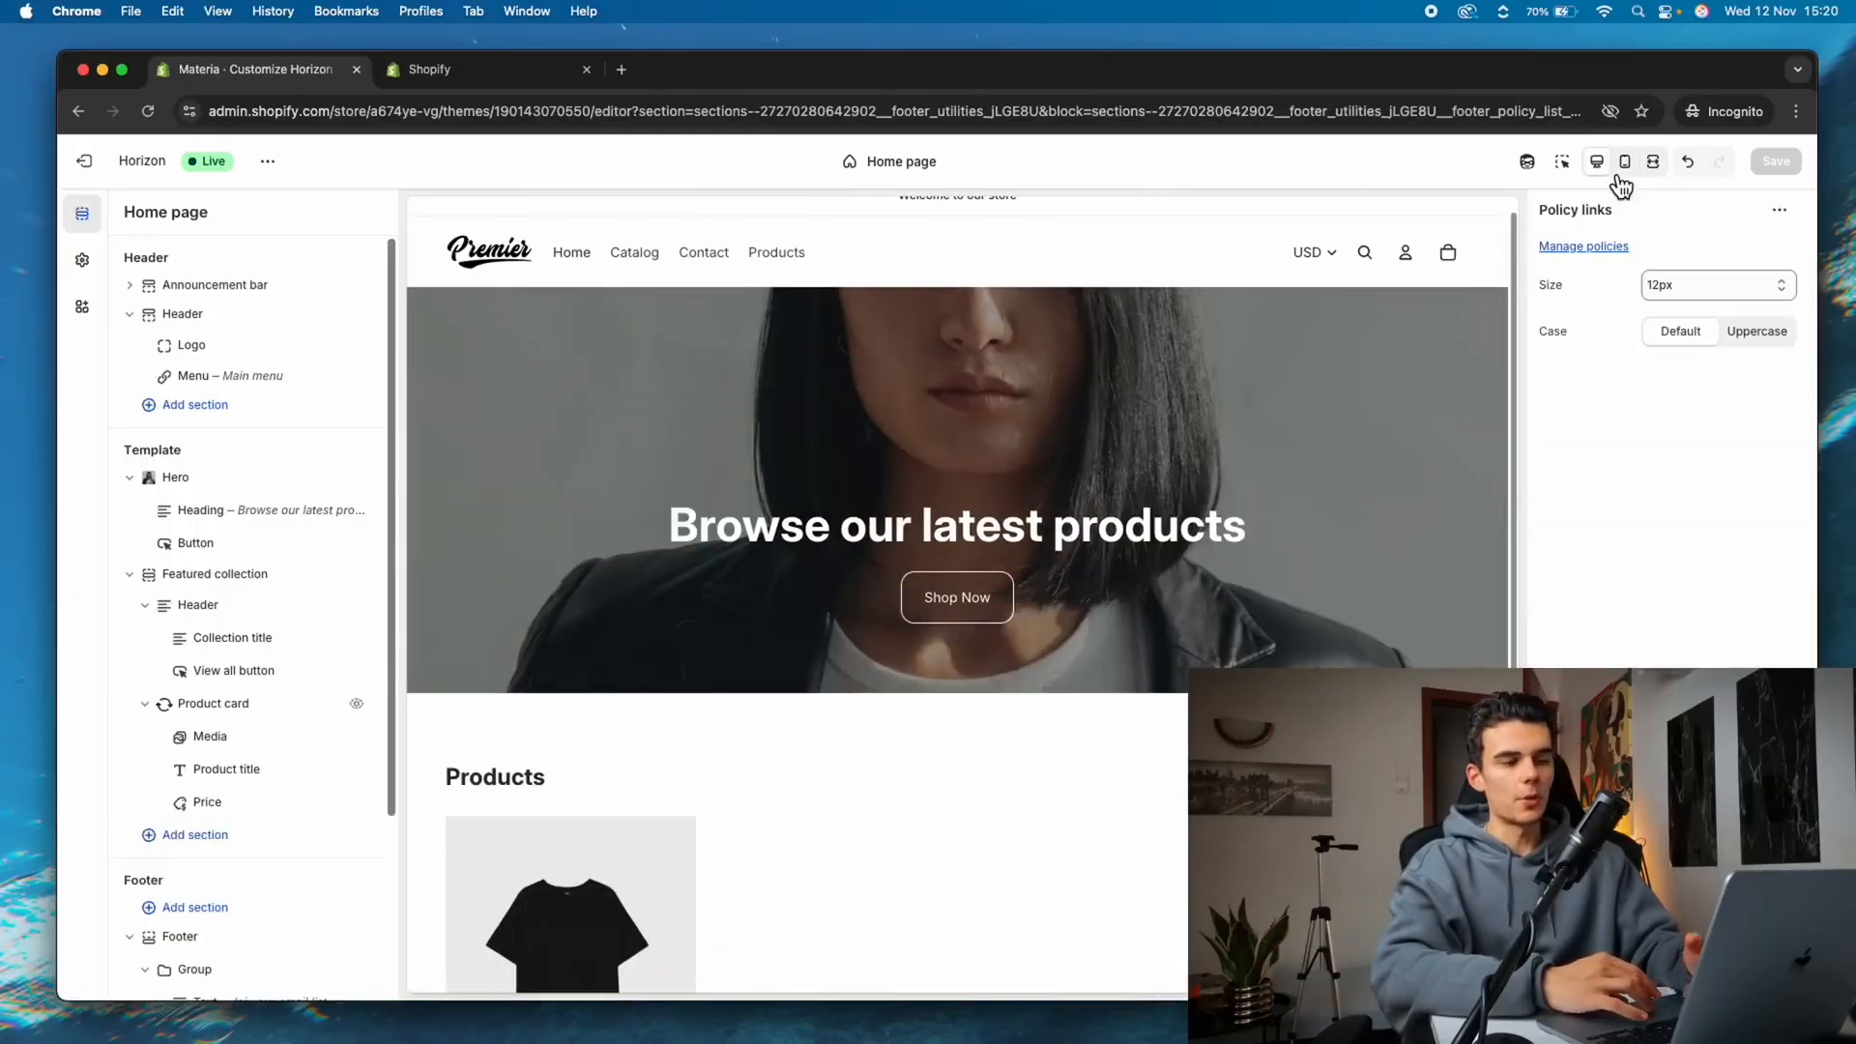
click(1624, 167)
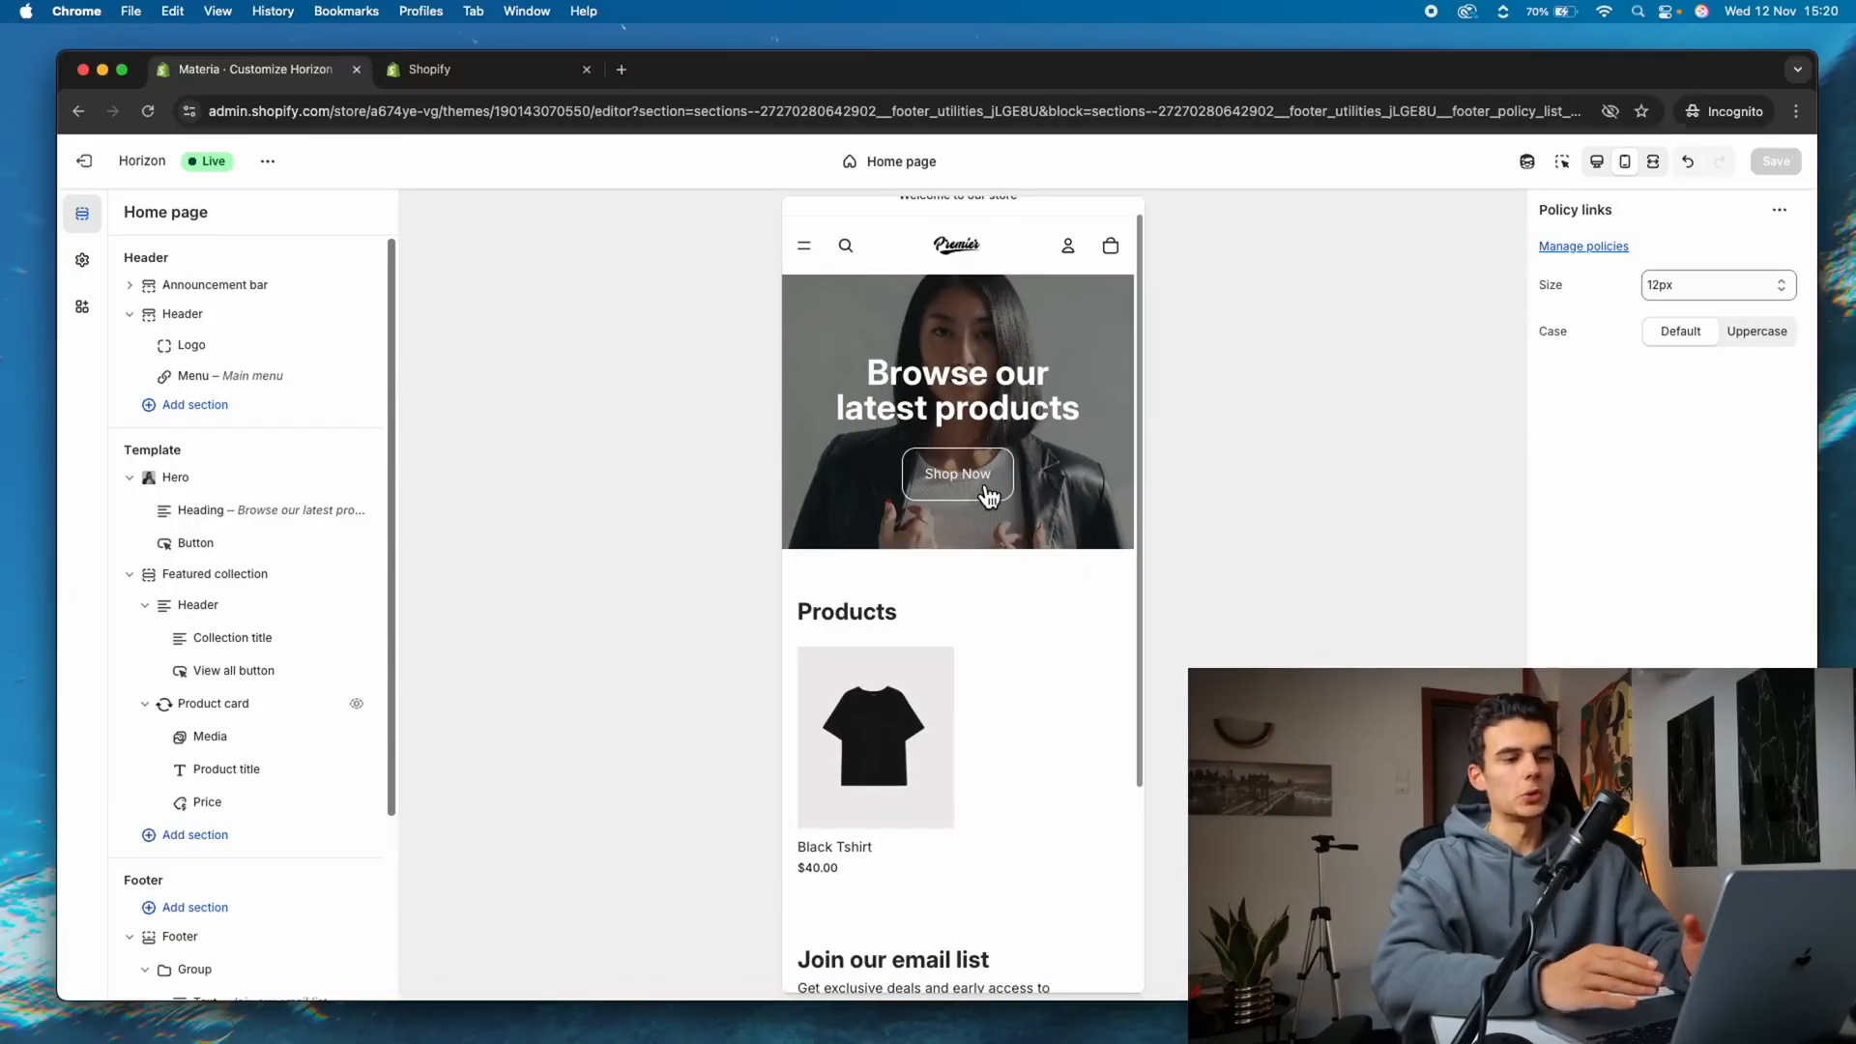
click(1600, 164)
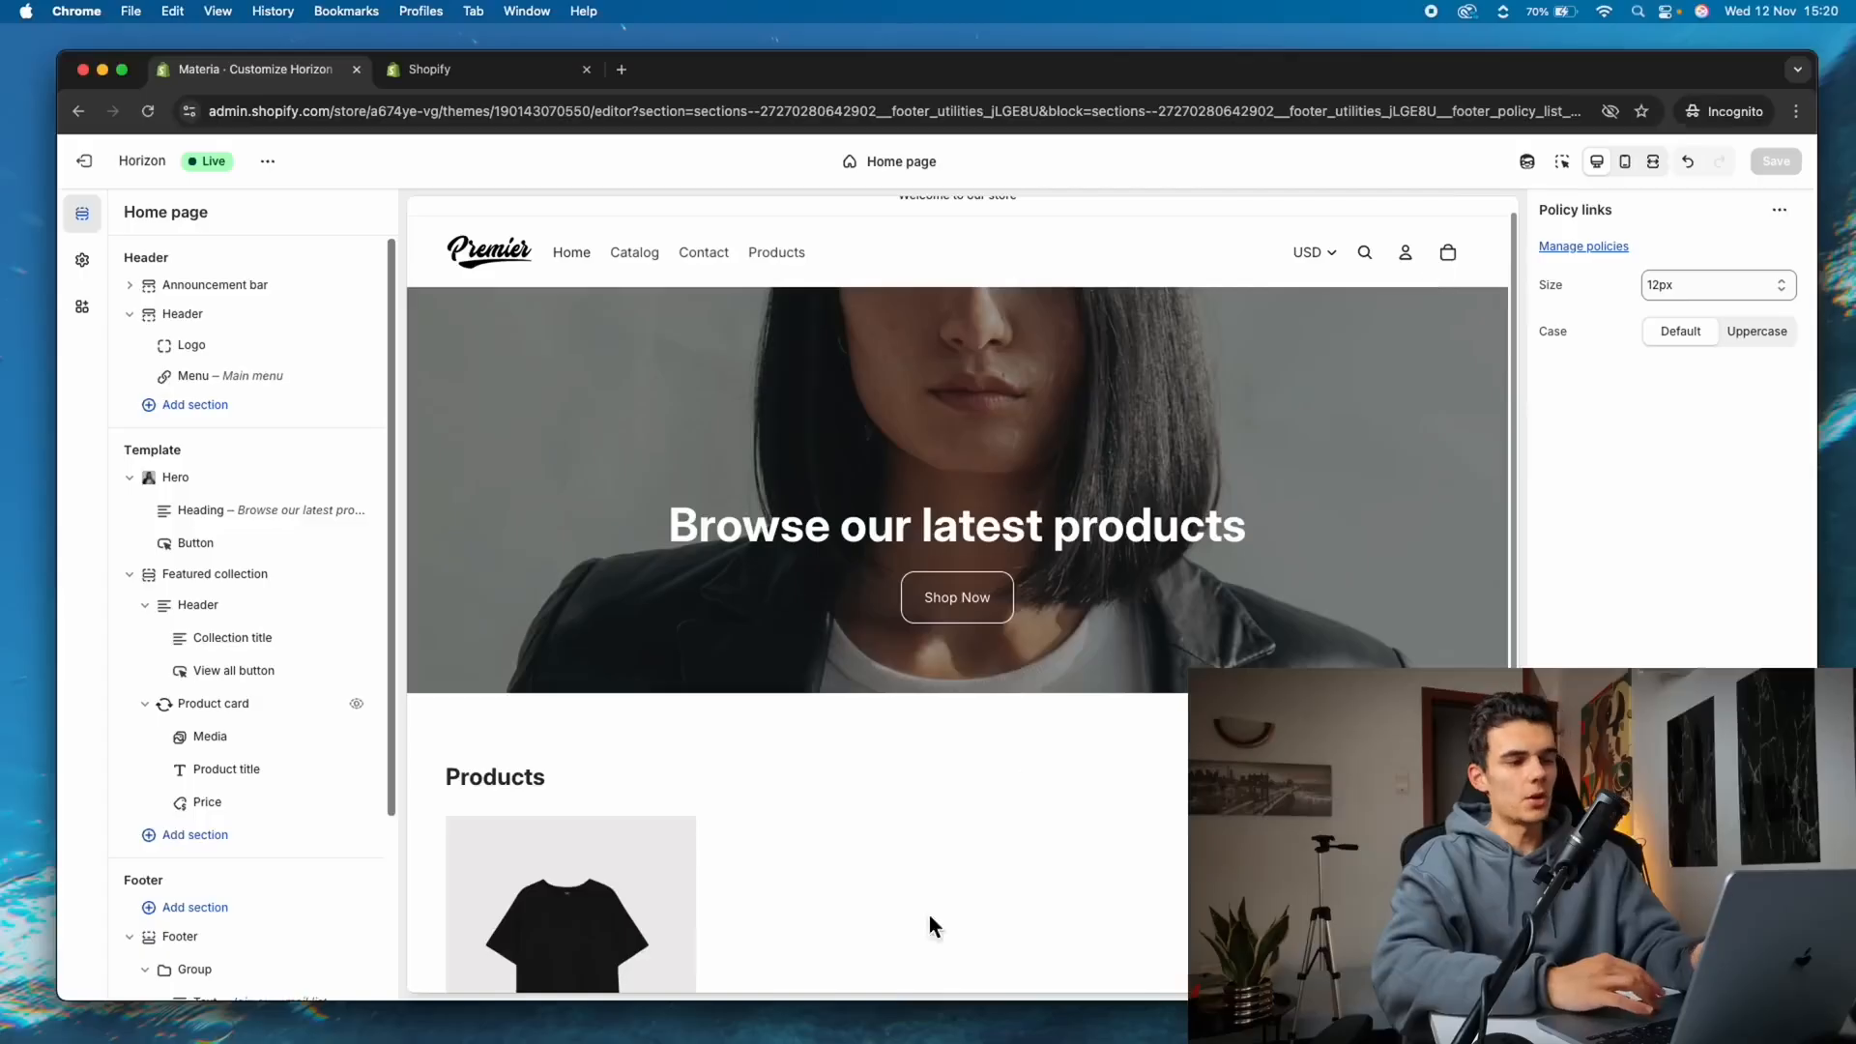
Open the Default product template for editing
click(935, 176)
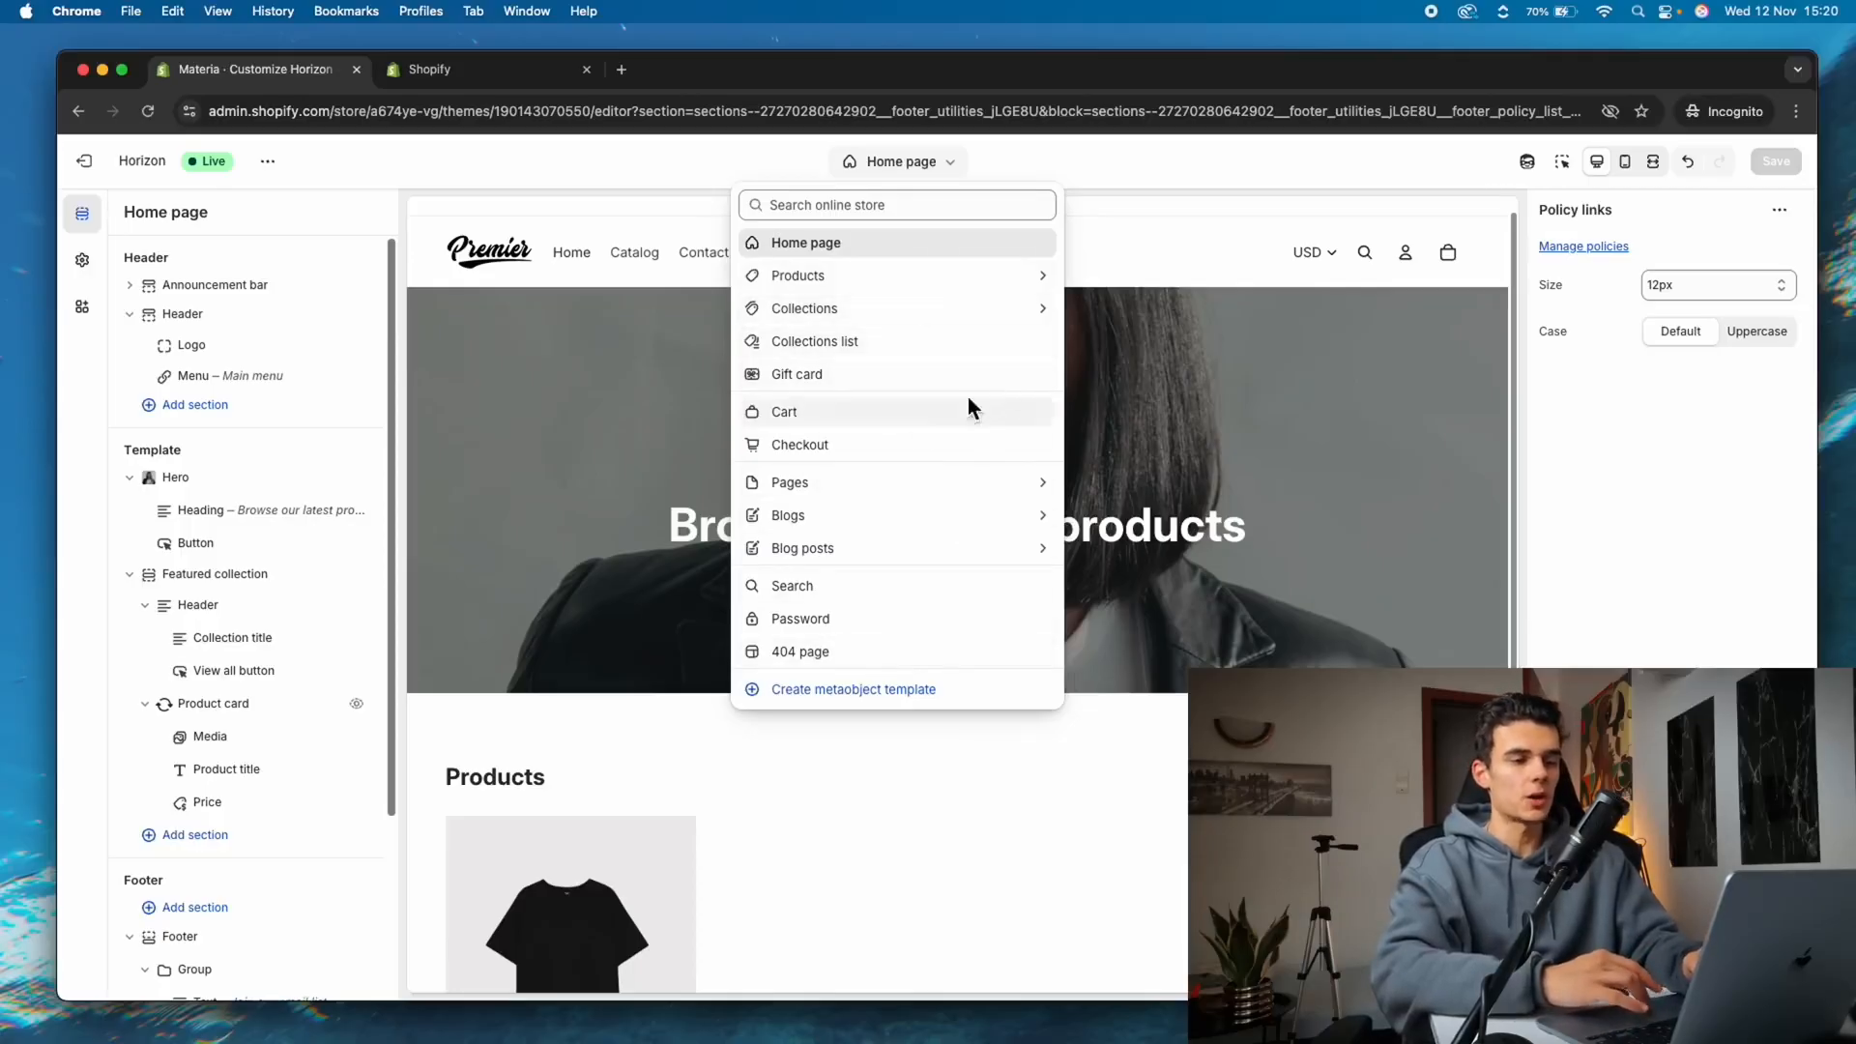
click(1023, 278)
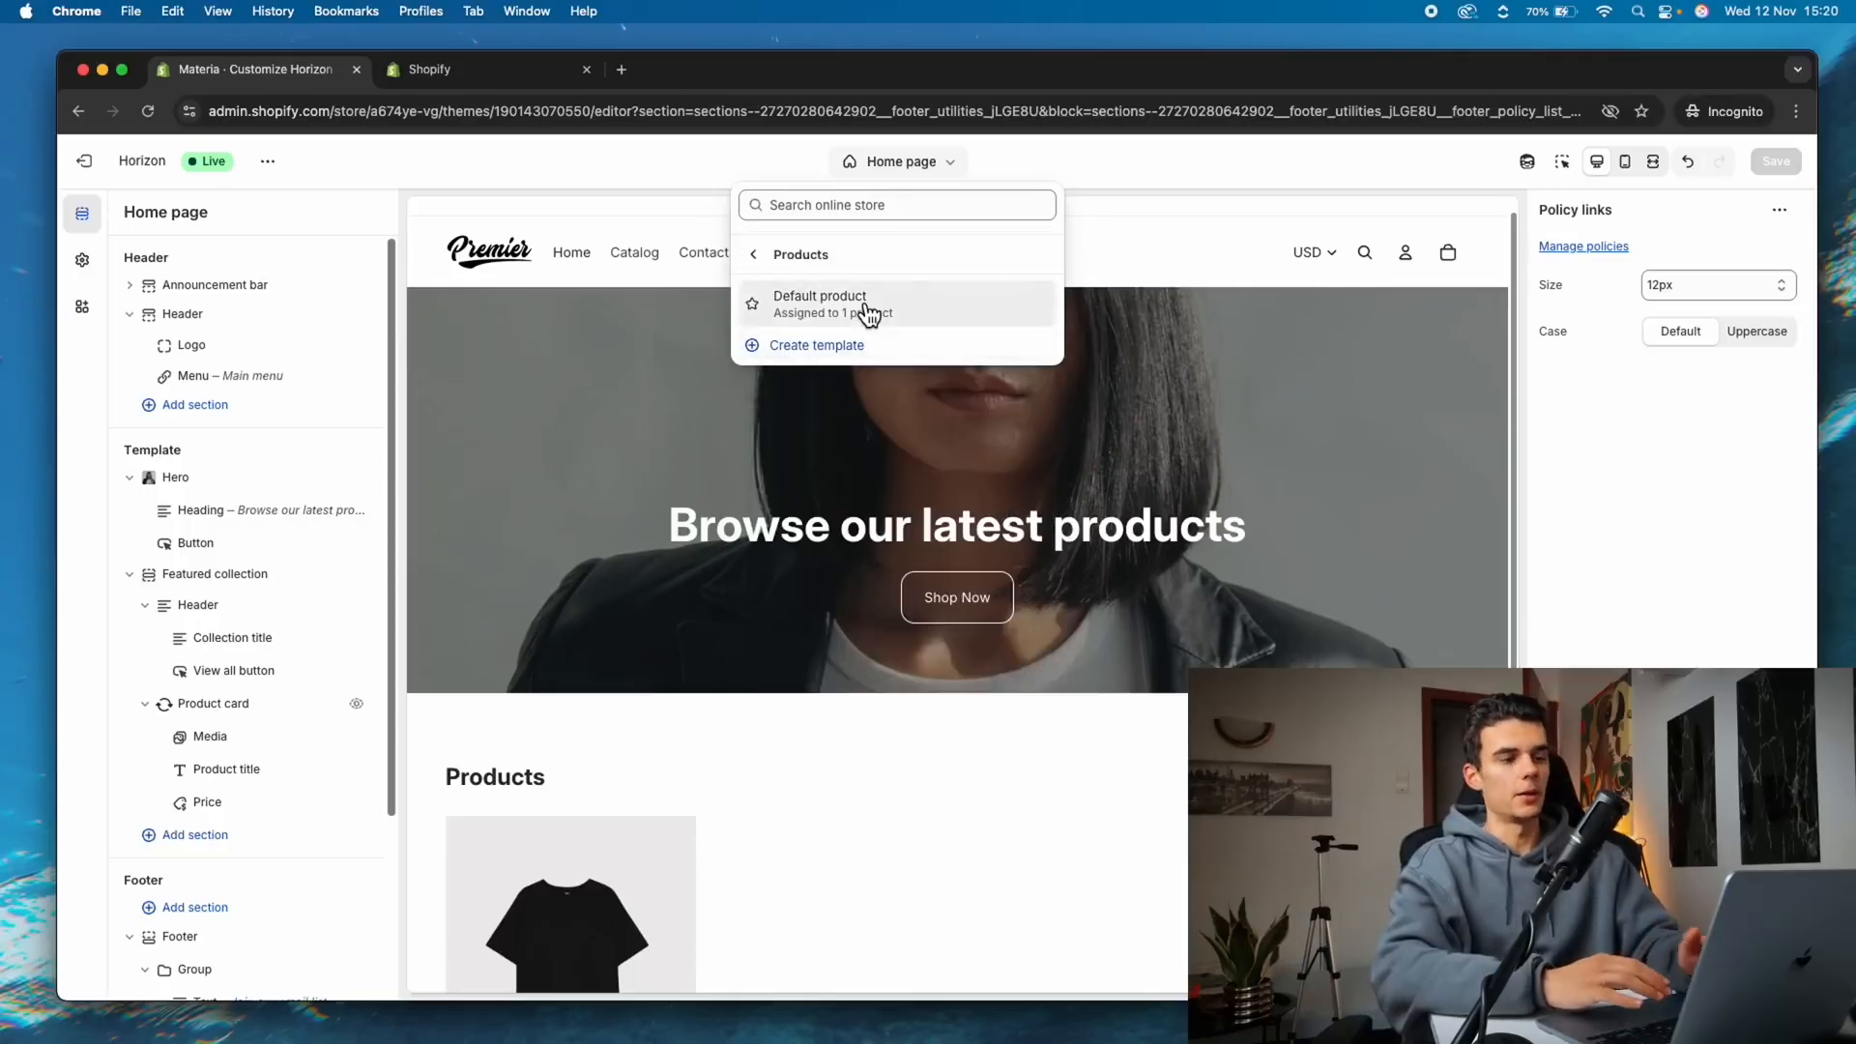
click(869, 307)
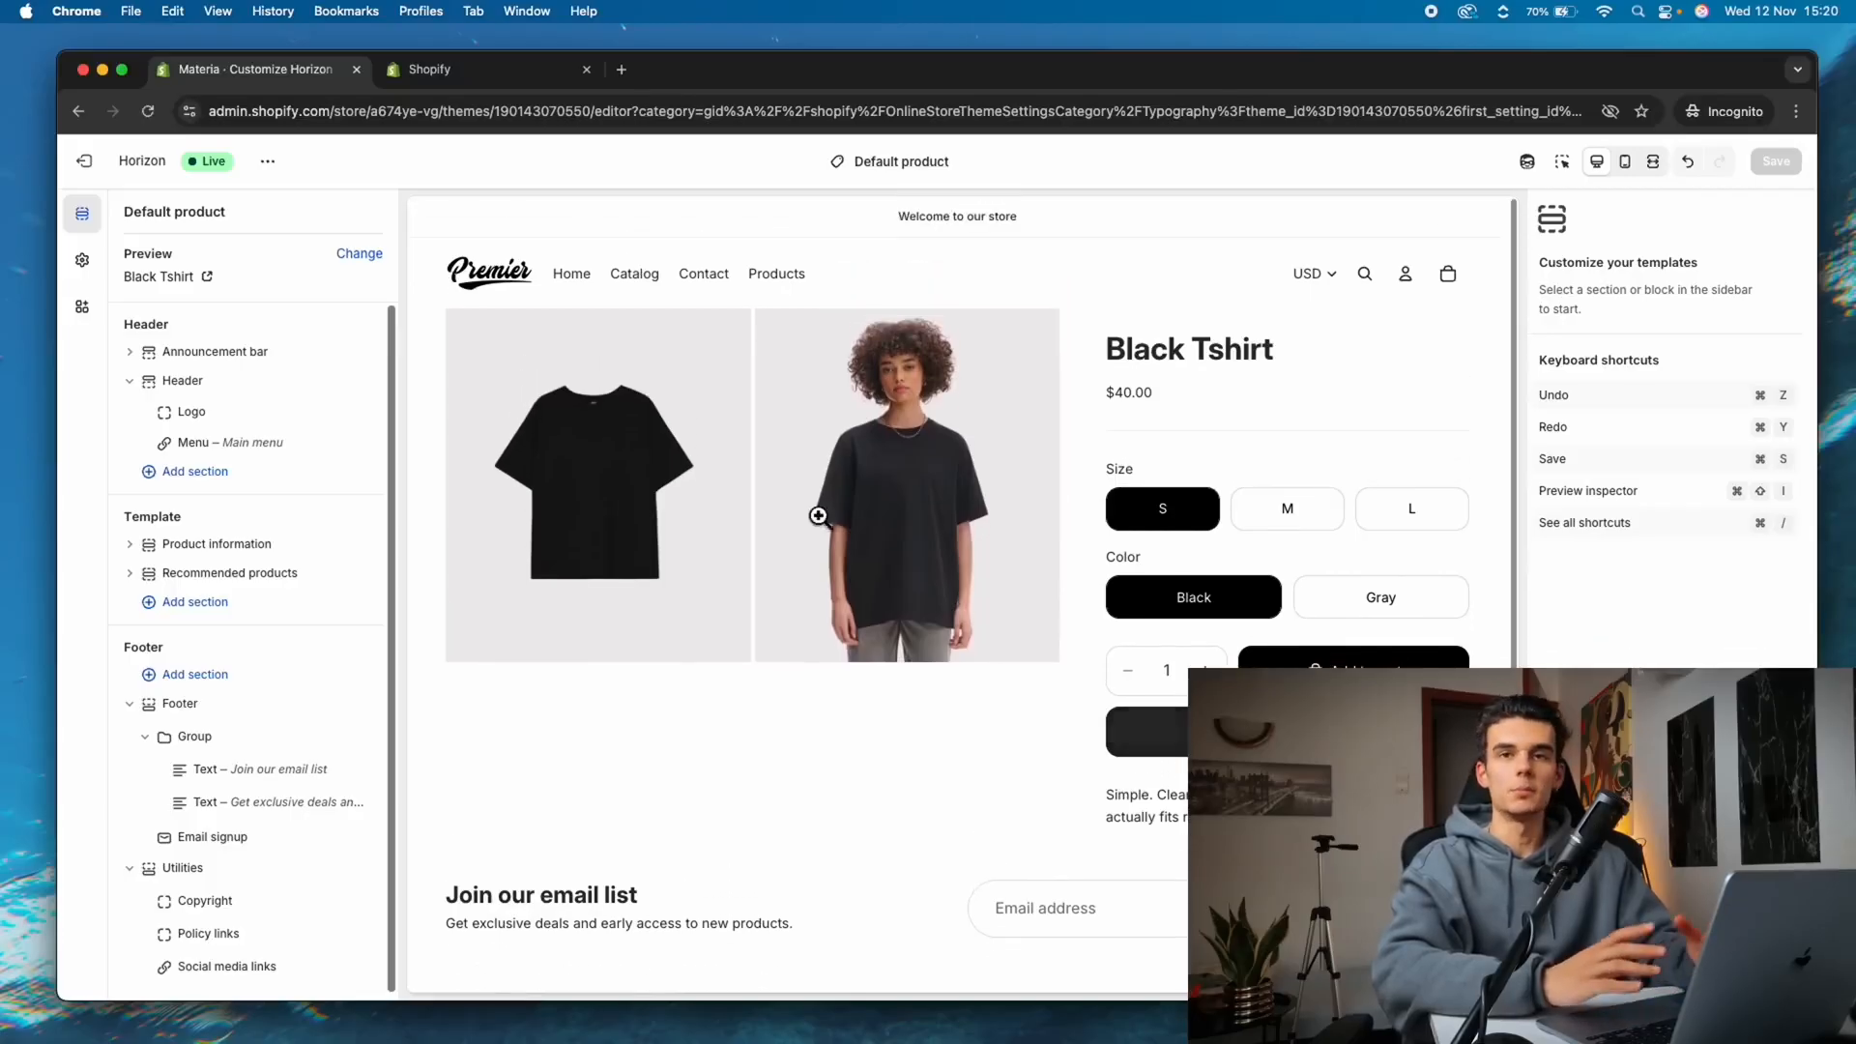
Set the gap of the Details block under Product information to 35 px, and look over the sections available to add below
click(137, 559)
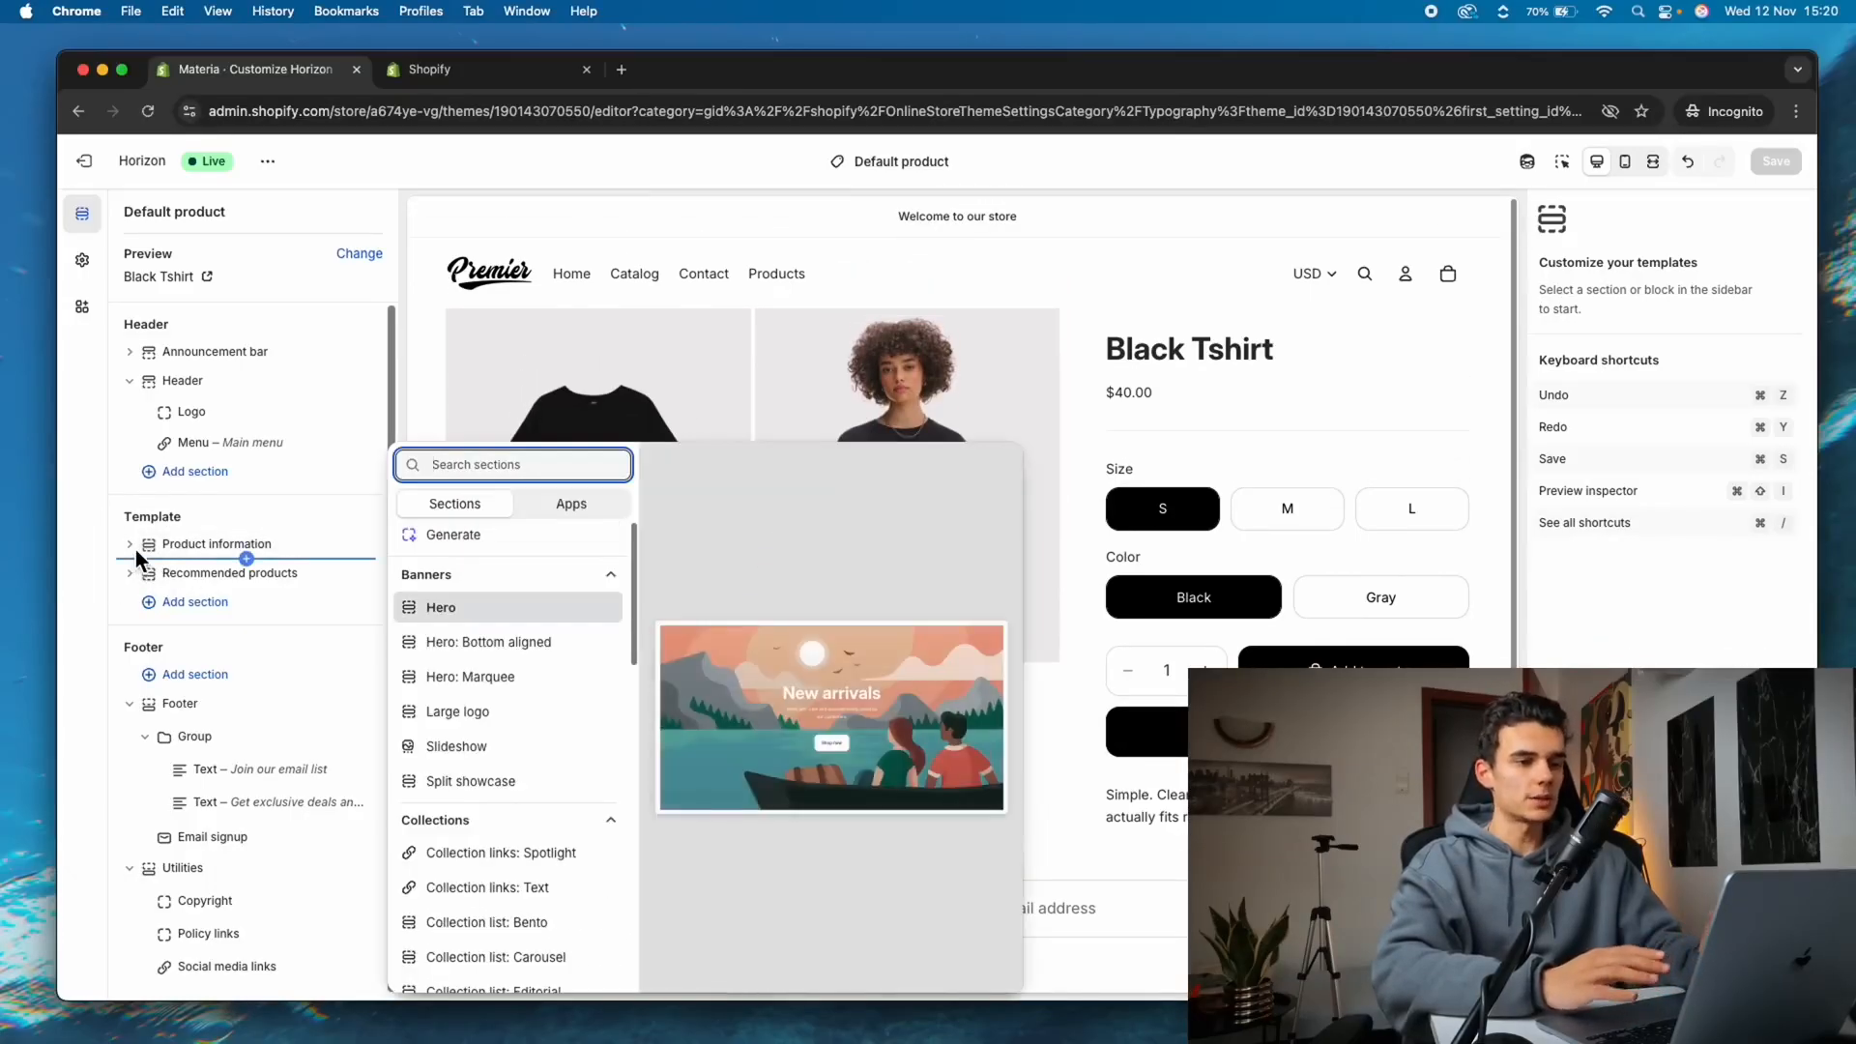
click(135, 551)
click(131, 545)
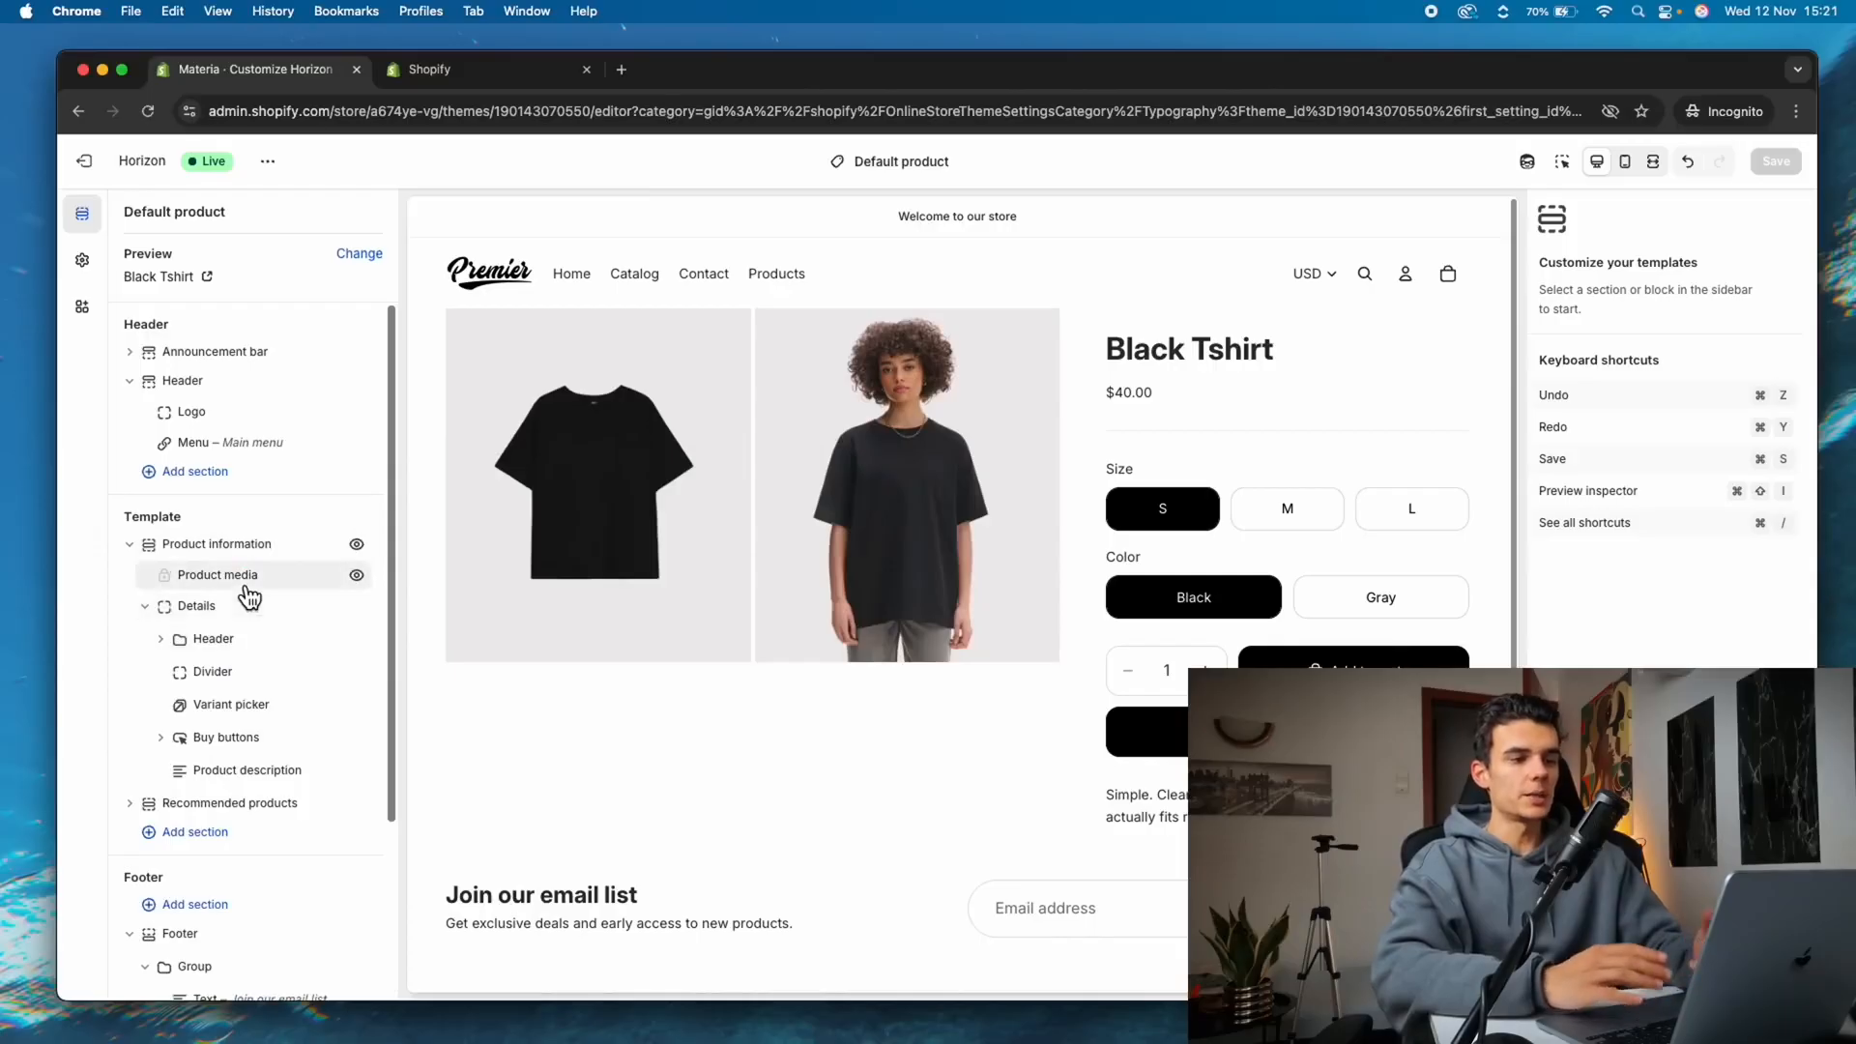
click(160, 638)
click(145, 605)
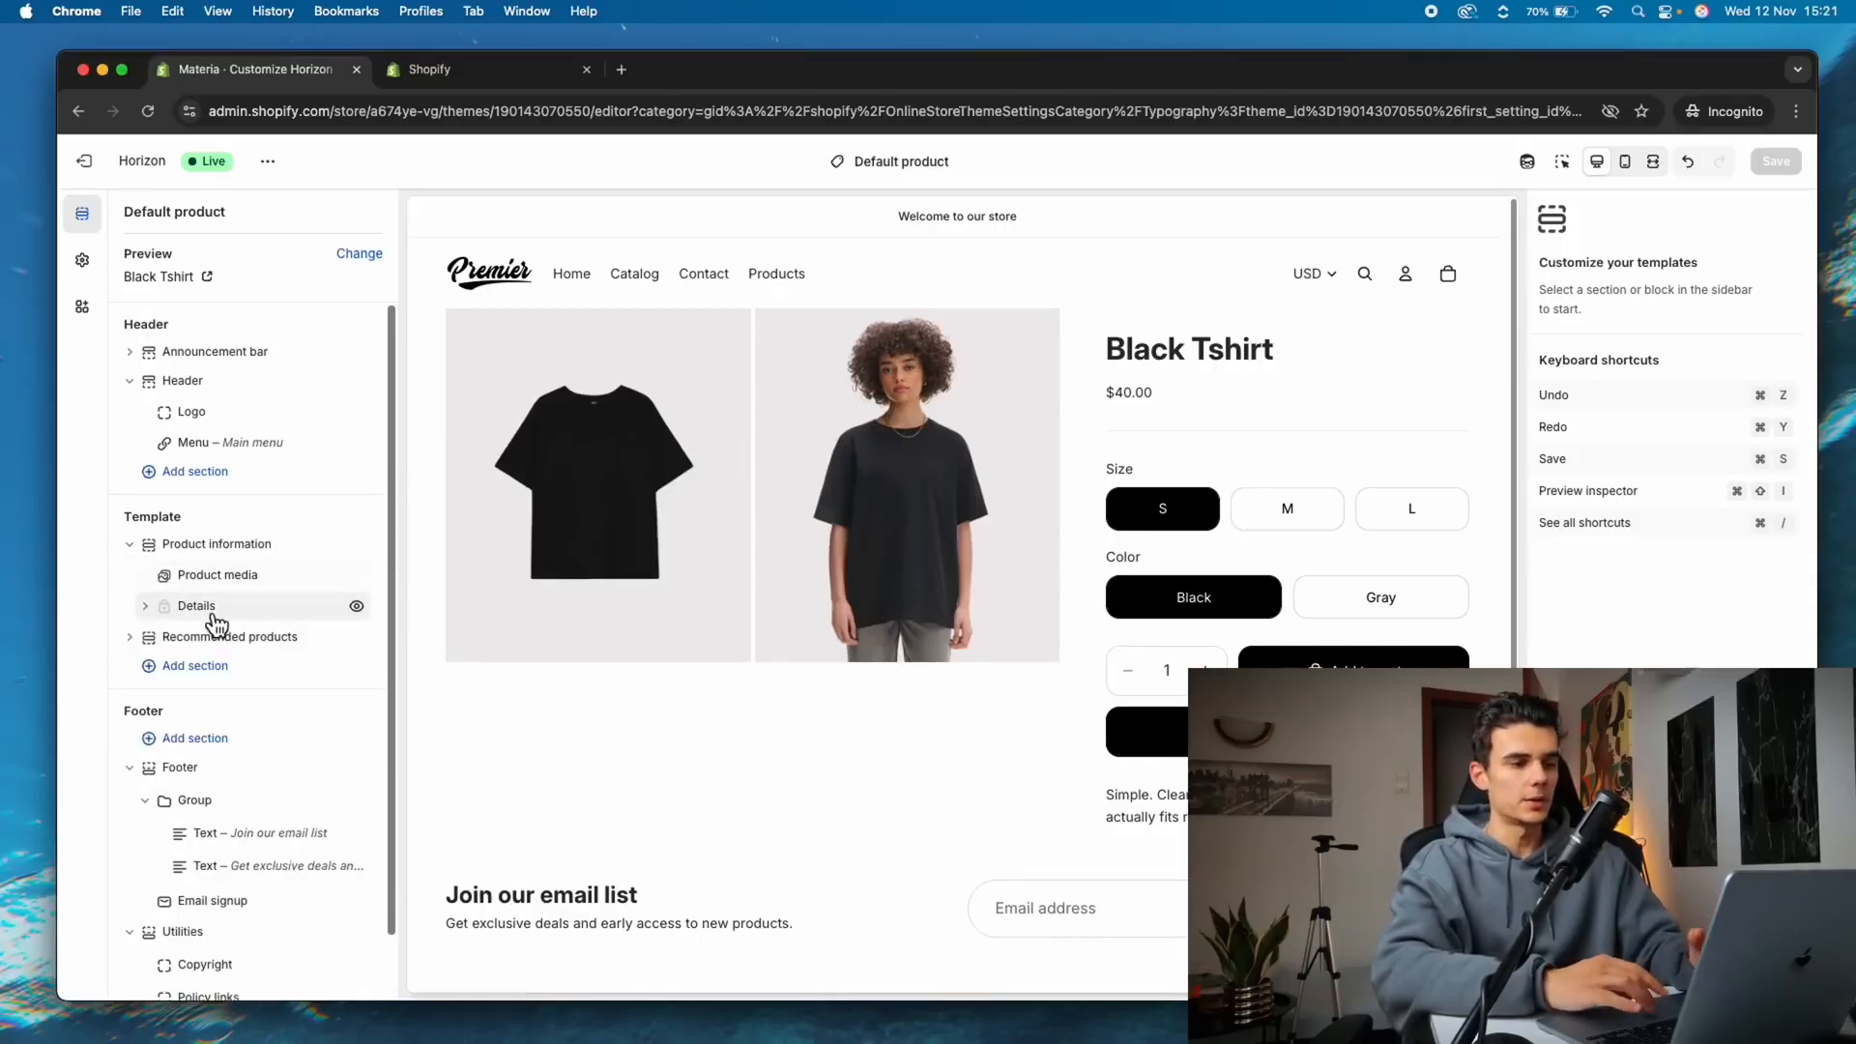
click(258, 605)
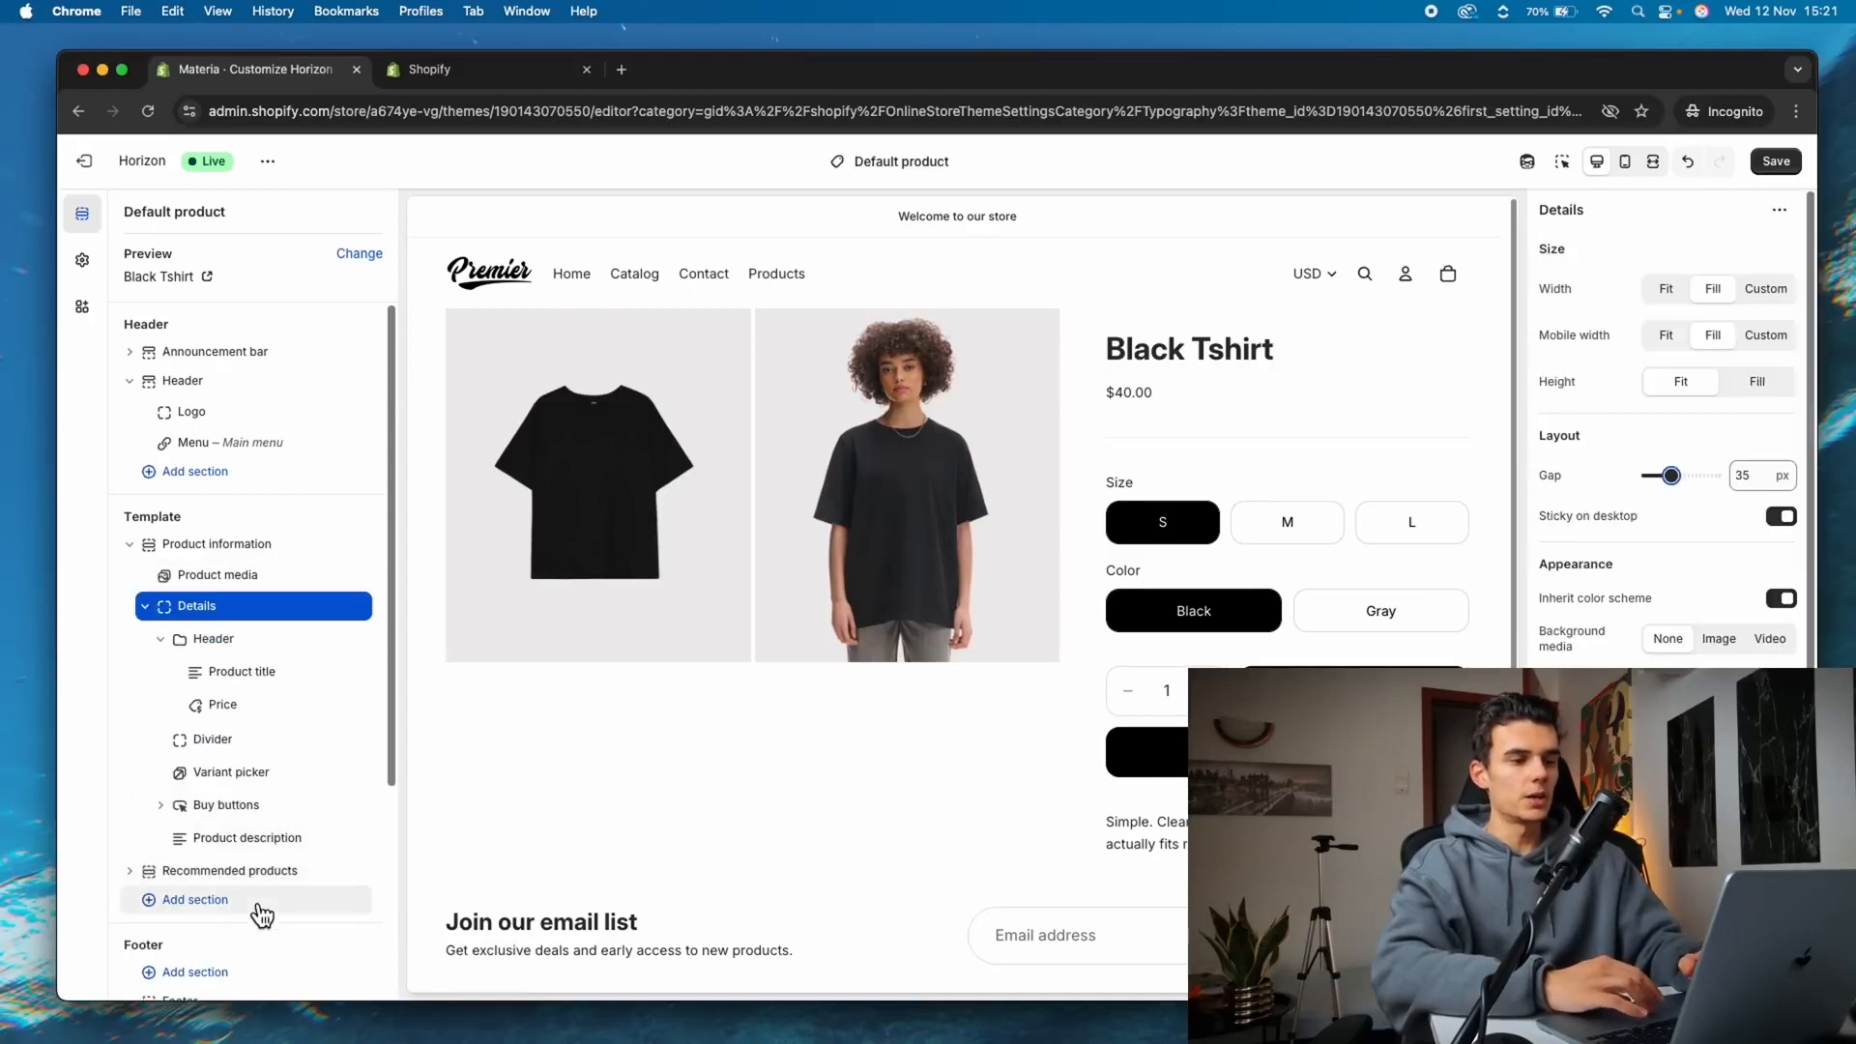
click(261, 913)
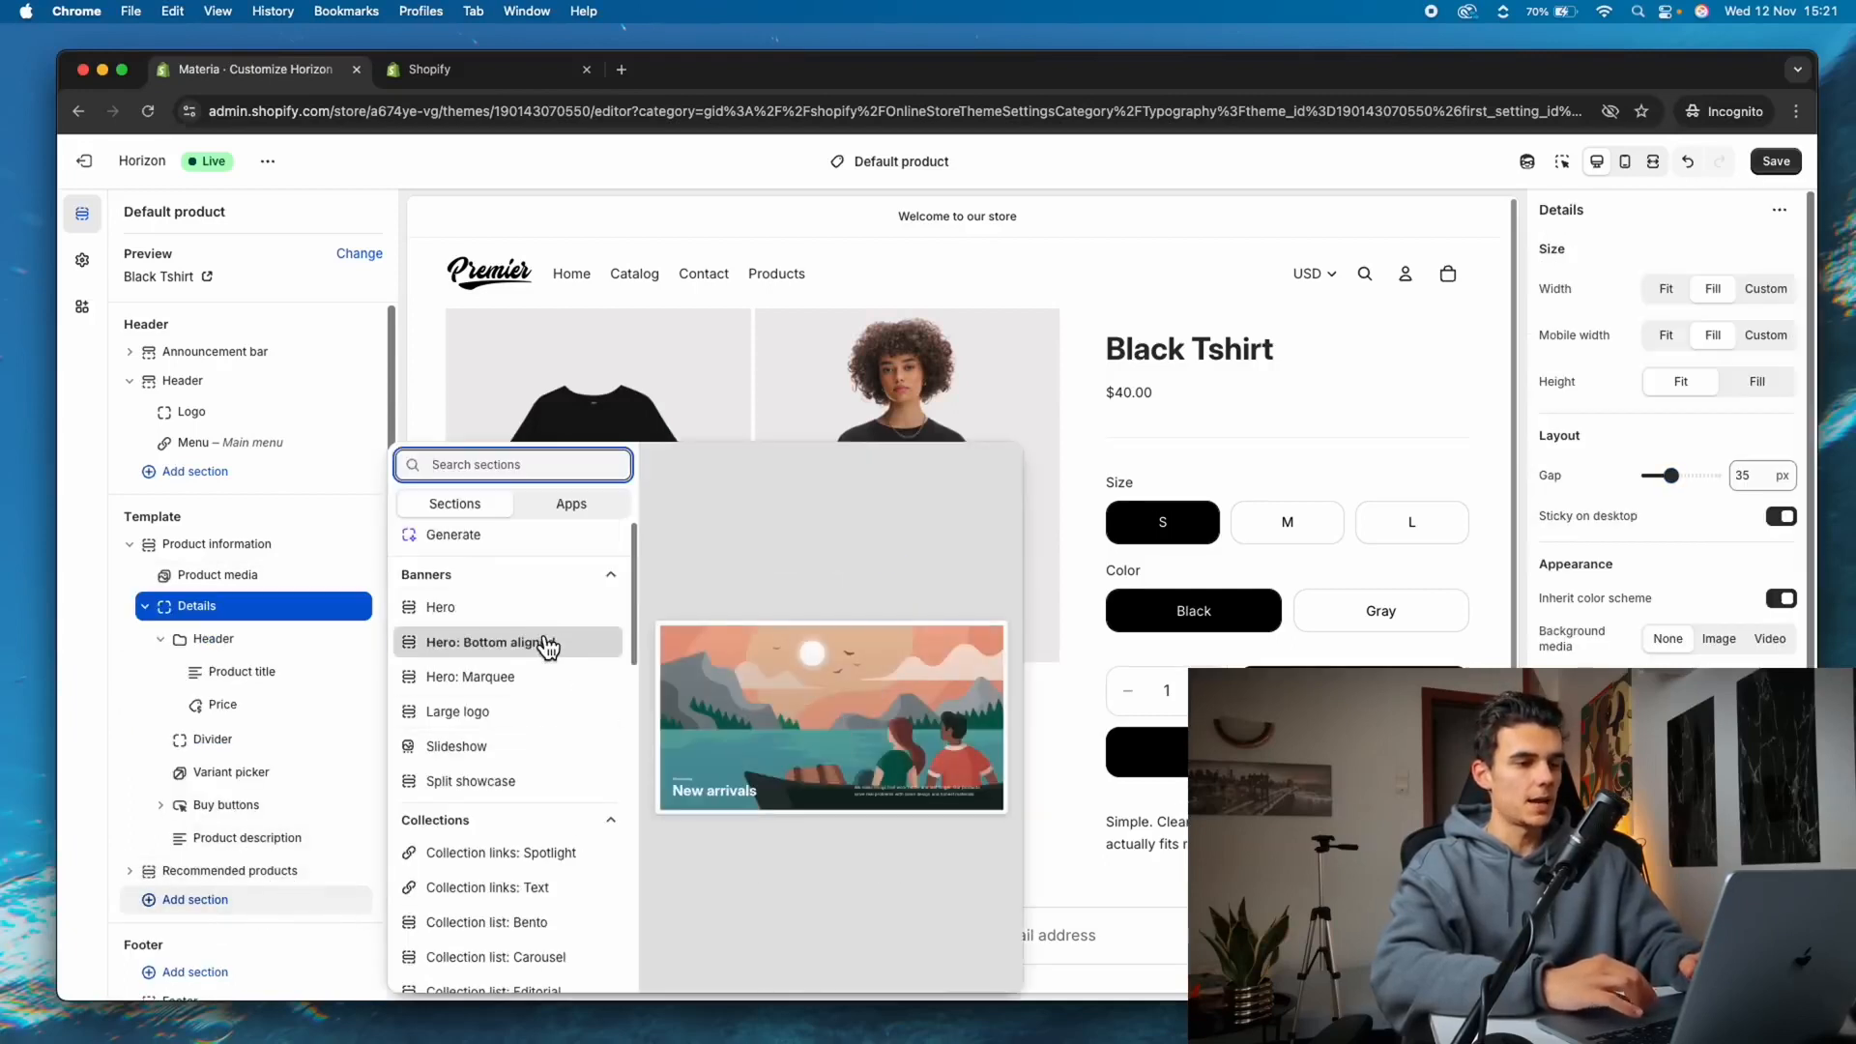
click(1102, 873)
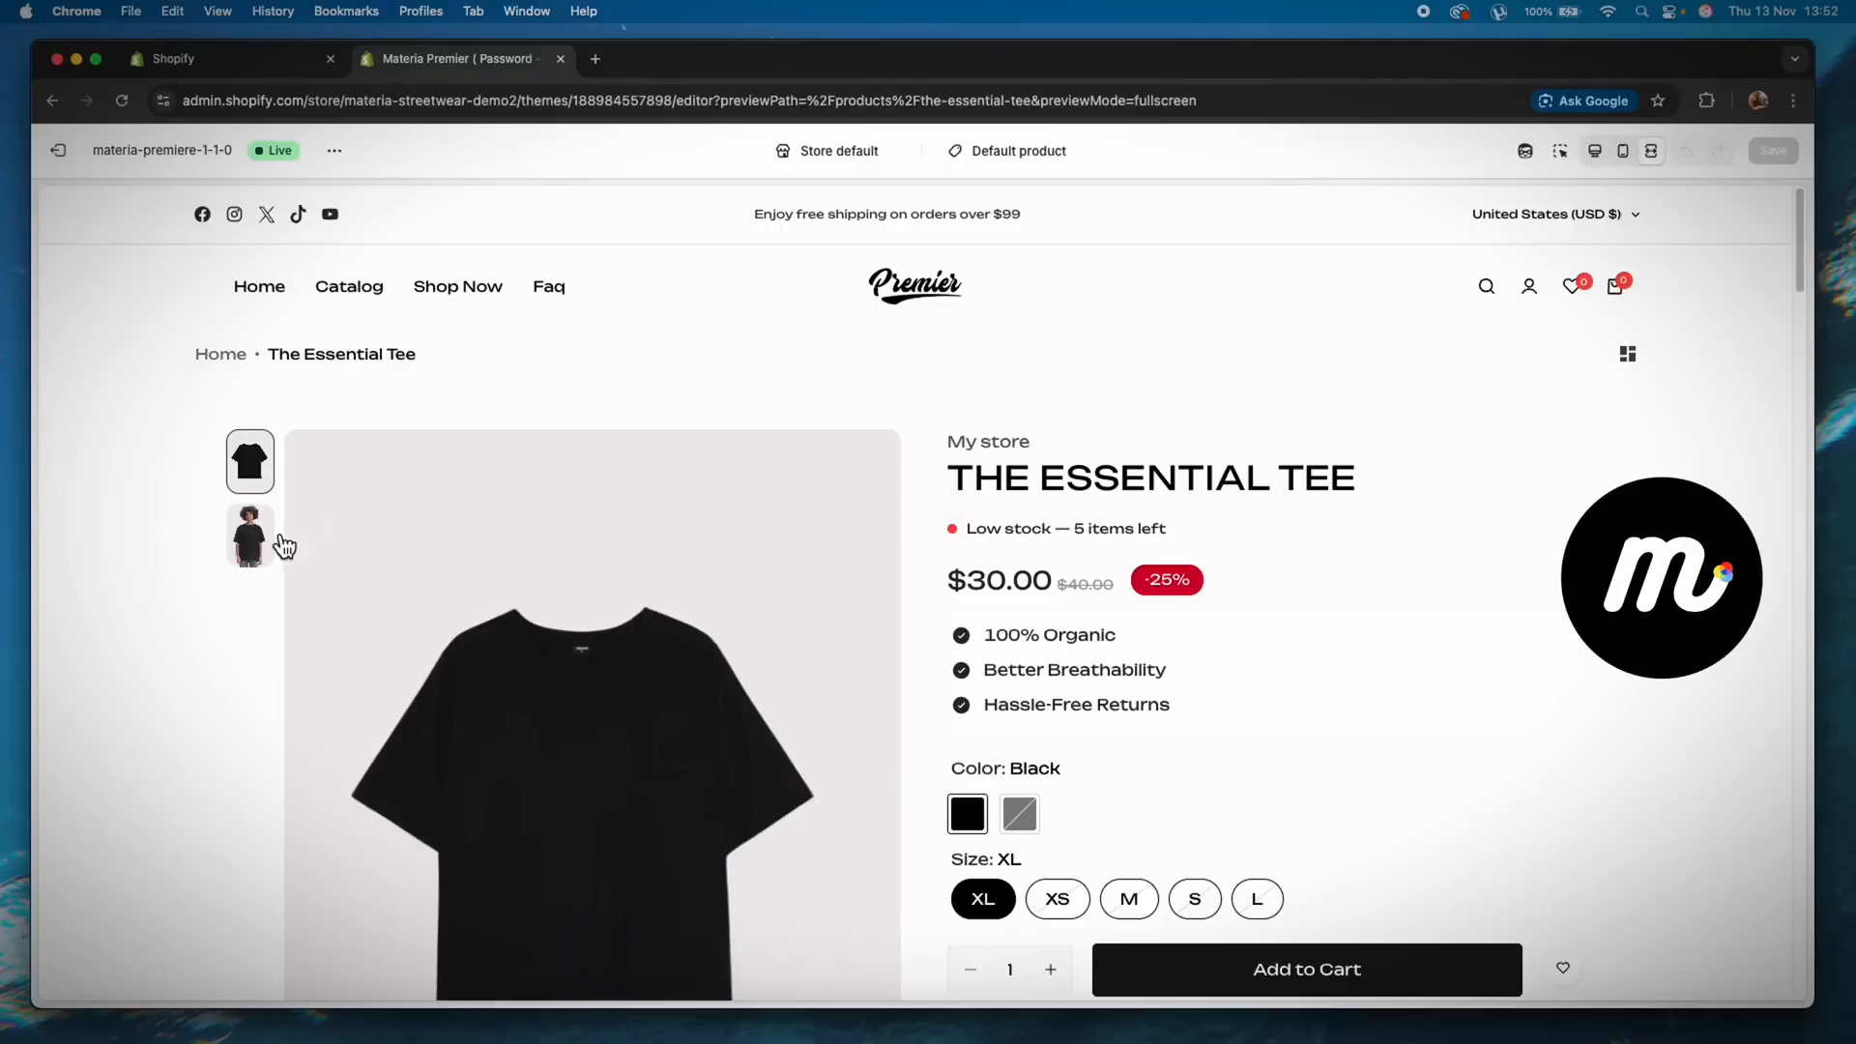
Review the demo product page of The Essential Tee, including its second image, content sections and recommended products
click(269, 533)
scroll(1005, 613, down, 3)
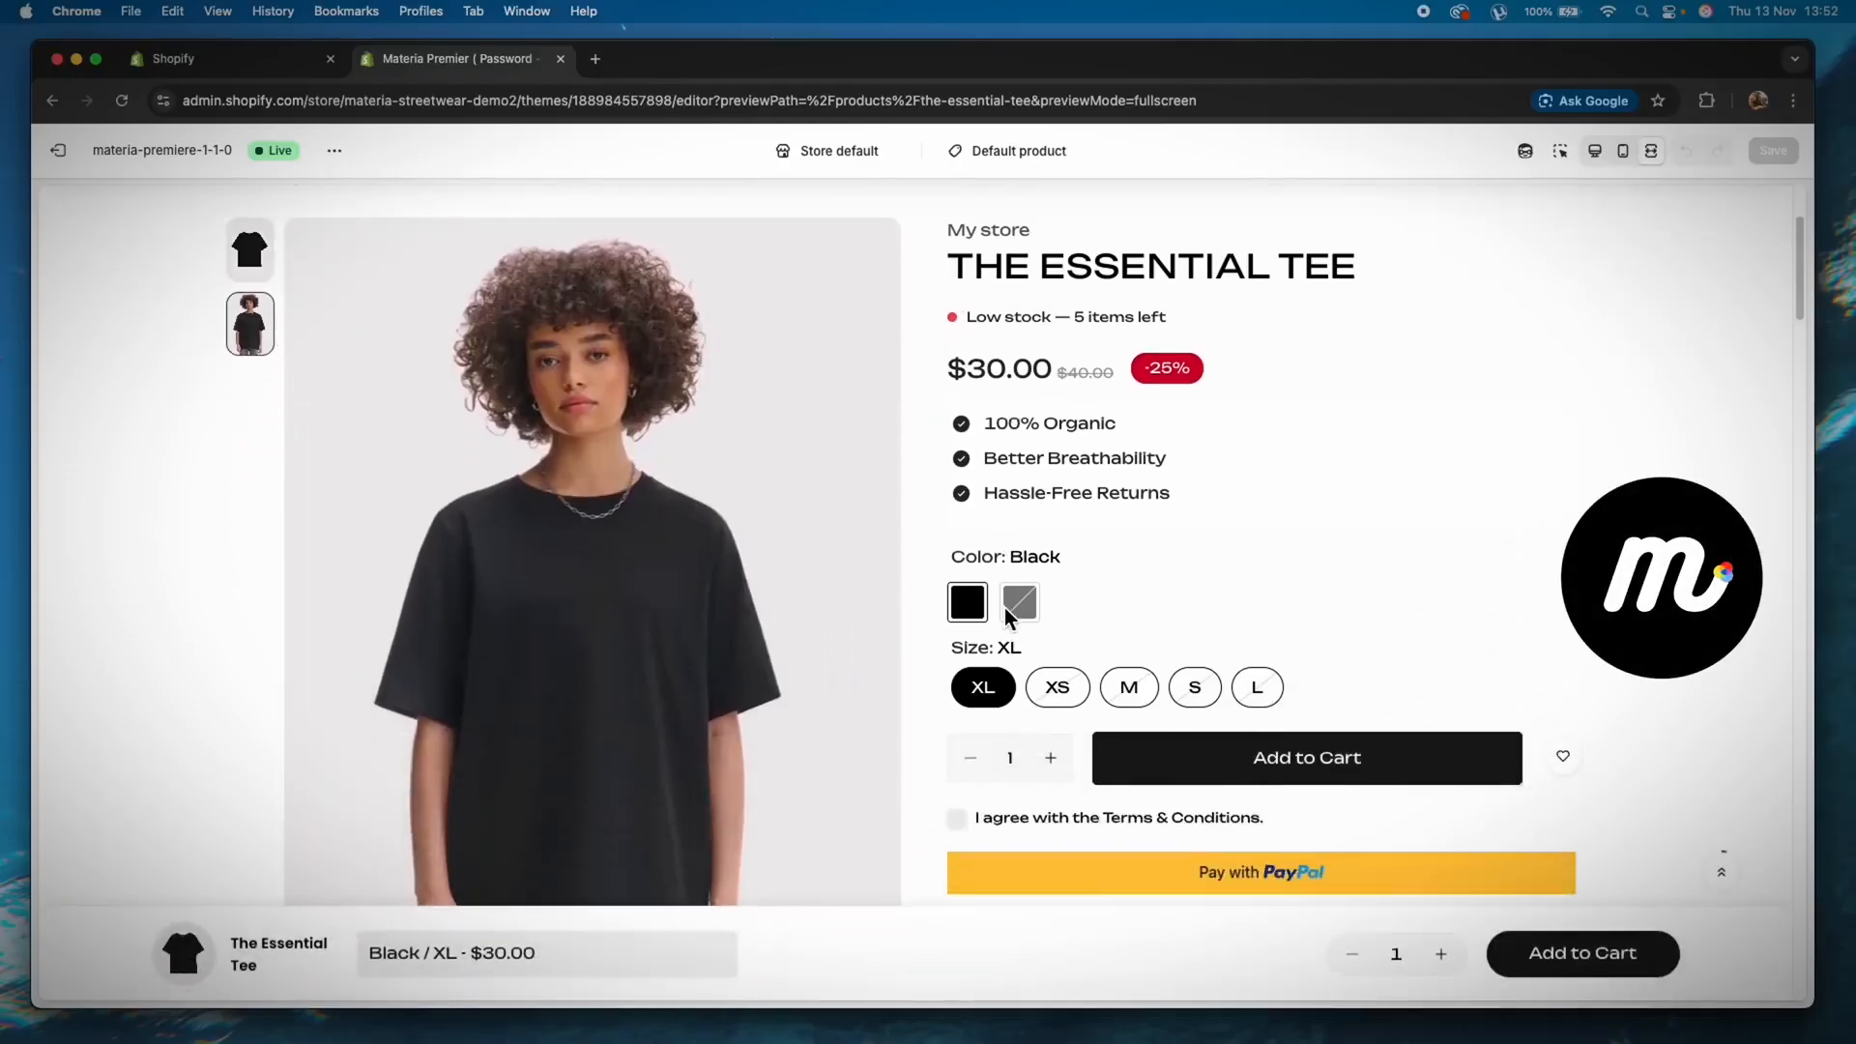
scroll(1005, 614, down, 15)
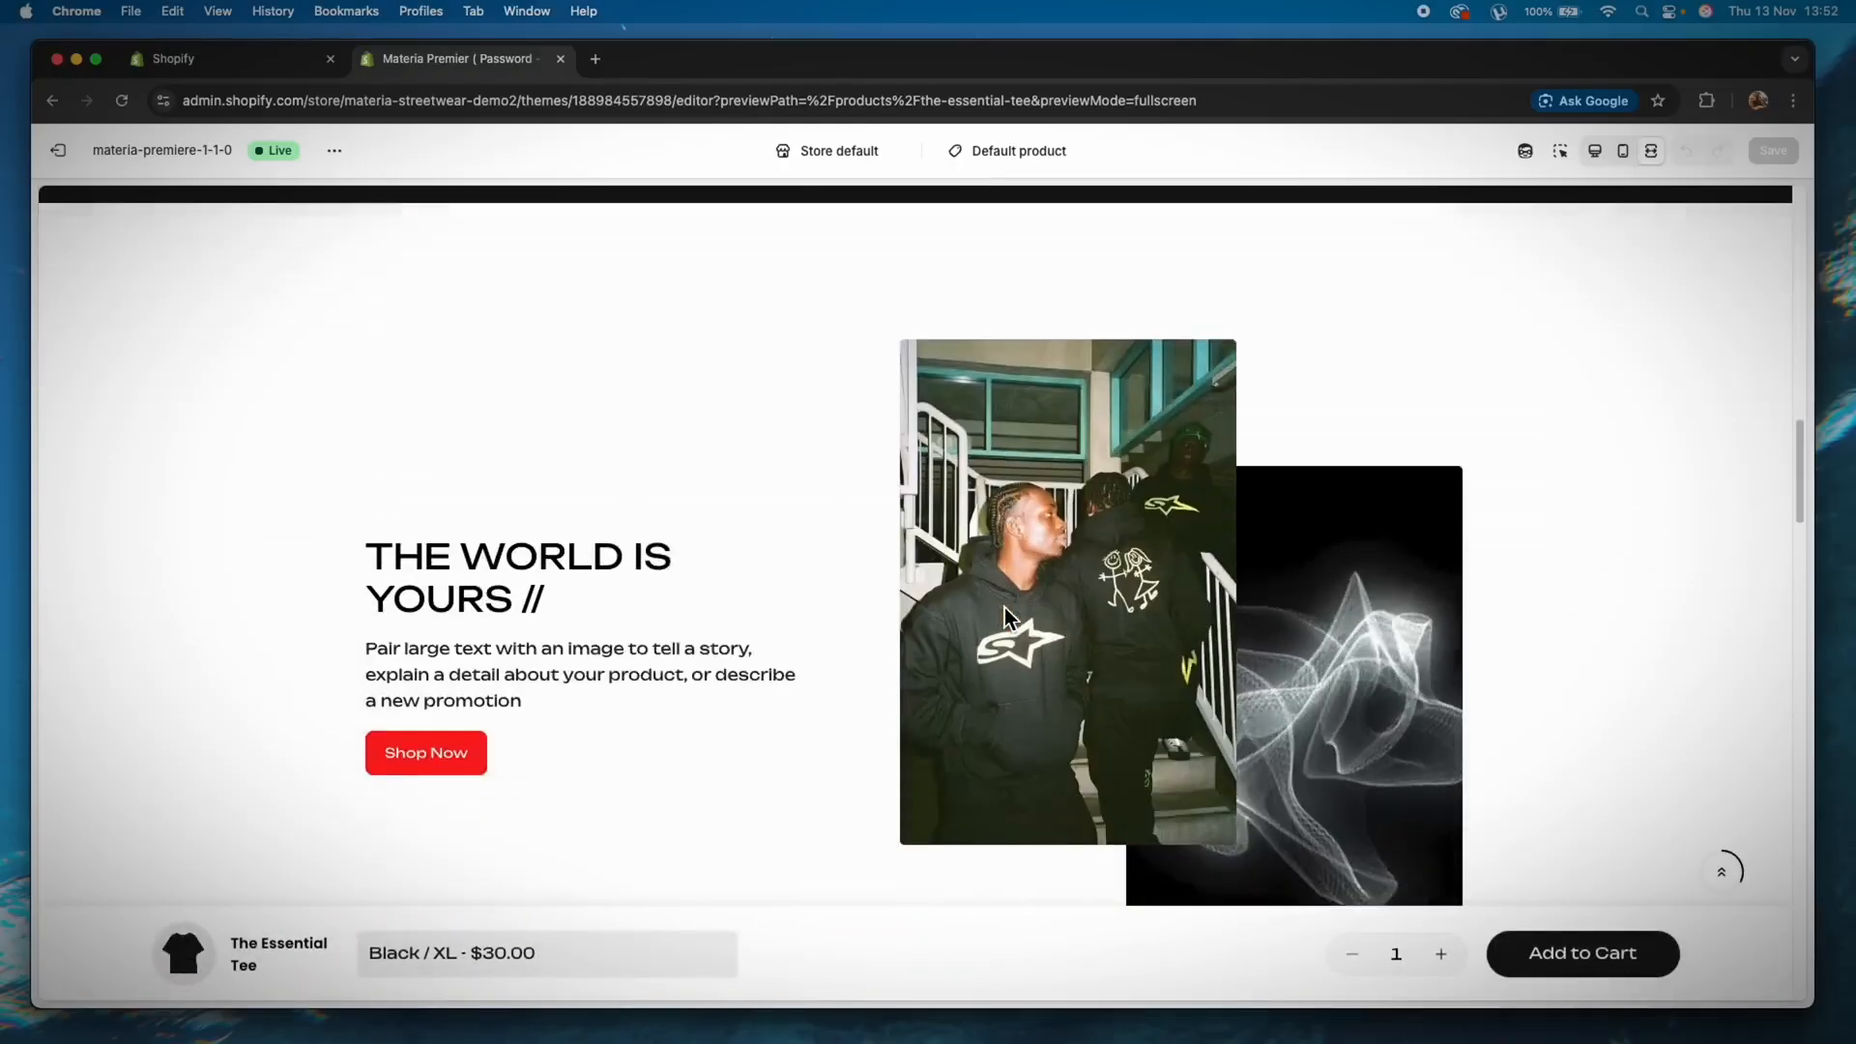
scroll(1005, 607, down, 20)
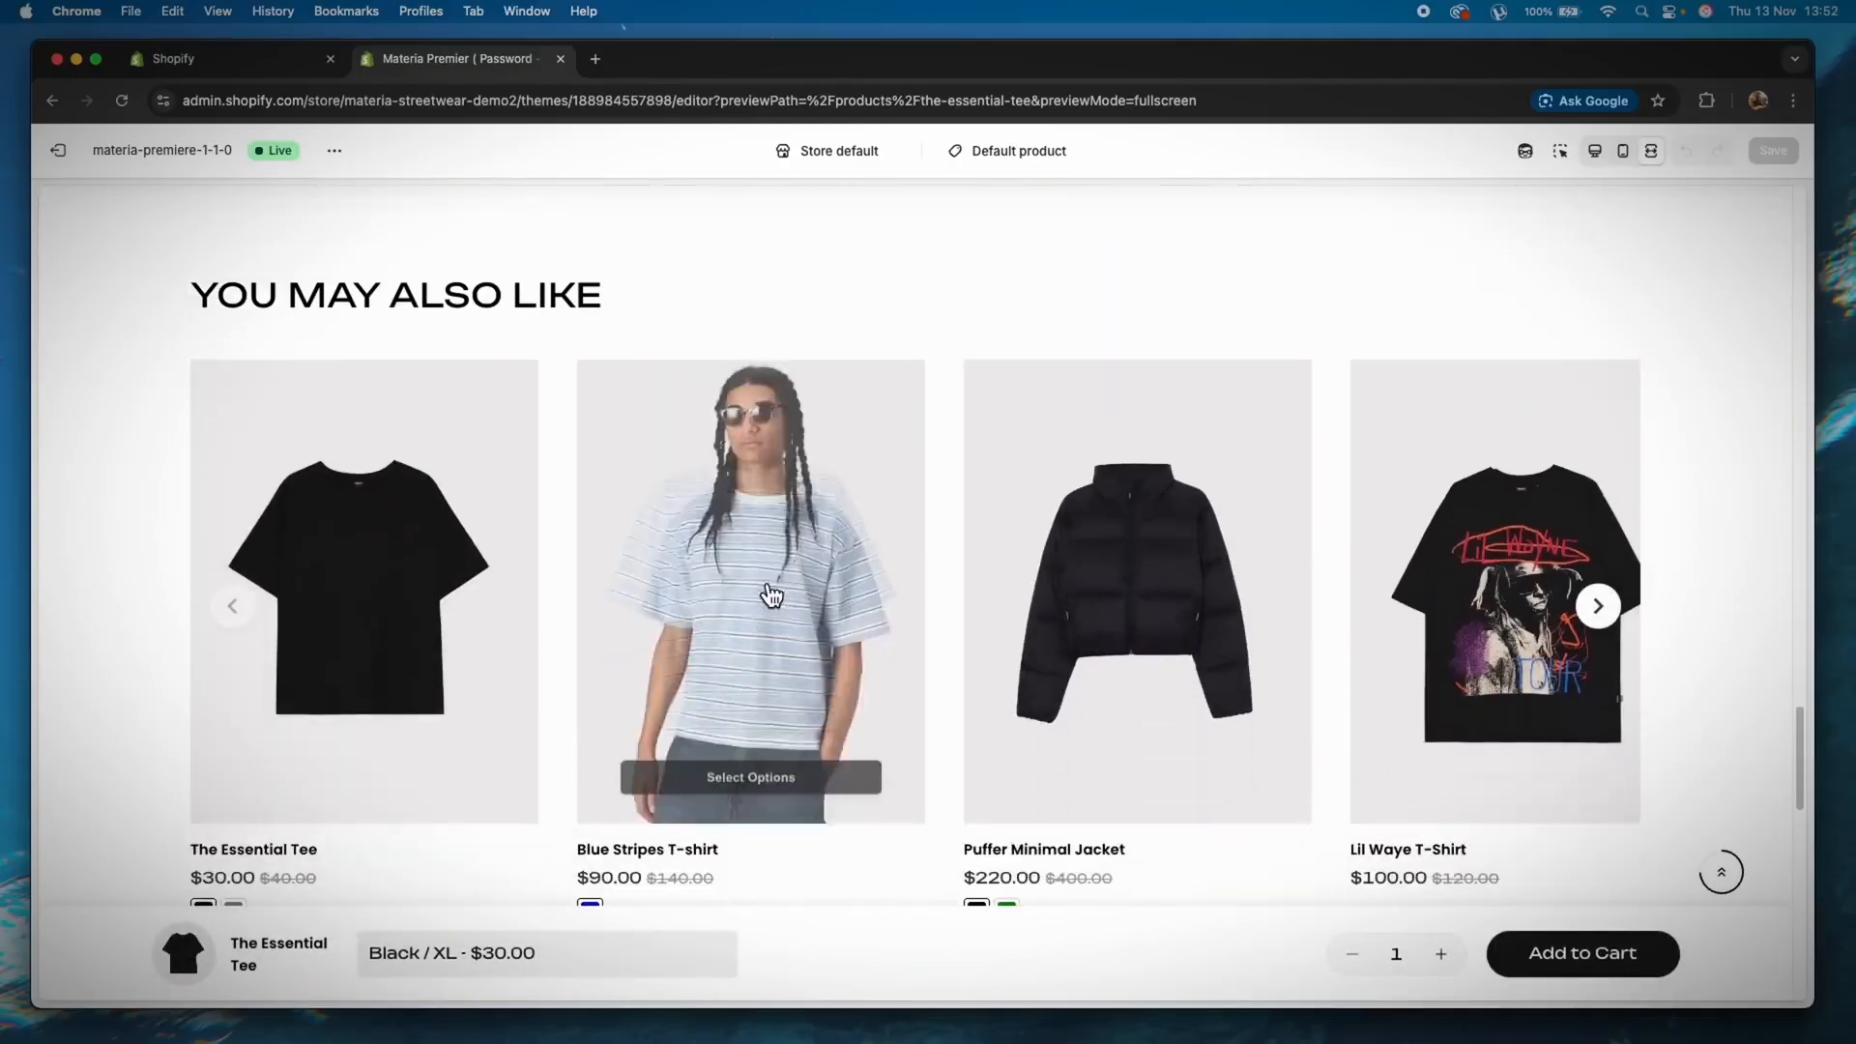
scroll(770, 593, down, 1)
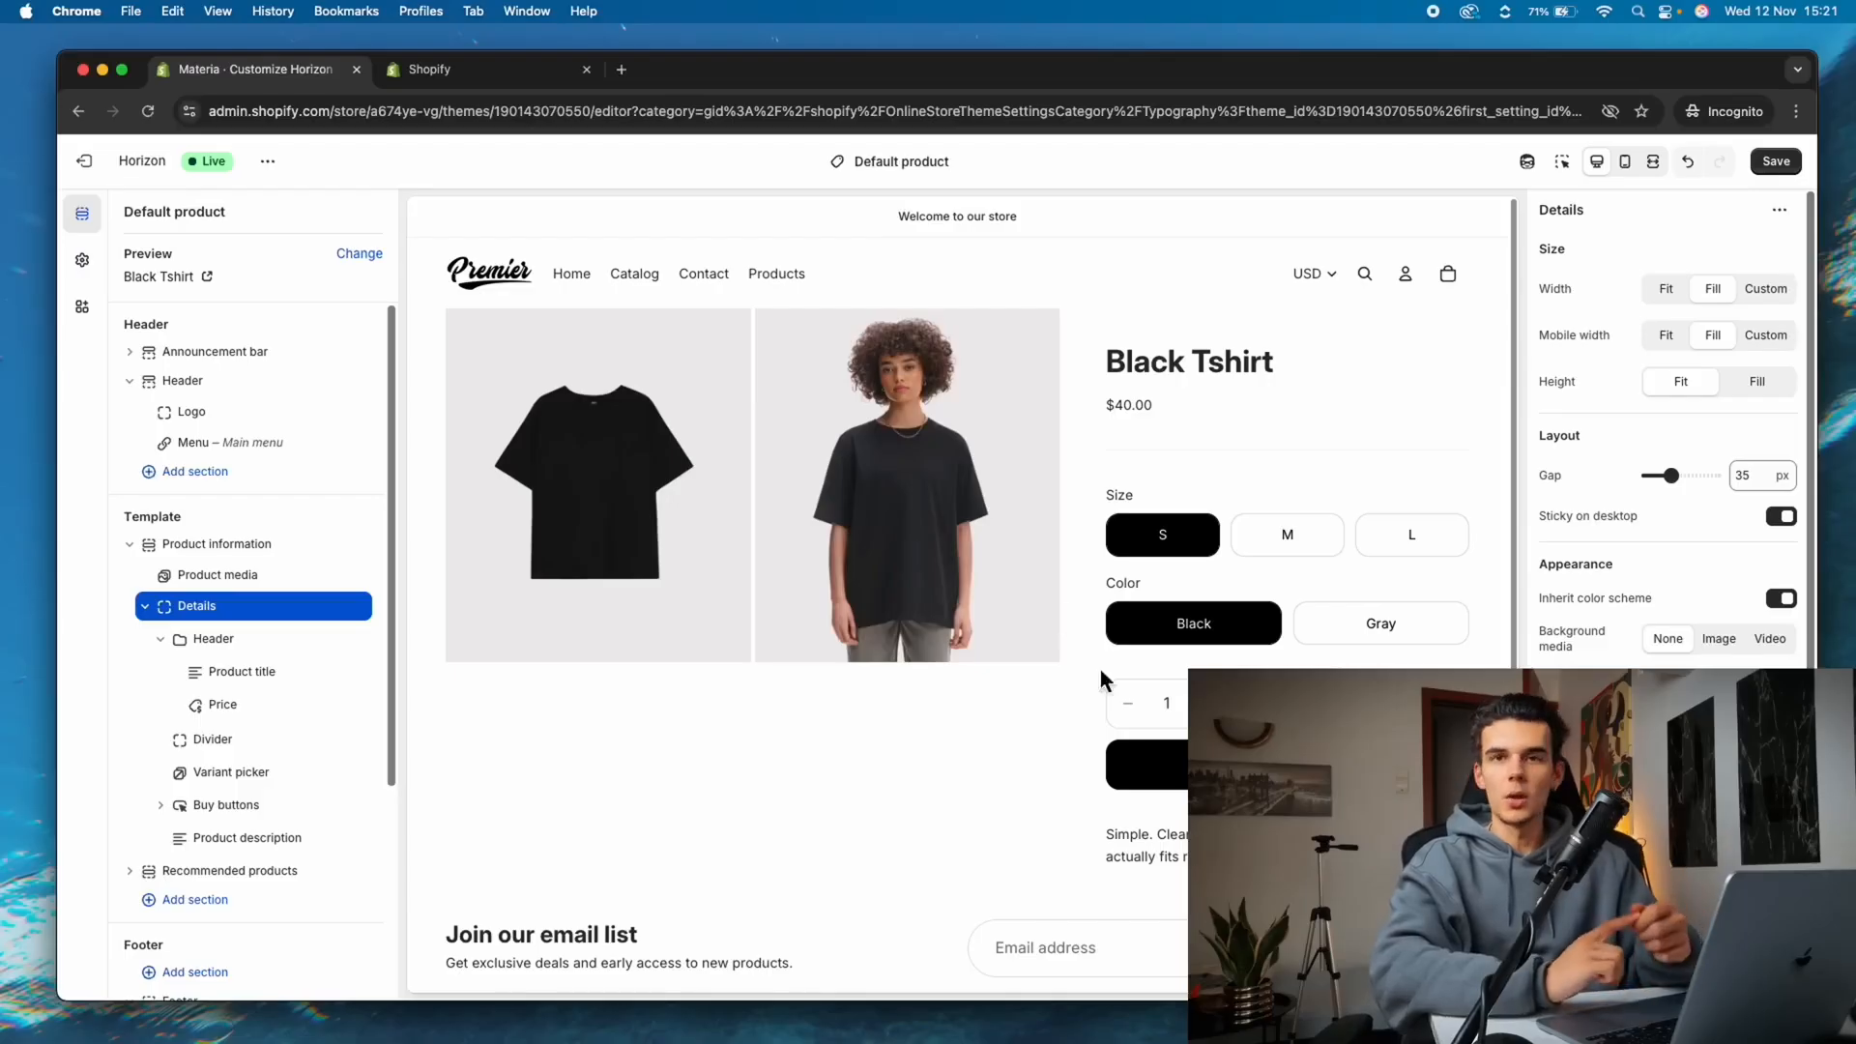
Save the product template changes and upload the materia-streetwear-premier-1-1-0 zip file to the theme library
click(1772, 166)
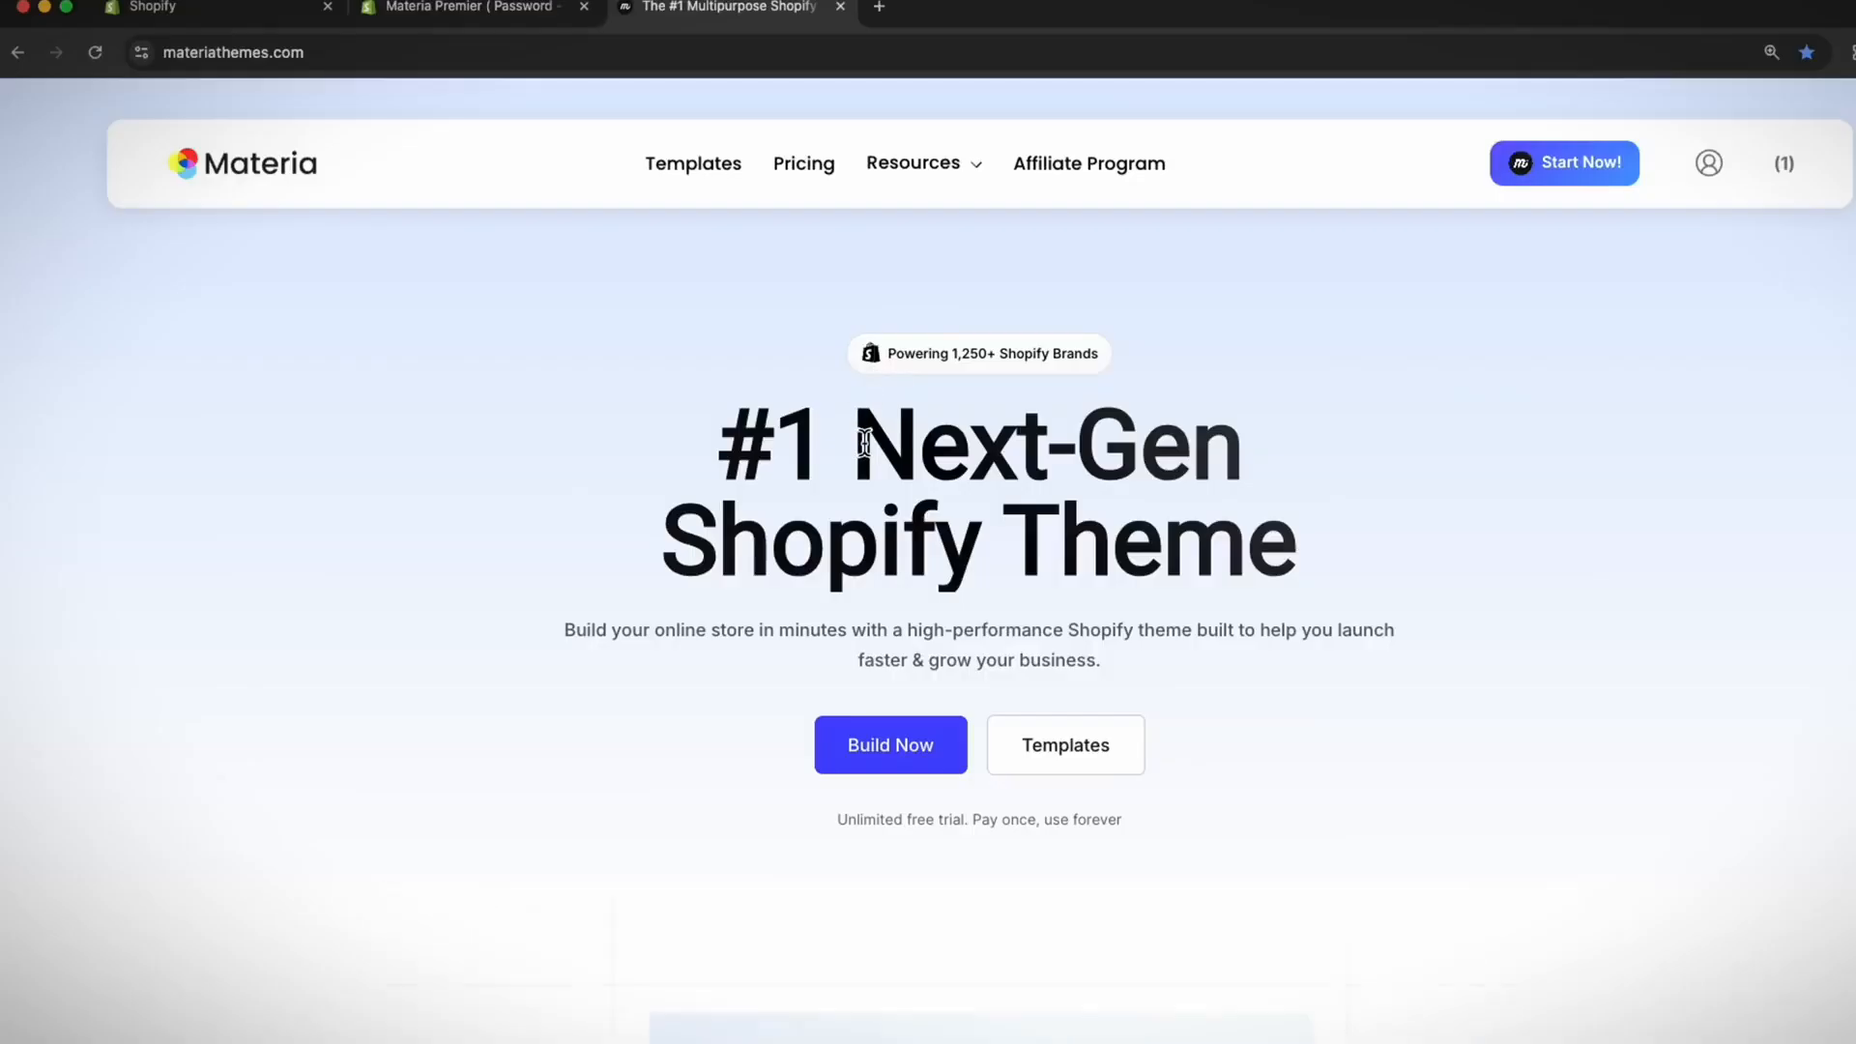
scroll(861, 440, down, 5)
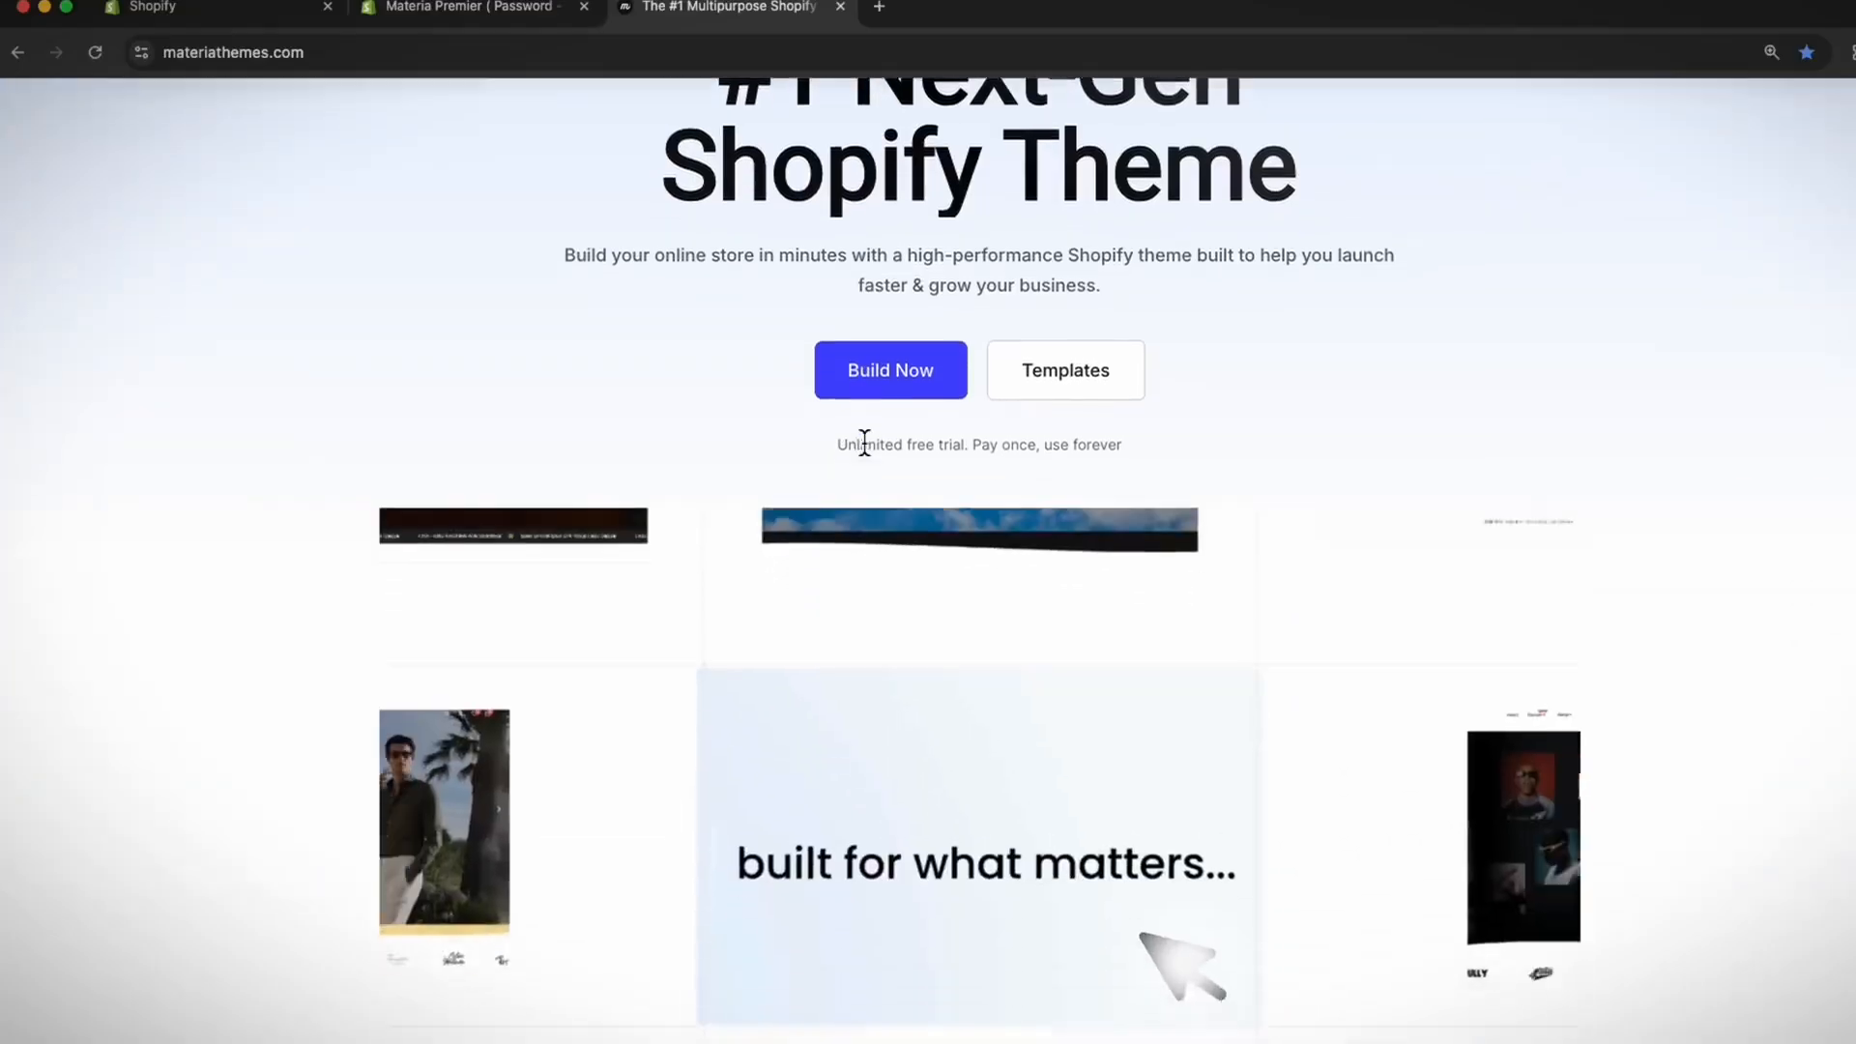
scroll(864, 441, down, 2)
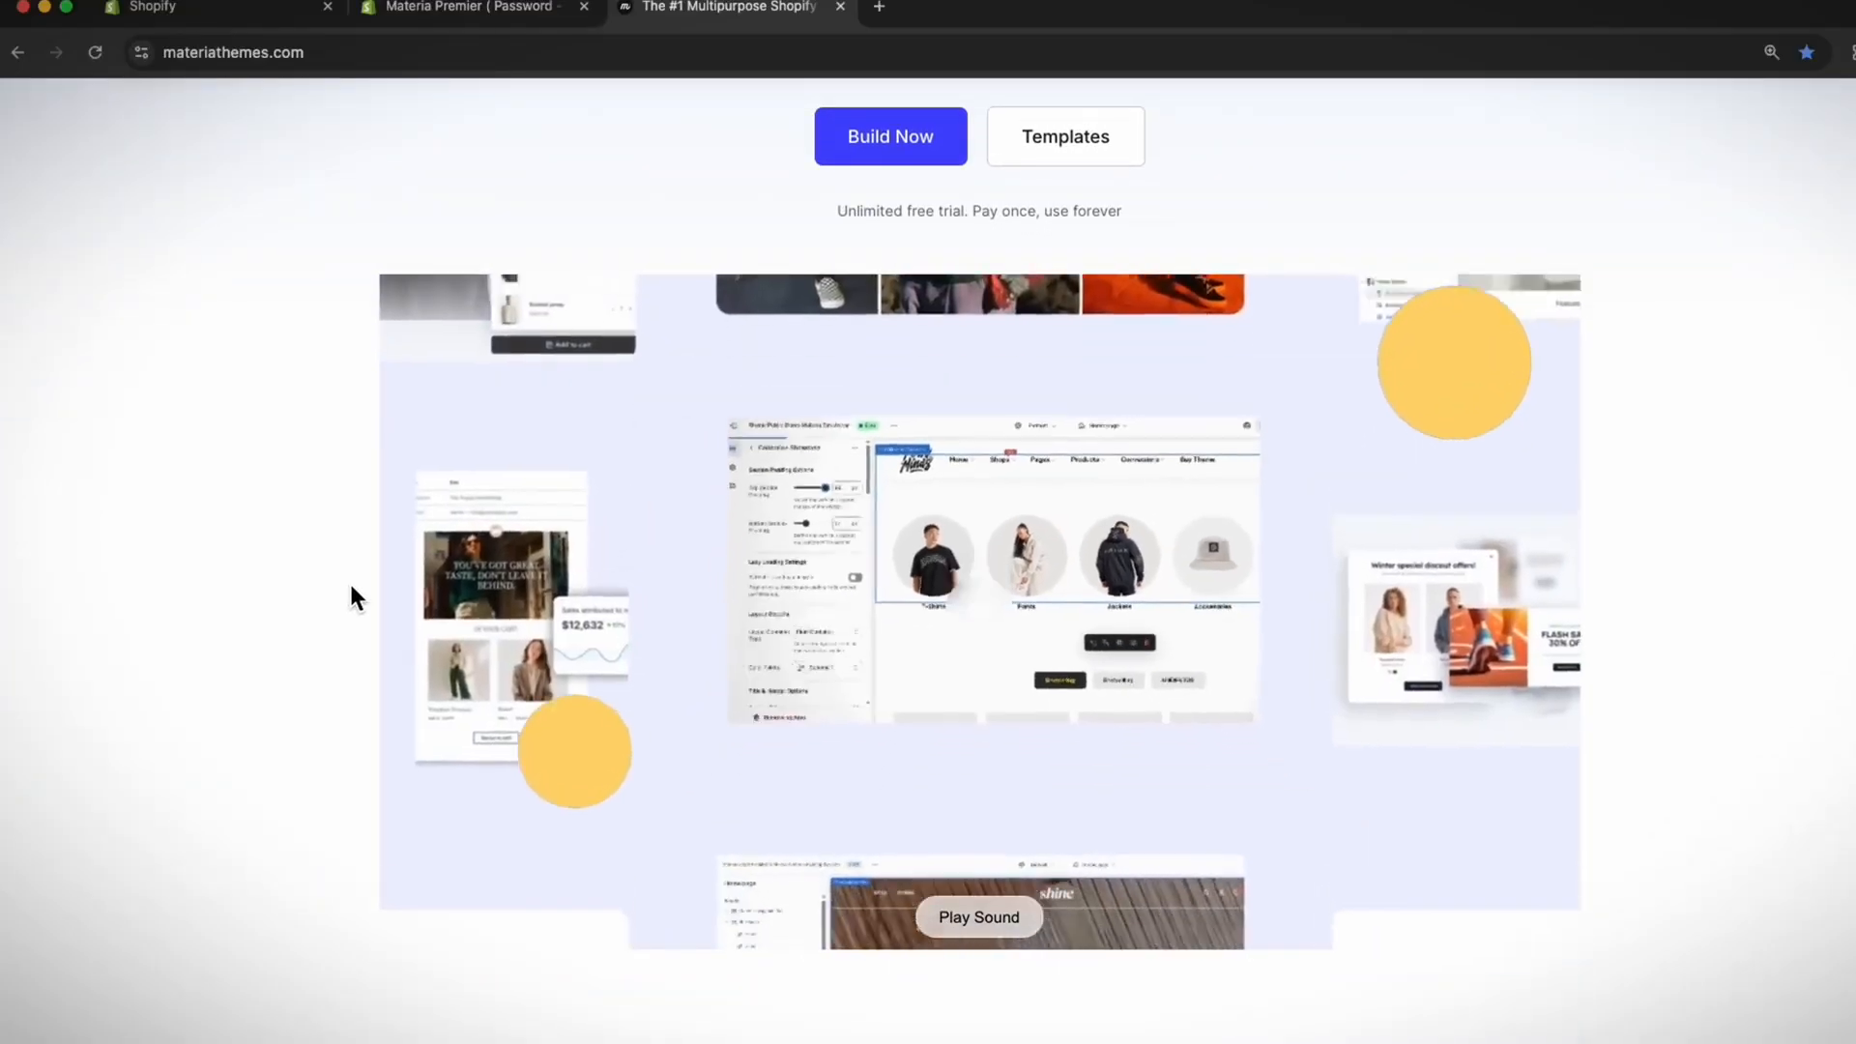
double_click(729, 449)
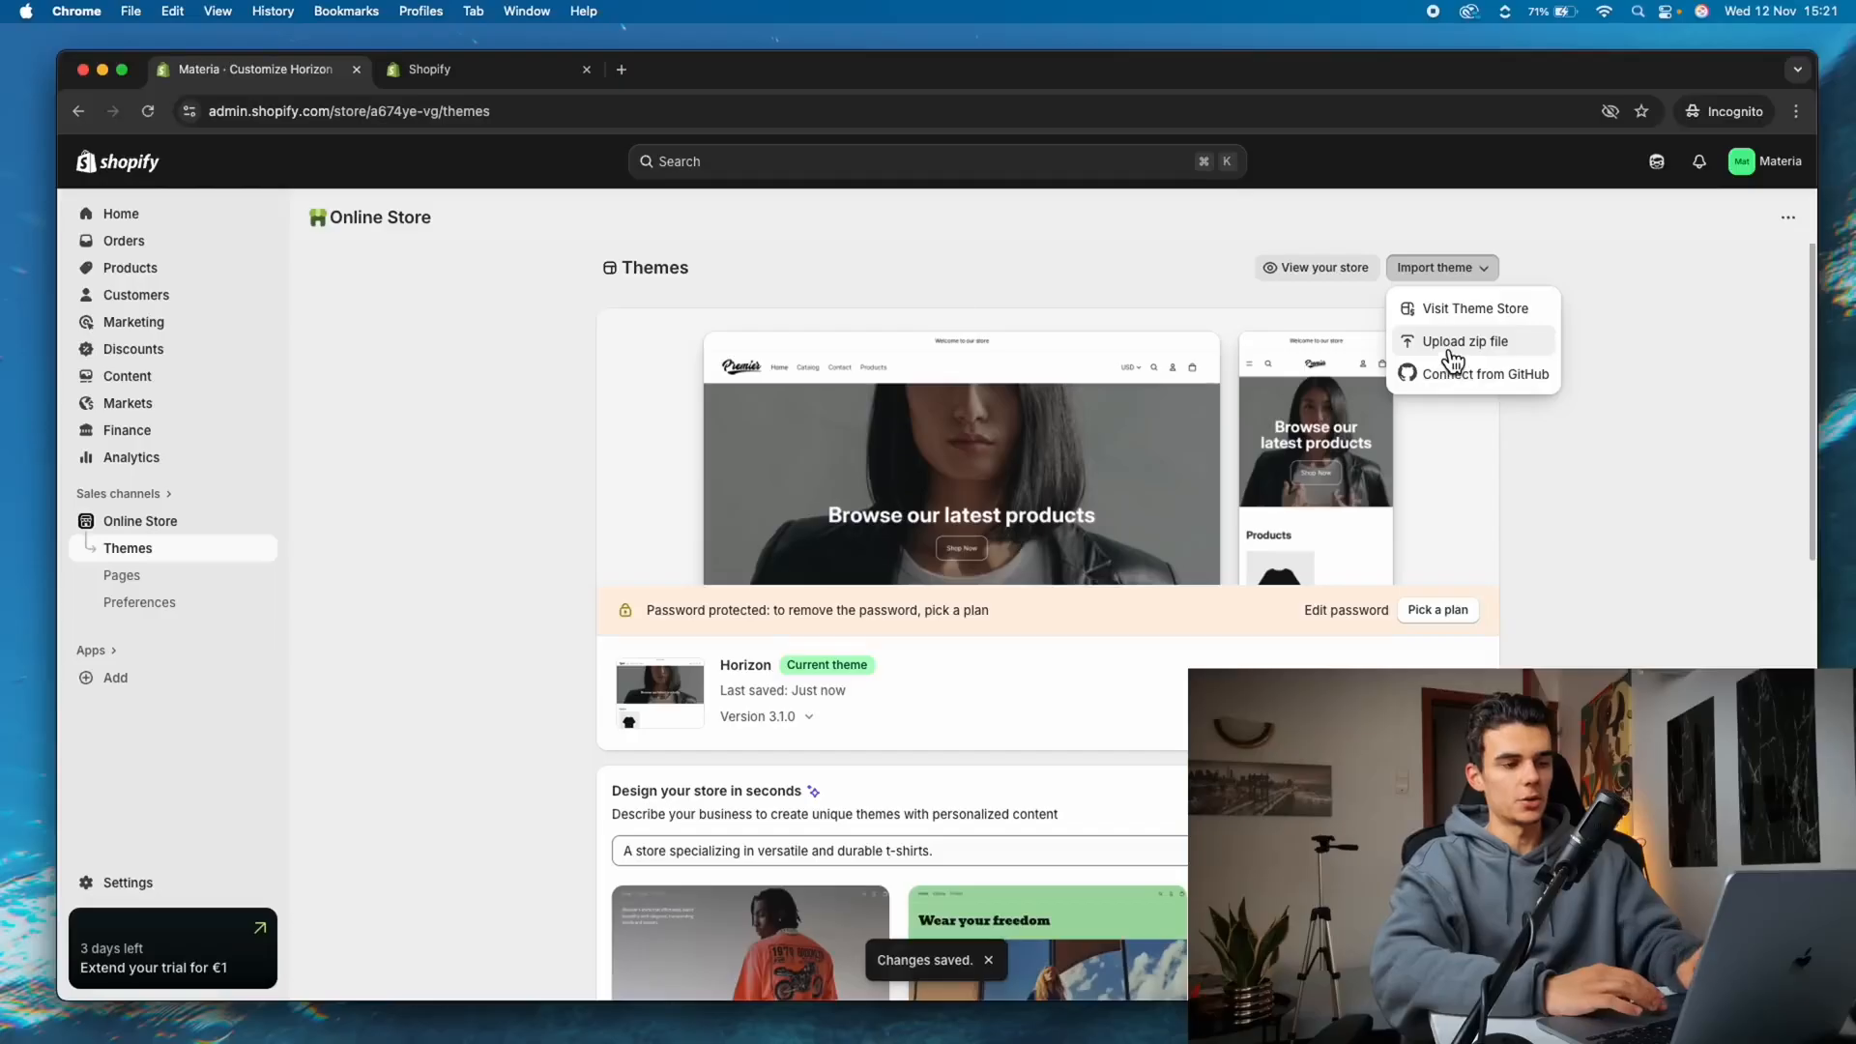
click(1453, 346)
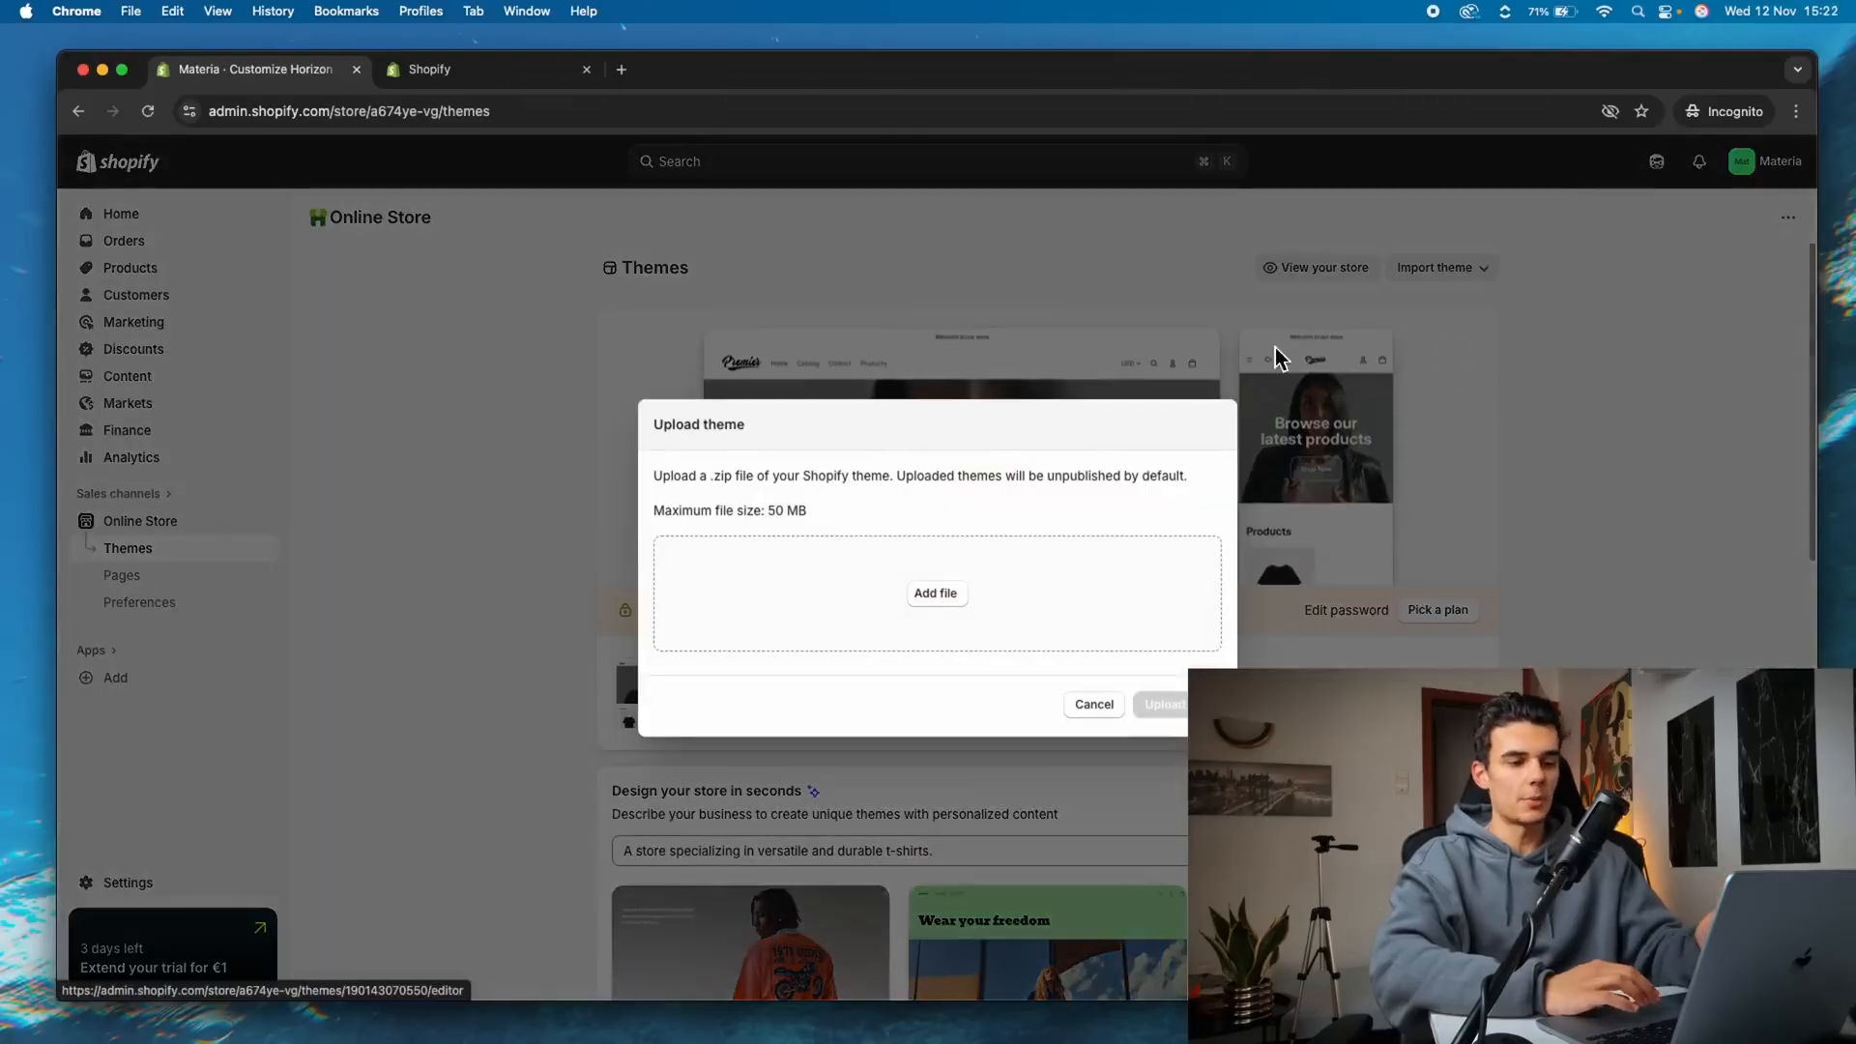
click(1051, 570)
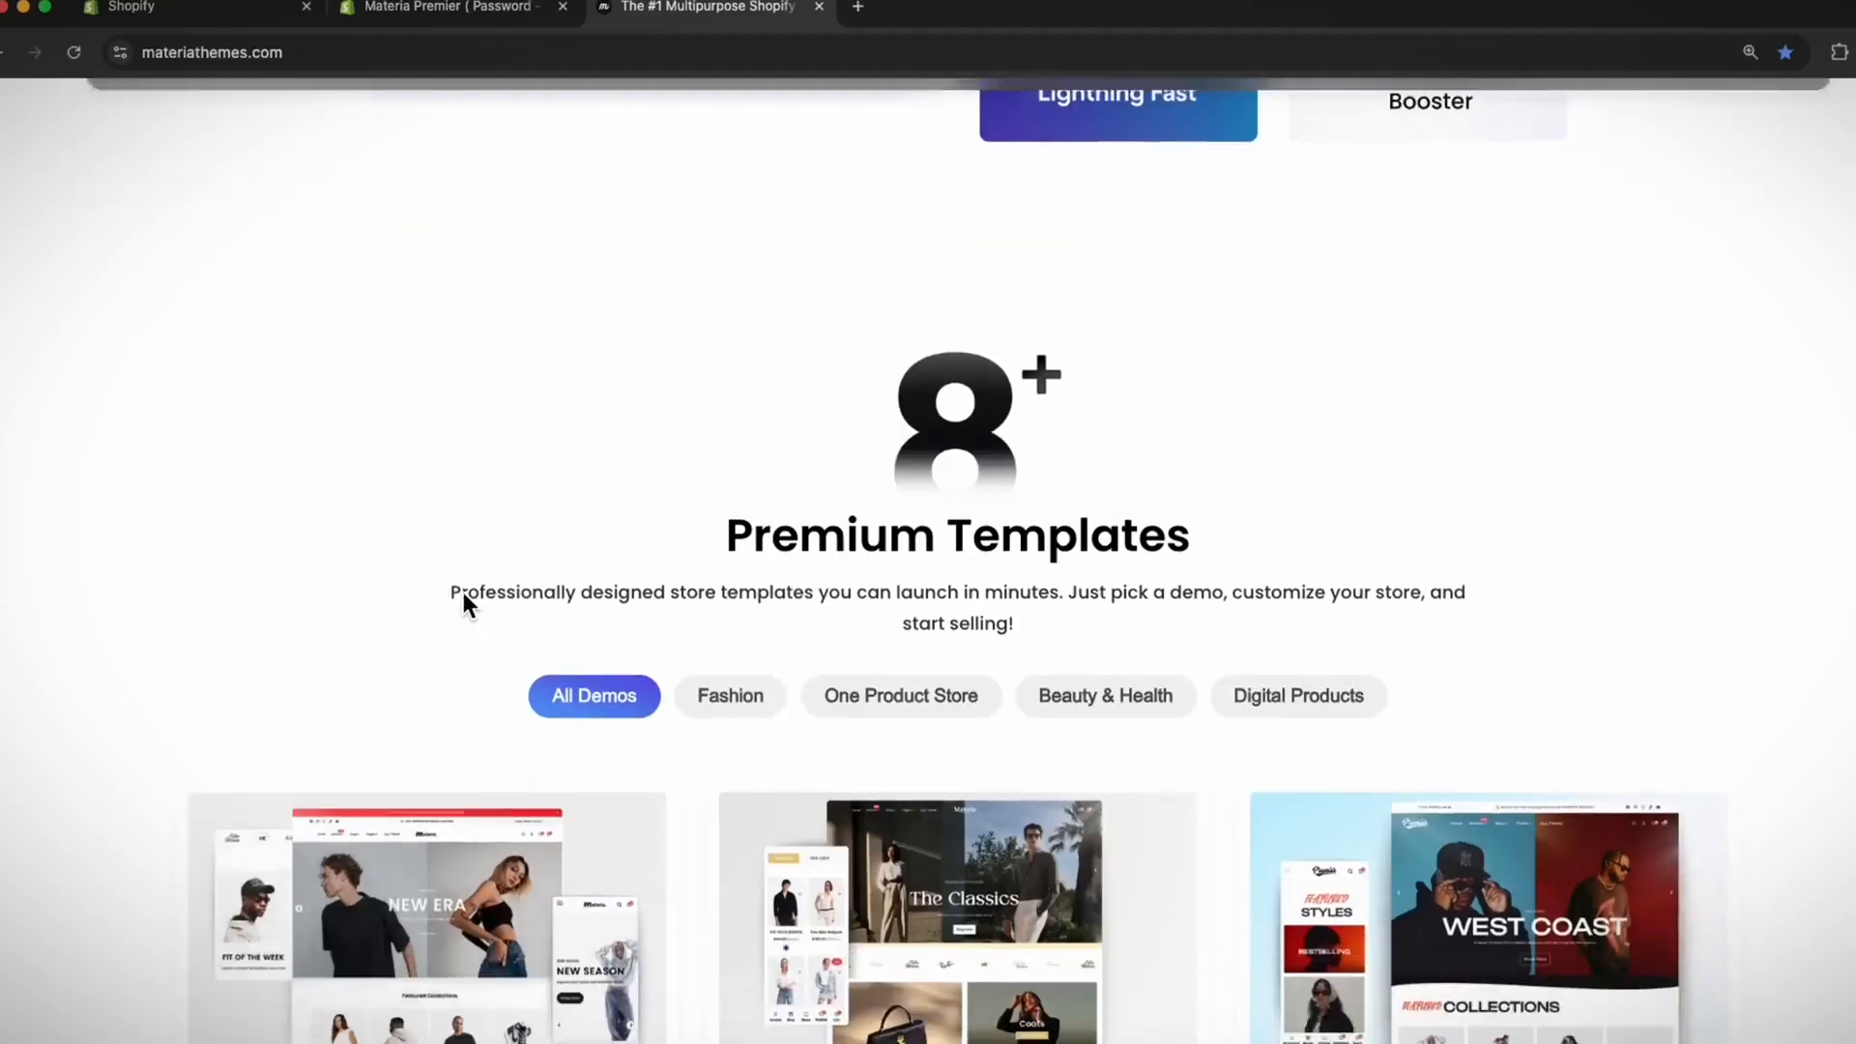
Browse the Premium Templates on the Materia website, examining the fashion, streetwear and e-book demos
scroll(464, 600, down, 5)
scroll(261, 547, up, 5)
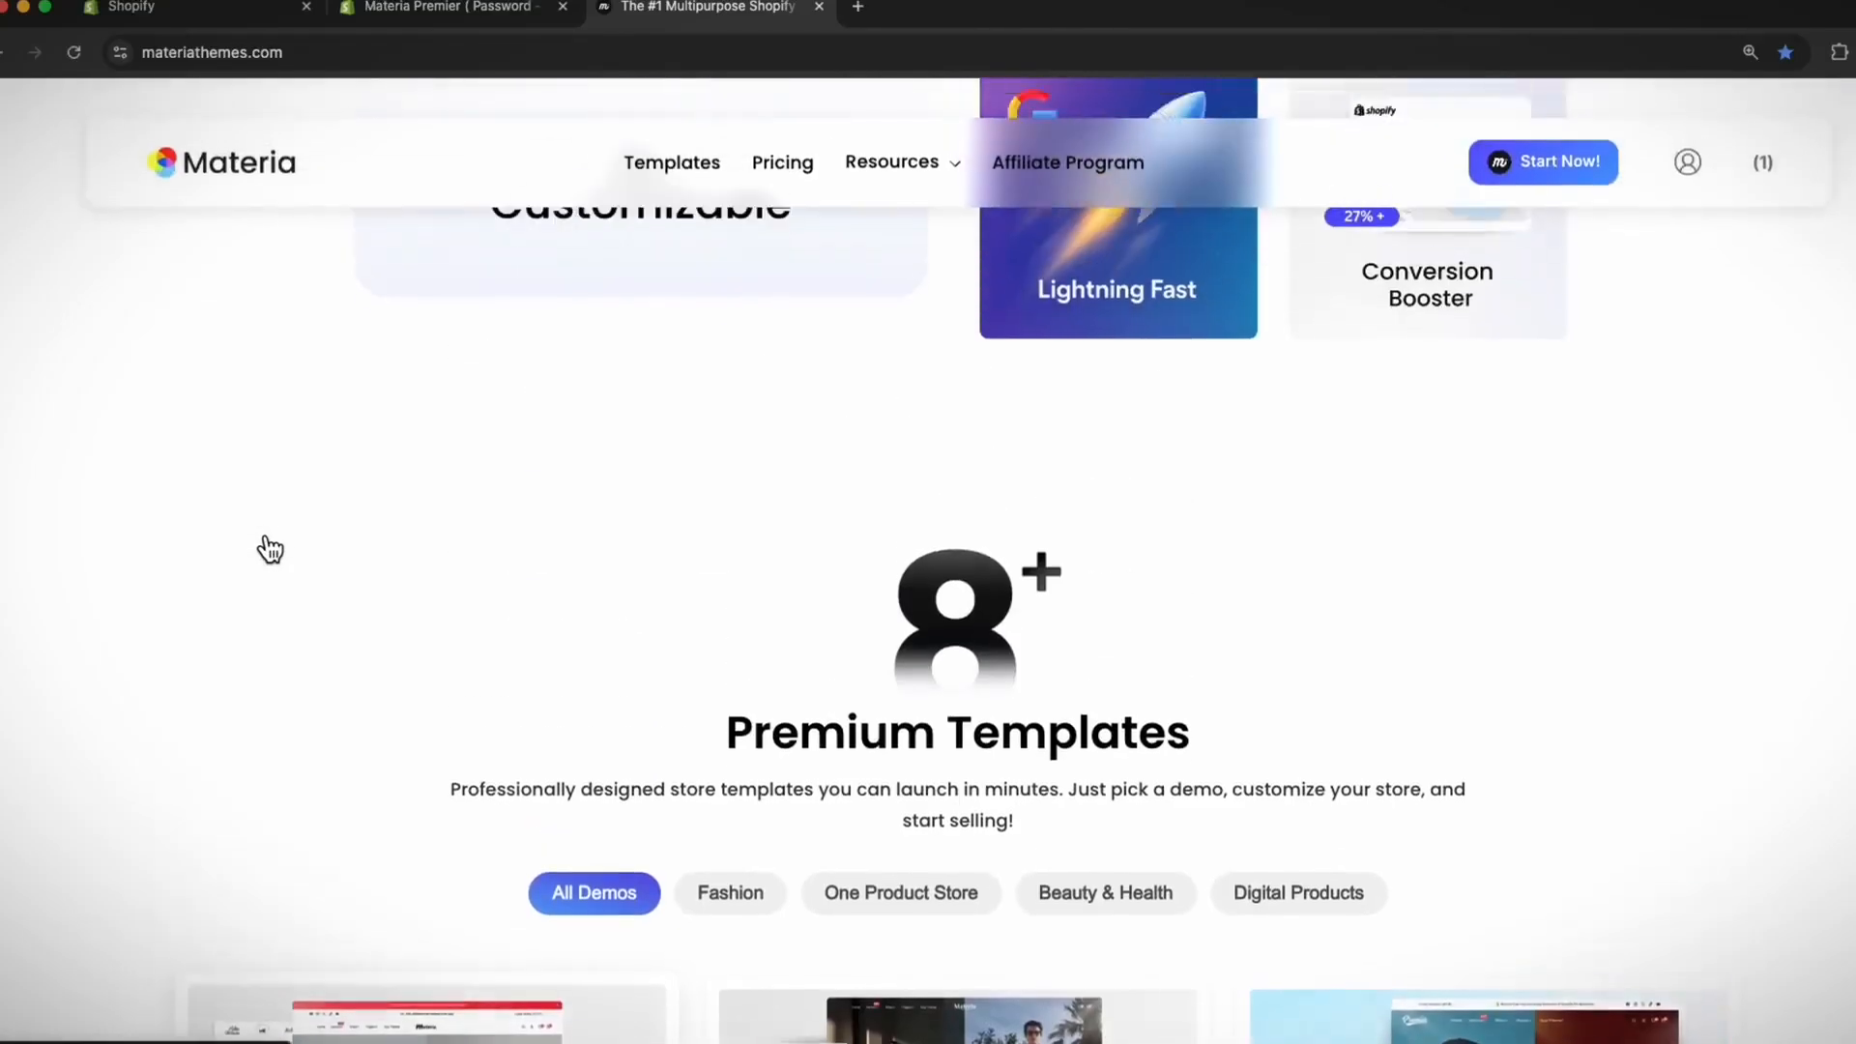
scroll(261, 544, down, 5)
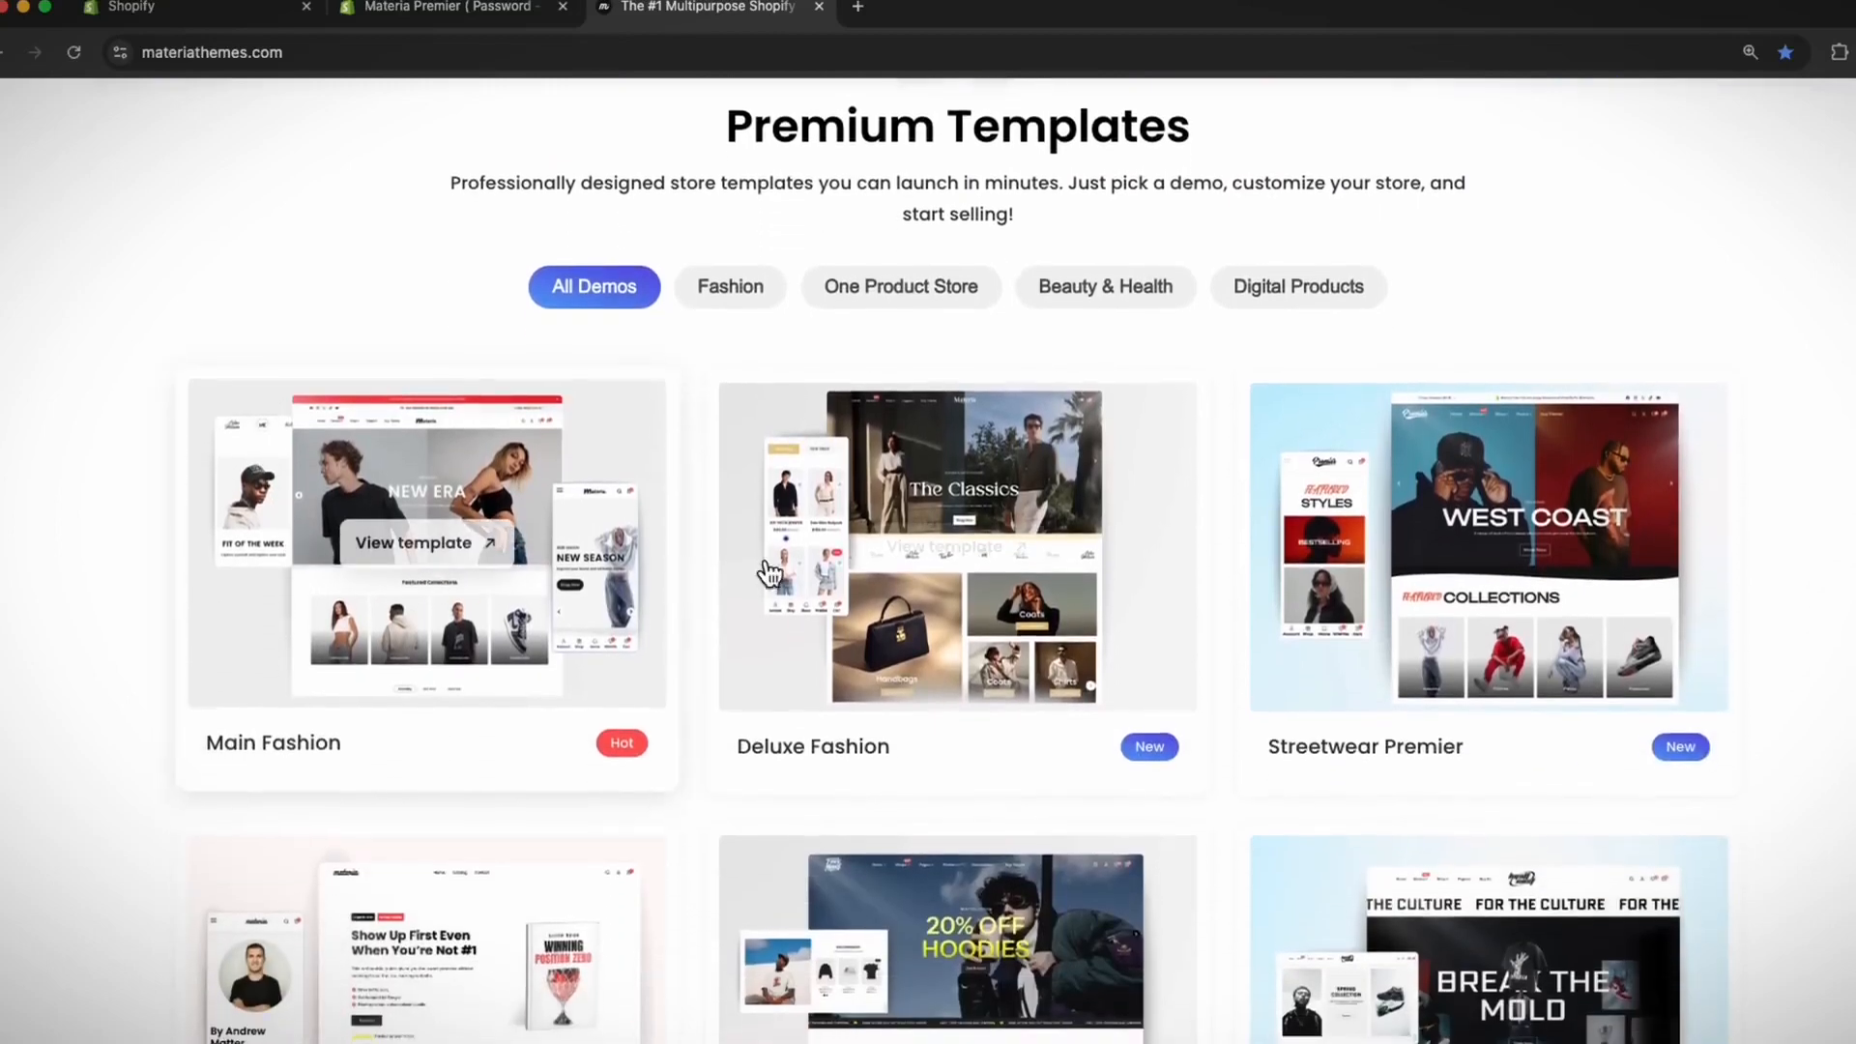
scroll(1484, 702, down, 3)
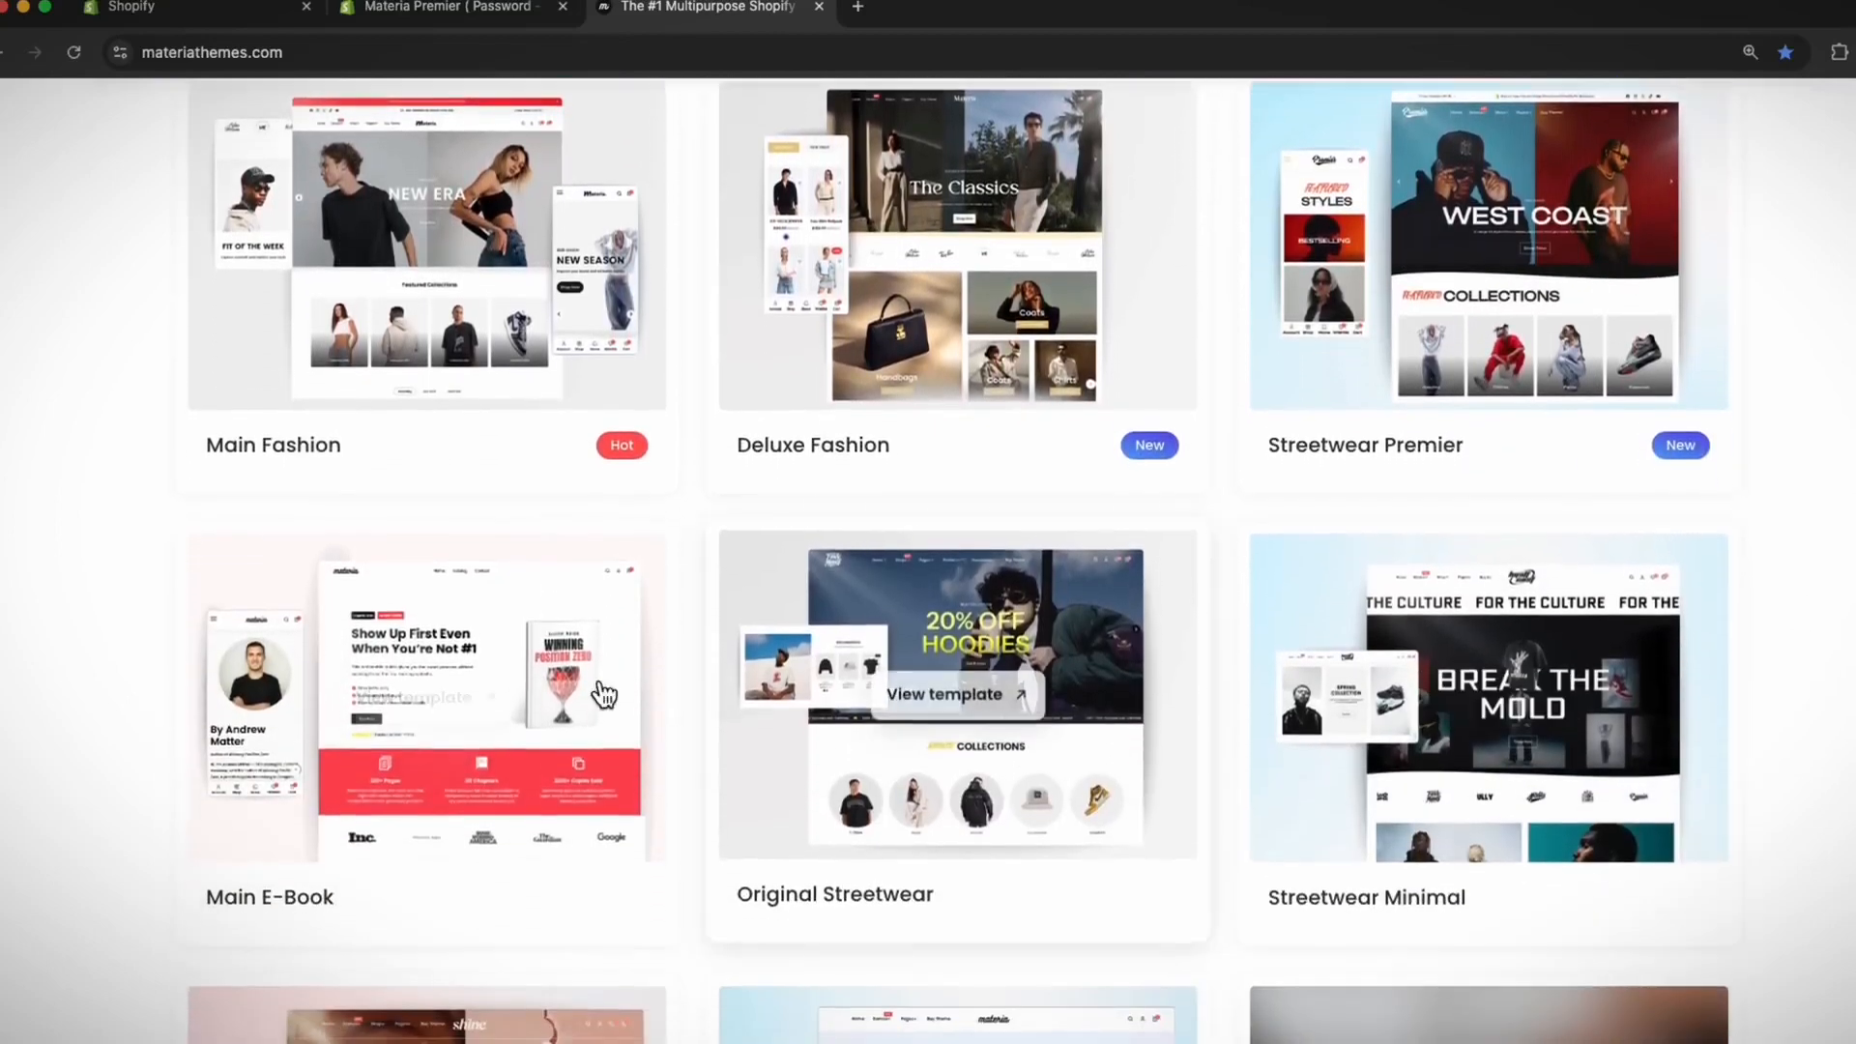
scroll(464, 735, up, 2)
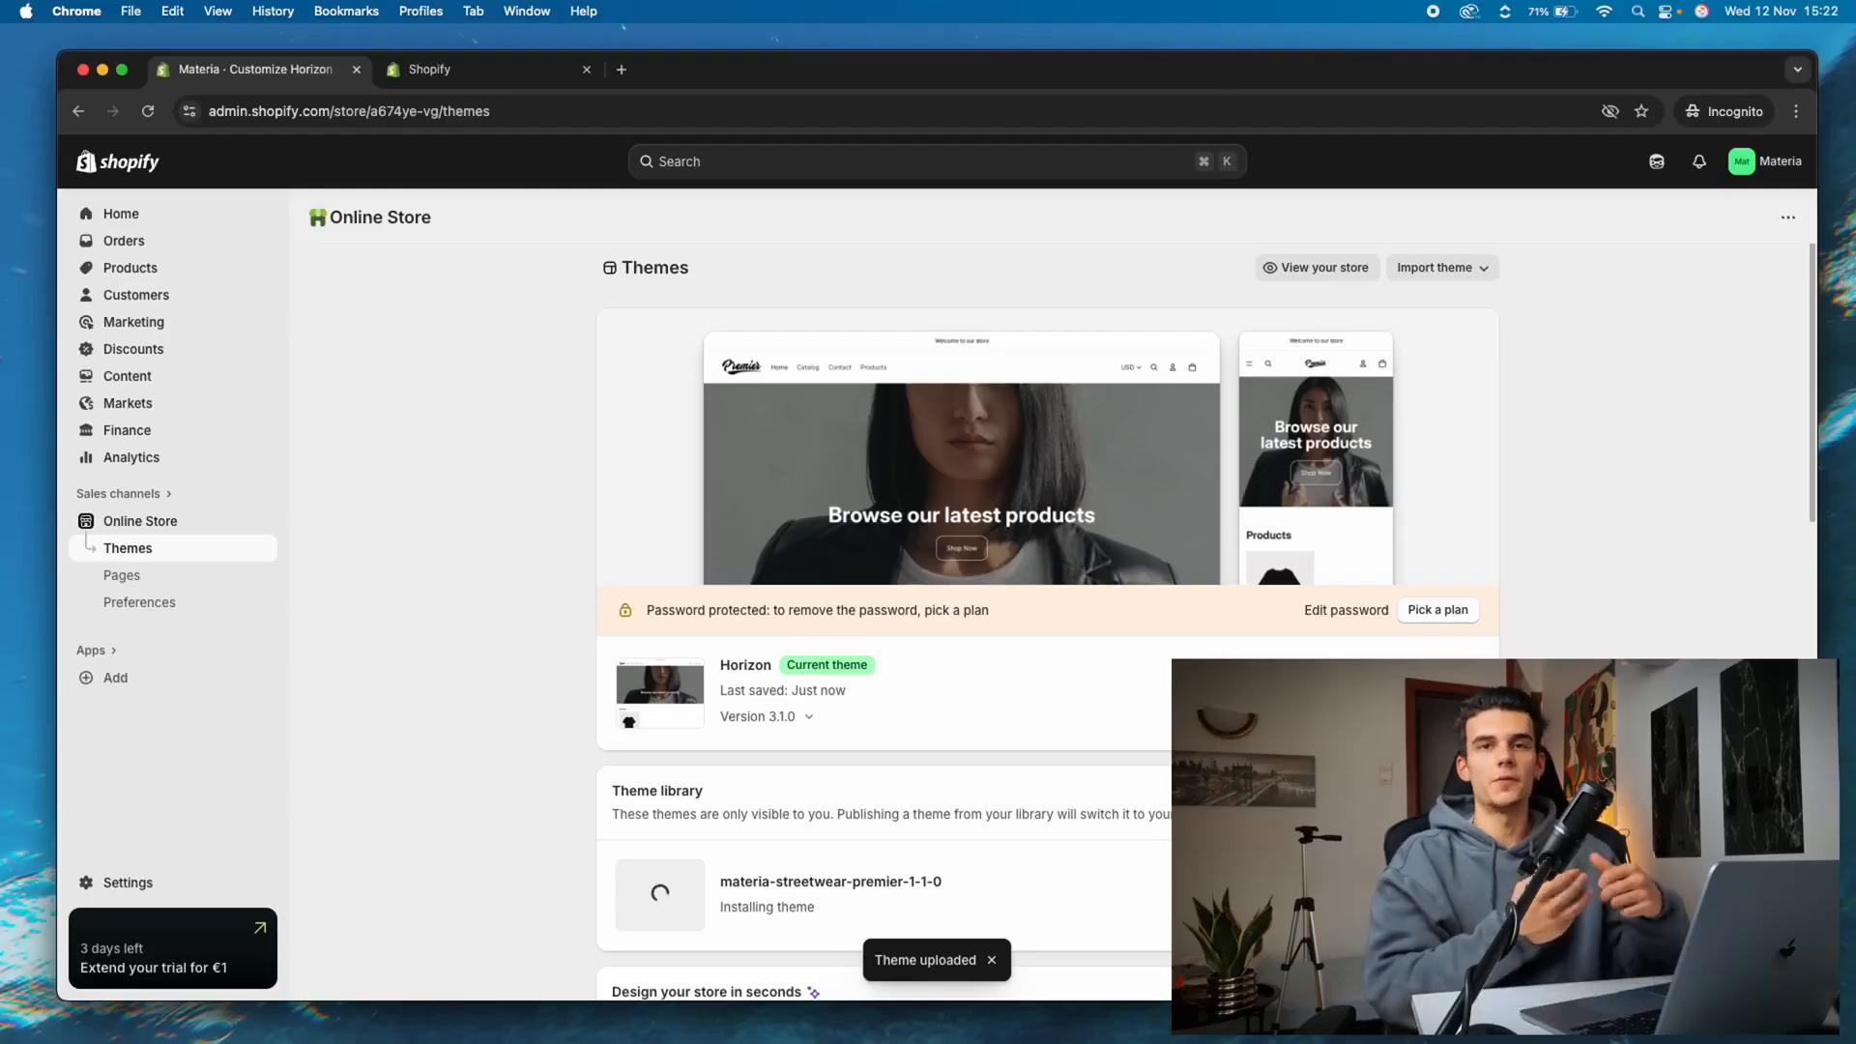
scroll(1048, 619, down, 1)
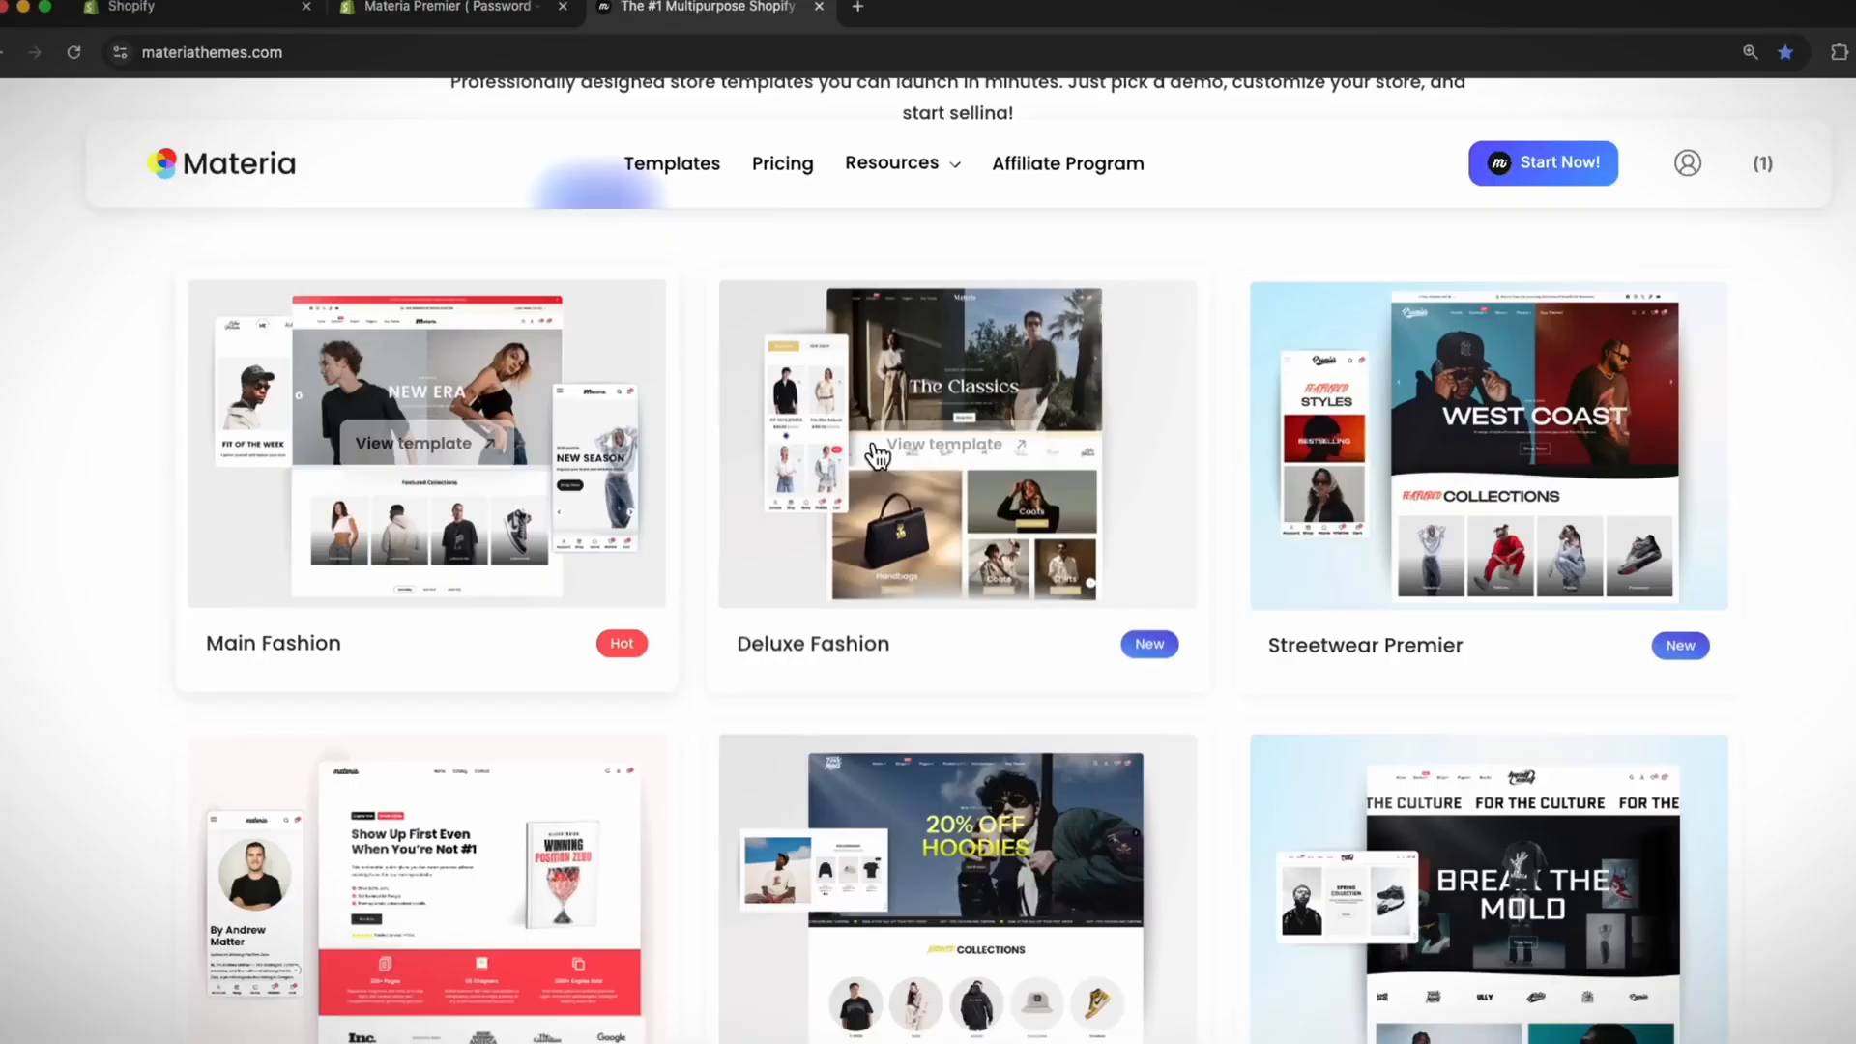
scroll(1263, 505, up, 3)
scroll(1592, 560, up, 5)
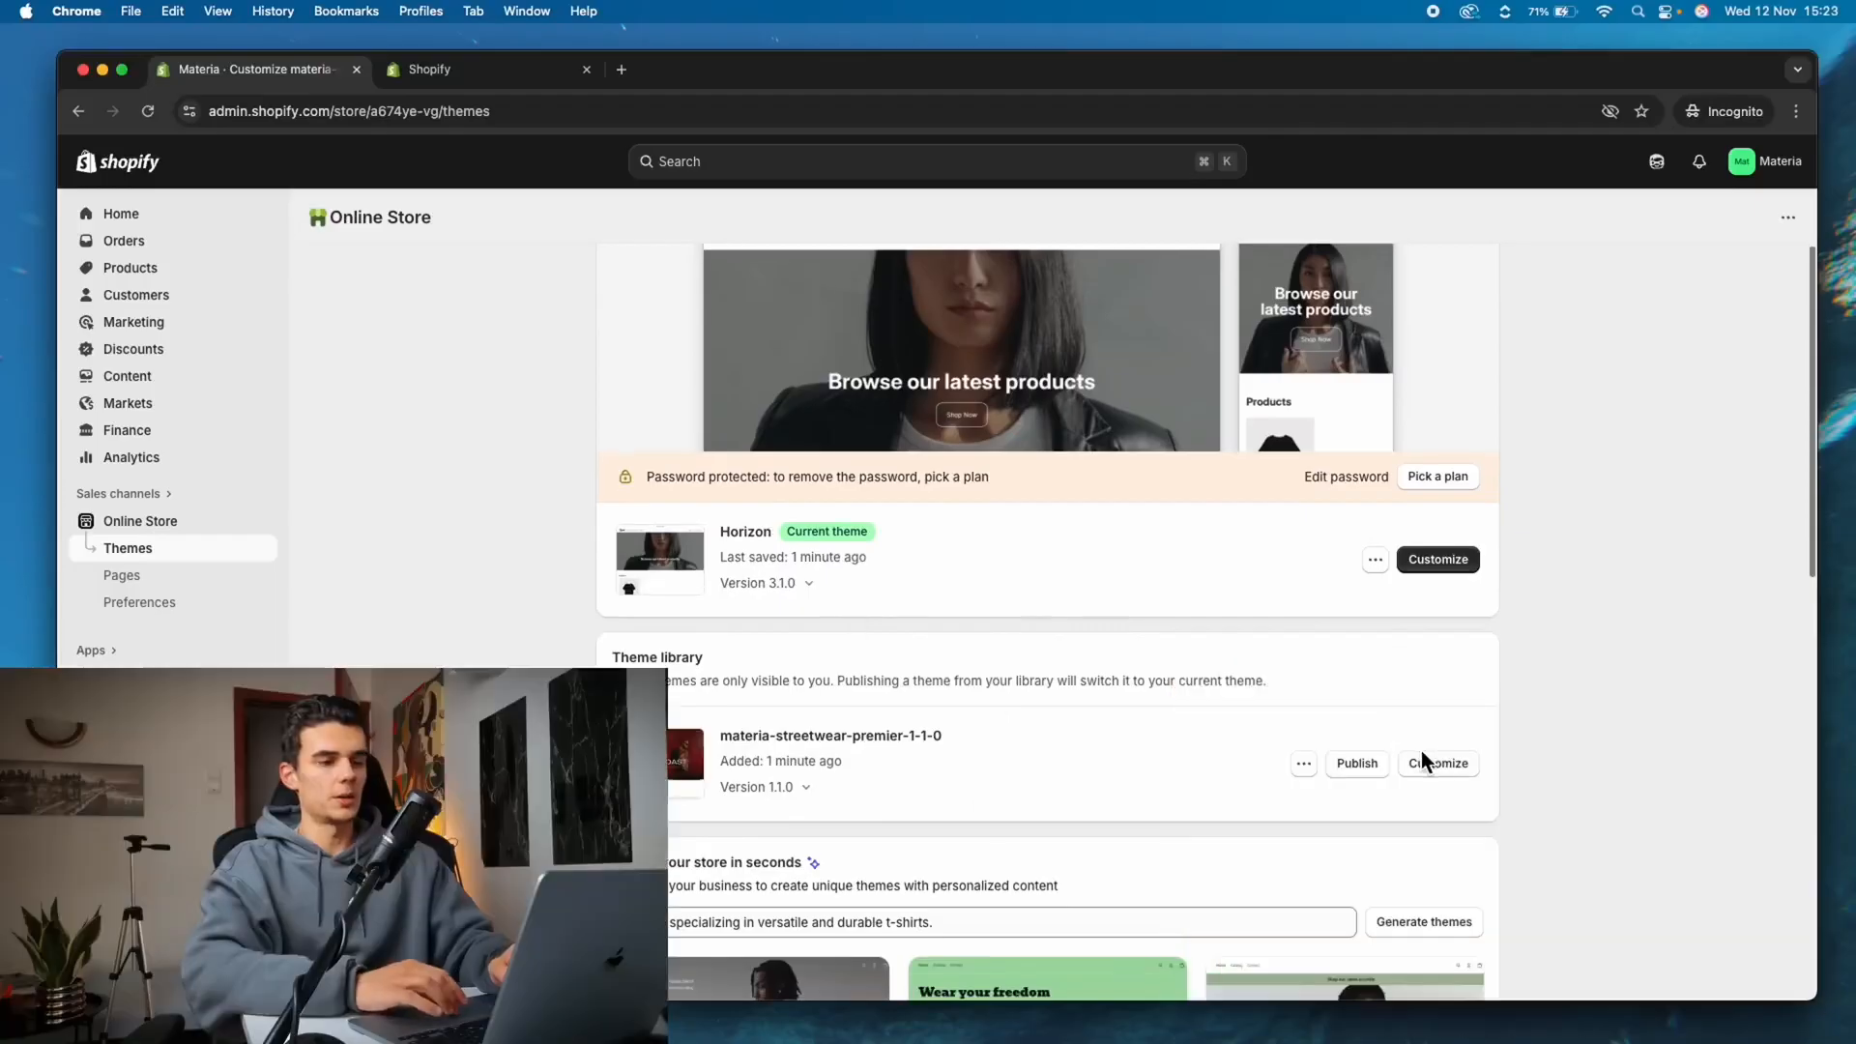
Open the materia-streetwear-premier-1-1-0 theme for customization and look through its home page sections
click(1421, 752)
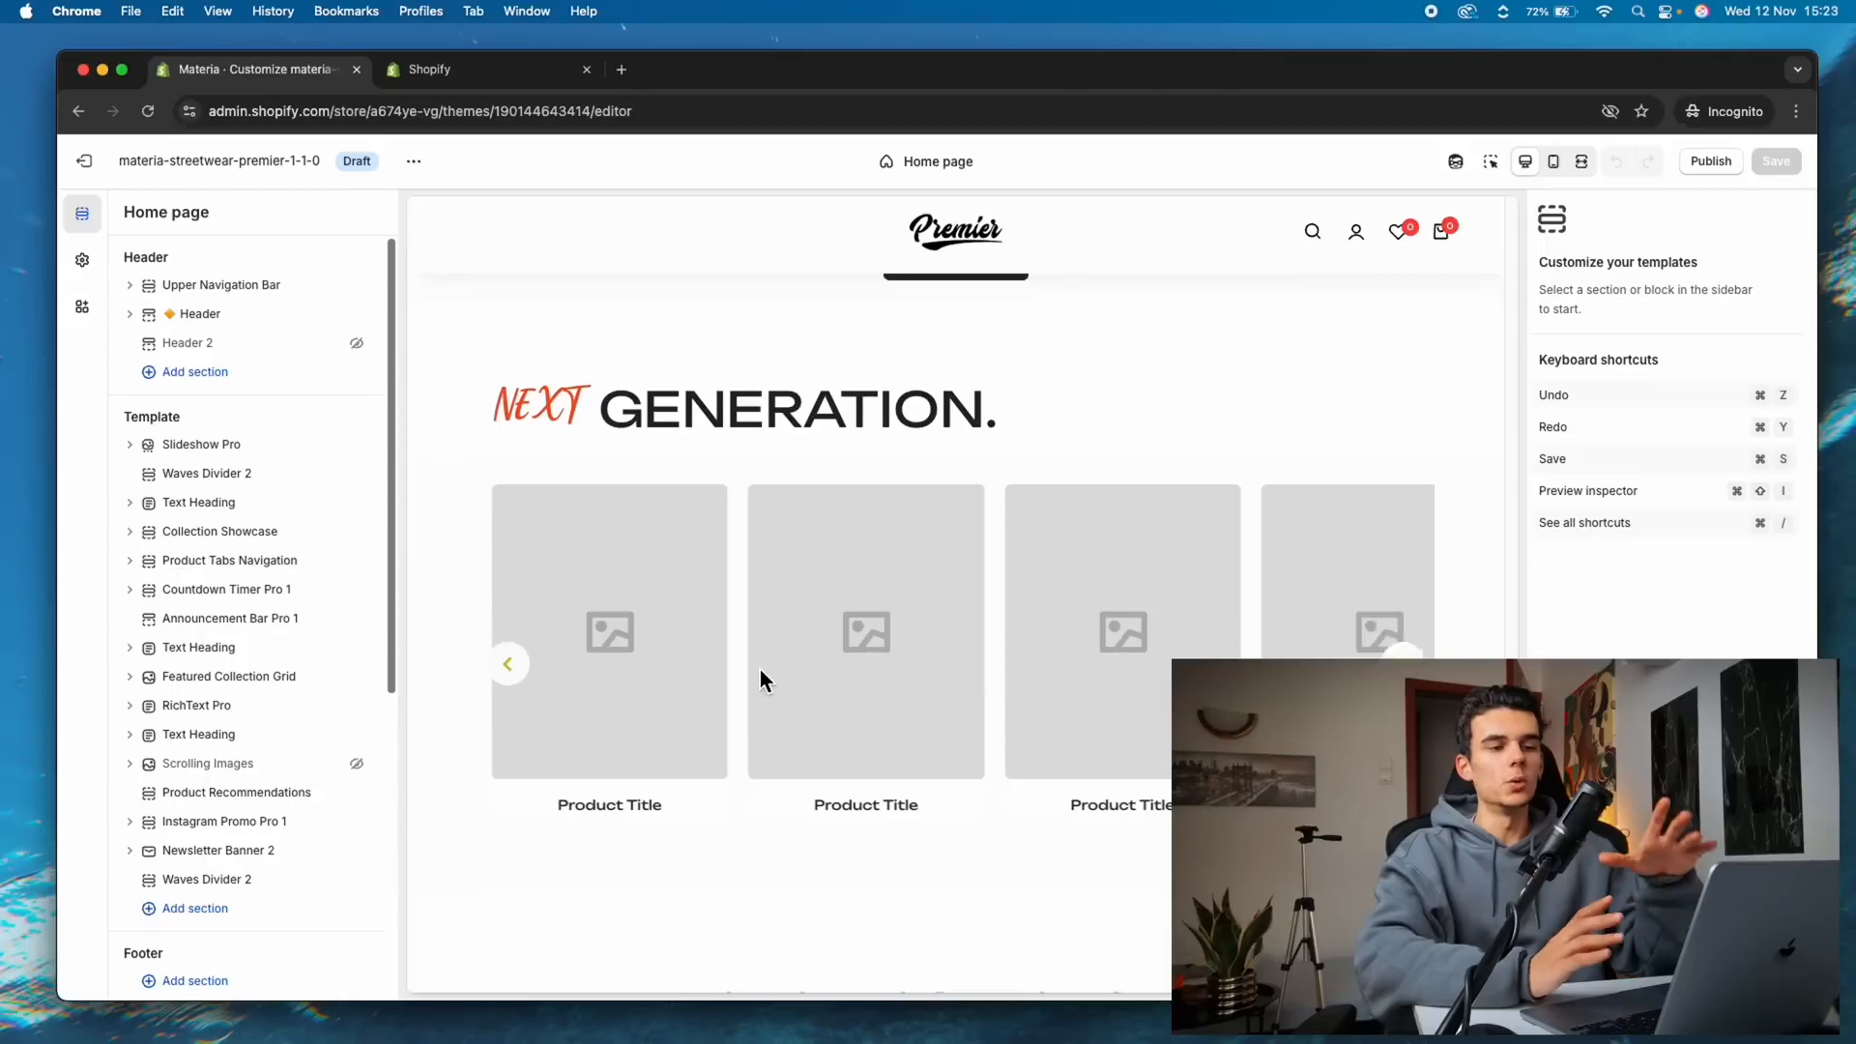
scroll(758, 671, down, 7)
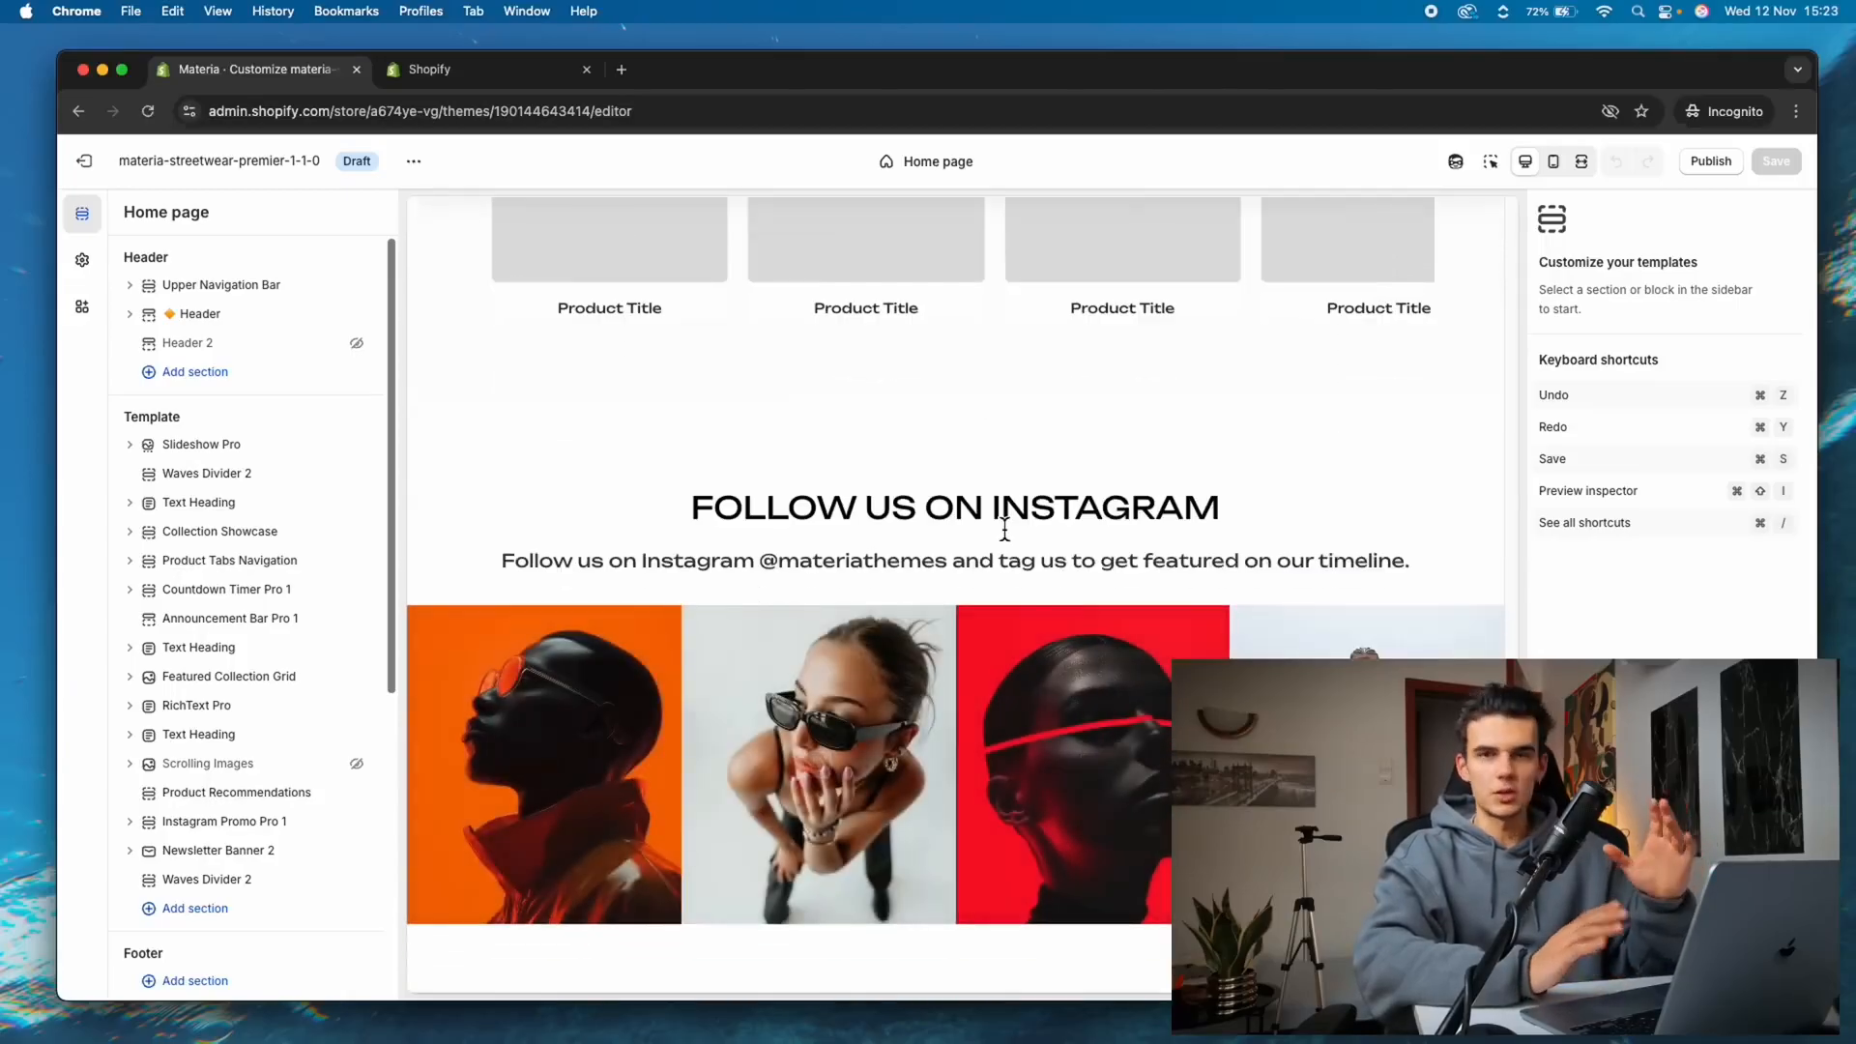
scroll(986, 477, up, 5)
scroll(984, 467, up, 10)
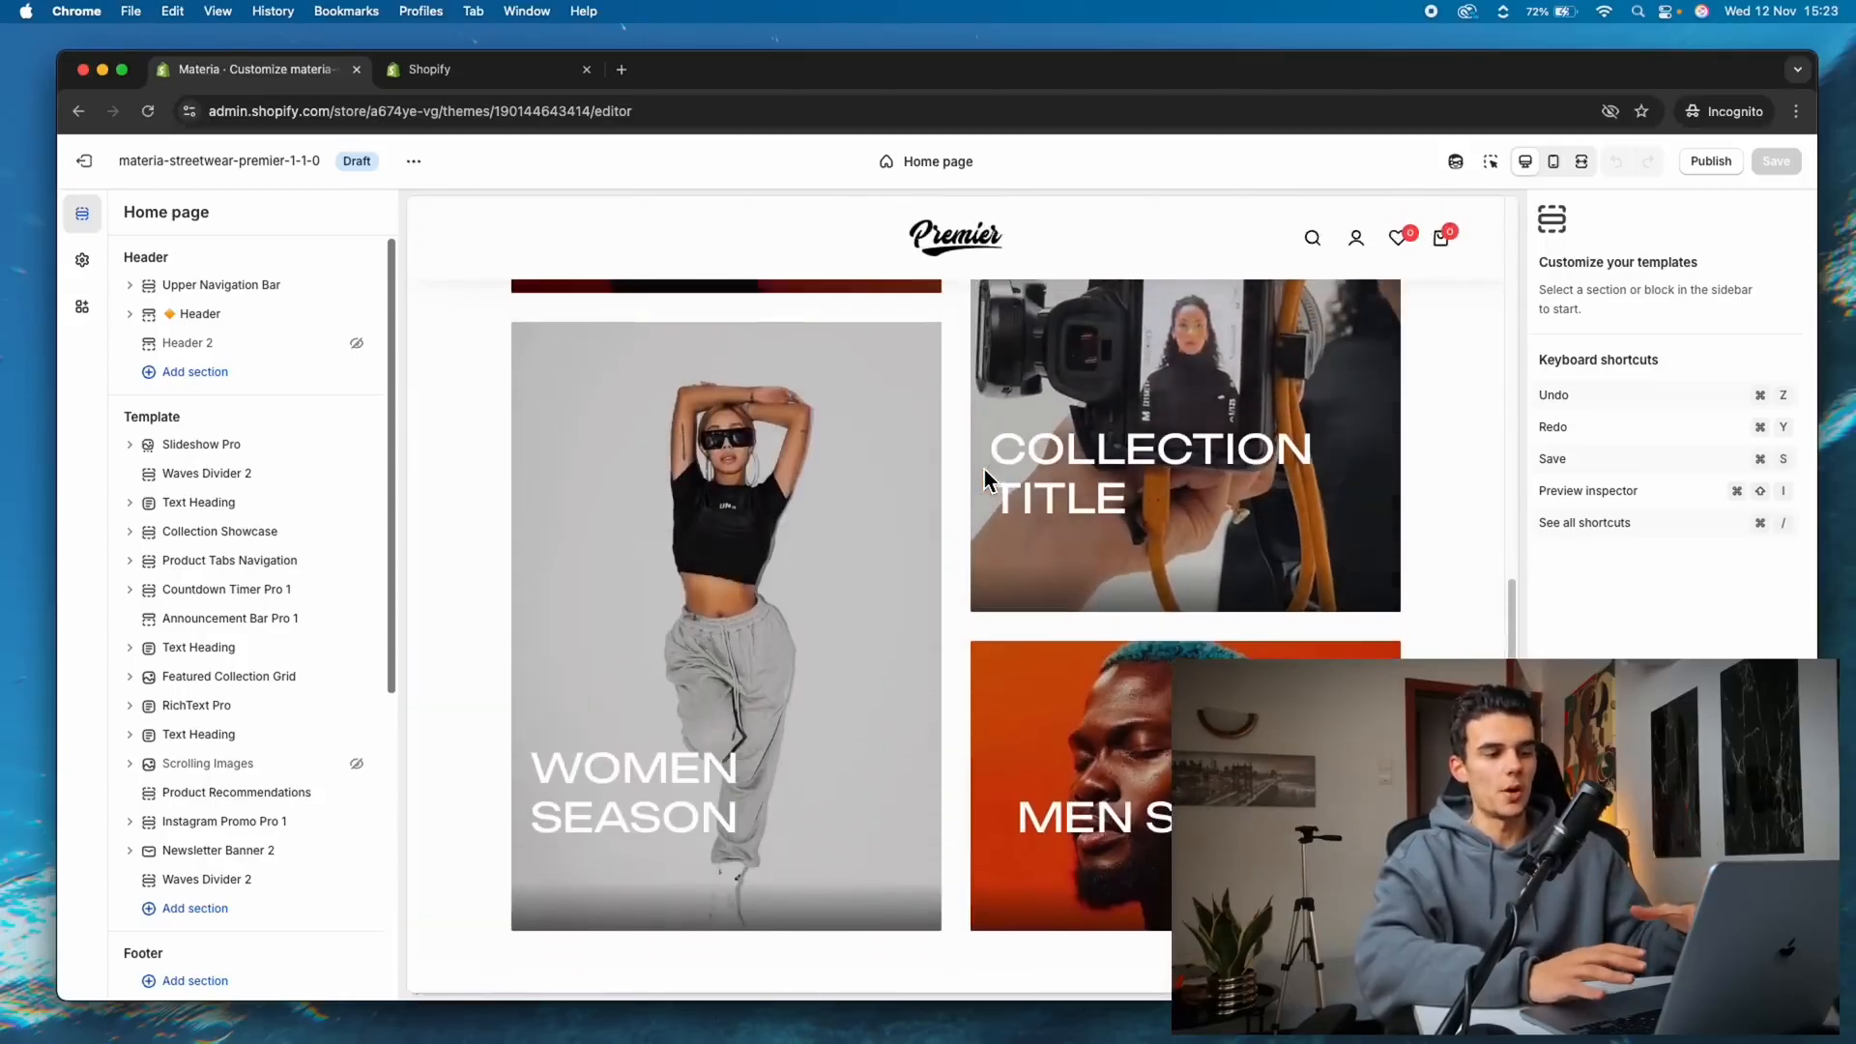
scroll(984, 464, up, 6)
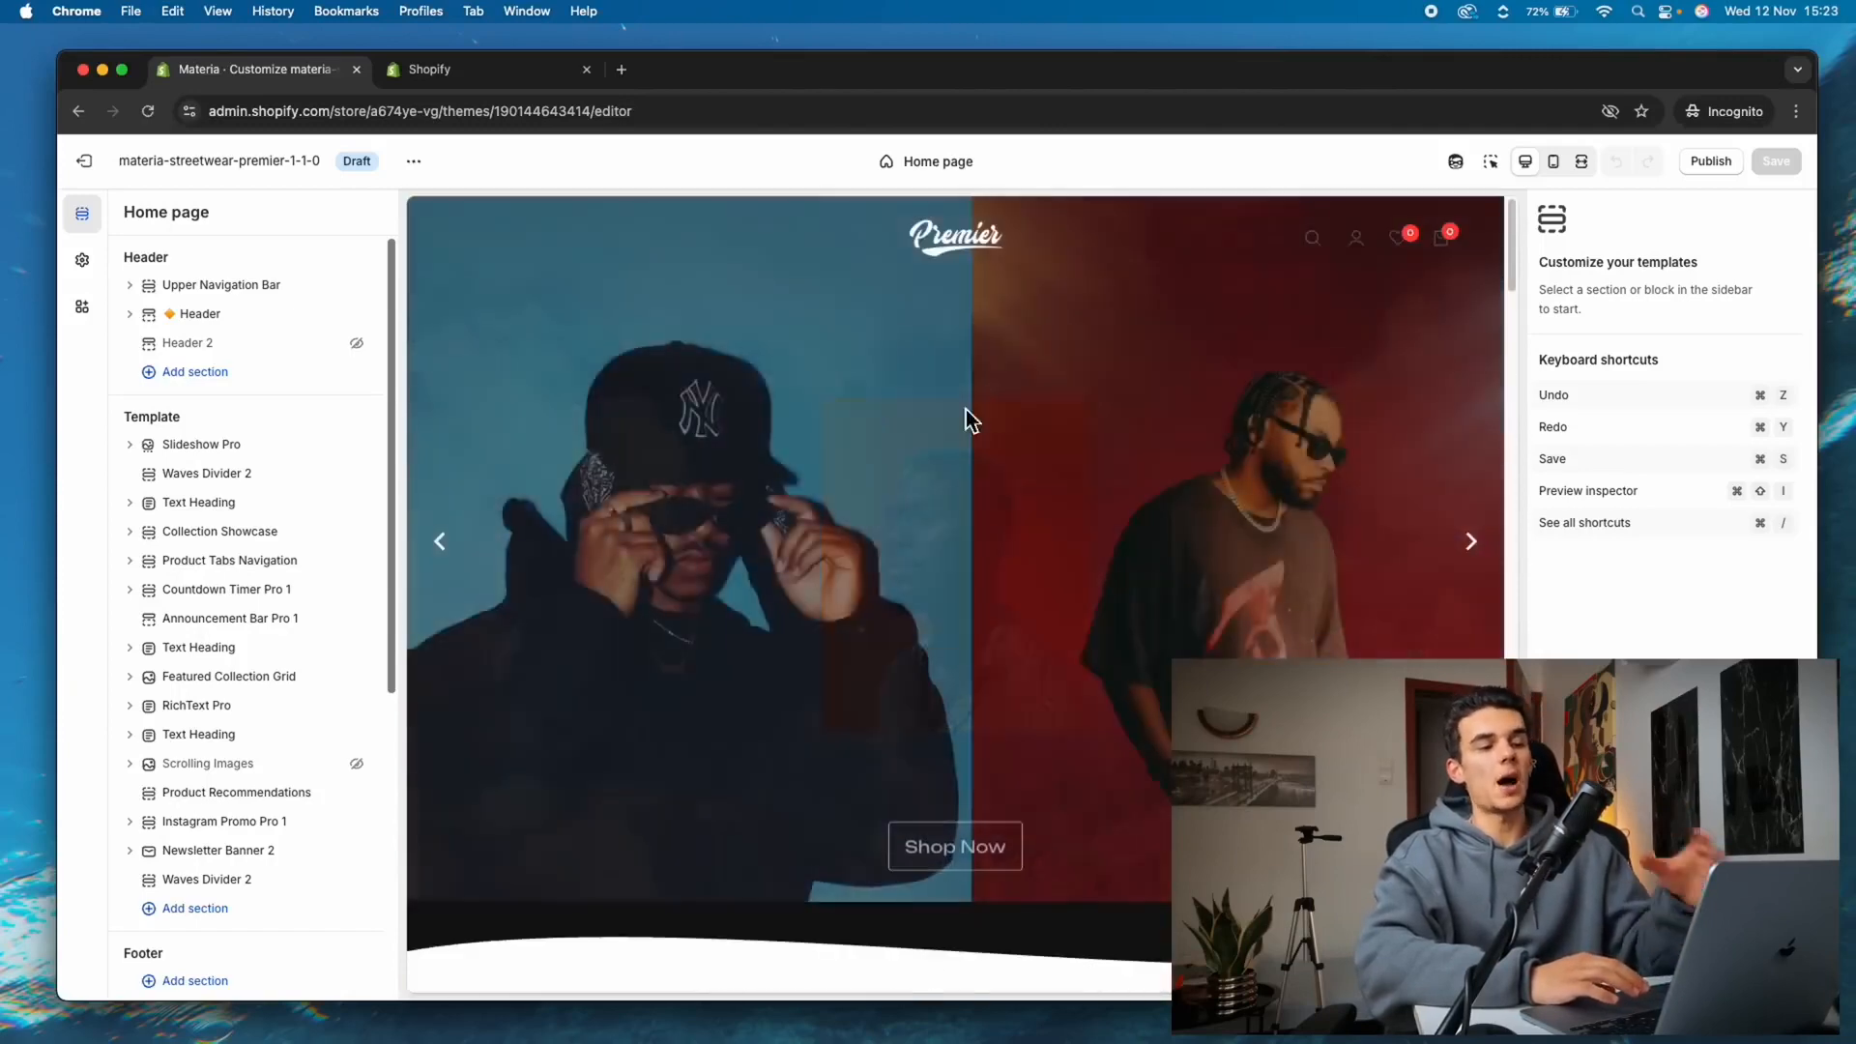
Look through the sections available for insertion below the template's Text Heading, from announcement bars and banners to countdown timers, without adding one
click(246, 516)
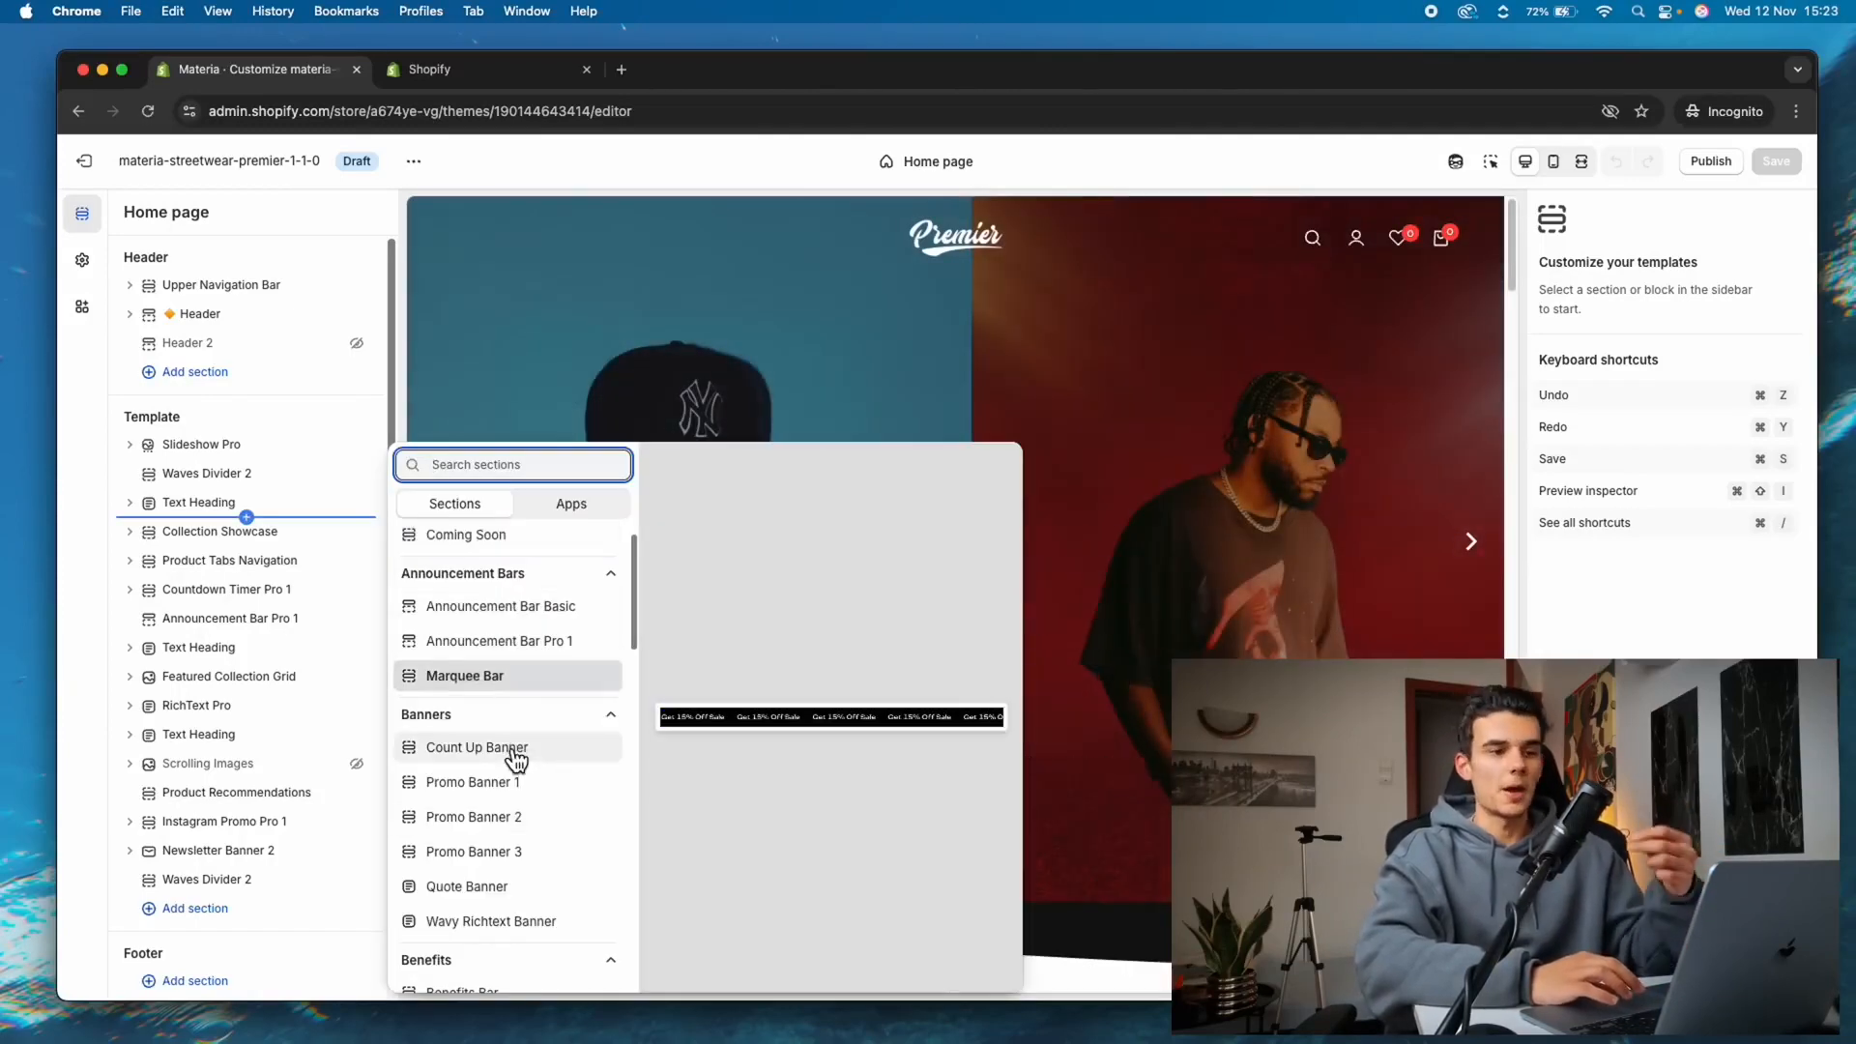
scroll(515, 831, down, 1)
scroll(519, 847, down, 10)
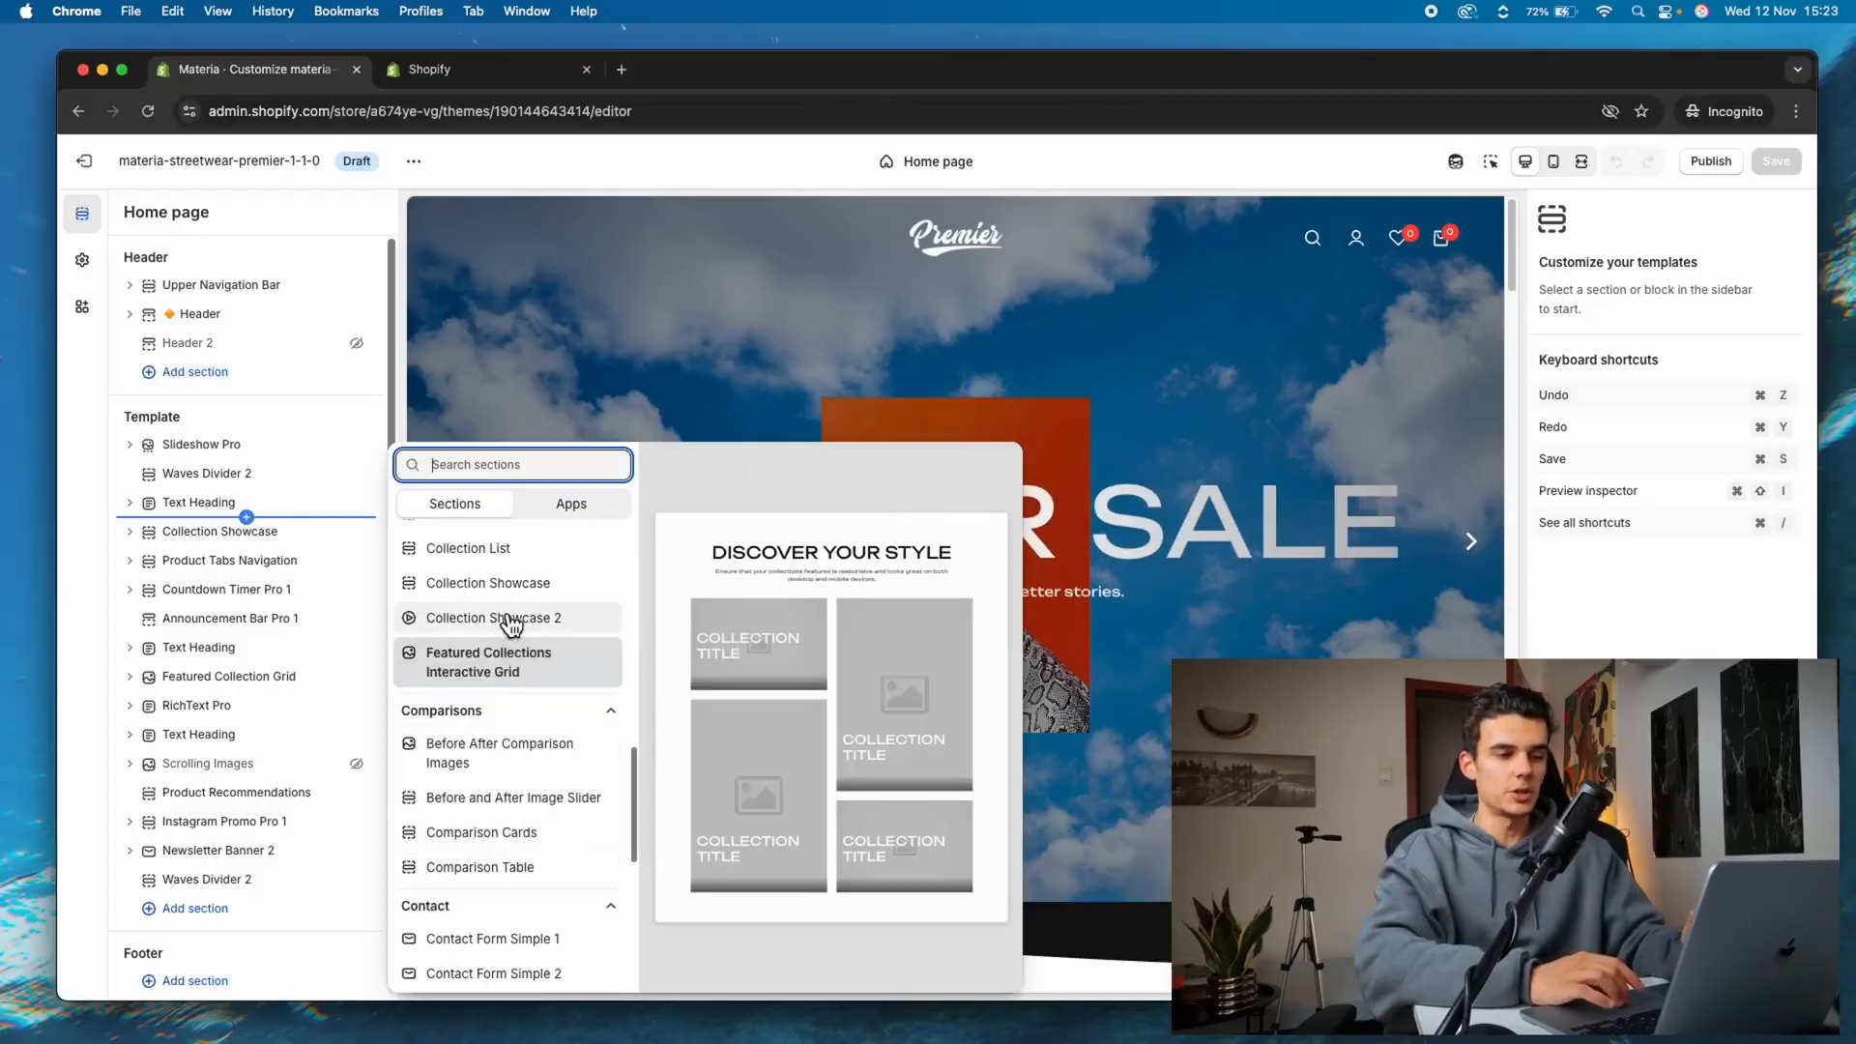
scroll(482, 690, down, 5)
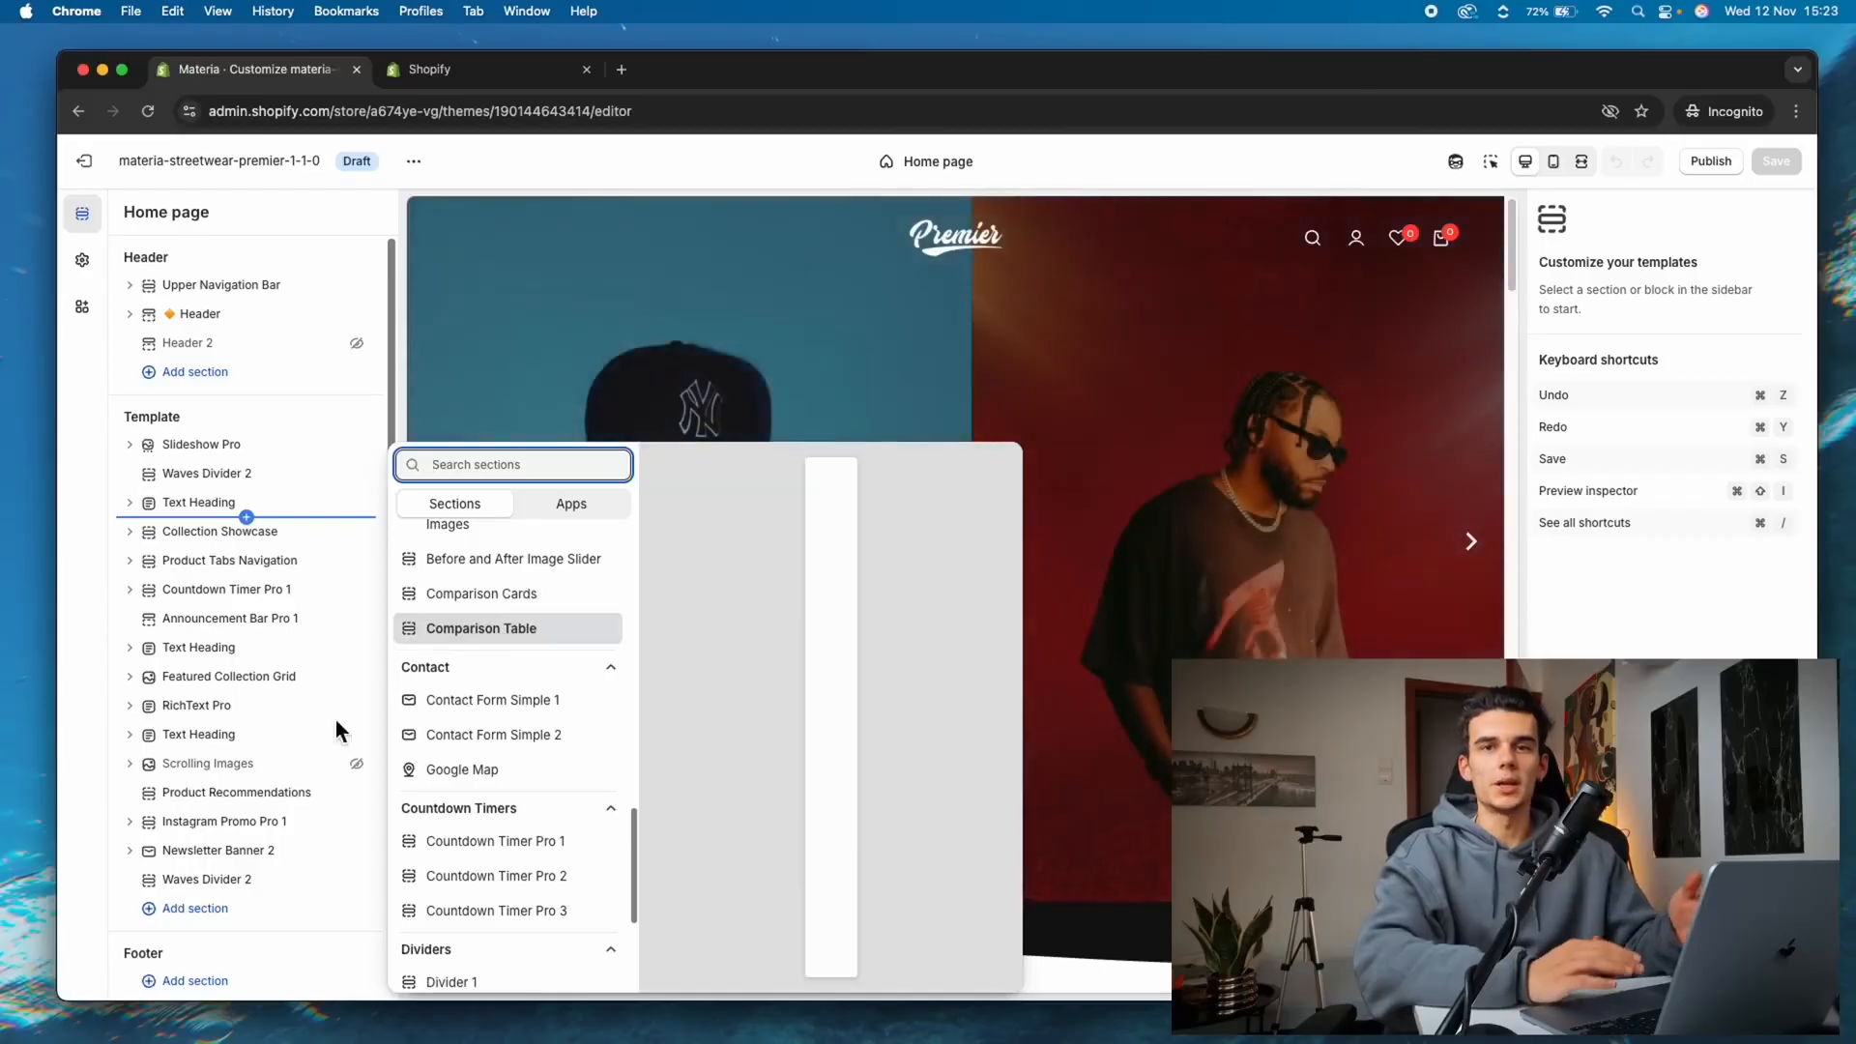
click(87, 551)
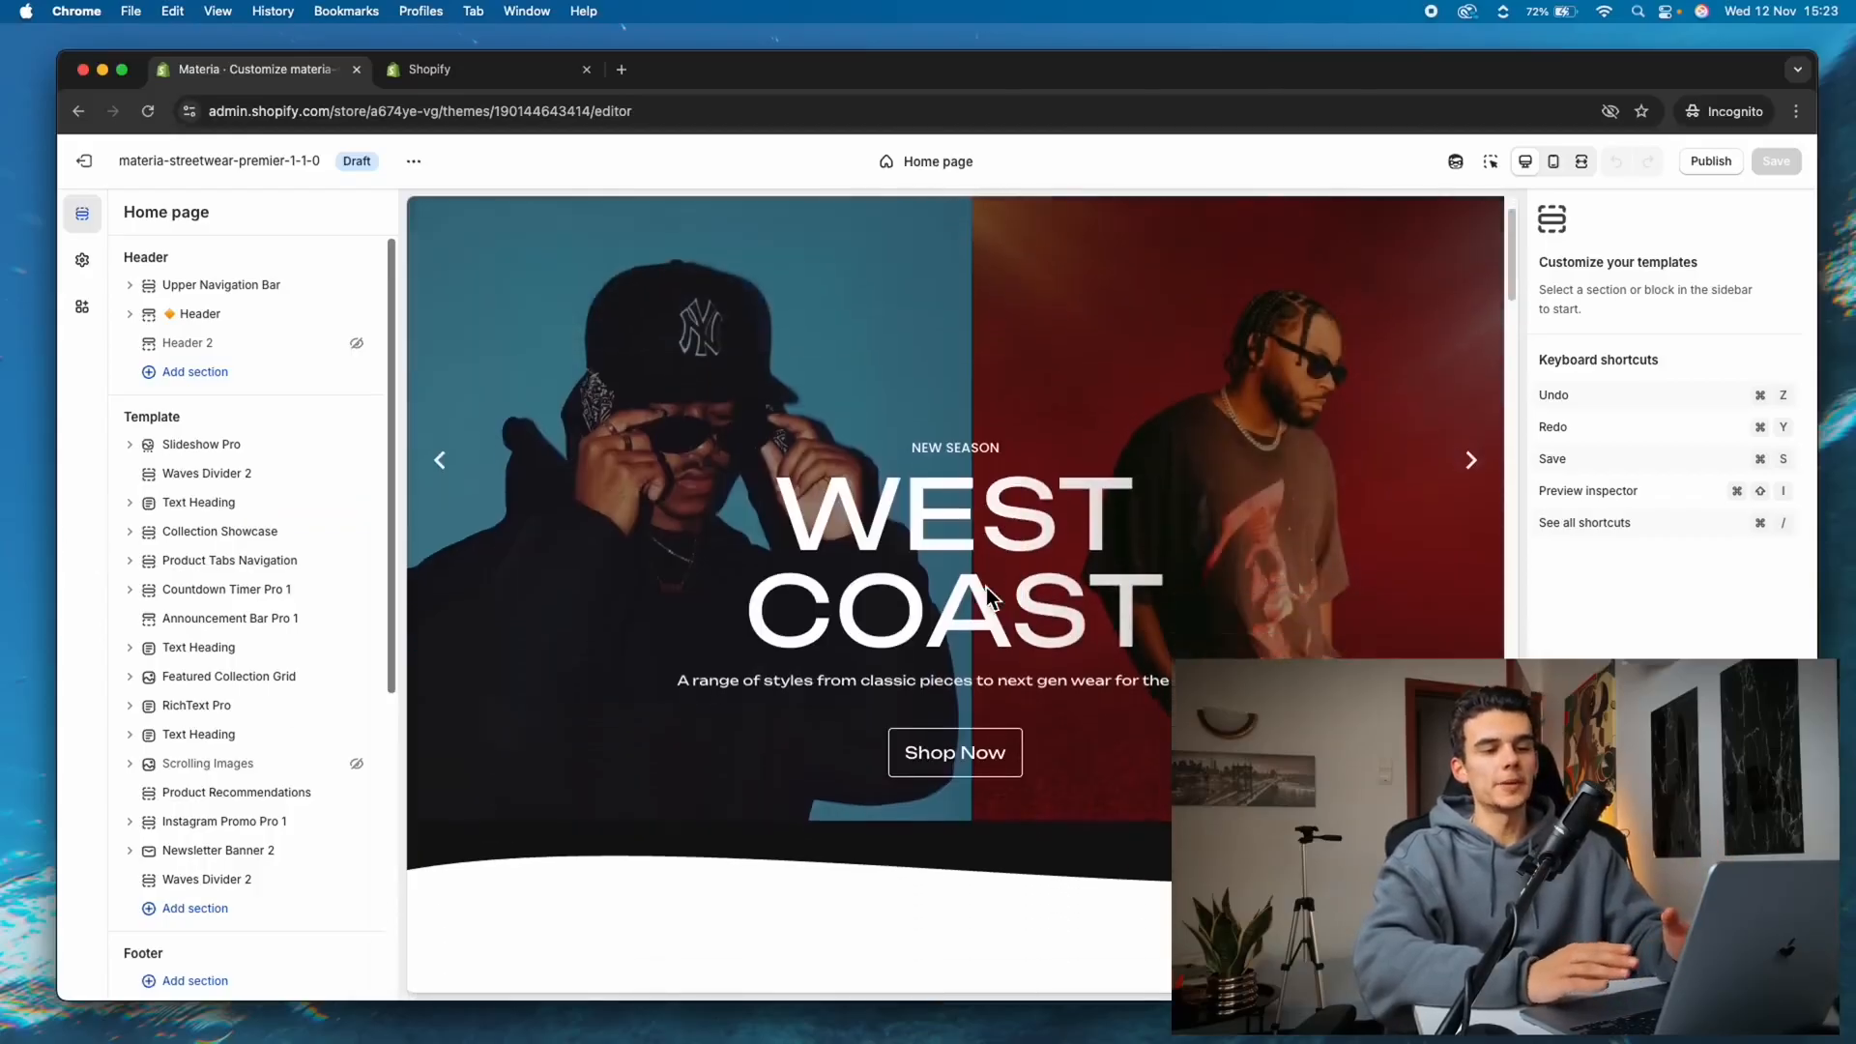
Assign Main menu as the header's mega menu, turn off the preview inspector and check the home page preview
scroll(986, 588, down, 5)
scroll(986, 587, up, 5)
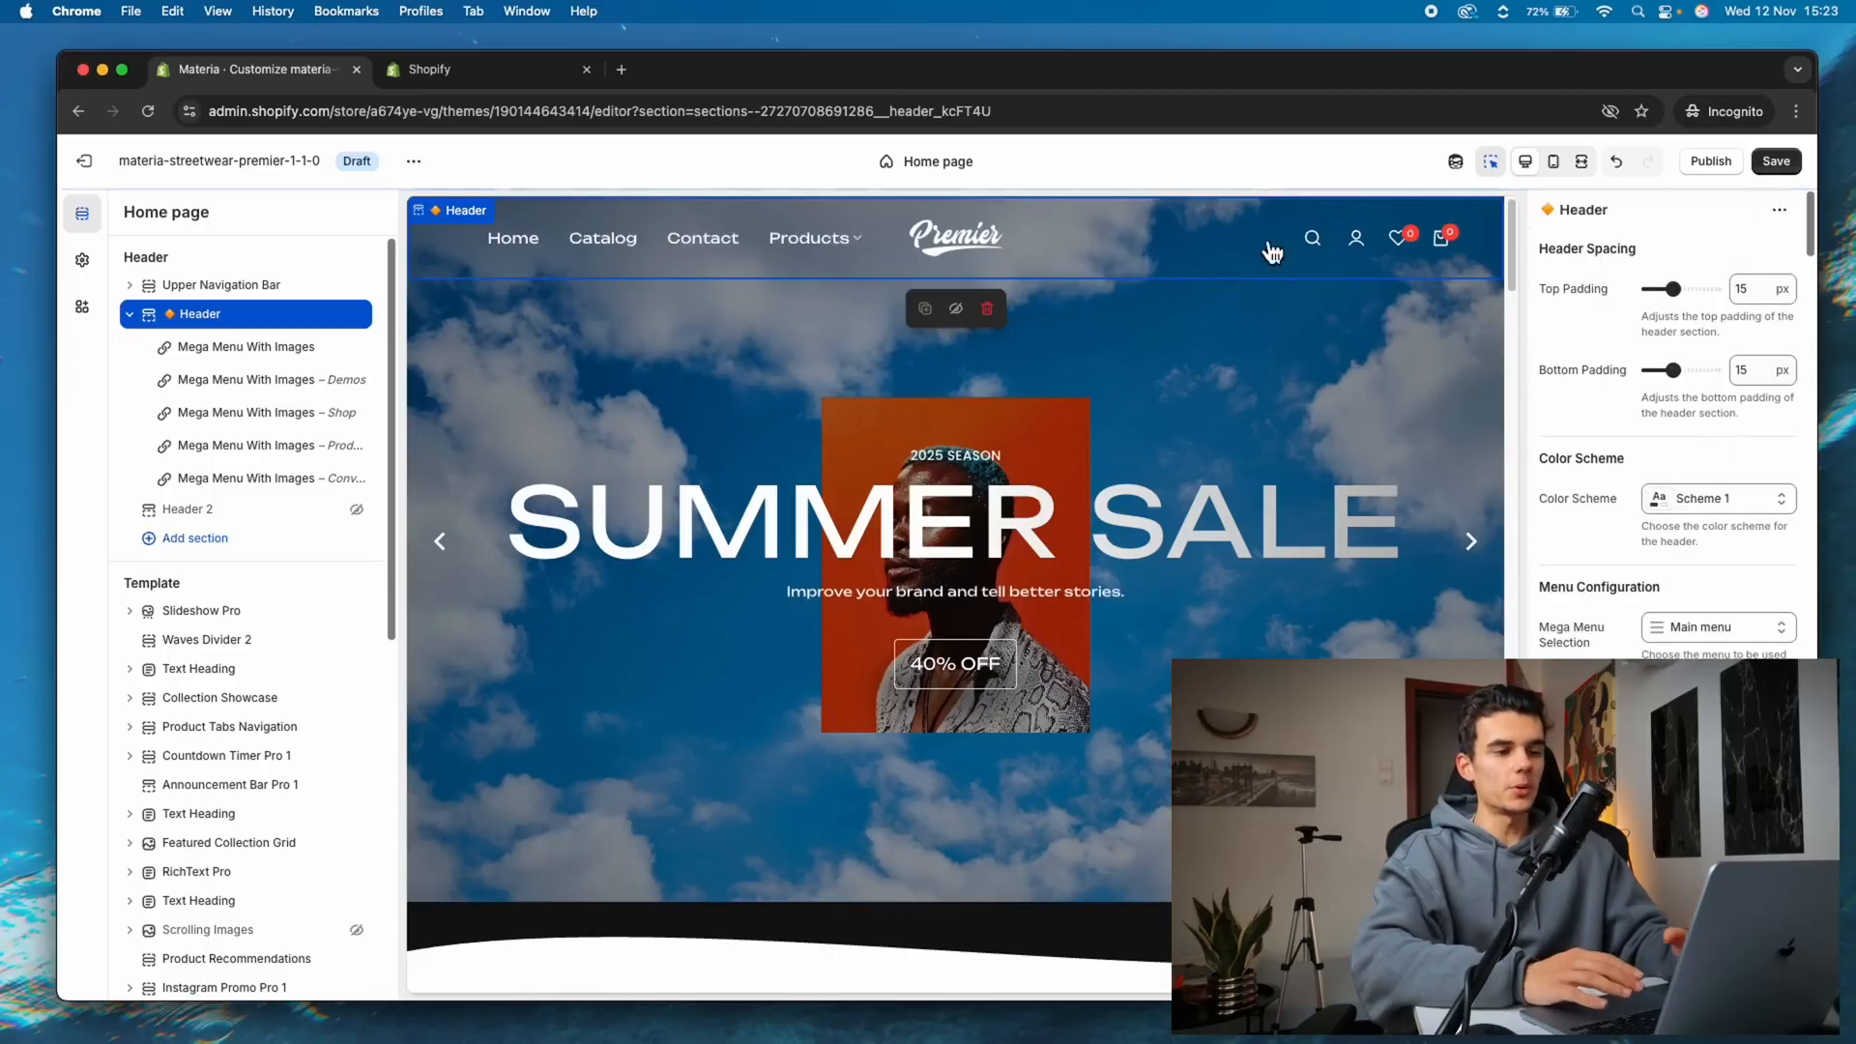
click(1513, 172)
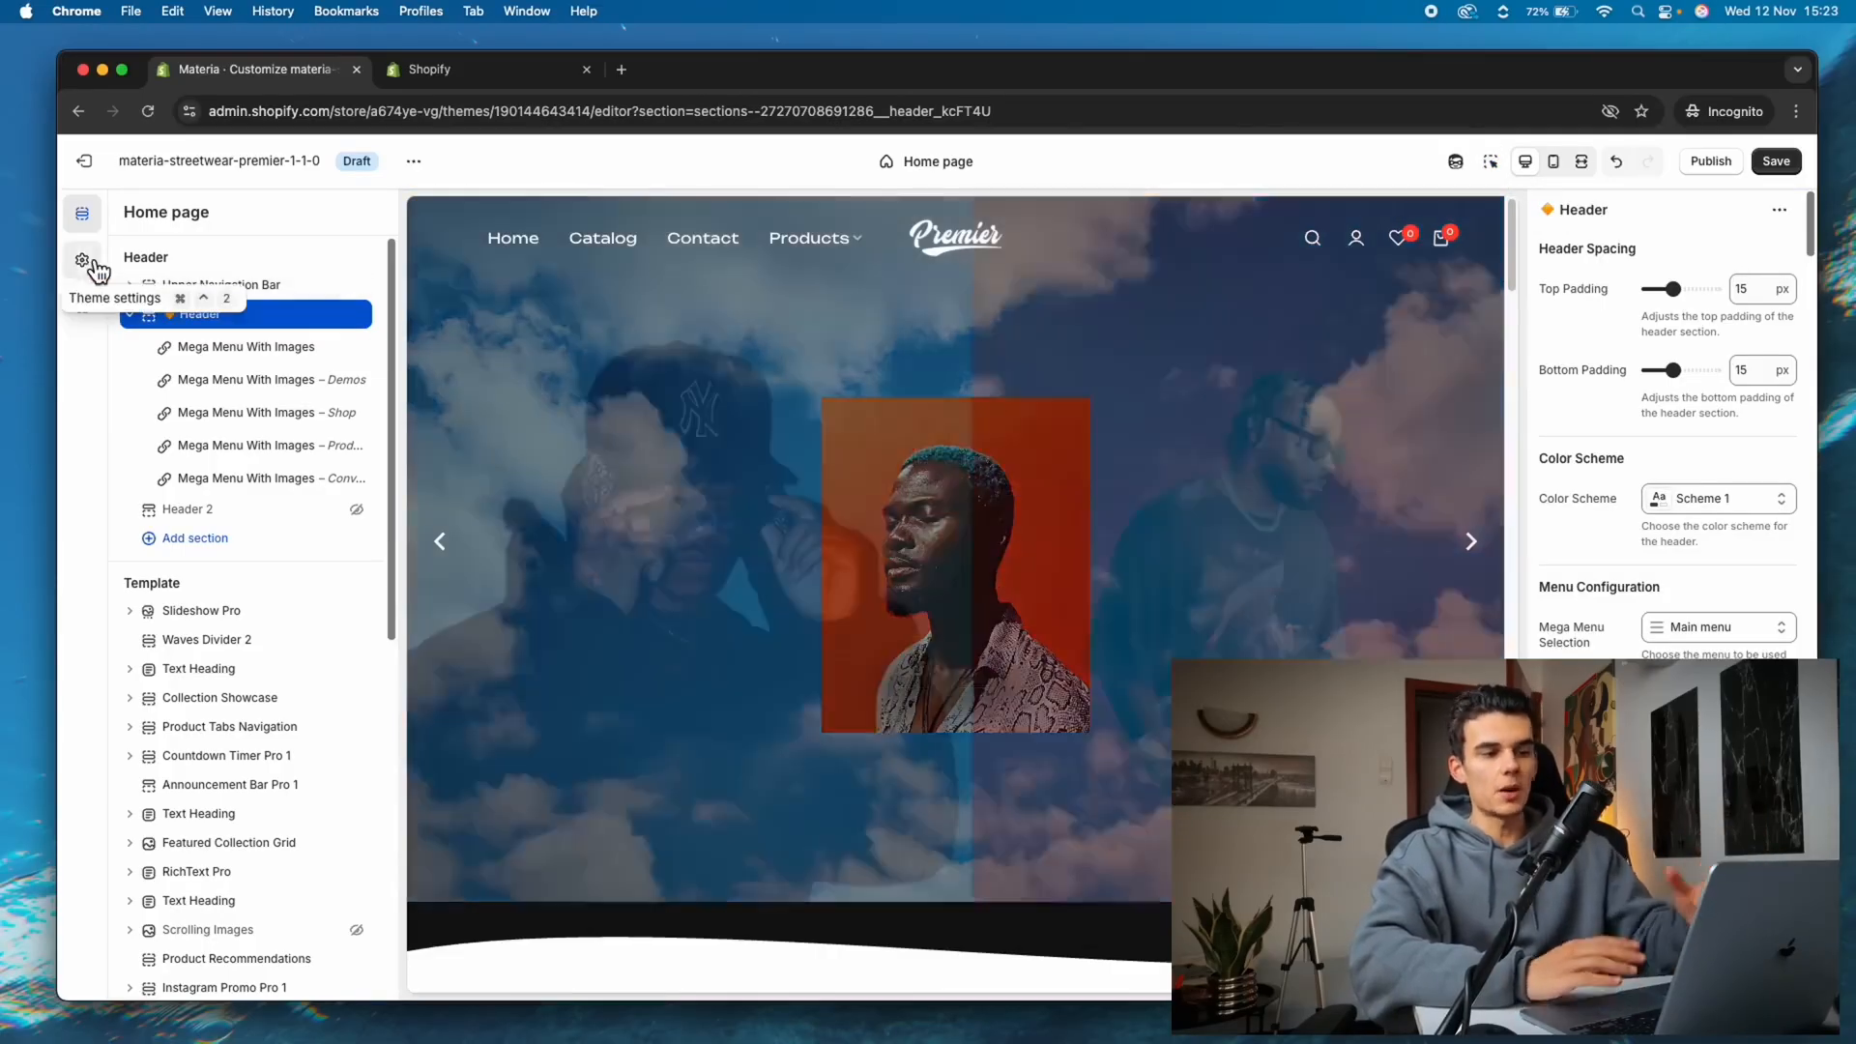
scroll(876, 510, down, 6)
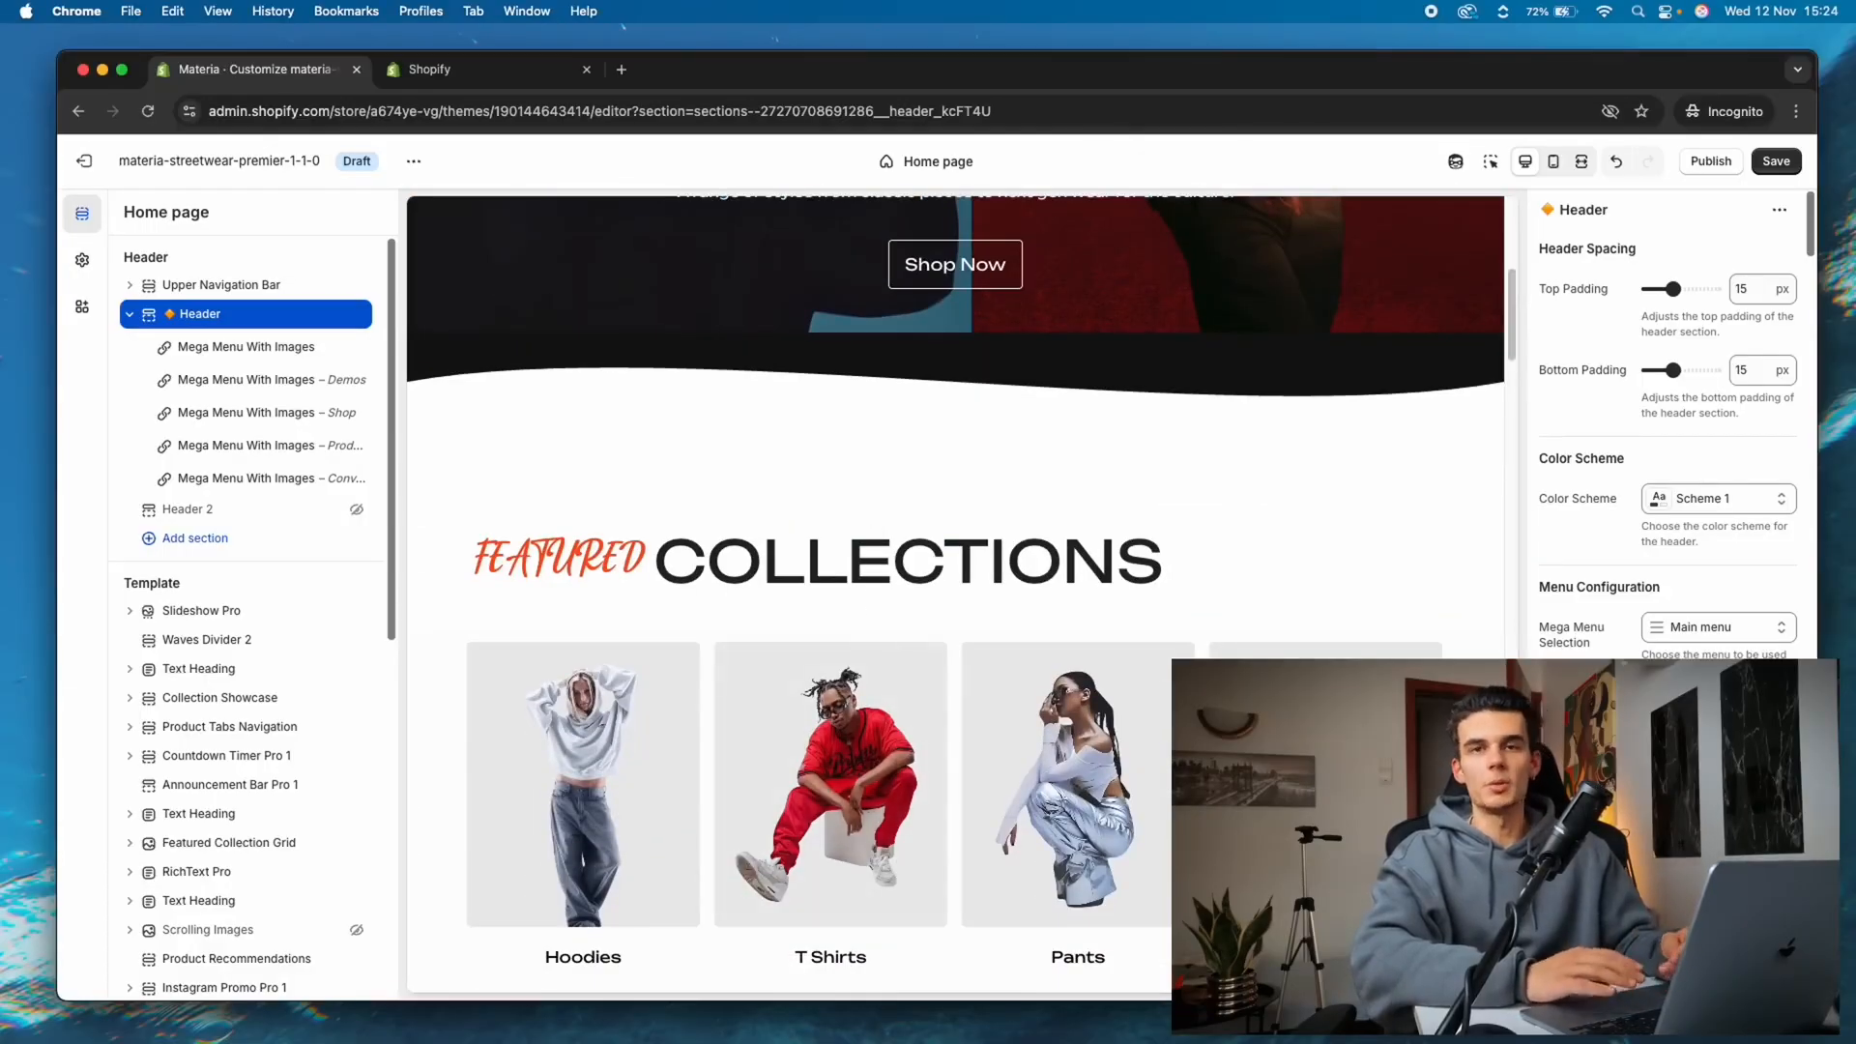
scroll(850, 530, up, 6)
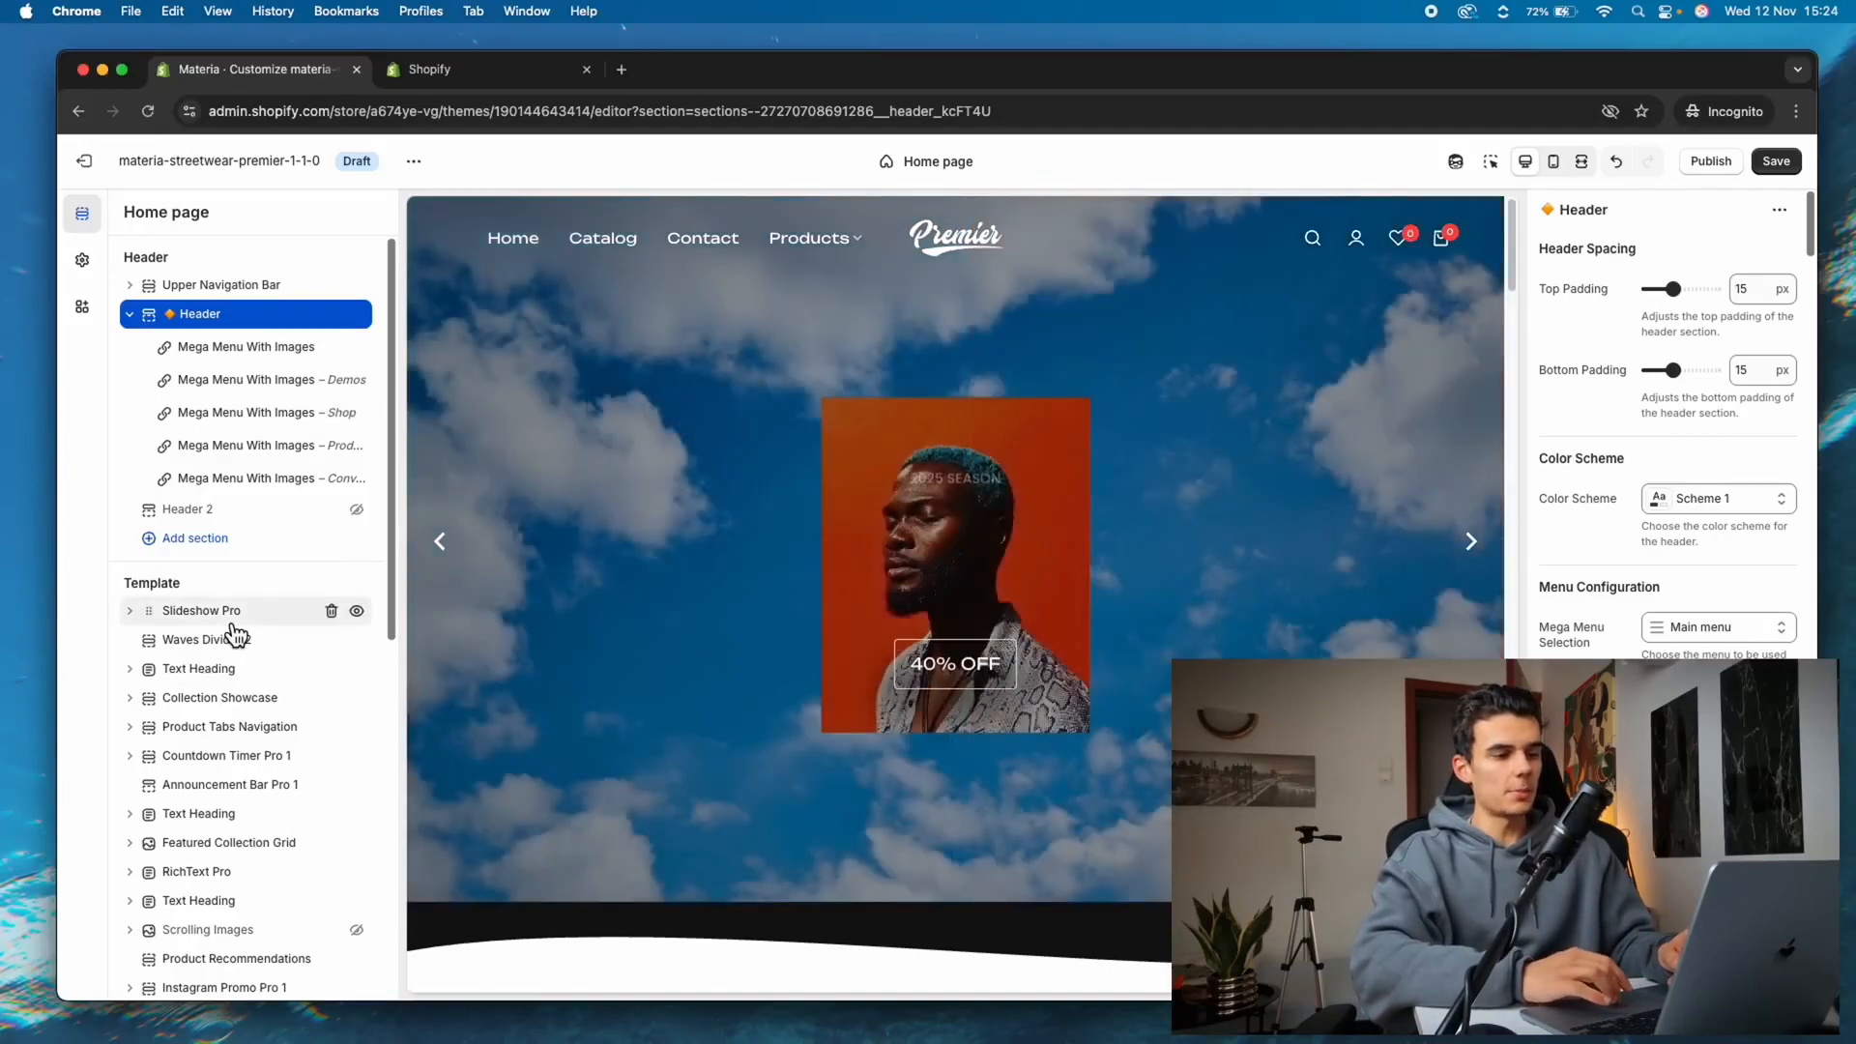
Examine the Slideshow Pro section, including both slides and the image, video and overlay settings of the WEST COAST slide
click(233, 623)
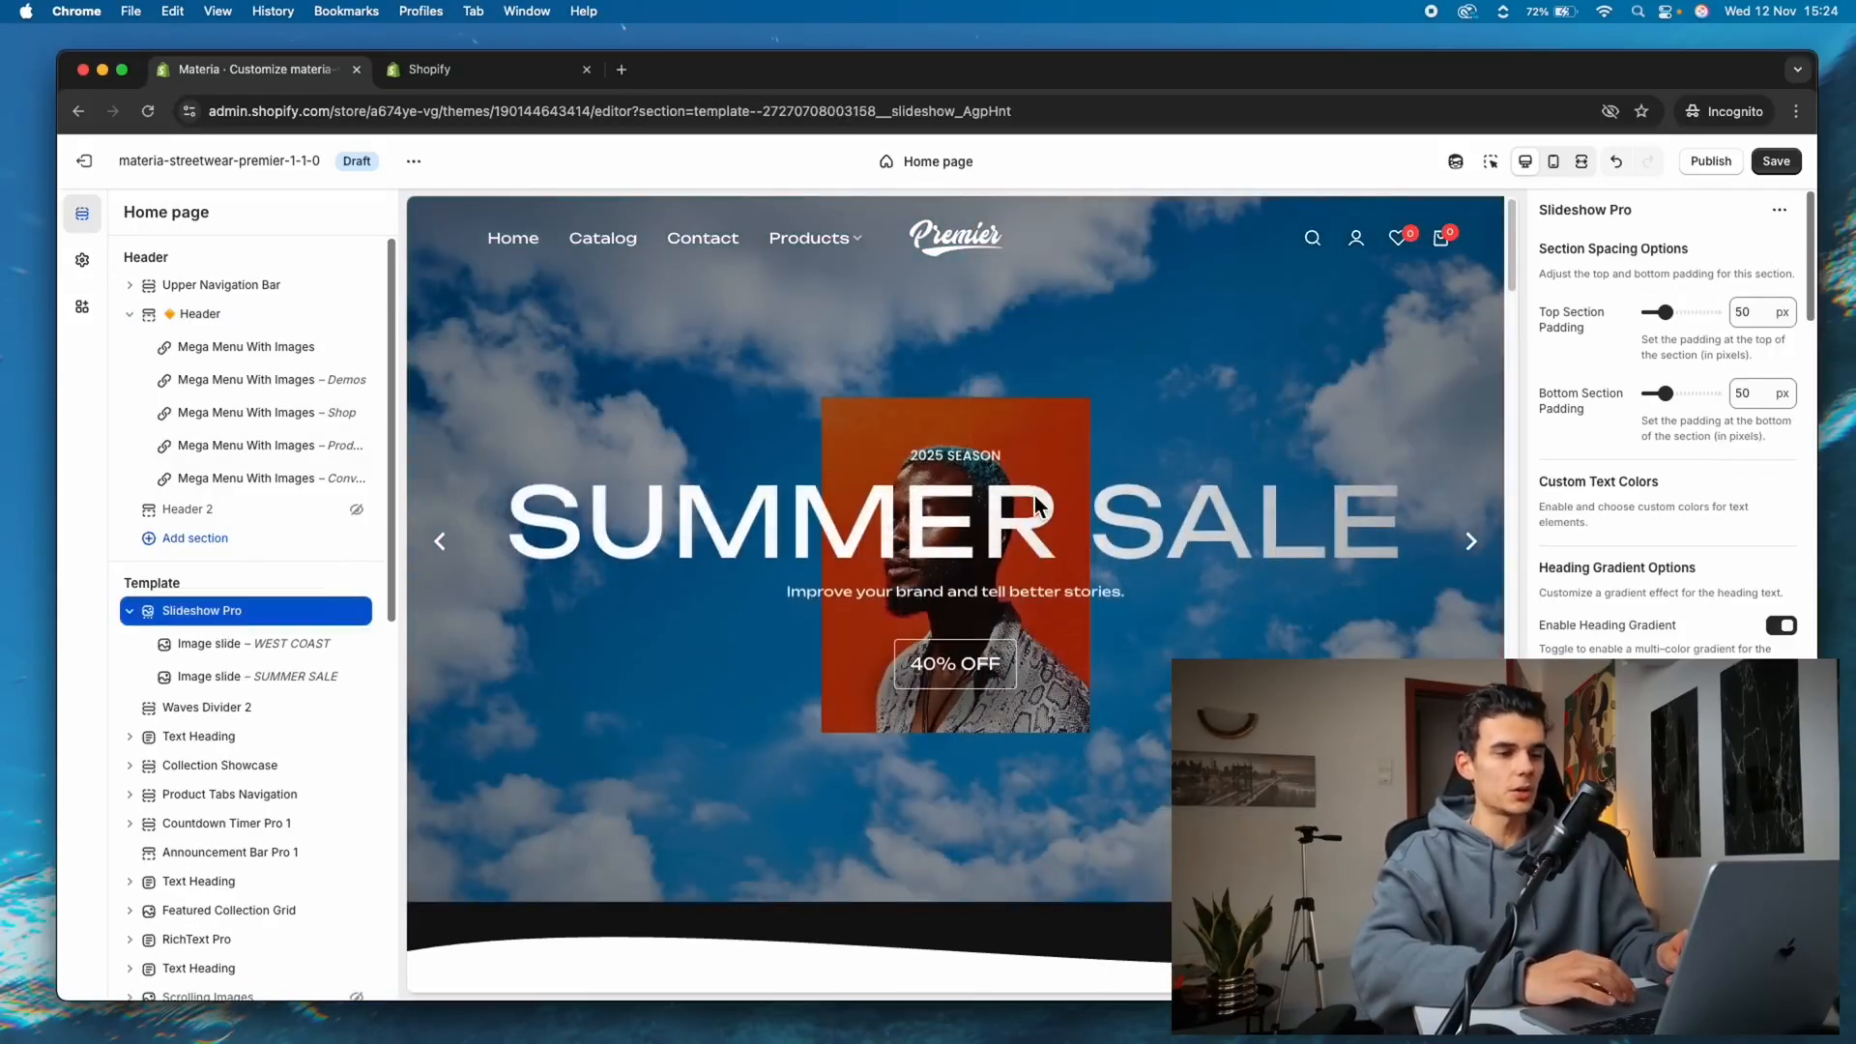
scroll(1034, 496, down, 2)
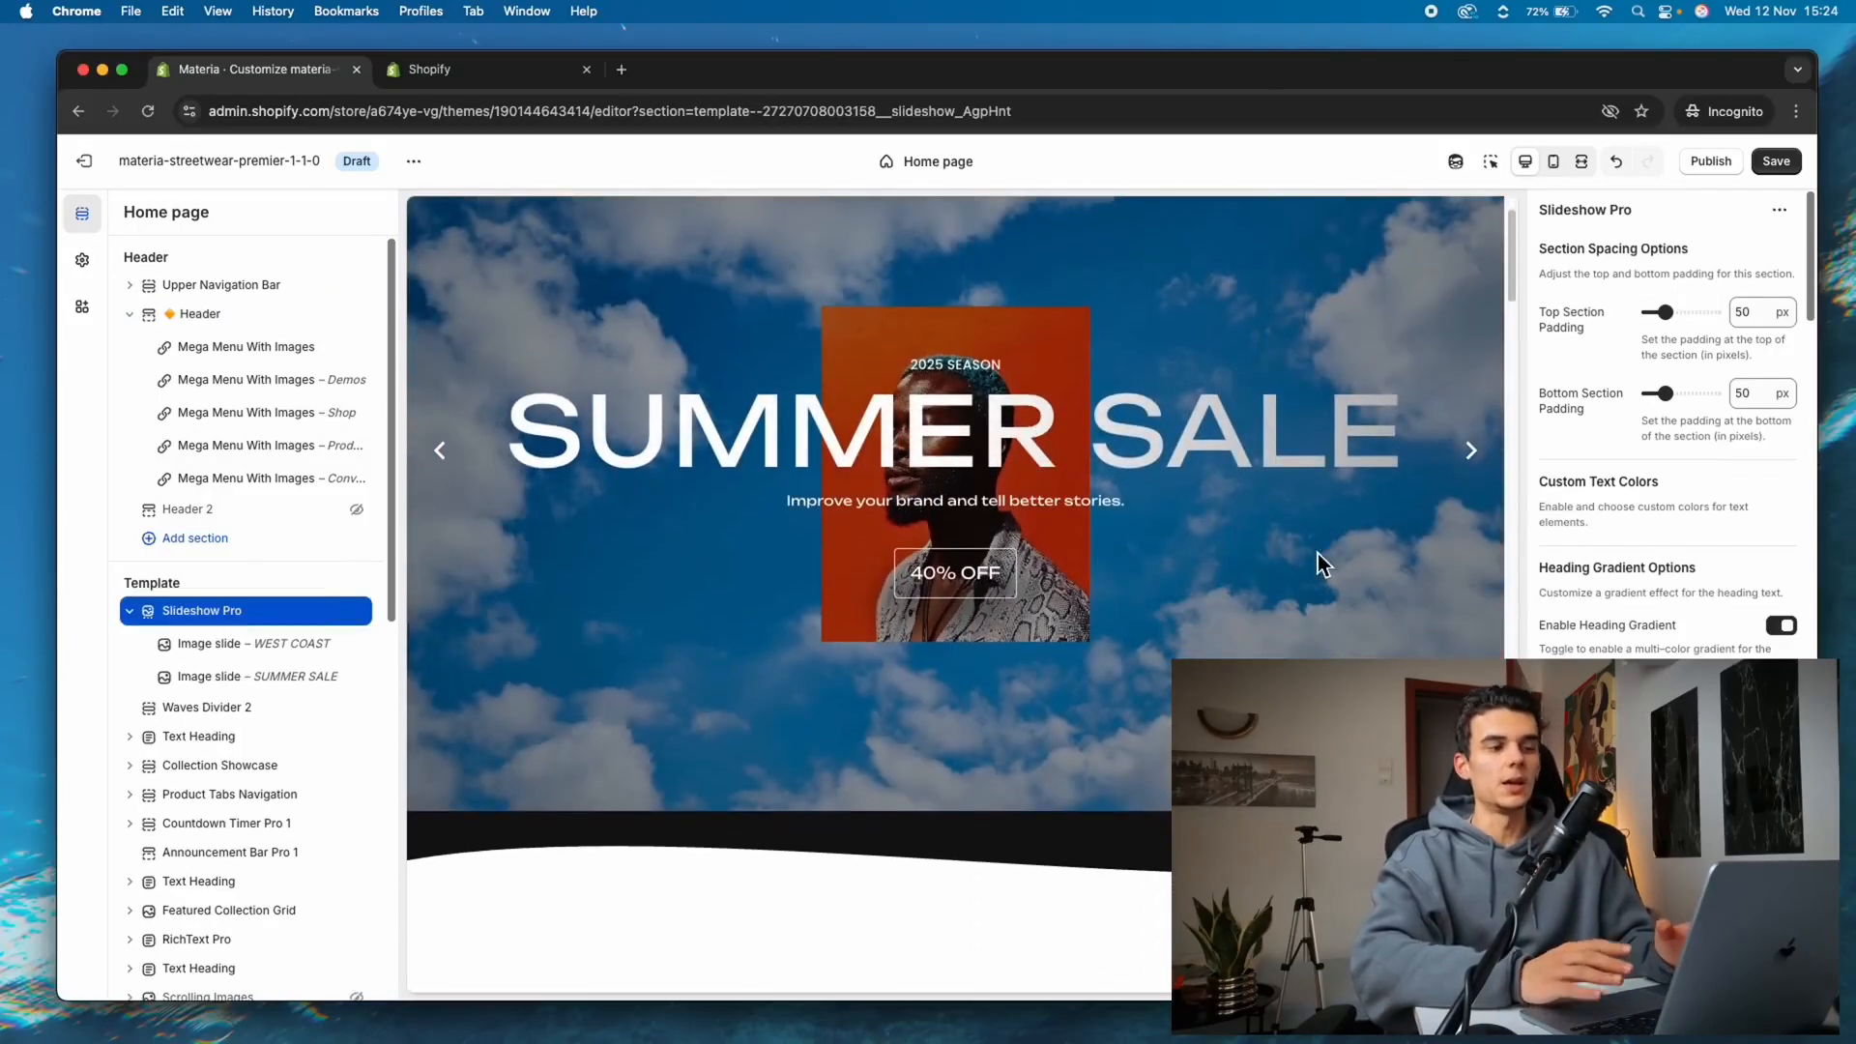
click(455, 474)
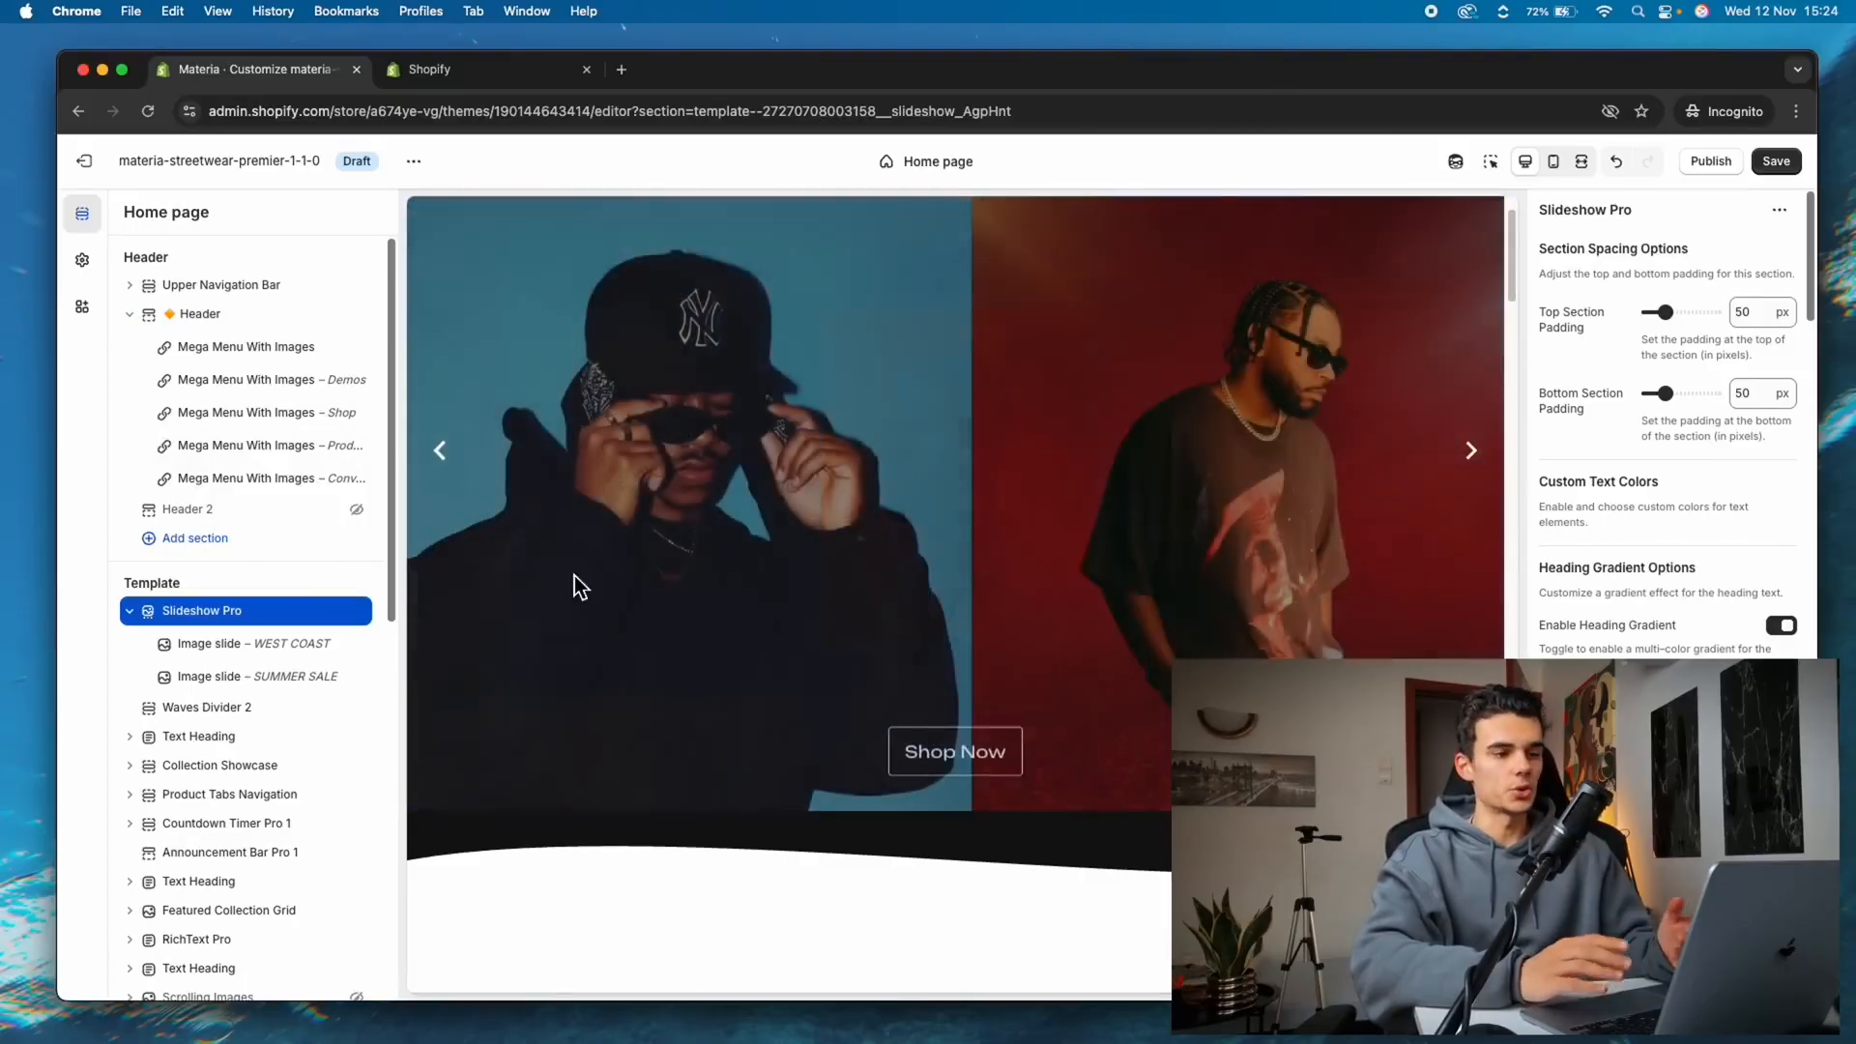
click(246, 645)
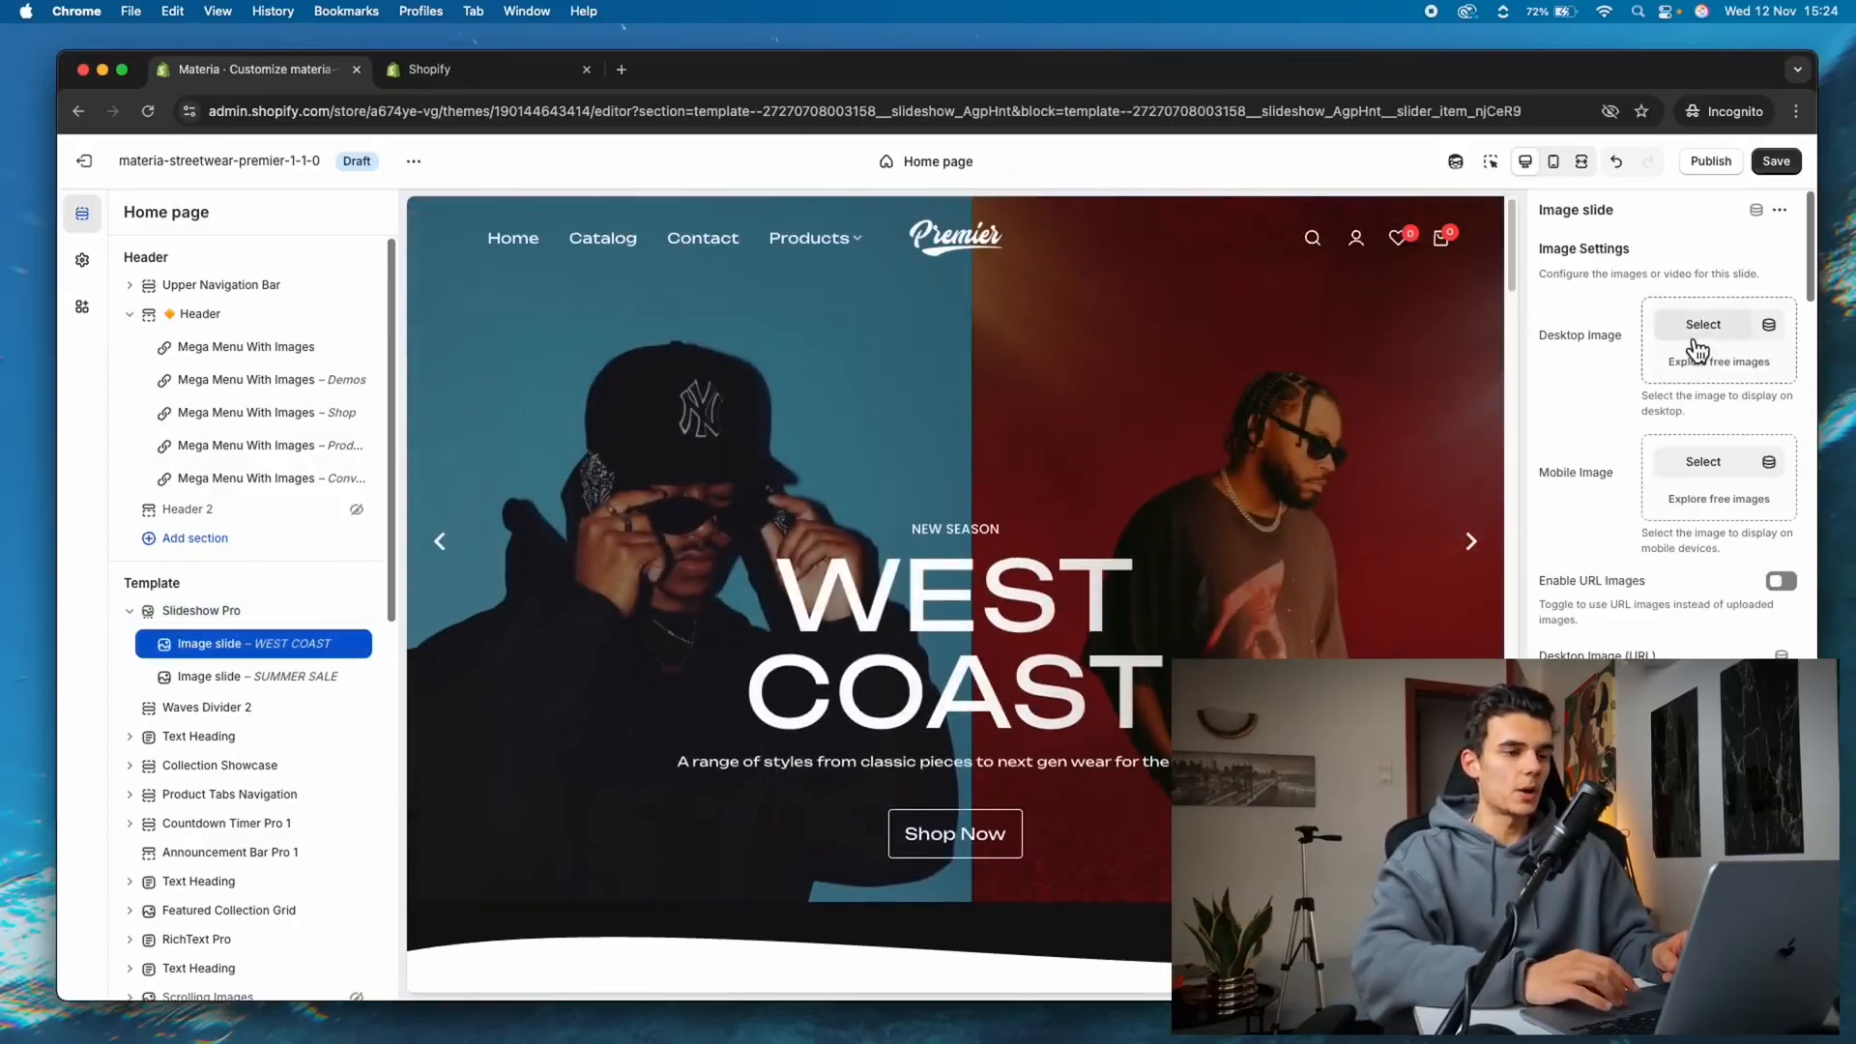
click(1474, 547)
scroll(1759, 637, down, 2)
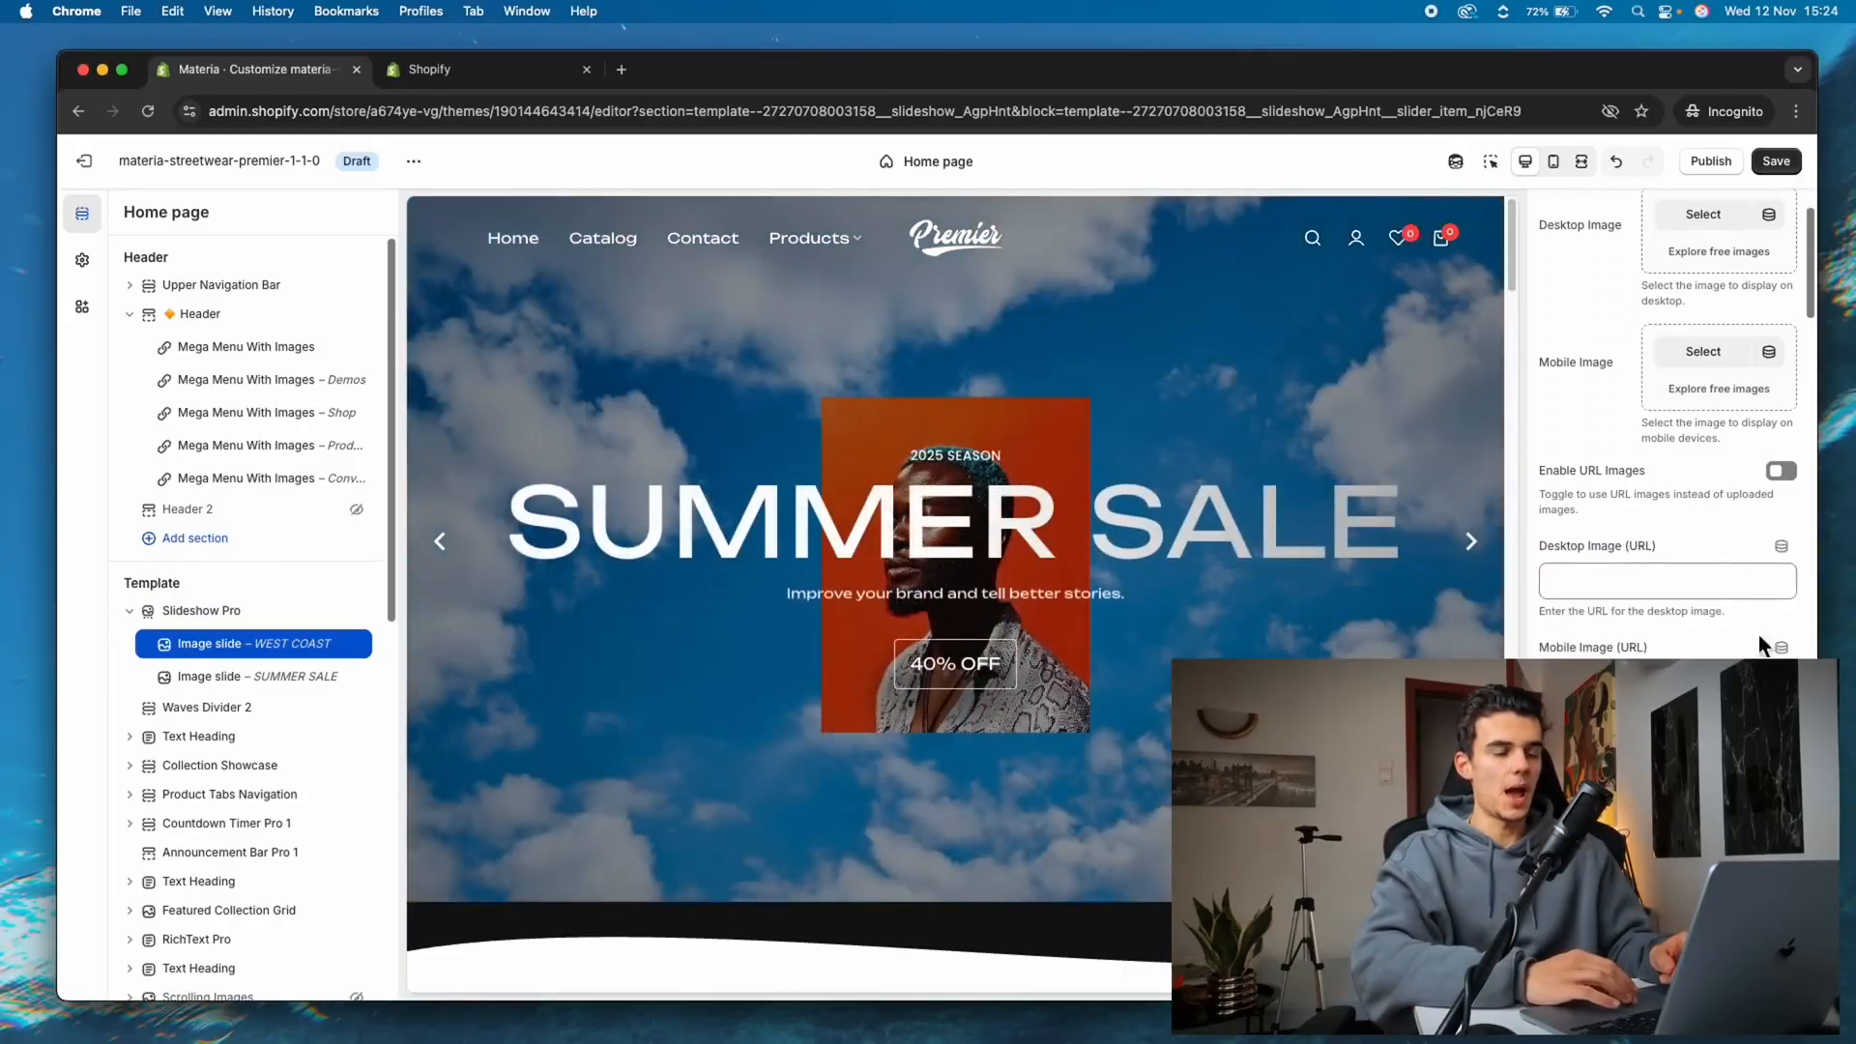
scroll(1711, 397, down, 8)
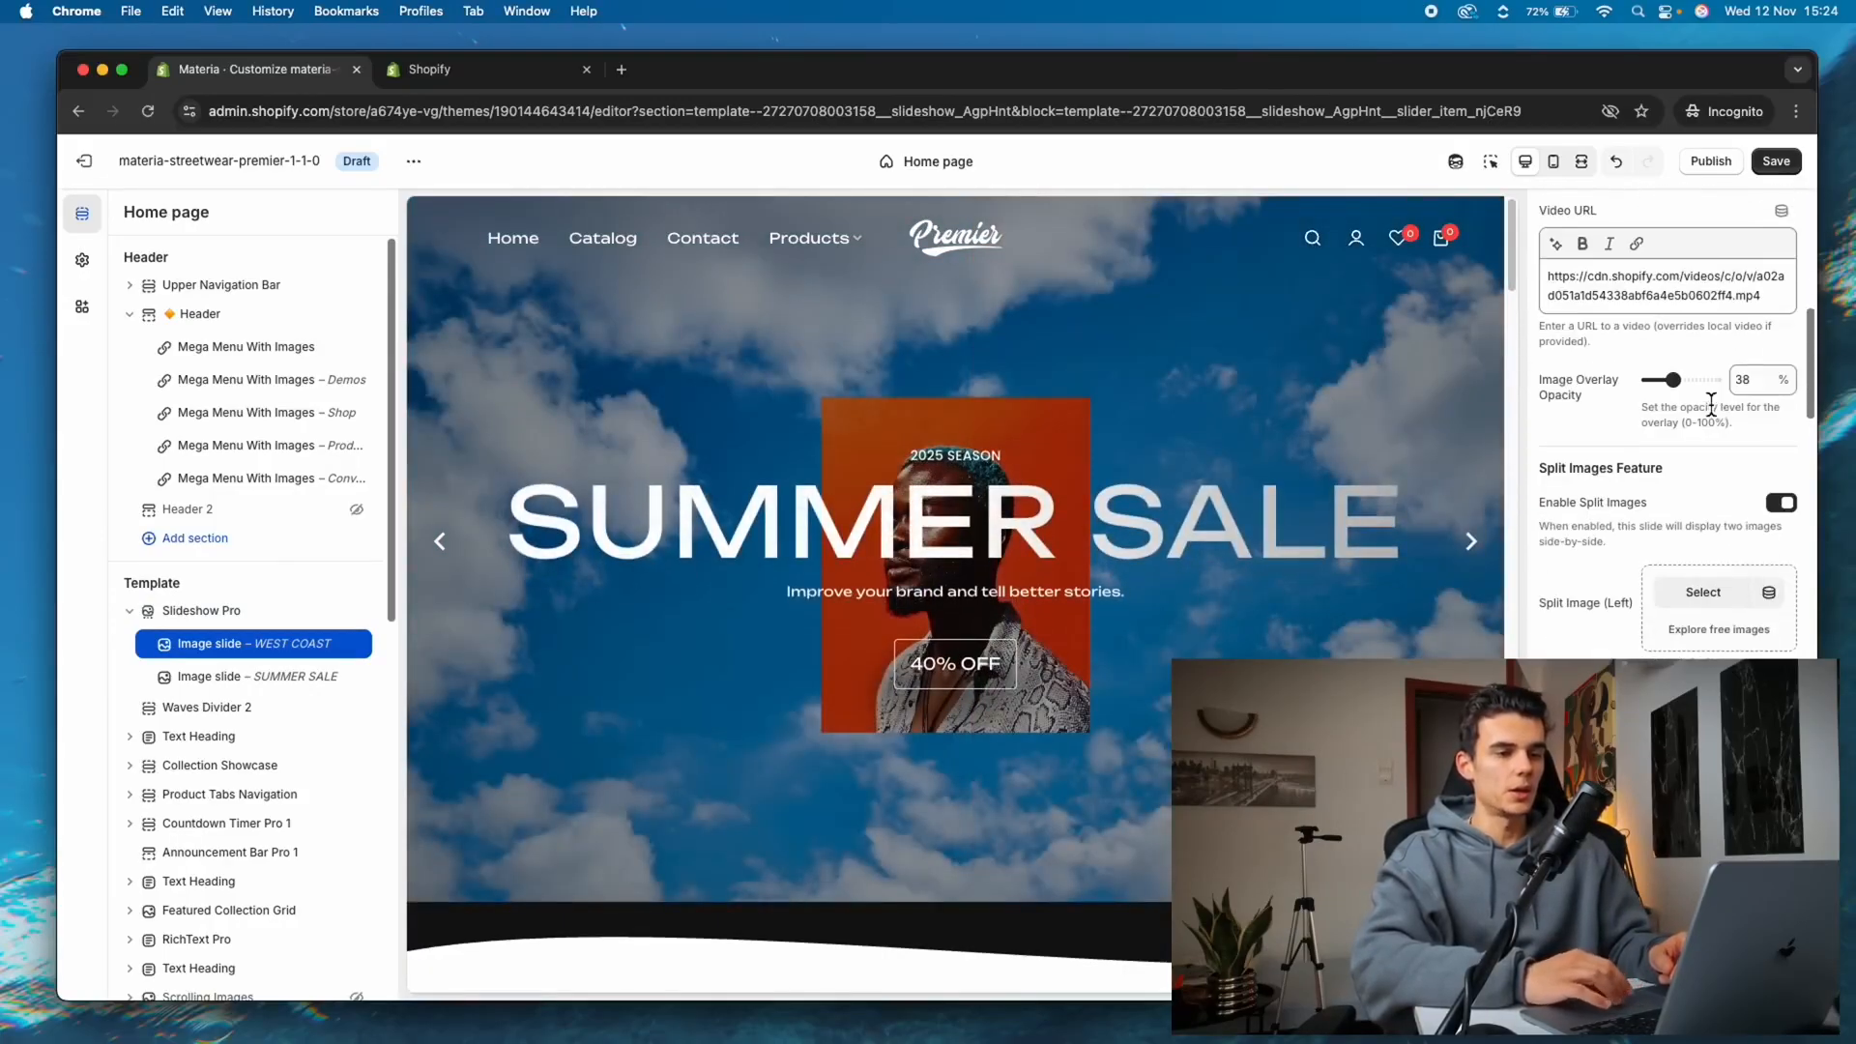
scroll(1710, 399, up, 1)
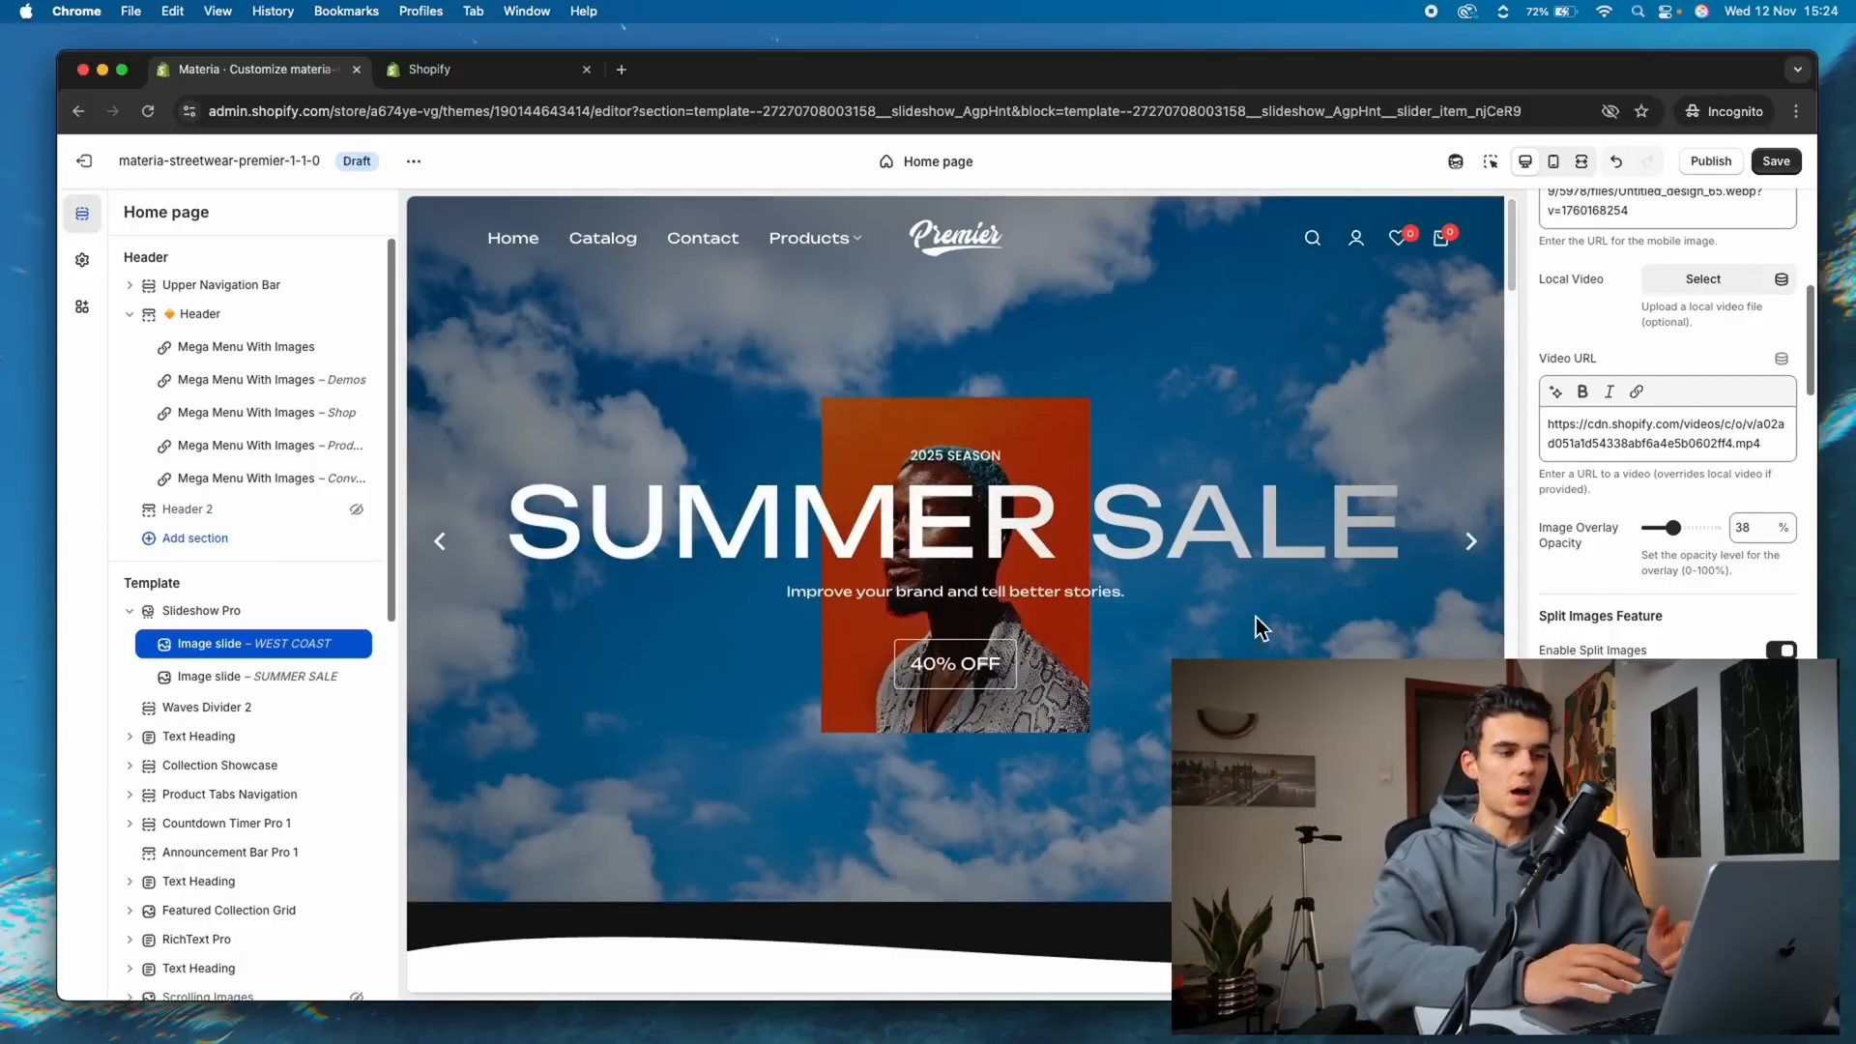
click(1473, 545)
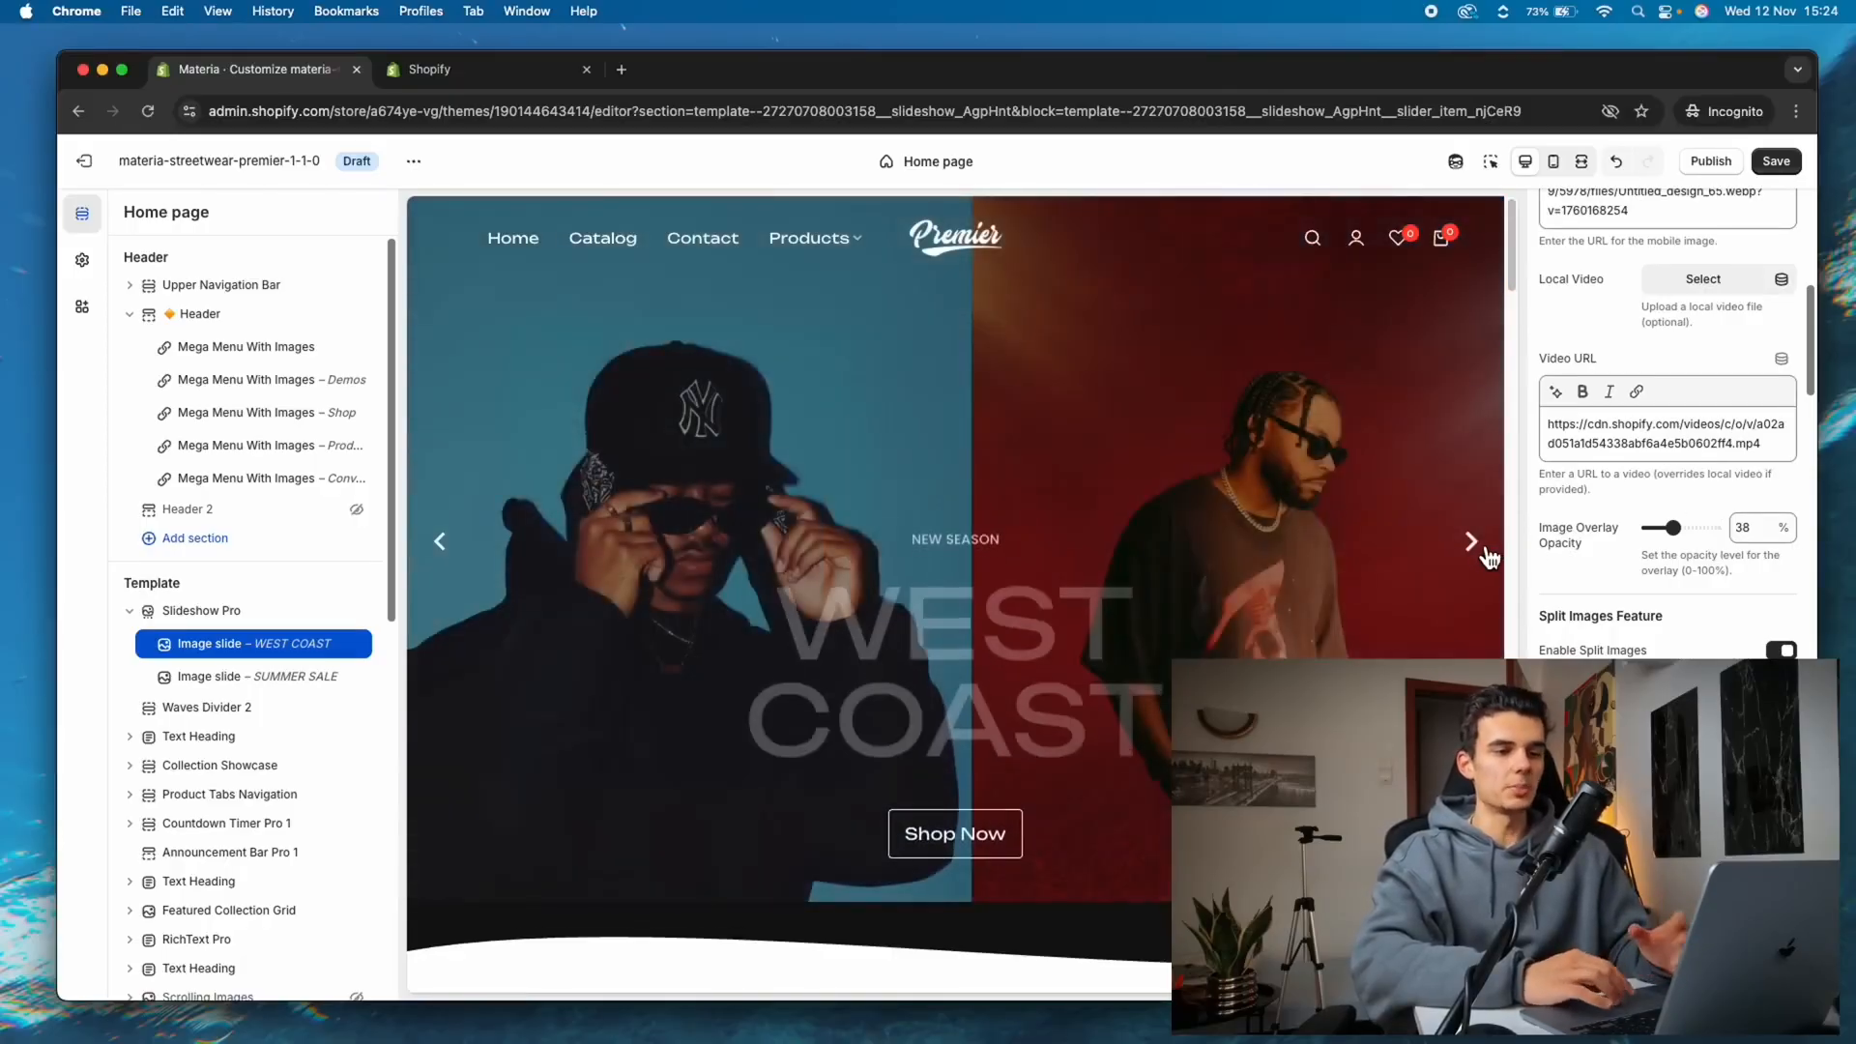
click(1488, 559)
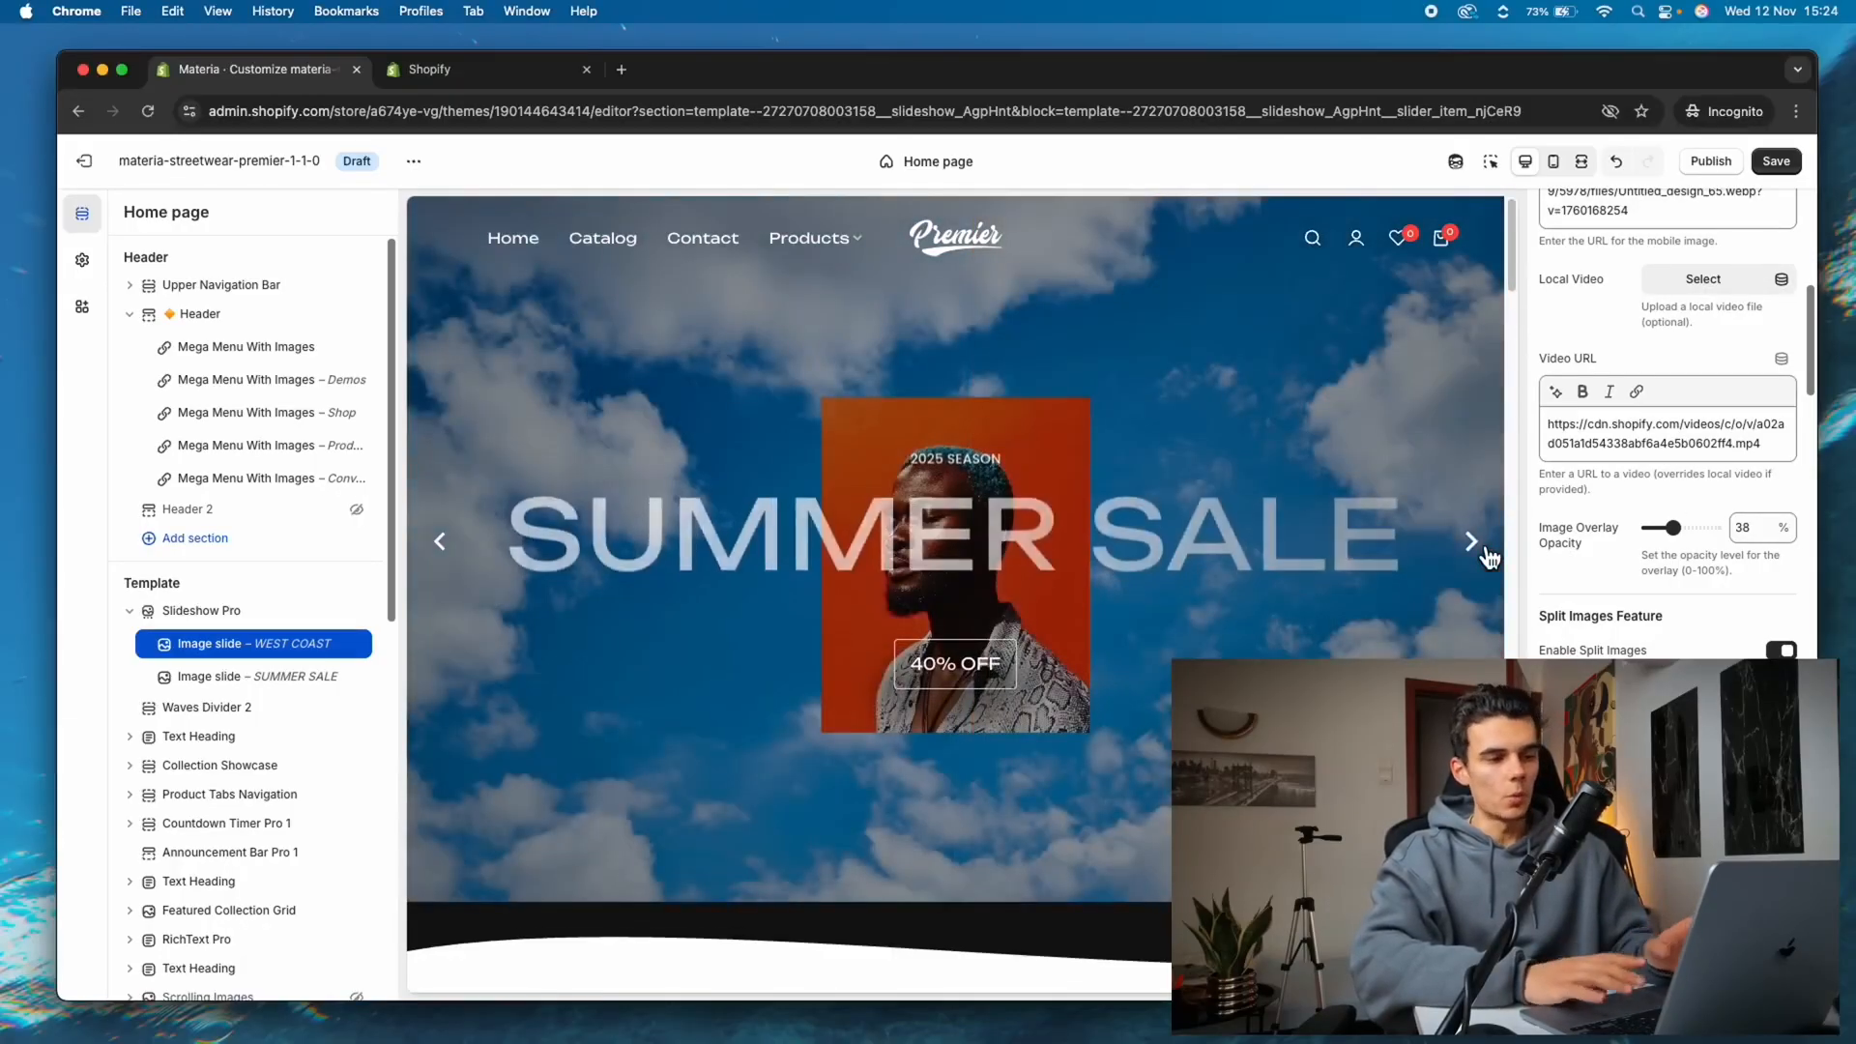
click(1471, 541)
Review the link options of the Hoodies block in the Collection Showcase and save the theme changes
scroll(1075, 638, down, 10)
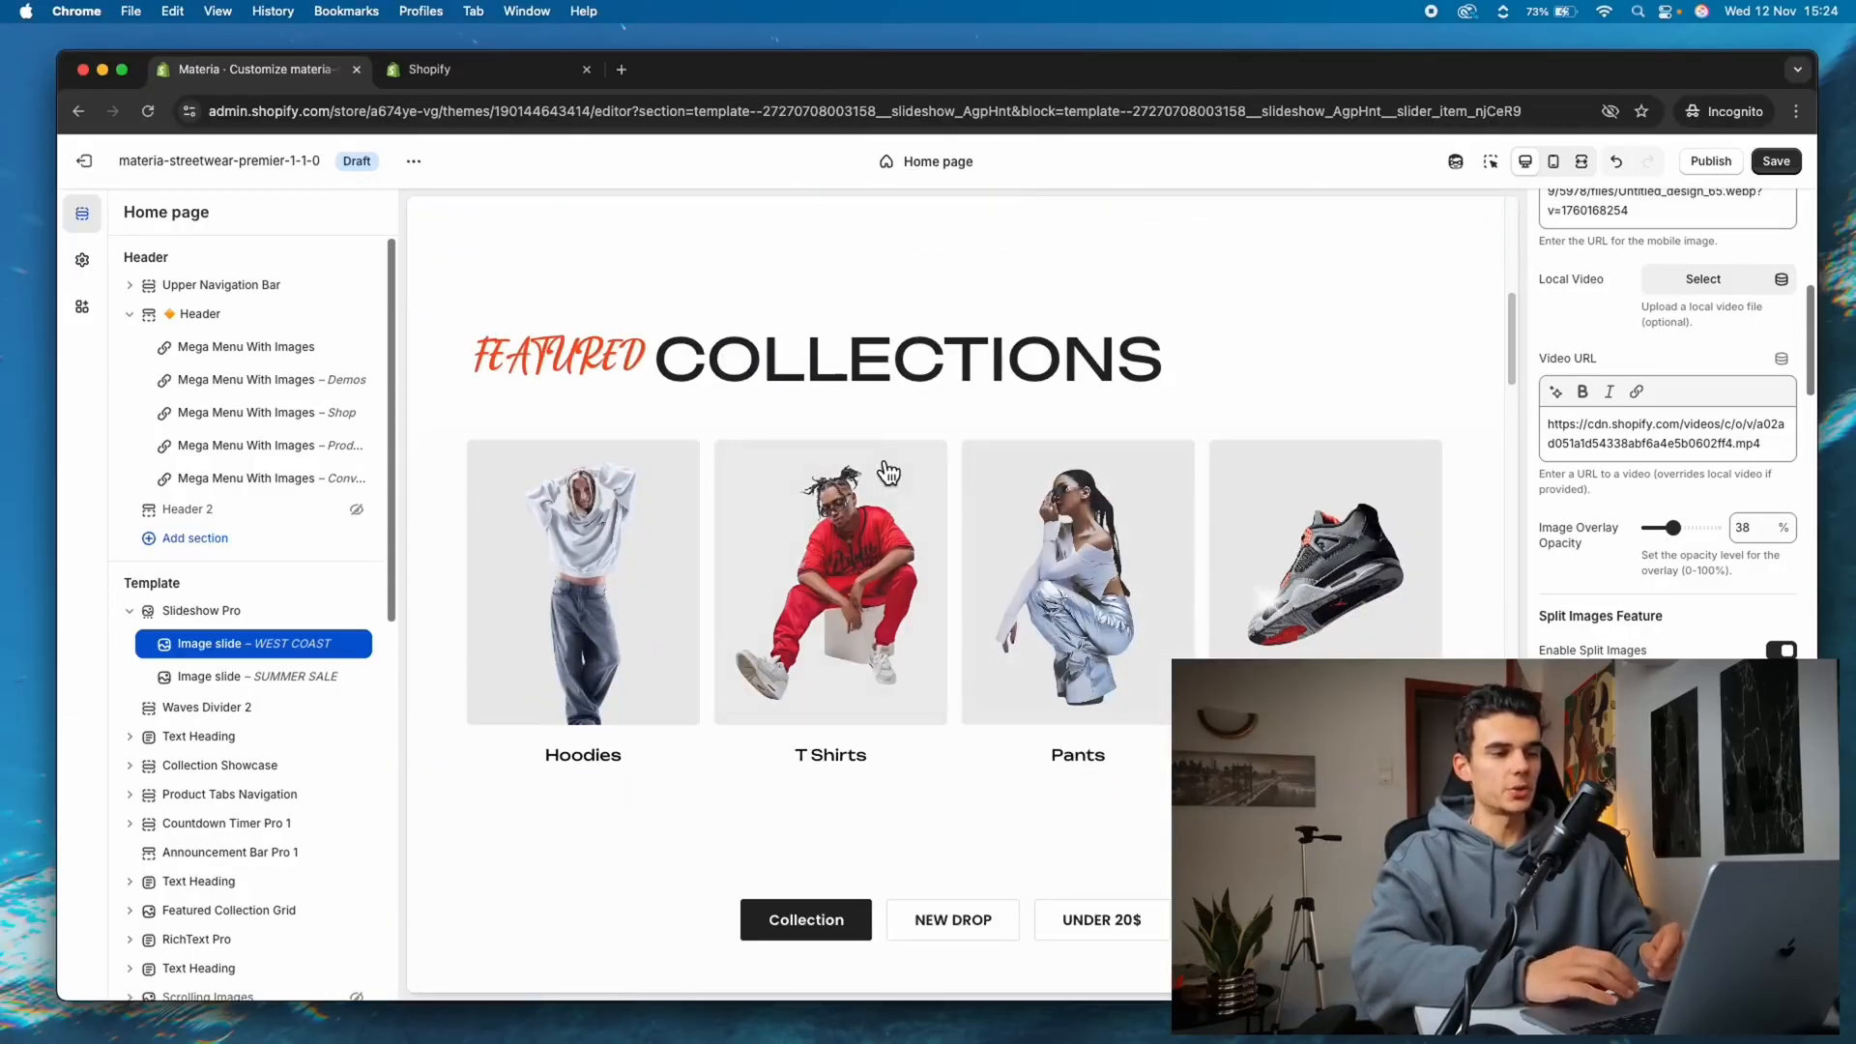
click(232, 766)
click(259, 802)
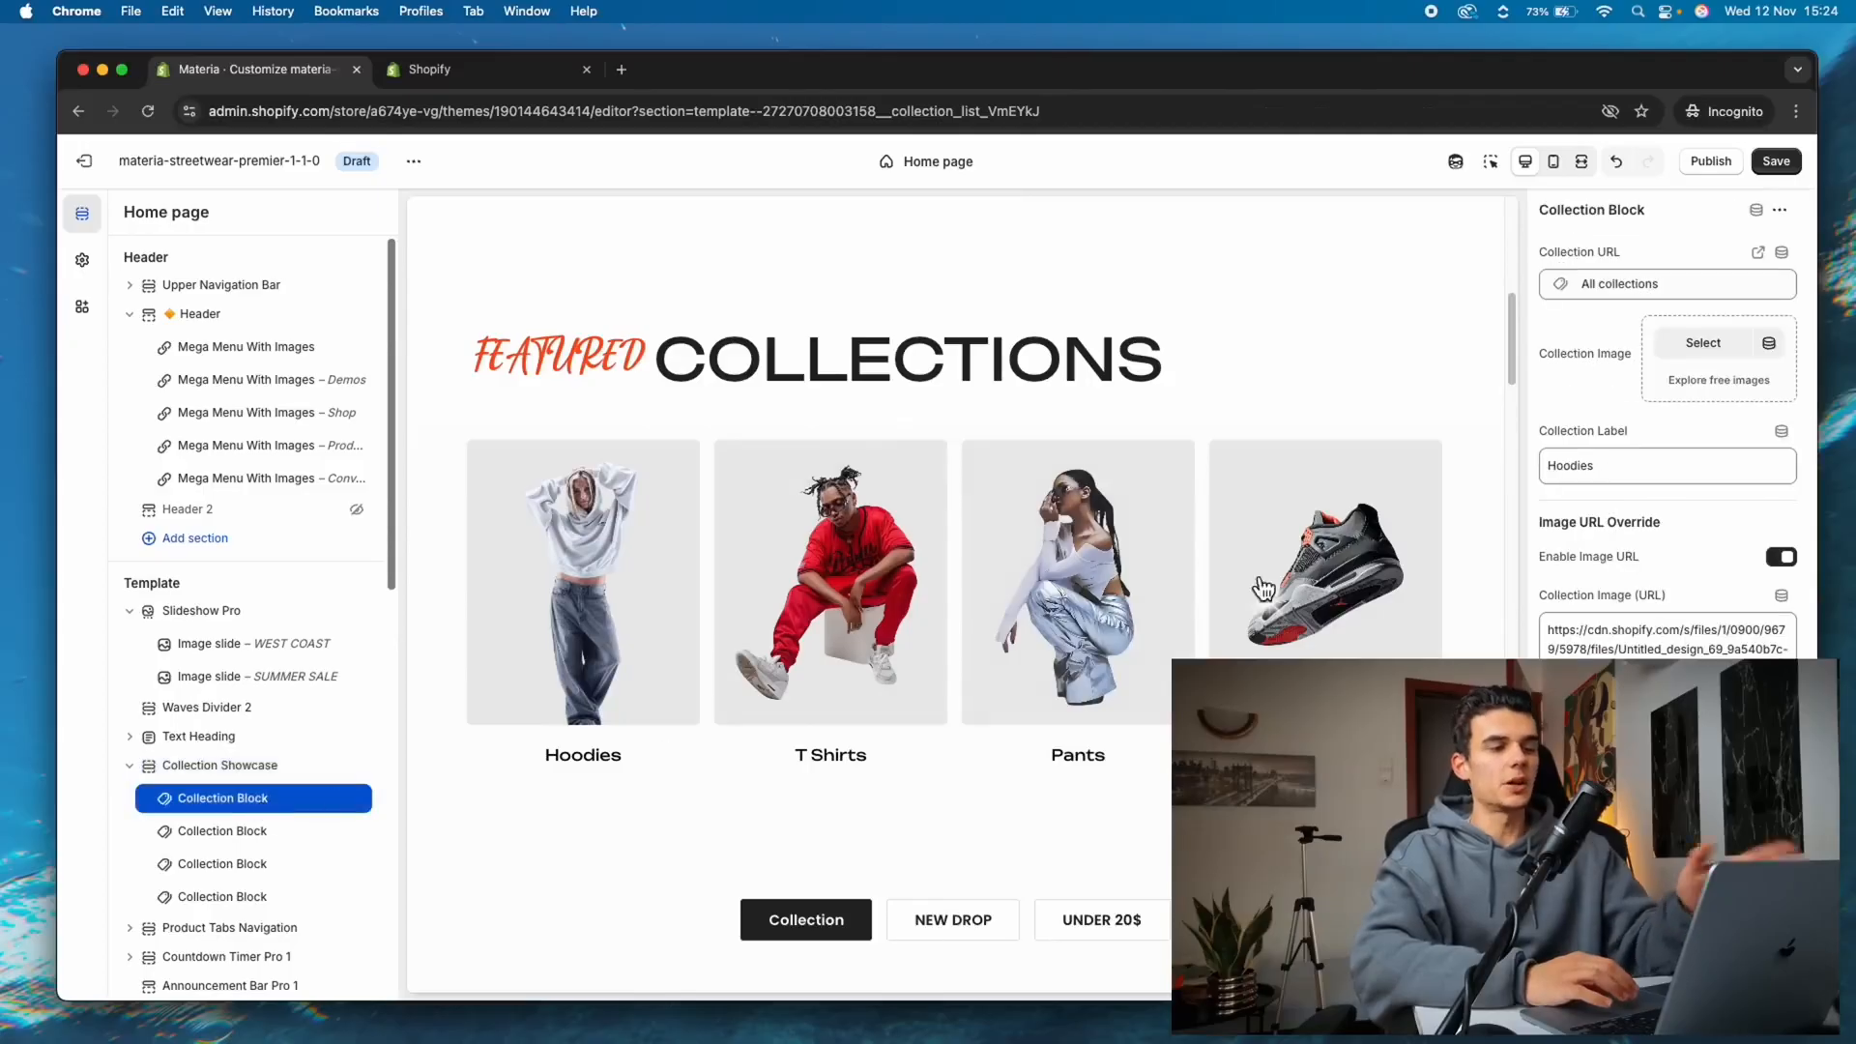
click(1674, 290)
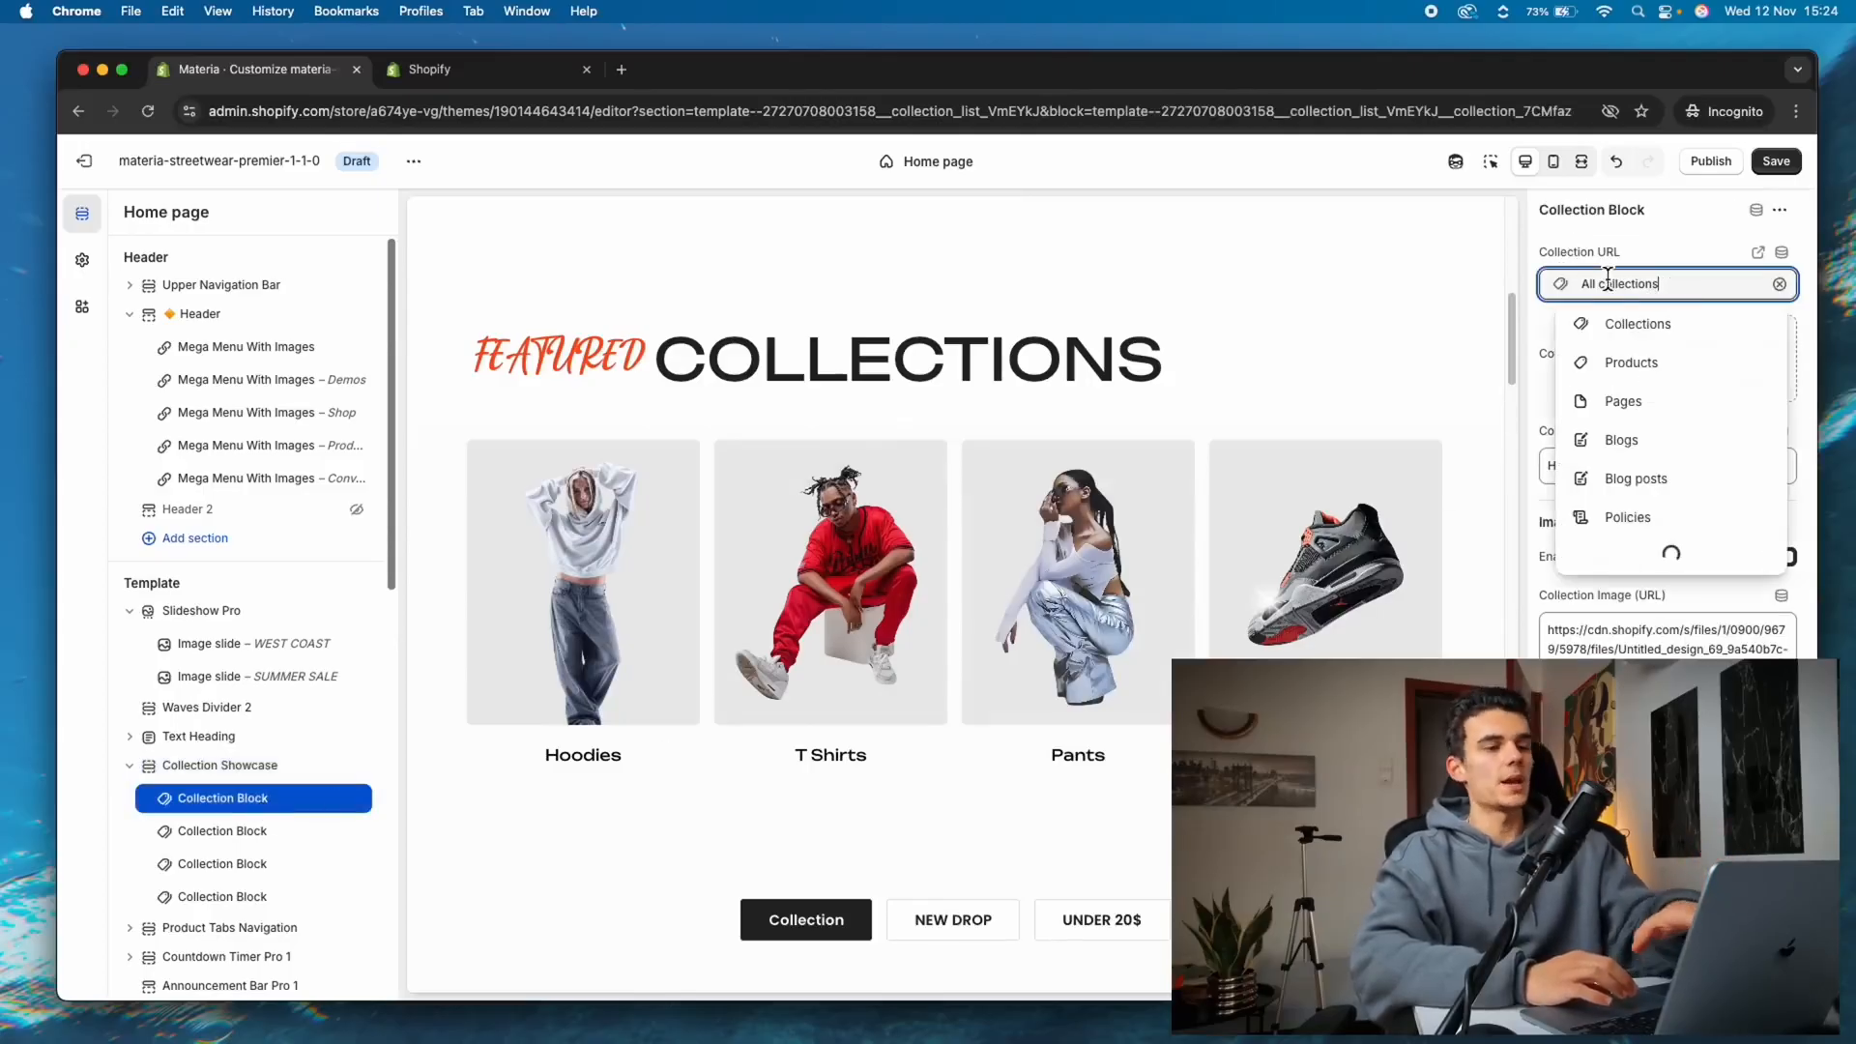
click(1657, 323)
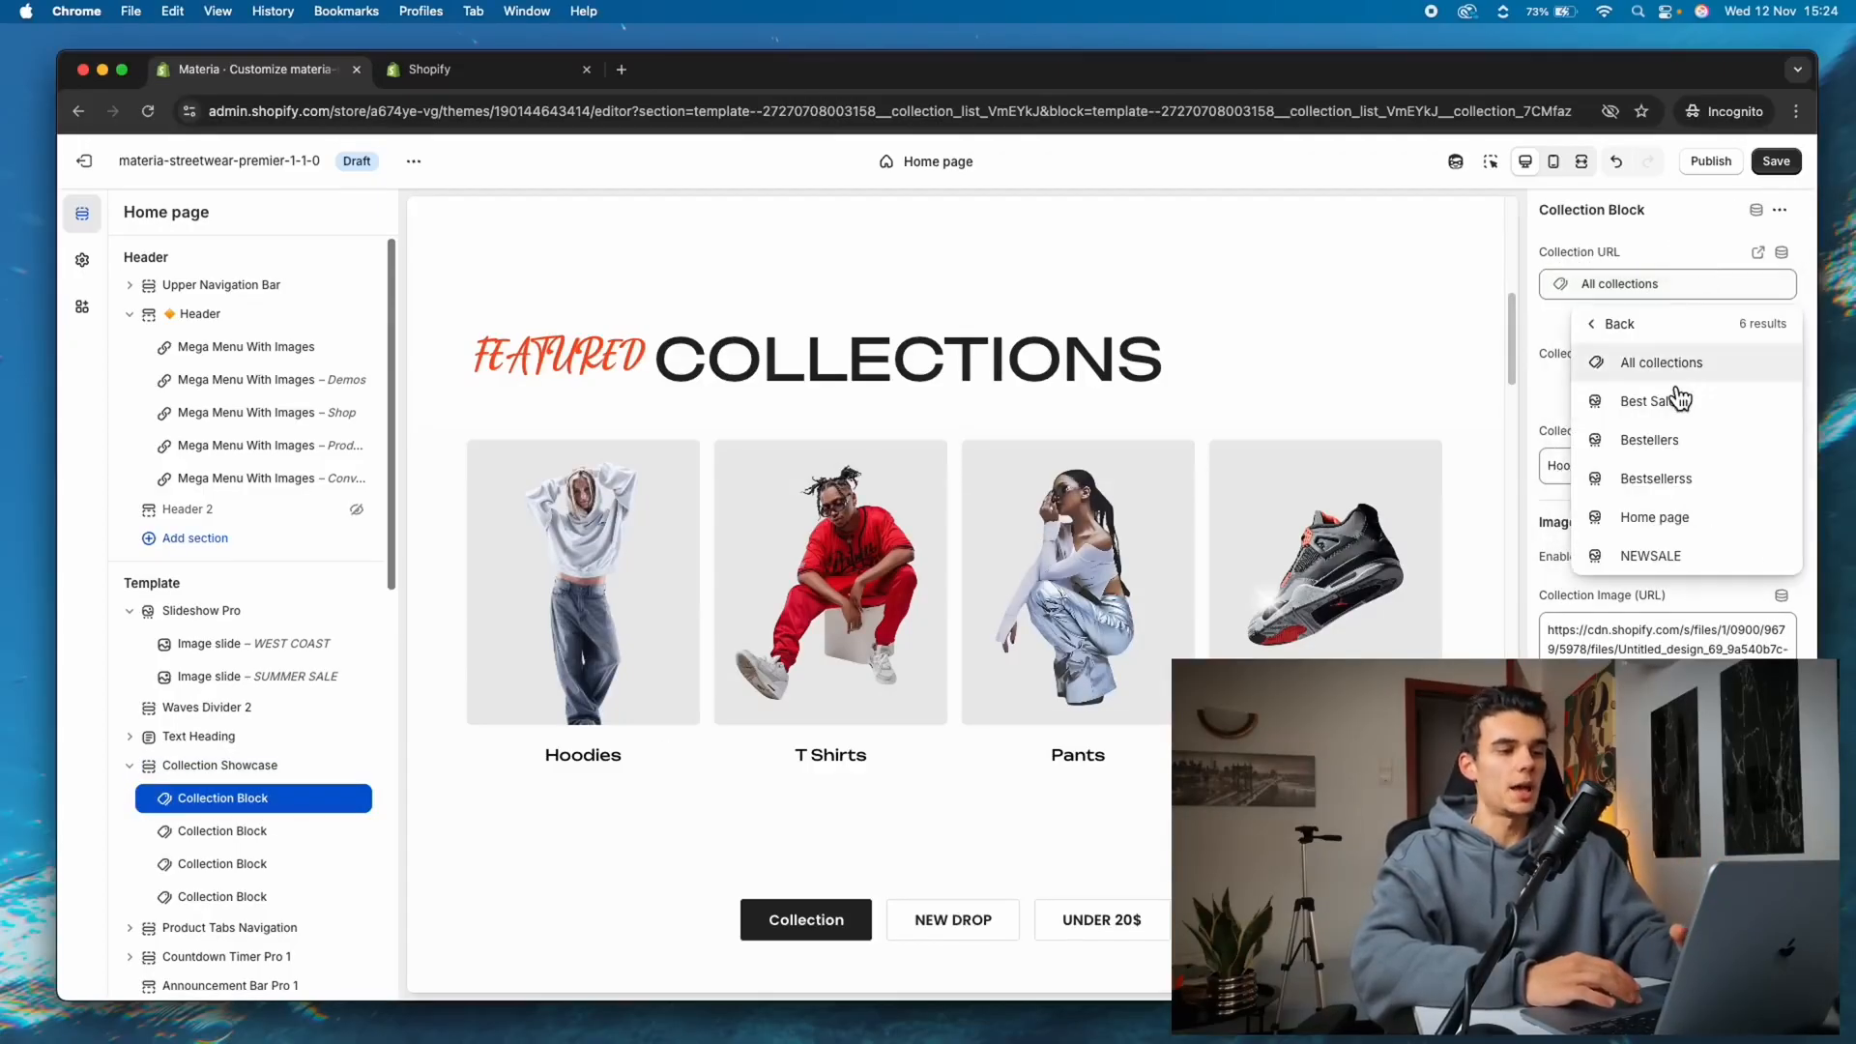
click(1606, 323)
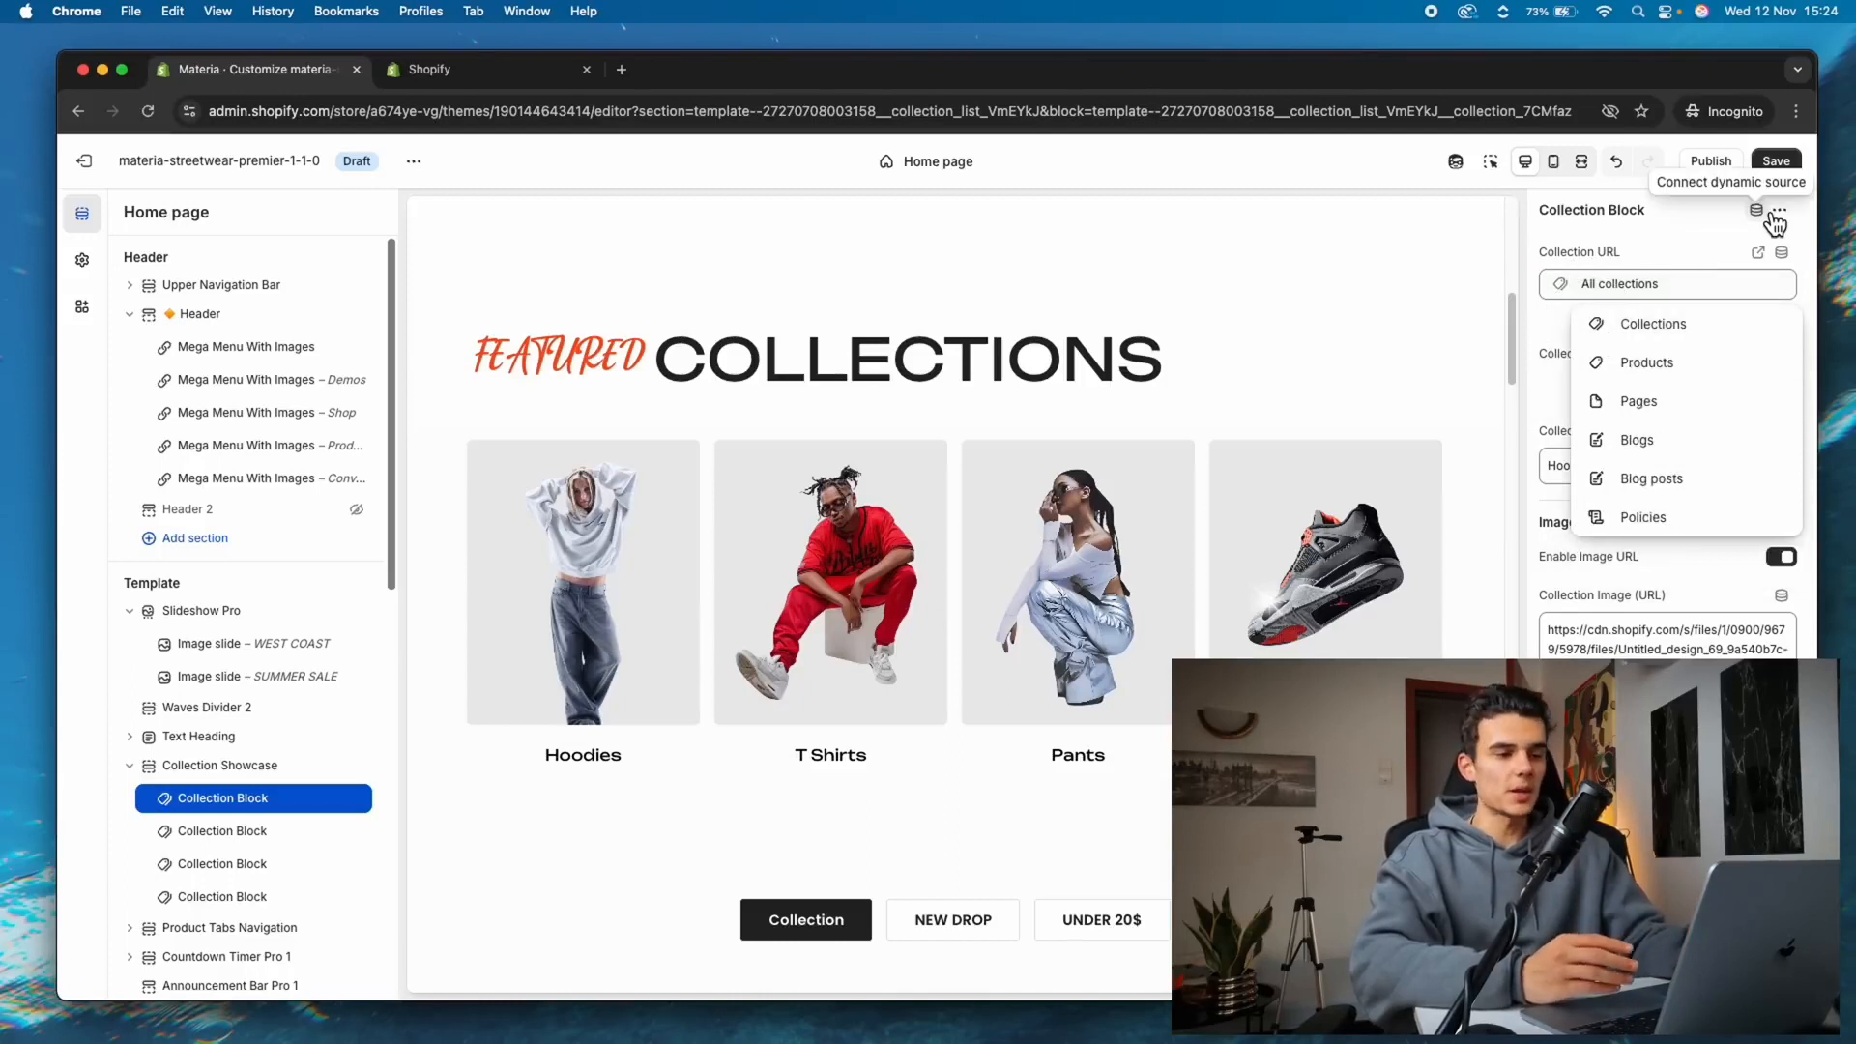
click(1687, 237)
click(1775, 161)
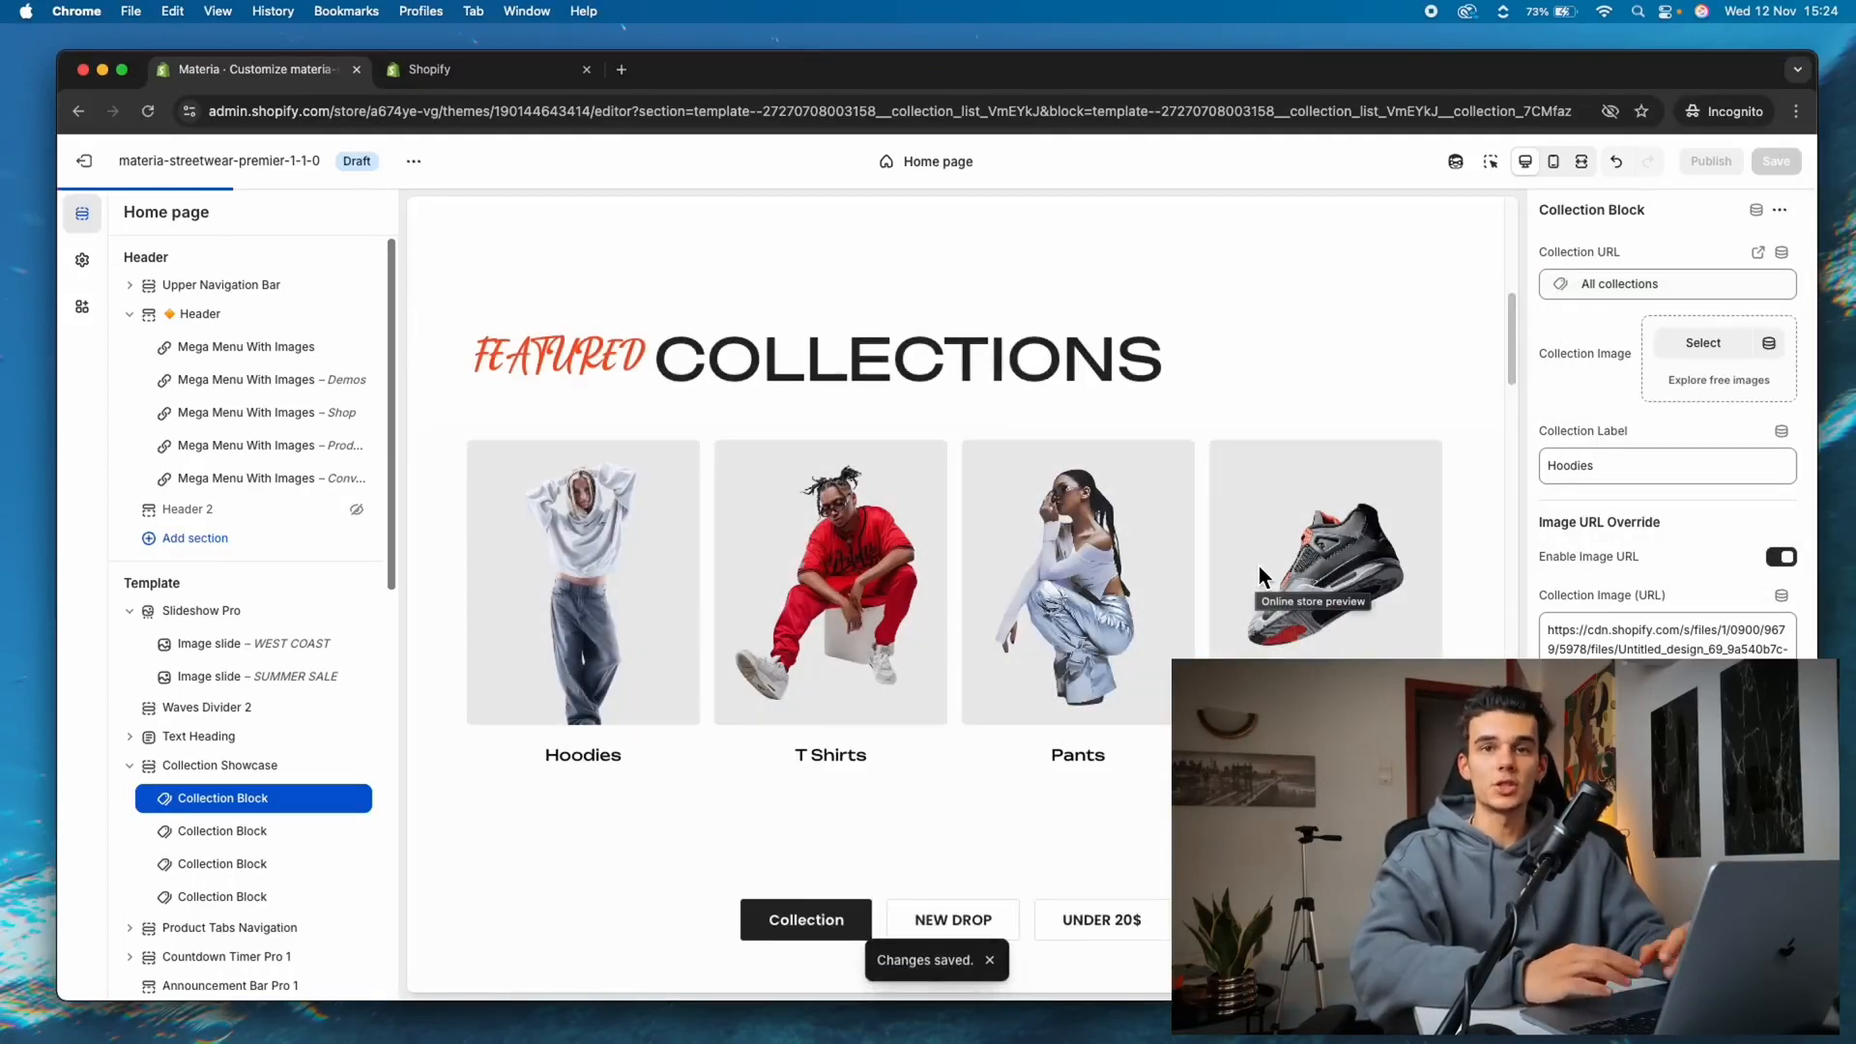
Assign the Home page collection to the first collection tab of Product Tabs Navigation and save the theme
scroll(1261, 587, down, 4)
scroll(1252, 556, down, 2)
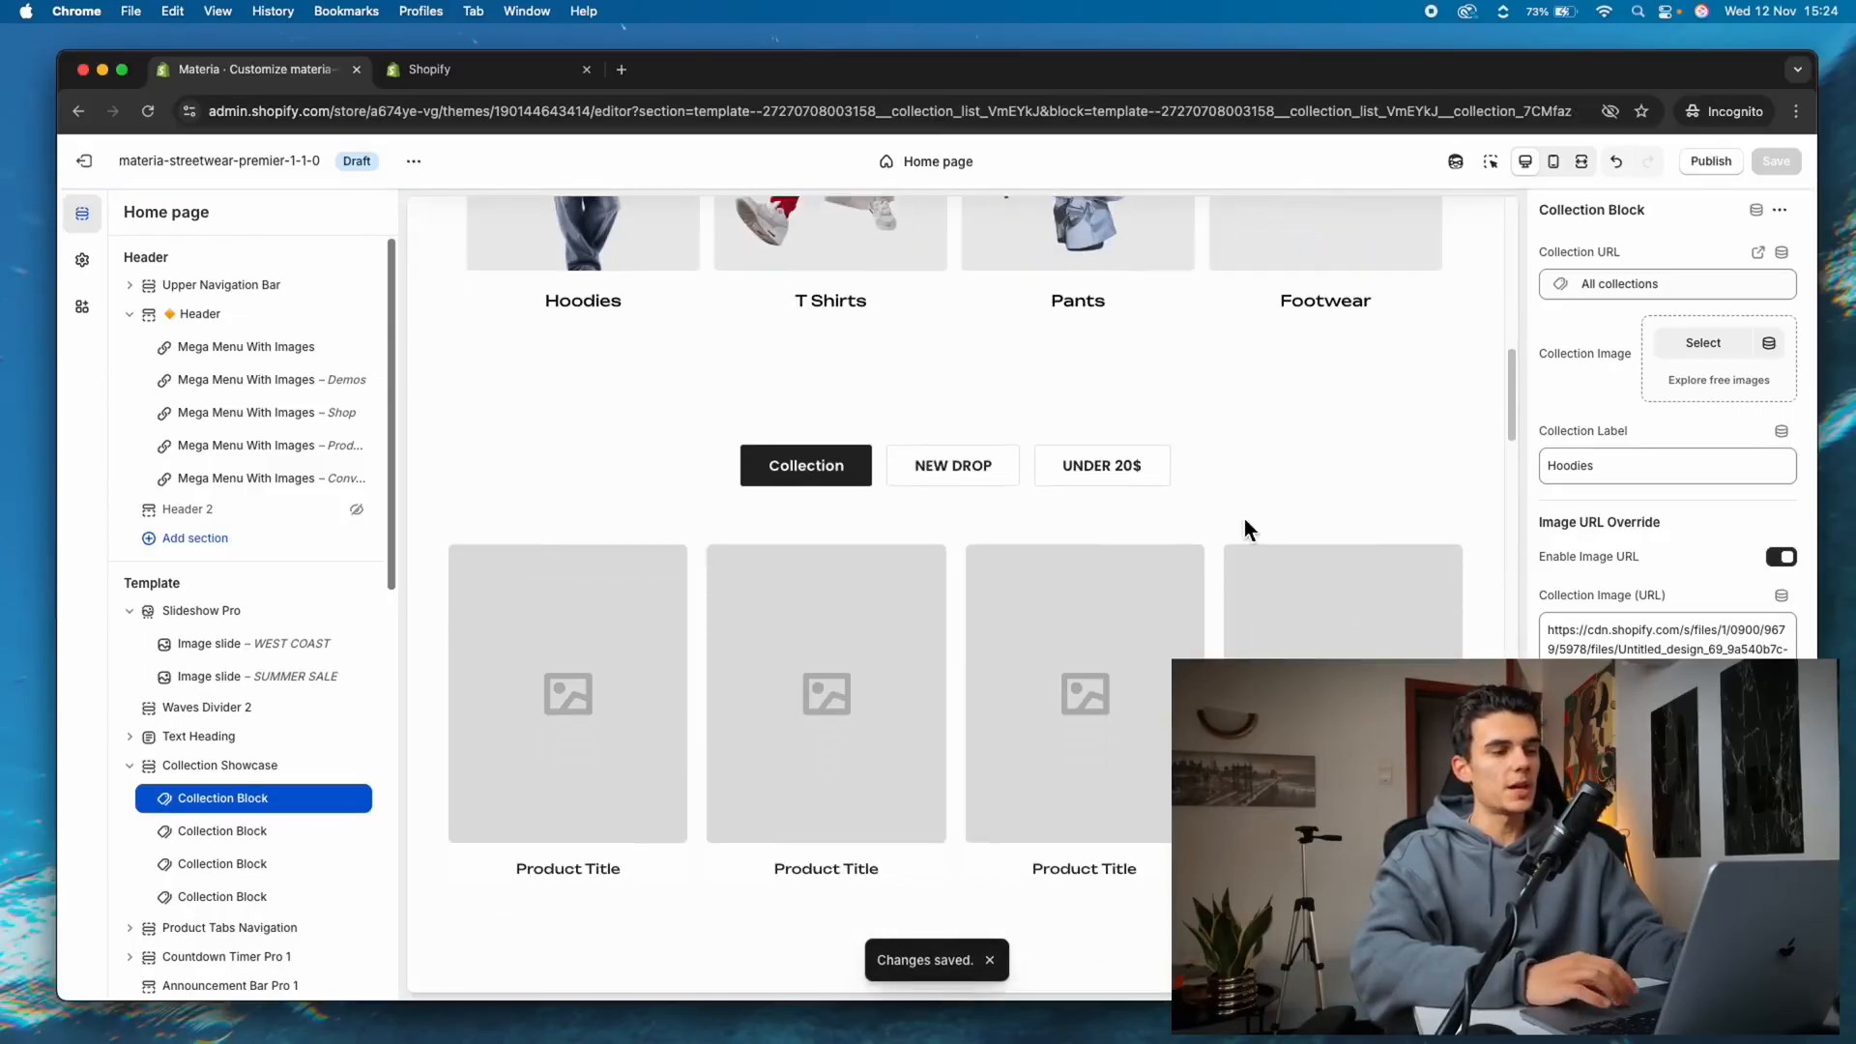
click(955, 416)
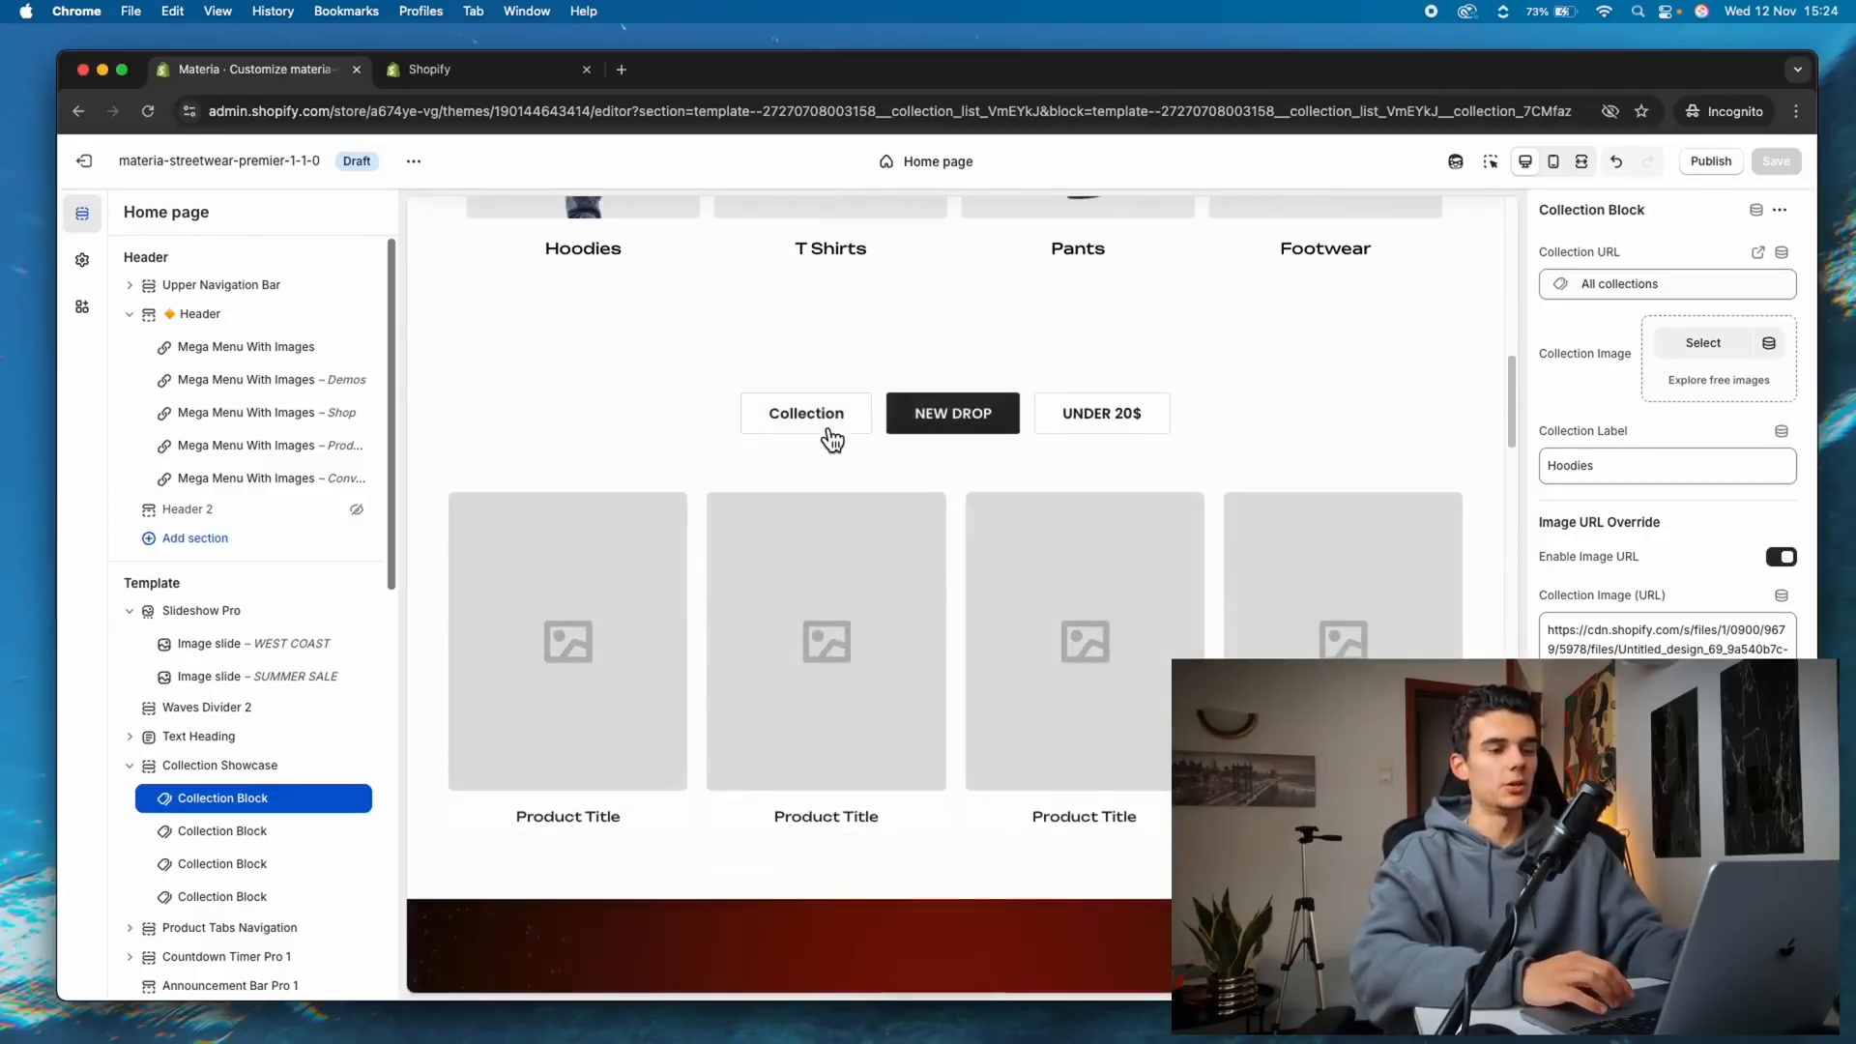
click(827, 430)
click(248, 932)
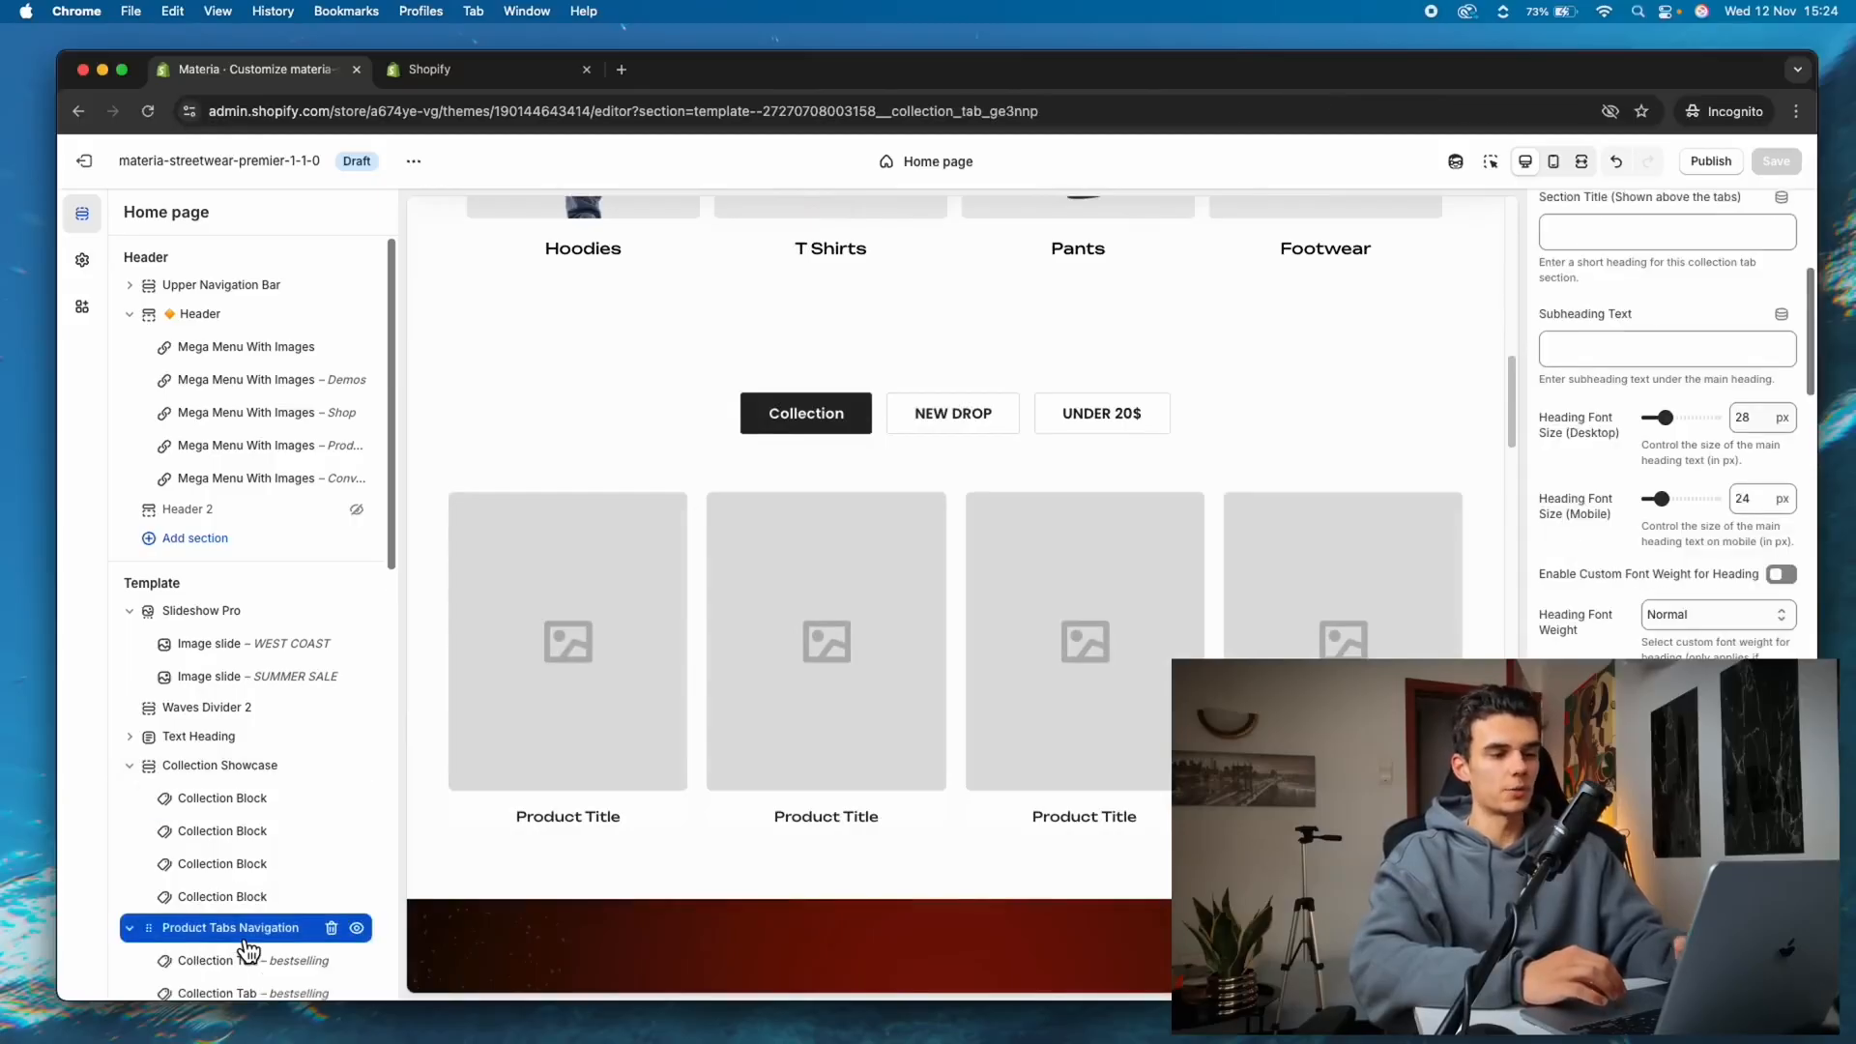
click(274, 967)
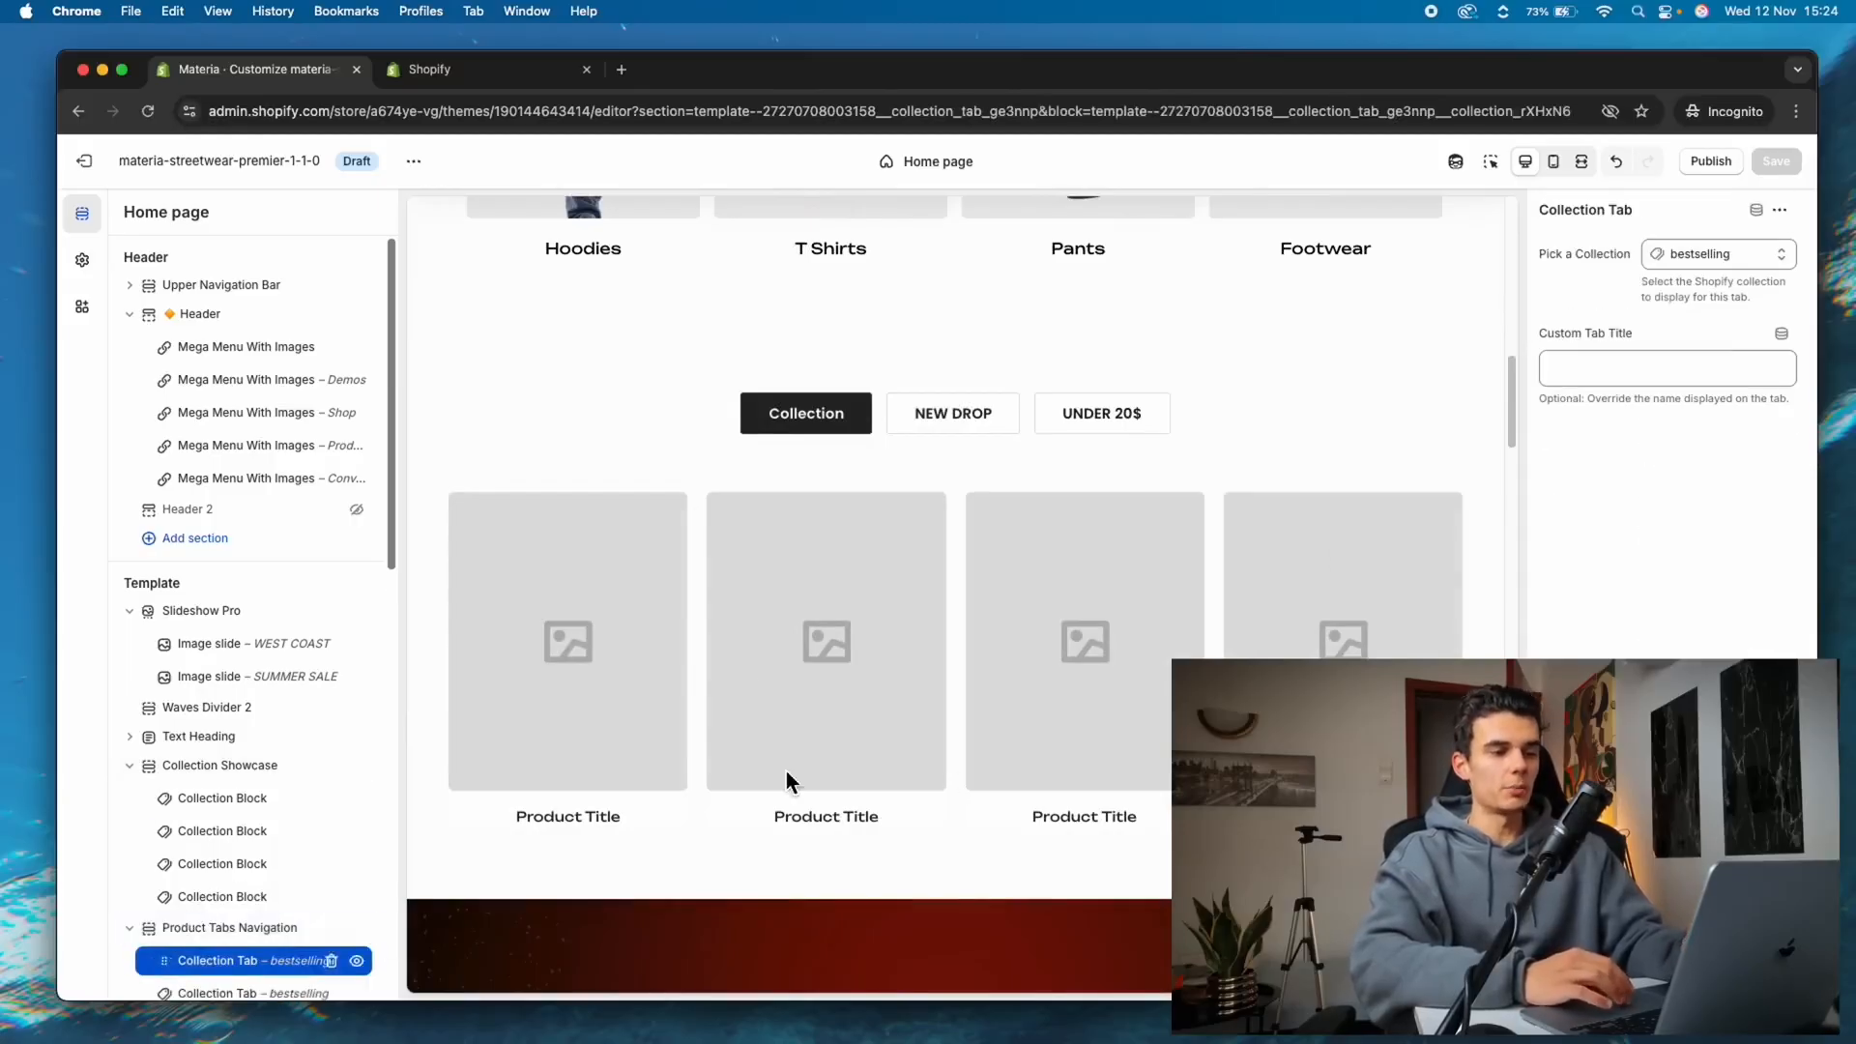
click(1663, 301)
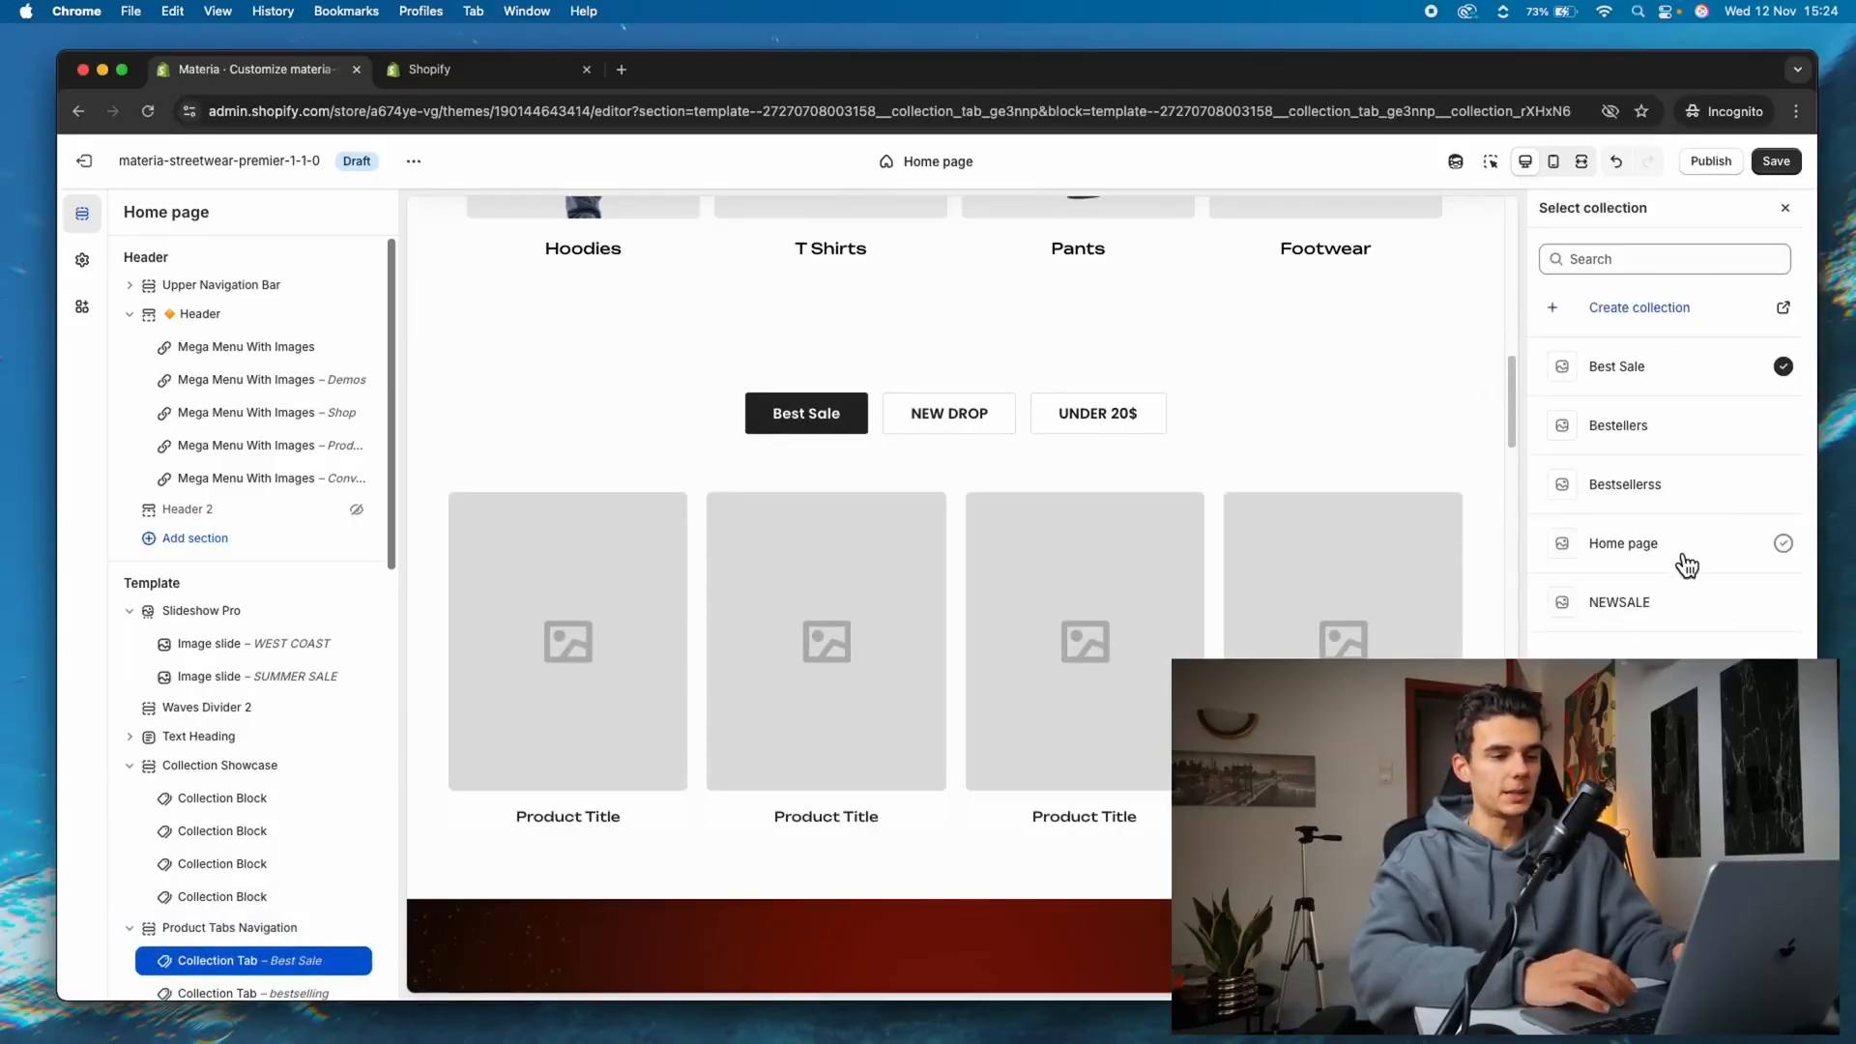
click(1686, 565)
click(1775, 161)
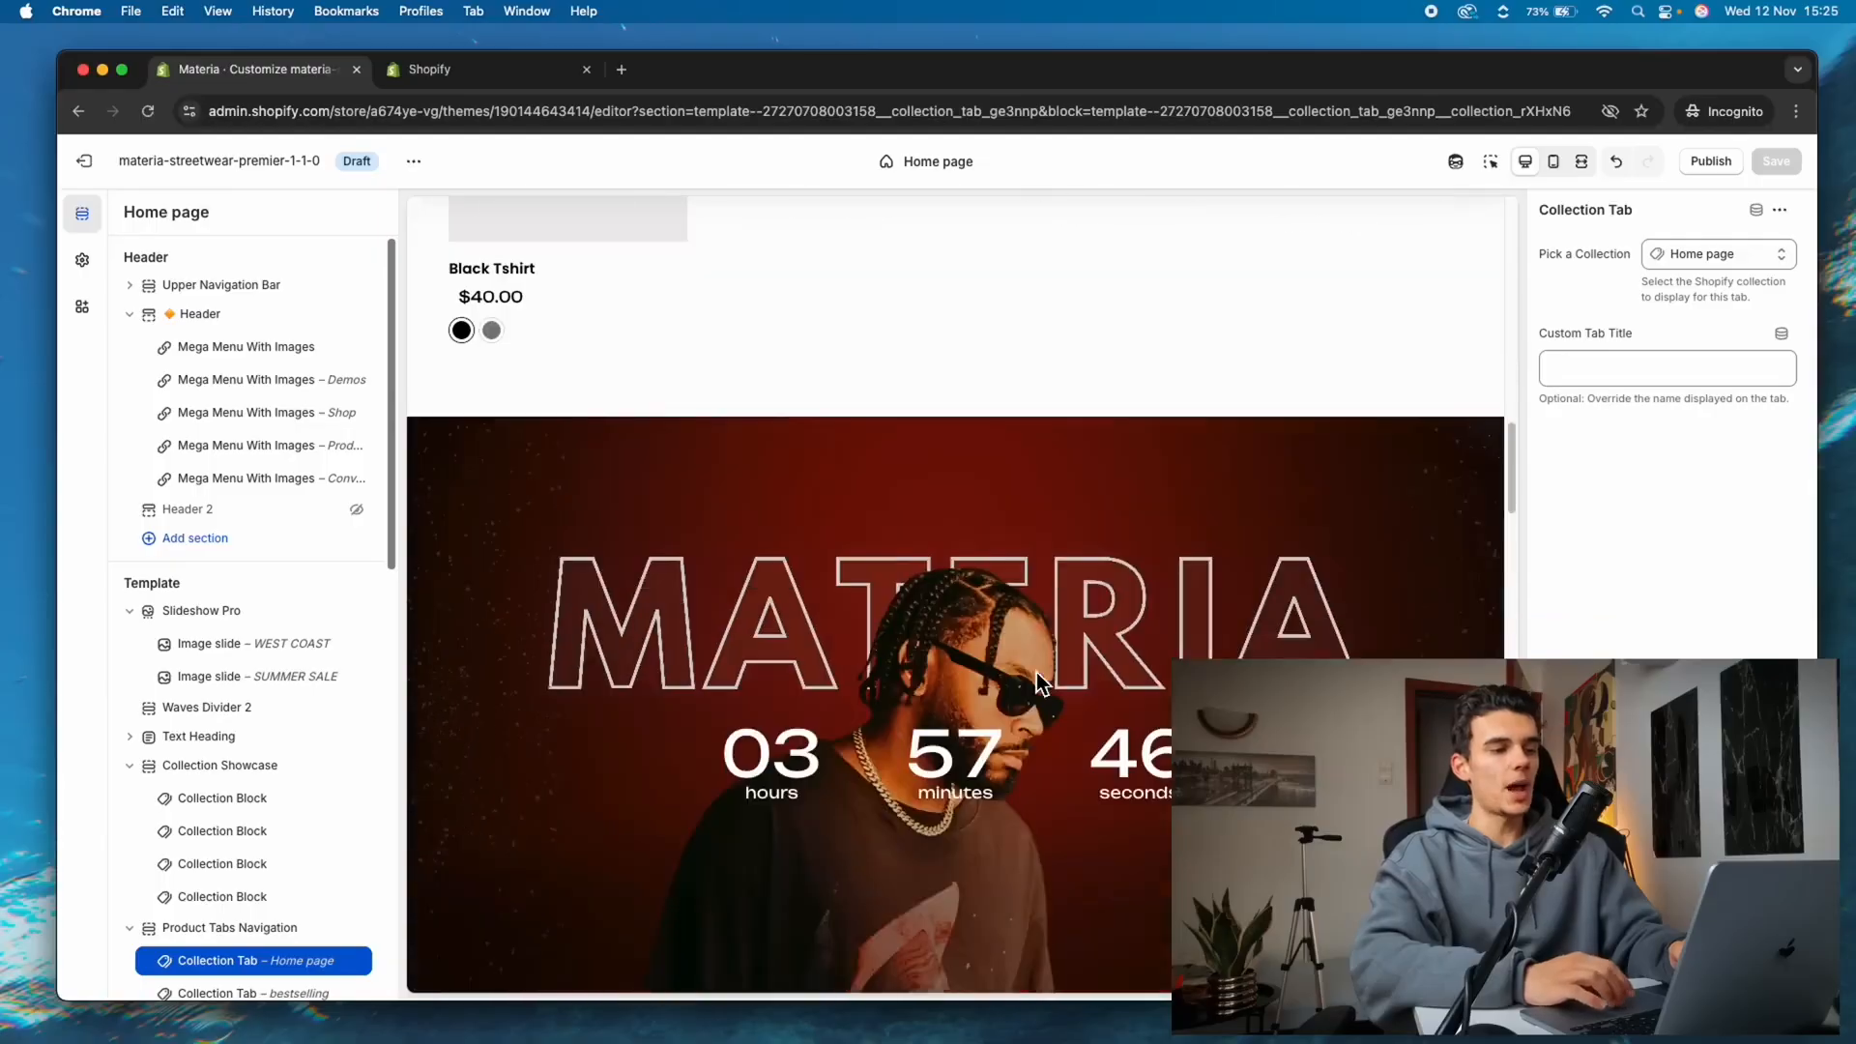
Review the remaining home page sections, from the countdown banner and Featured Styles grid down to the Instagram promo
scroll(1036, 671, down, 2)
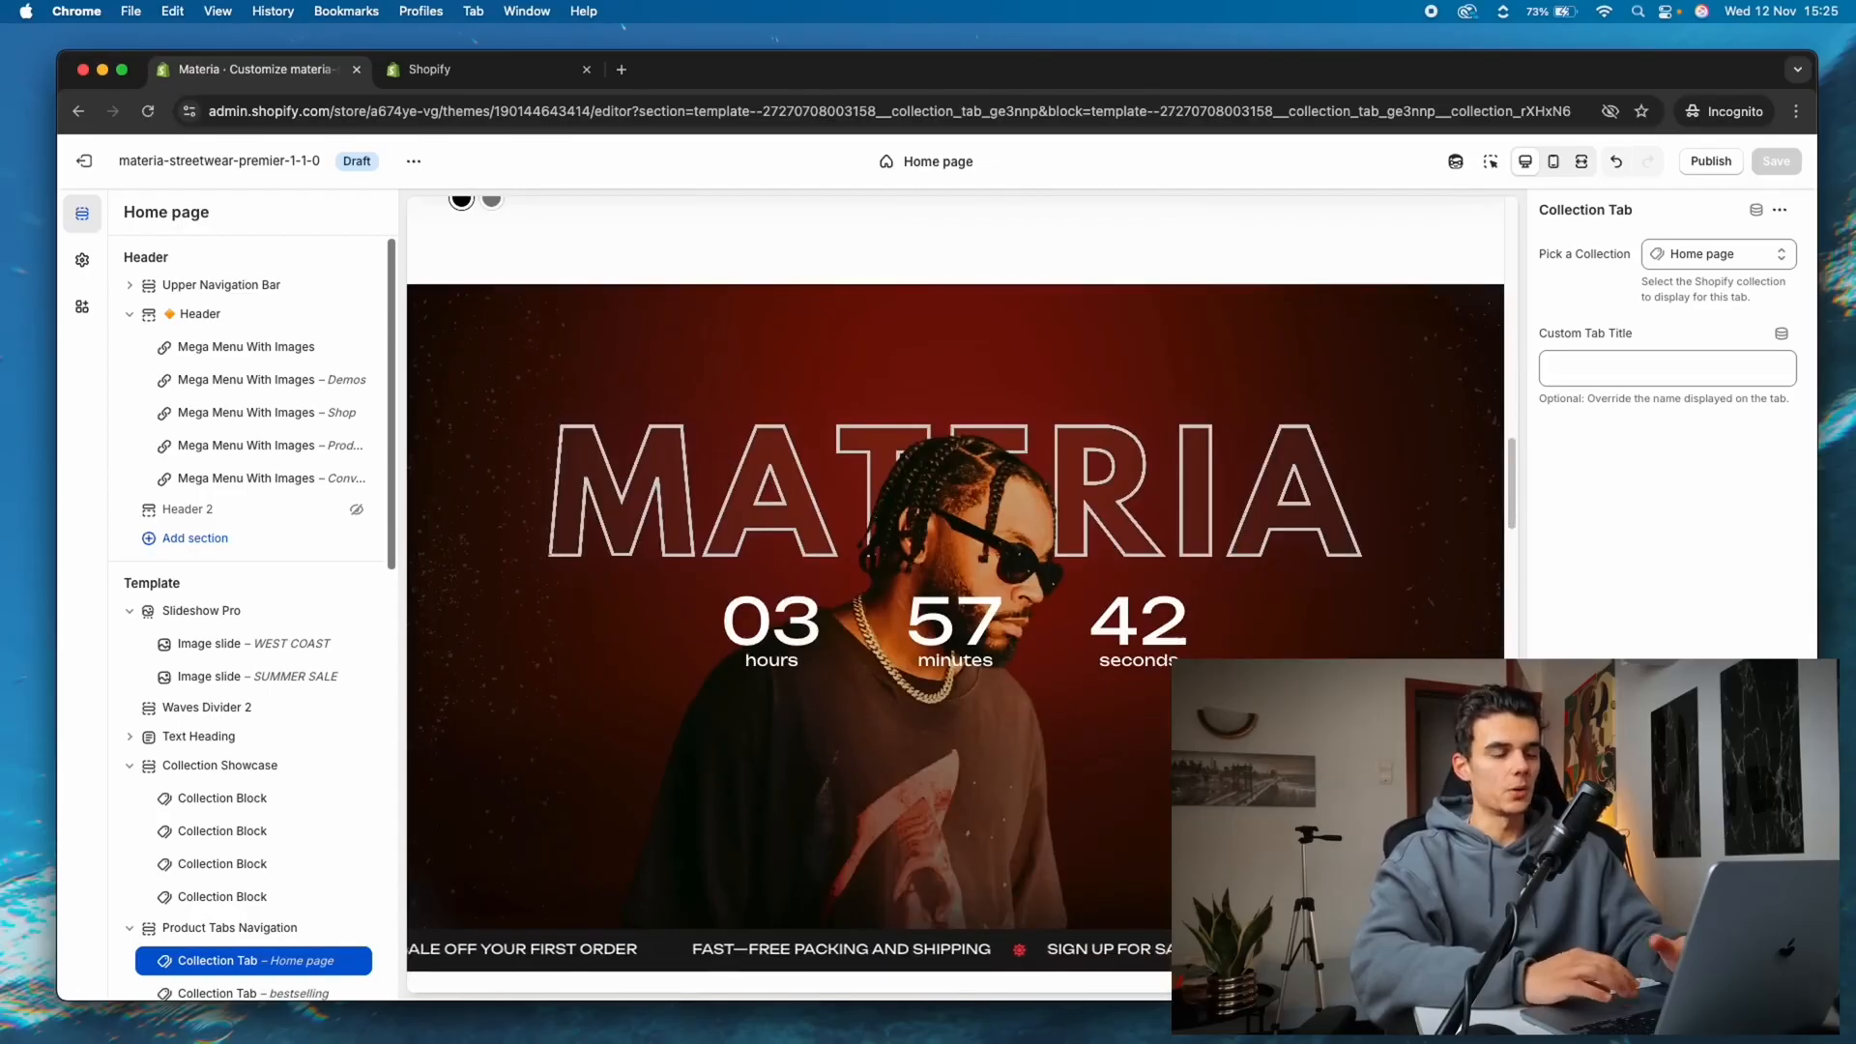
scroll(955, 594, down, 8)
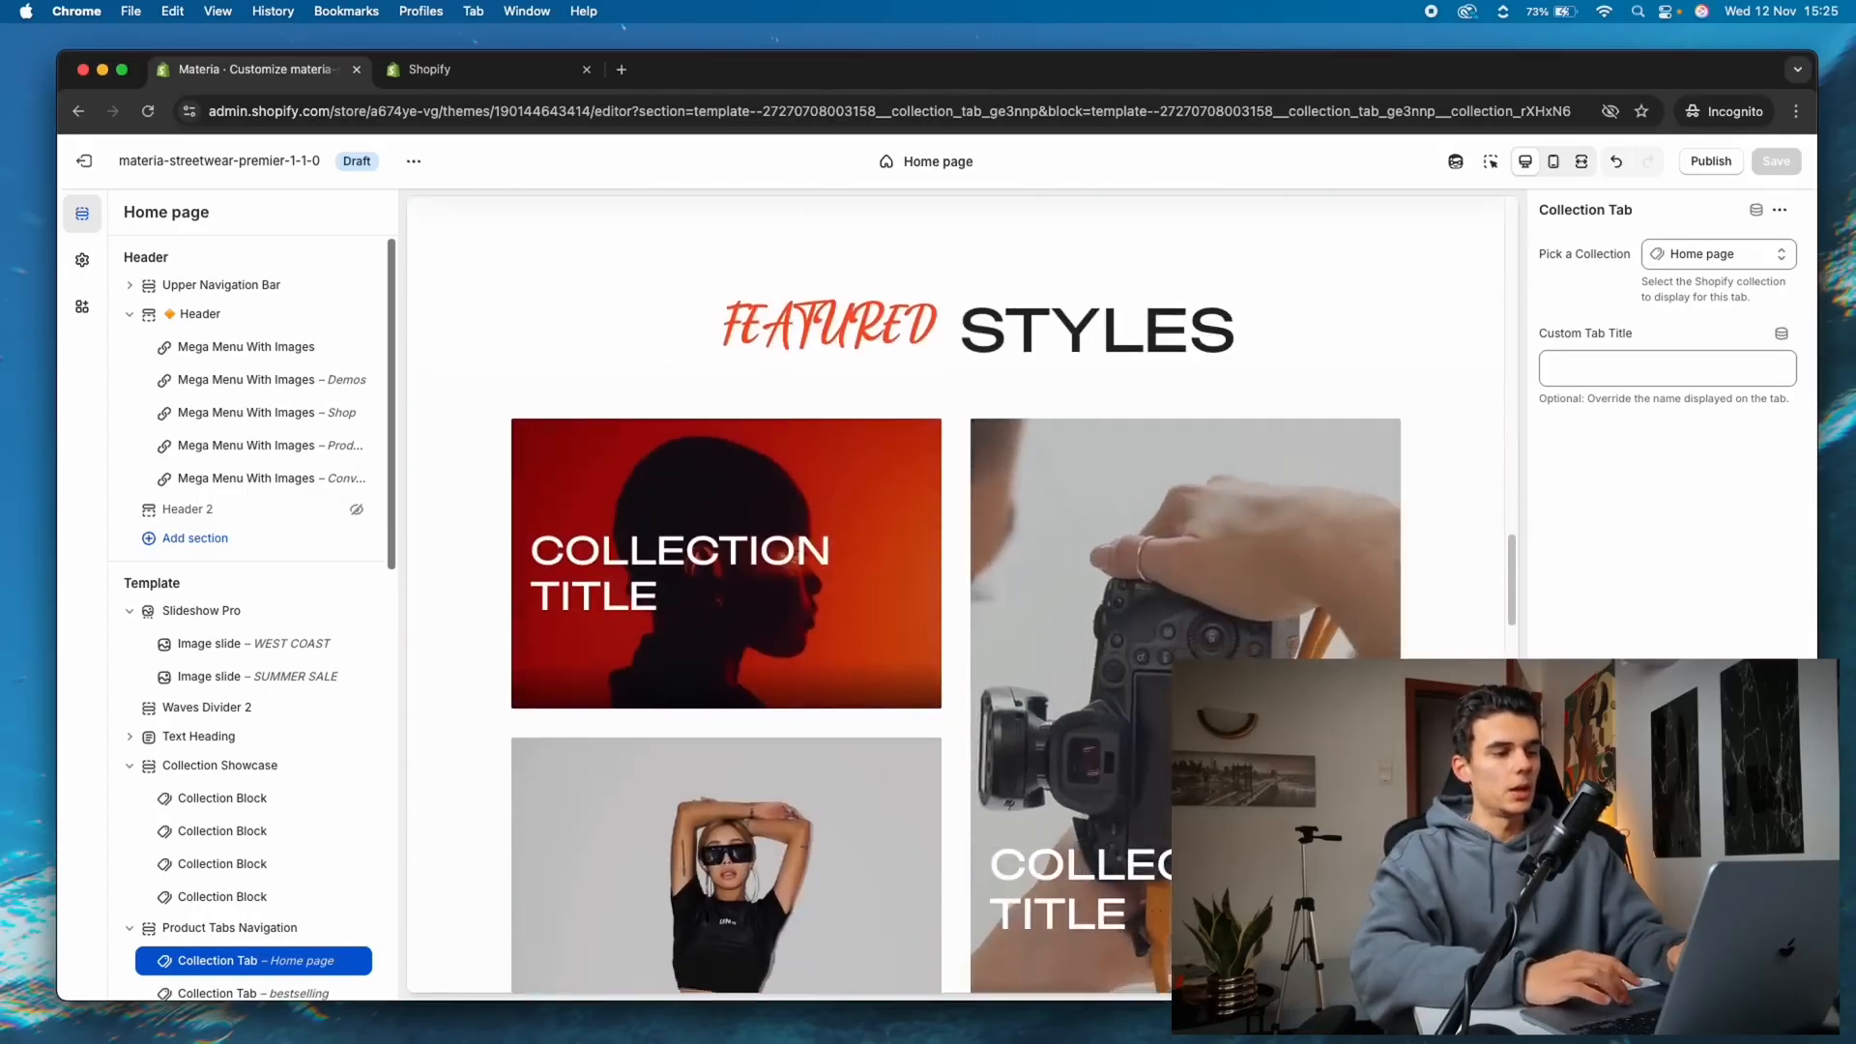
scroll(1205, 561, down, 5)
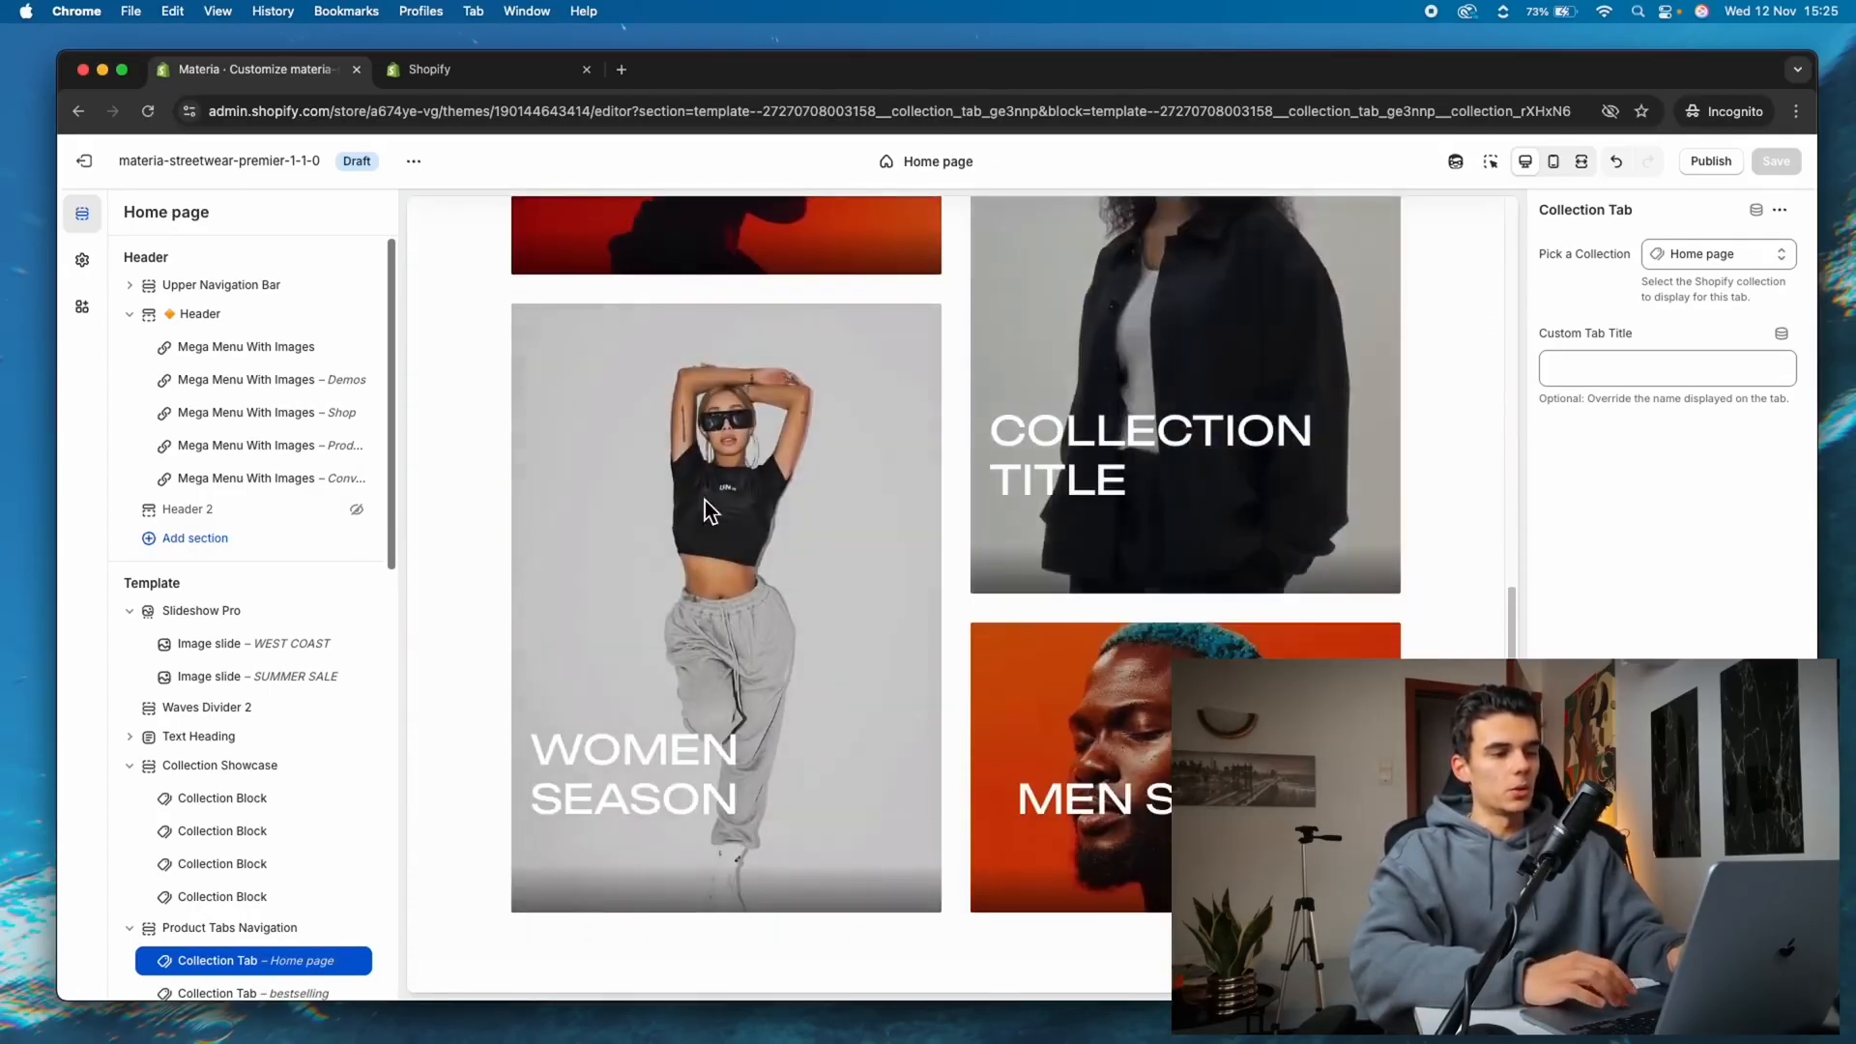
scroll(1034, 646, down, 4)
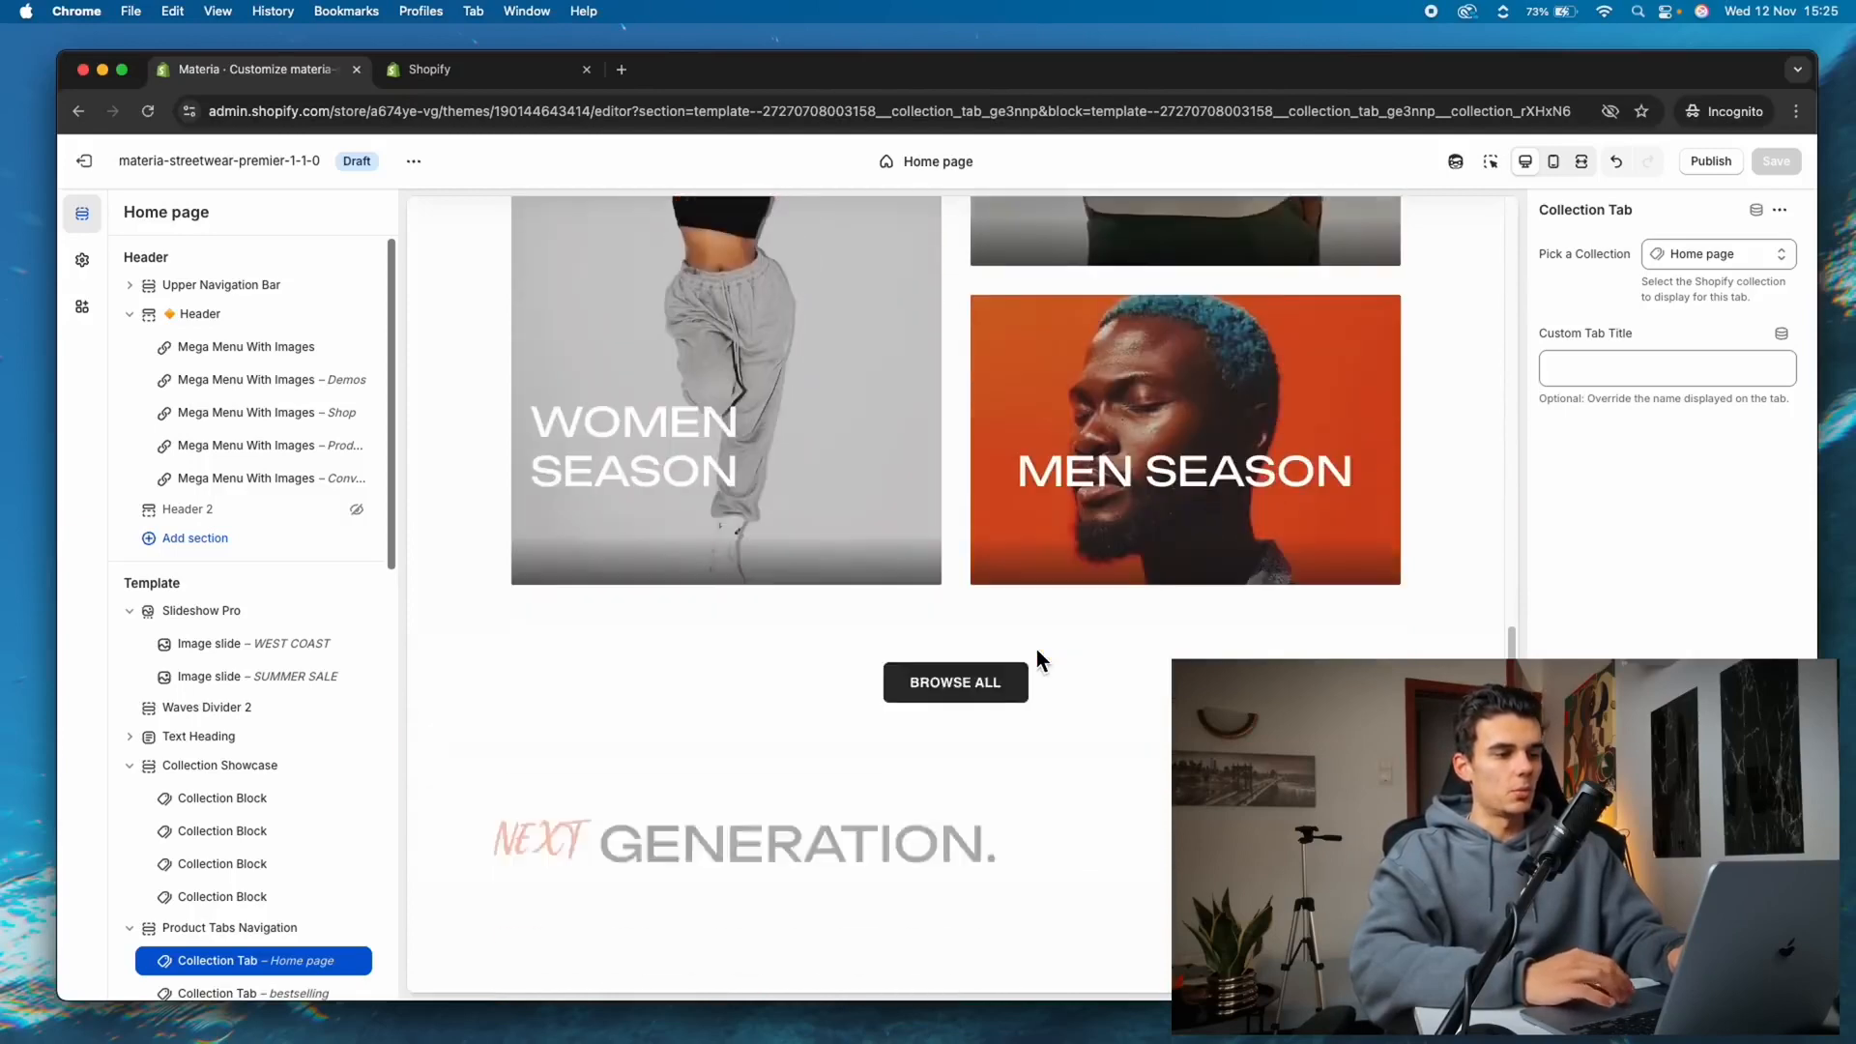
scroll(1036, 653, down, 12)
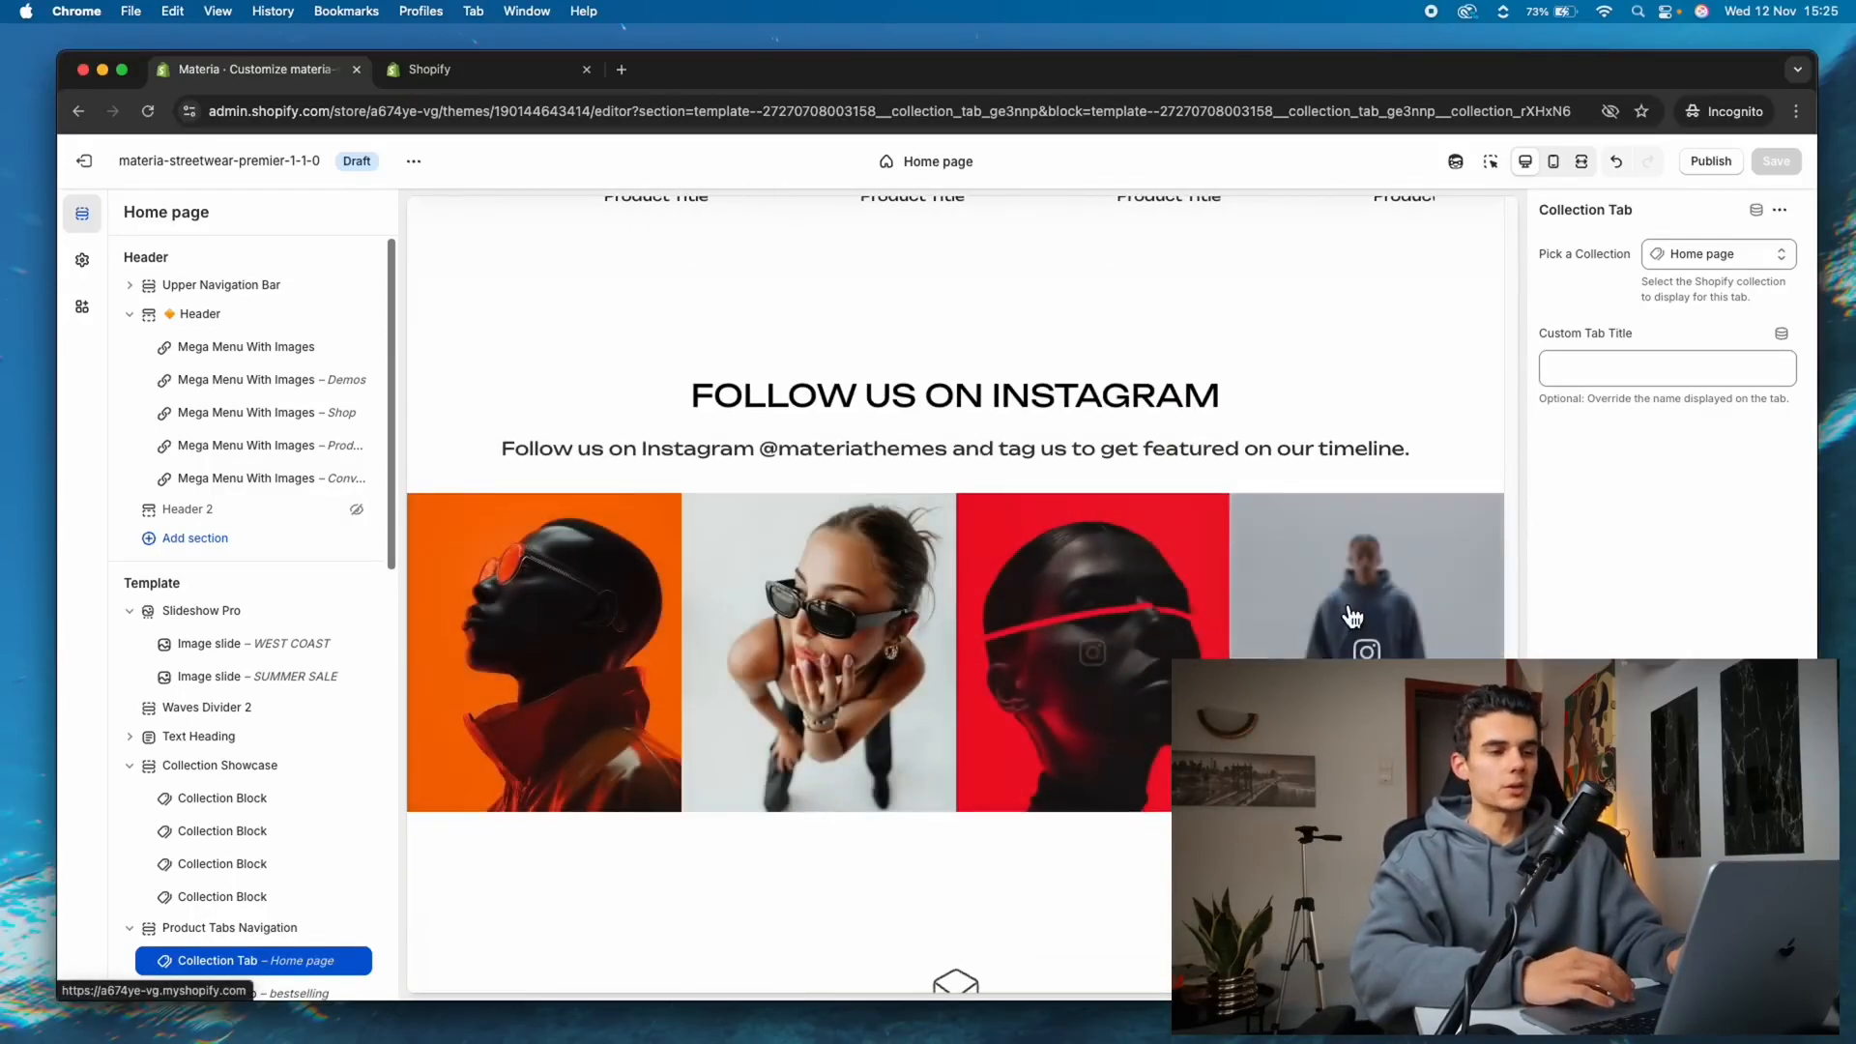
Preview the home page in mobile, desktop and fullscreen view, from the Featured Styles grid down to the newsletter signup
click(1554, 162)
scroll(978, 564, up, 5)
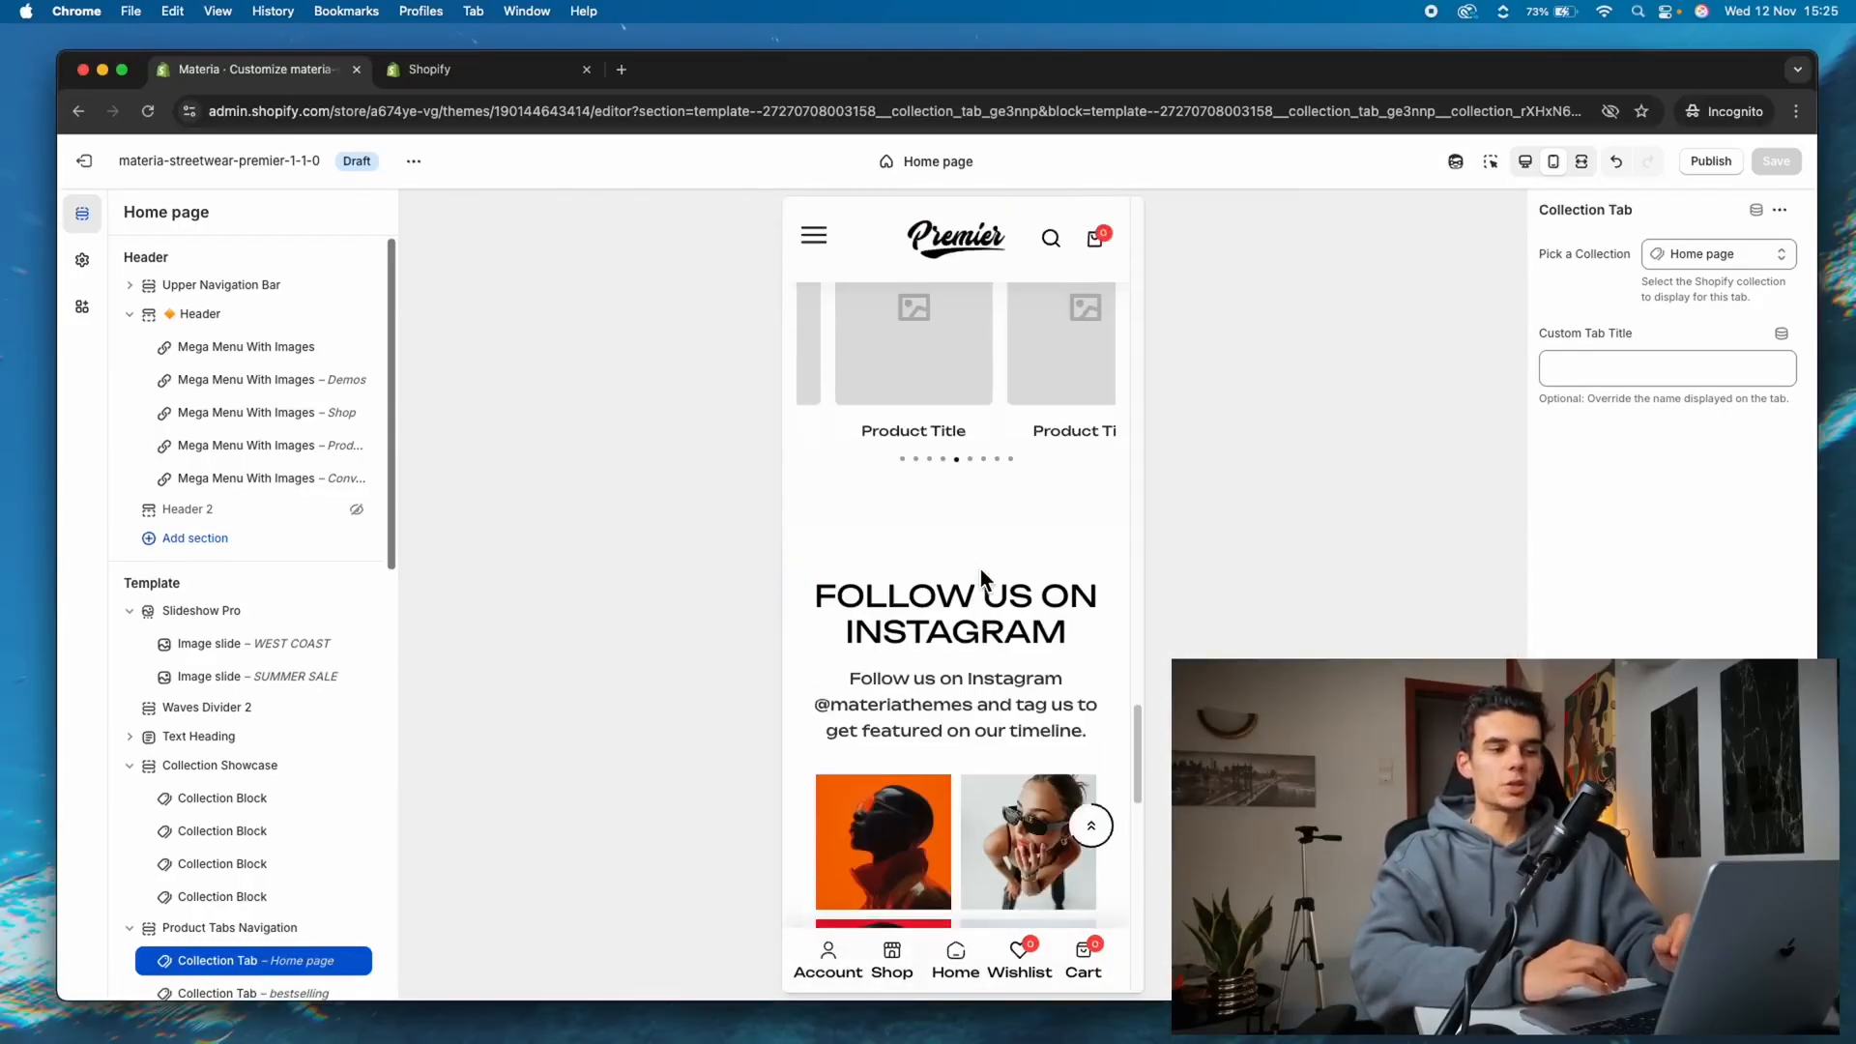
scroll(1043, 585, up, 10)
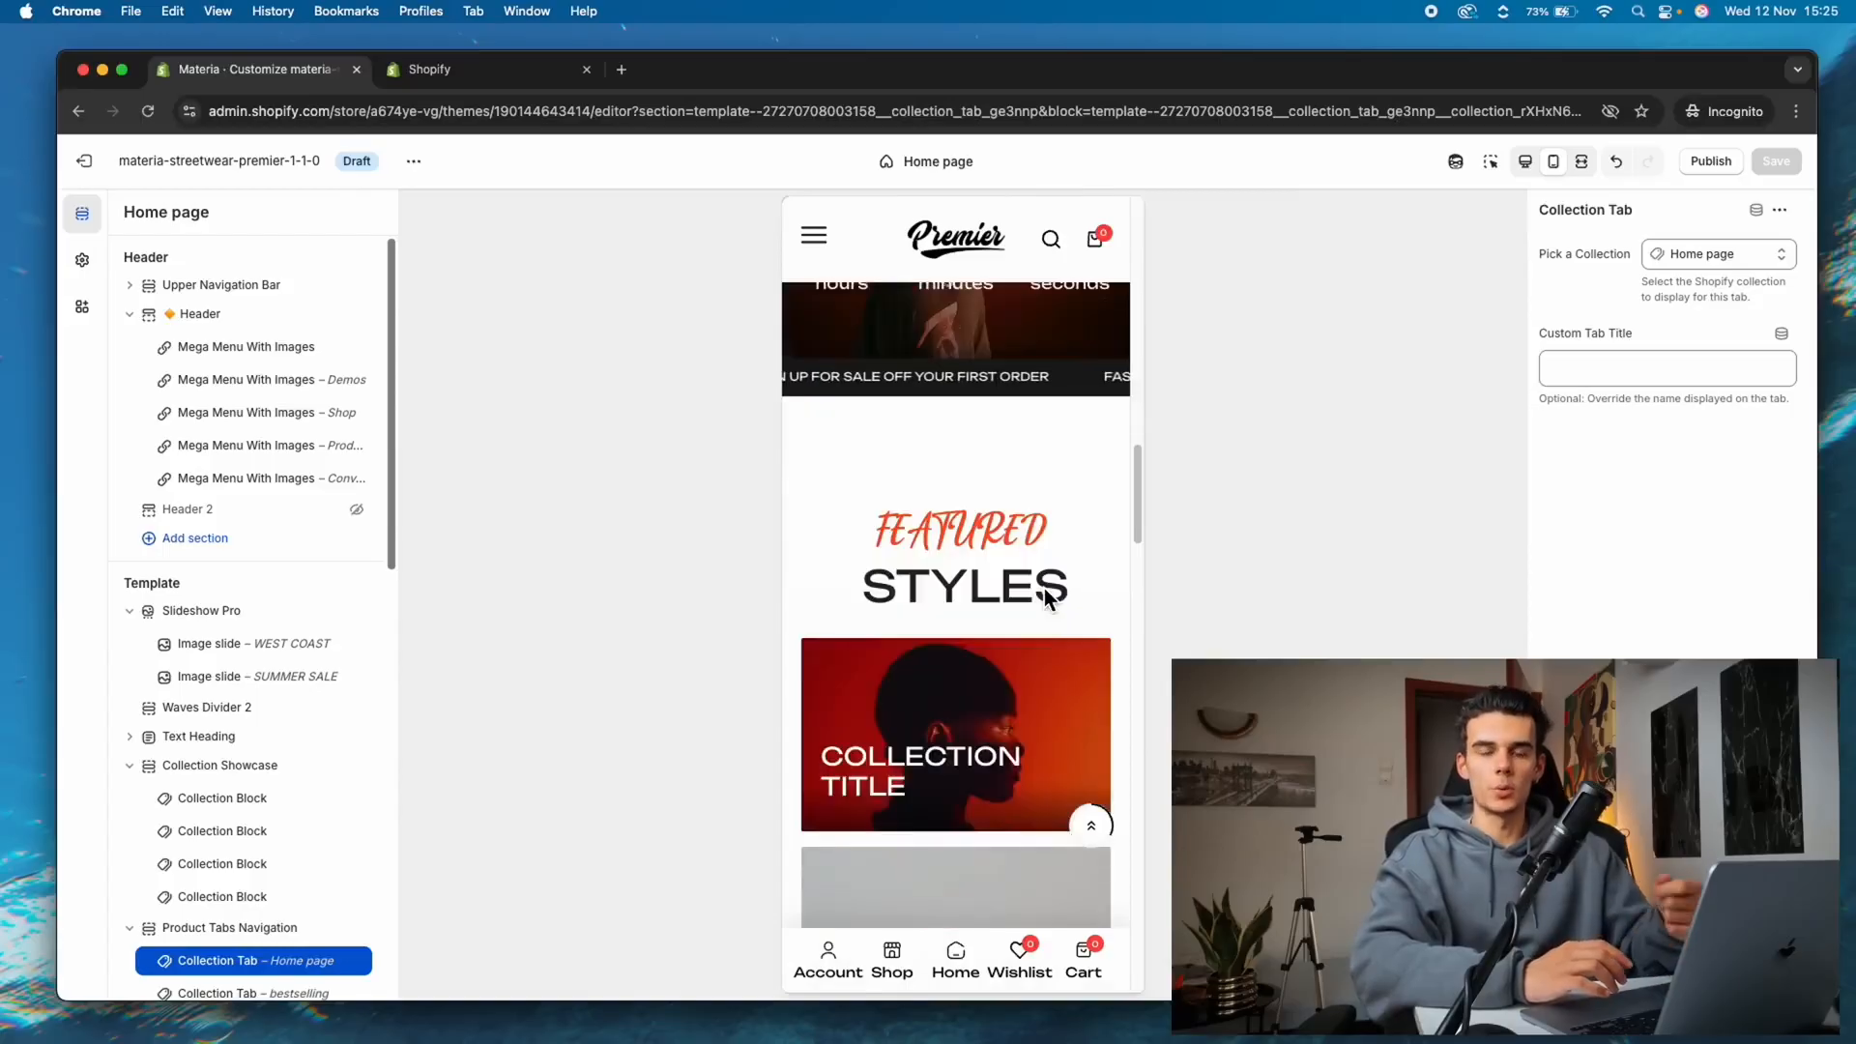
scroll(1044, 587, down, 10)
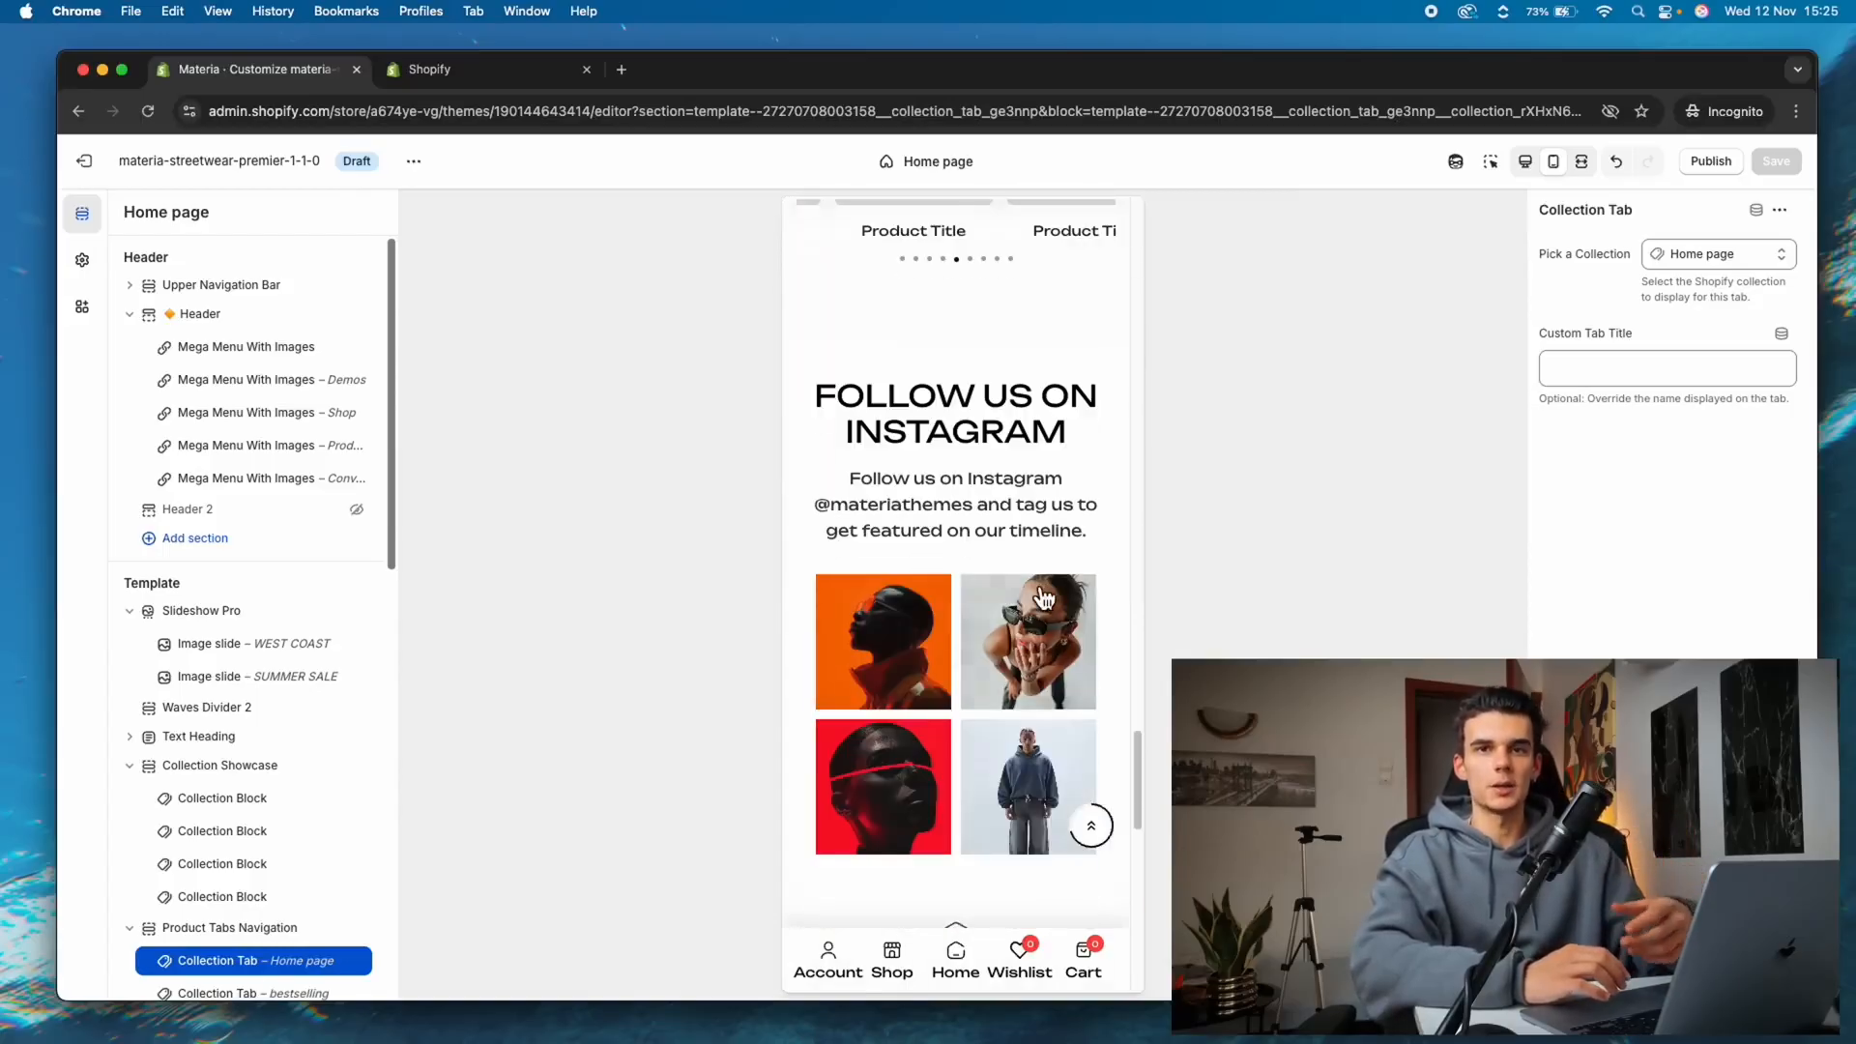
scroll(1044, 598, down, 1)
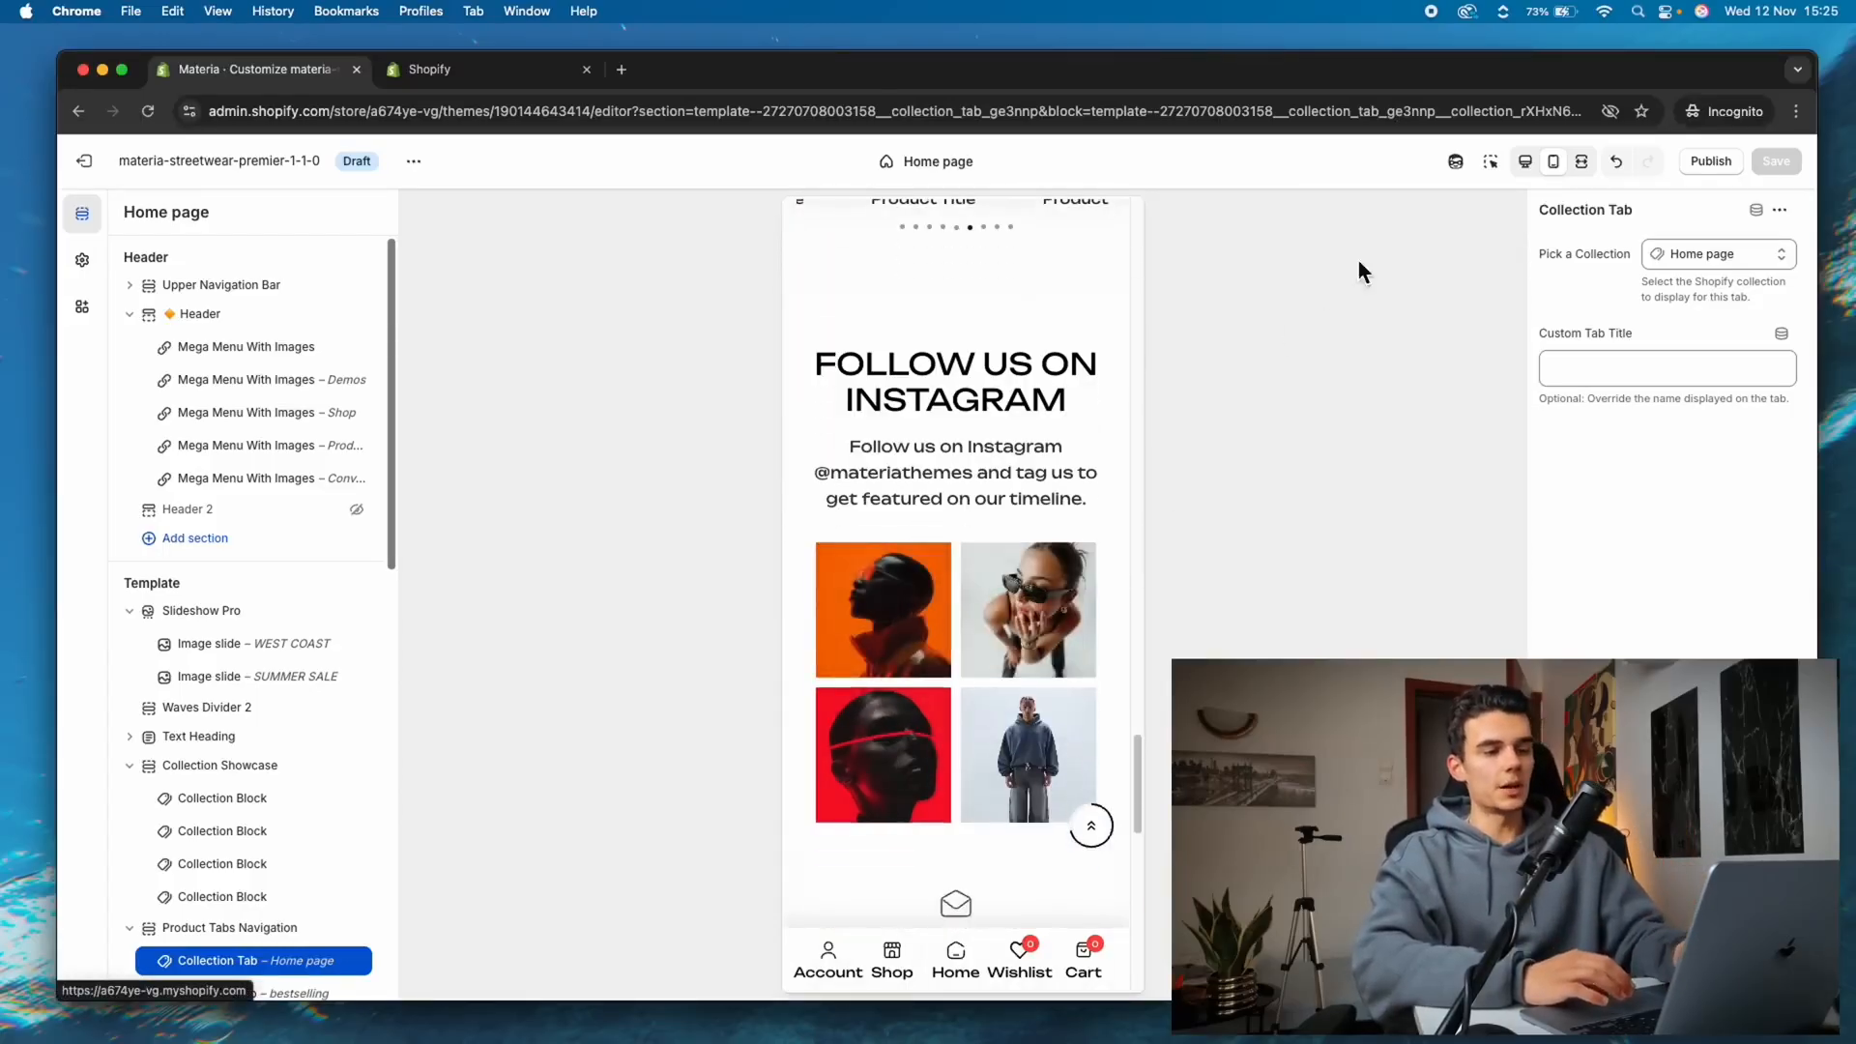
click(1525, 162)
scroll(1046, 578, up, 6)
scroll(1286, 362, down, 4)
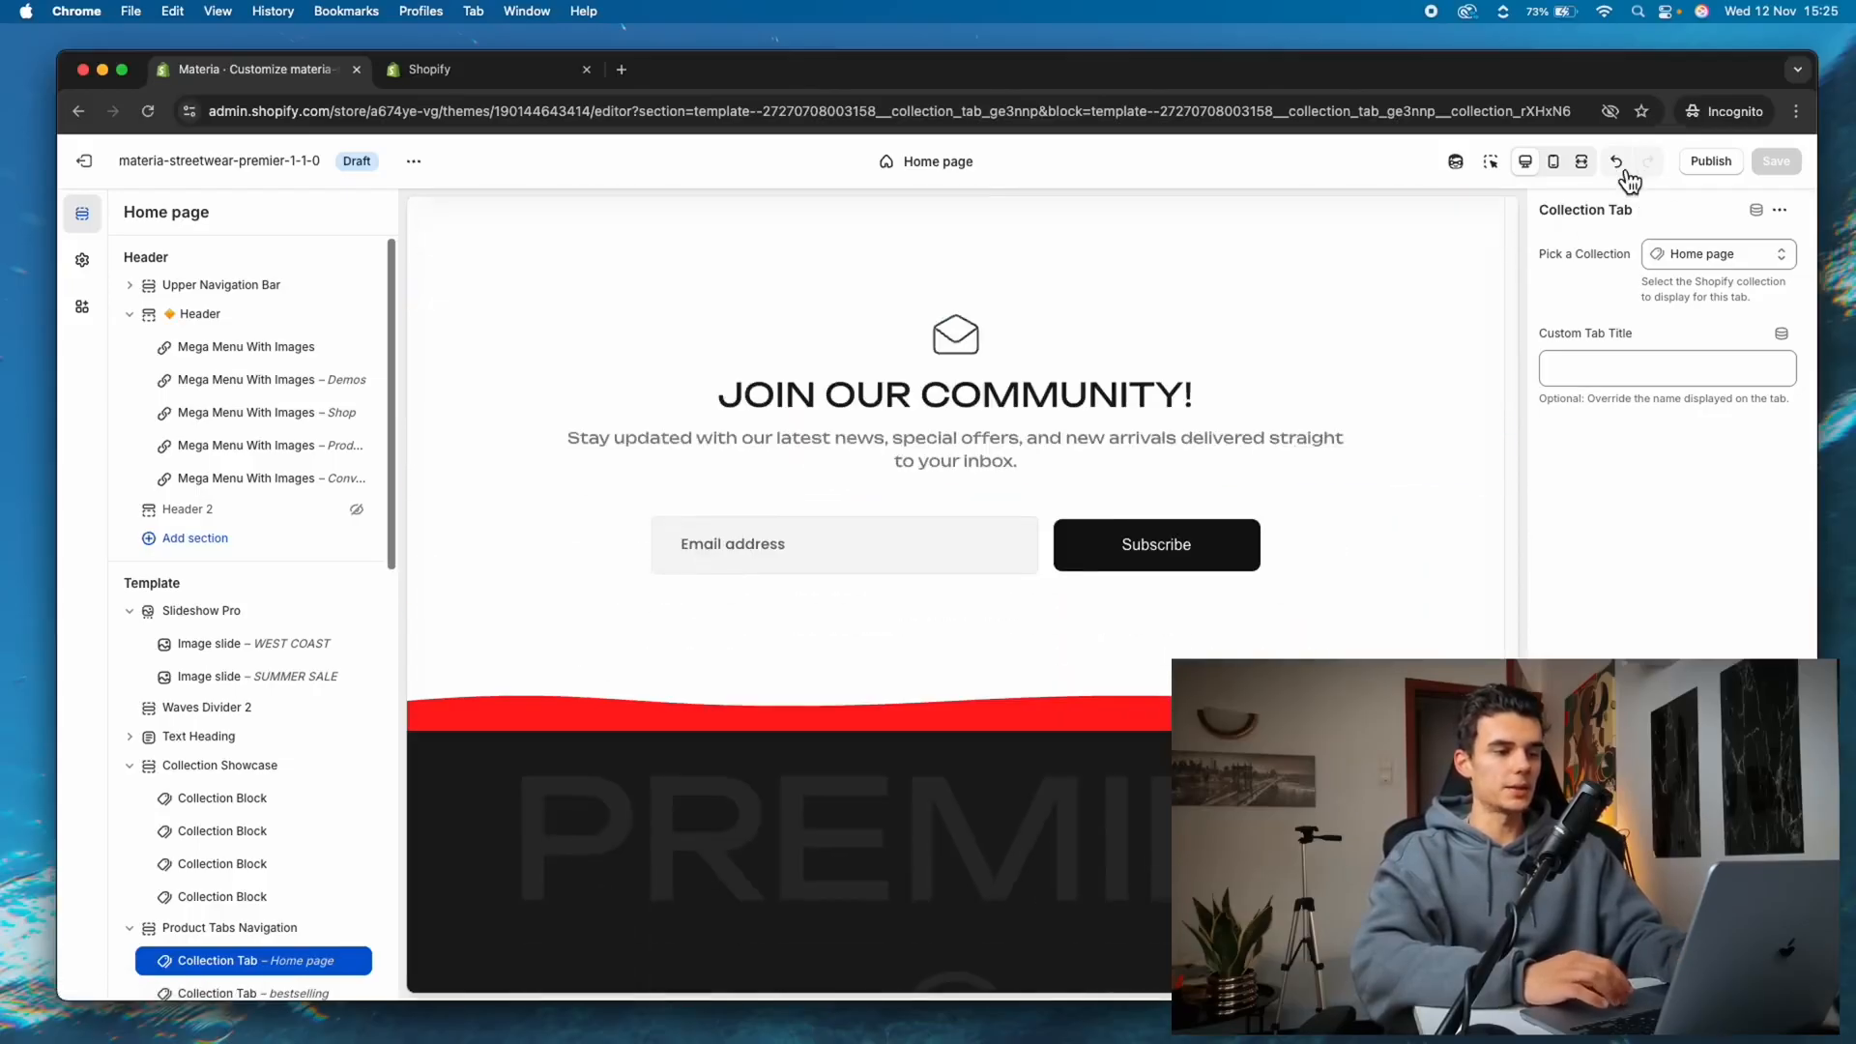
click(1581, 162)
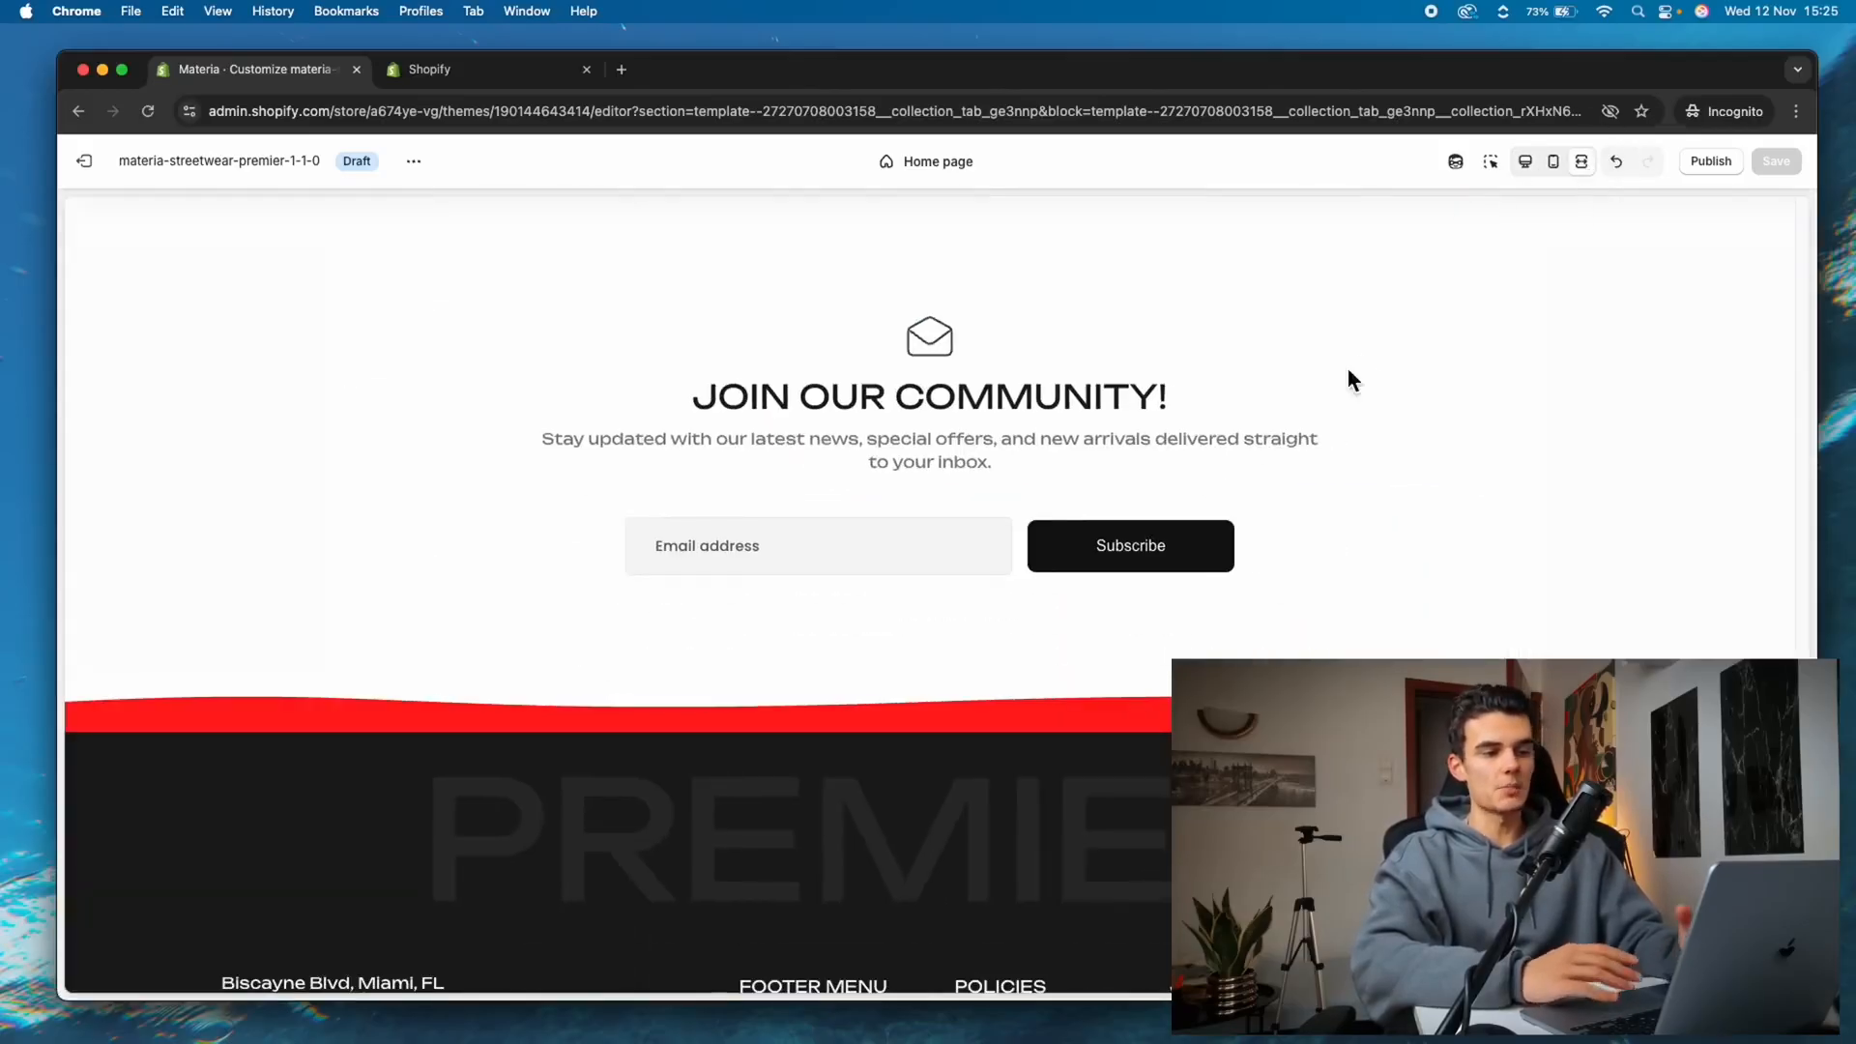
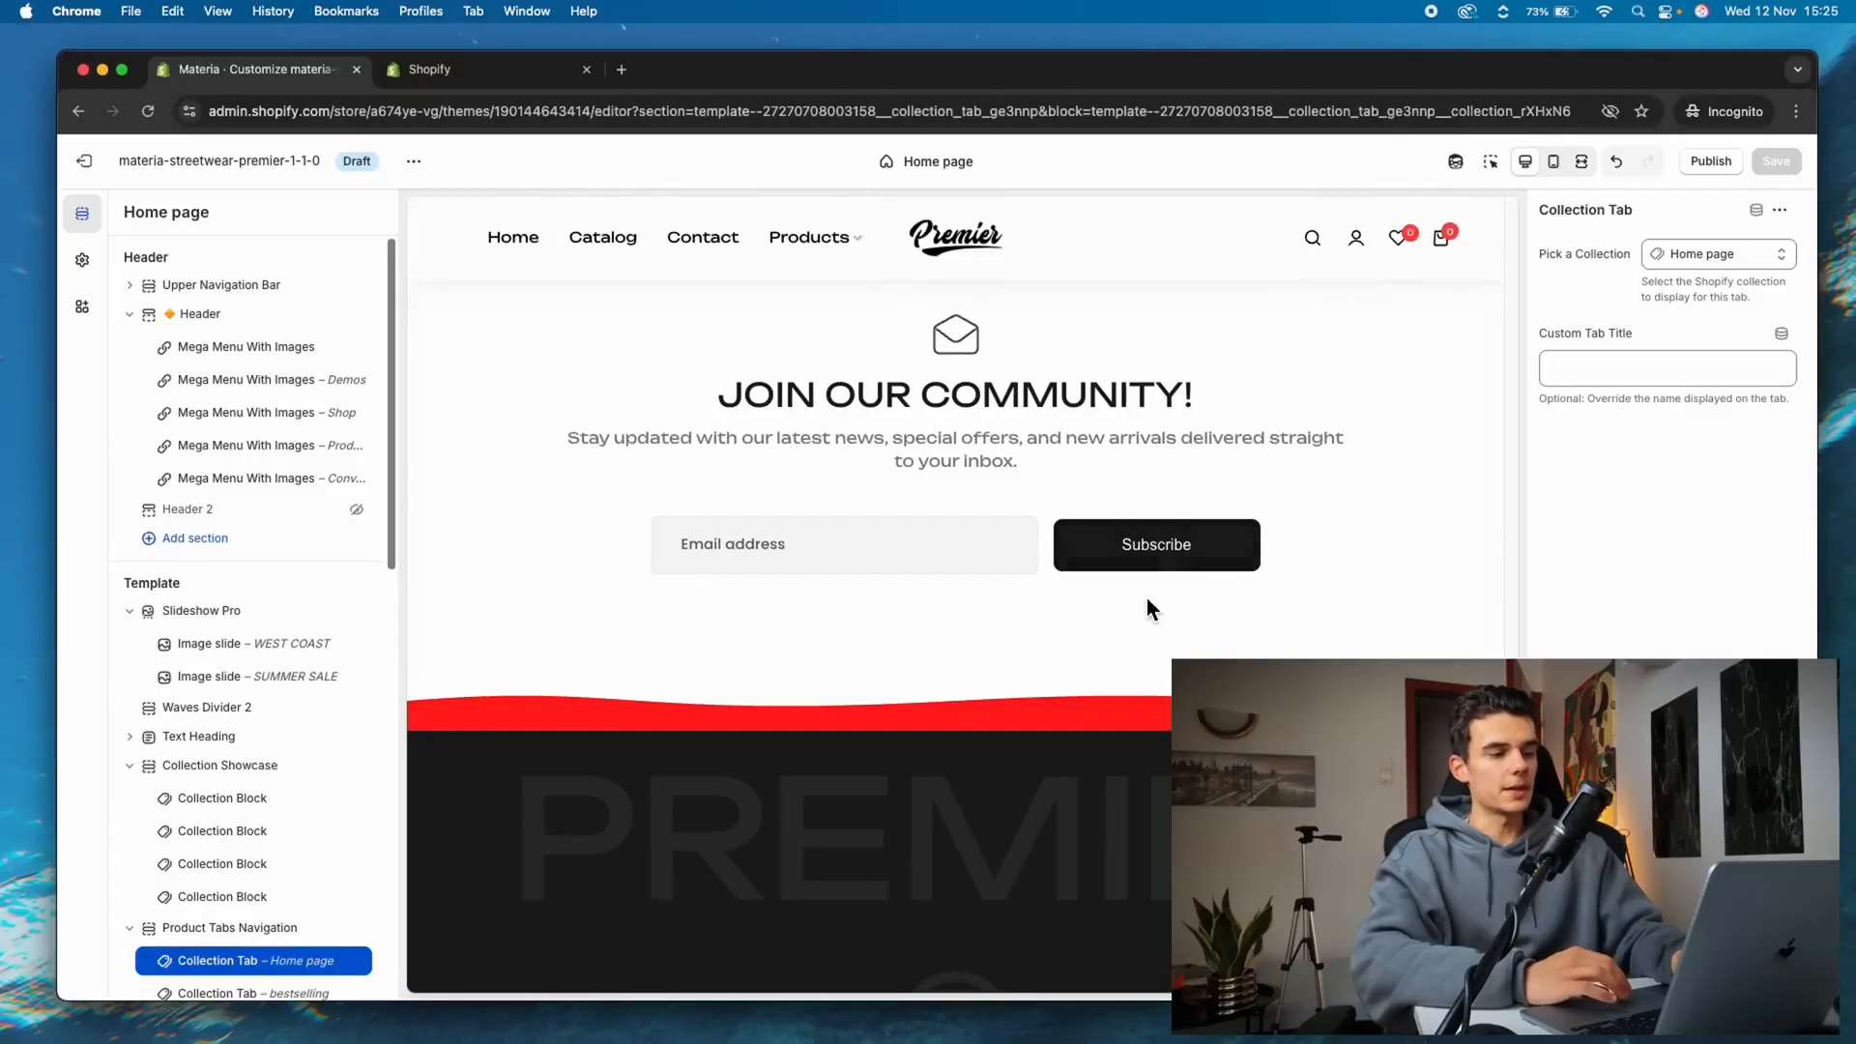
Review the newsletter signup and the footer at the end of the home page
scroll(1147, 609, down, 5)
scroll(1147, 609, up, 3)
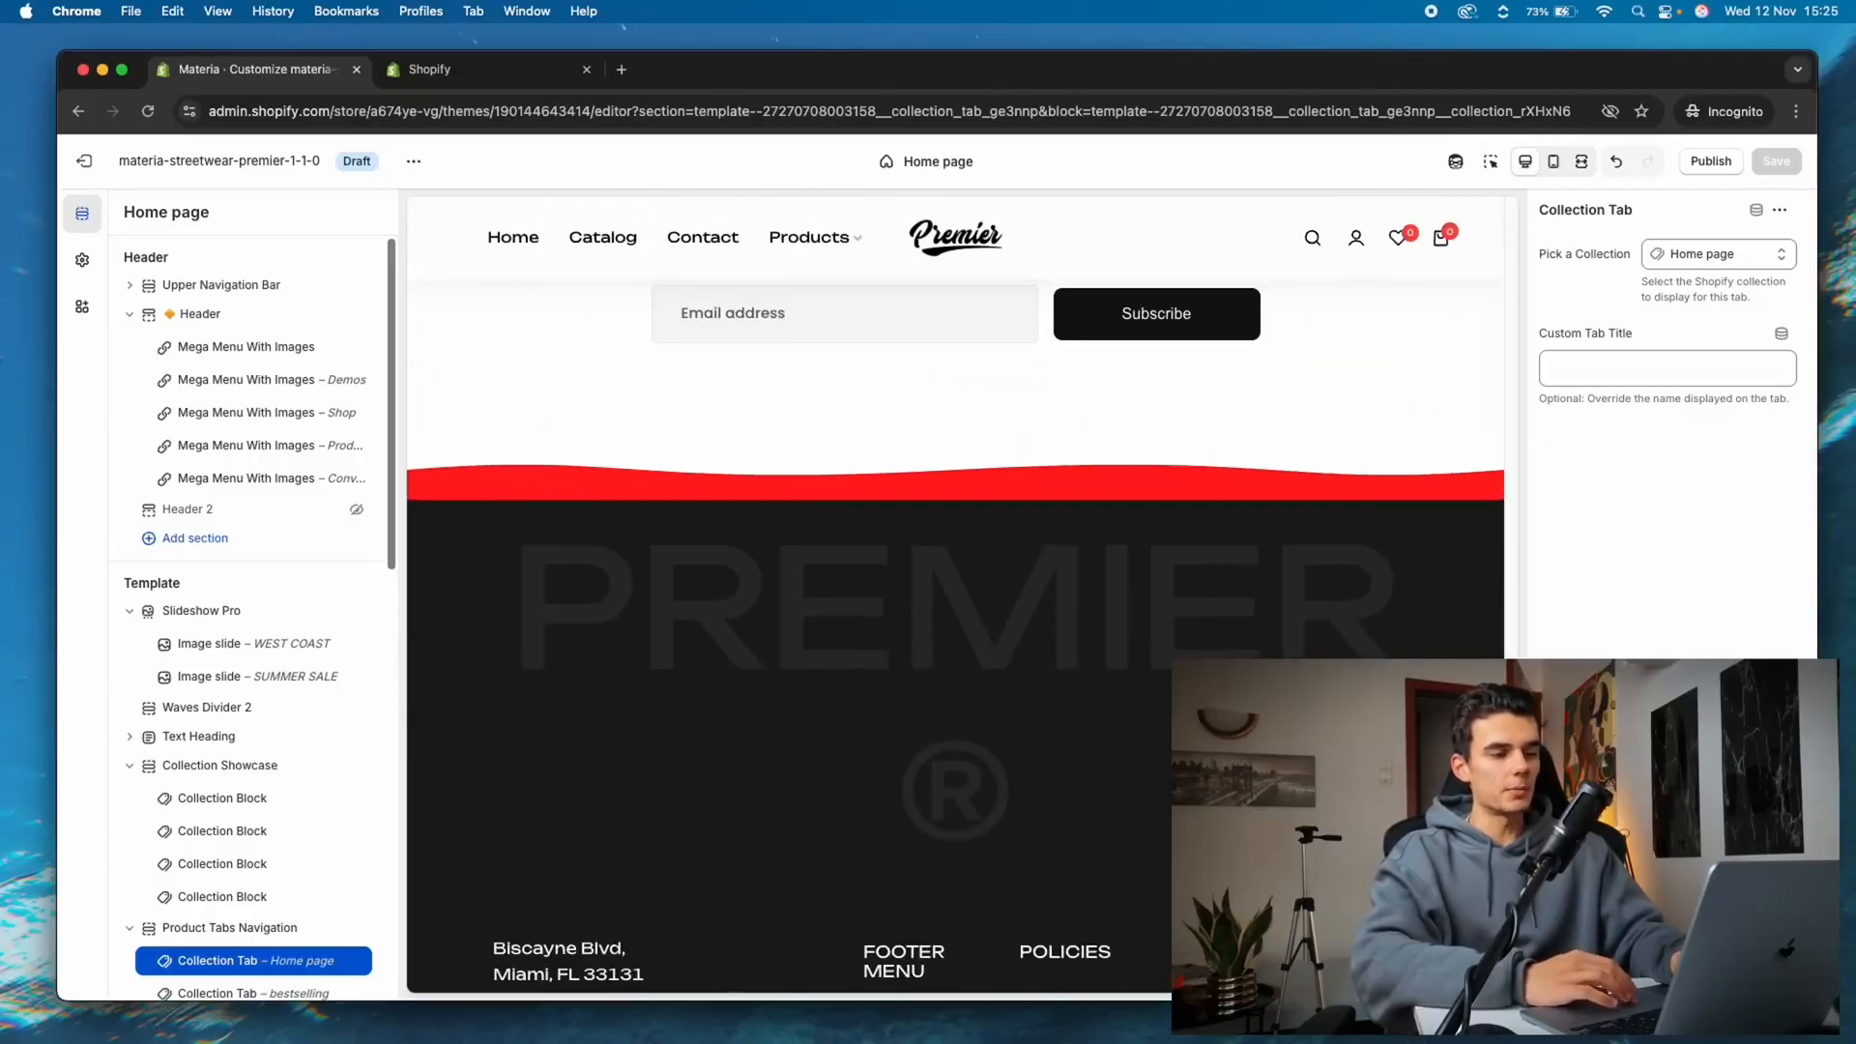
scroll(1071, 860, down, 3)
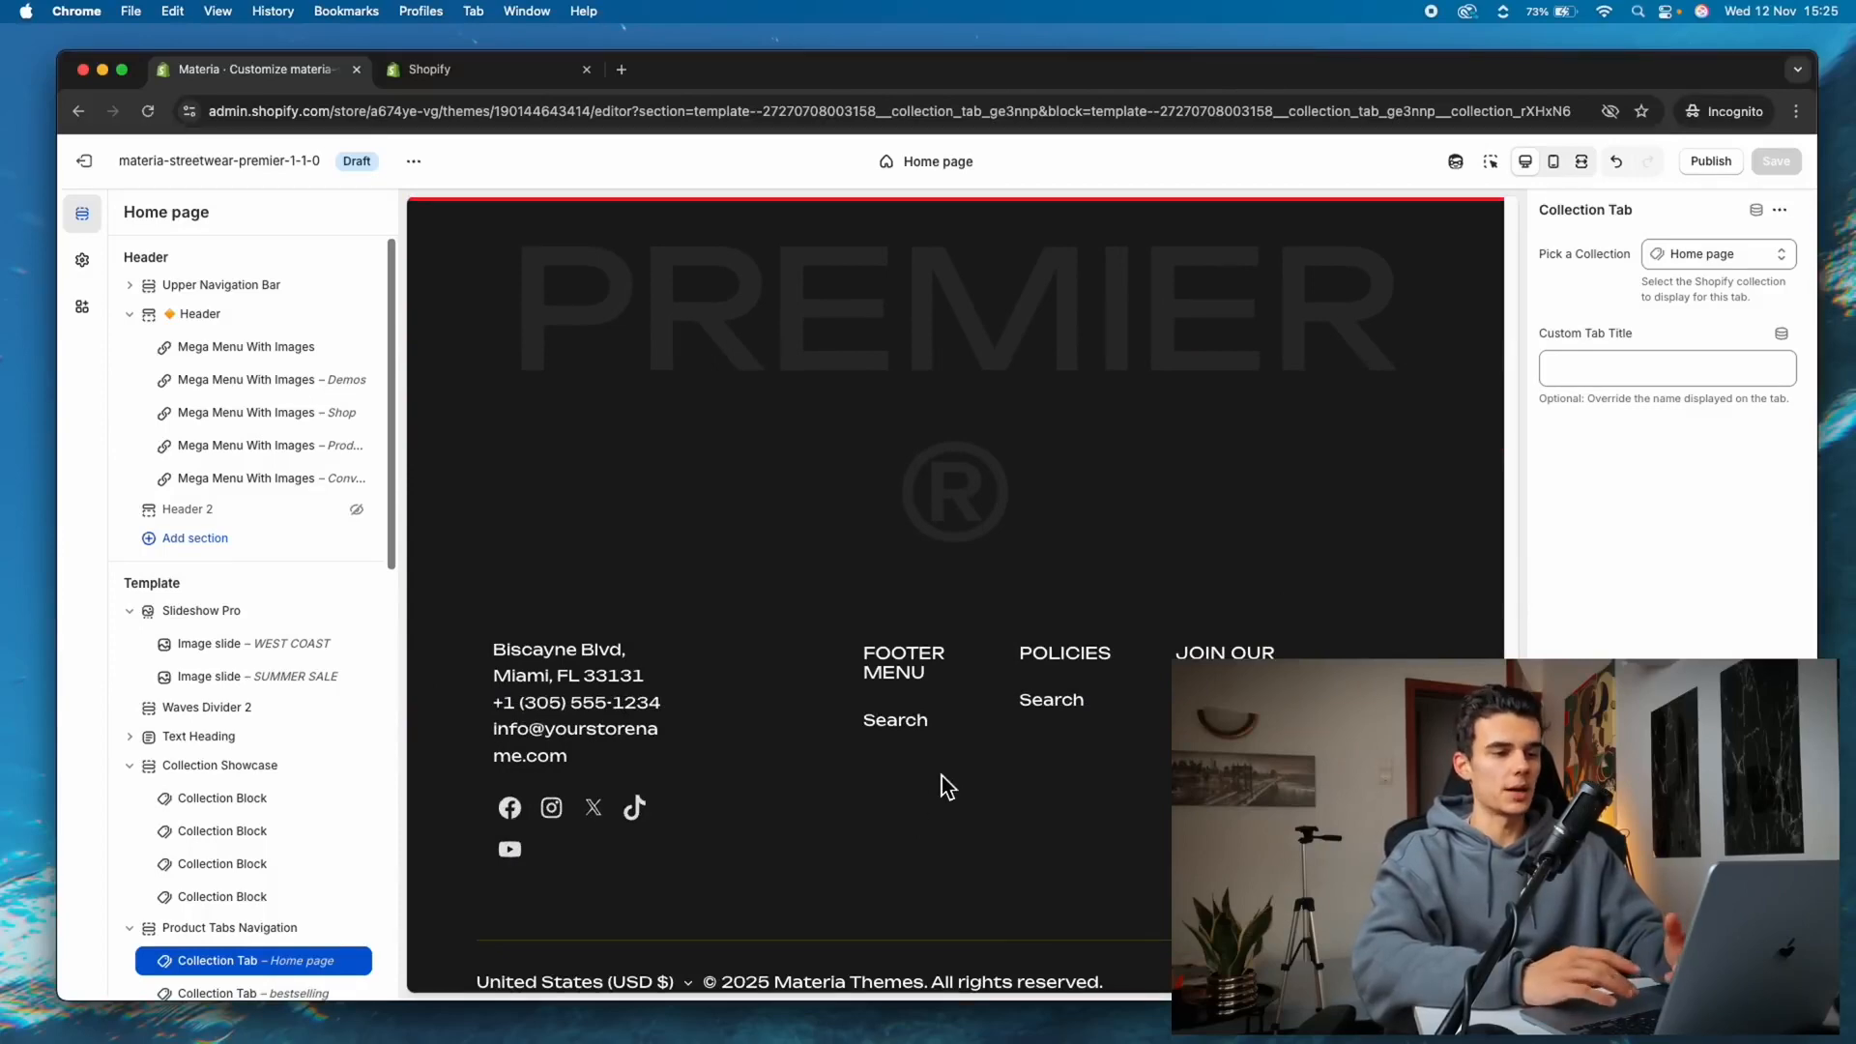
scroll(988, 597, up, 3)
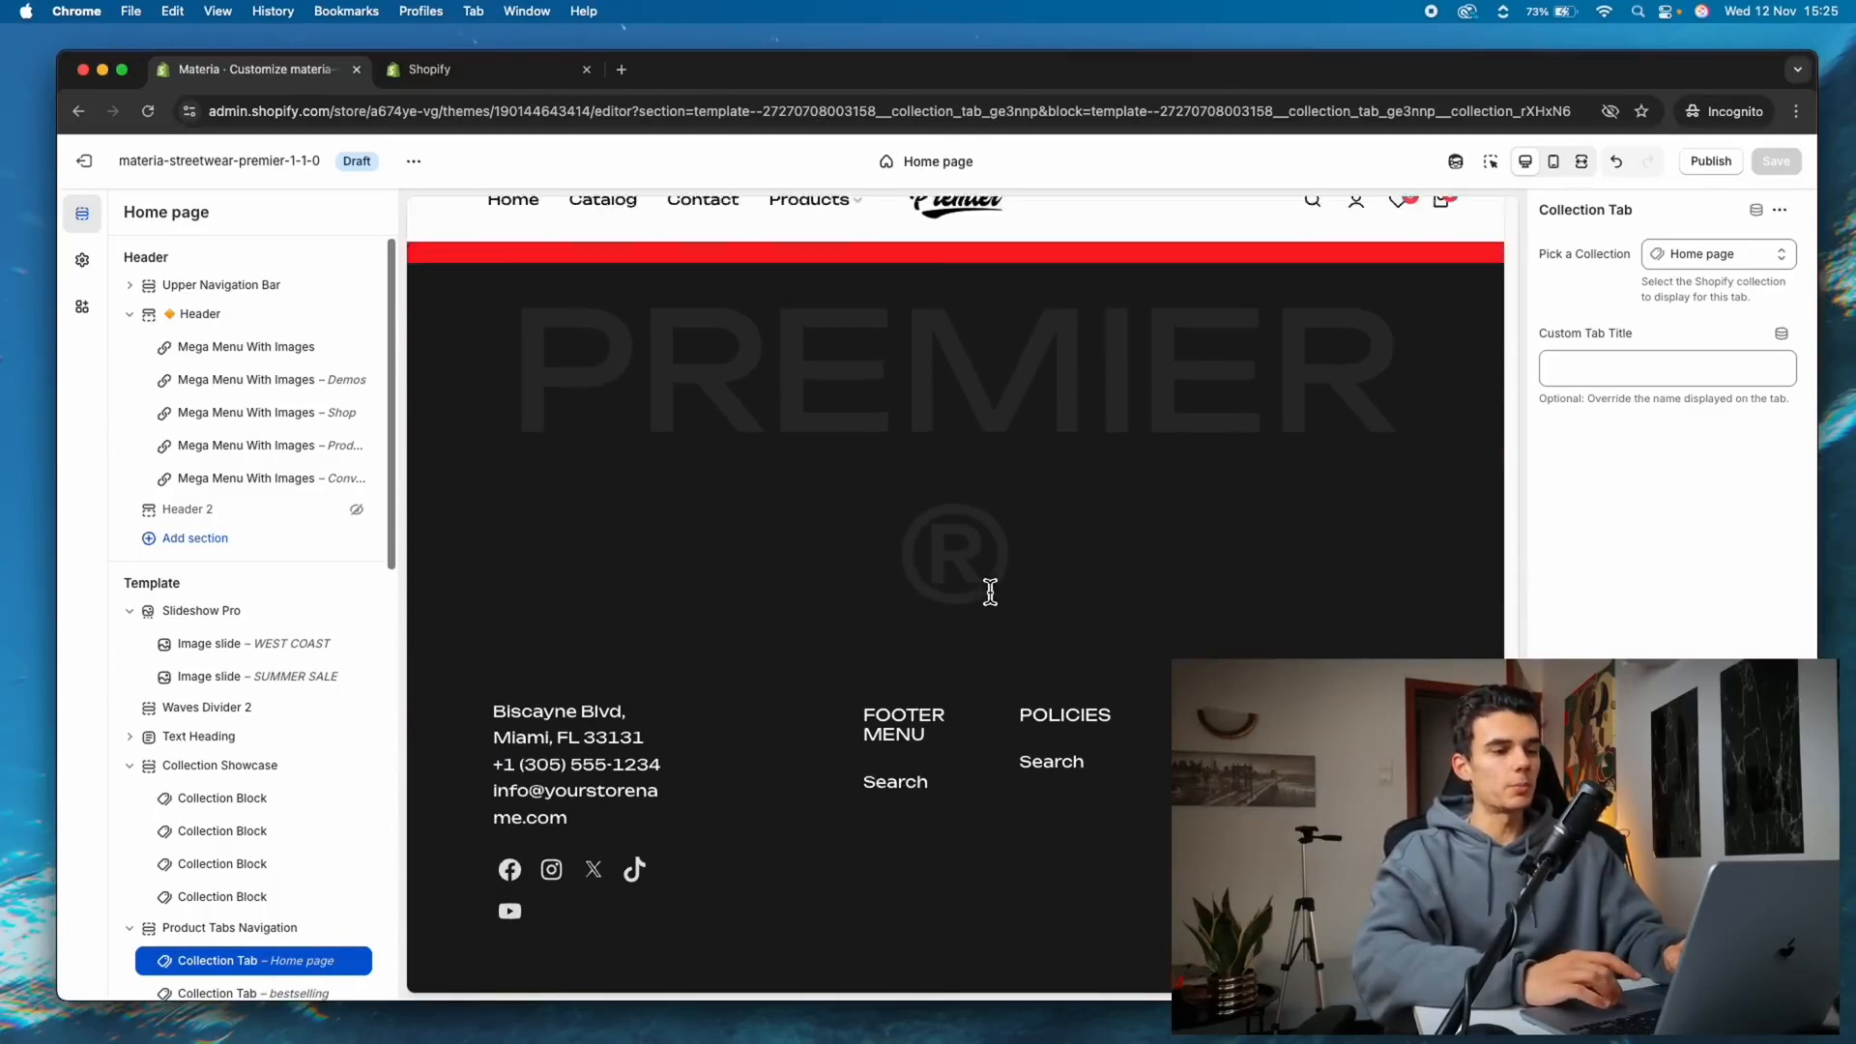
scroll(991, 600, up, 10)
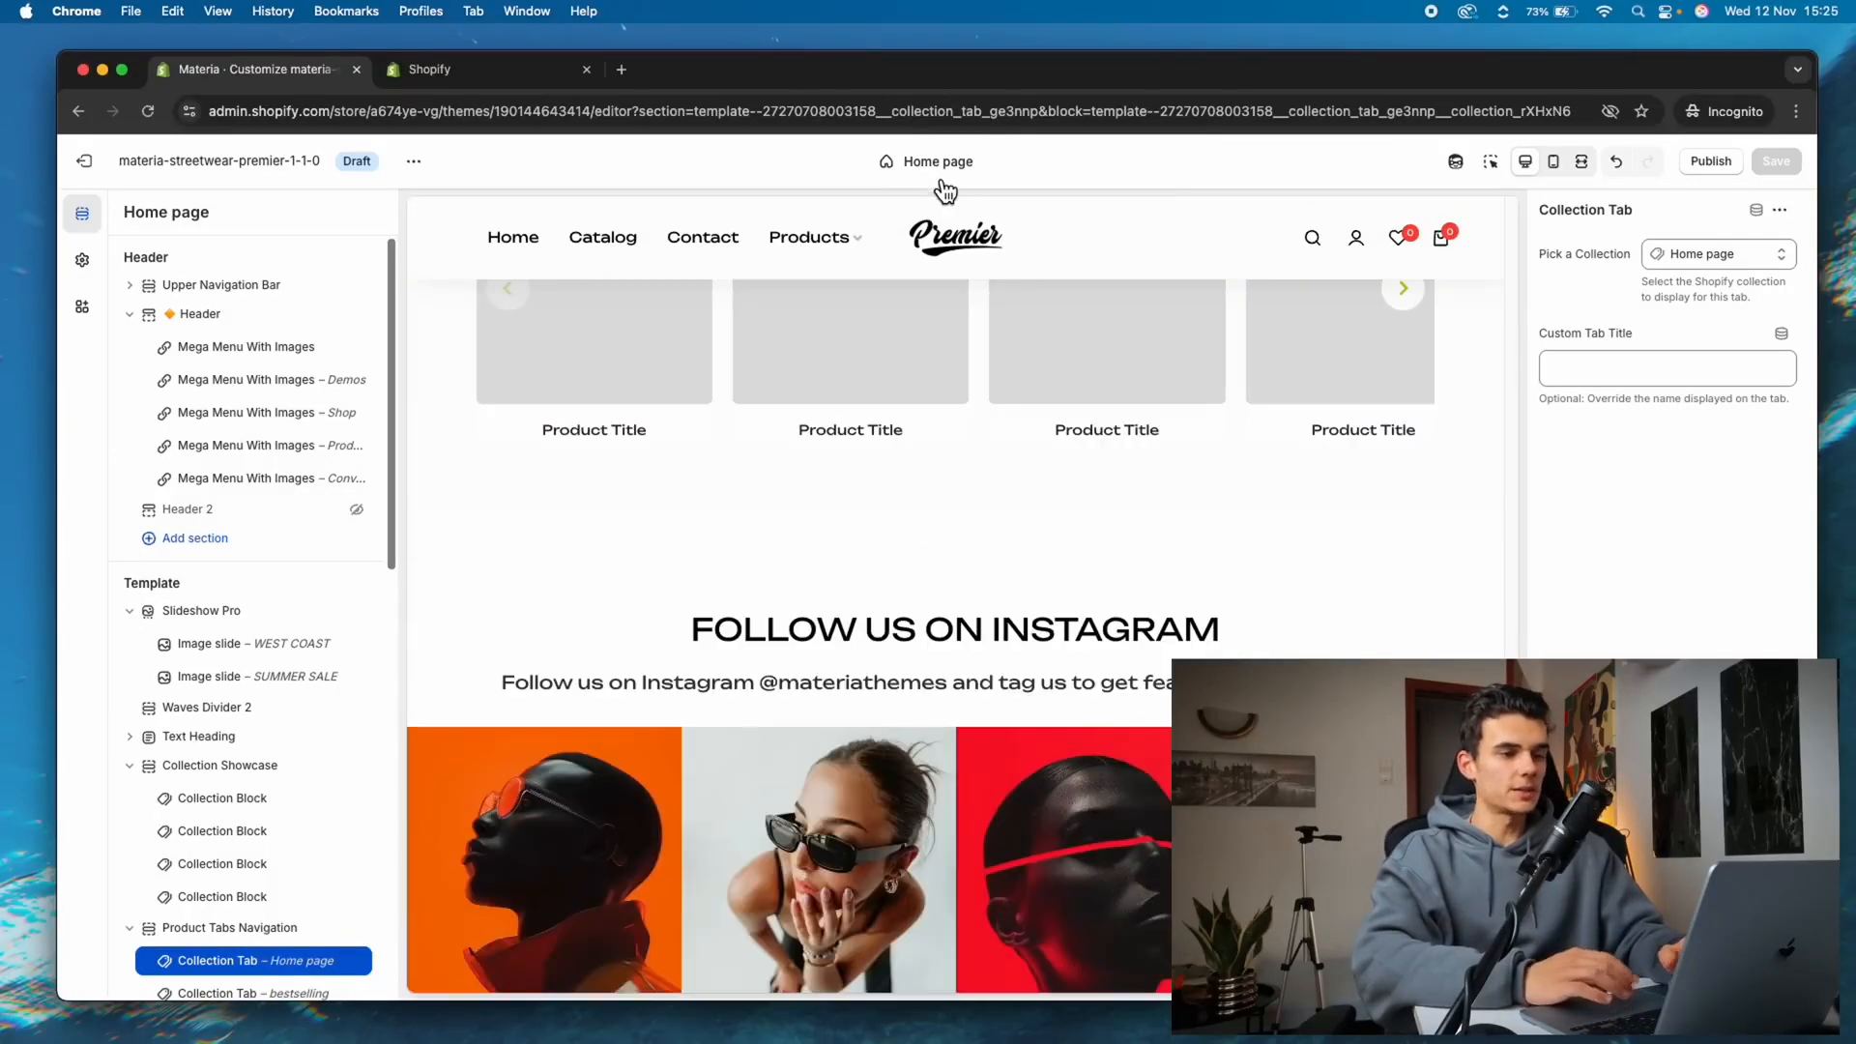
Open the Default product template for customization
click(942, 179)
click(959, 278)
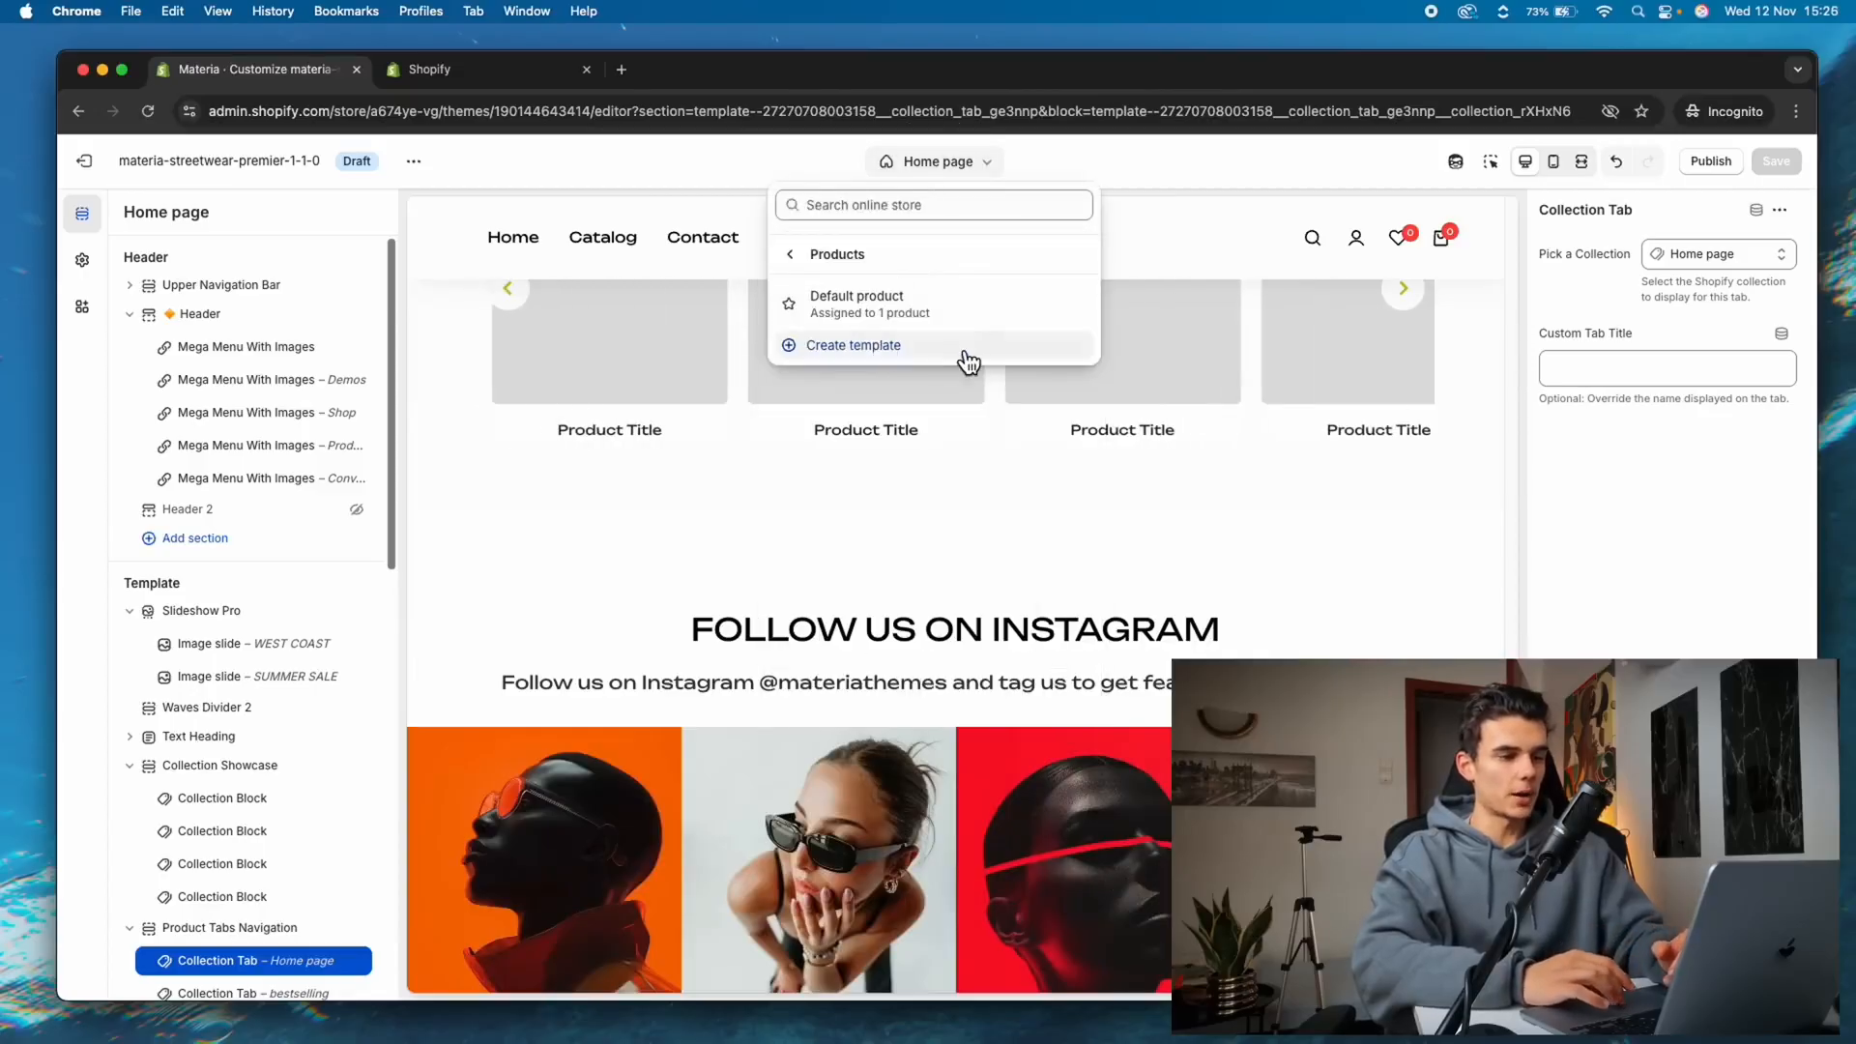
click(961, 325)
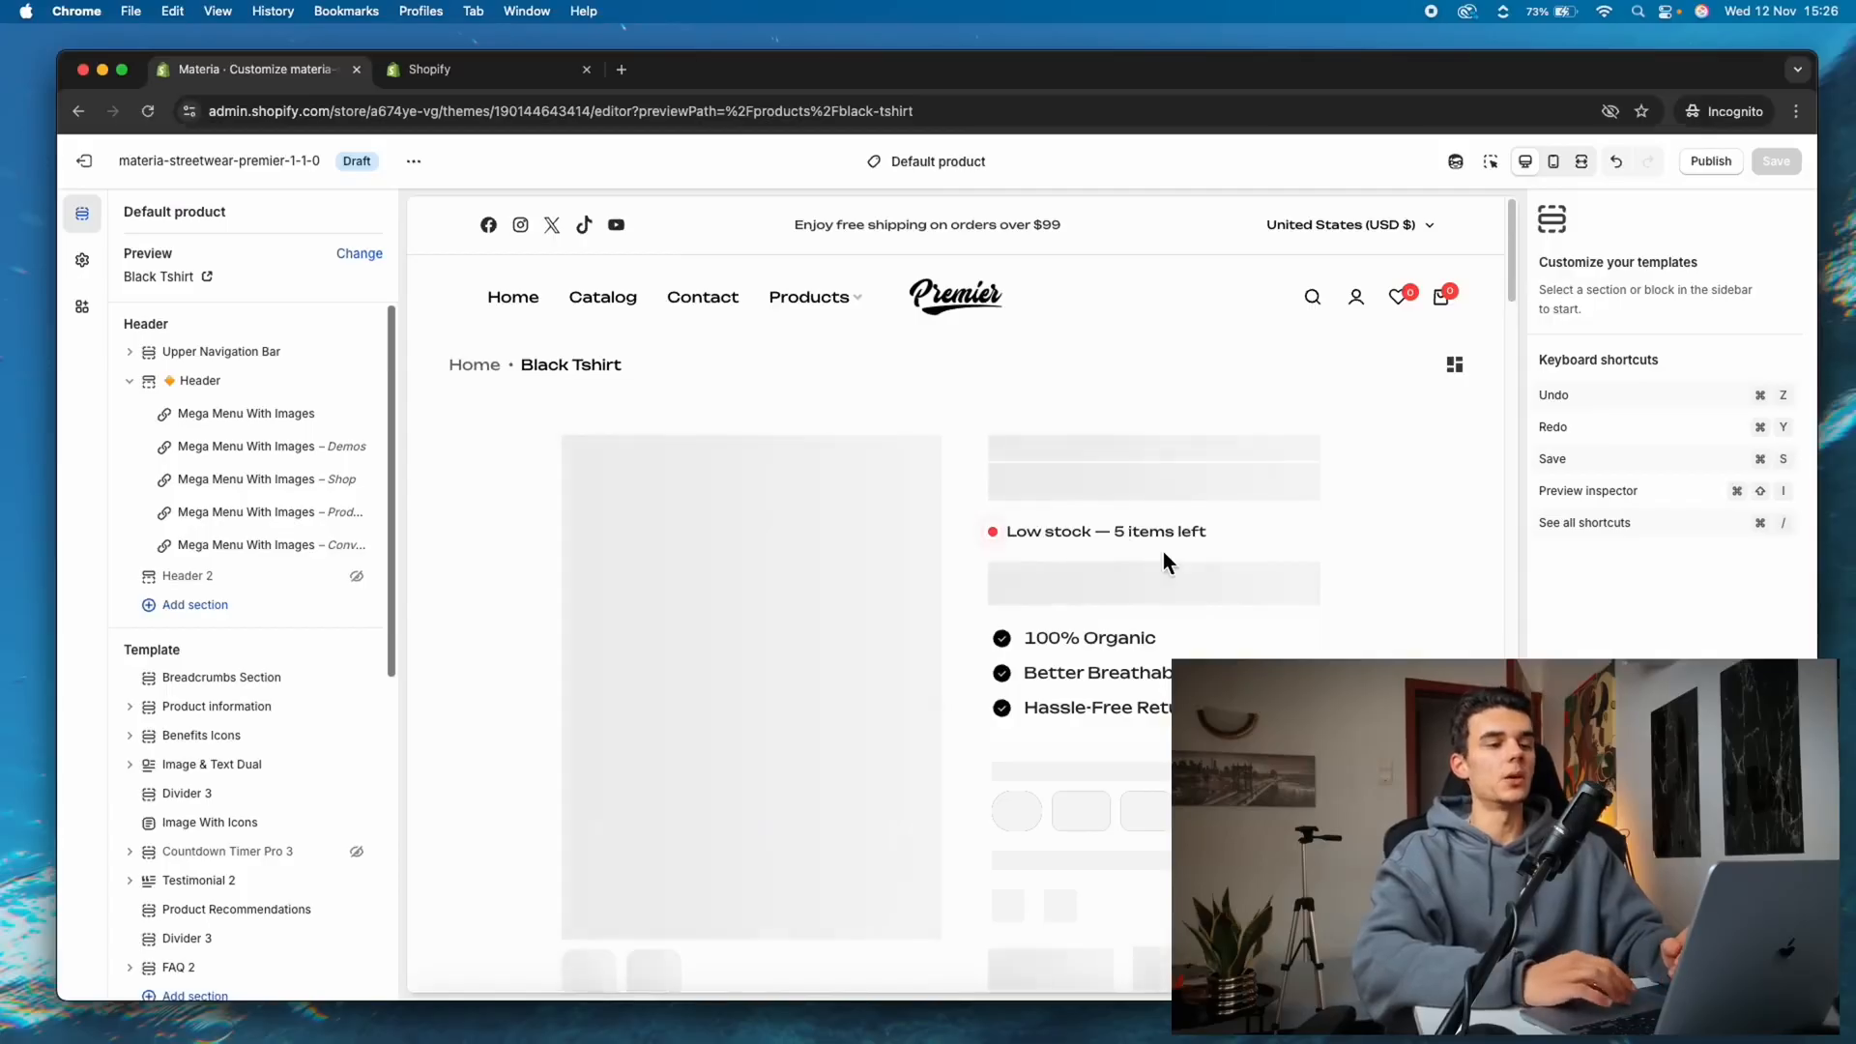
Review the Black Tshirt product page at a smaller browser zoom, from the product information down to the recommendations and FAQ
scroll(1158, 585, down, 10)
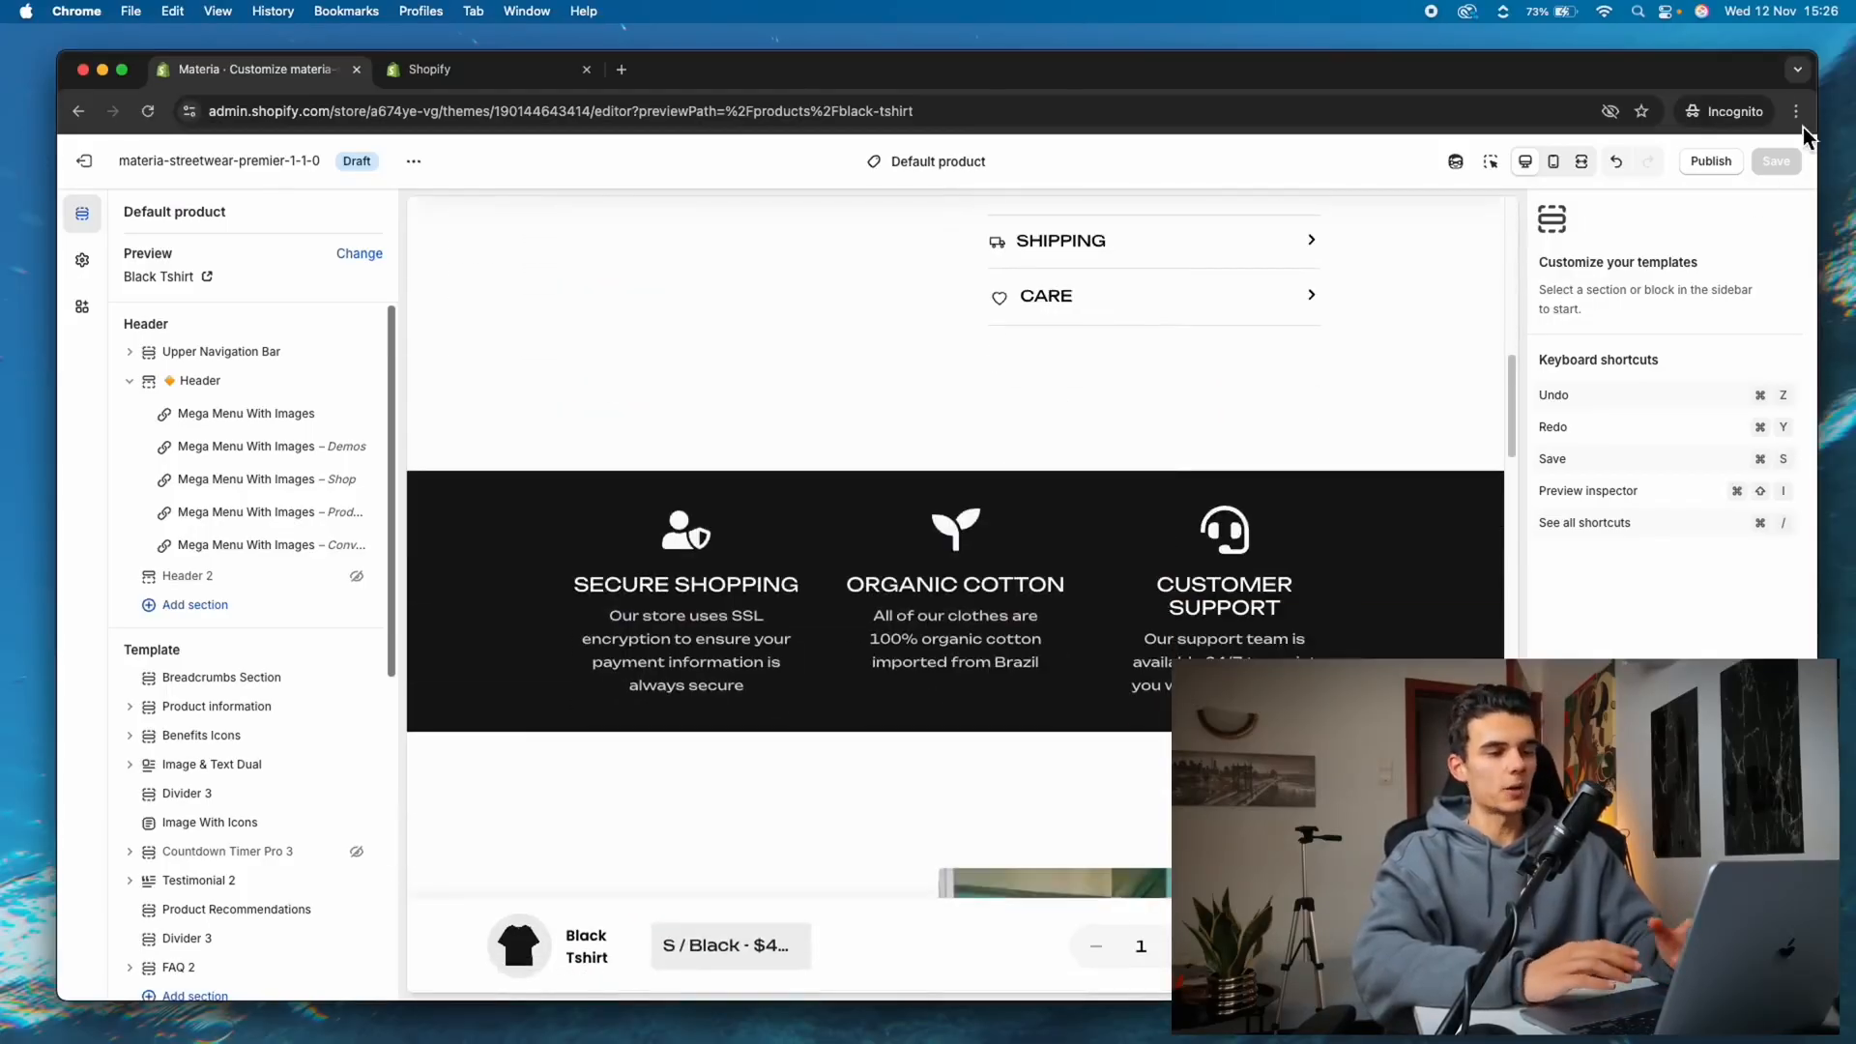
click(1796, 112)
click(1655, 446)
click(1405, 424)
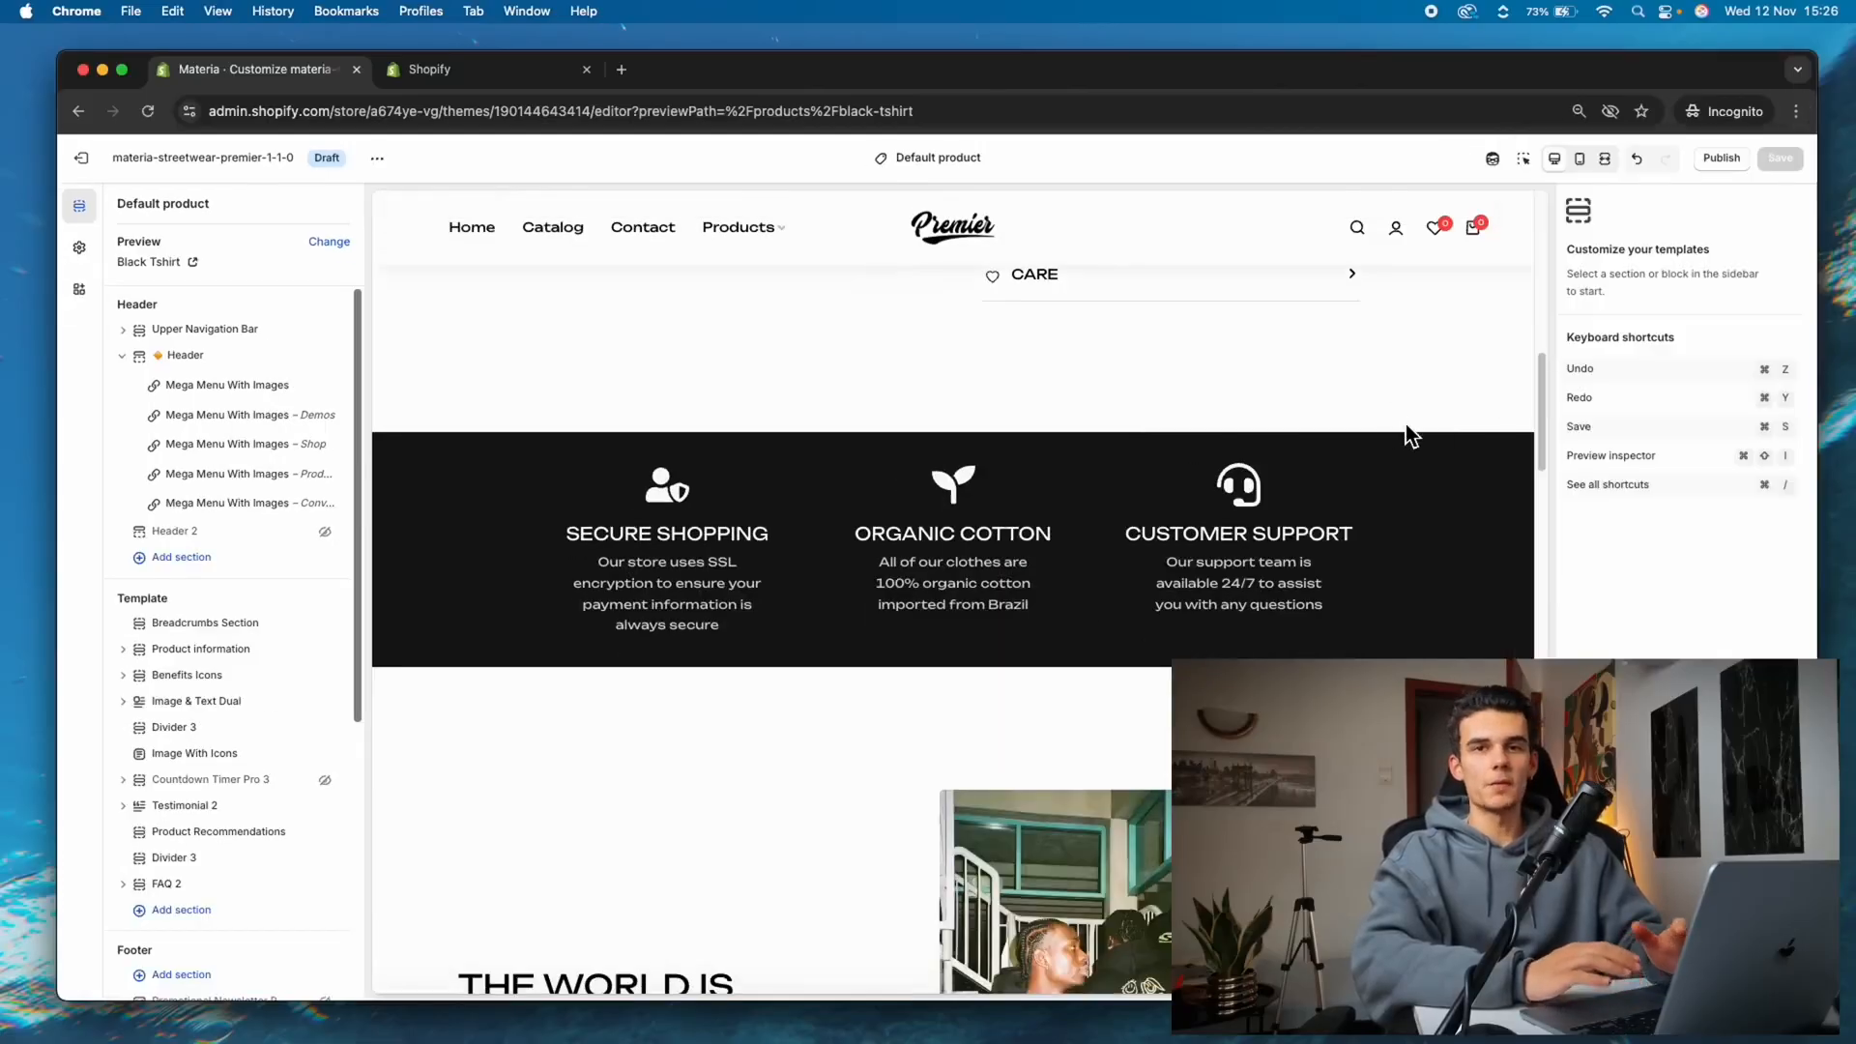
scroll(1405, 424, down, 10)
scroll(1406, 426, down, 15)
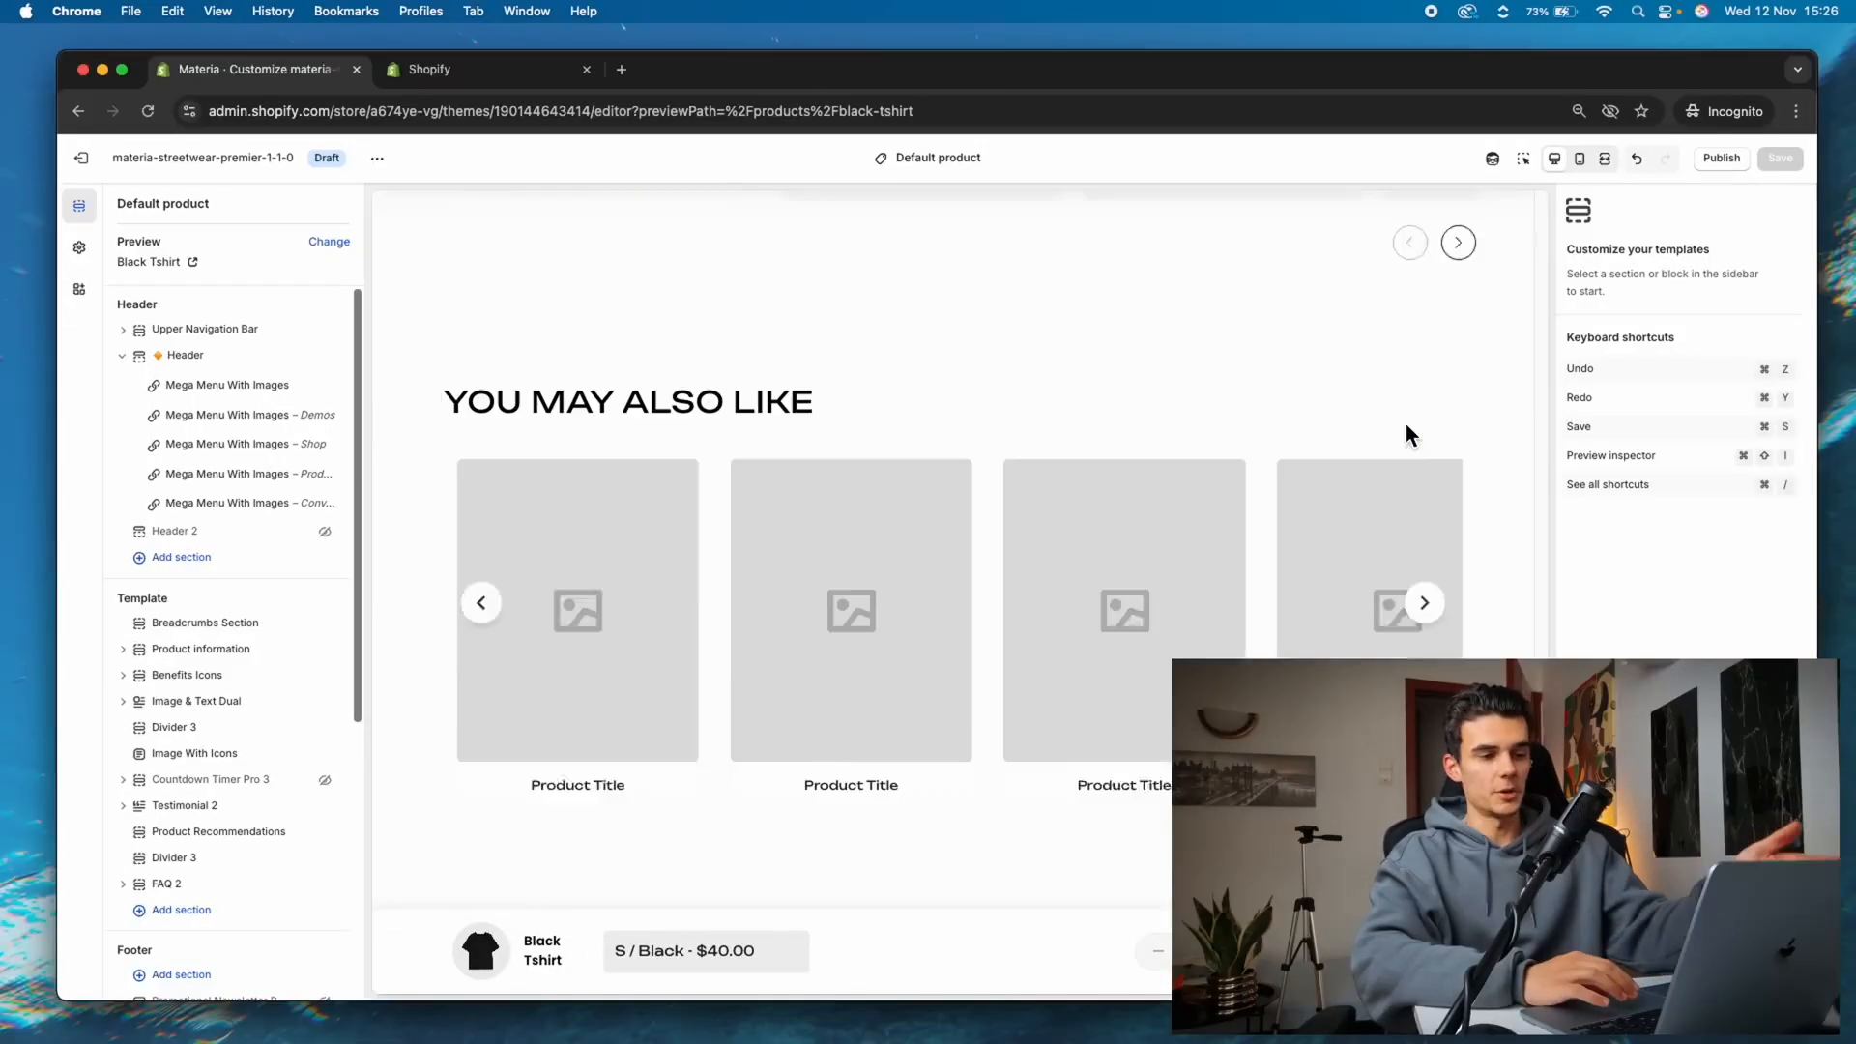
scroll(1405, 423, down, 3)
scroll(1405, 423, up, 20)
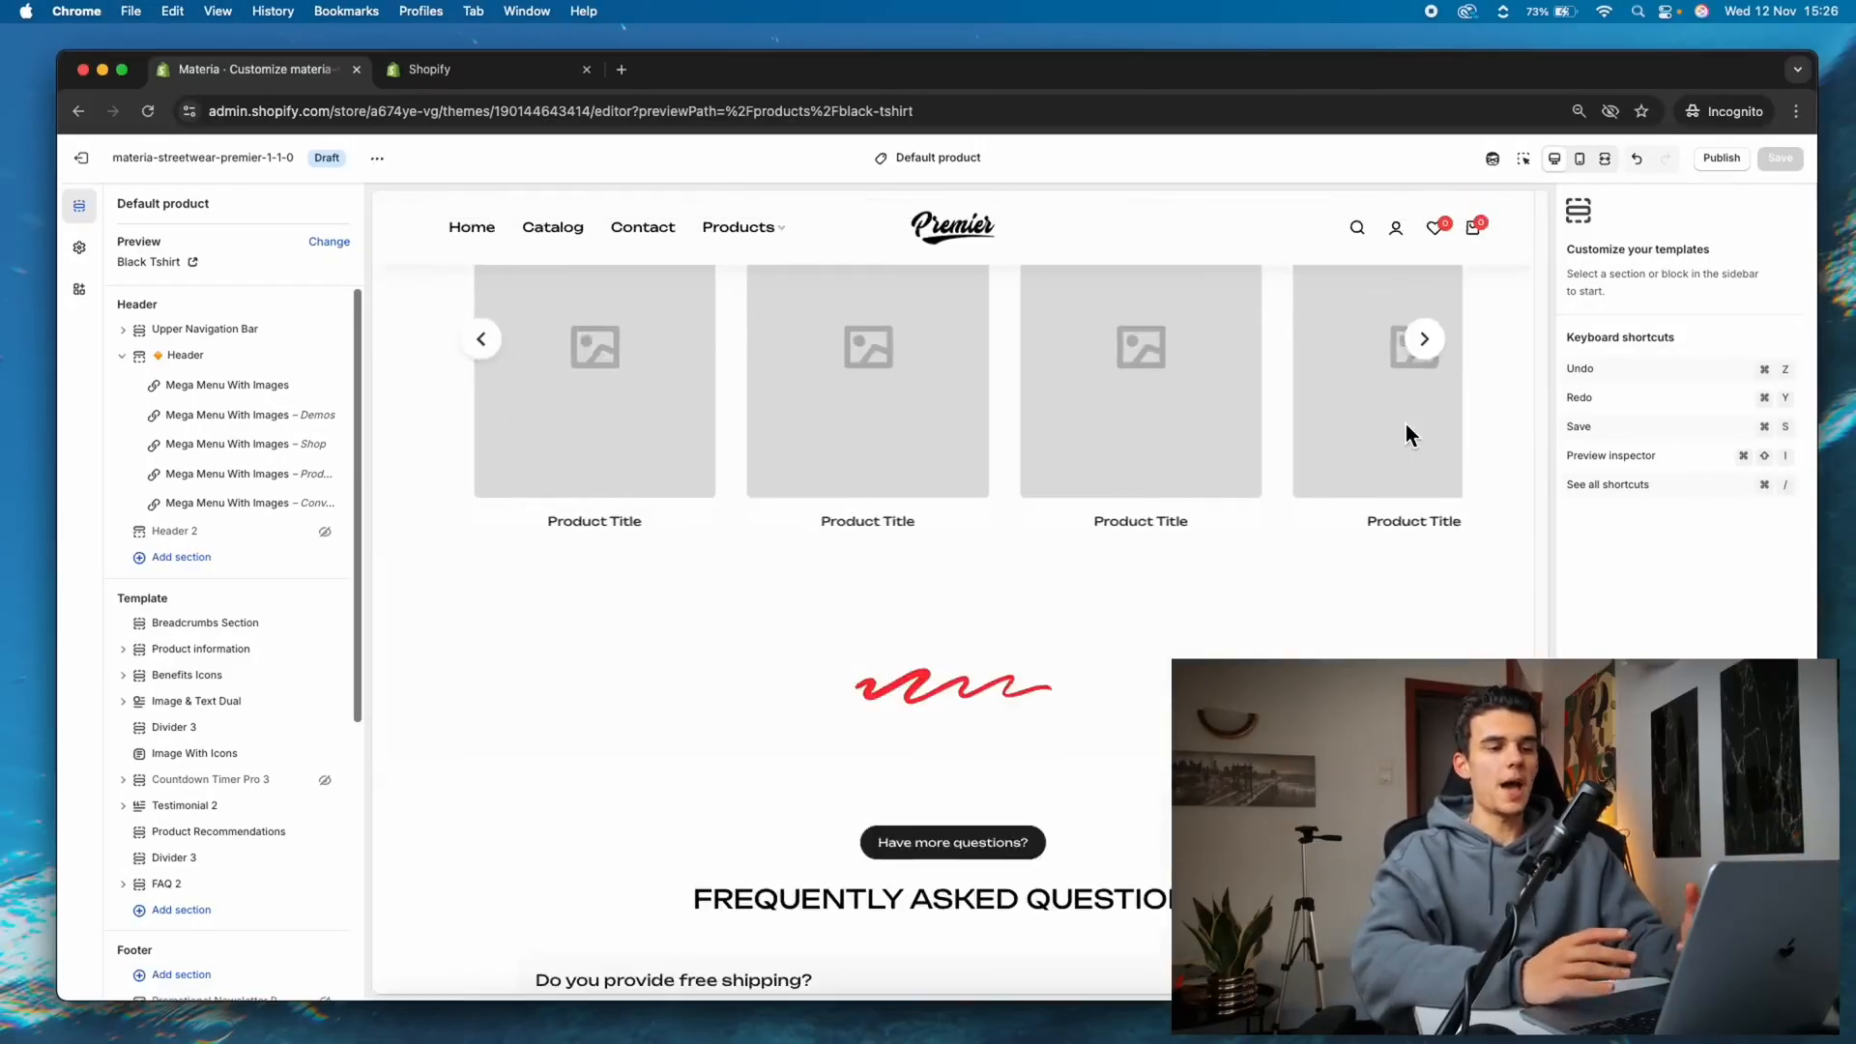
scroll(1405, 431, up, 8)
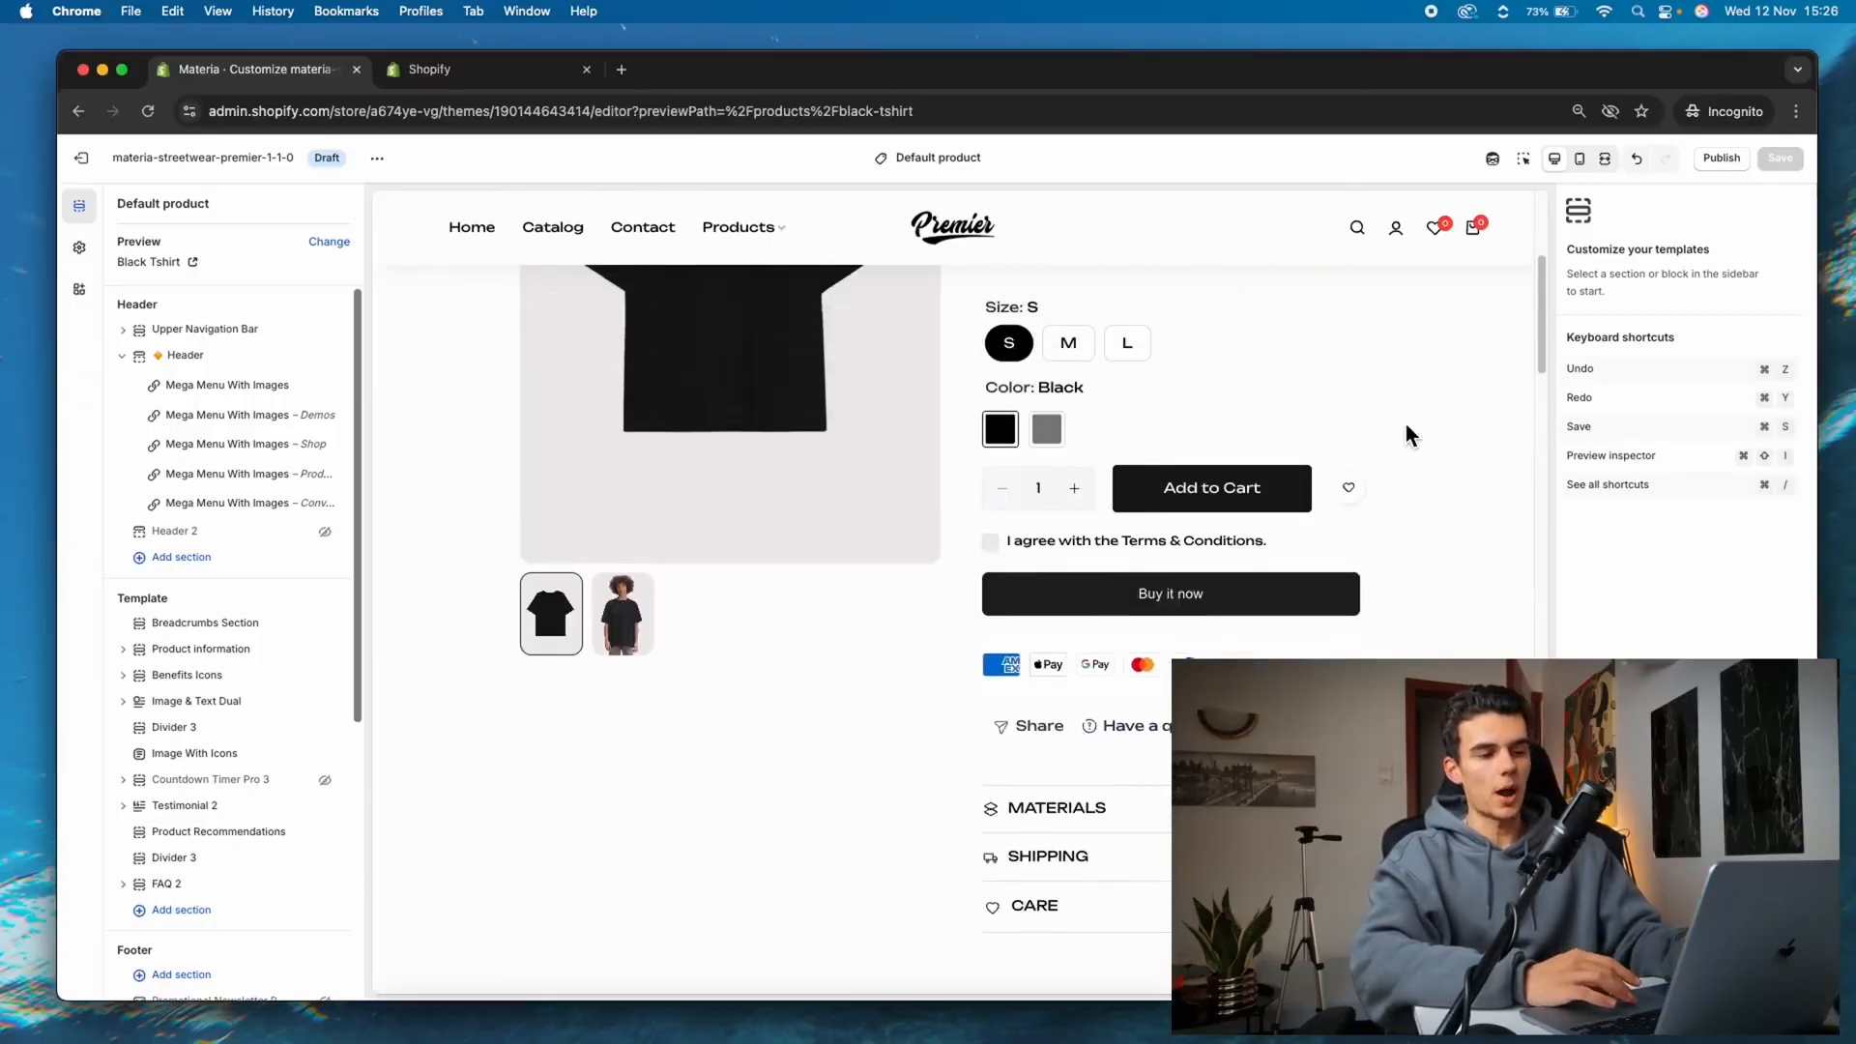
scroll(1075, 633, down, 2)
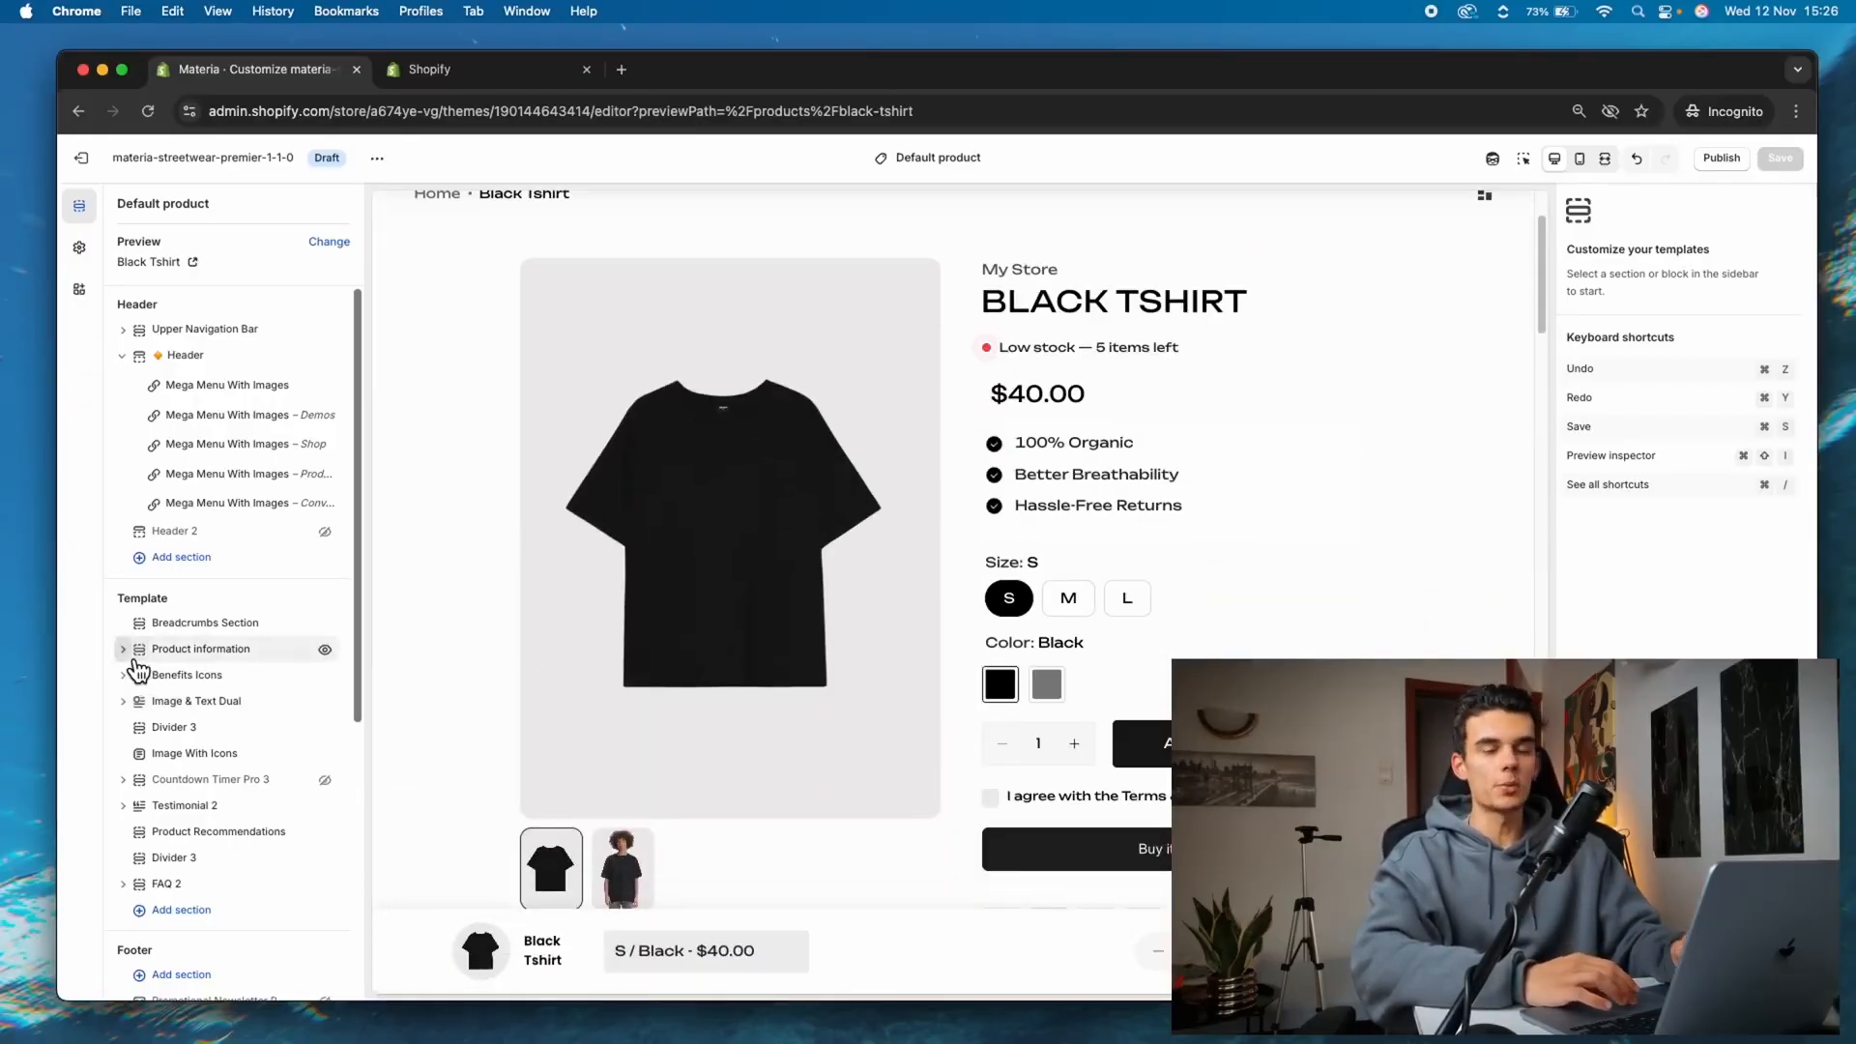
Show the hidden Rating Badge block in Product information and browse the blocks that can be added below the product title
click(124, 649)
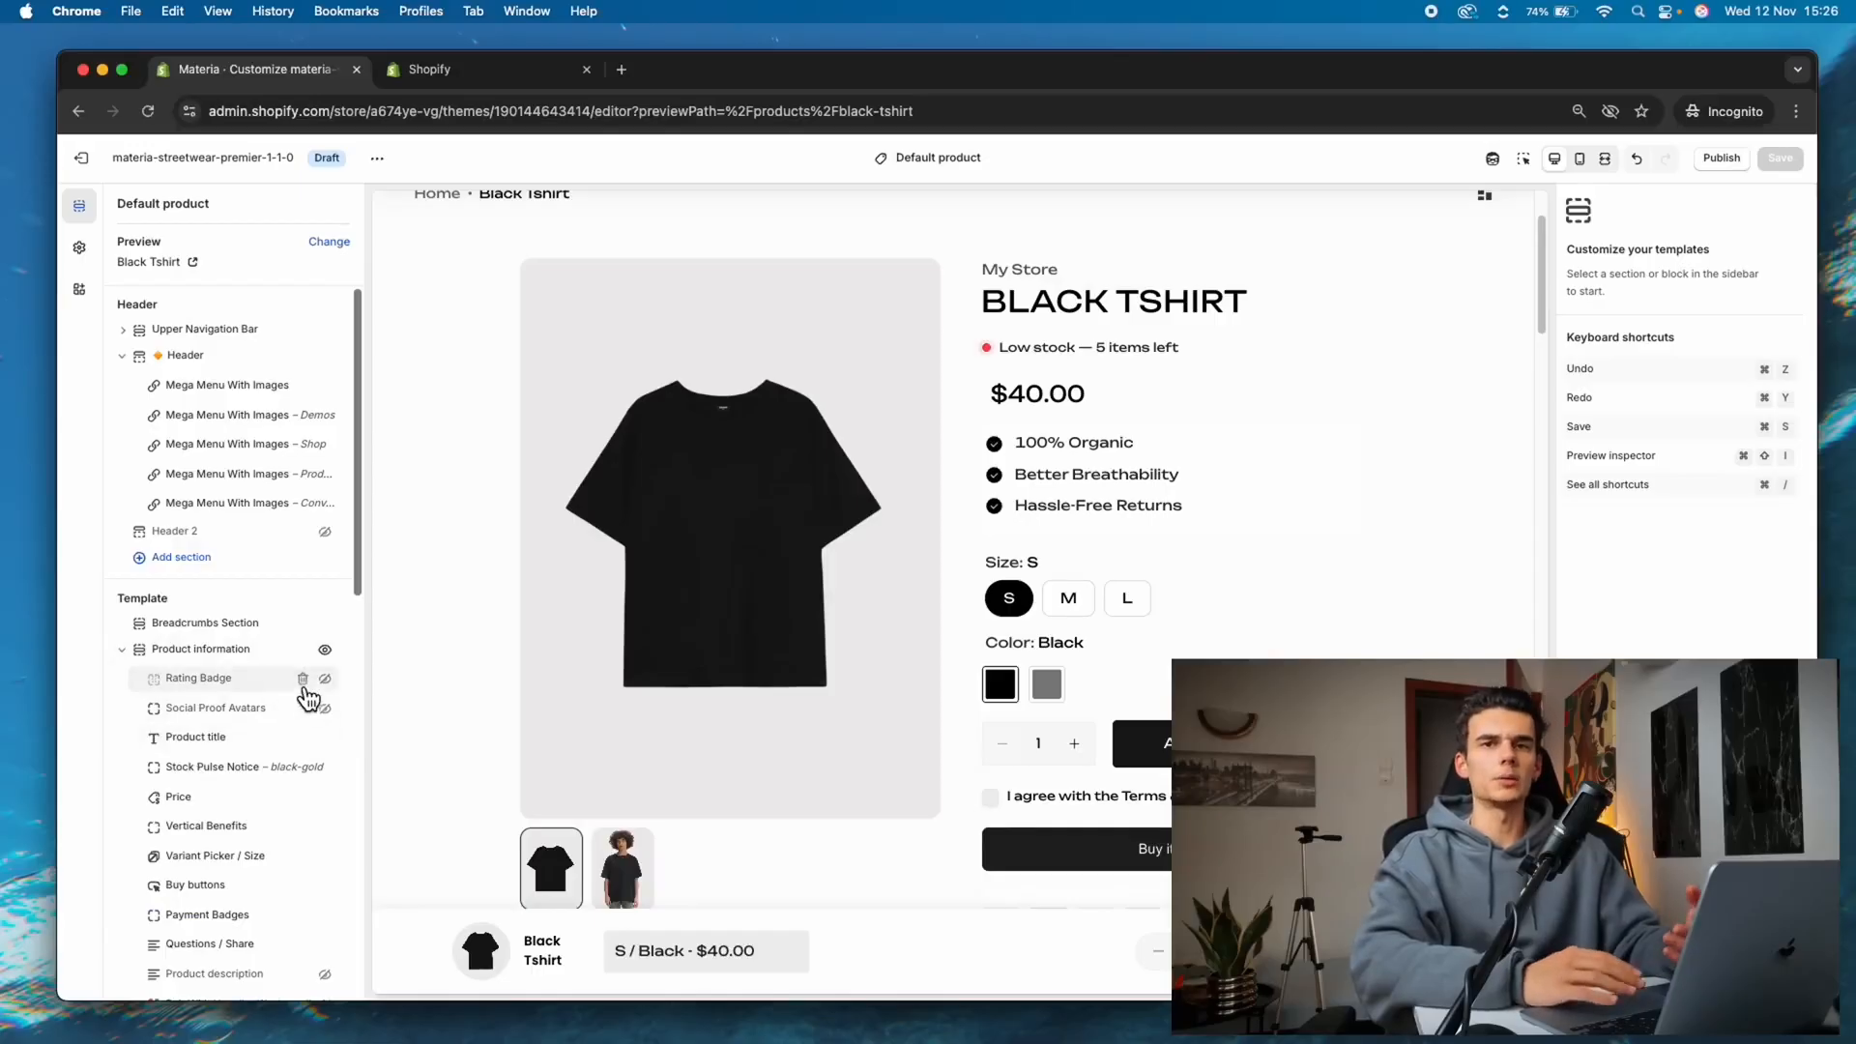
click(325, 678)
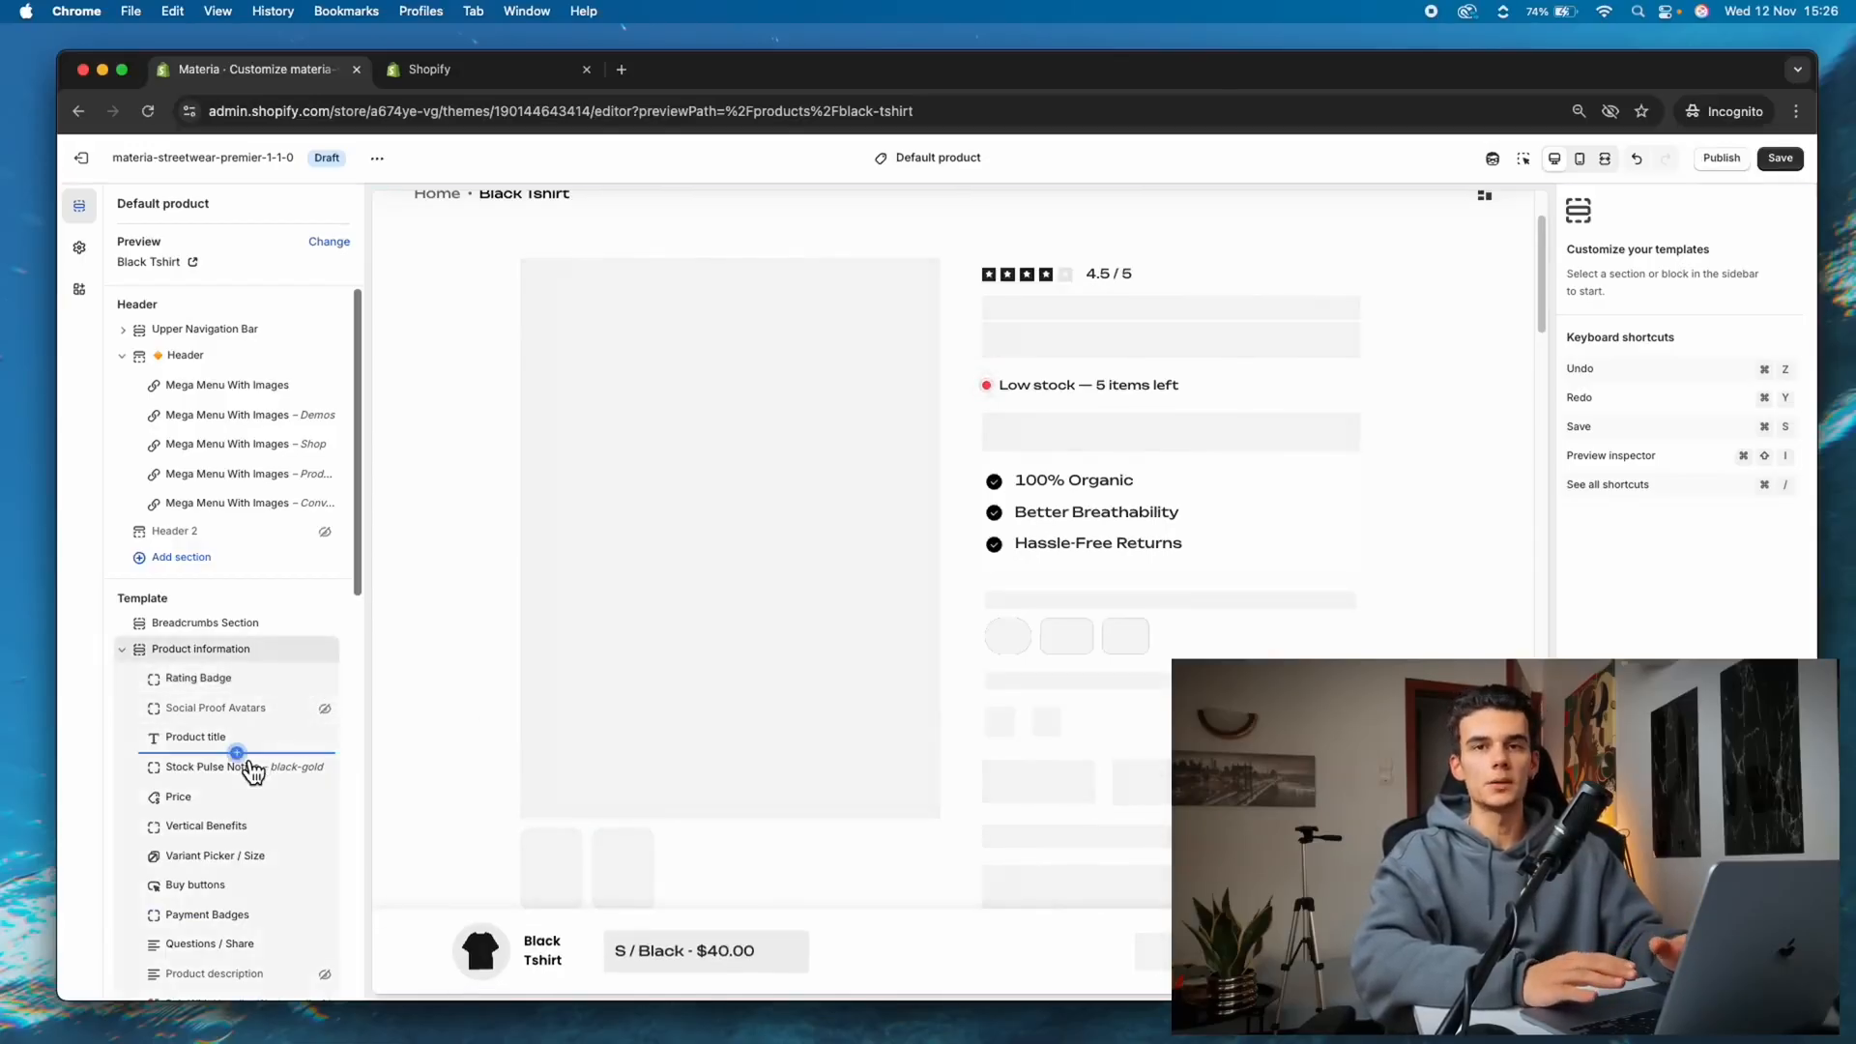
click(249, 762)
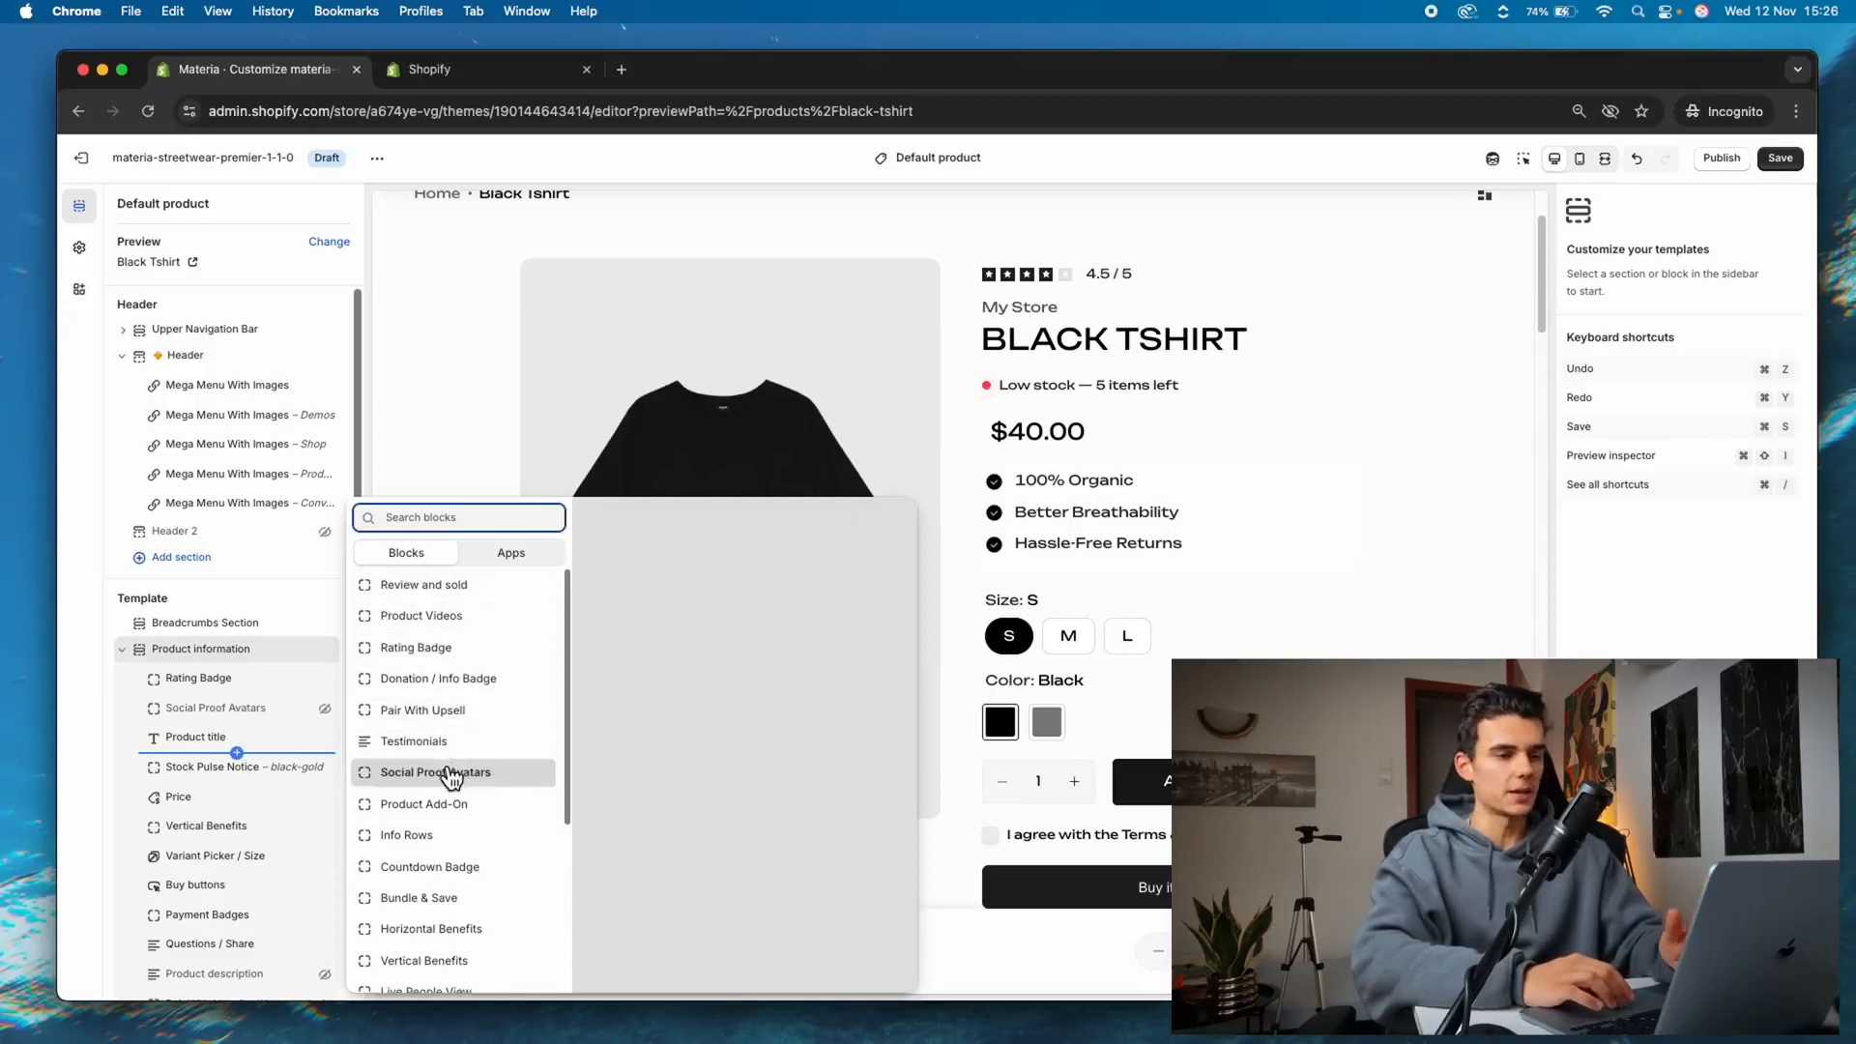
scroll(452, 773, down, 5)
scroll(449, 774, up, 5)
click(392, 473)
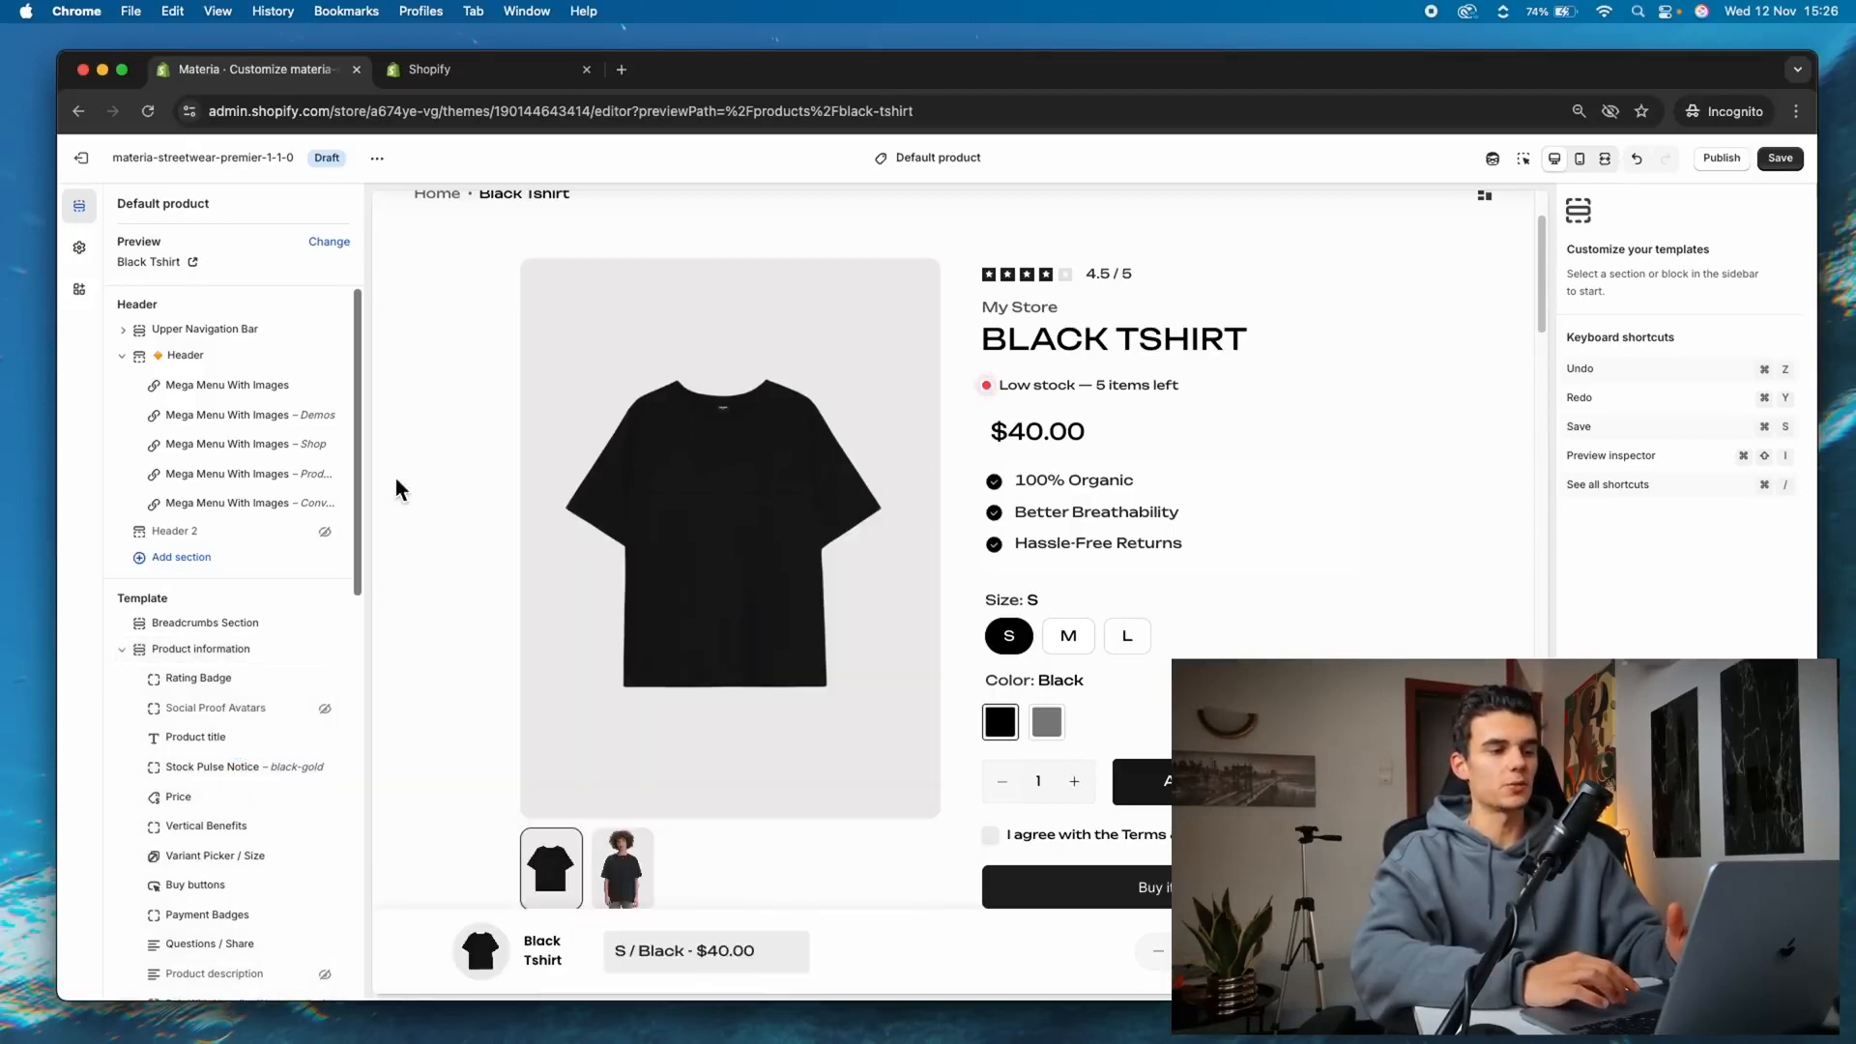
Save the product template changes and check the product page preview
scroll(936, 566, down, 5)
scroll(936, 565, up, 5)
click(1779, 158)
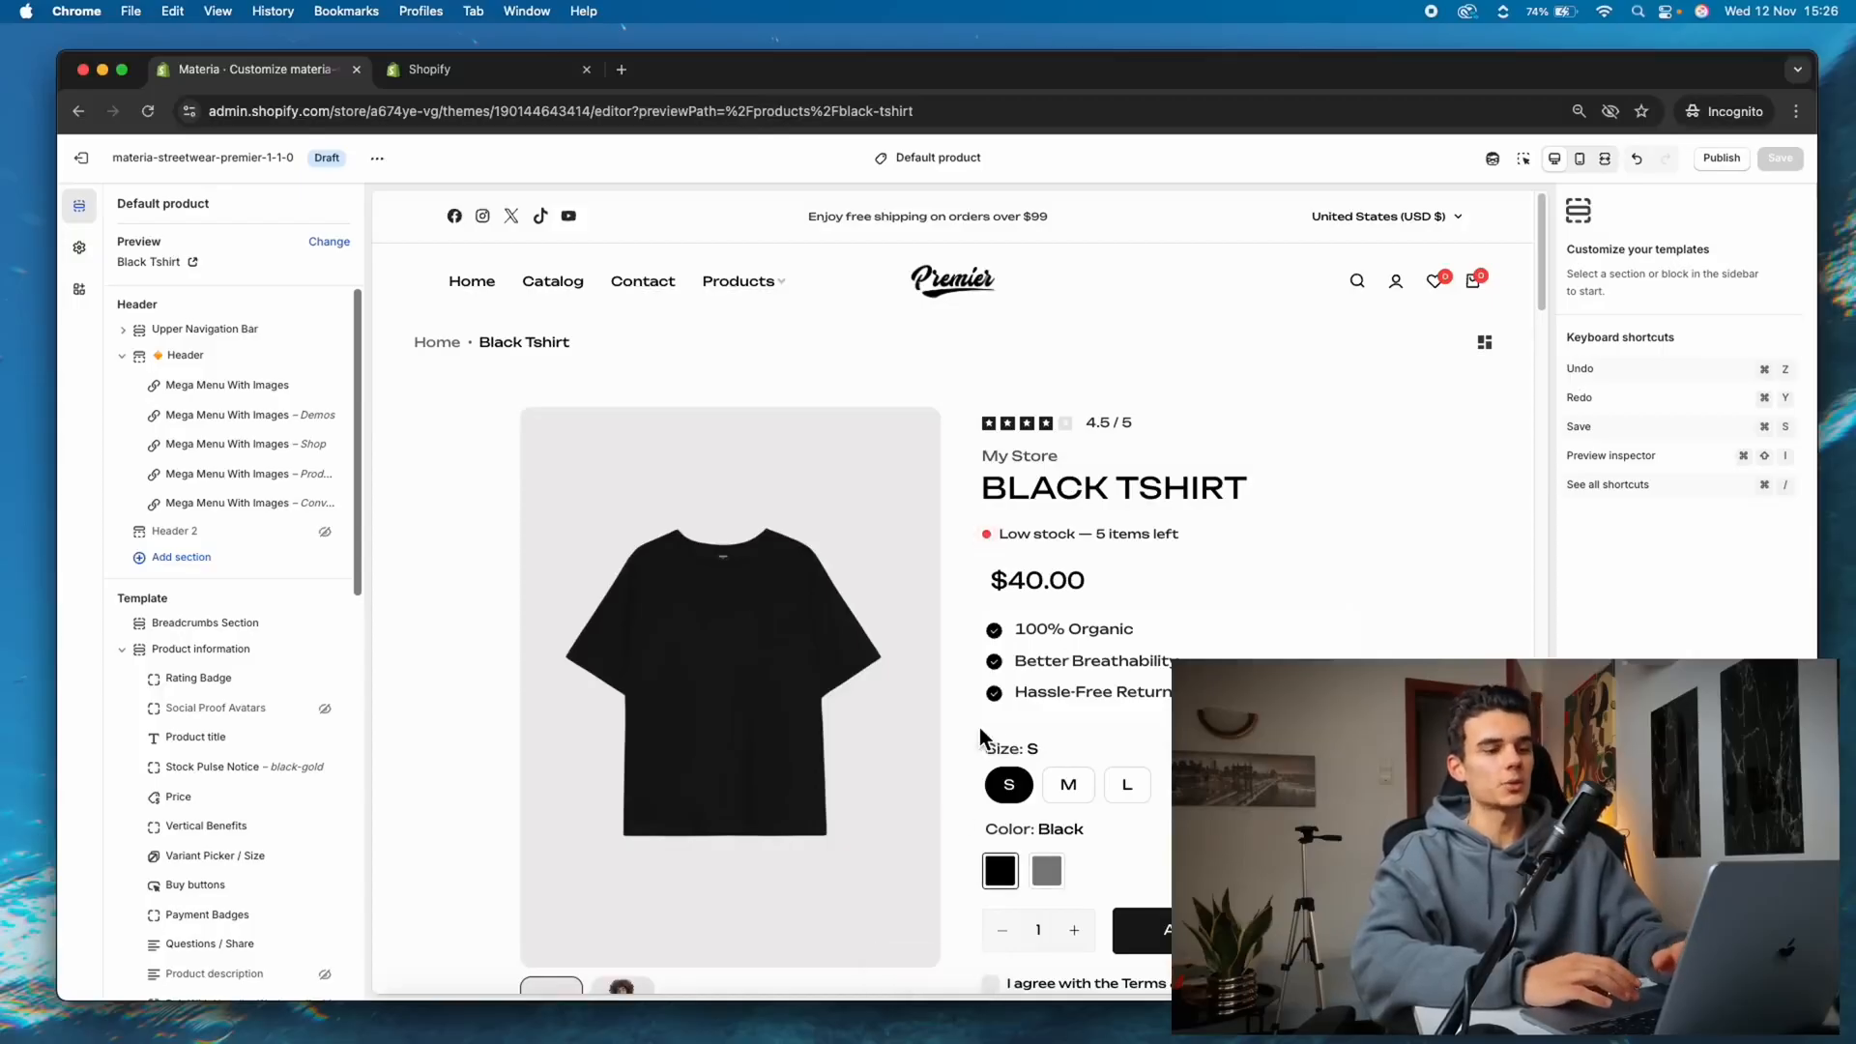
scroll(1289, 549, down, 5)
scroll(802, 569, up, 5)
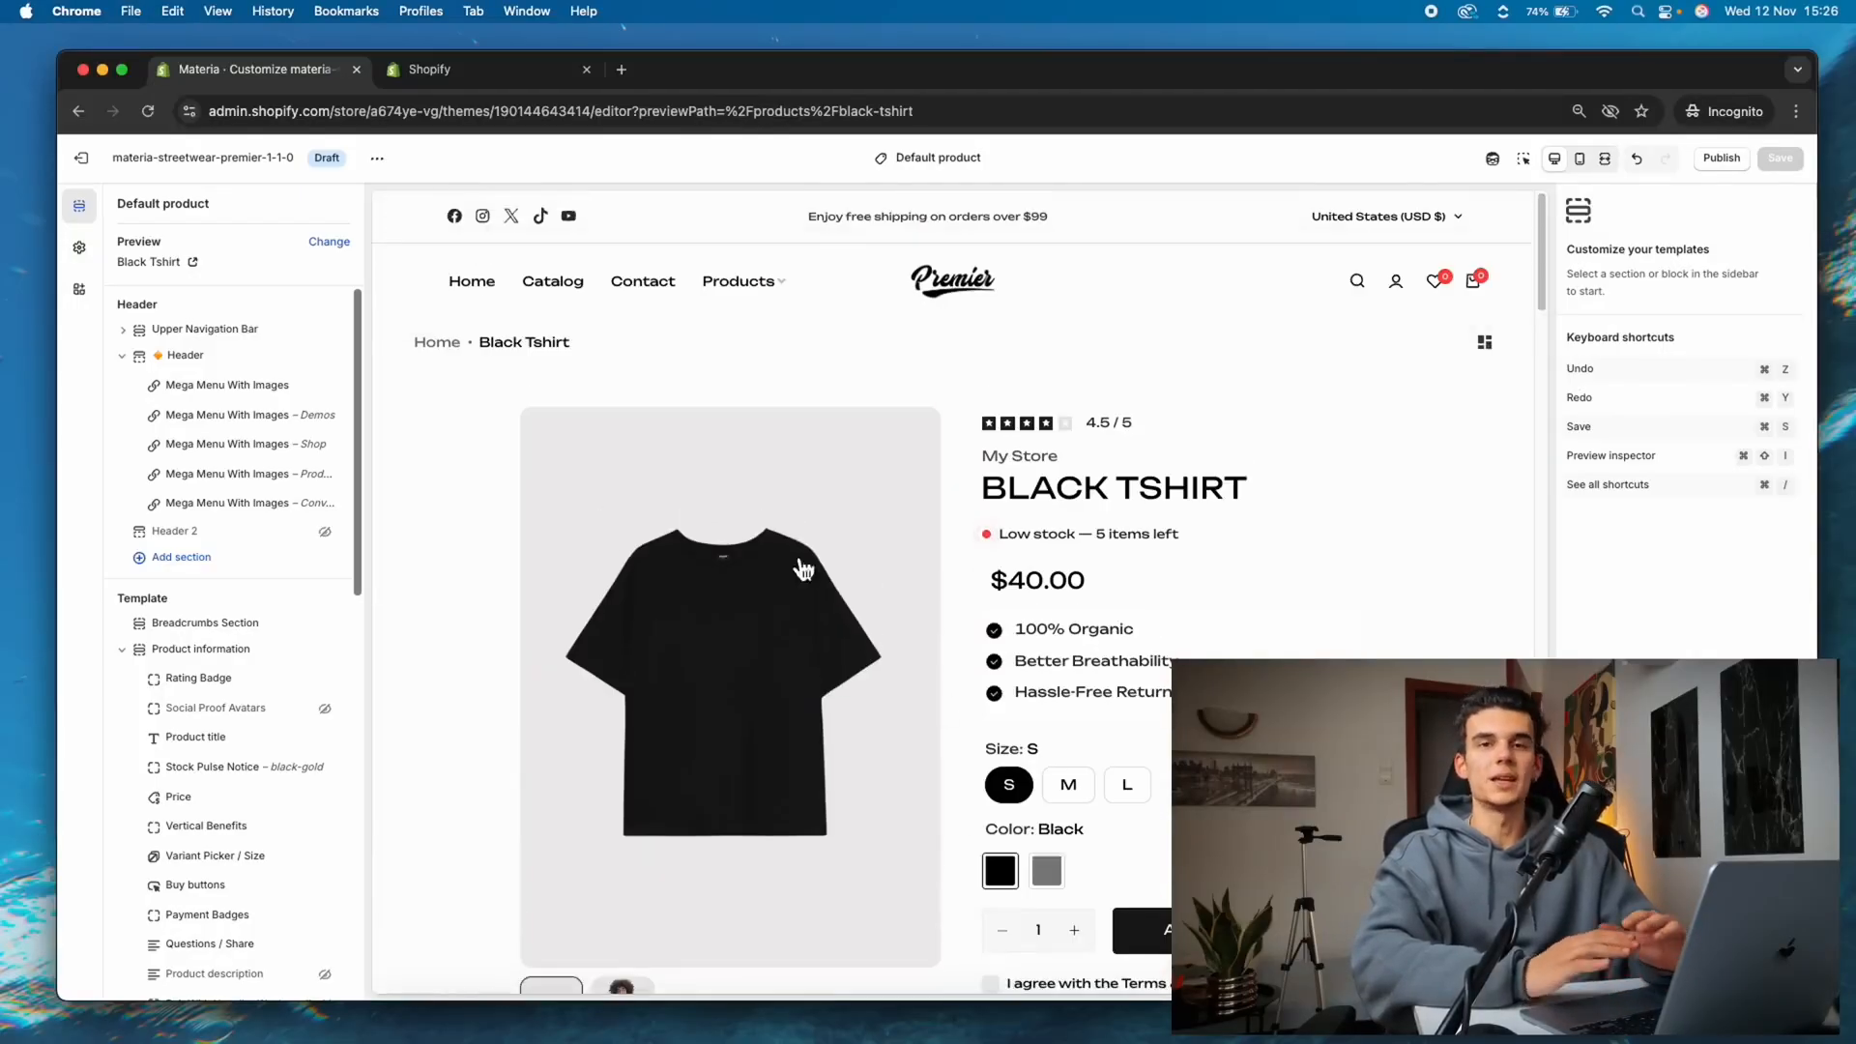
Hide the Rating Badge block, show the Social Proof Avatars block instead, and save the product template
click(330, 716)
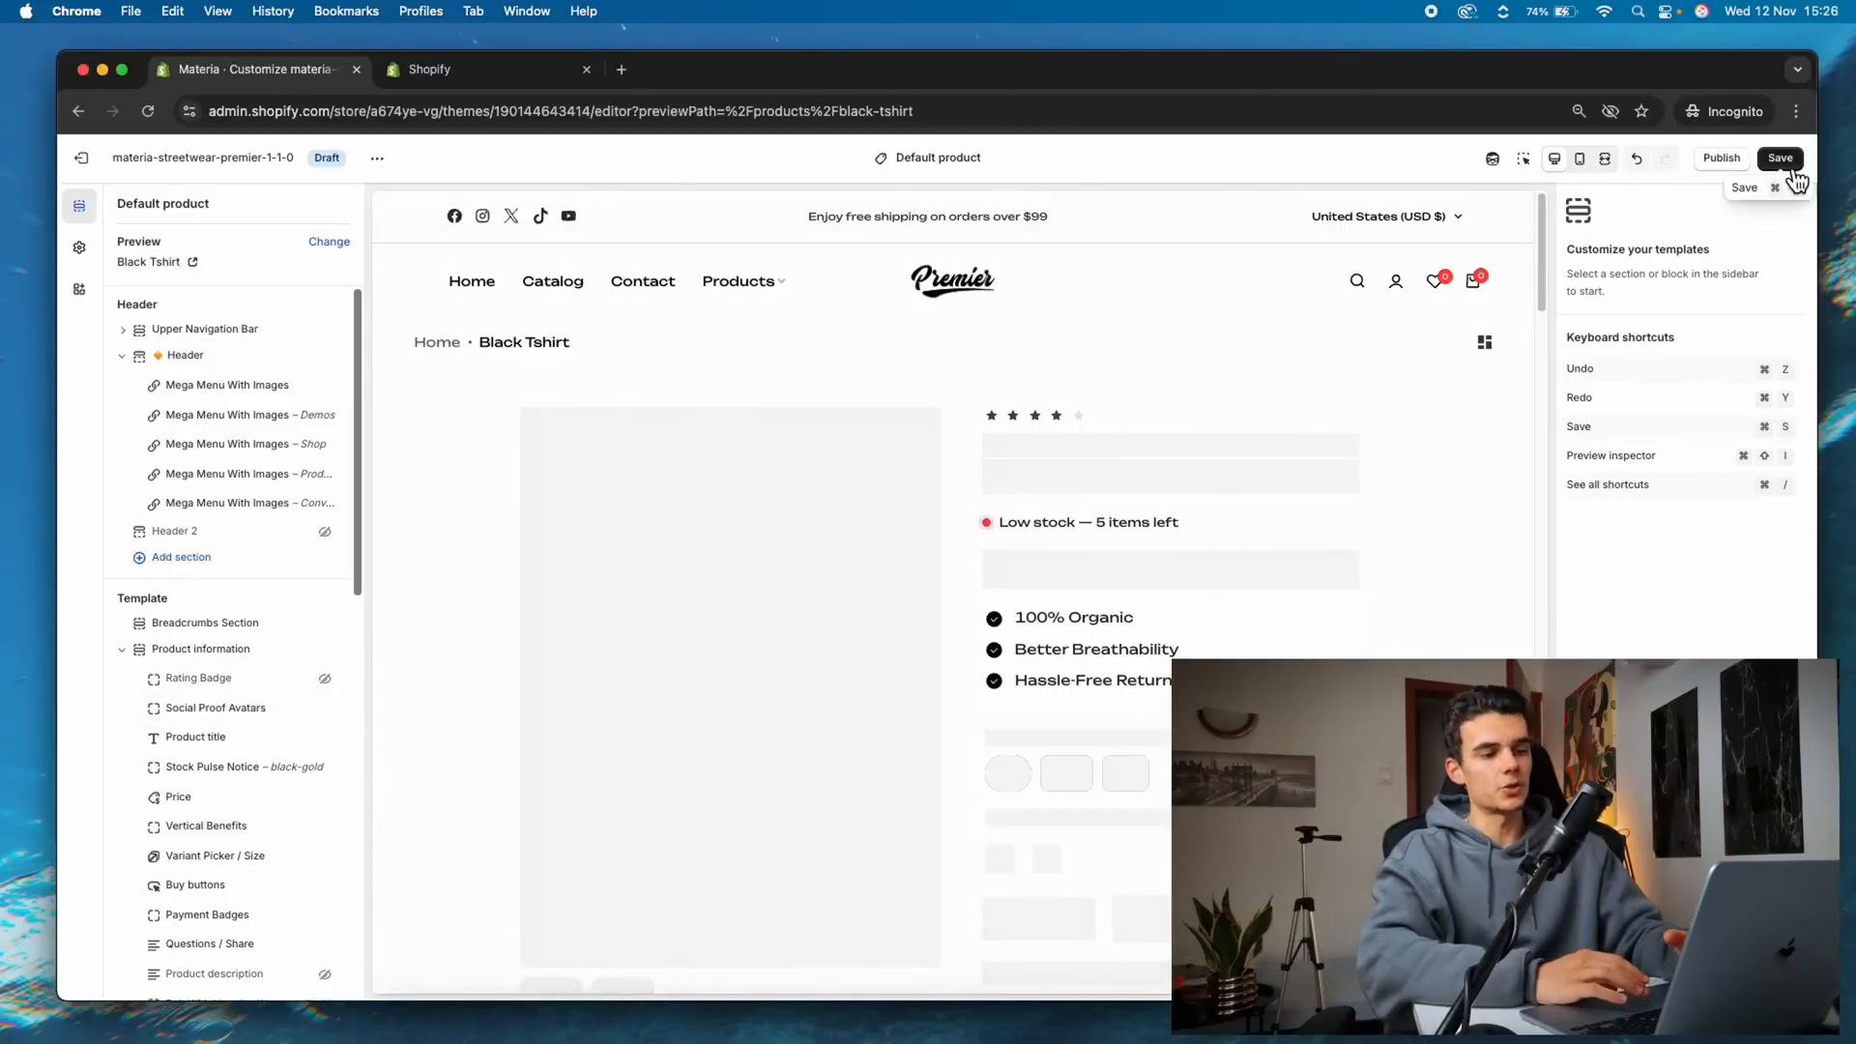
click(1790, 169)
scroll(1295, 468, down, 1)
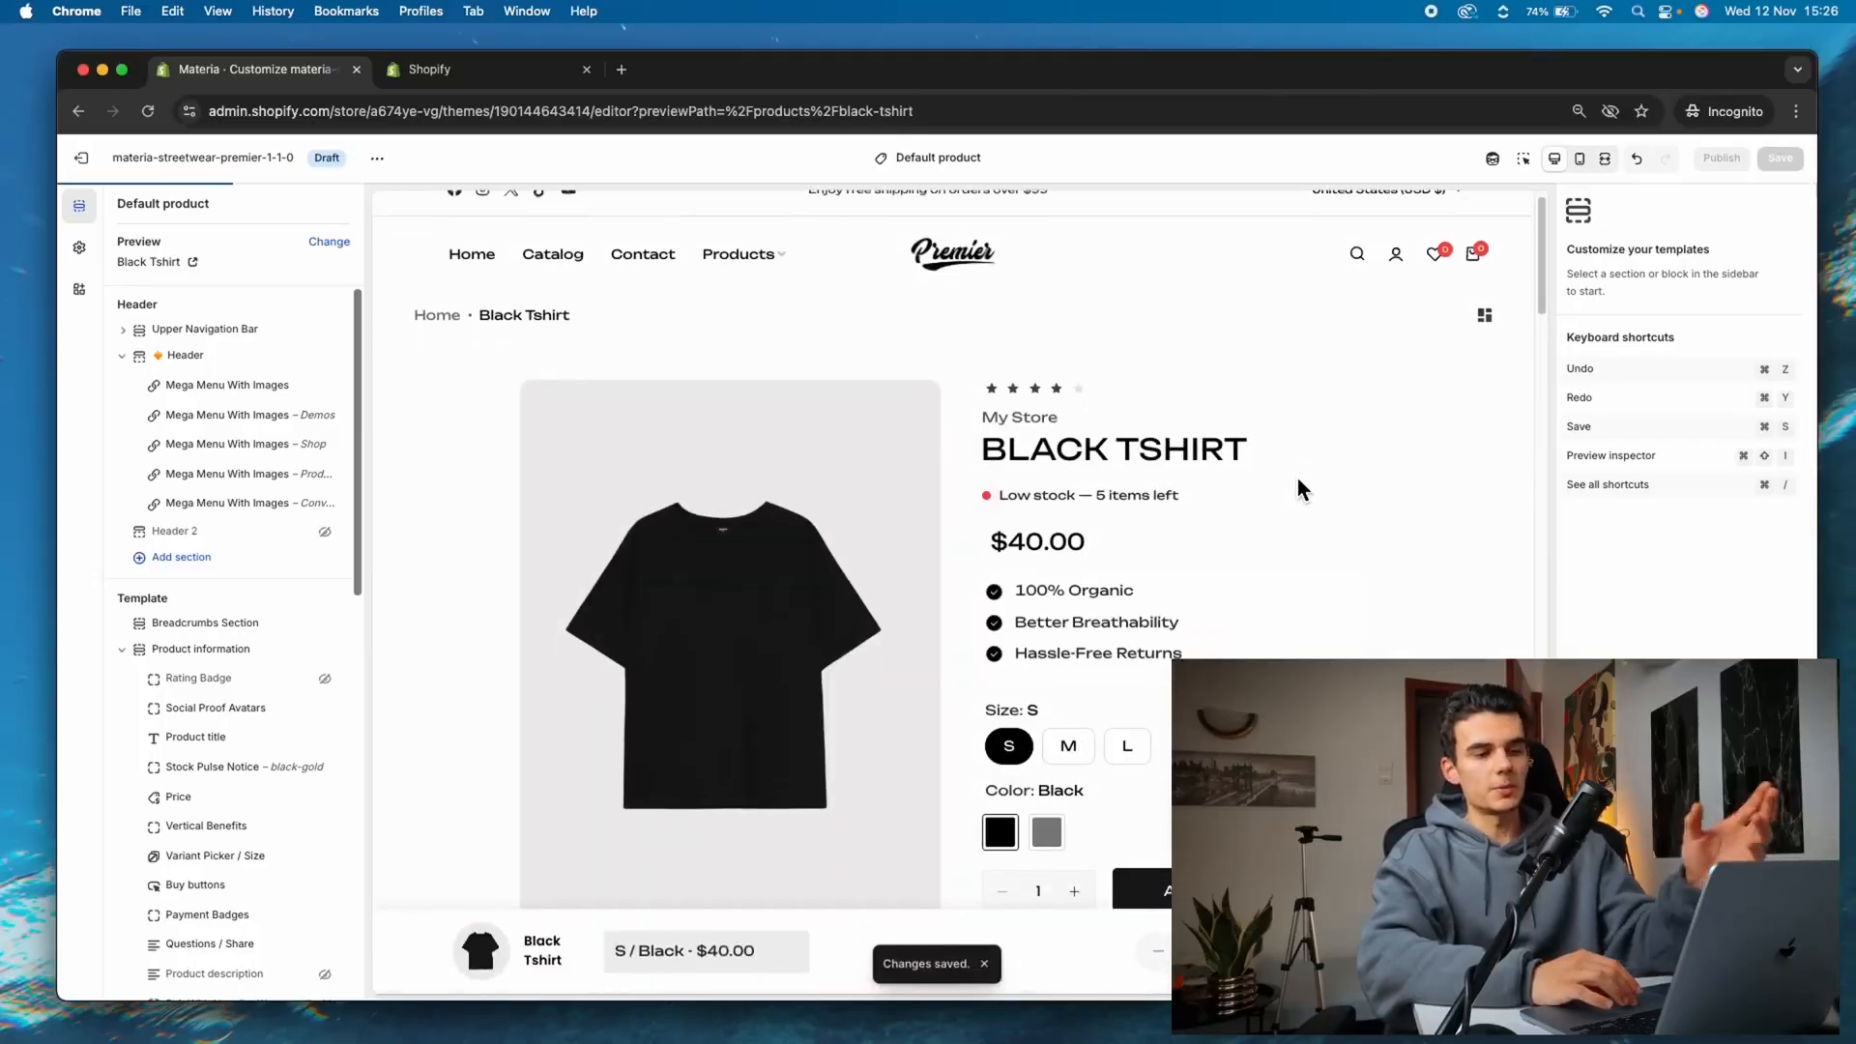
scroll(1180, 637, down, 1)
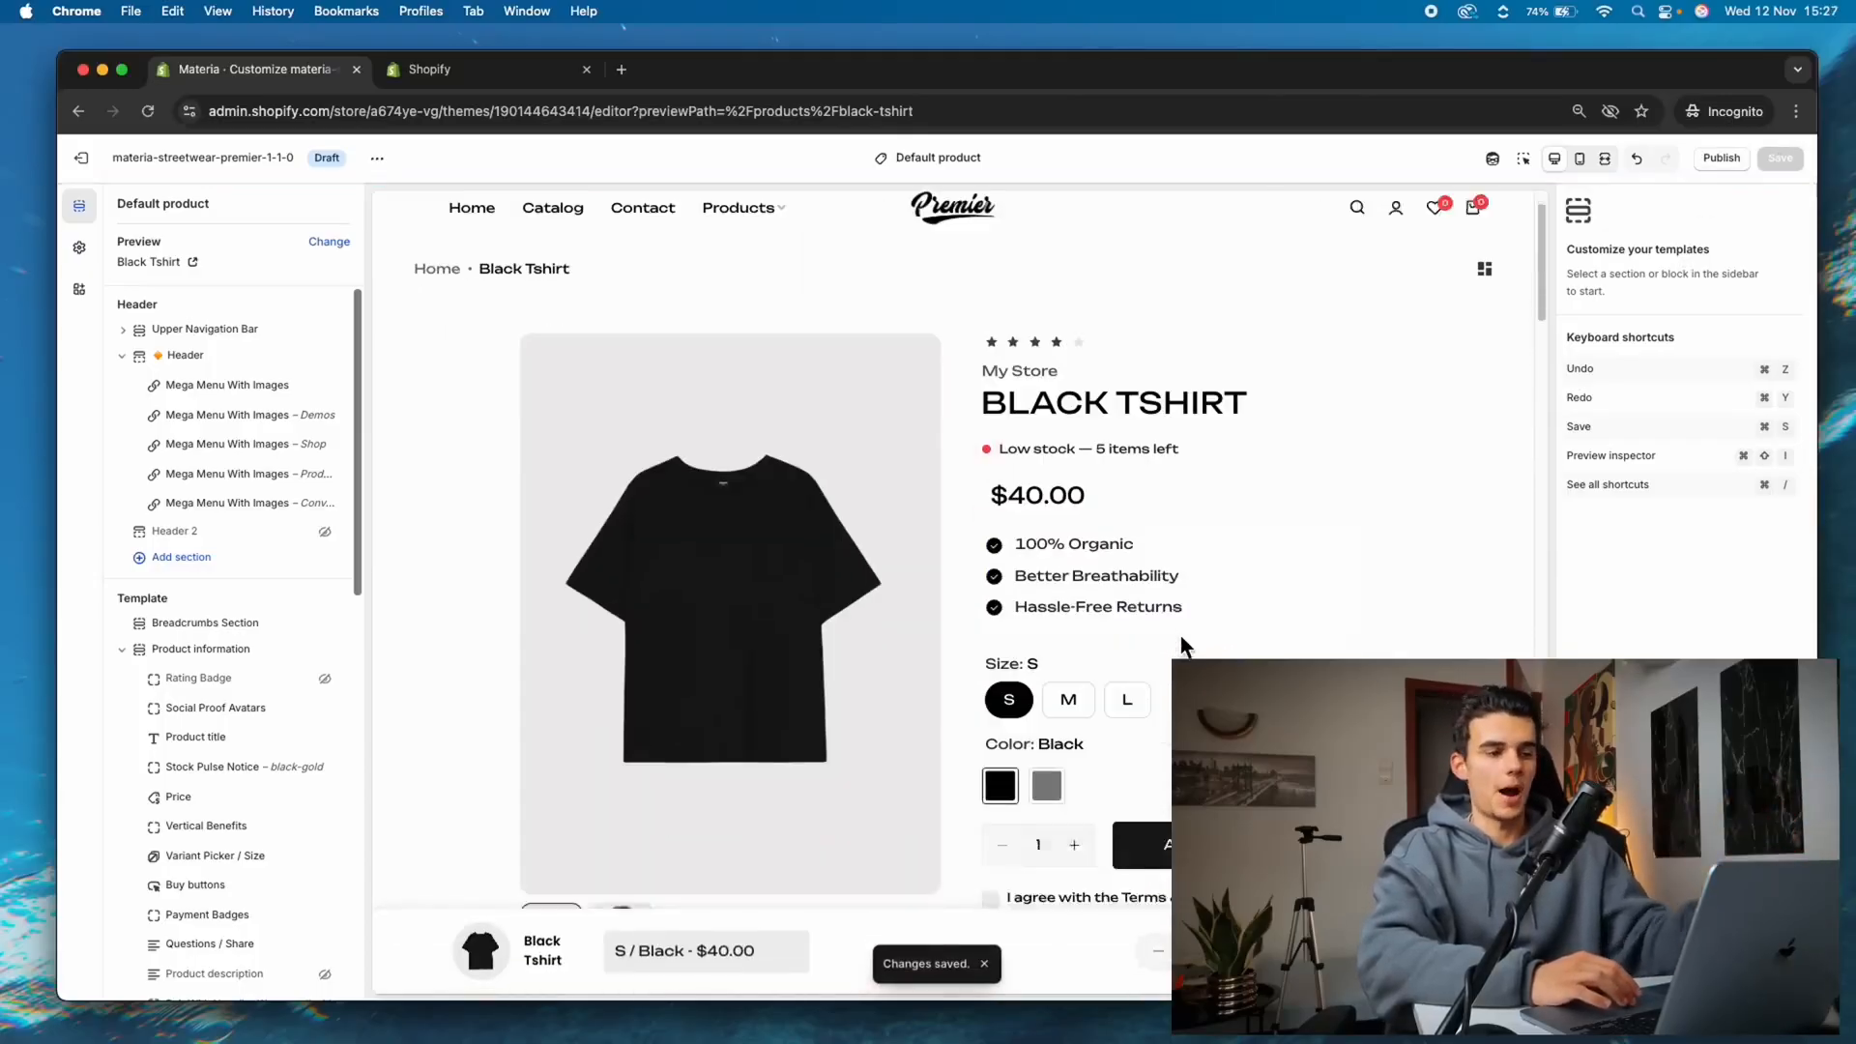
scroll(1180, 635, down, 5)
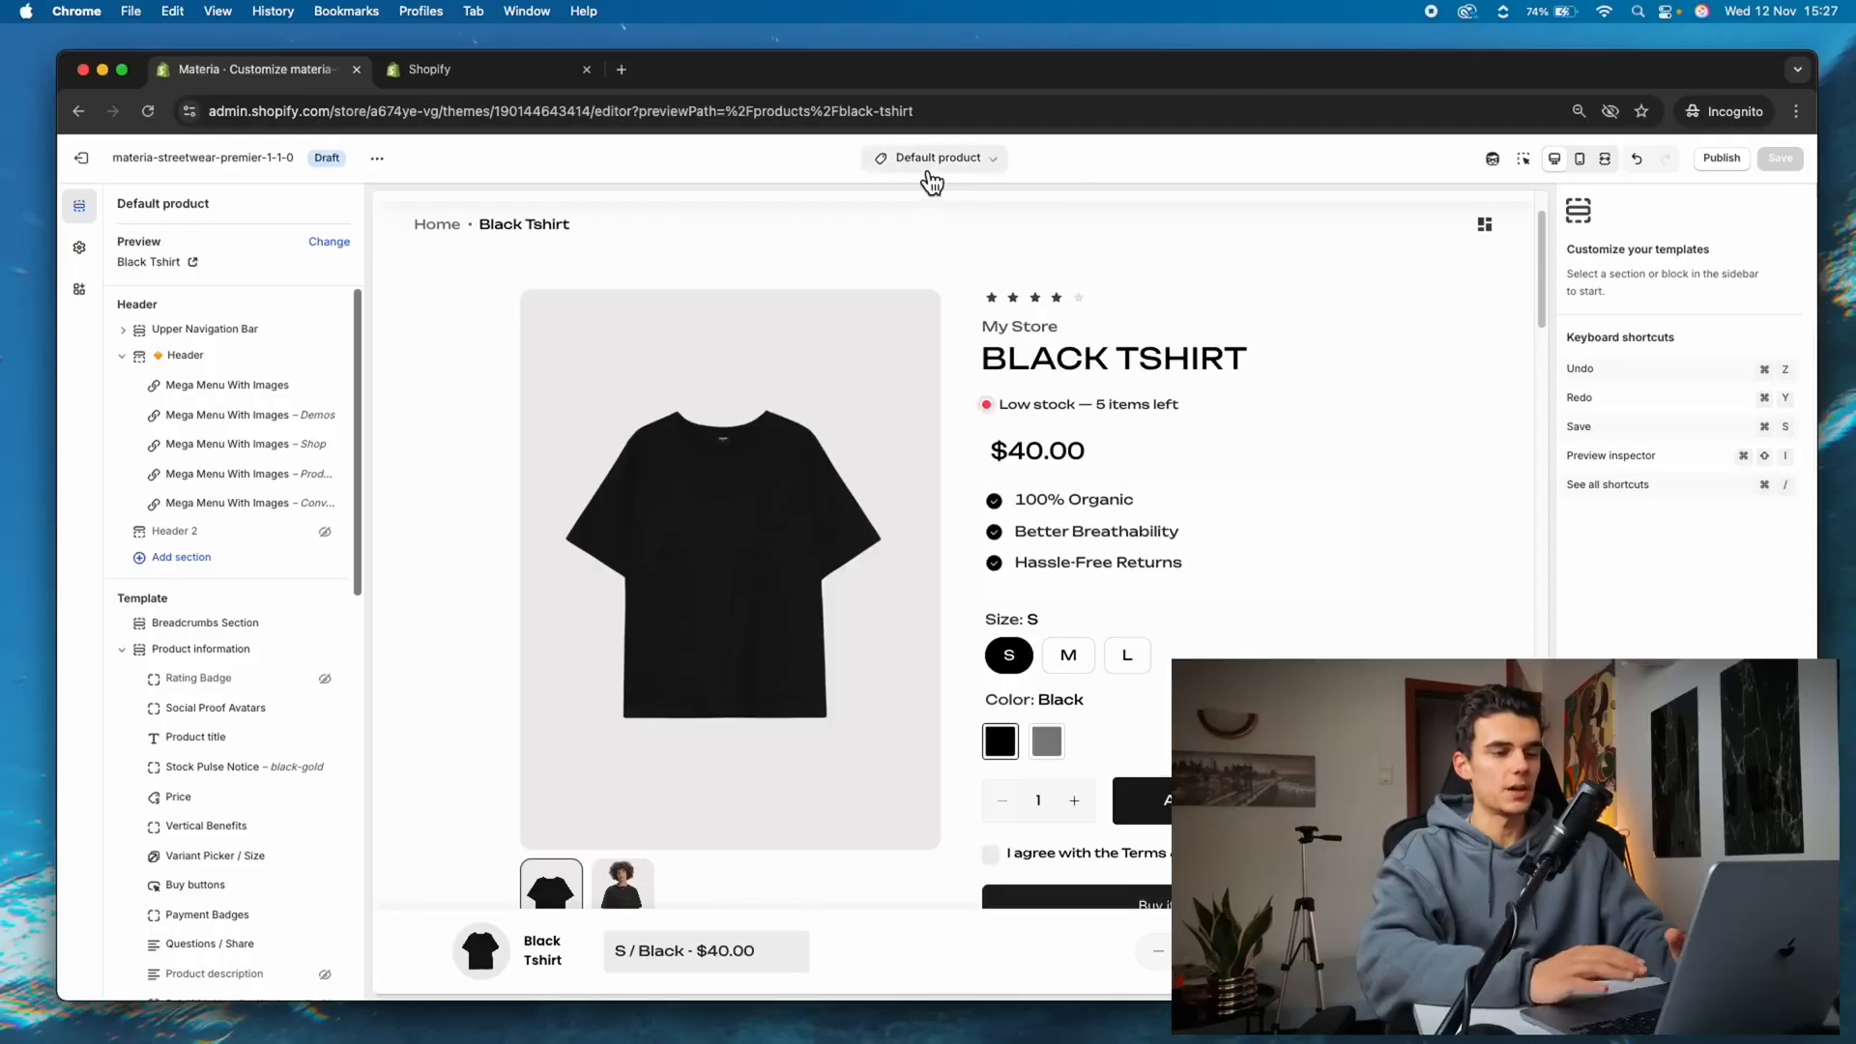
Open the about-us page template and review its sections from the banner down to the Instagram promo
click(930, 164)
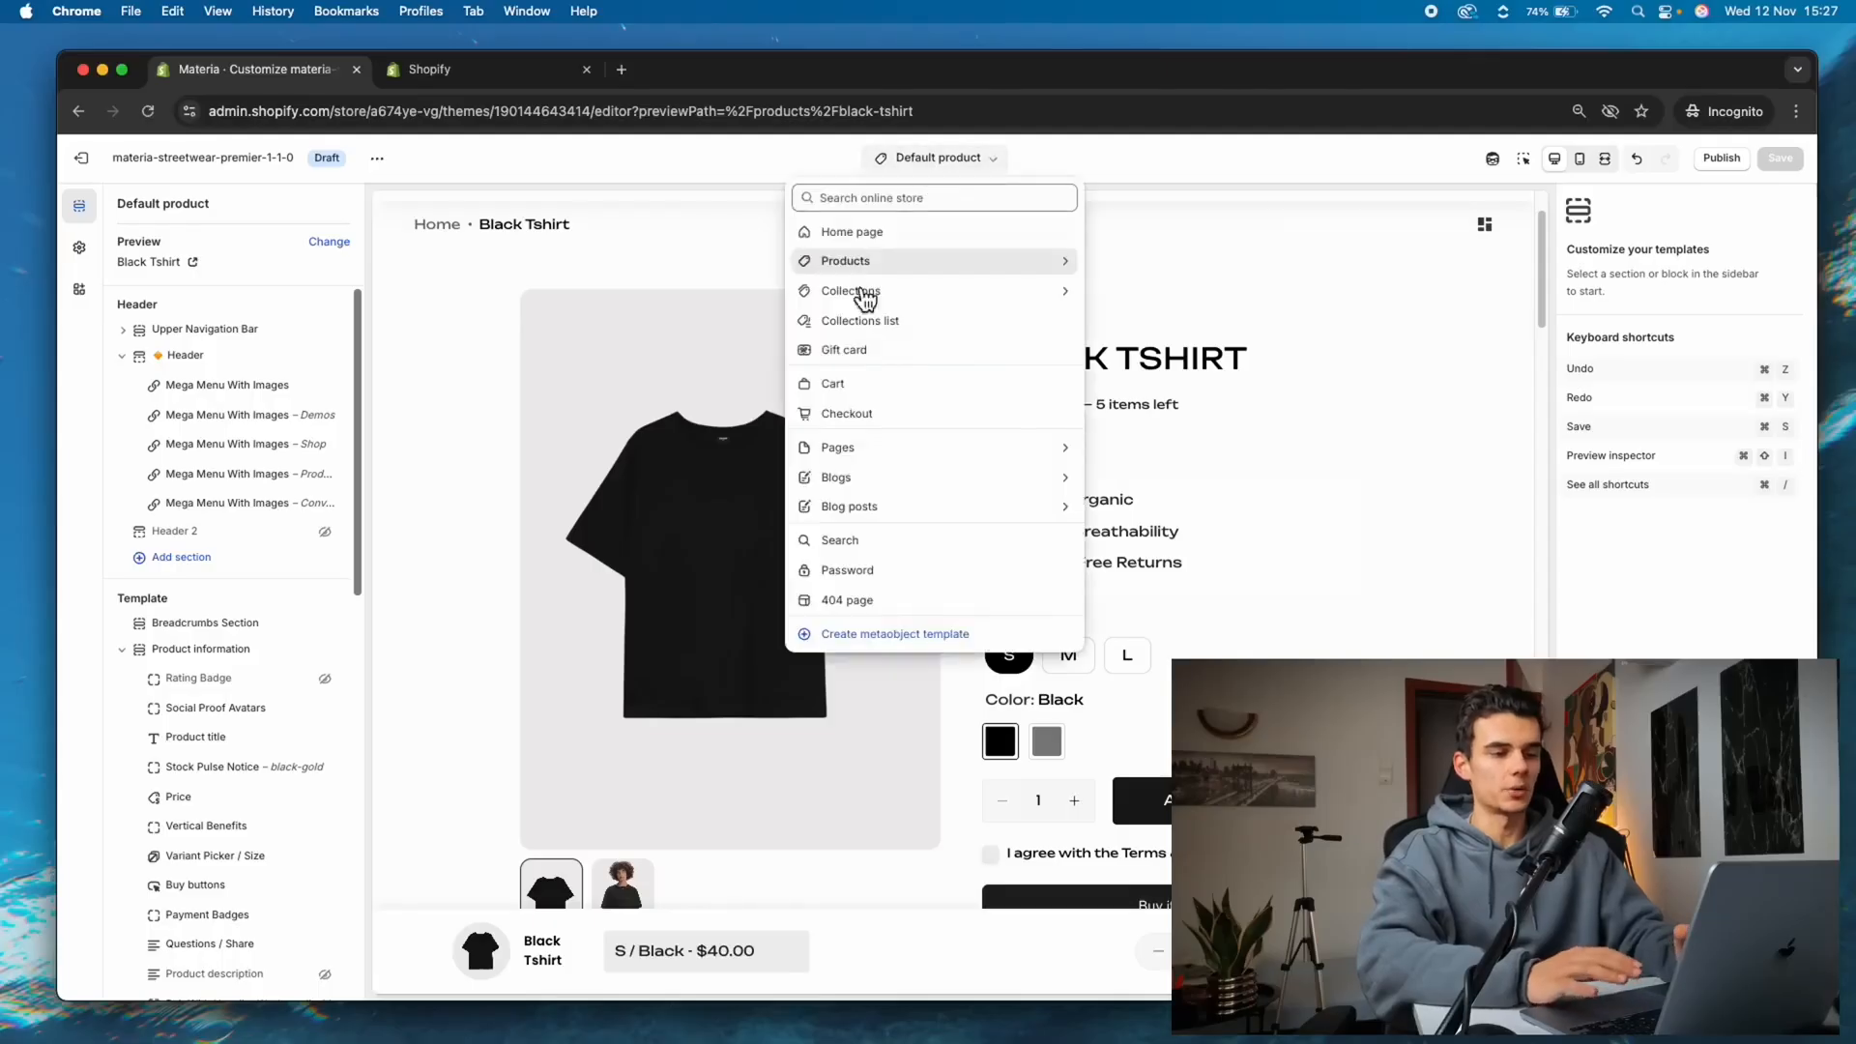
click(948, 465)
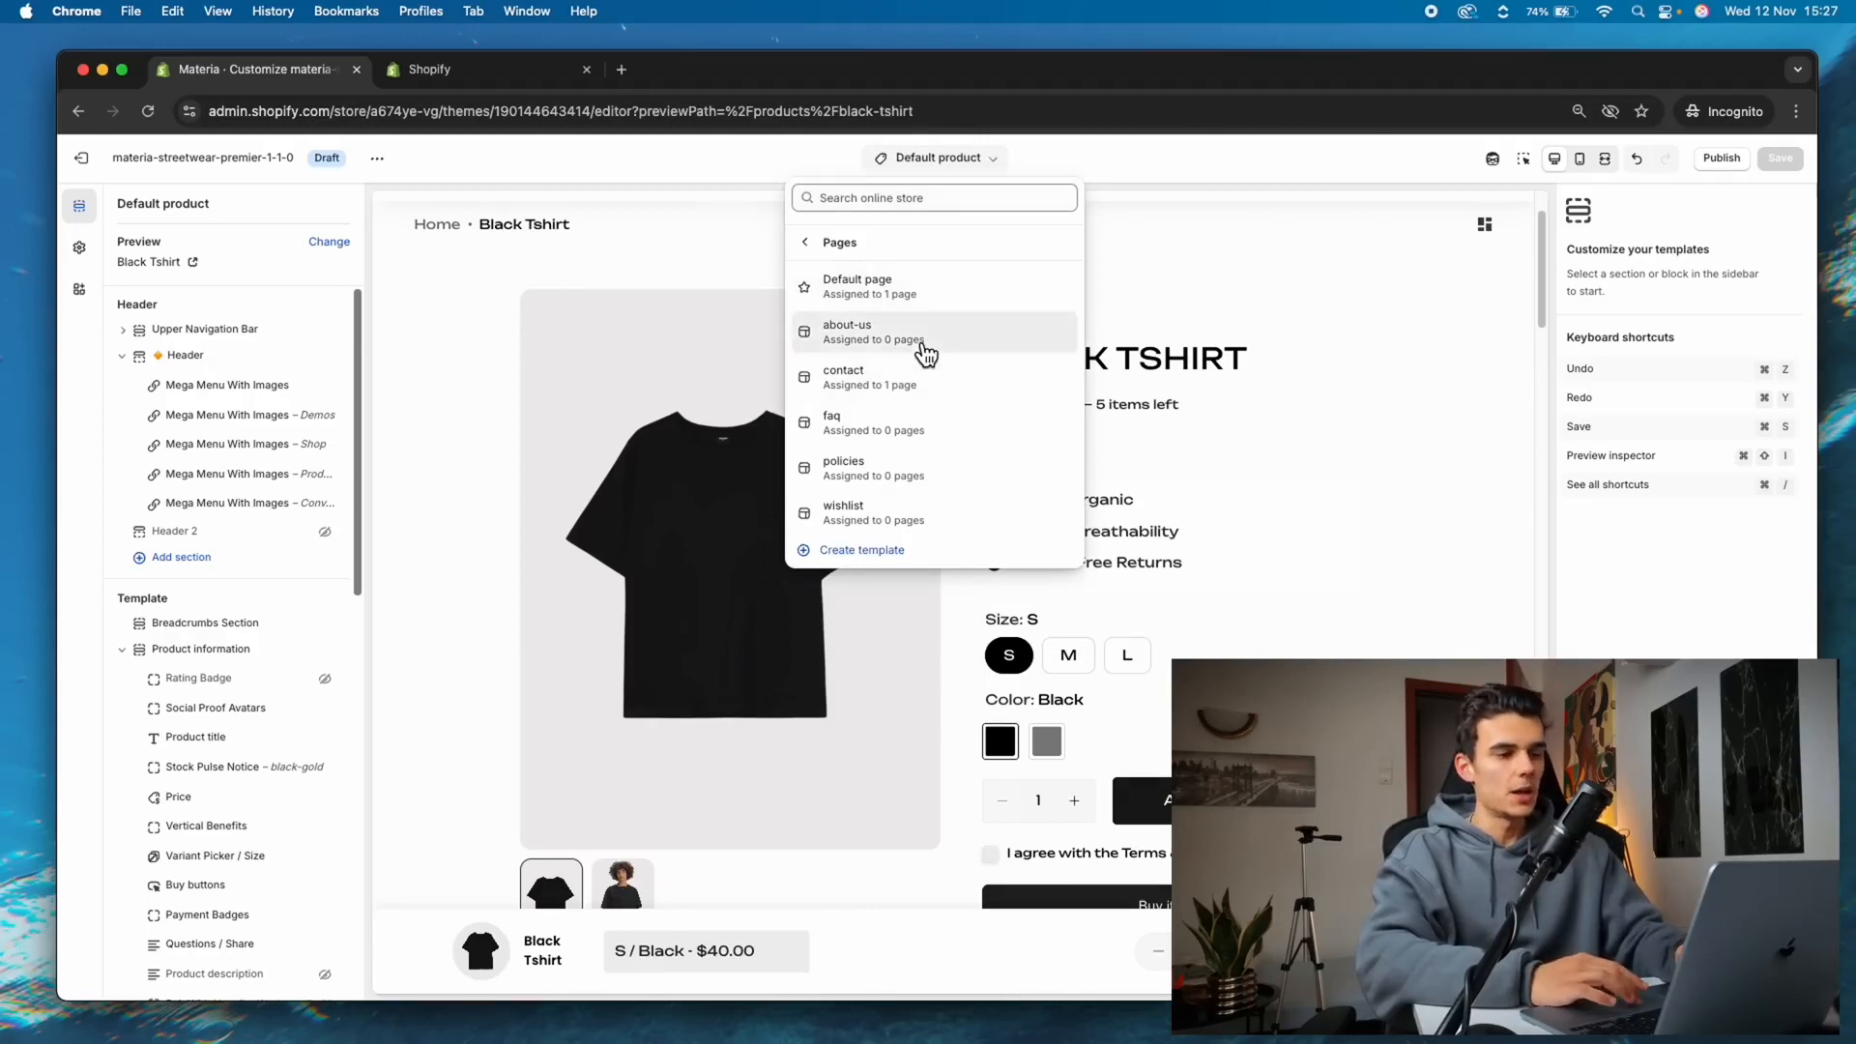
click(926, 355)
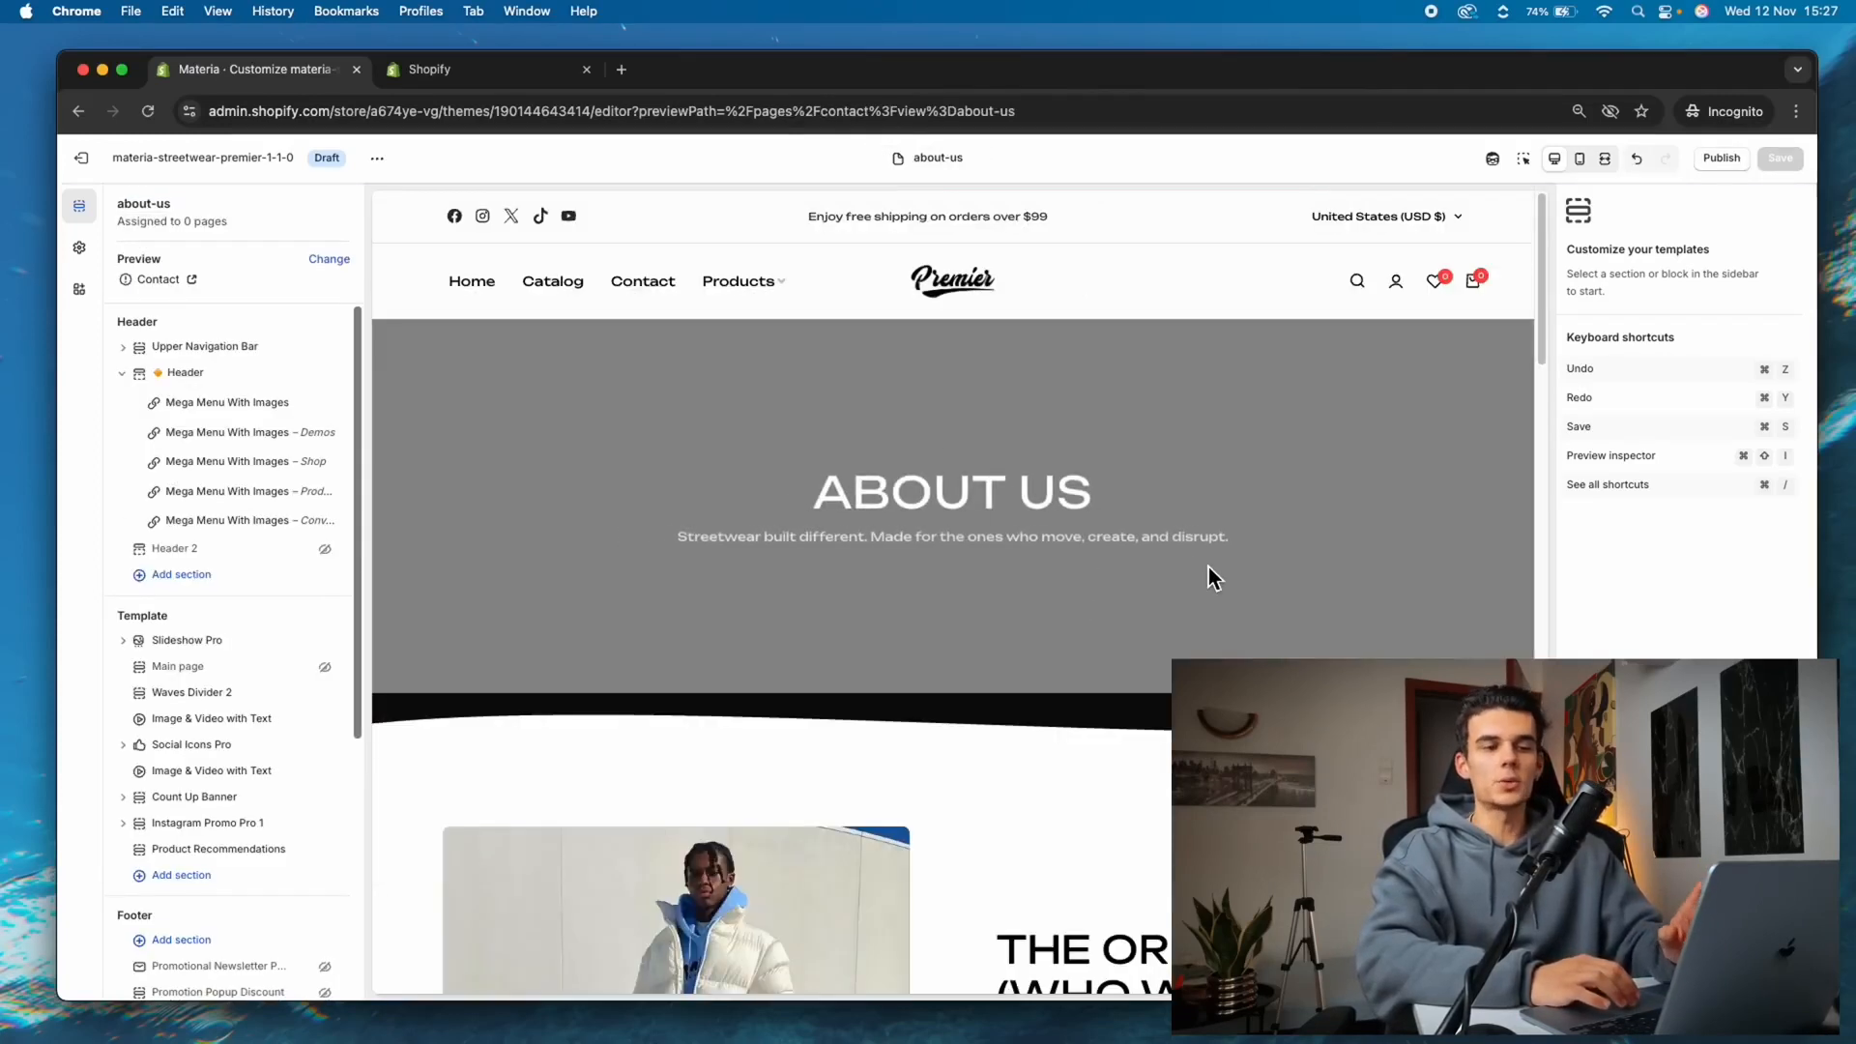
scroll(1201, 614, down, 5)
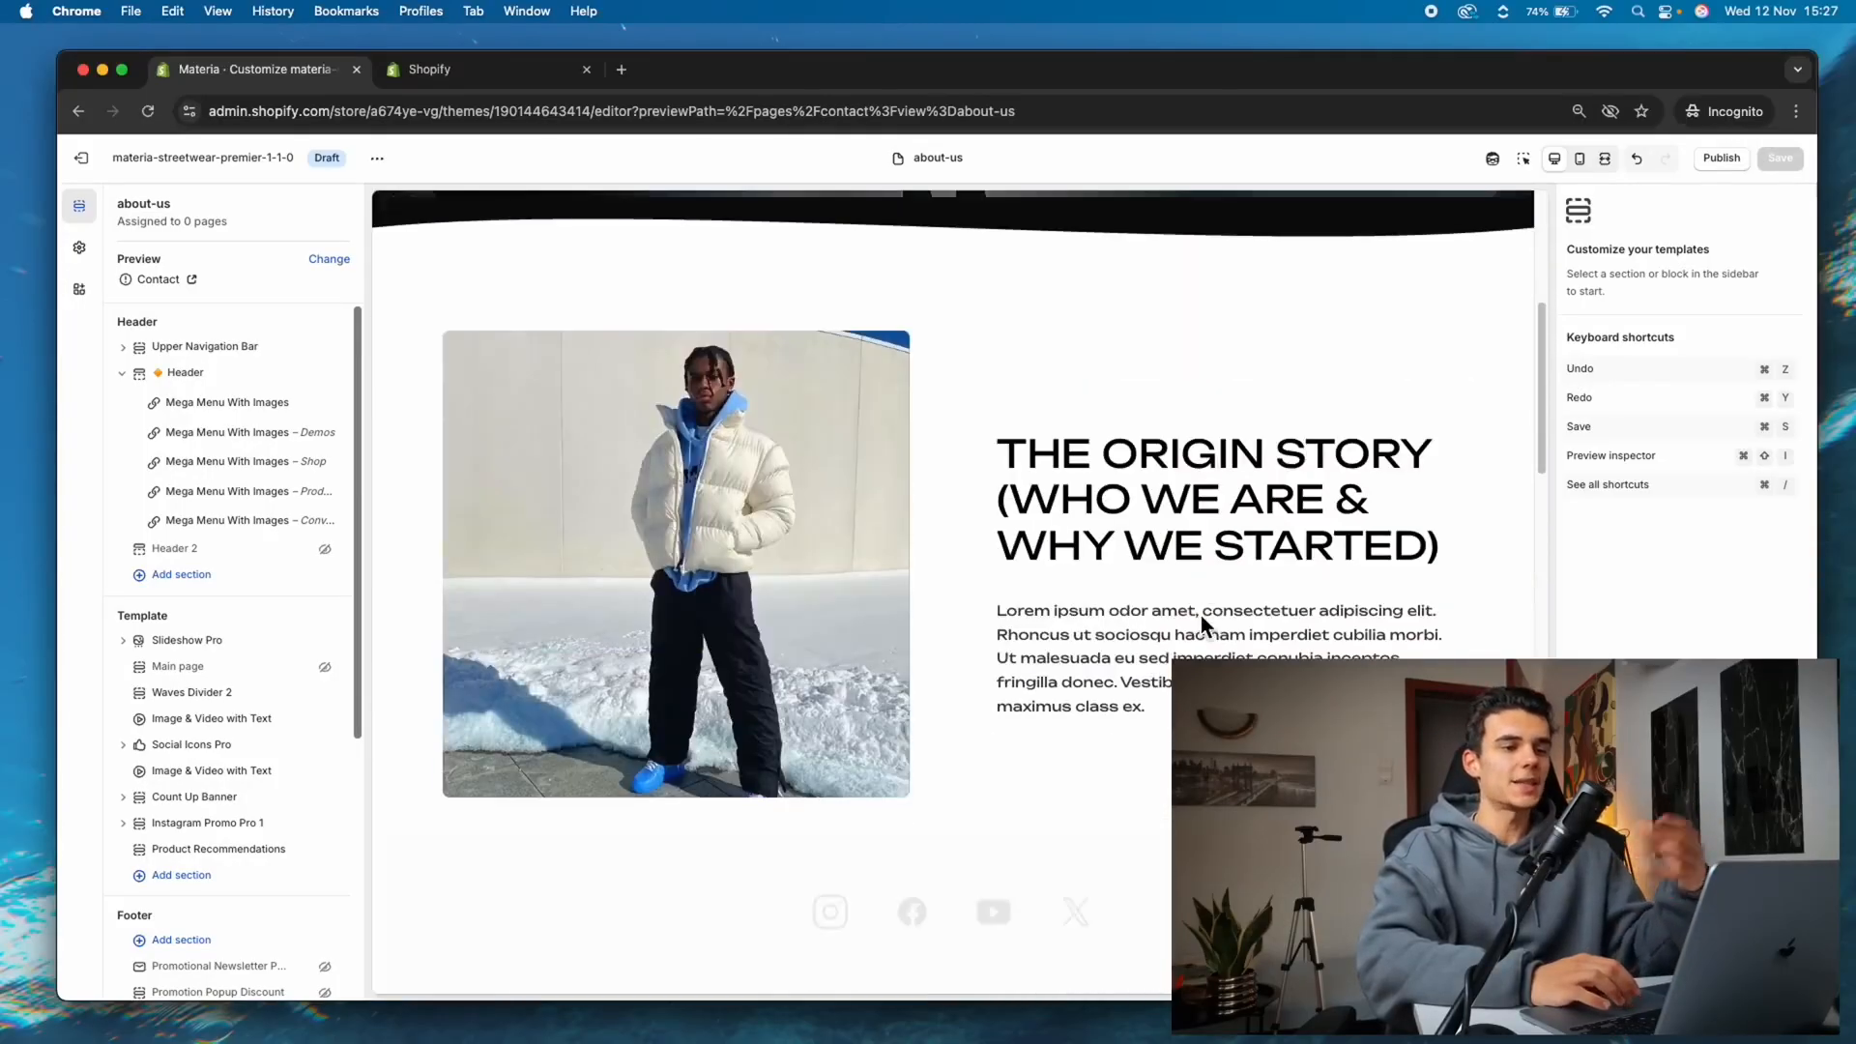
scroll(1201, 615, down, 10)
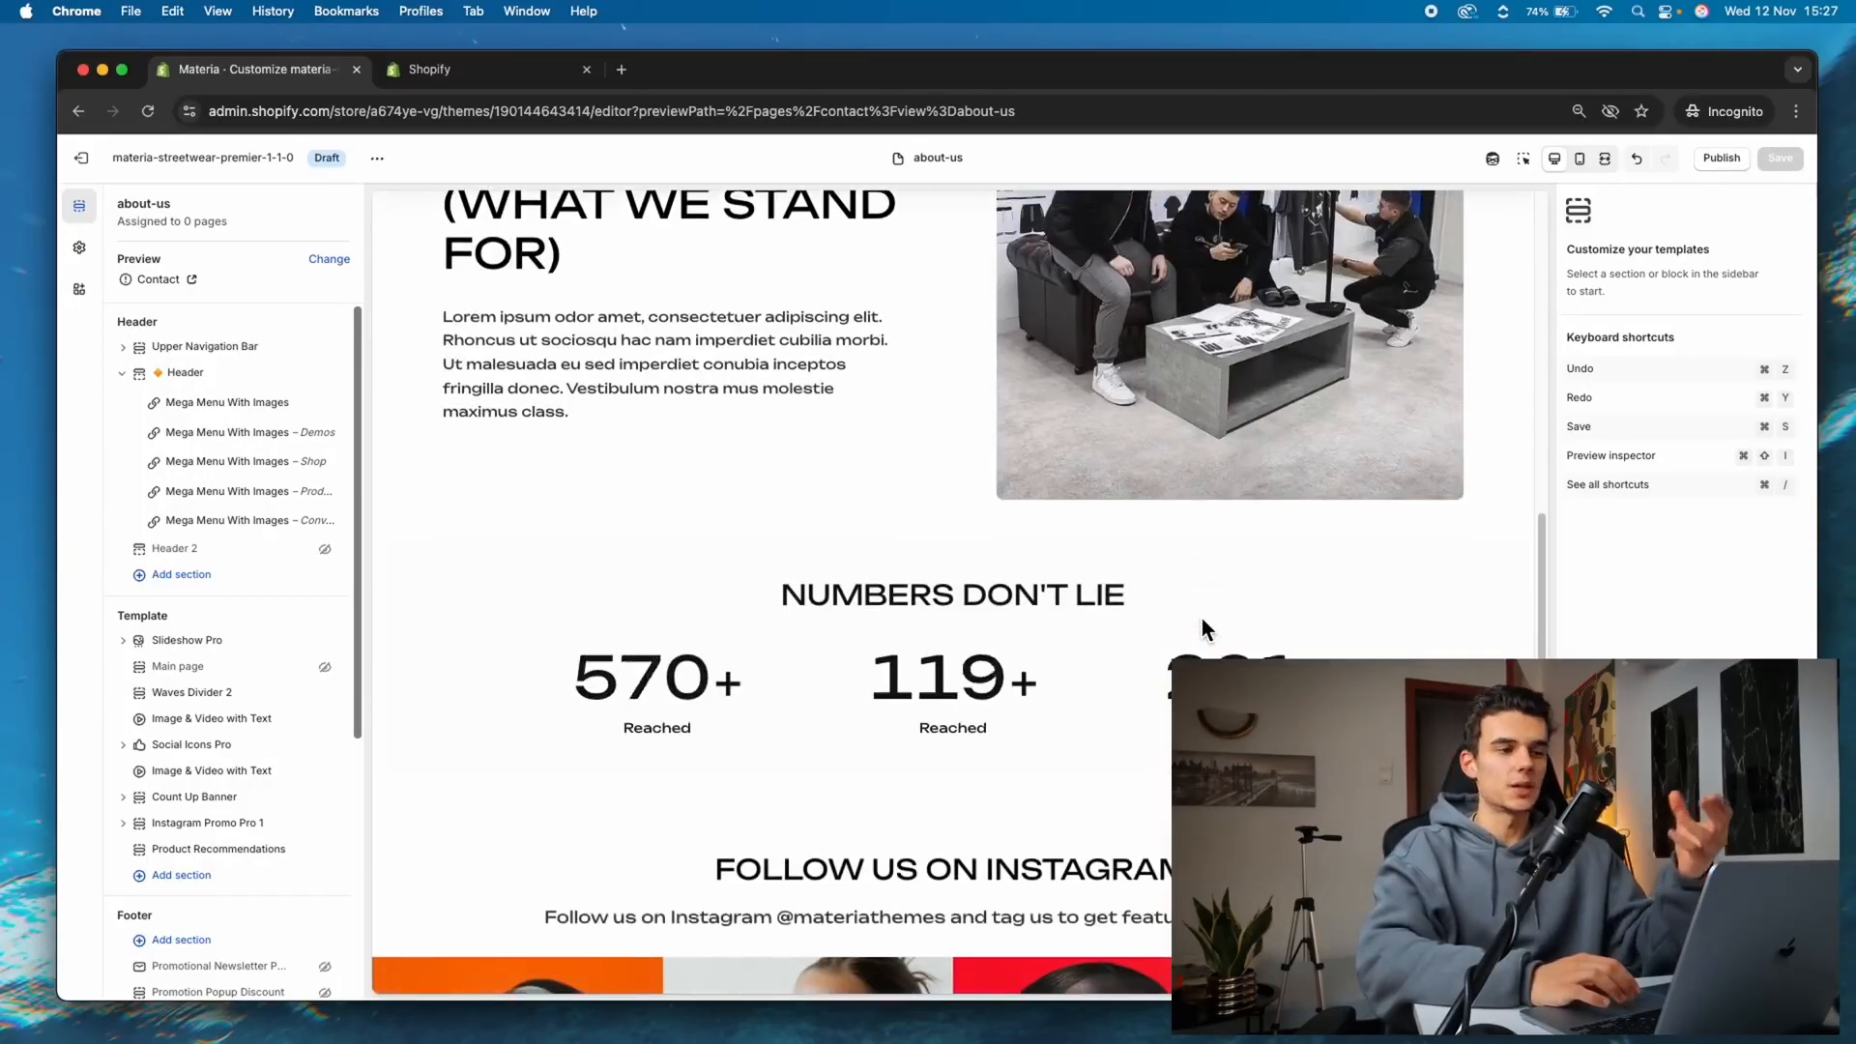
scroll(1203, 628, down, 7)
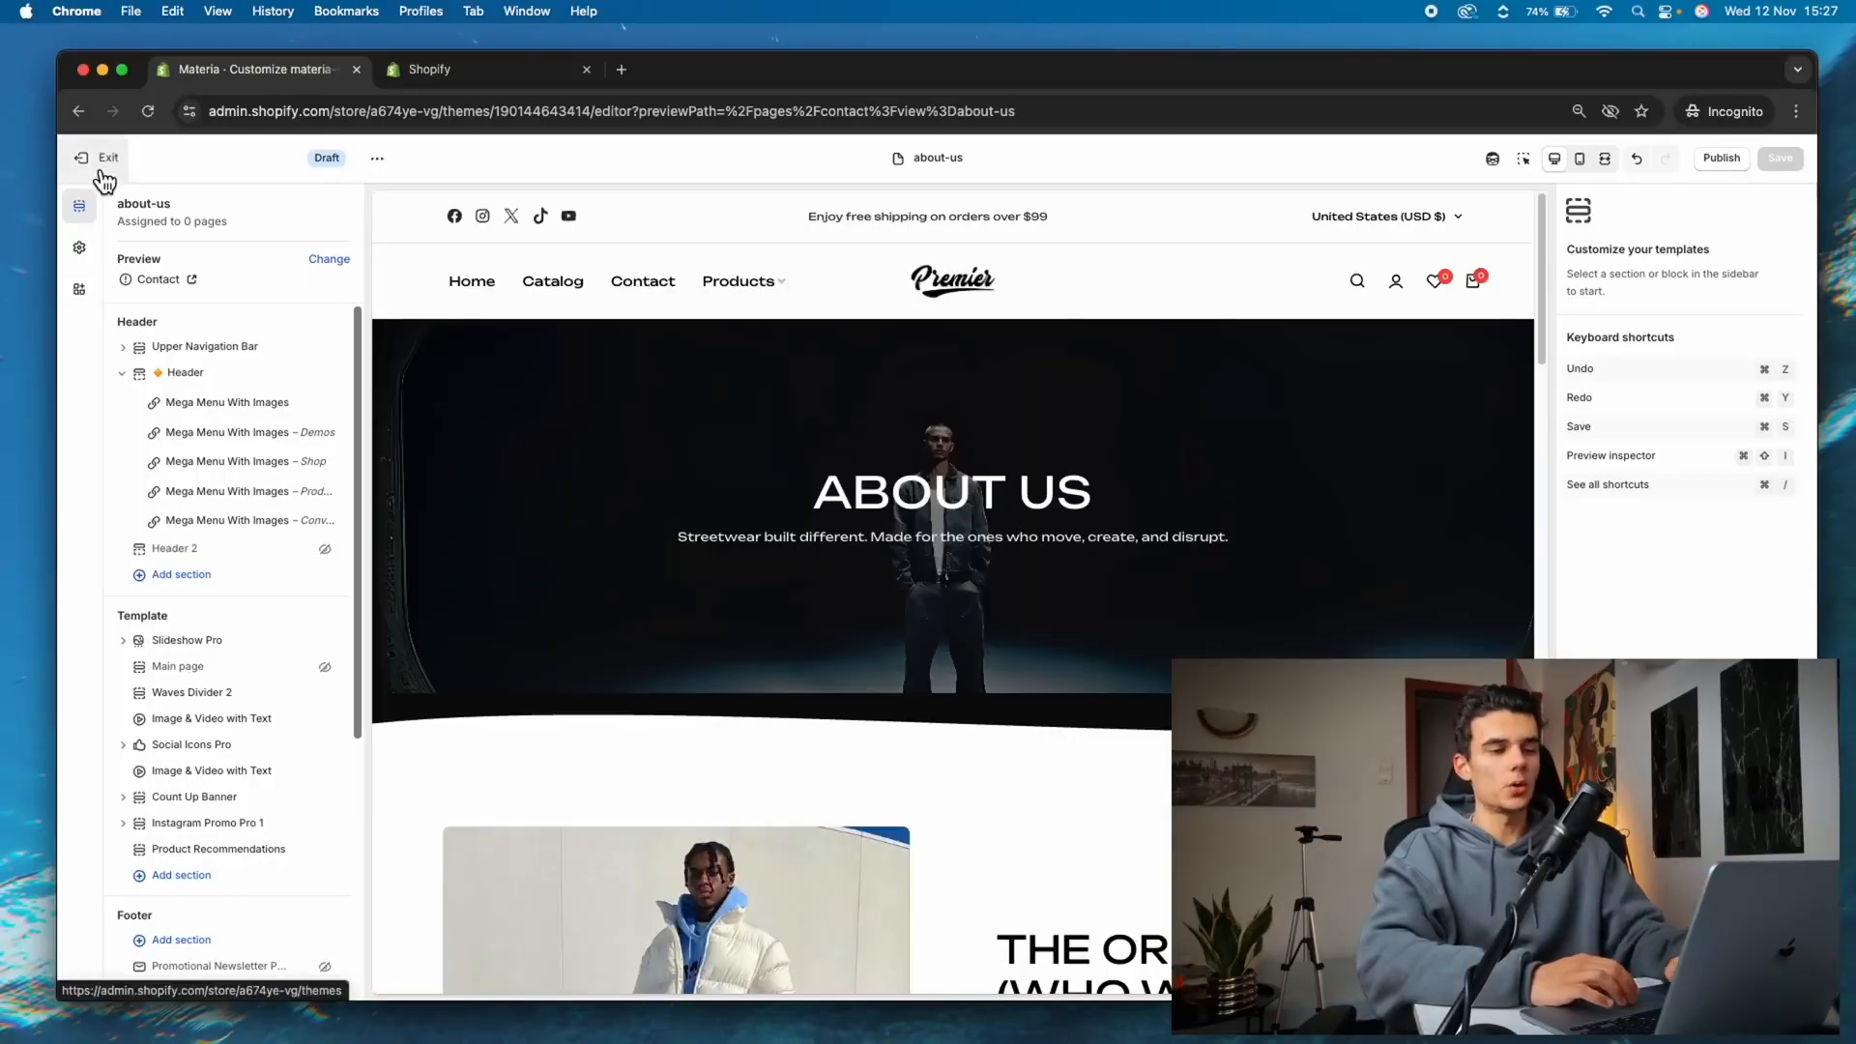
Add a new online store page titled "About Us" and set its visibility to Visible
click(81, 158)
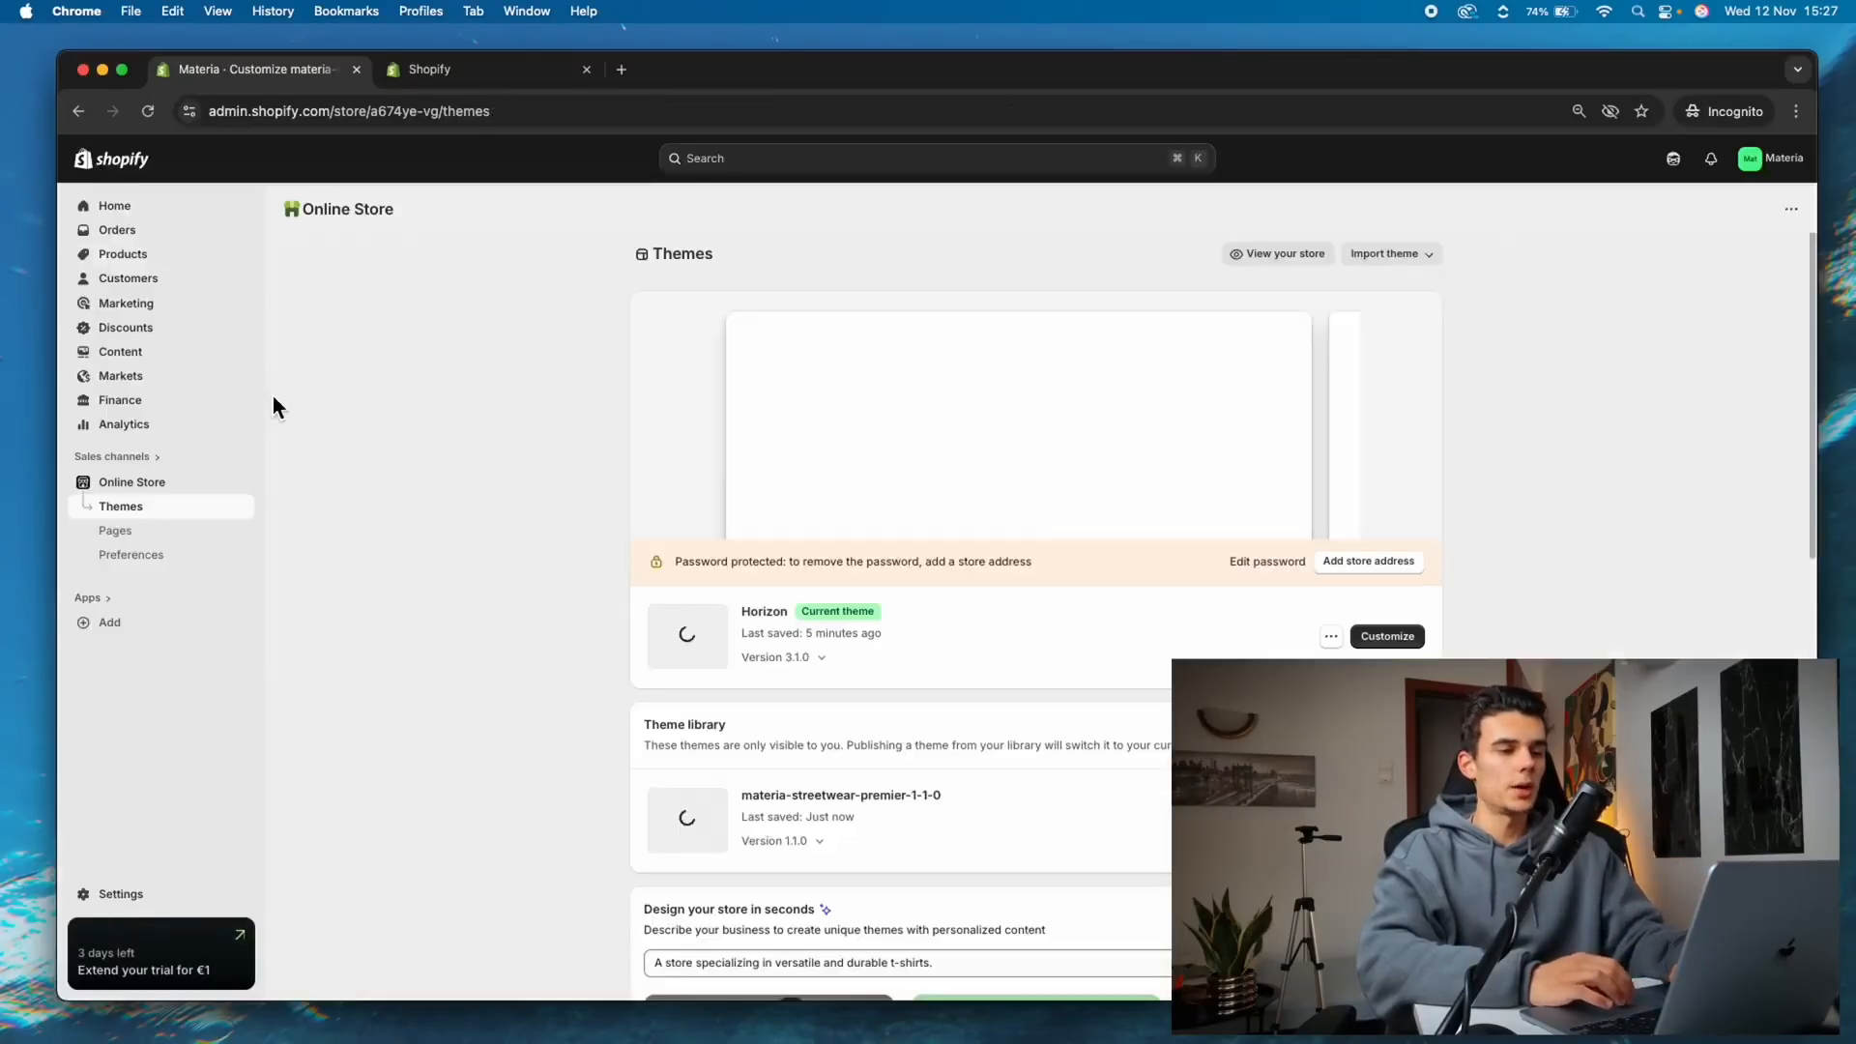
click(170, 534)
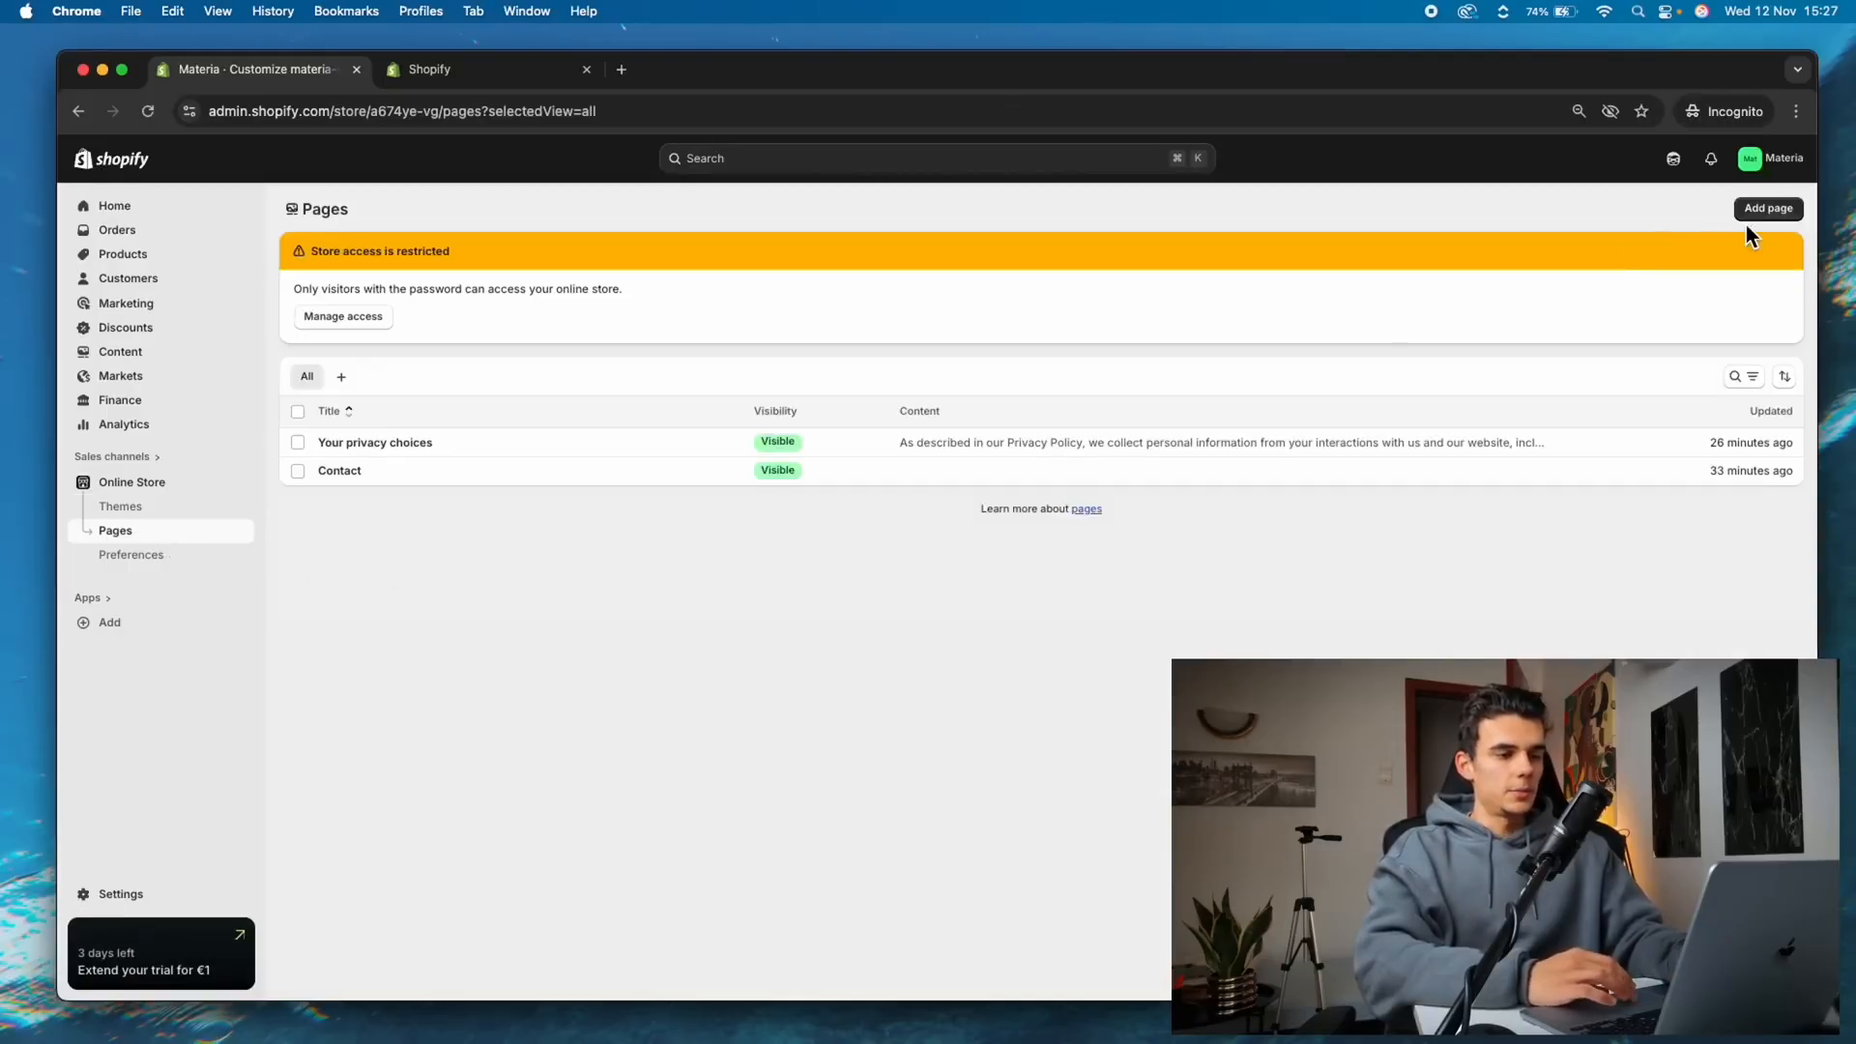
click(1767, 208)
click(971, 280)
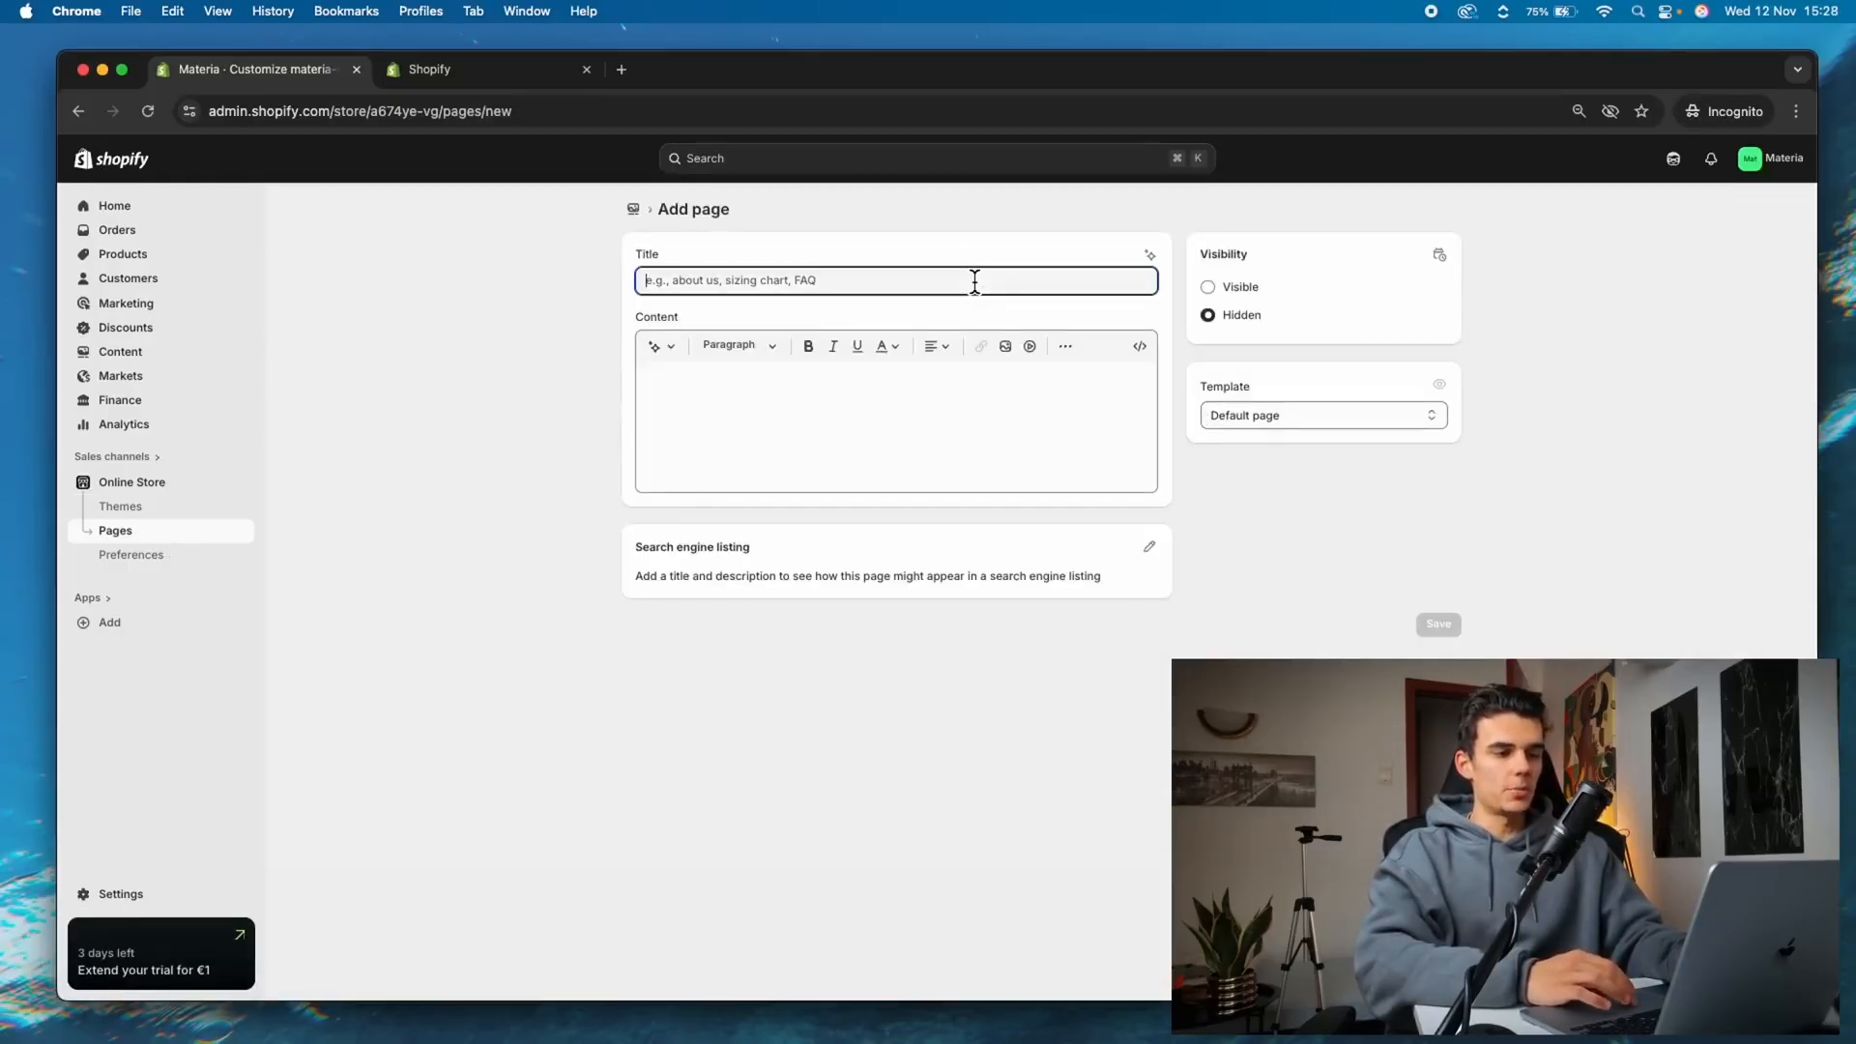
text(About Us)
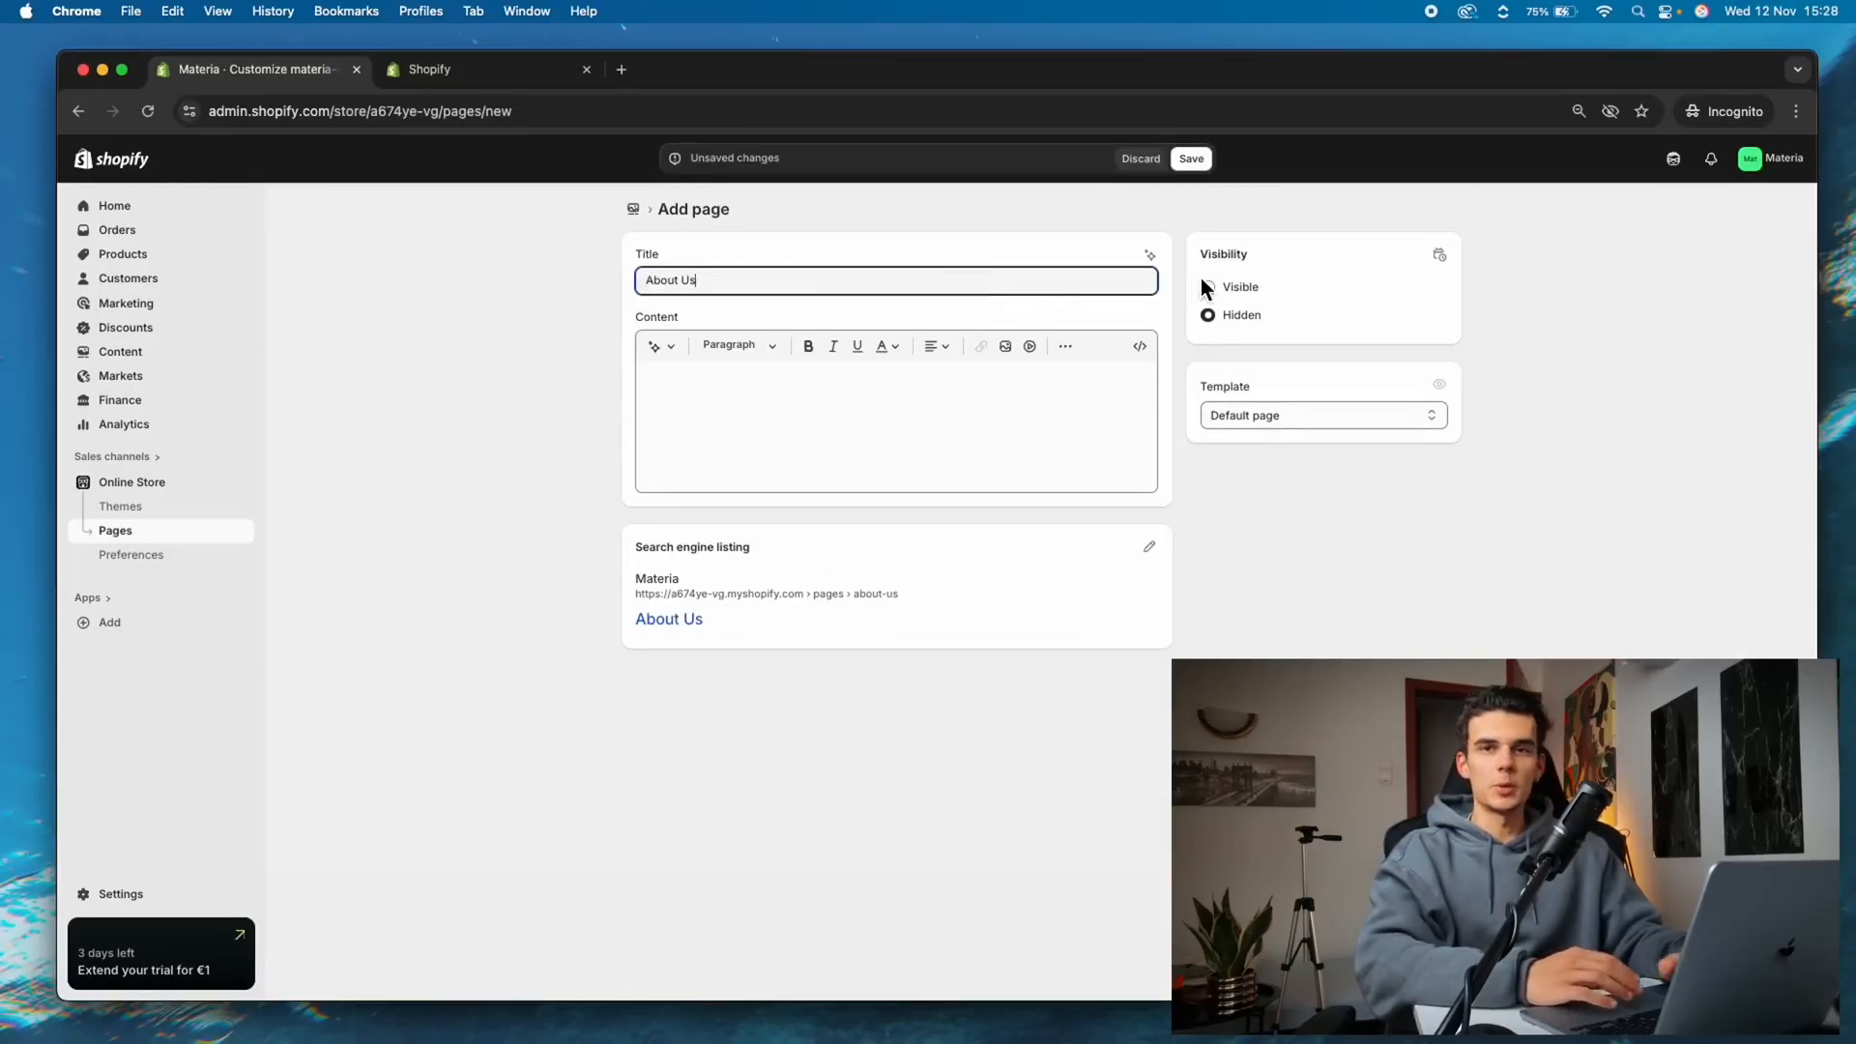
click(1208, 287)
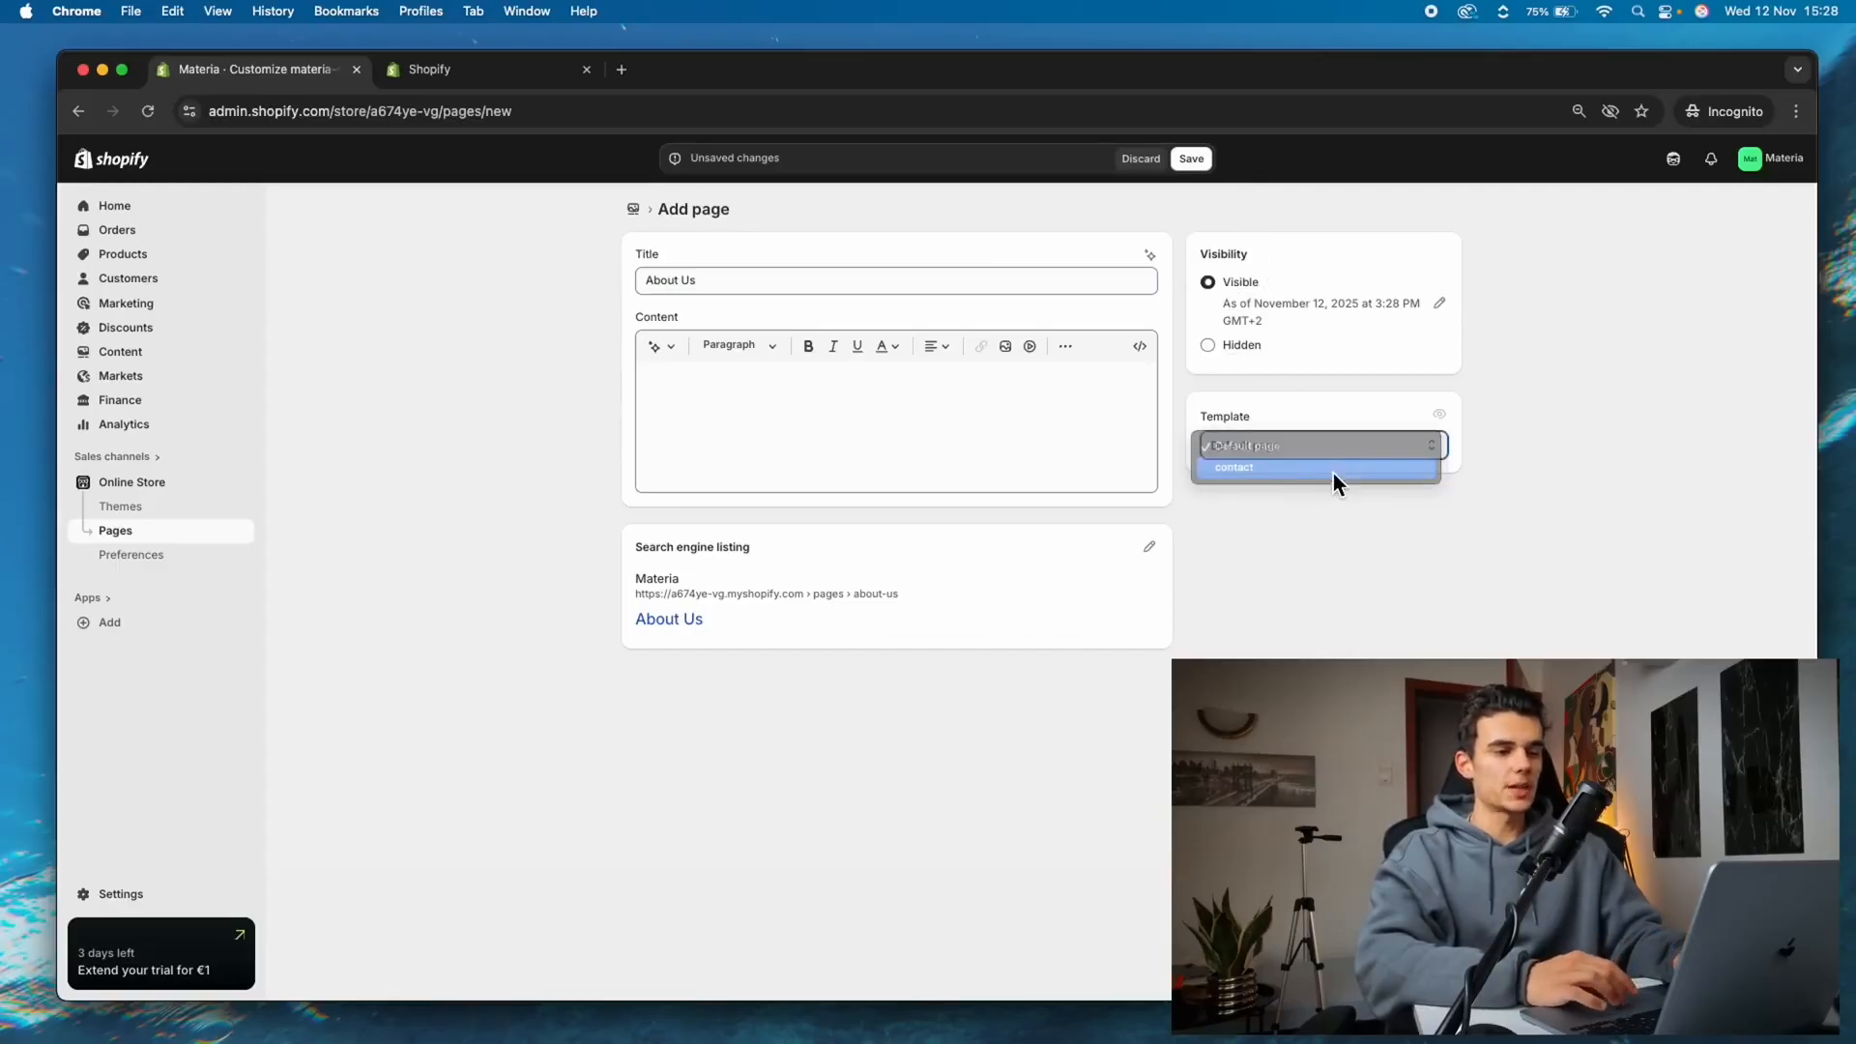
Save the About Us page with the contact template and change its template to about-us
click(1320, 444)
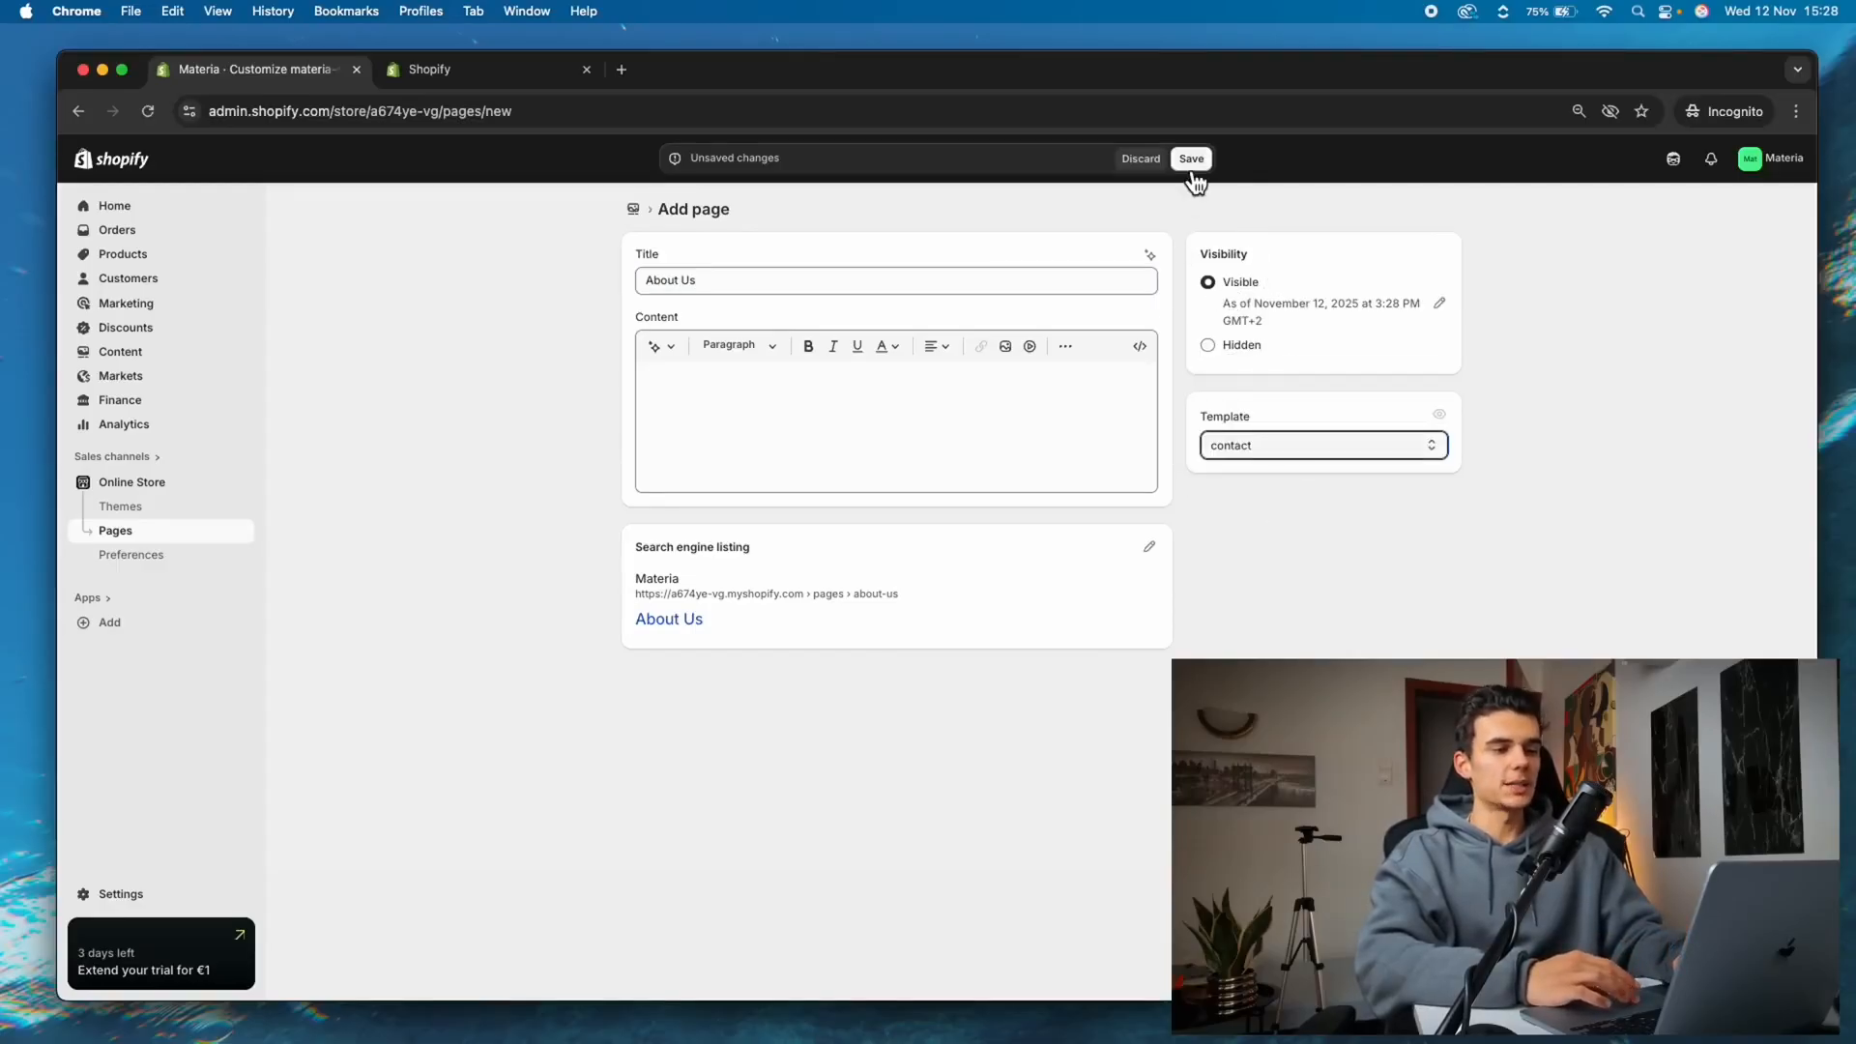
click(1192, 160)
click(1293, 538)
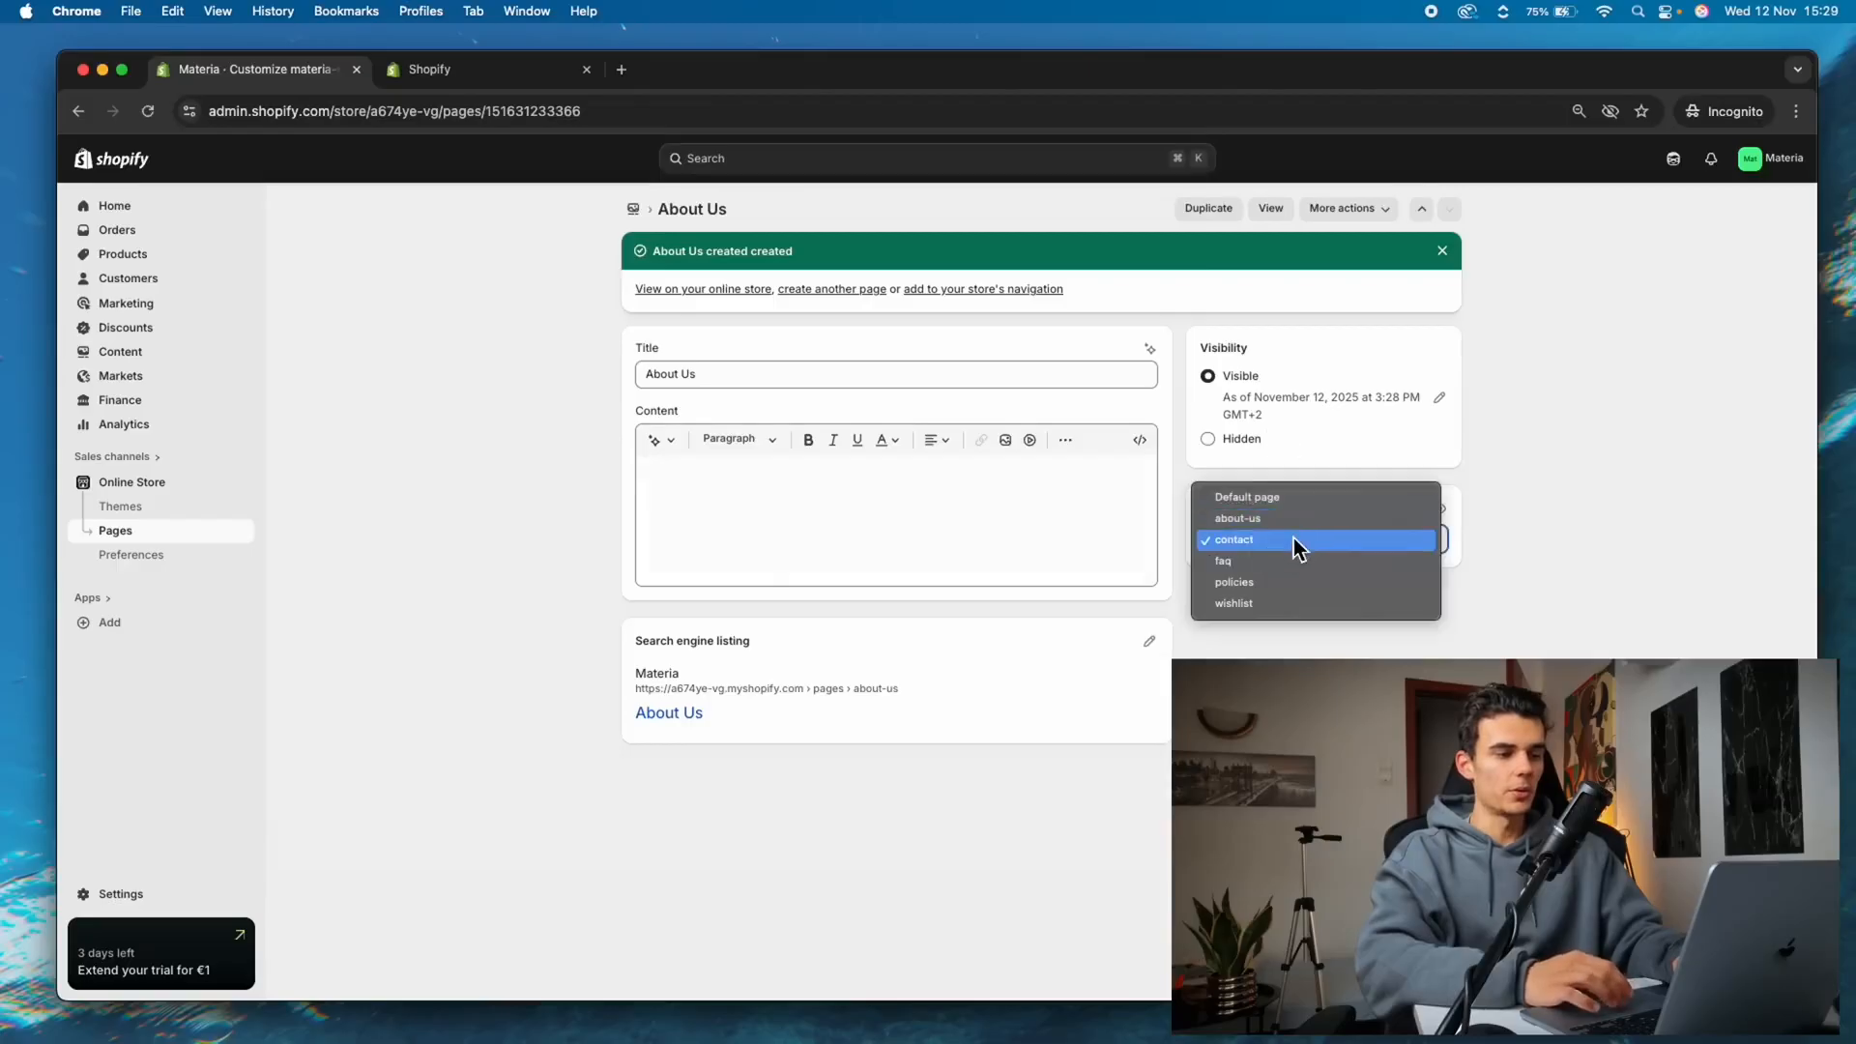
click(1319, 516)
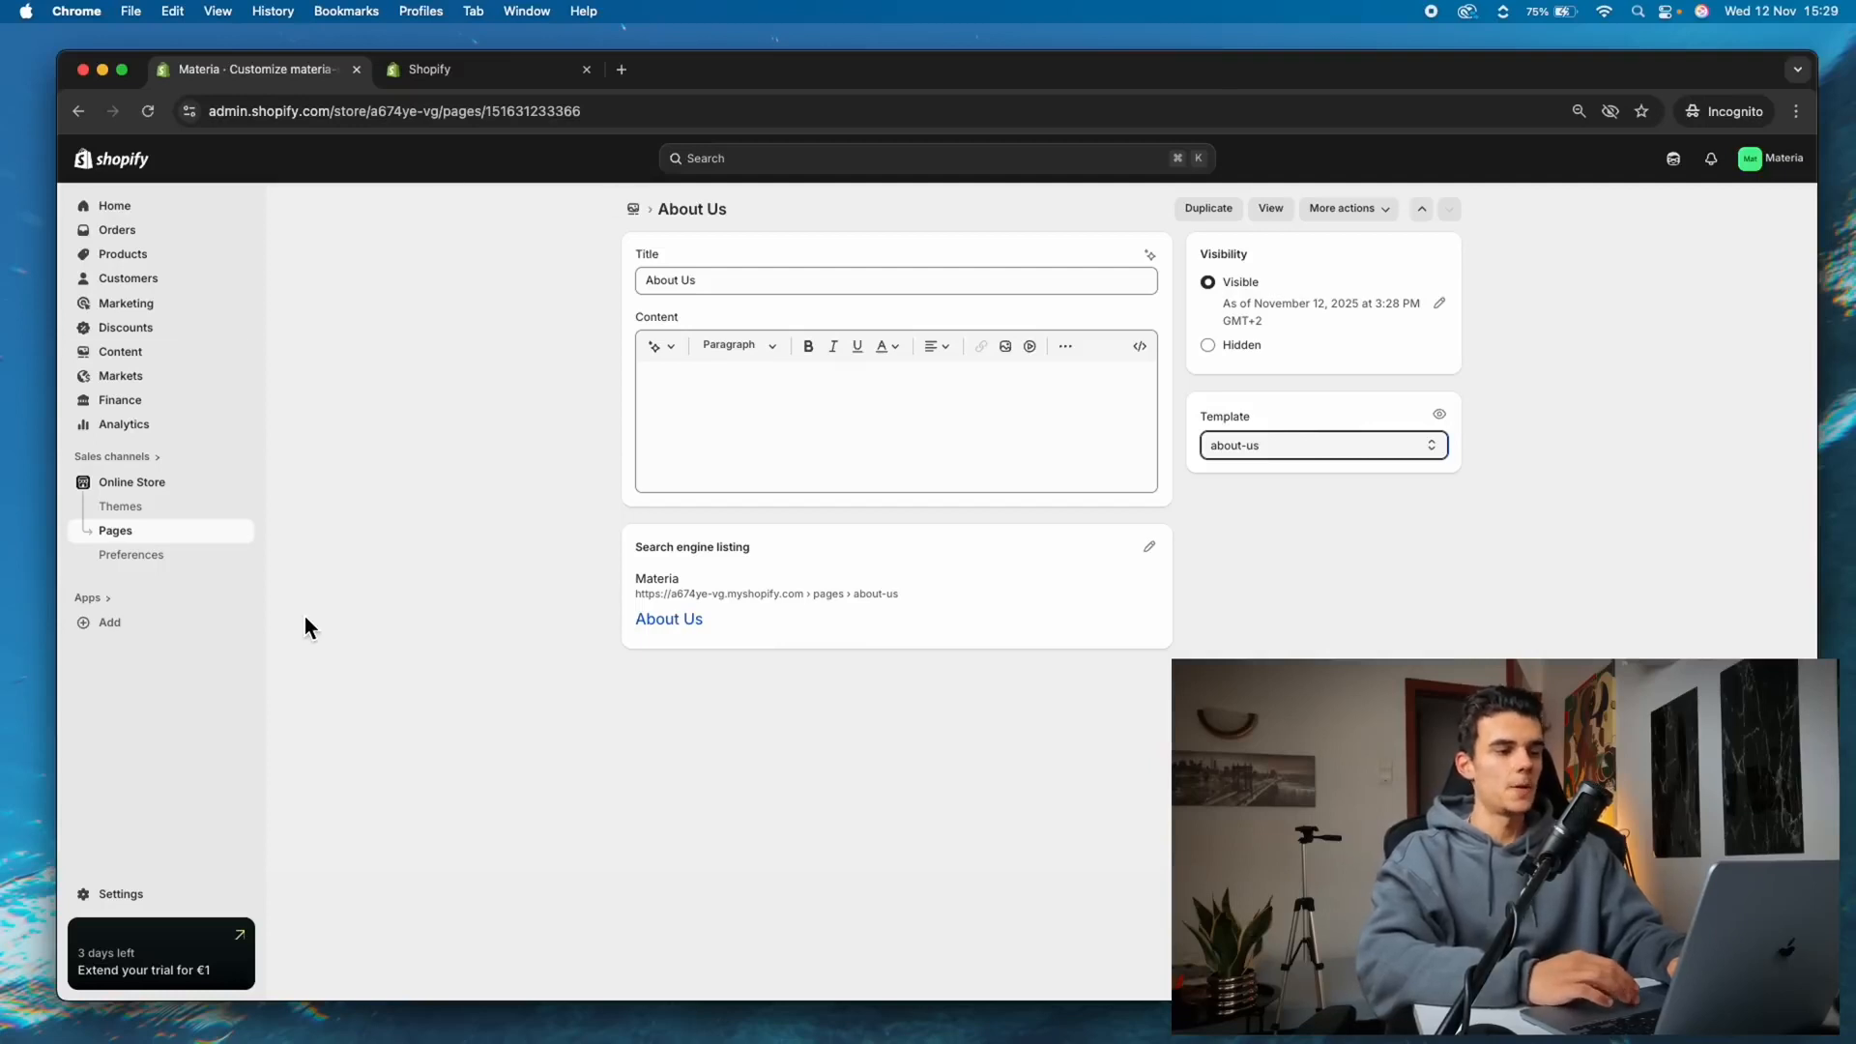
Set up another new page titled "Contact" with the contact template and Visible visibility
click(154, 533)
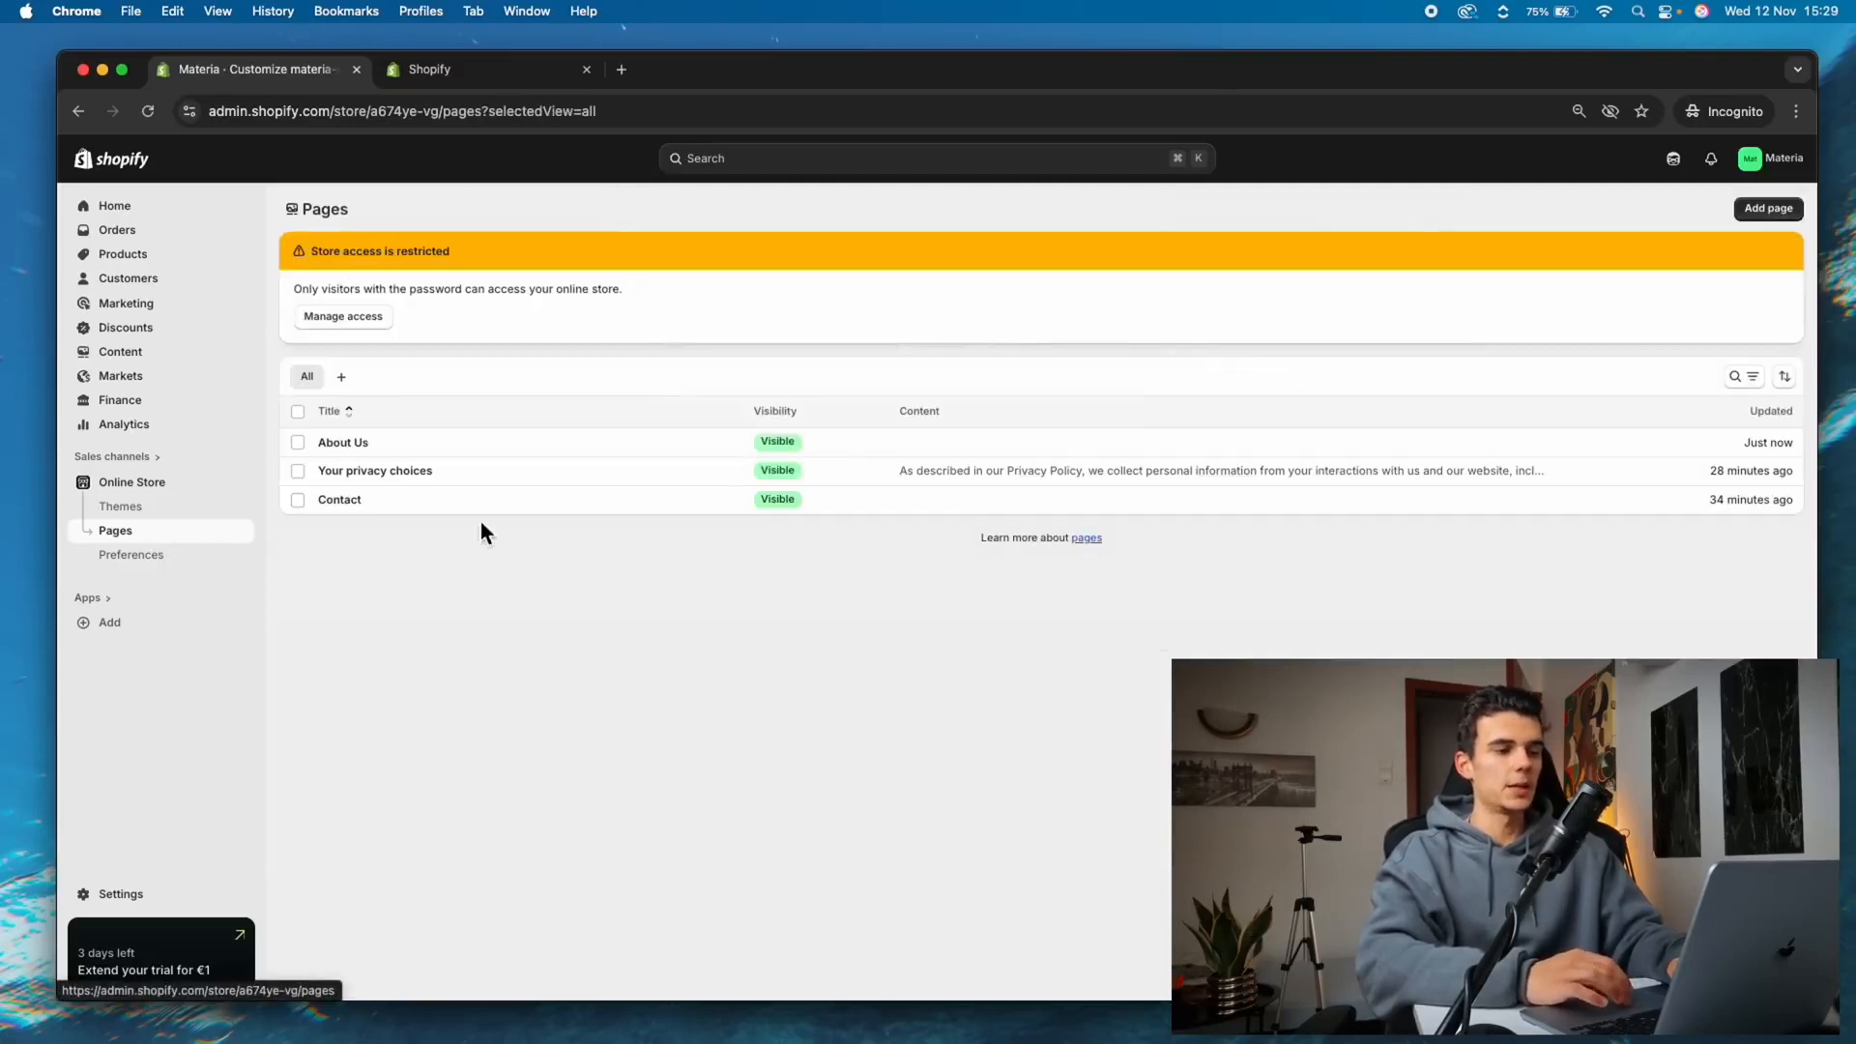
click(1767, 209)
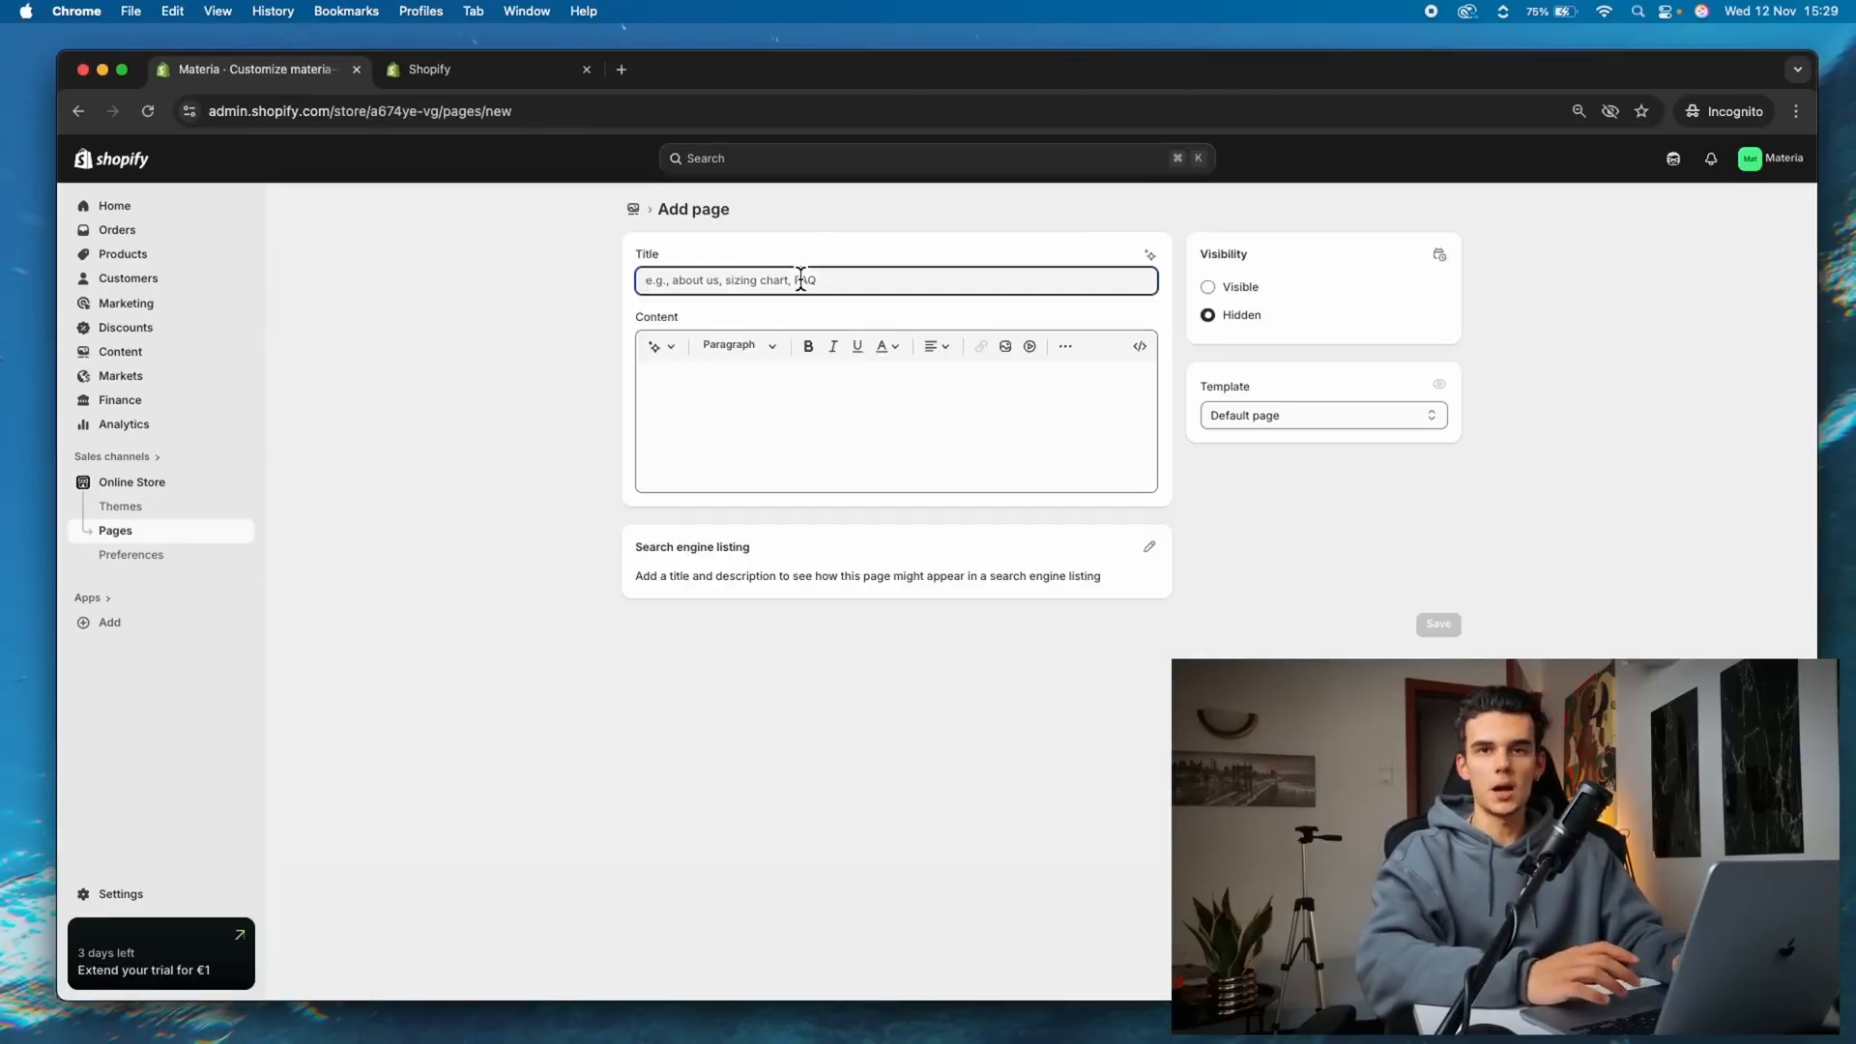
text(Contact)
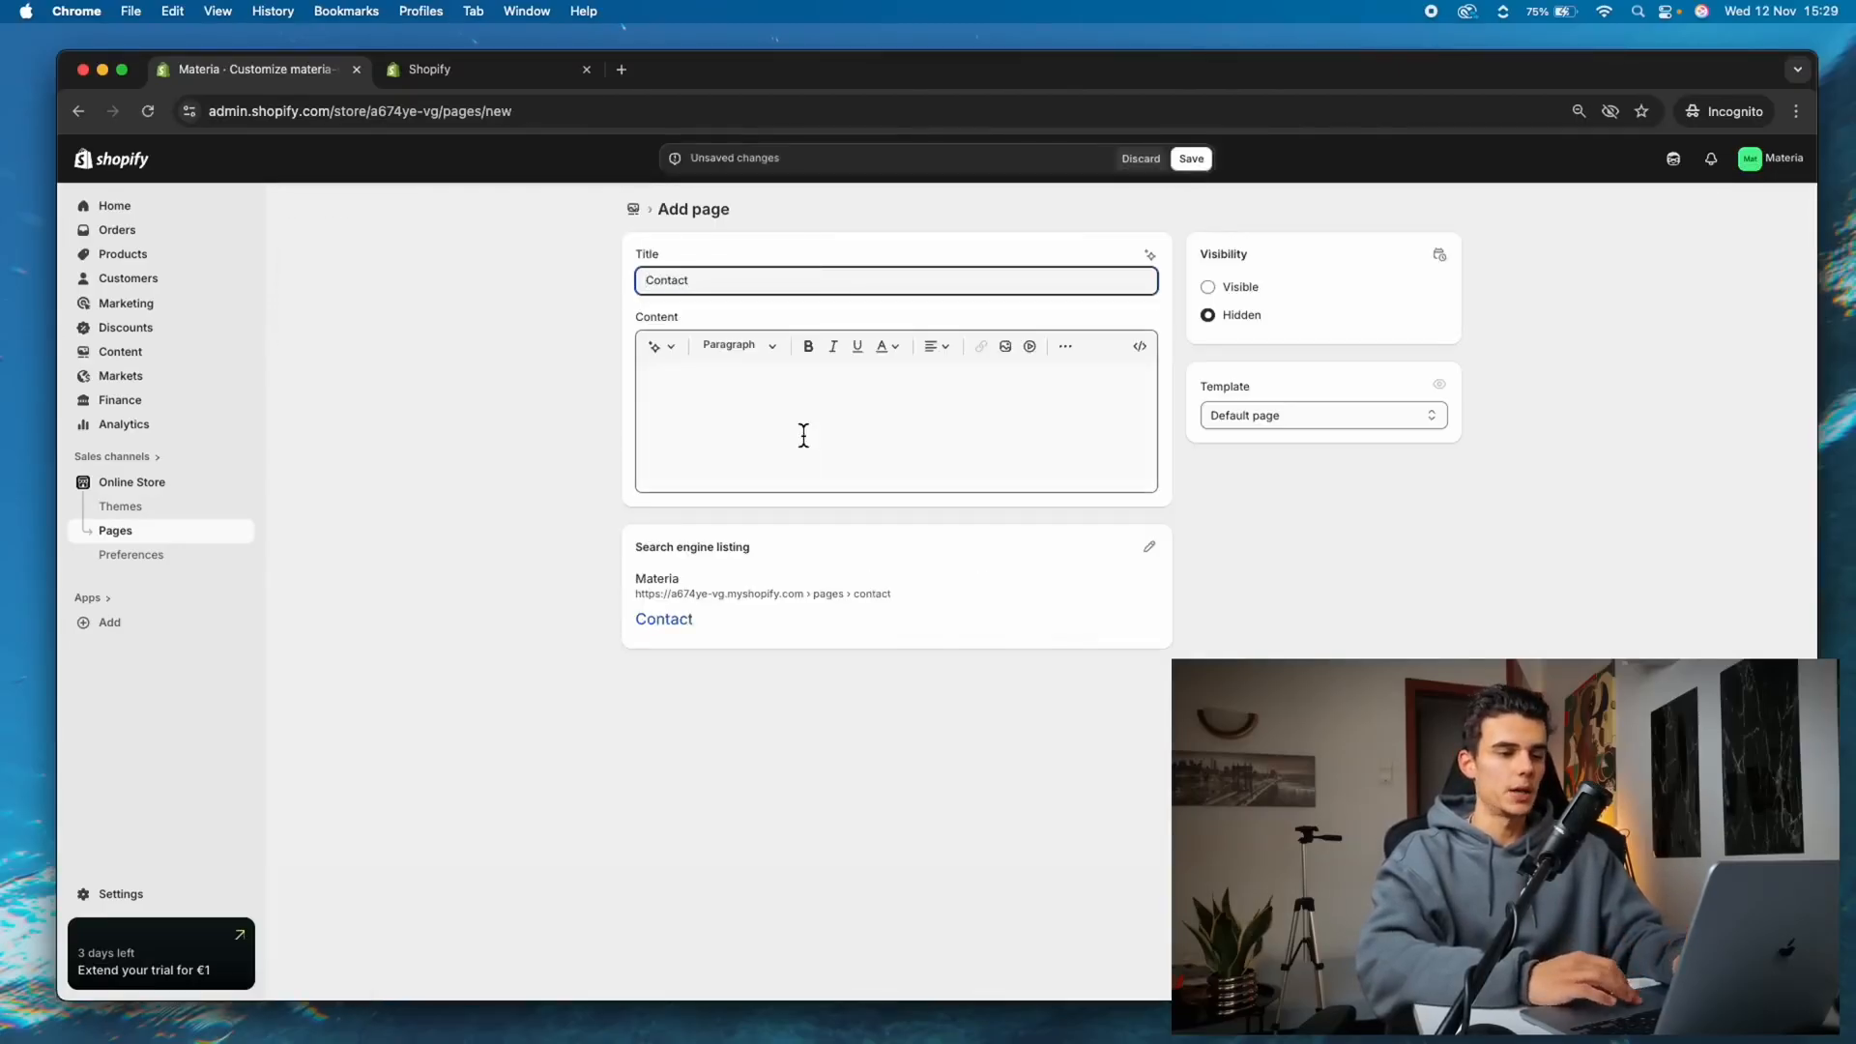
click(1305, 416)
click(1270, 460)
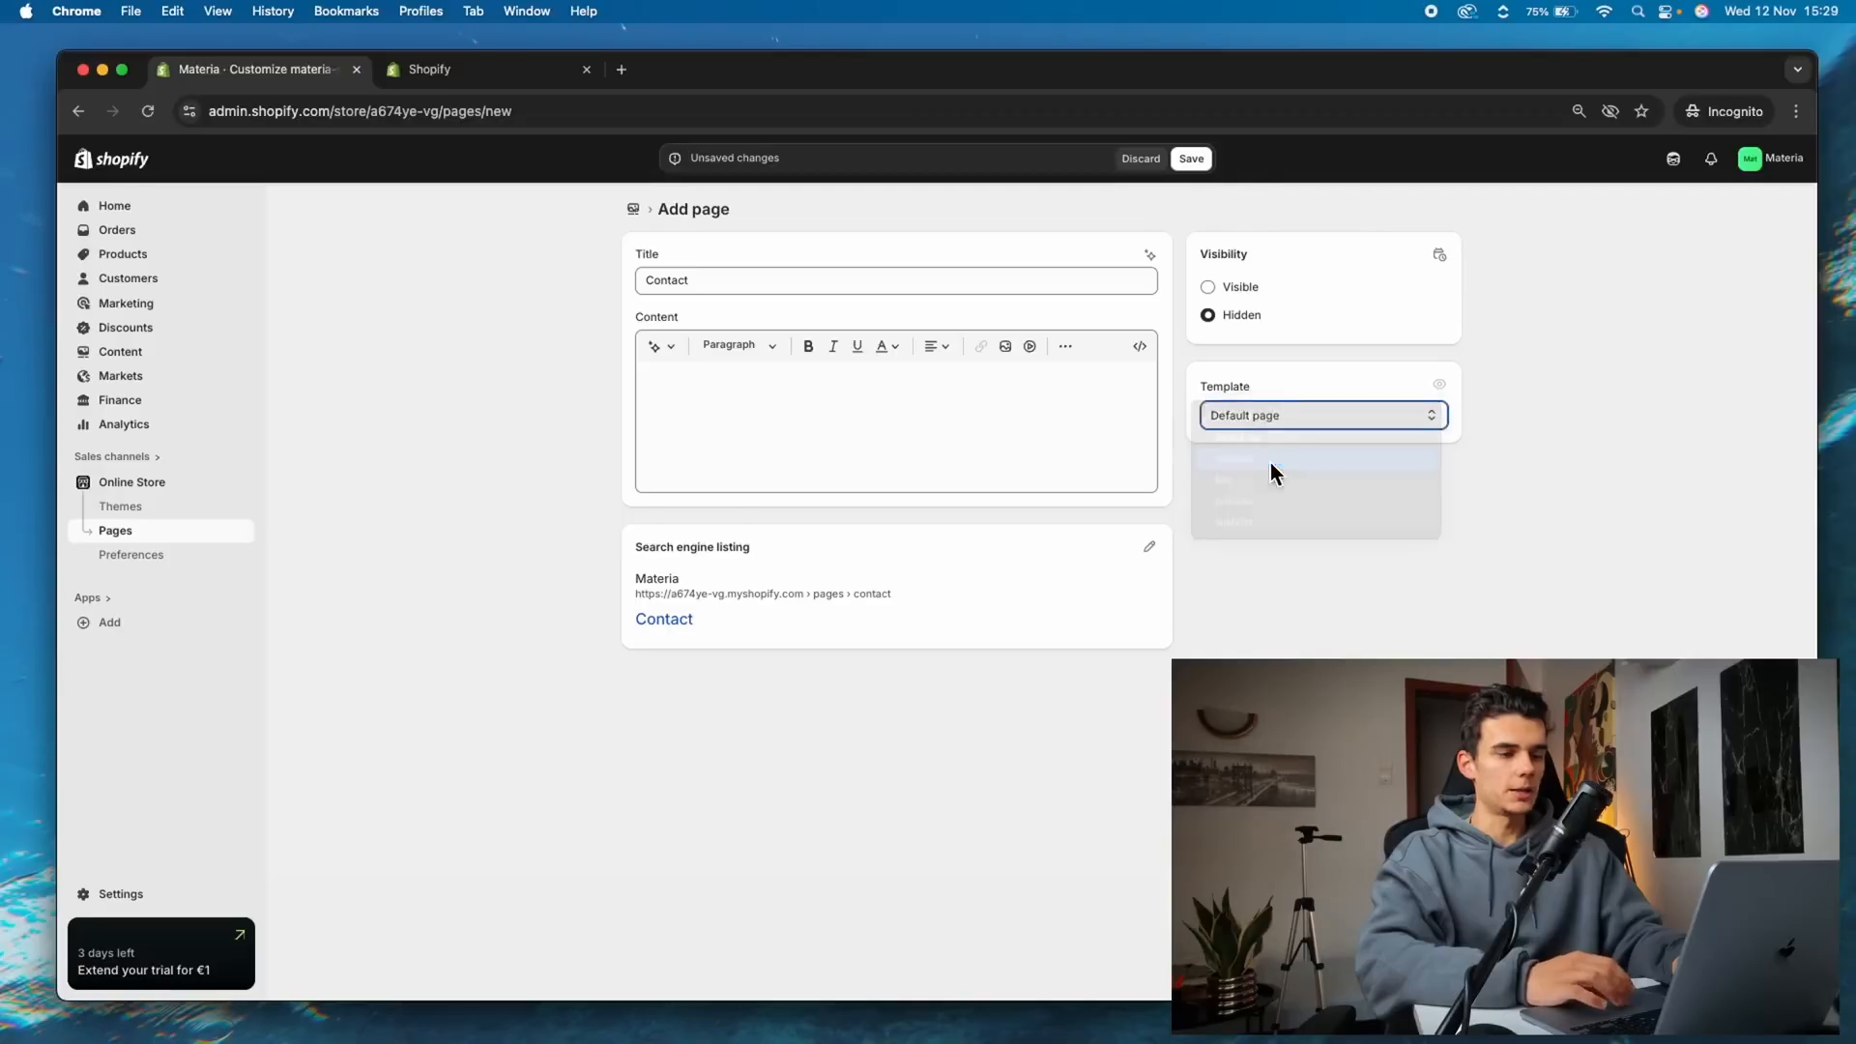
click(1242, 288)
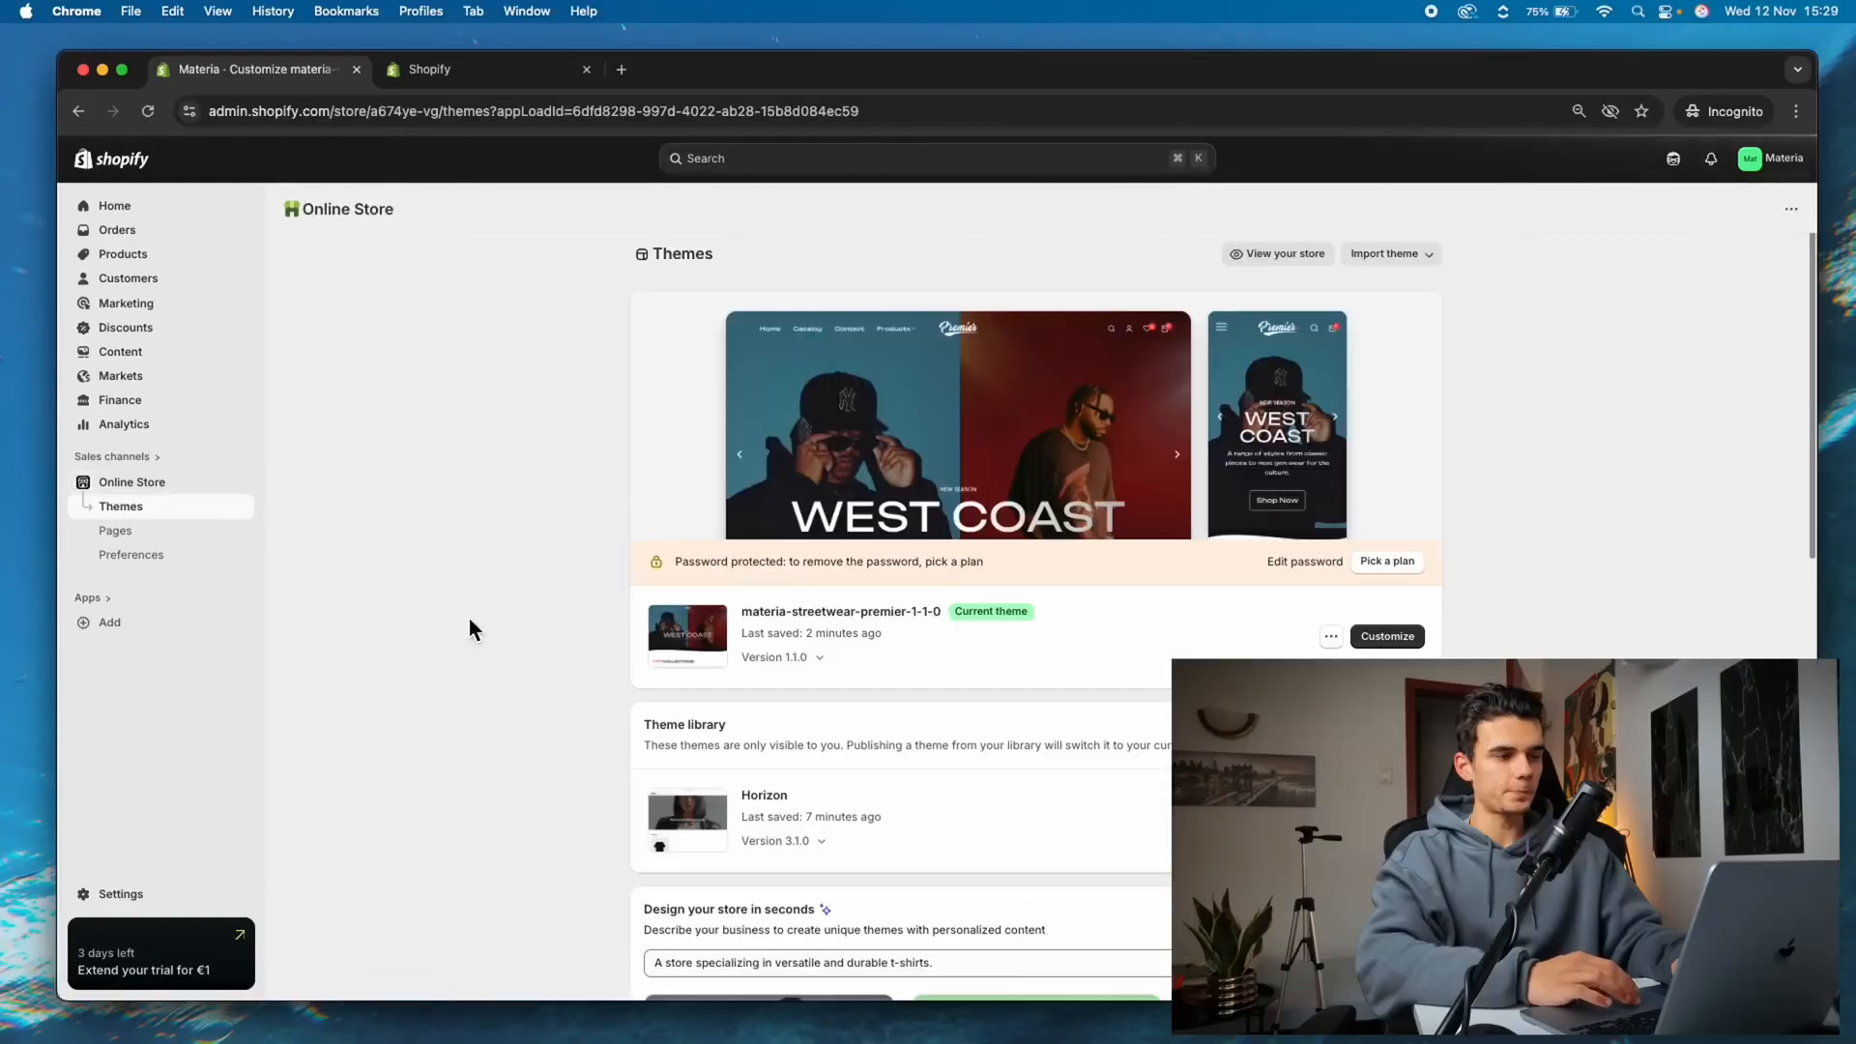
Open the About Us page in the live theme's editor and review its banner and Image & Video with Text sections
click(1387, 636)
click(976, 158)
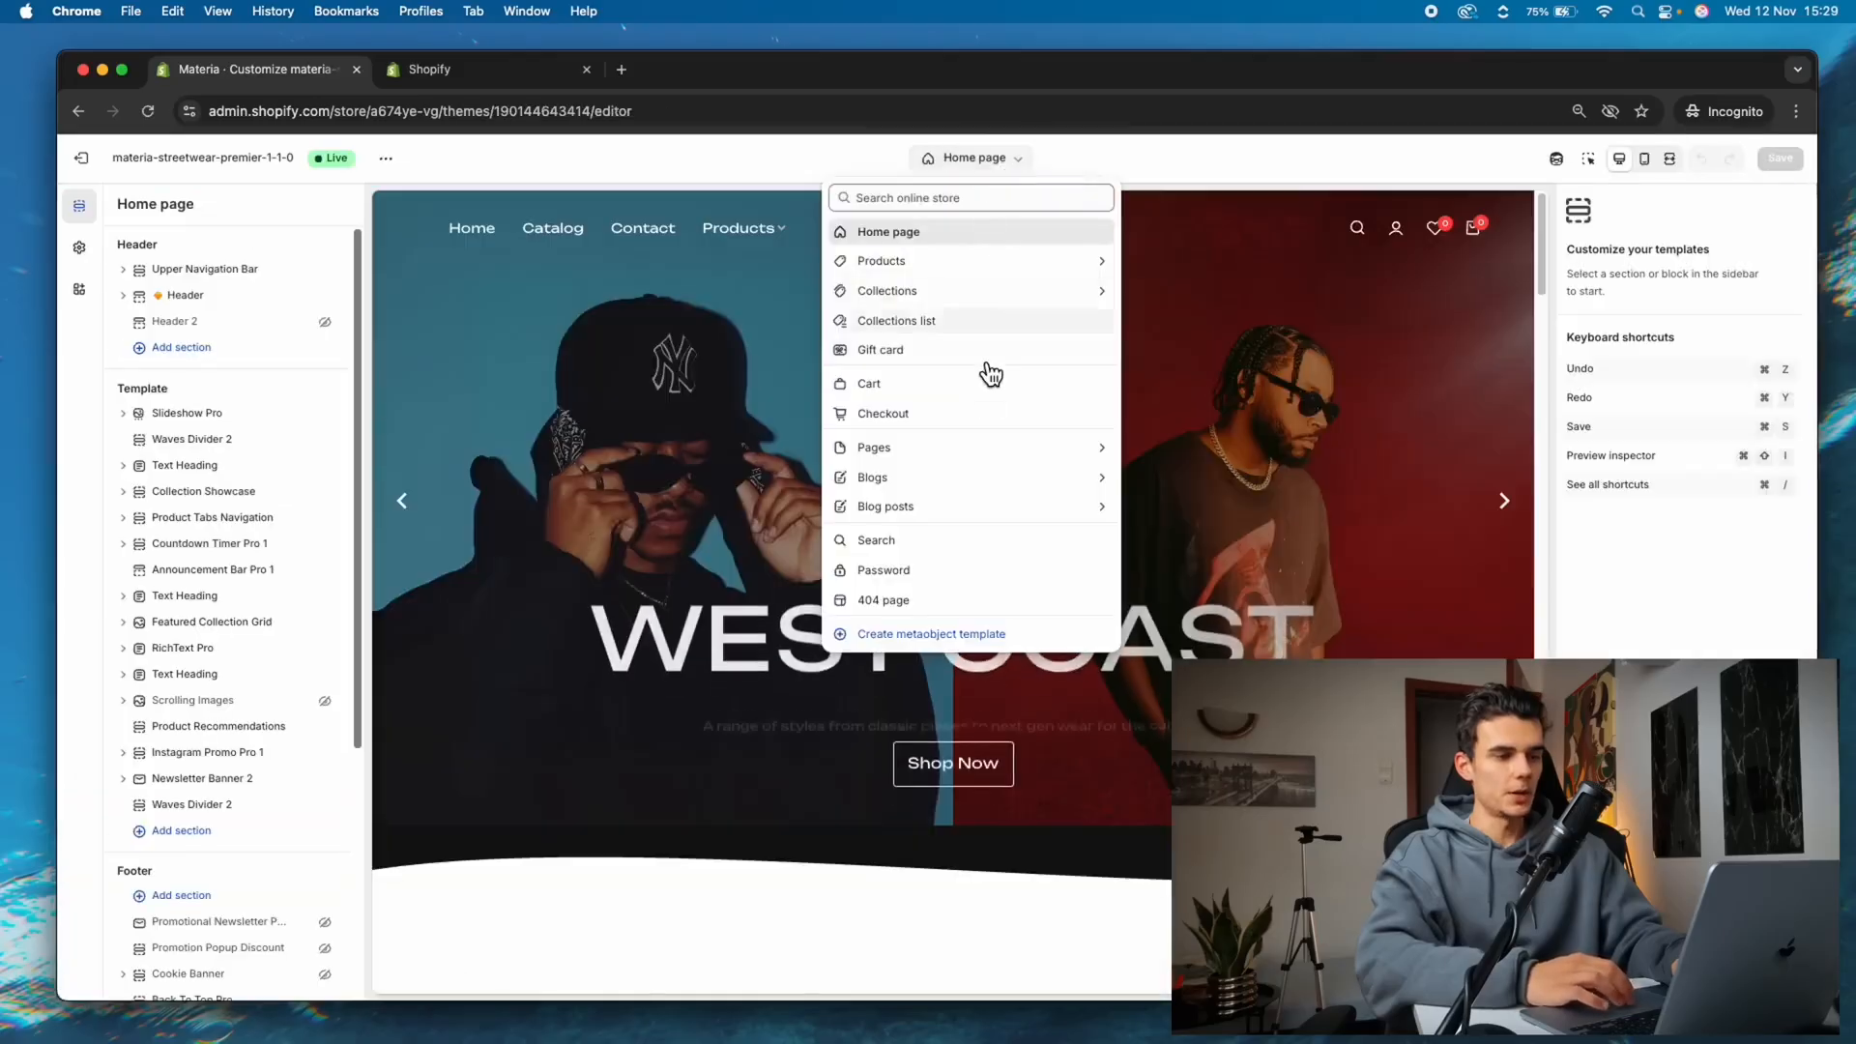
click(962, 448)
click(964, 359)
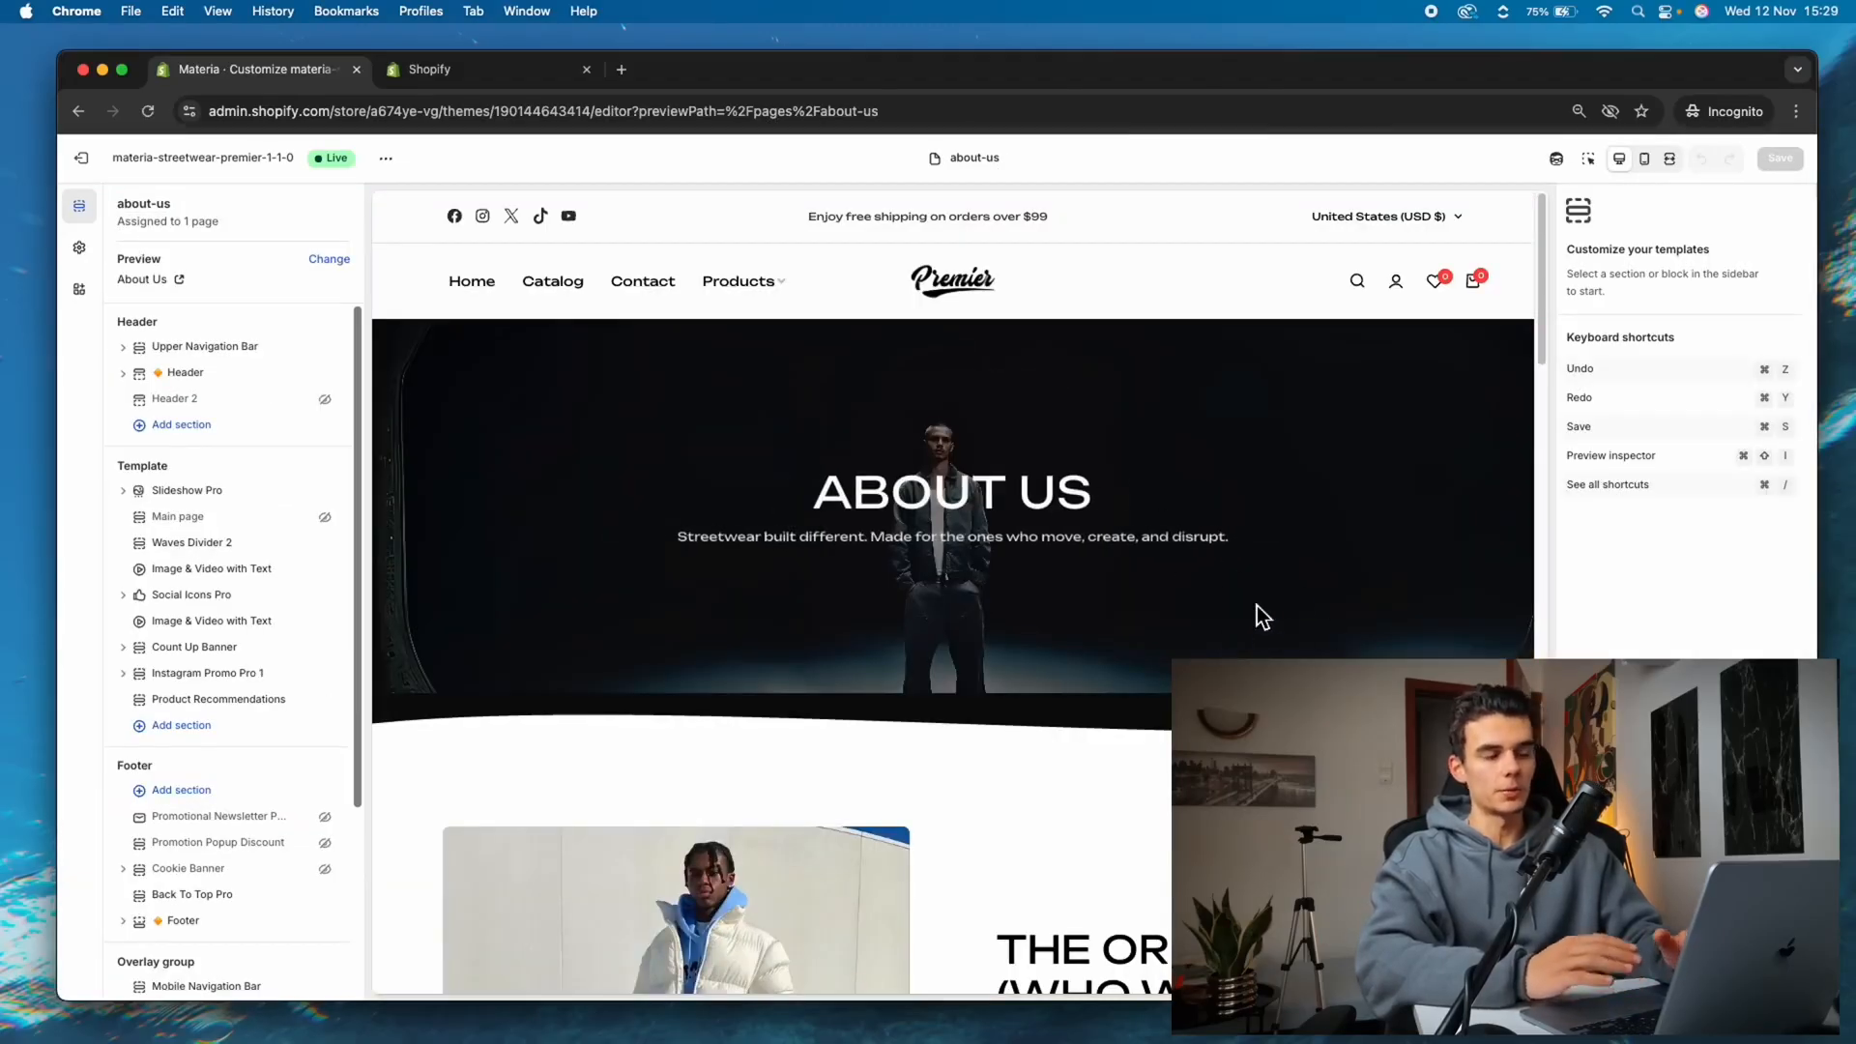
scroll(1160, 584, down, 3)
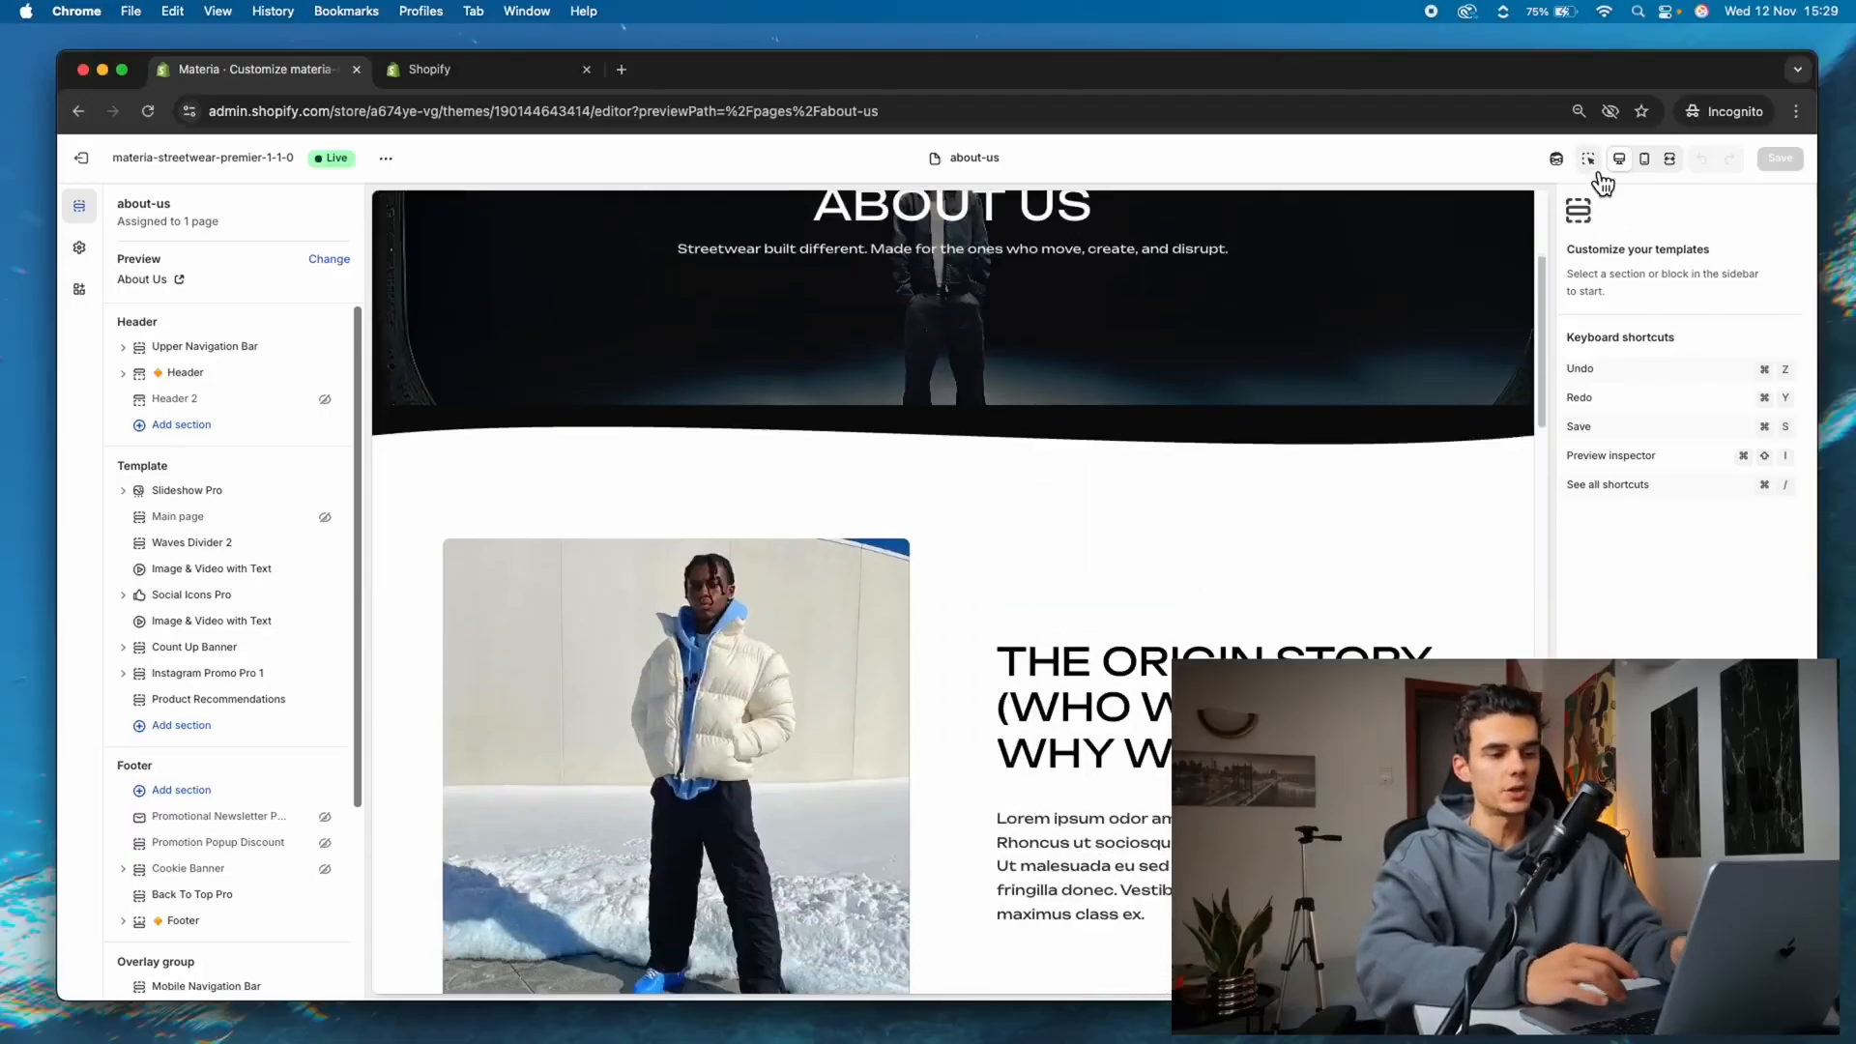
scroll(1259, 499, down, 1)
click(1261, 580)
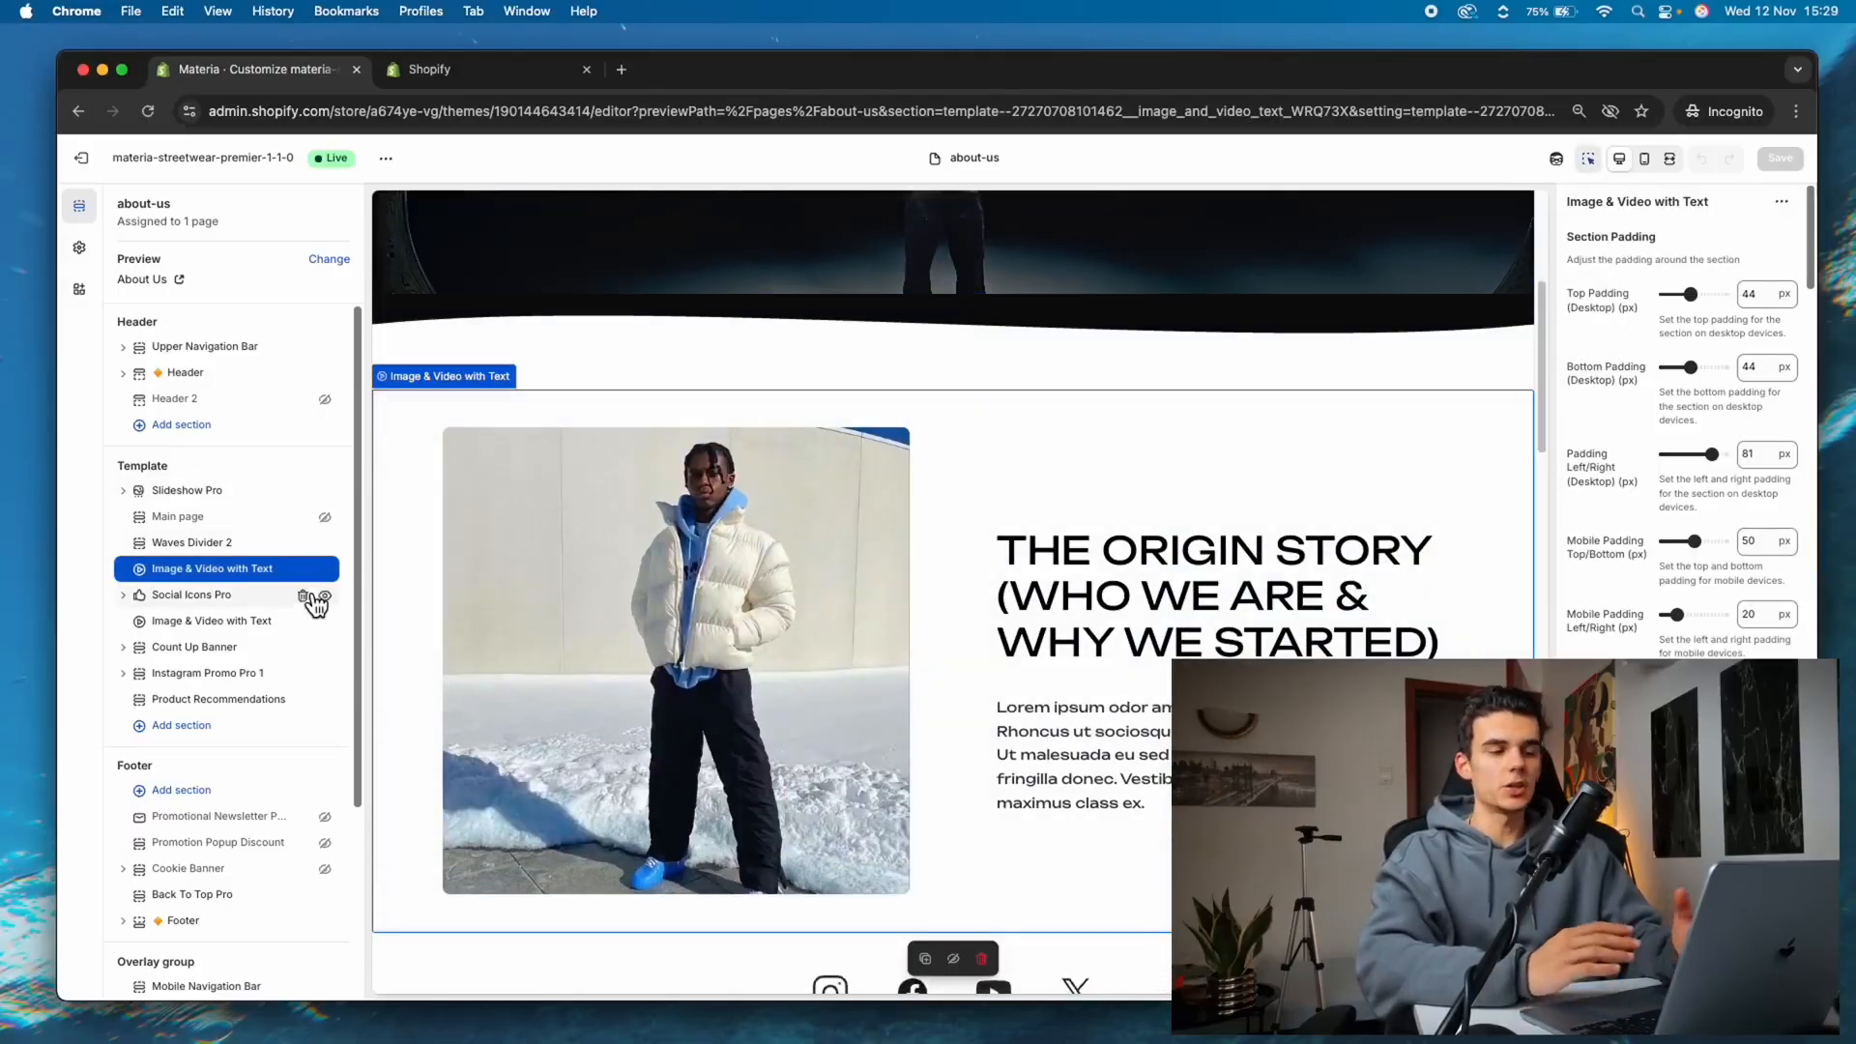
scroll(1066, 633, down, 3)
scroll(1027, 700, down, 10)
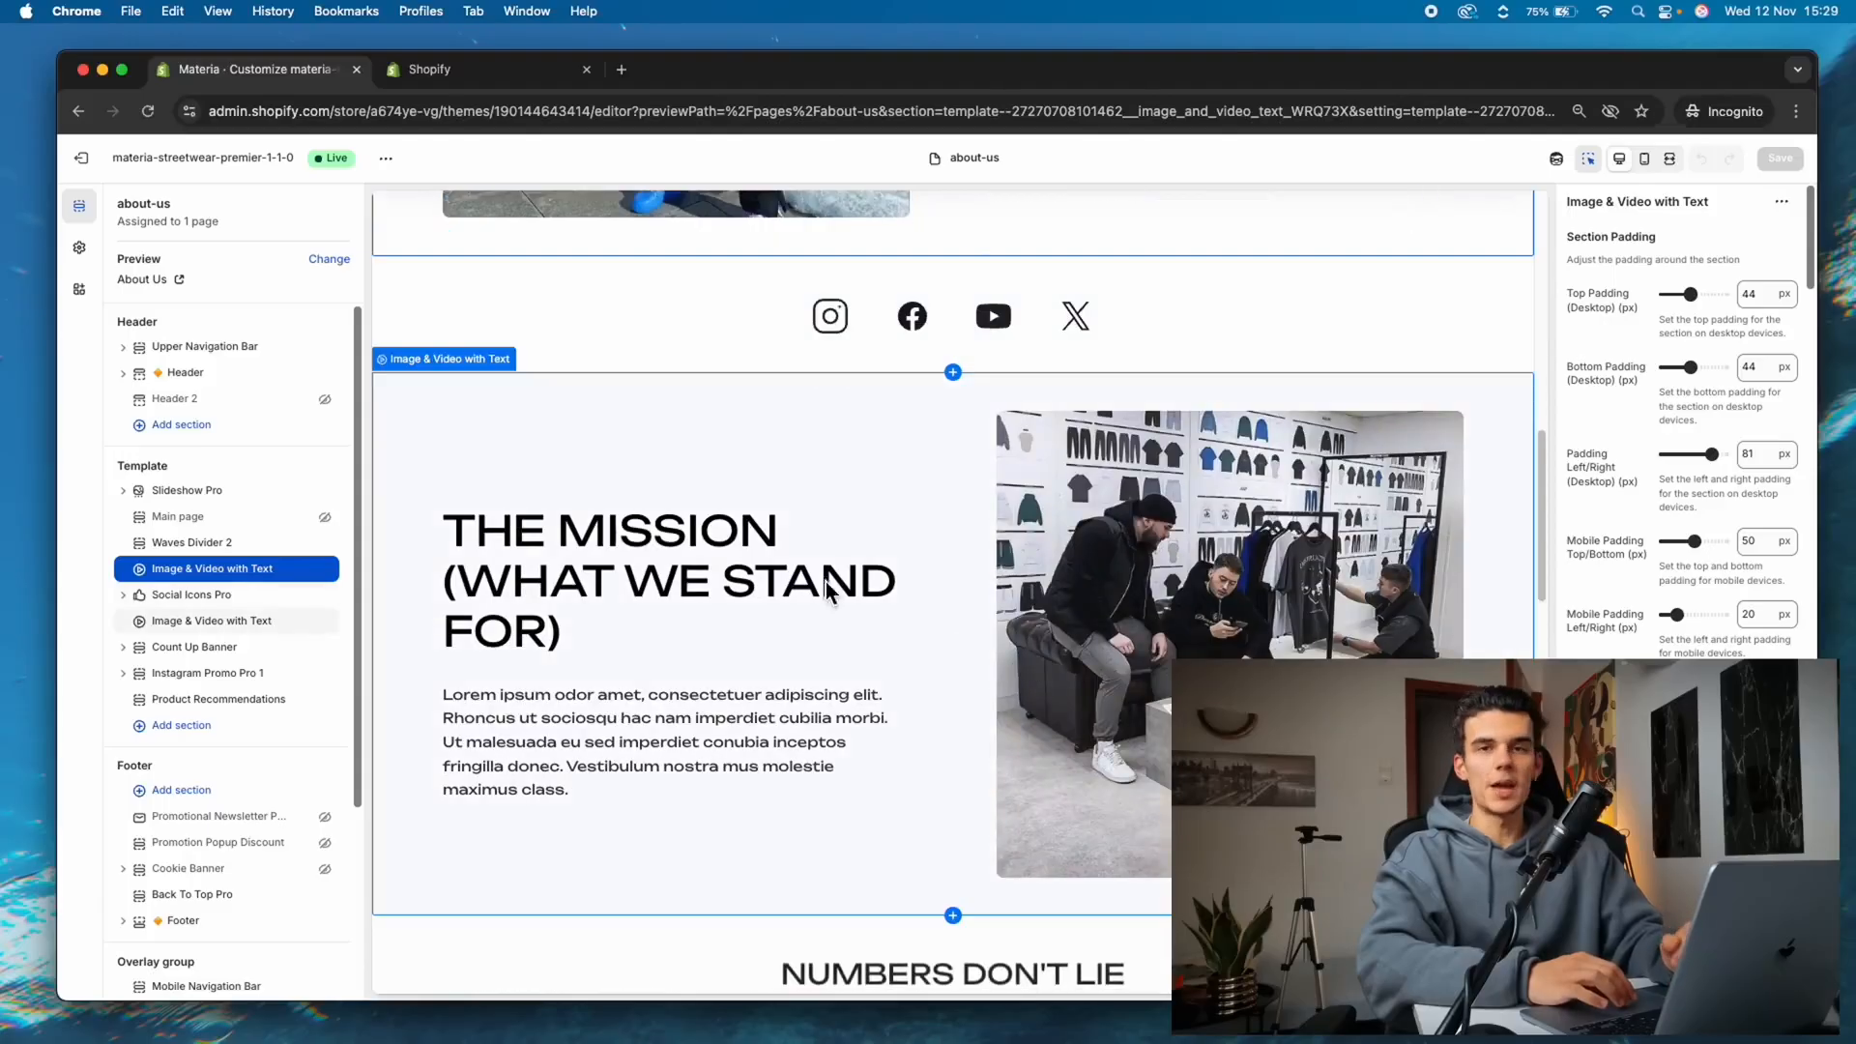
scroll(909, 653, up, 15)
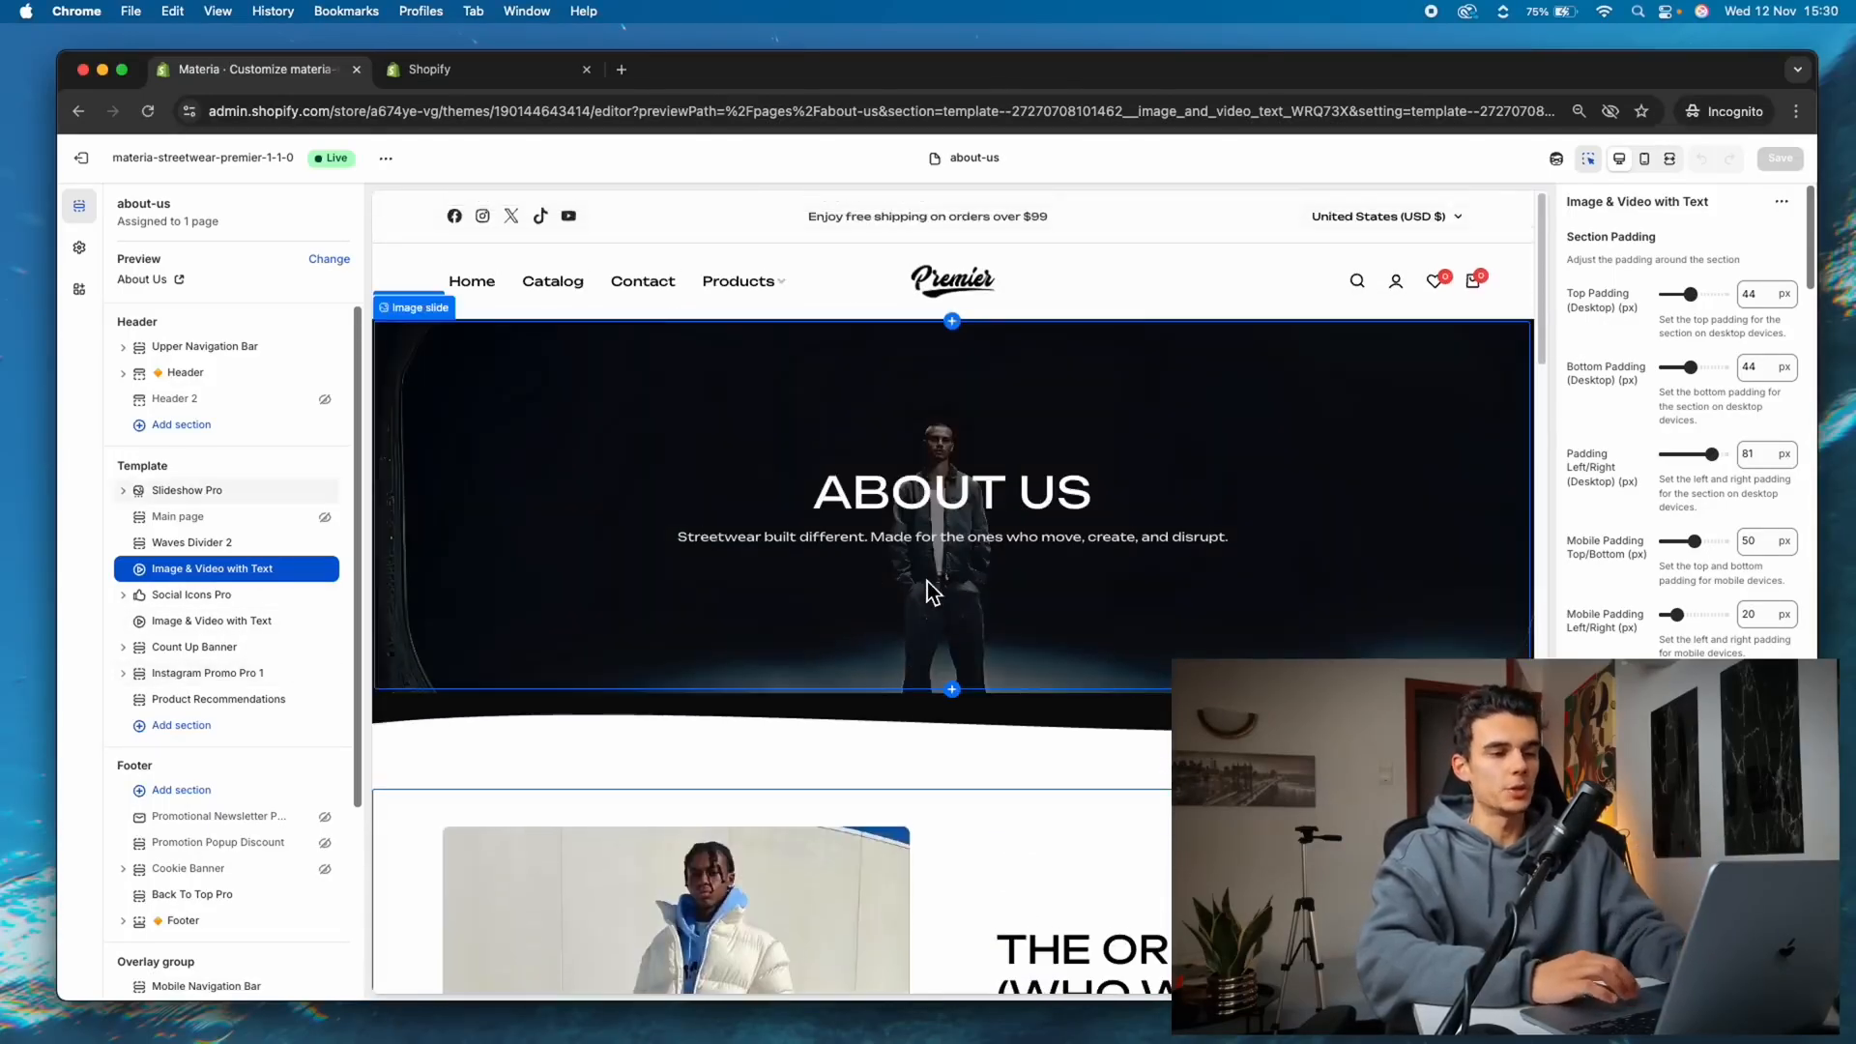
Open the Default product template and examine the blocks inside its Product information section
click(975, 158)
click(965, 253)
click(971, 290)
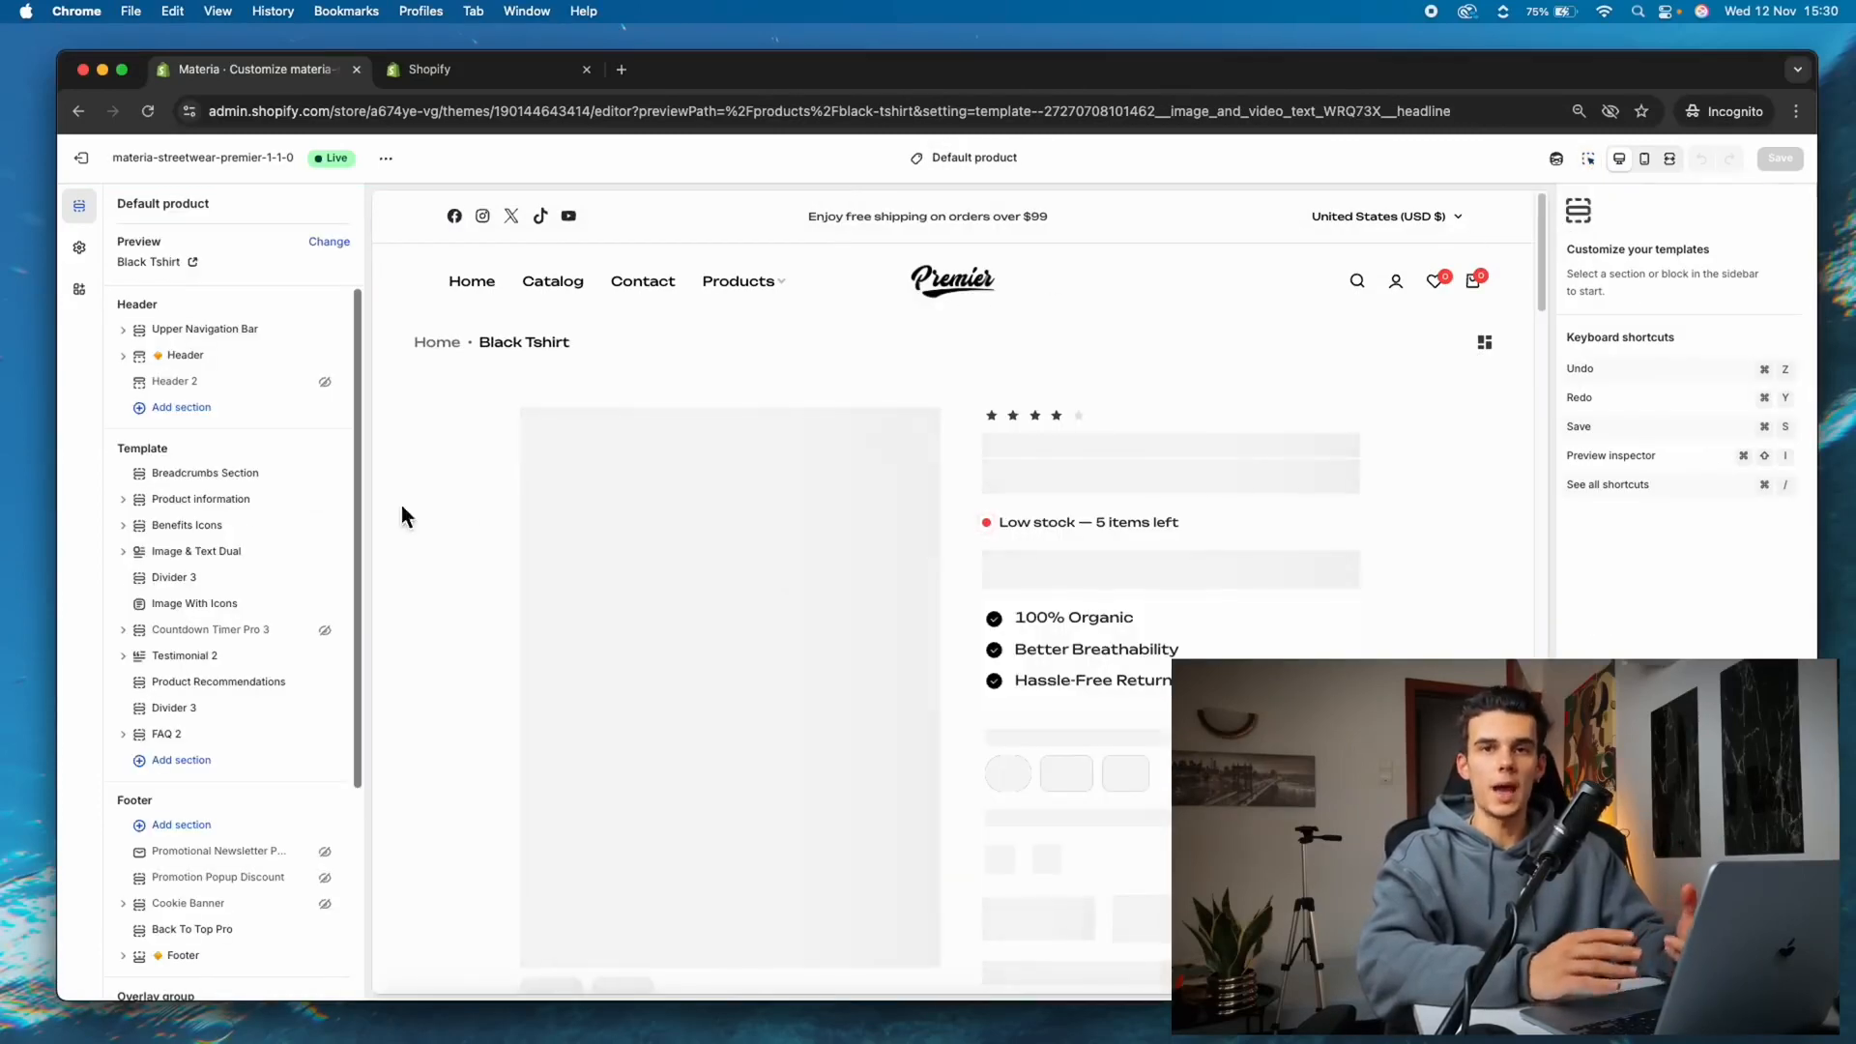
click(123, 500)
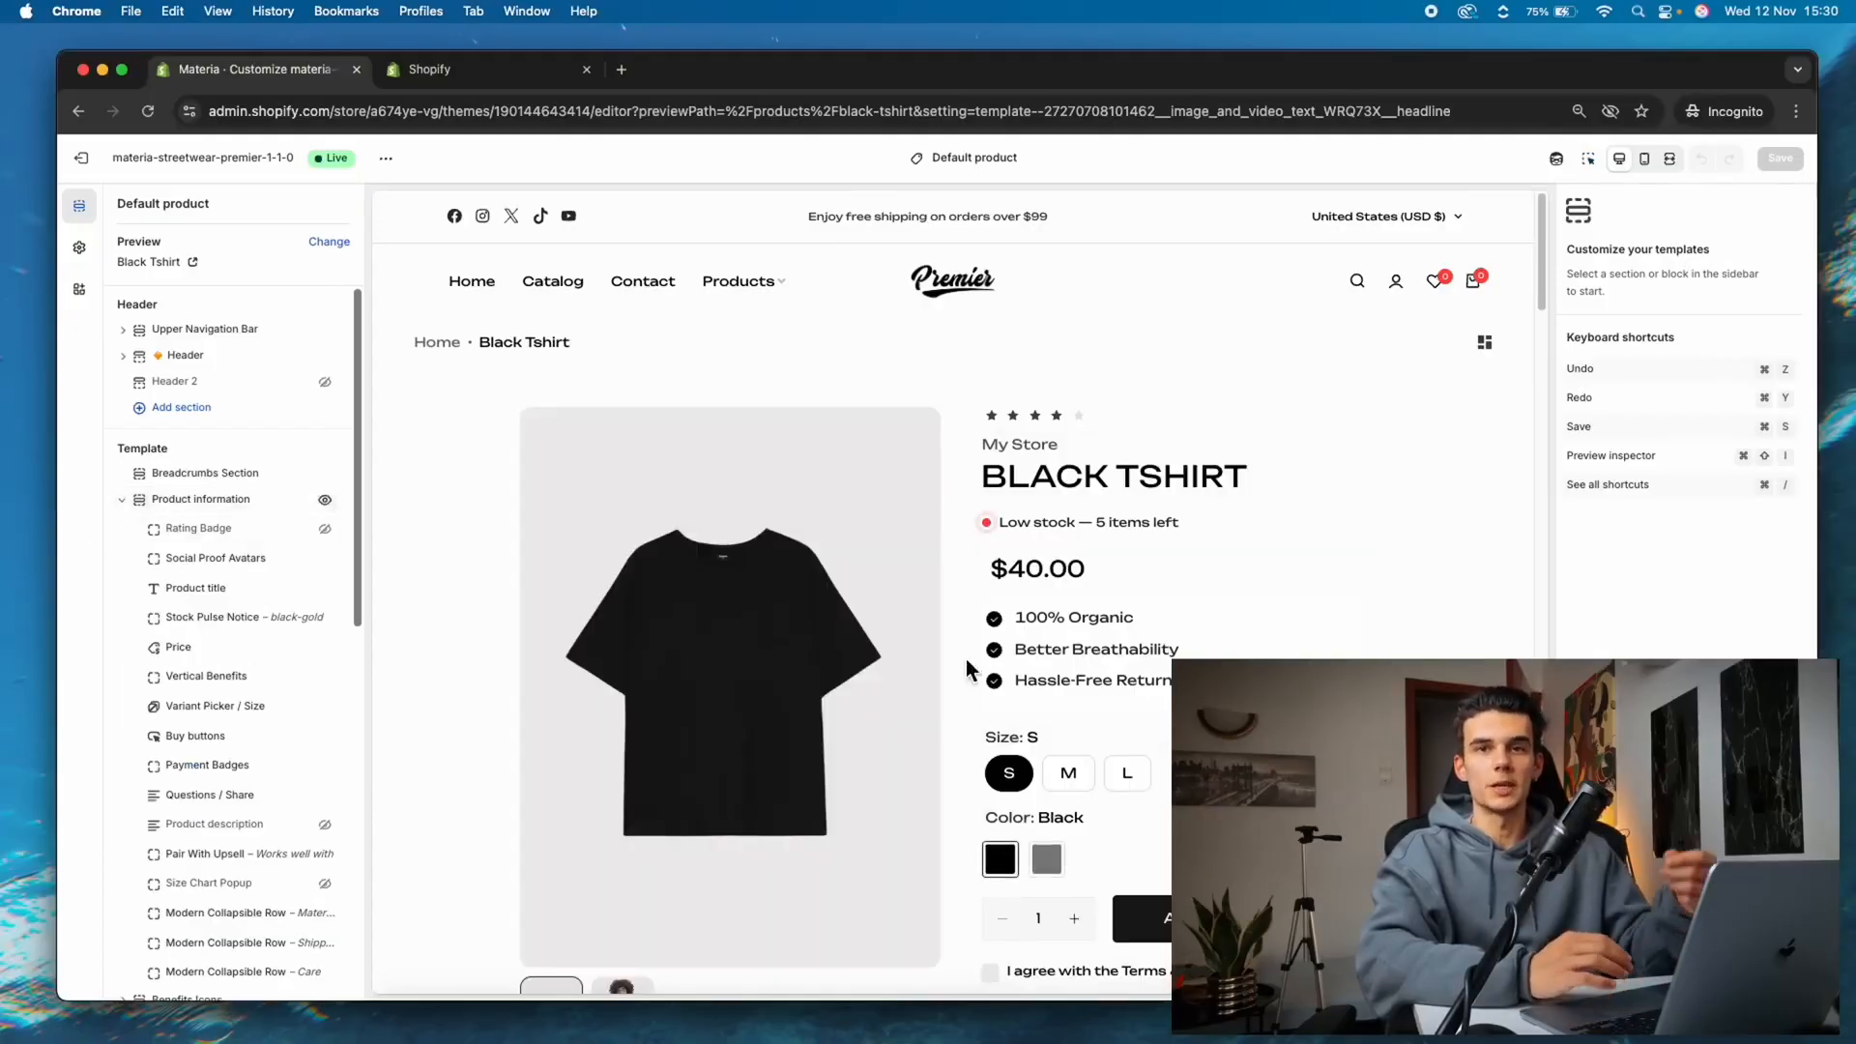
scroll(1067, 676, down, 1)
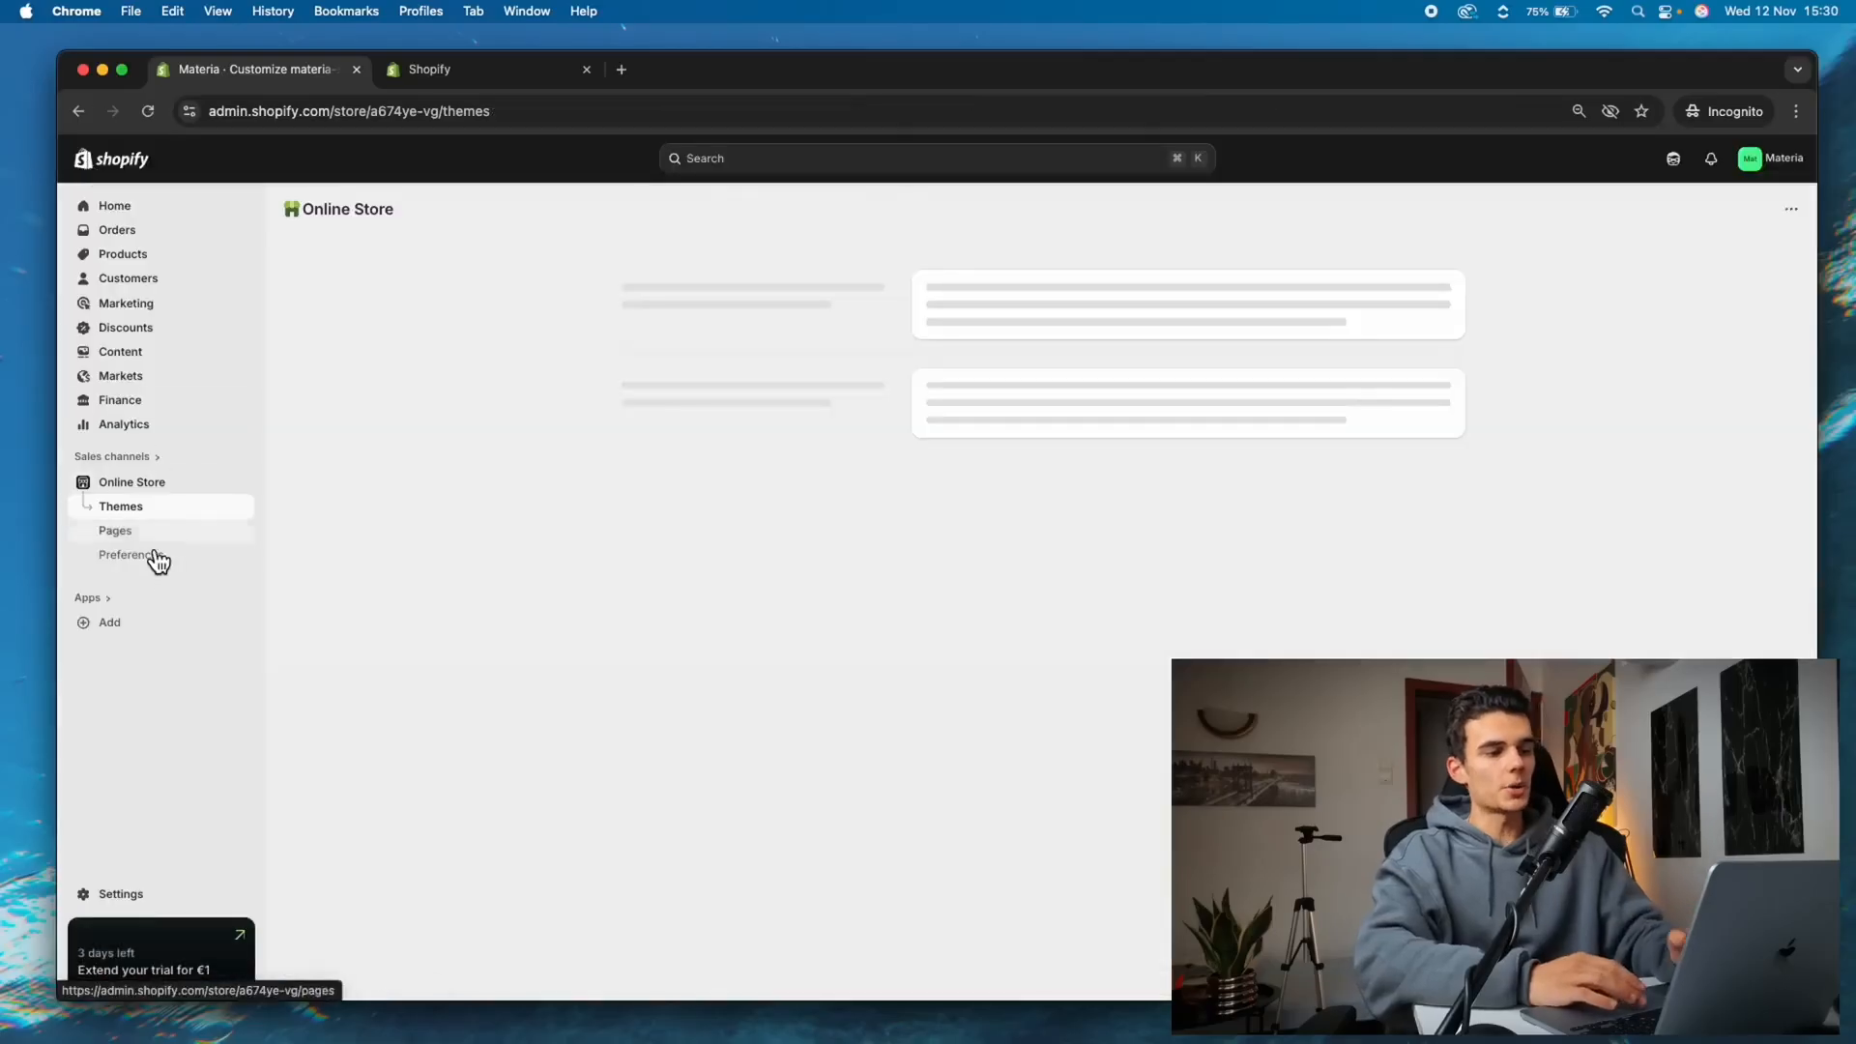
Add a new page titled "Size Chart" and paste the size conversion table's HTML code into its content
click(140, 533)
click(1768, 209)
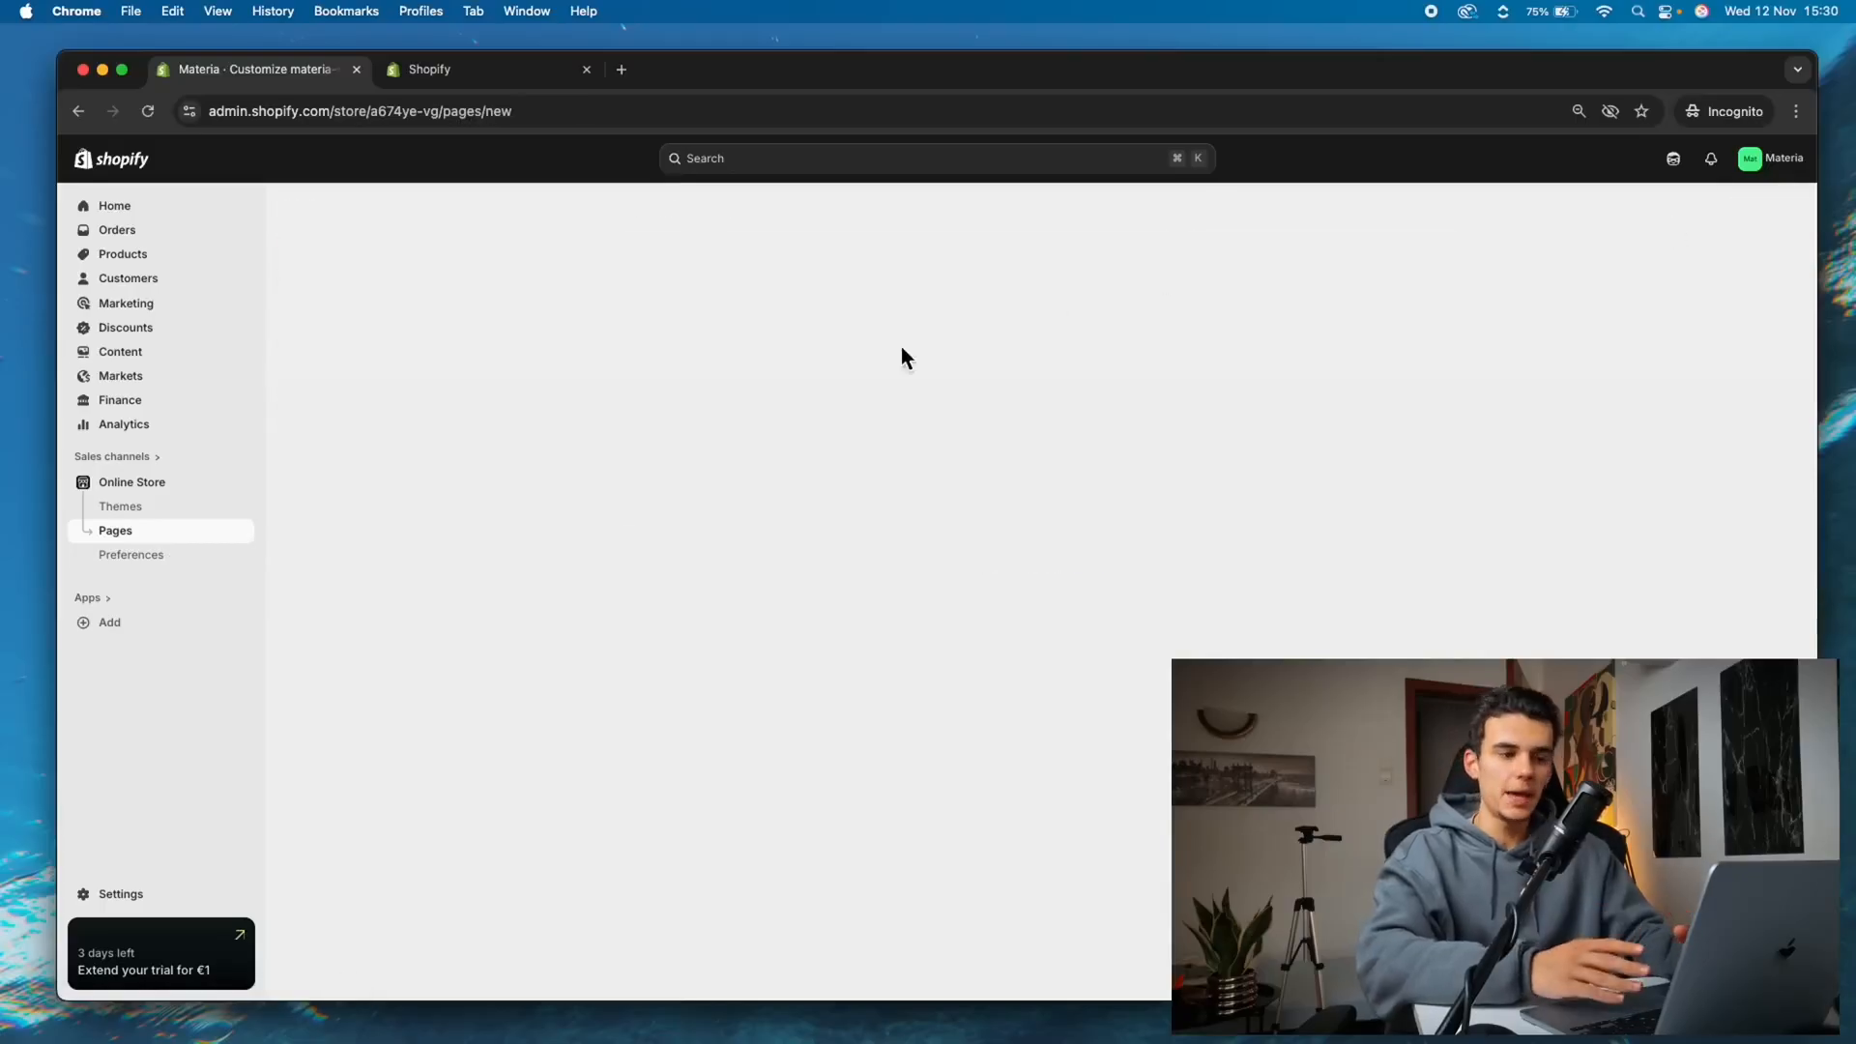
click(836, 280)
text(Size Chart)
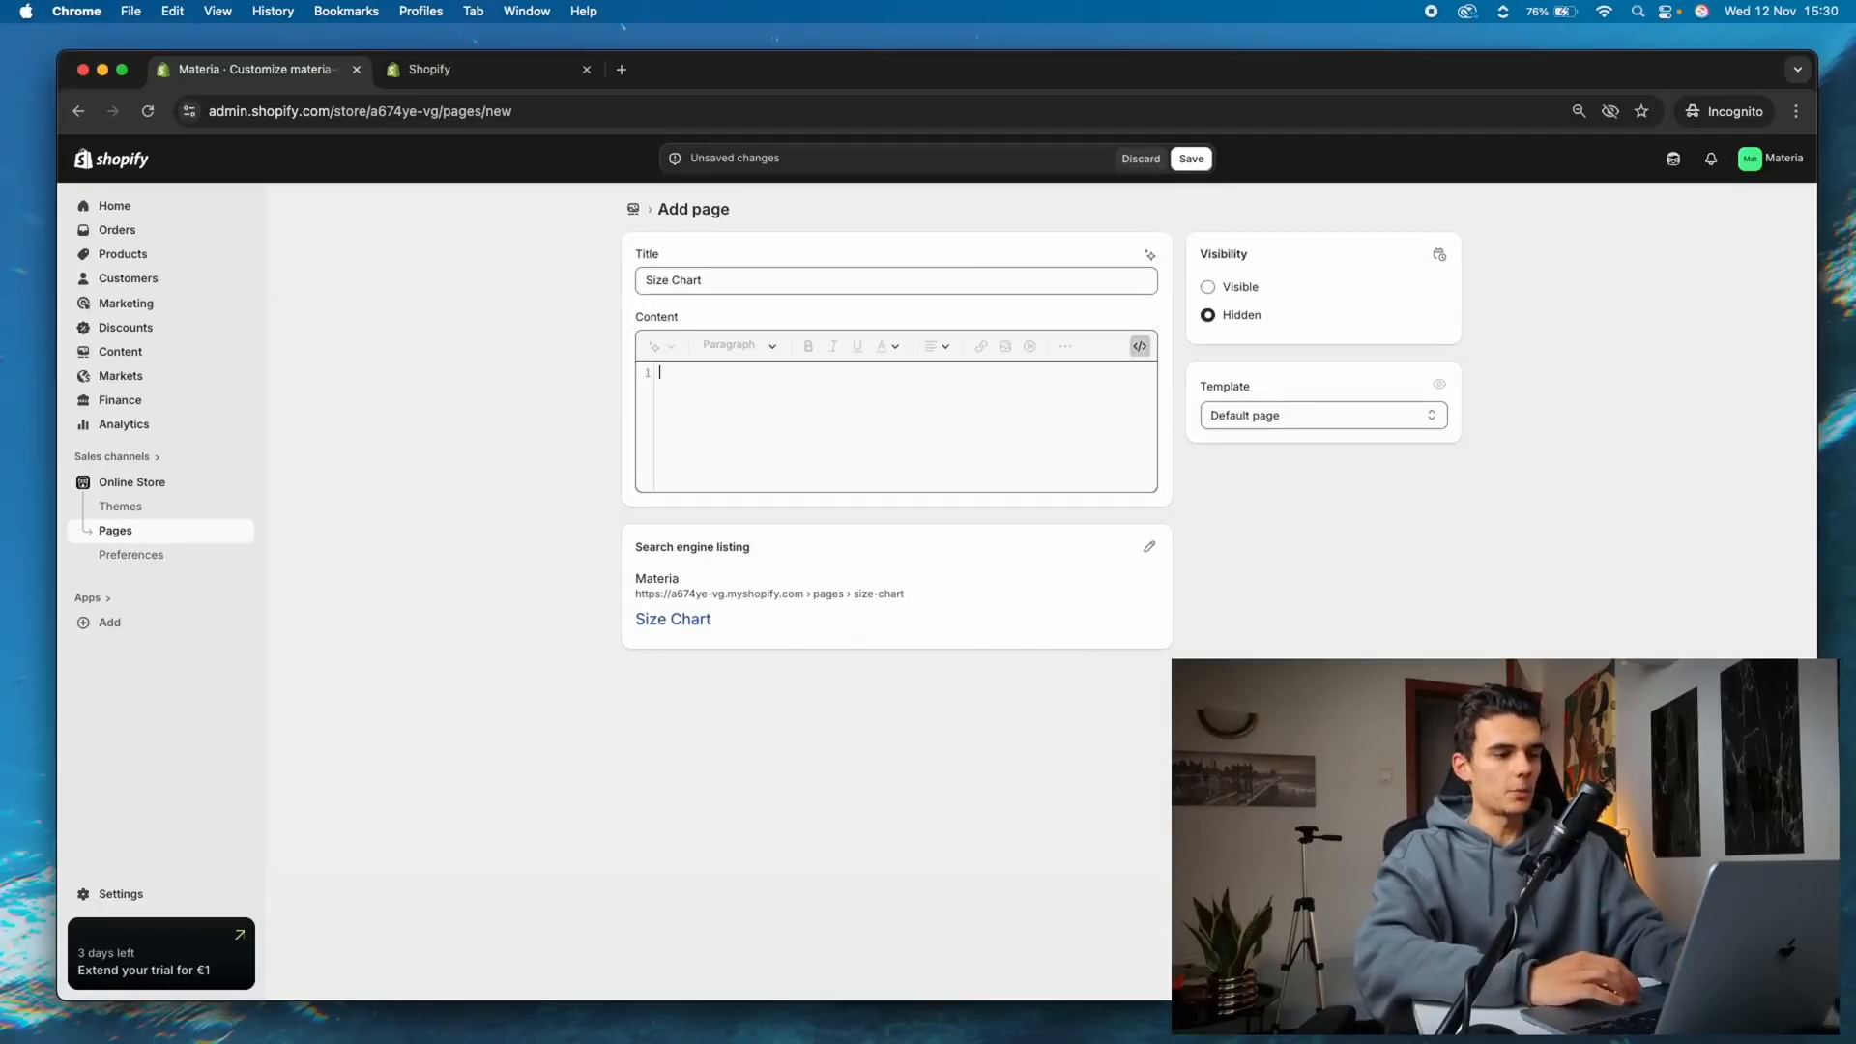
key(super+Tab)
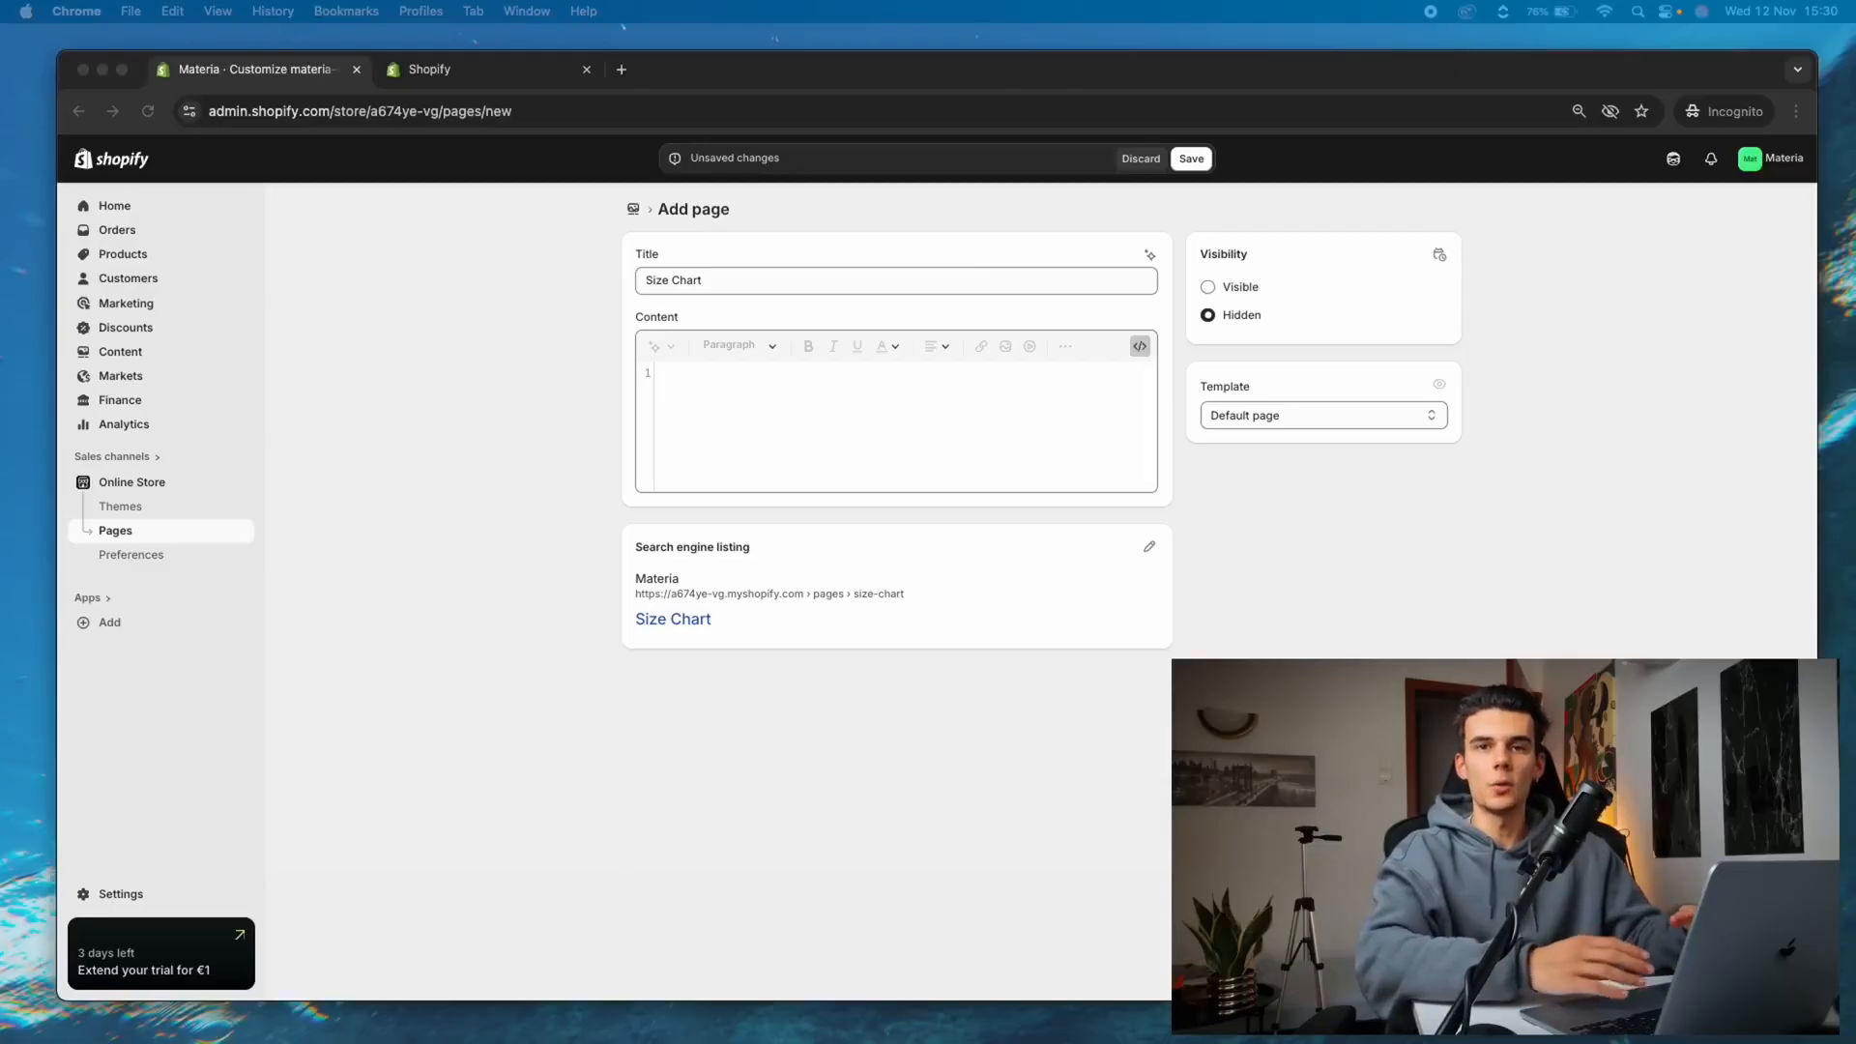
click(792, 381)
key(super+v)
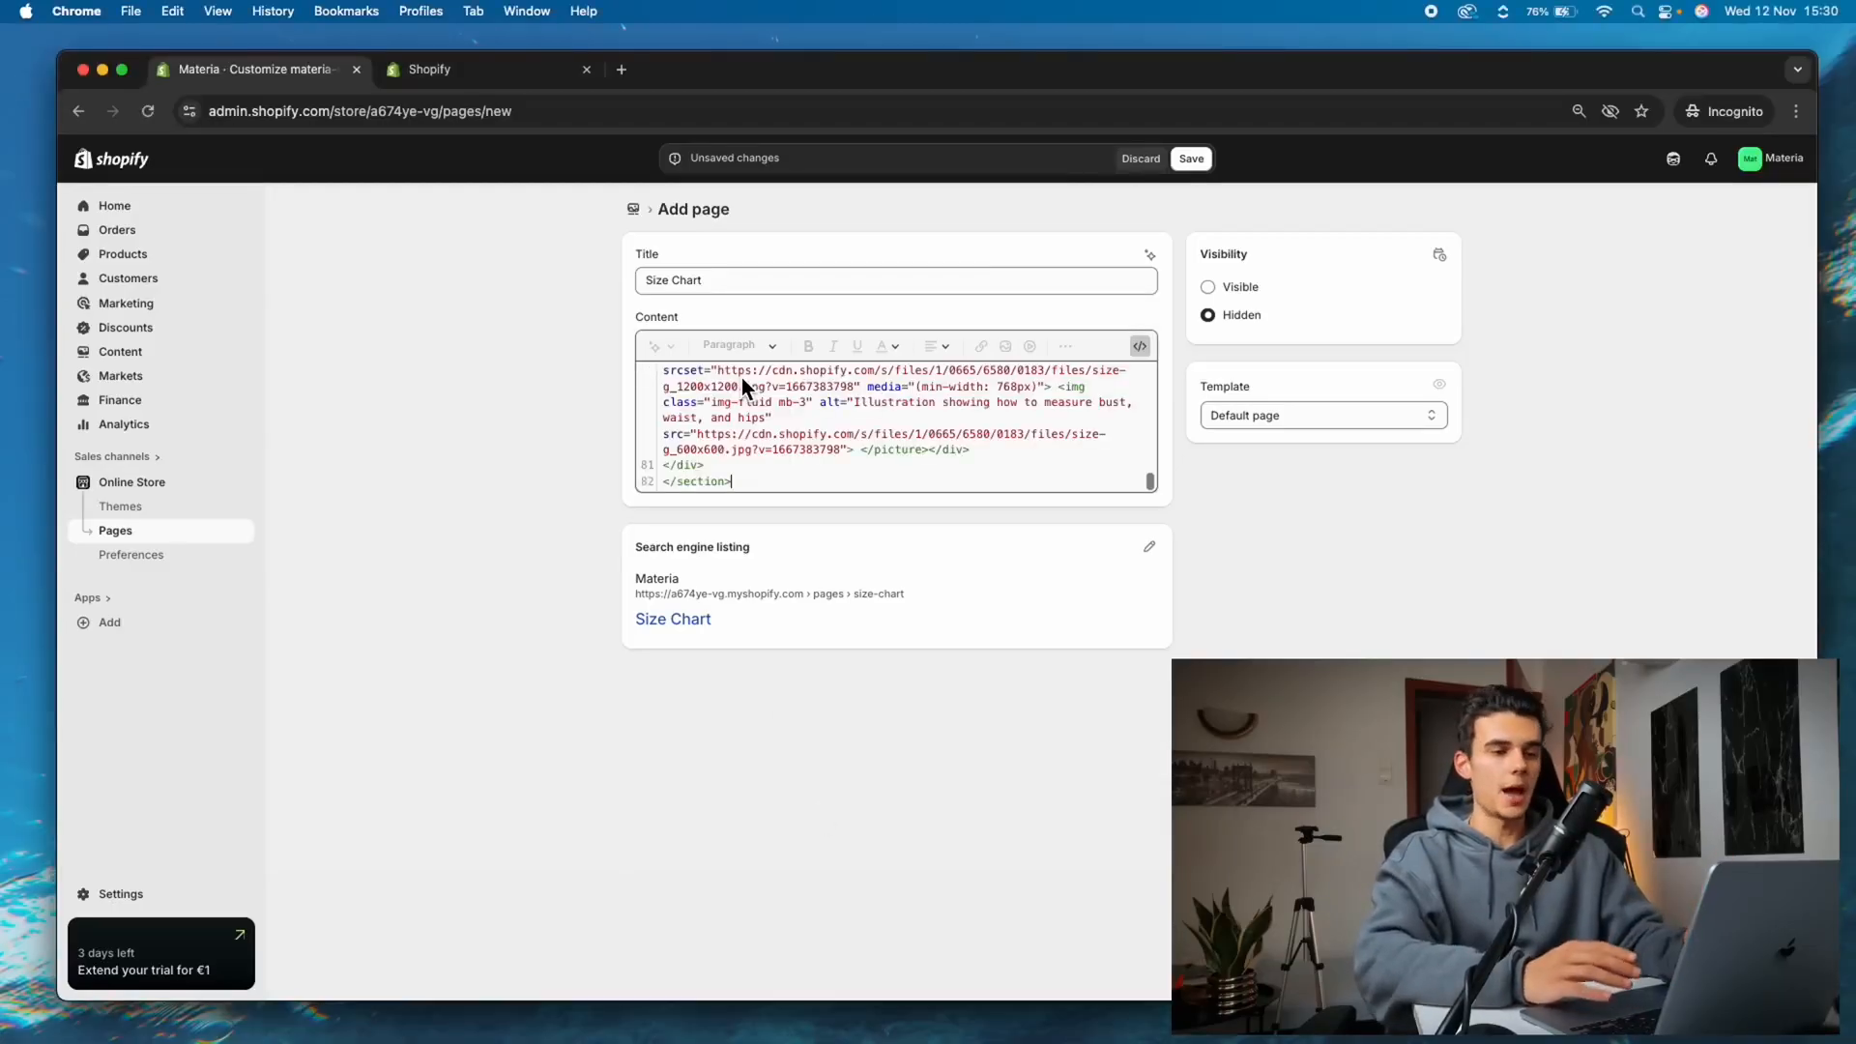
click(1140, 346)
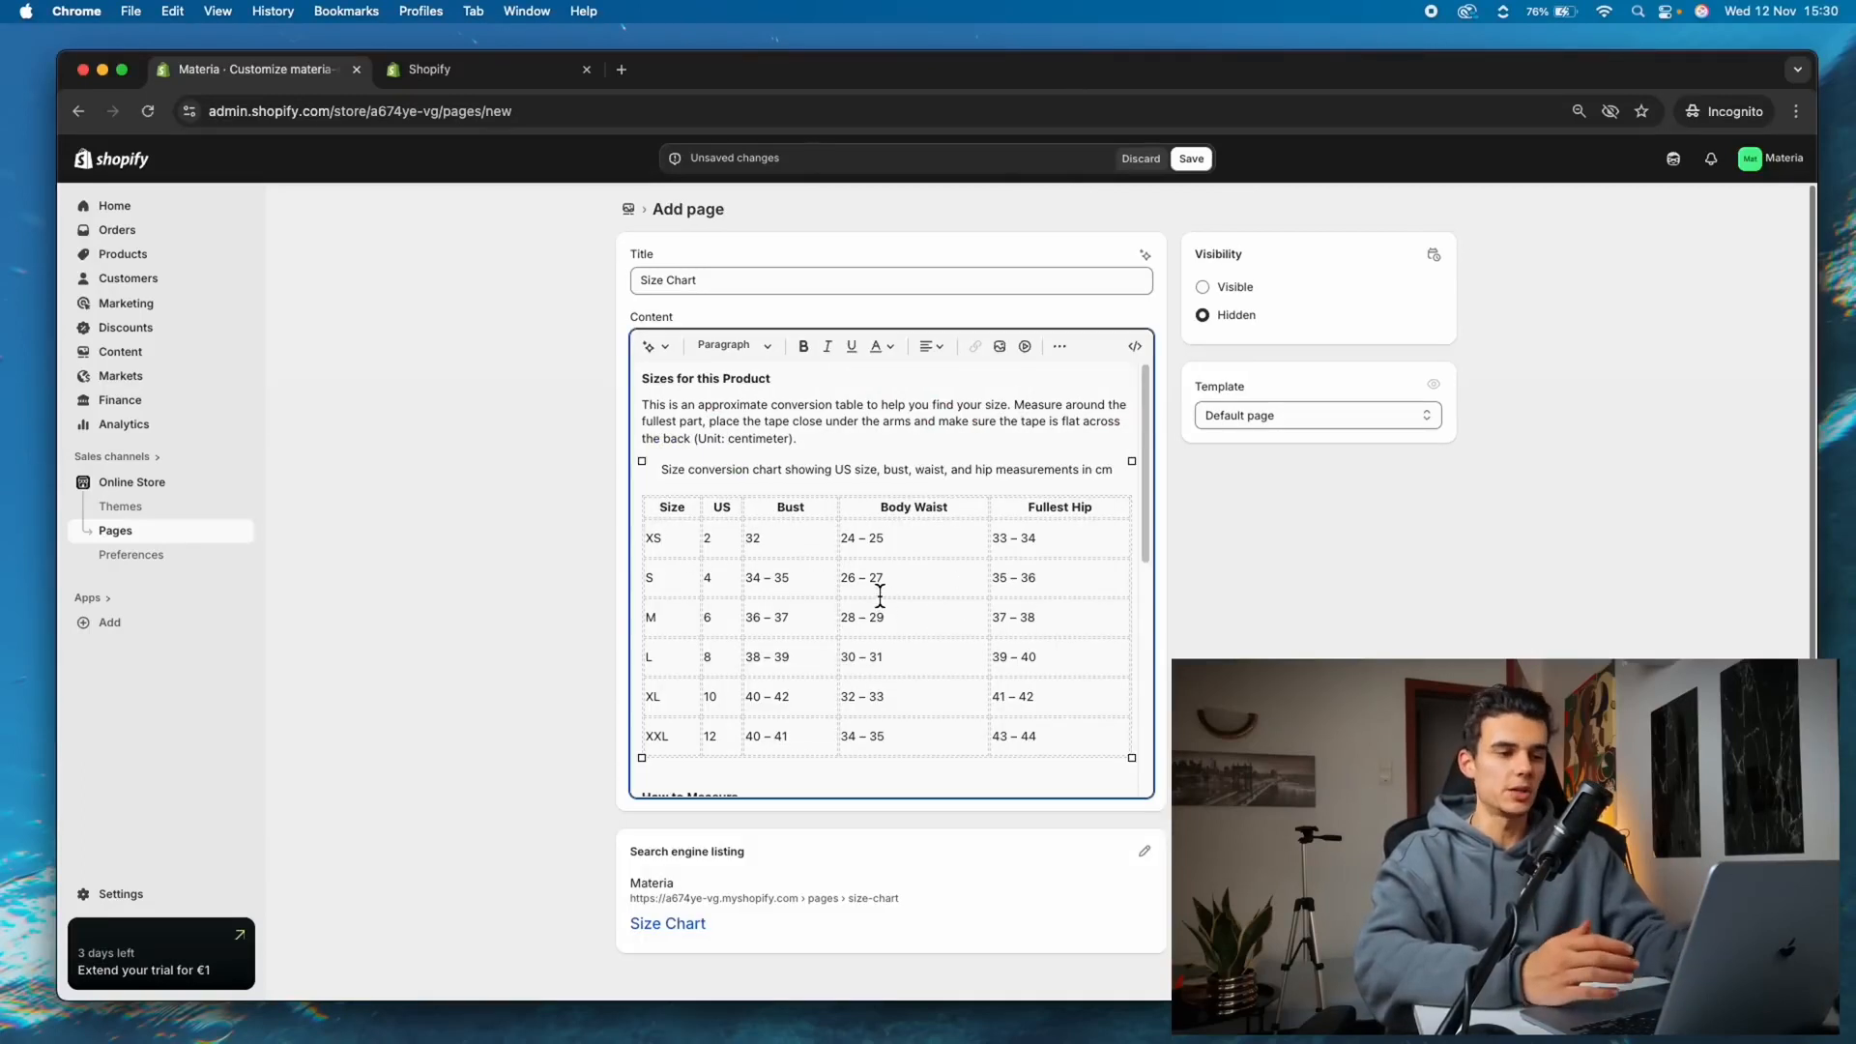
Keep the Default page template, make the Size Chart page visible and save it
click(1208, 417)
click(1296, 418)
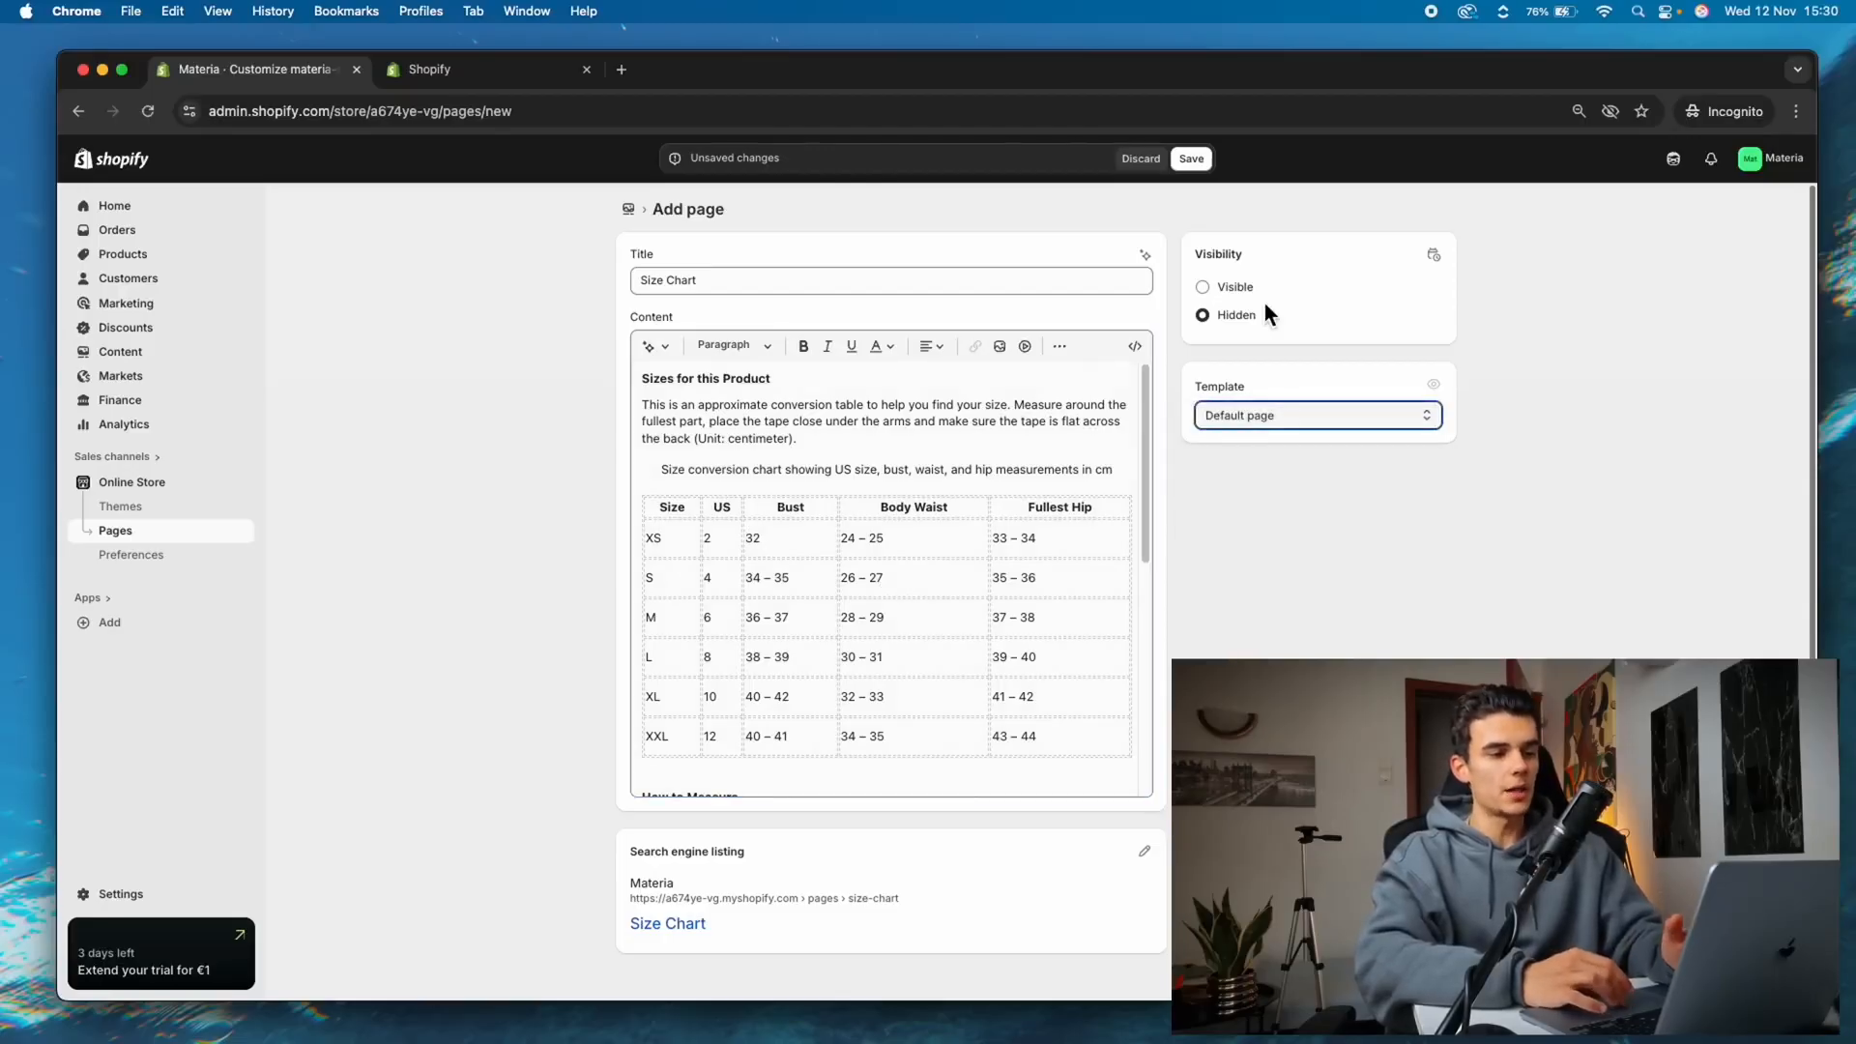
click(1237, 287)
click(1216, 166)
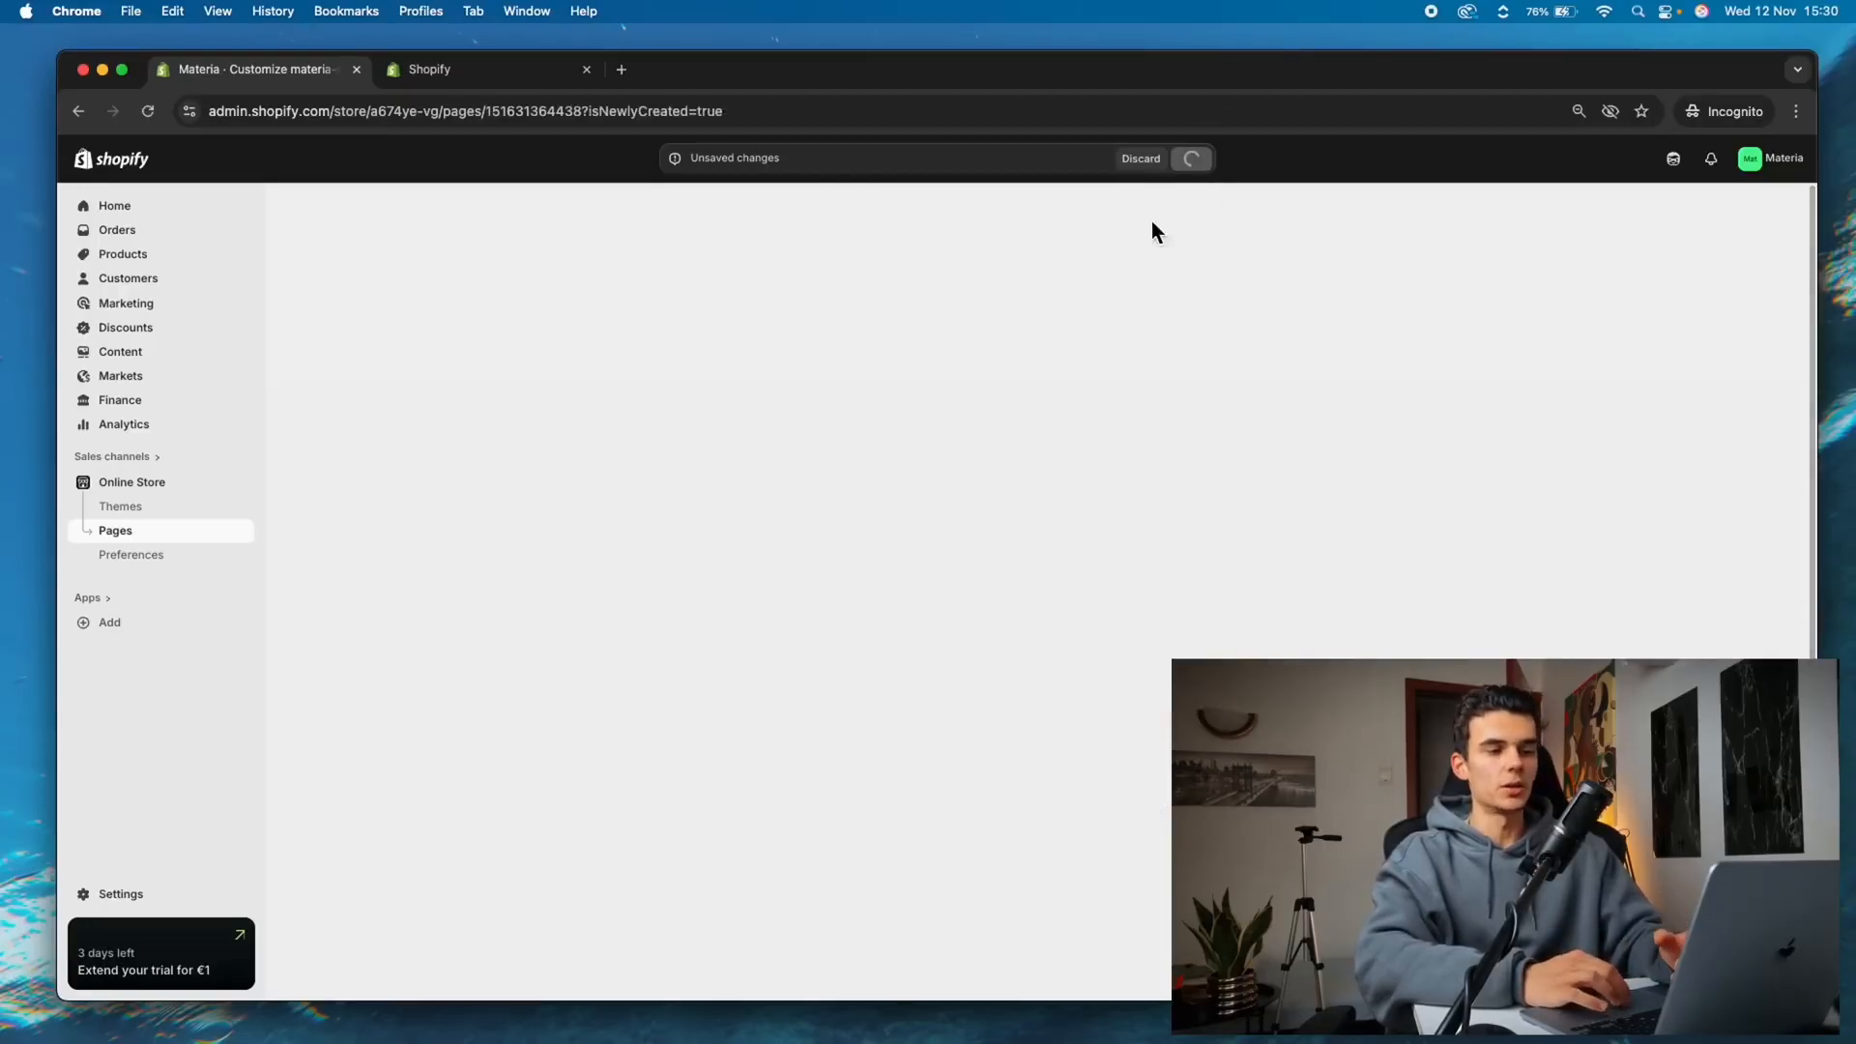
click(493, 73)
click(278, 75)
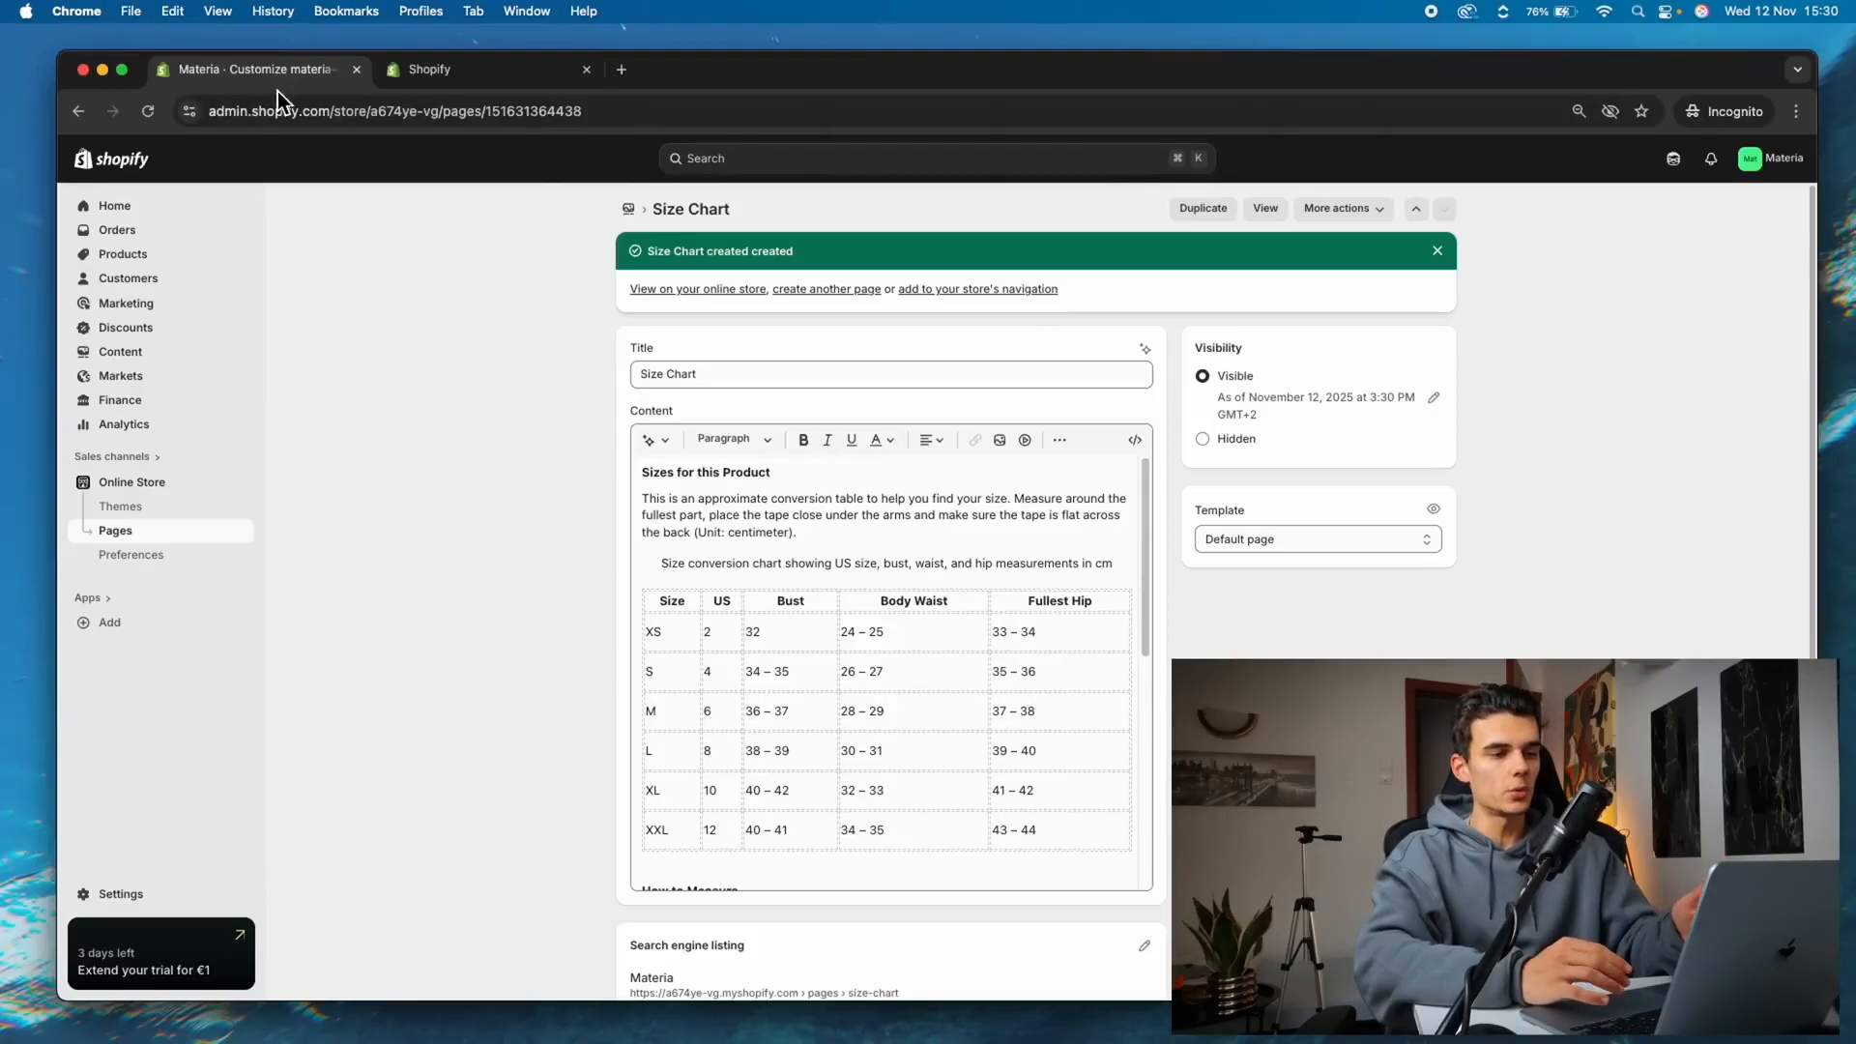
Open the live theme materia-streetwear-premier-1-1-0 in the theme editor on the Default product template
click(160, 504)
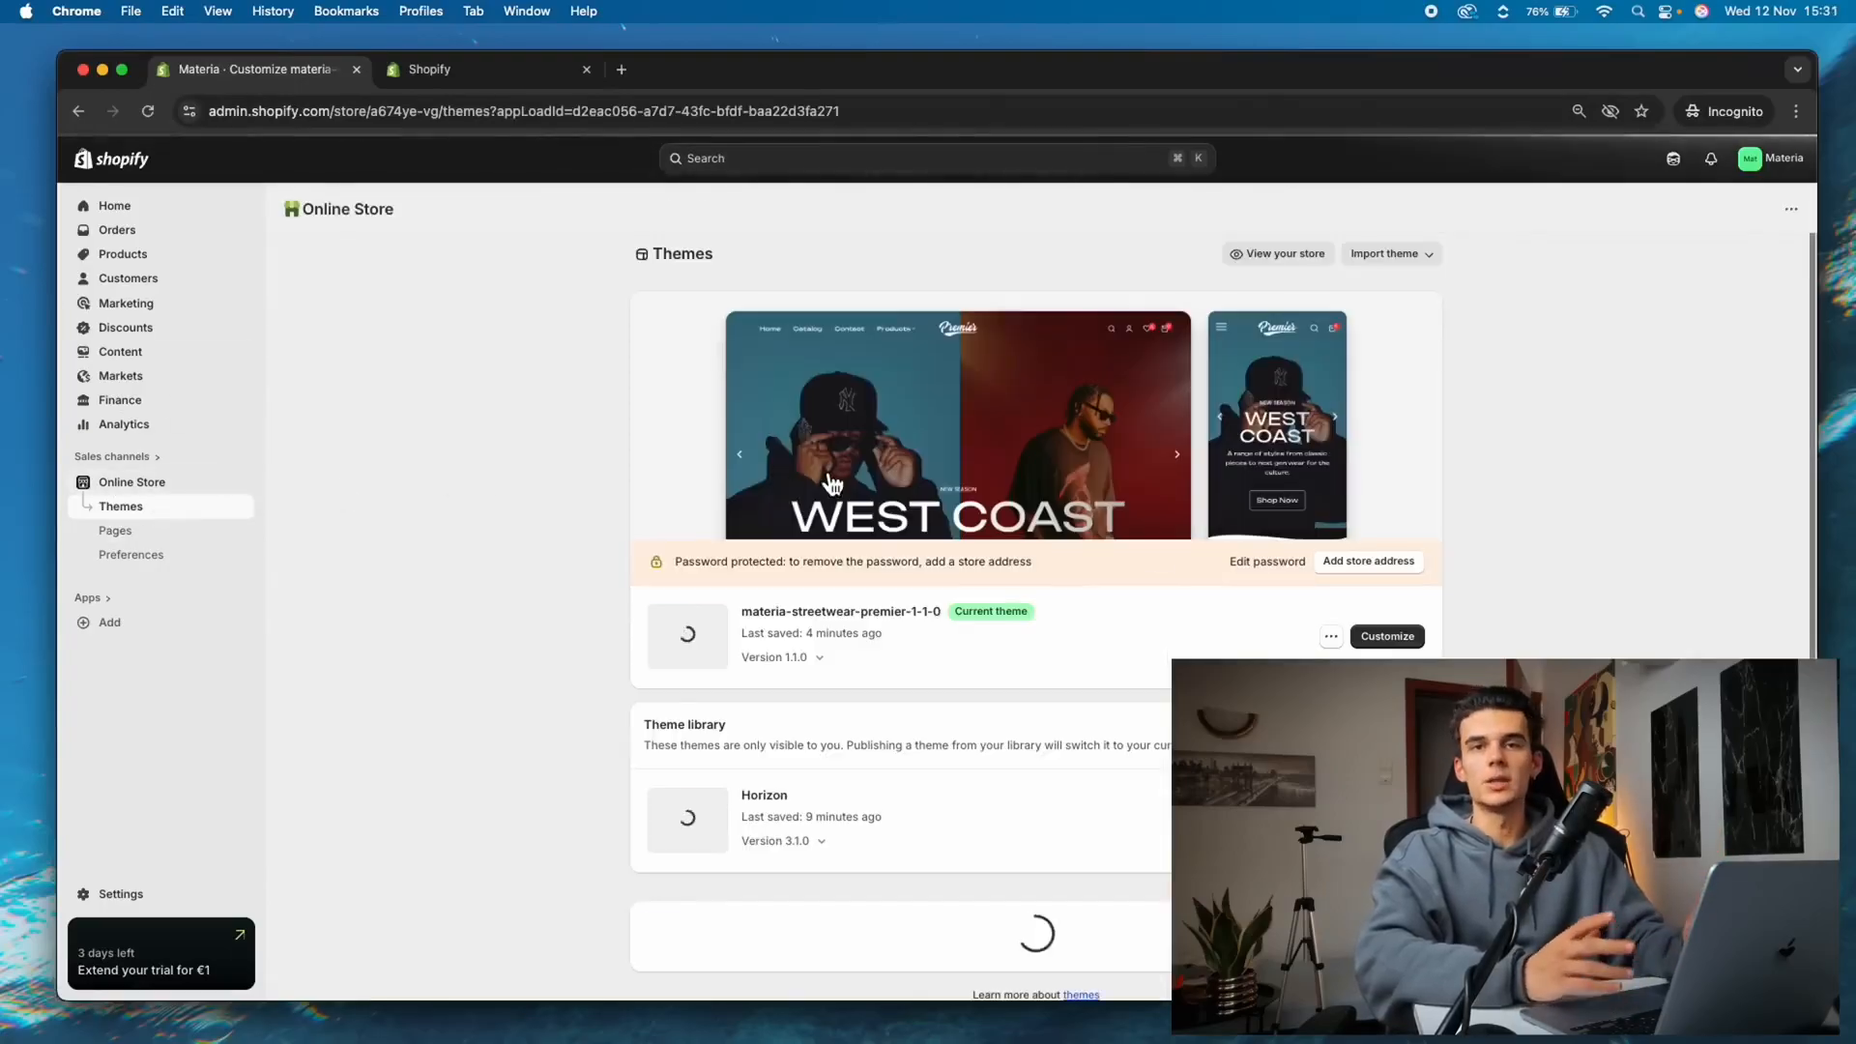
click(1401, 645)
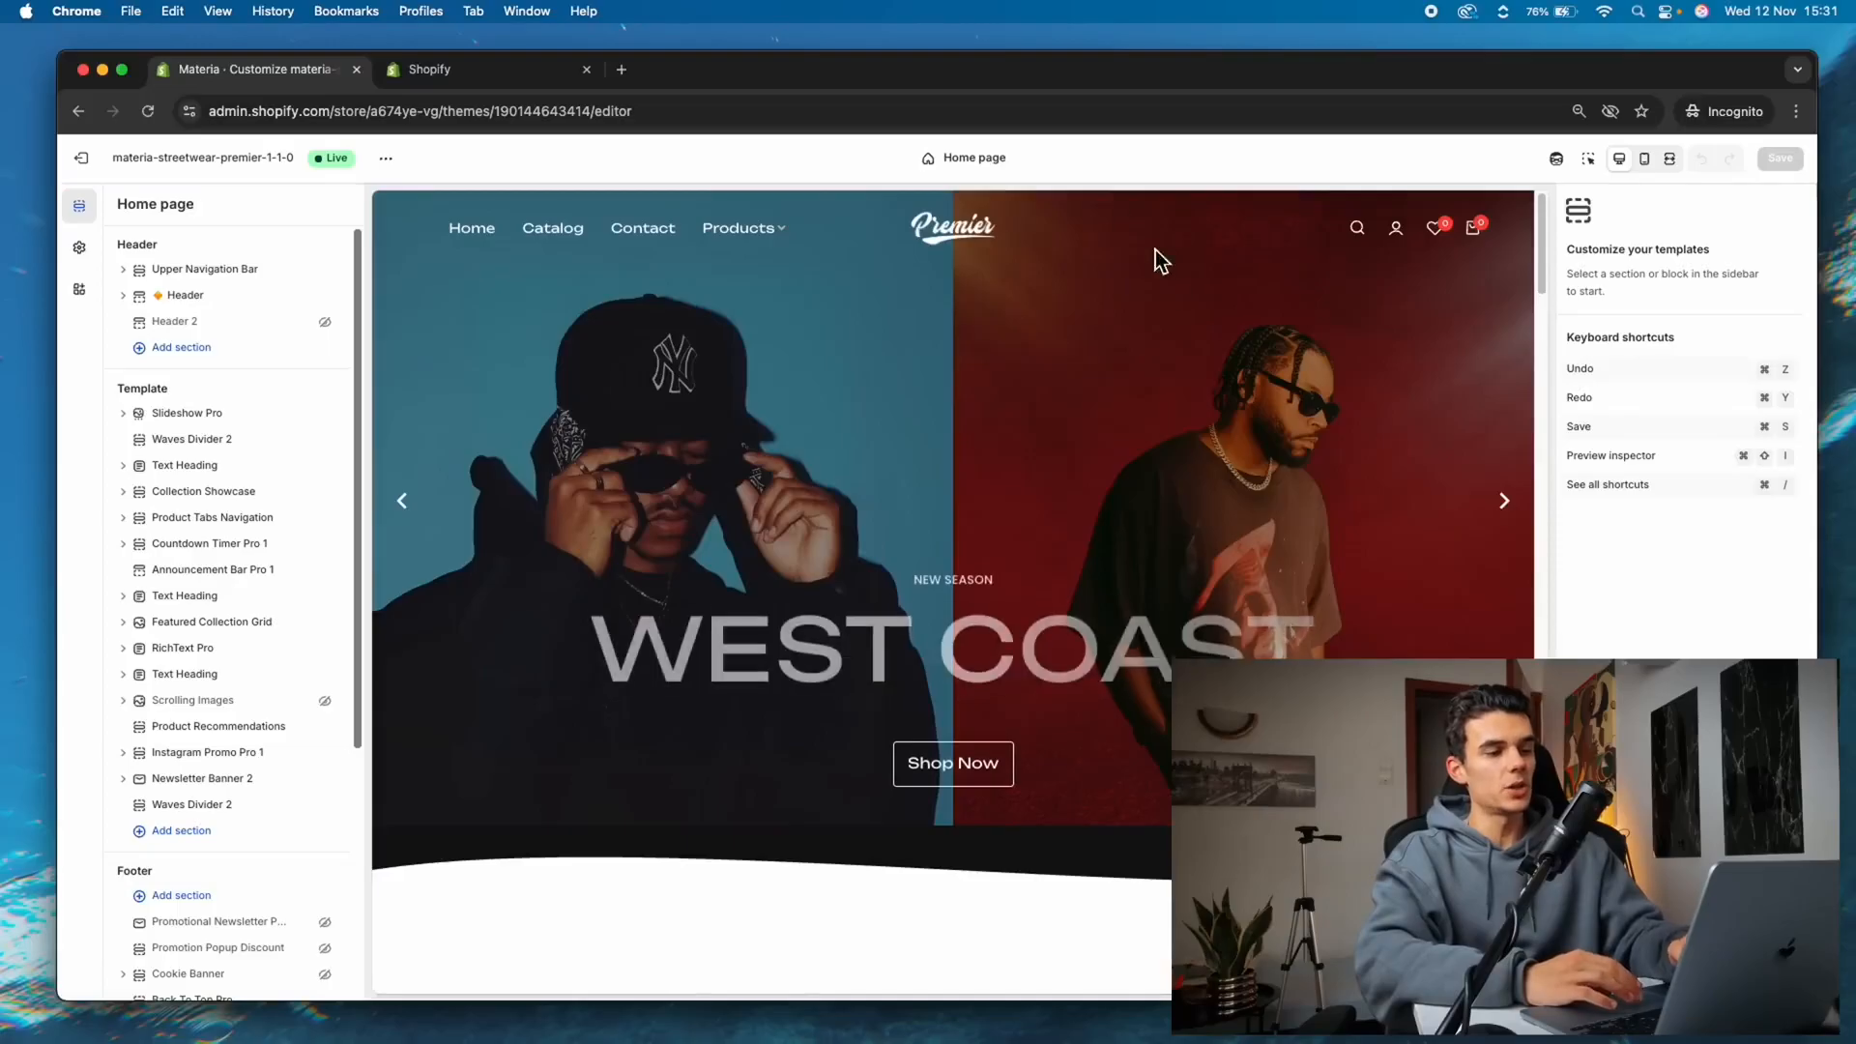
click(976, 159)
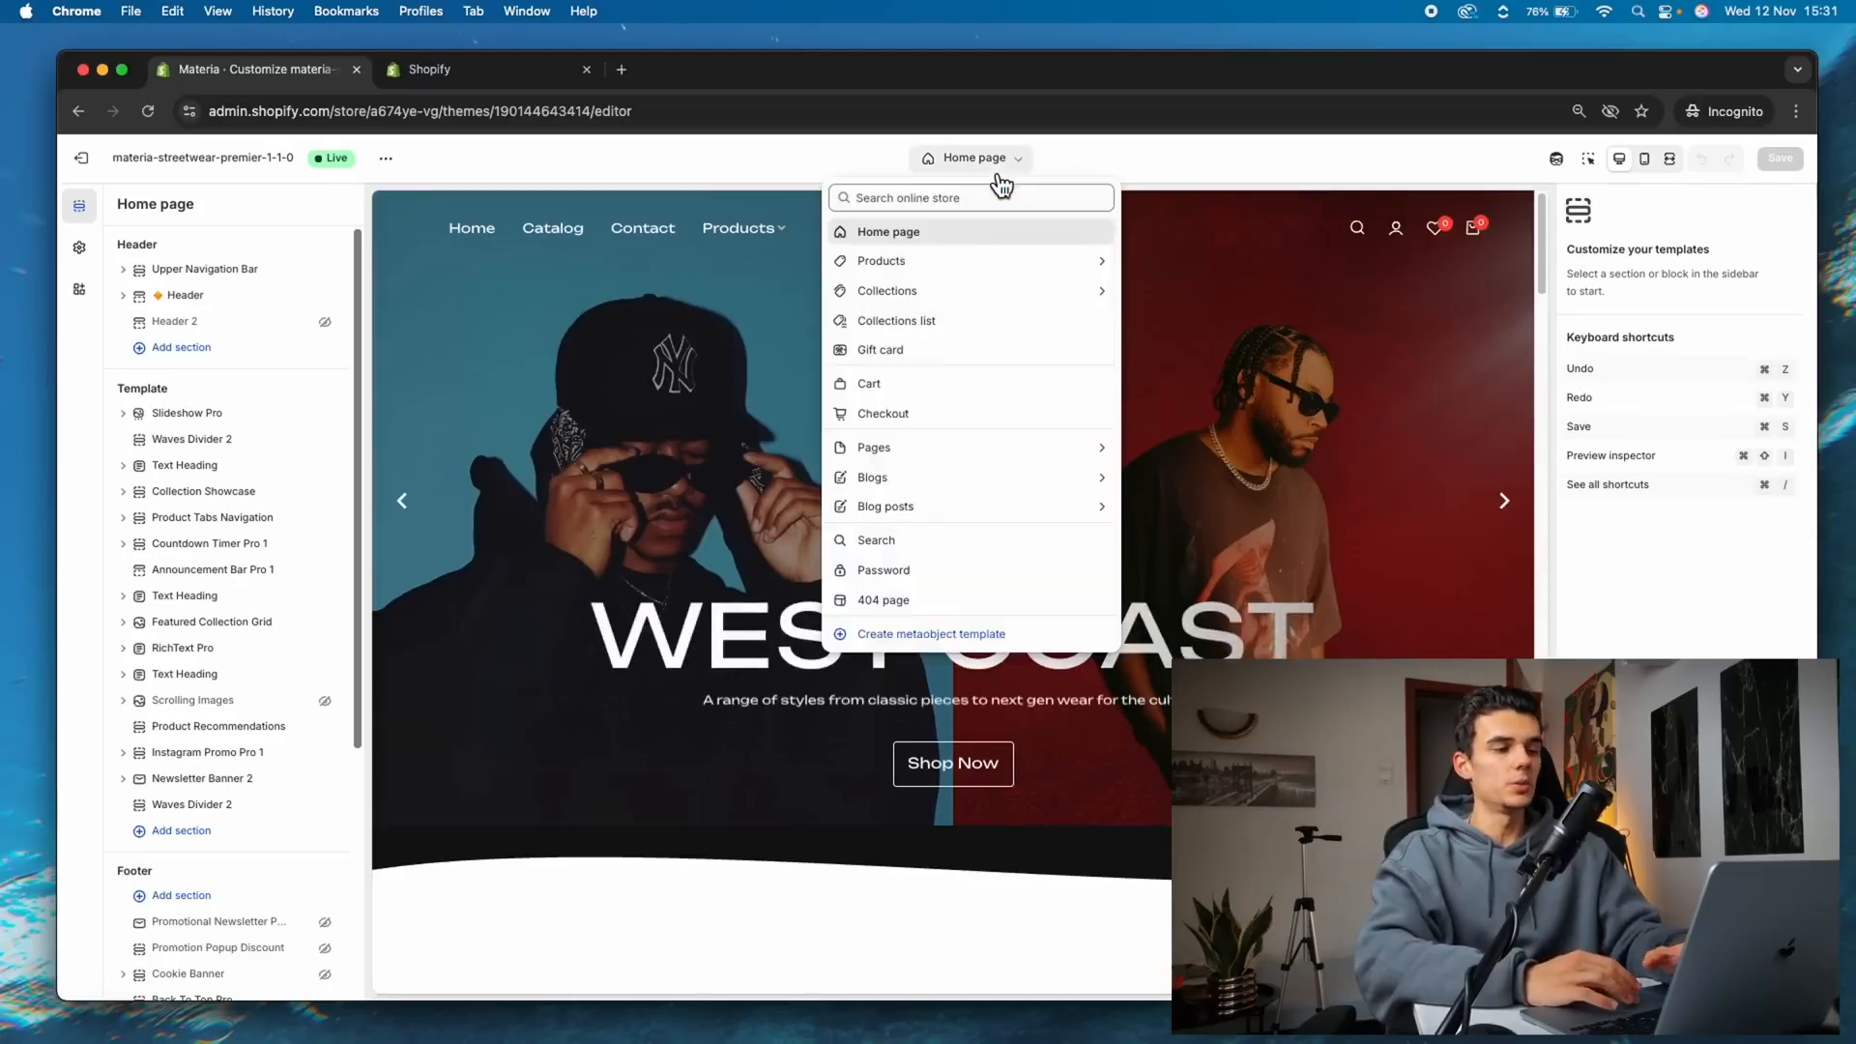
click(964, 263)
click(981, 295)
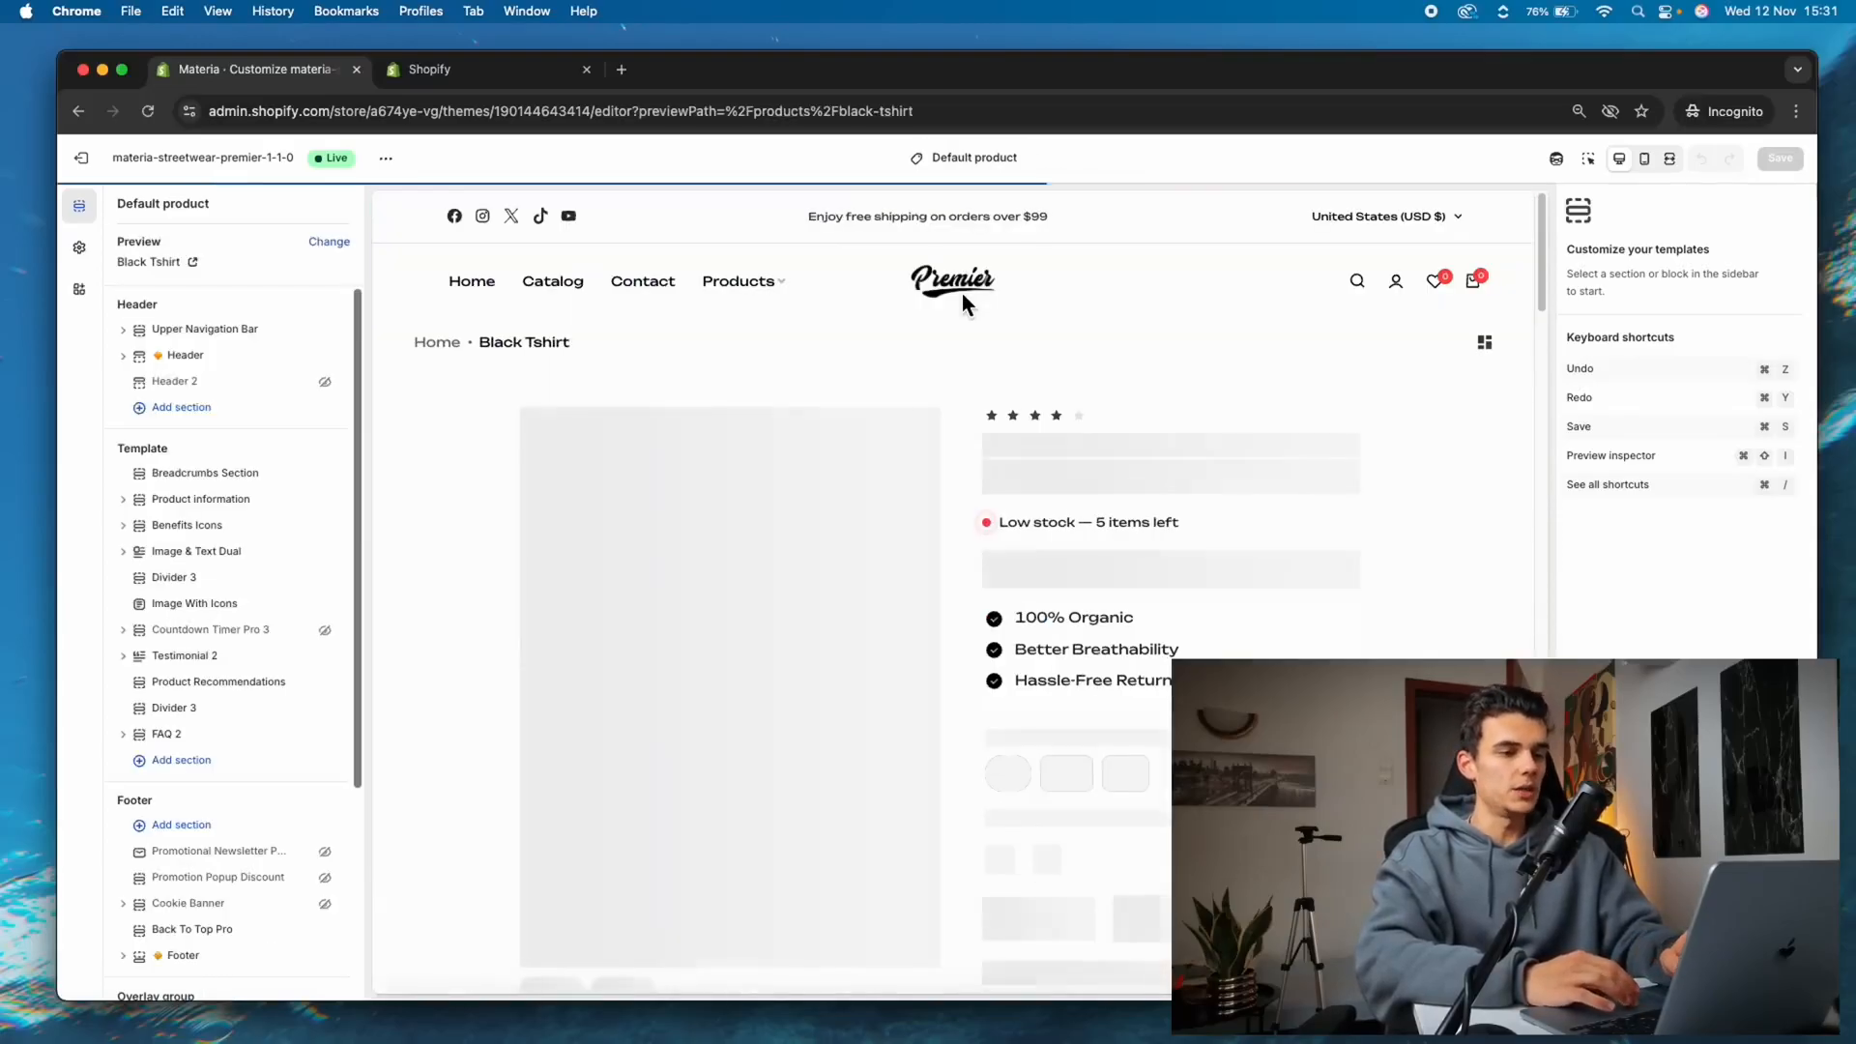
scroll(1220, 618, down, 2)
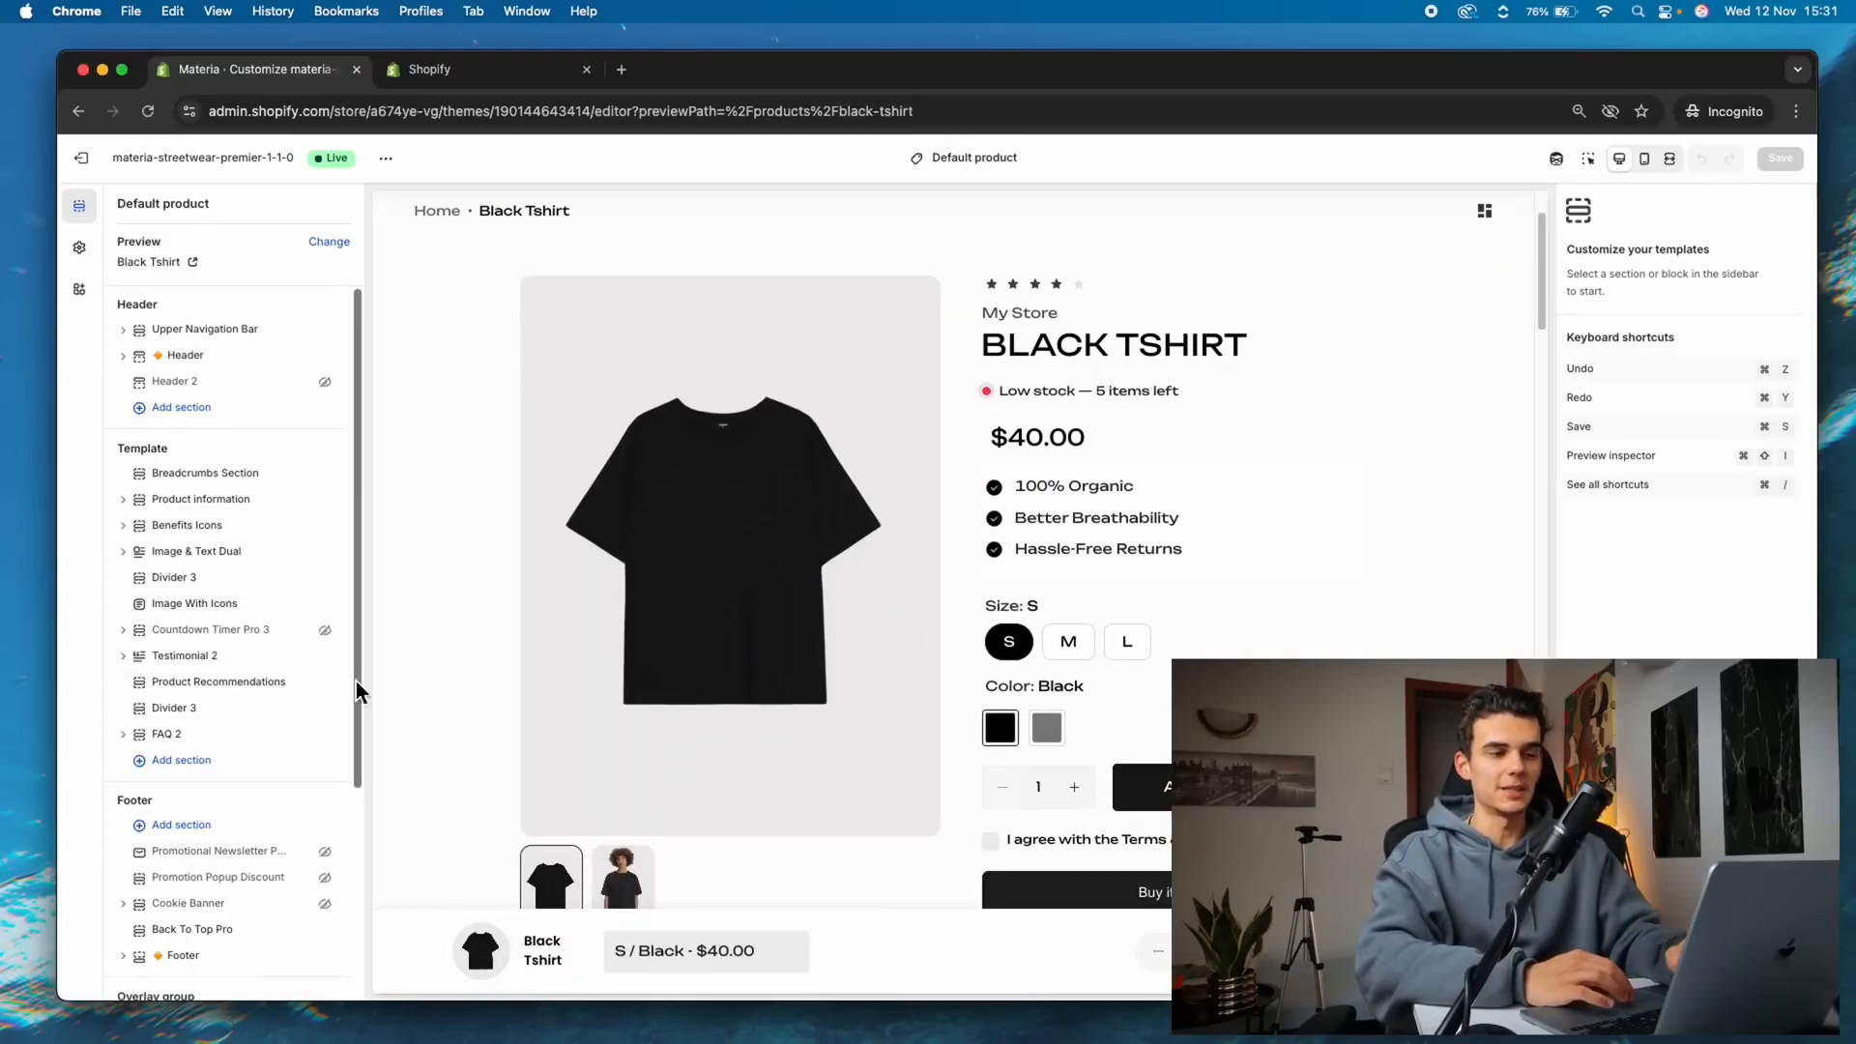
Set the Variant Picker / Size block's size chart page to Size Chart, save the template and review the size guide popup in the preview
click(126, 500)
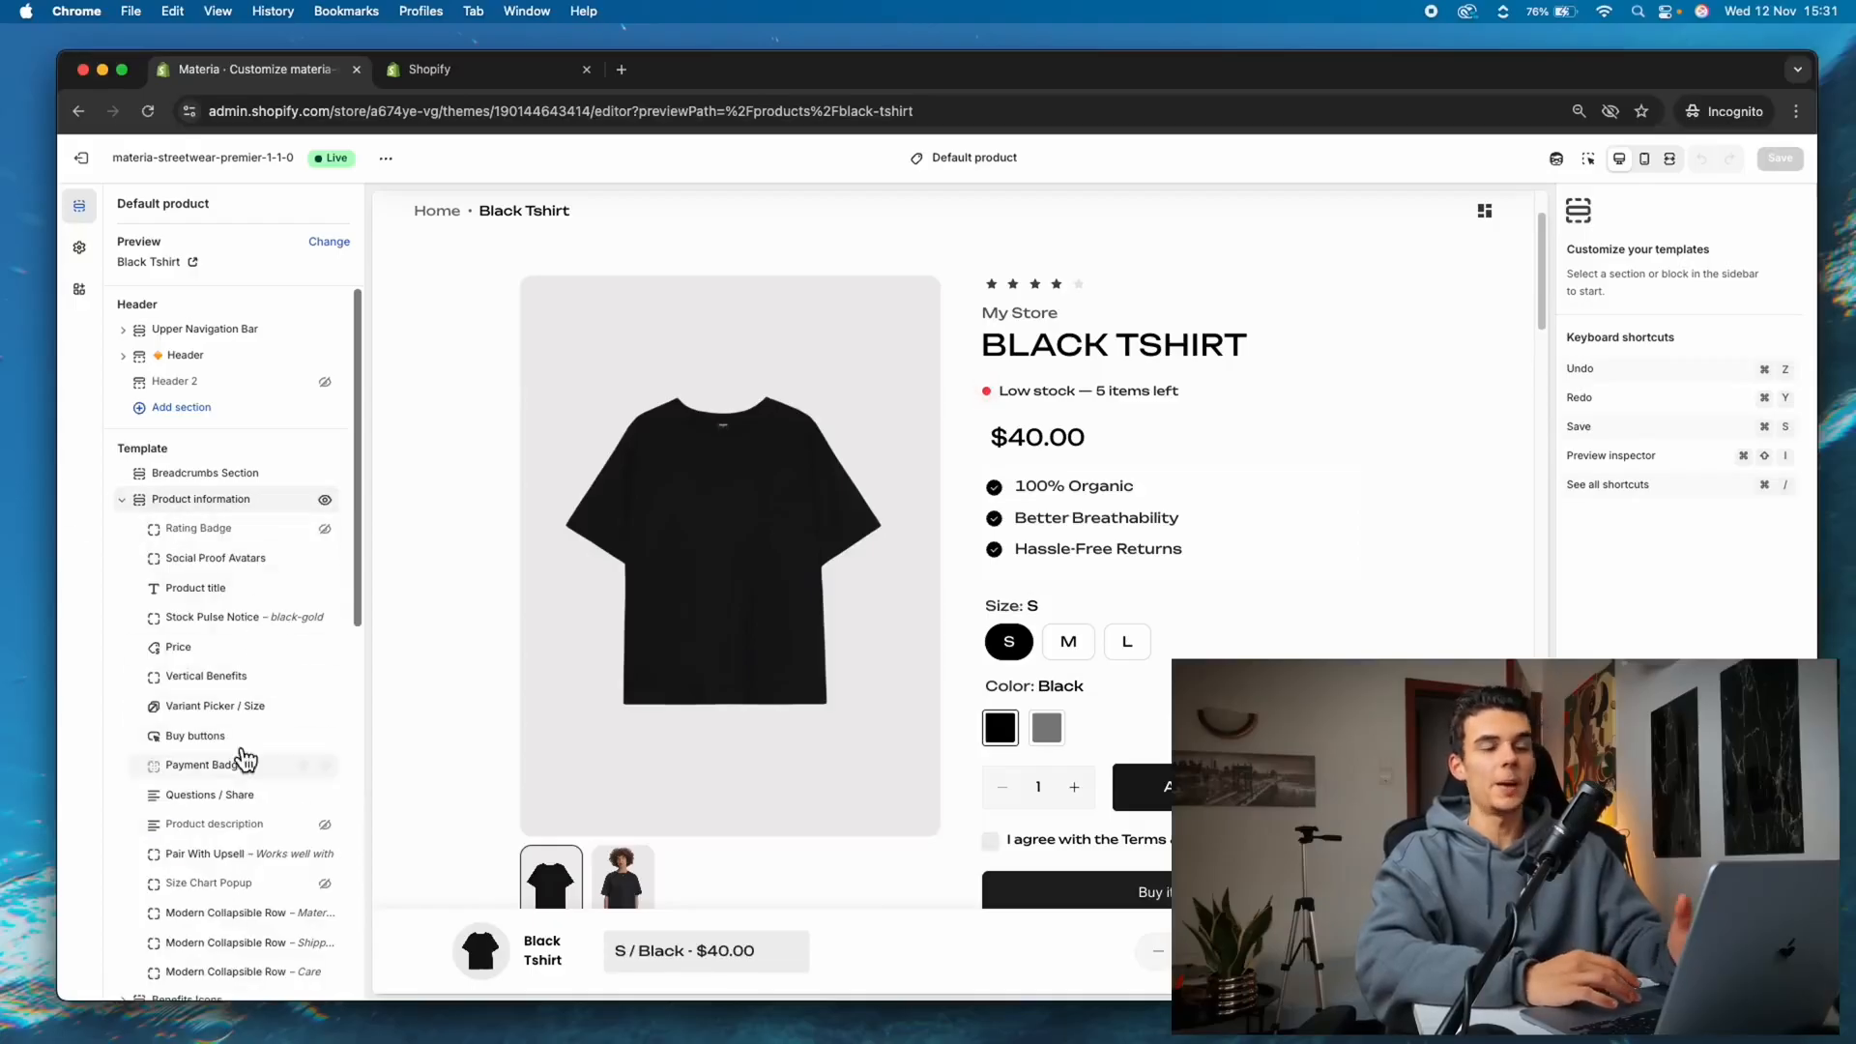
click(241, 707)
click(1716, 536)
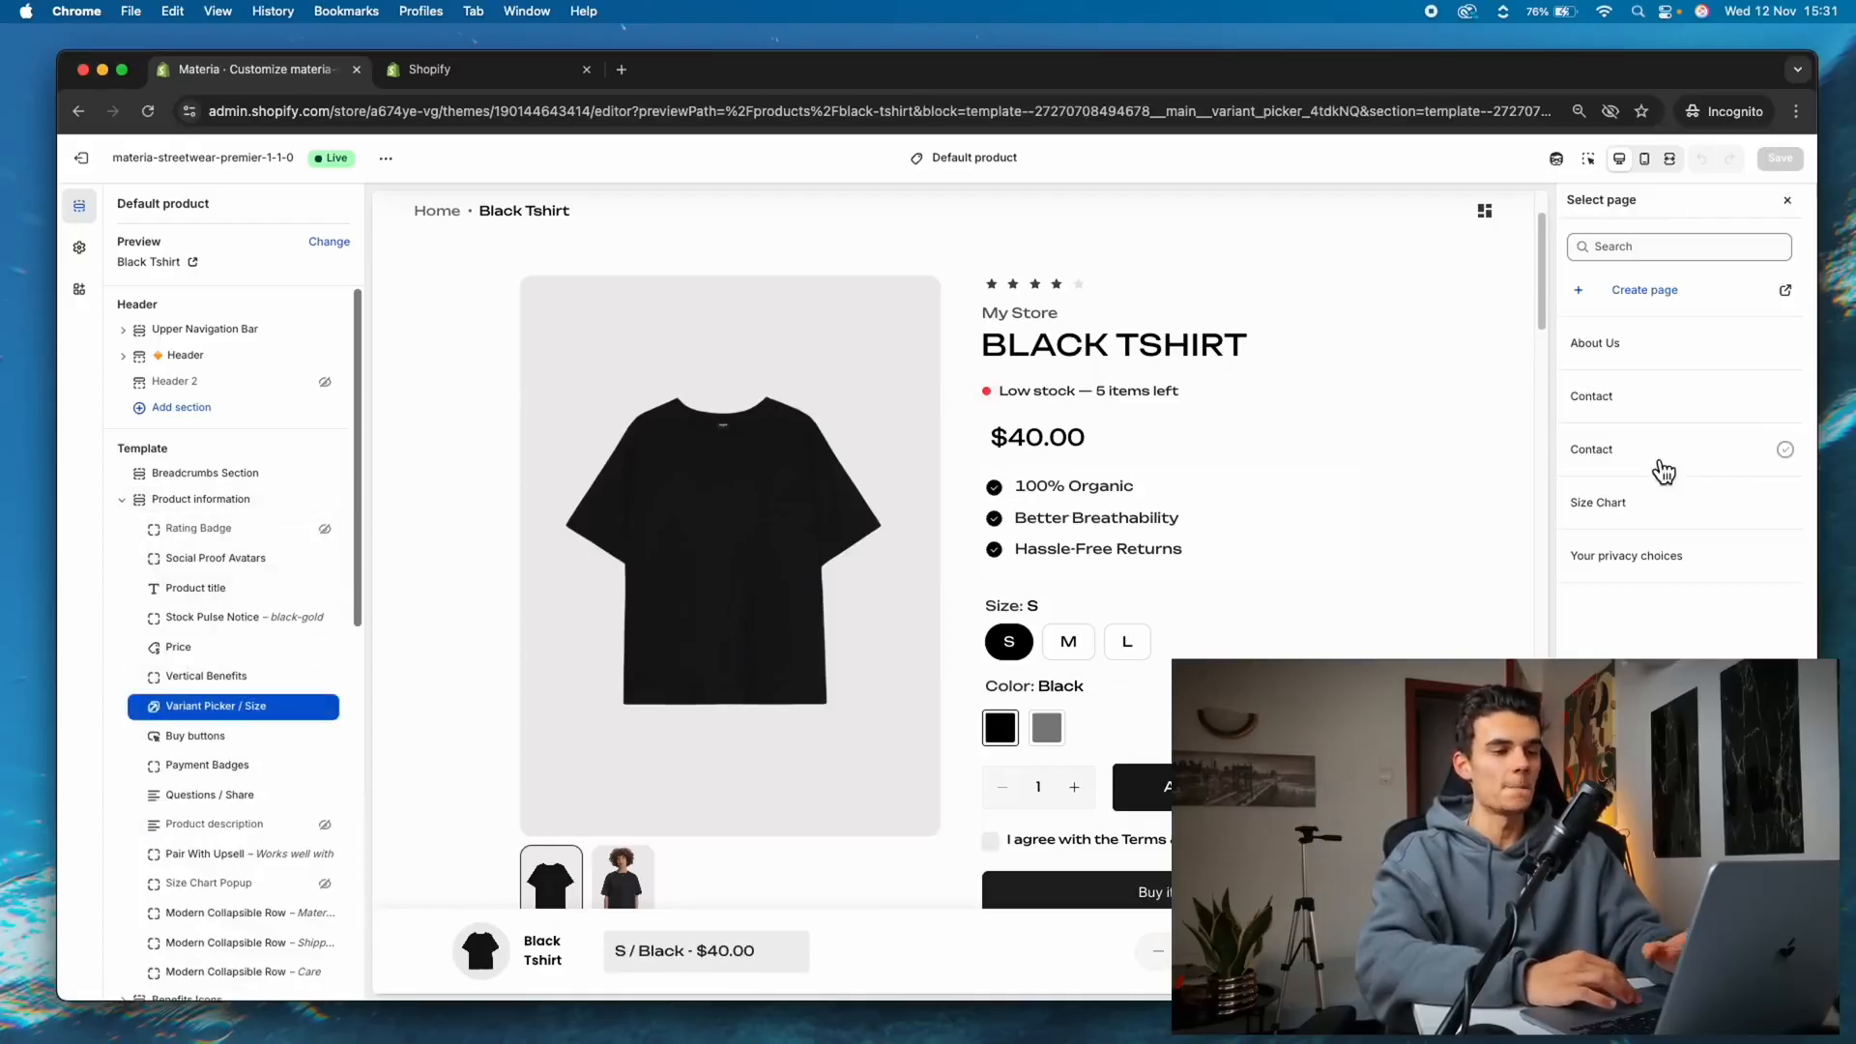
click(1655, 512)
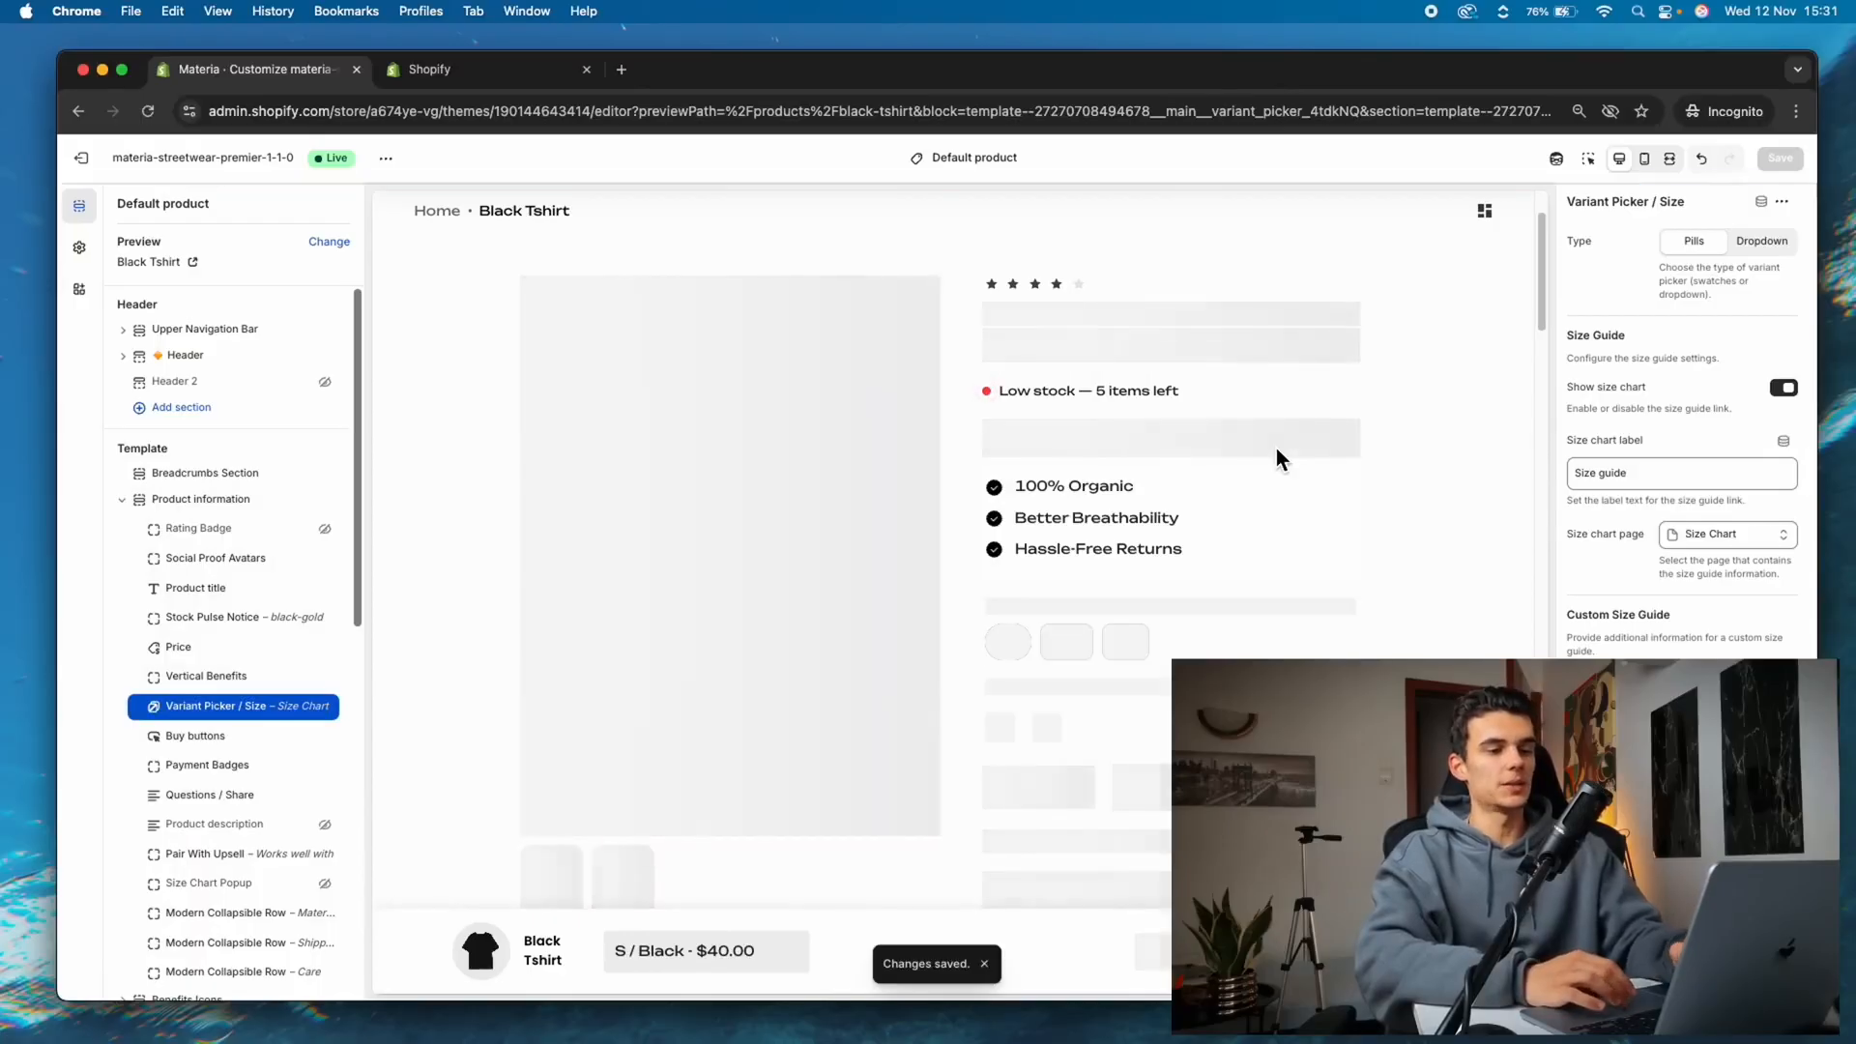
click(1316, 616)
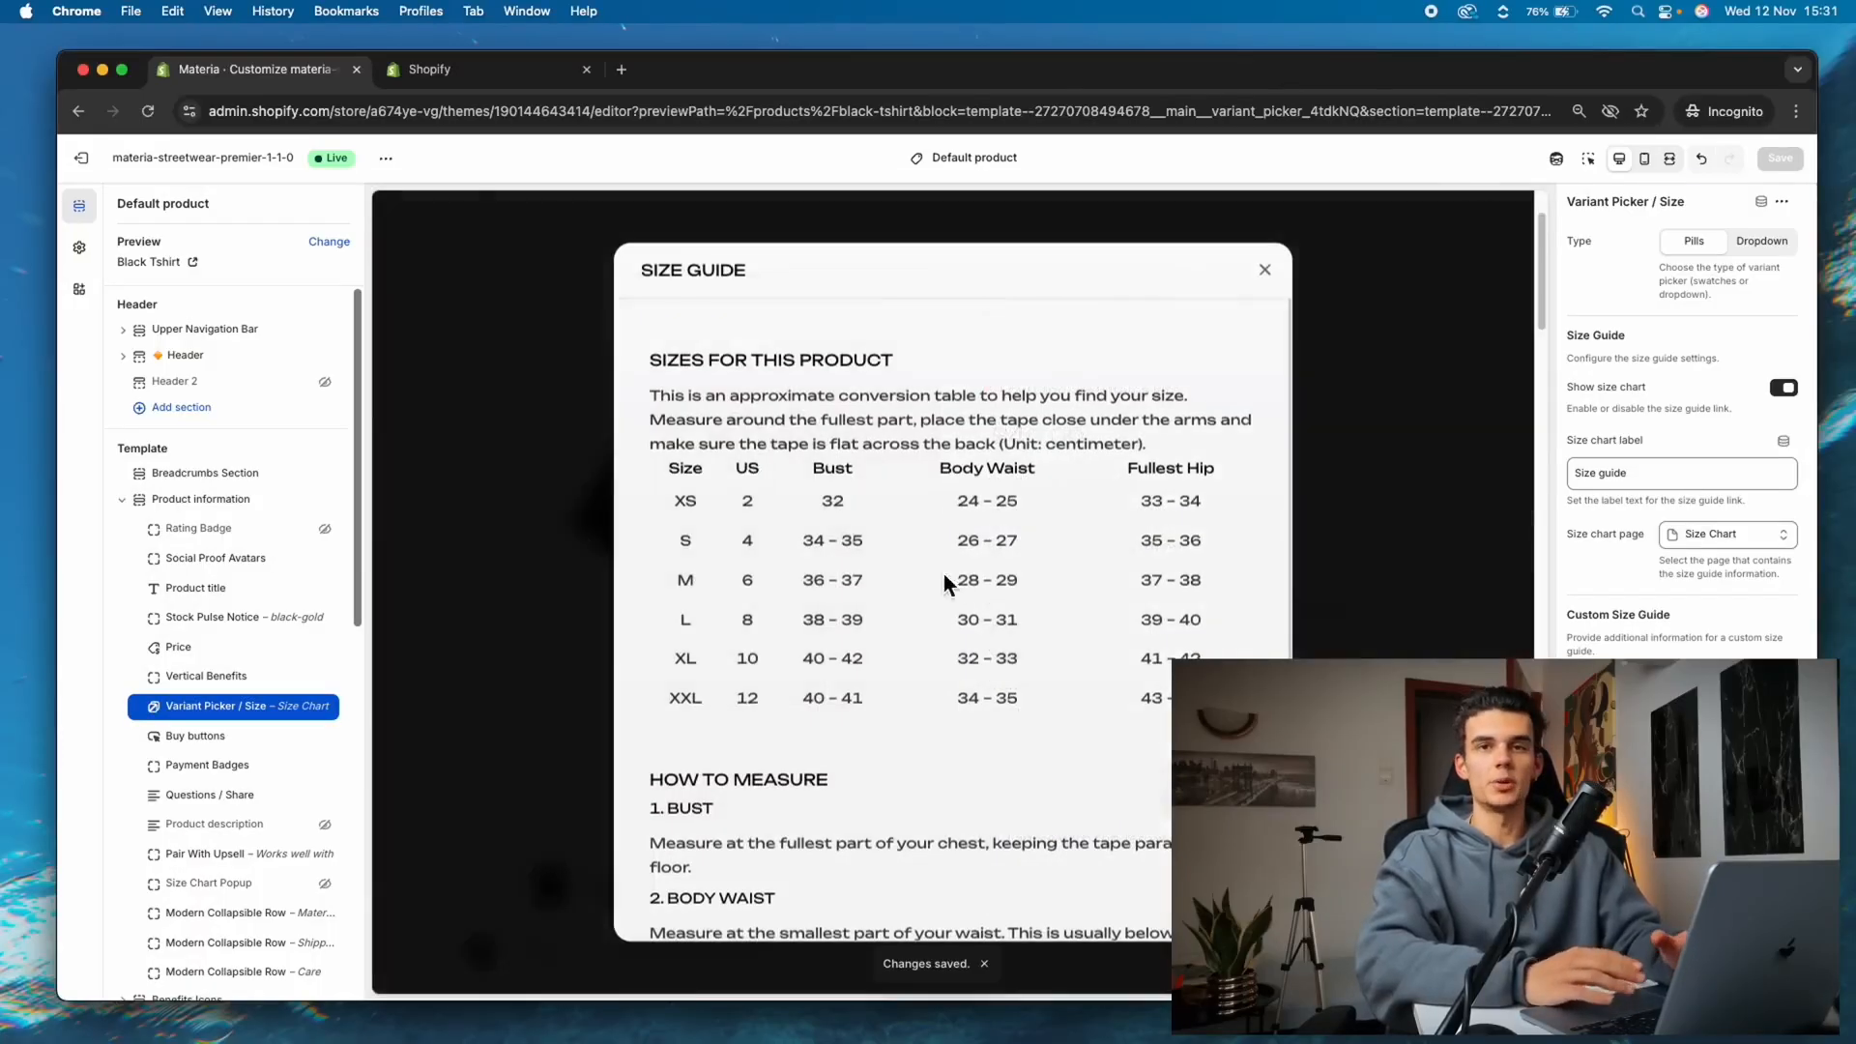
scroll(947, 527, down, 6)
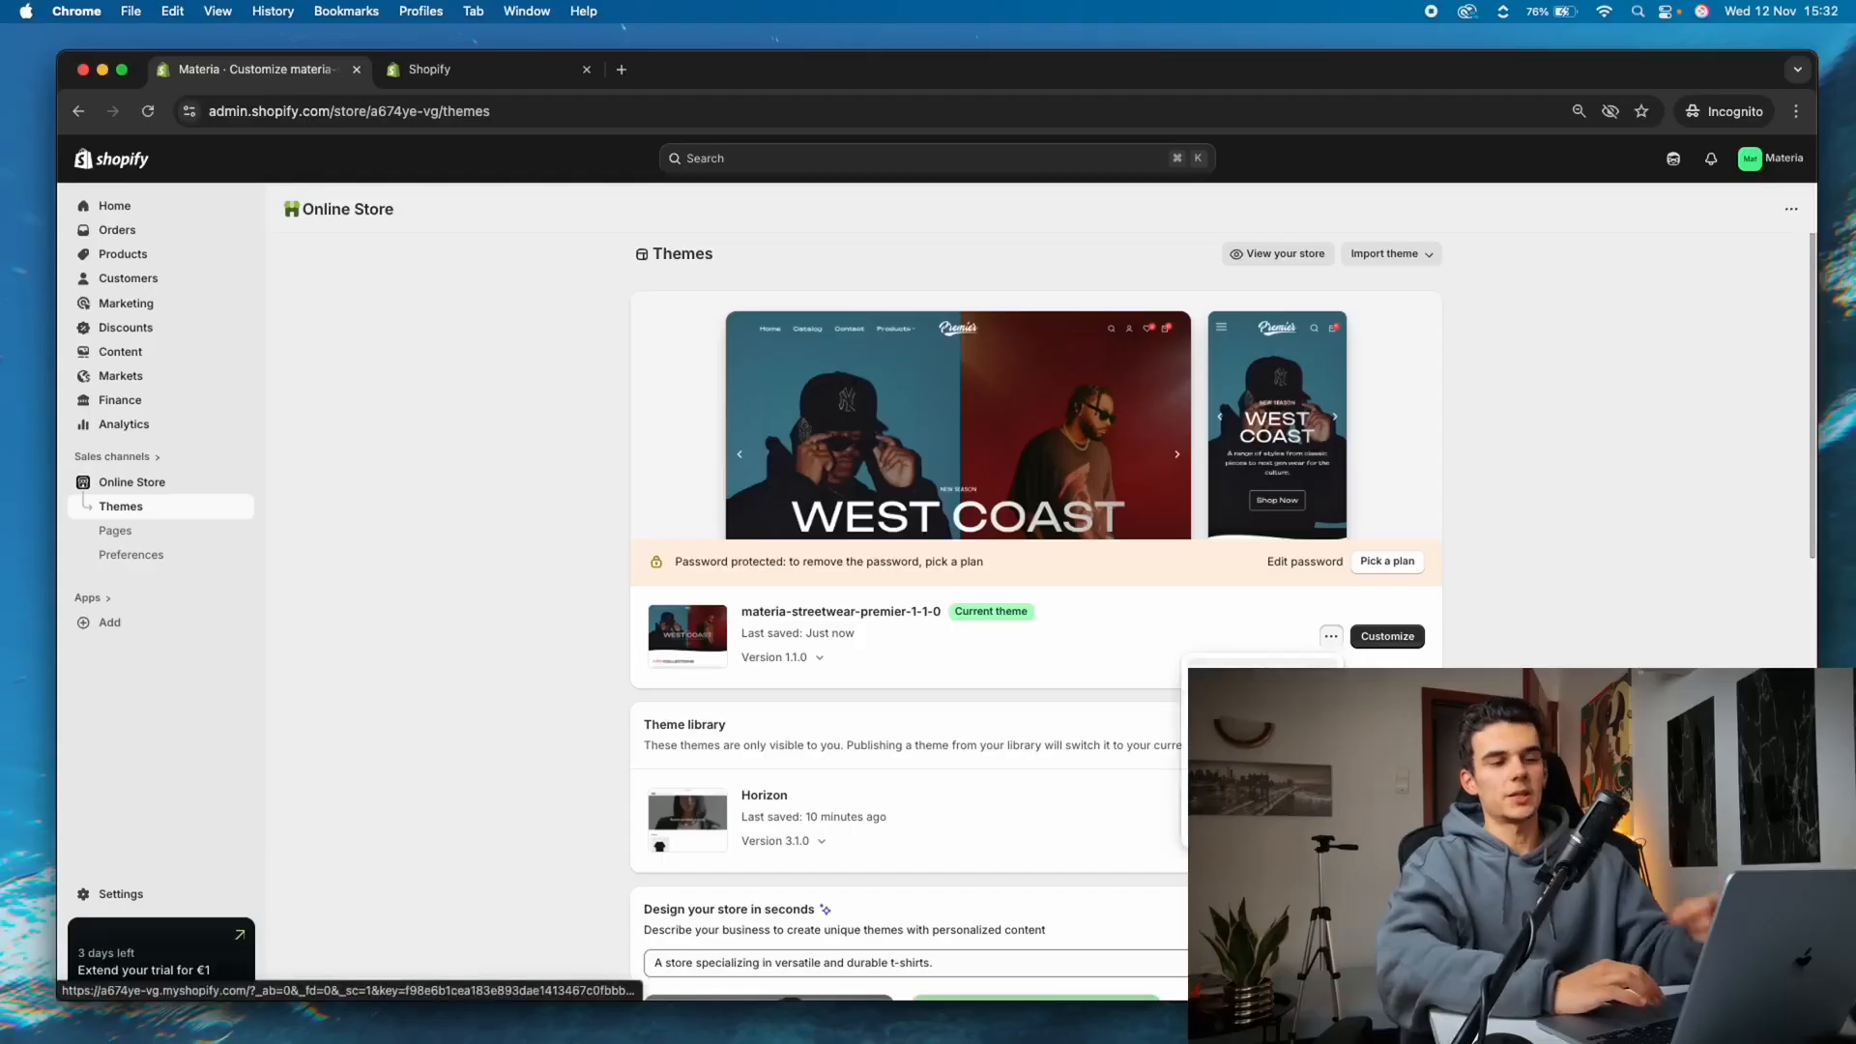
View the live store from the current theme, inspect its myshopify.com web address and close the preview
click(1257, 676)
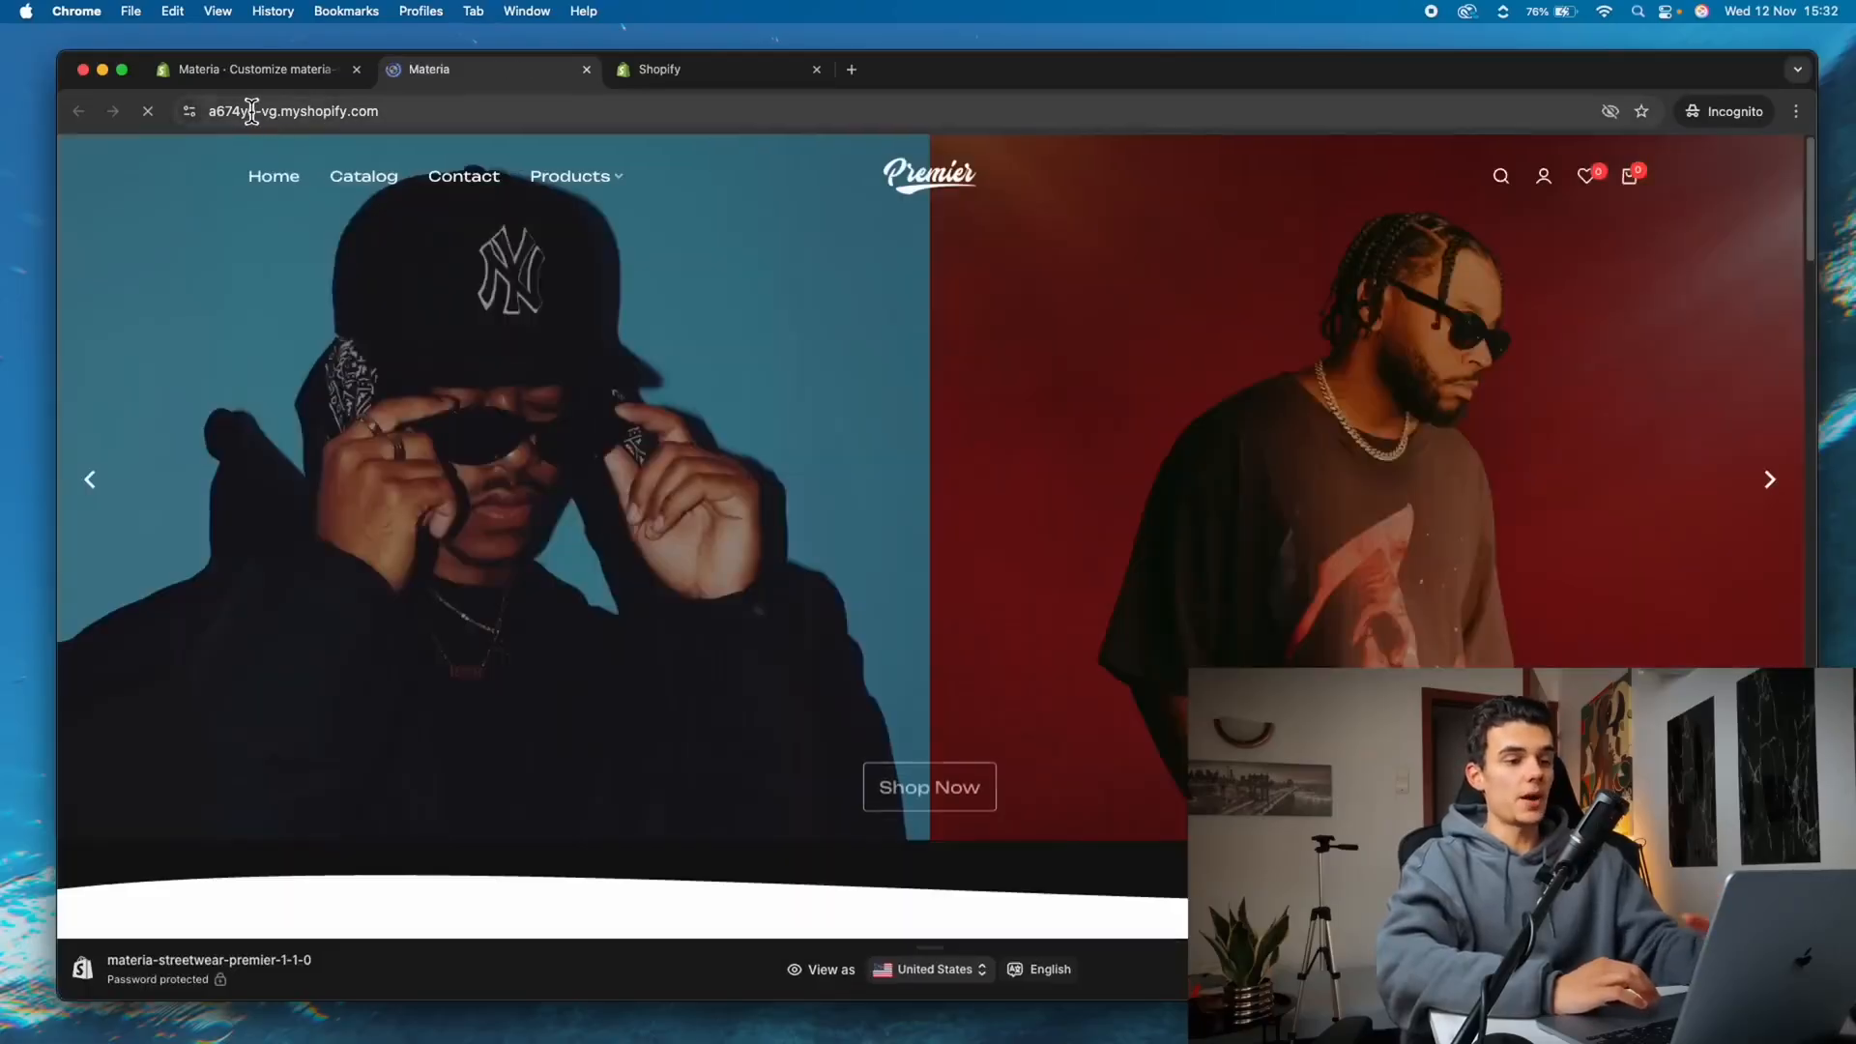
mouse_move(226, 114)
mouse_down()
mouse_move(381, 115)
mouse_move(225, 113)
mouse_up()
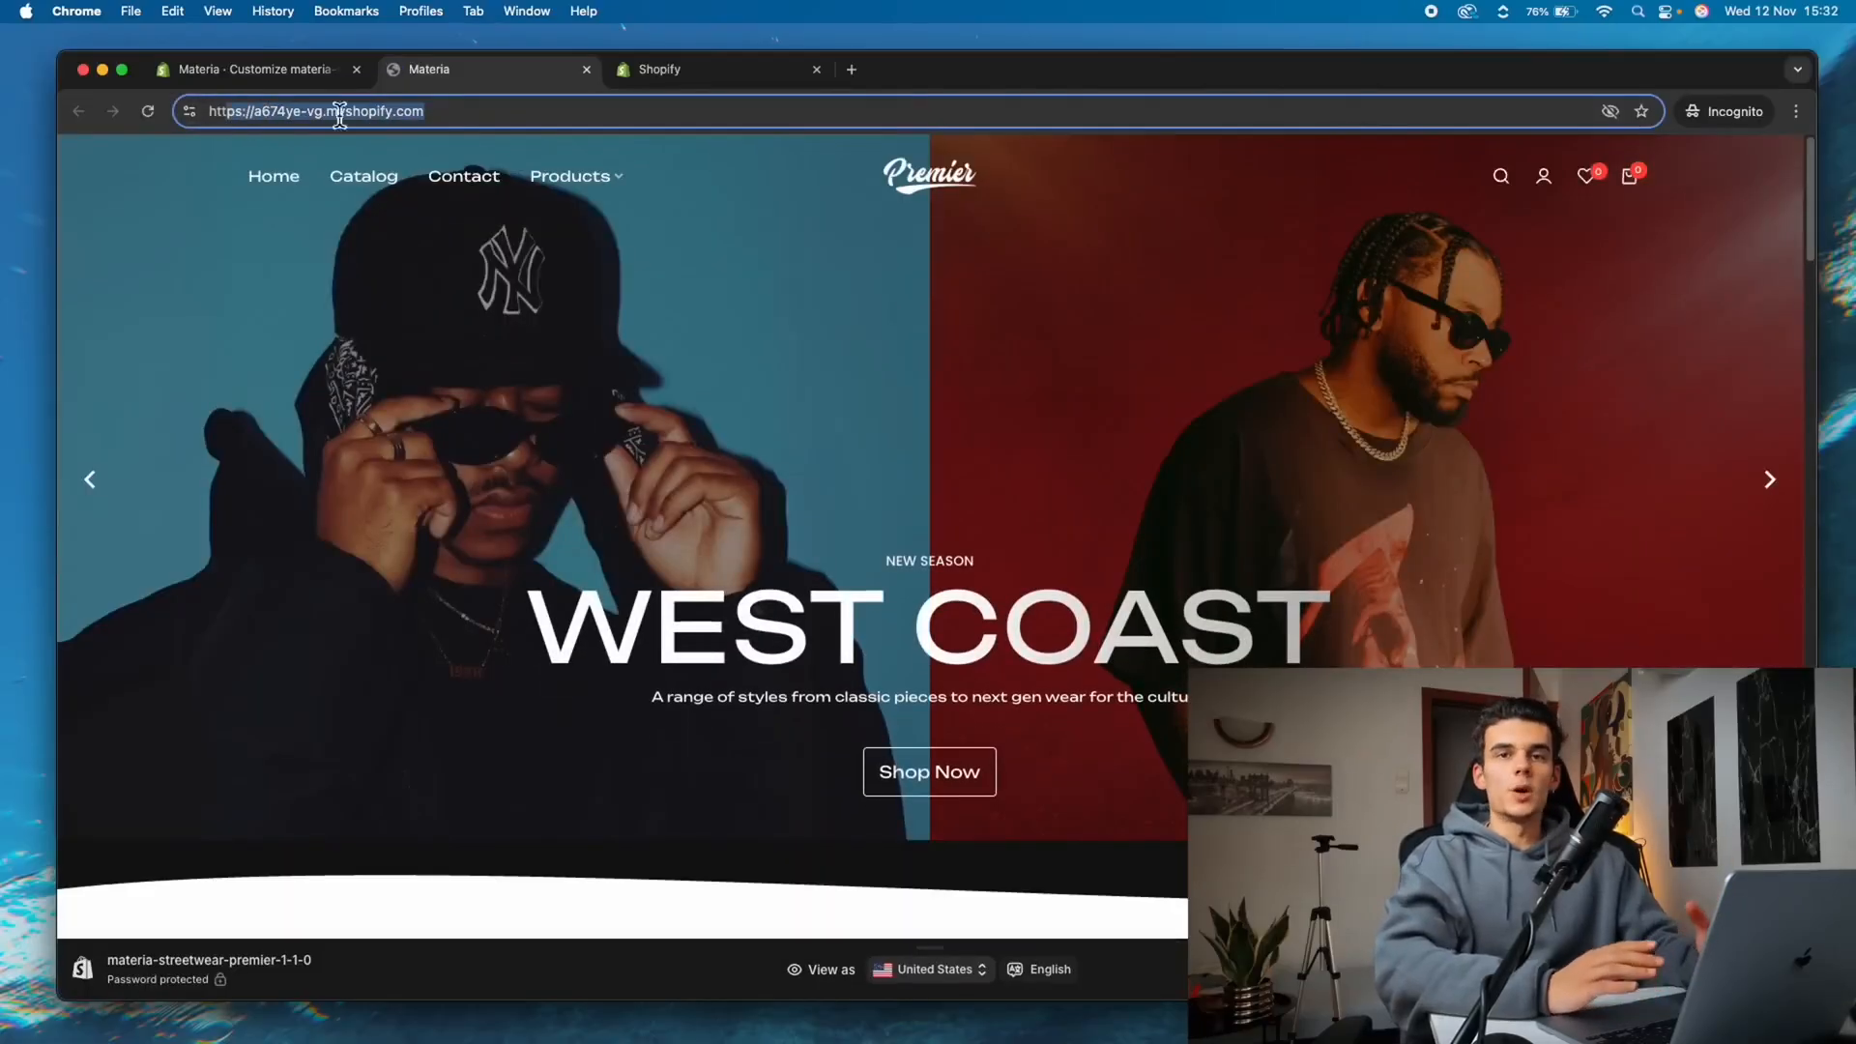
click(586, 70)
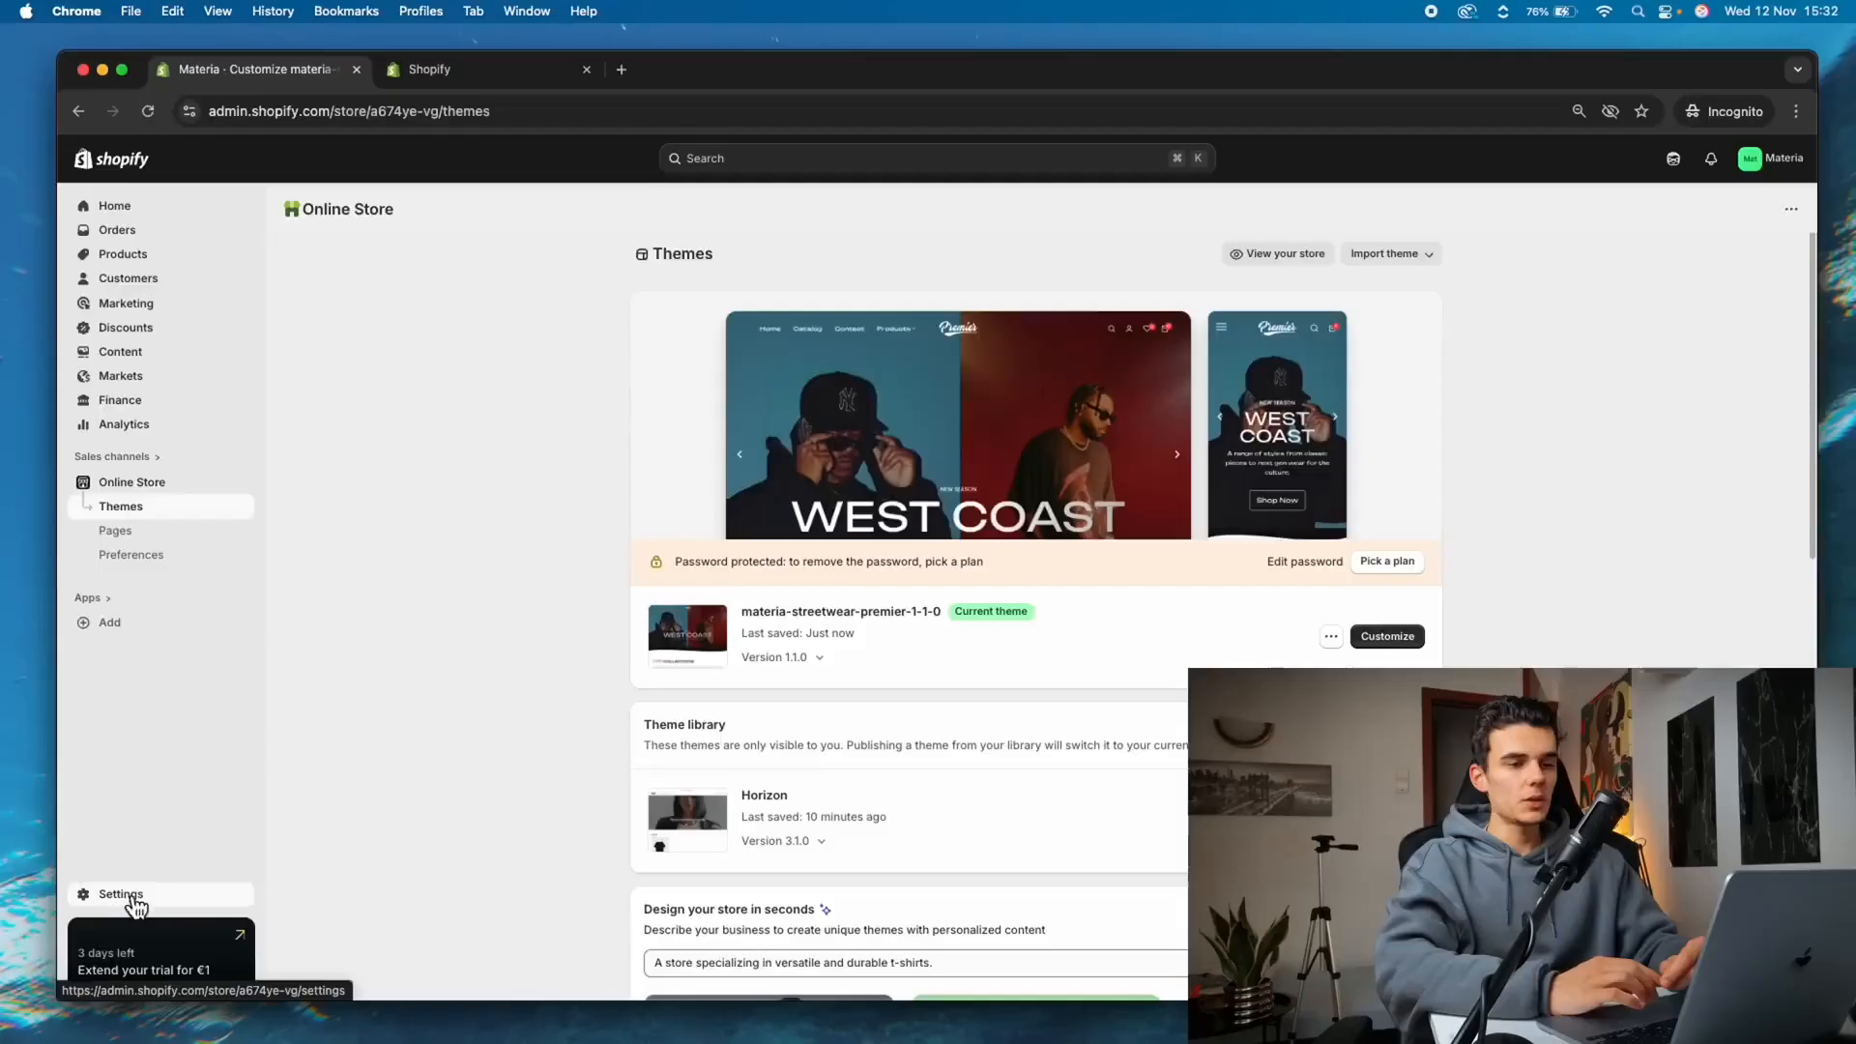
Open the Domains page of the store's settings
click(128, 891)
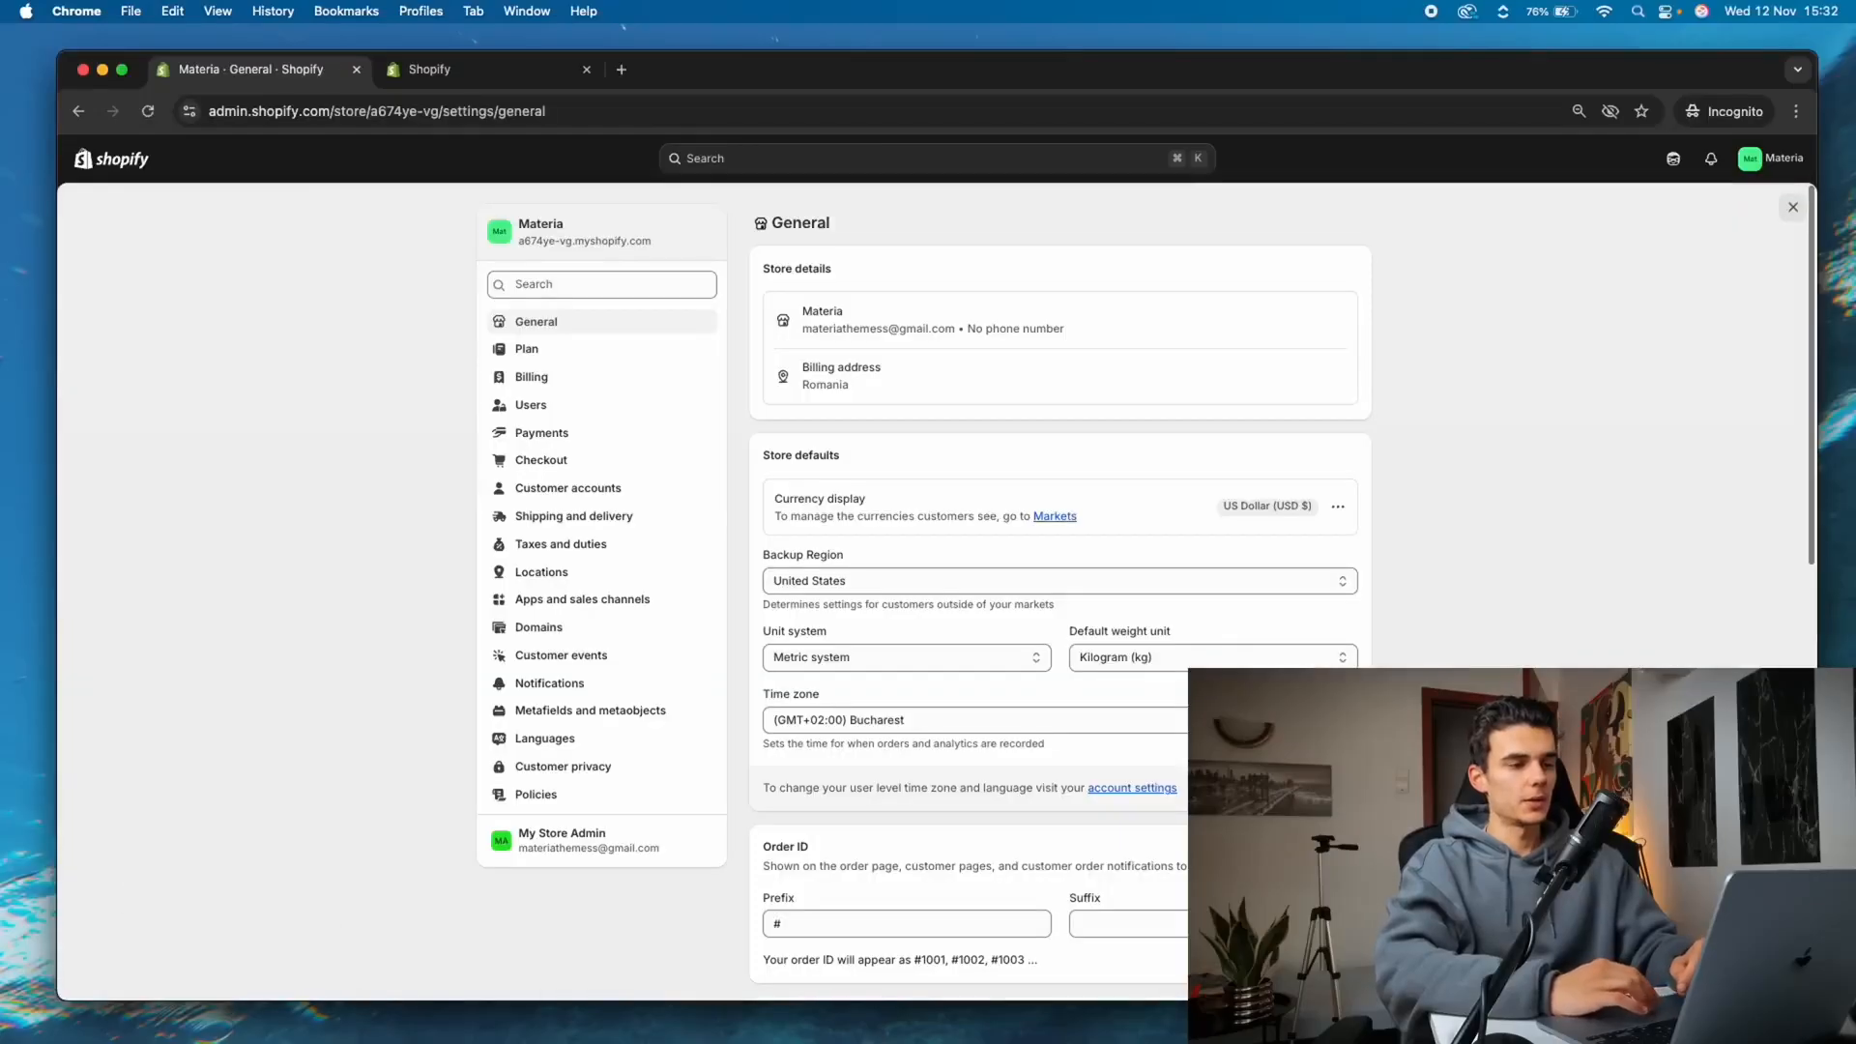
click(599, 633)
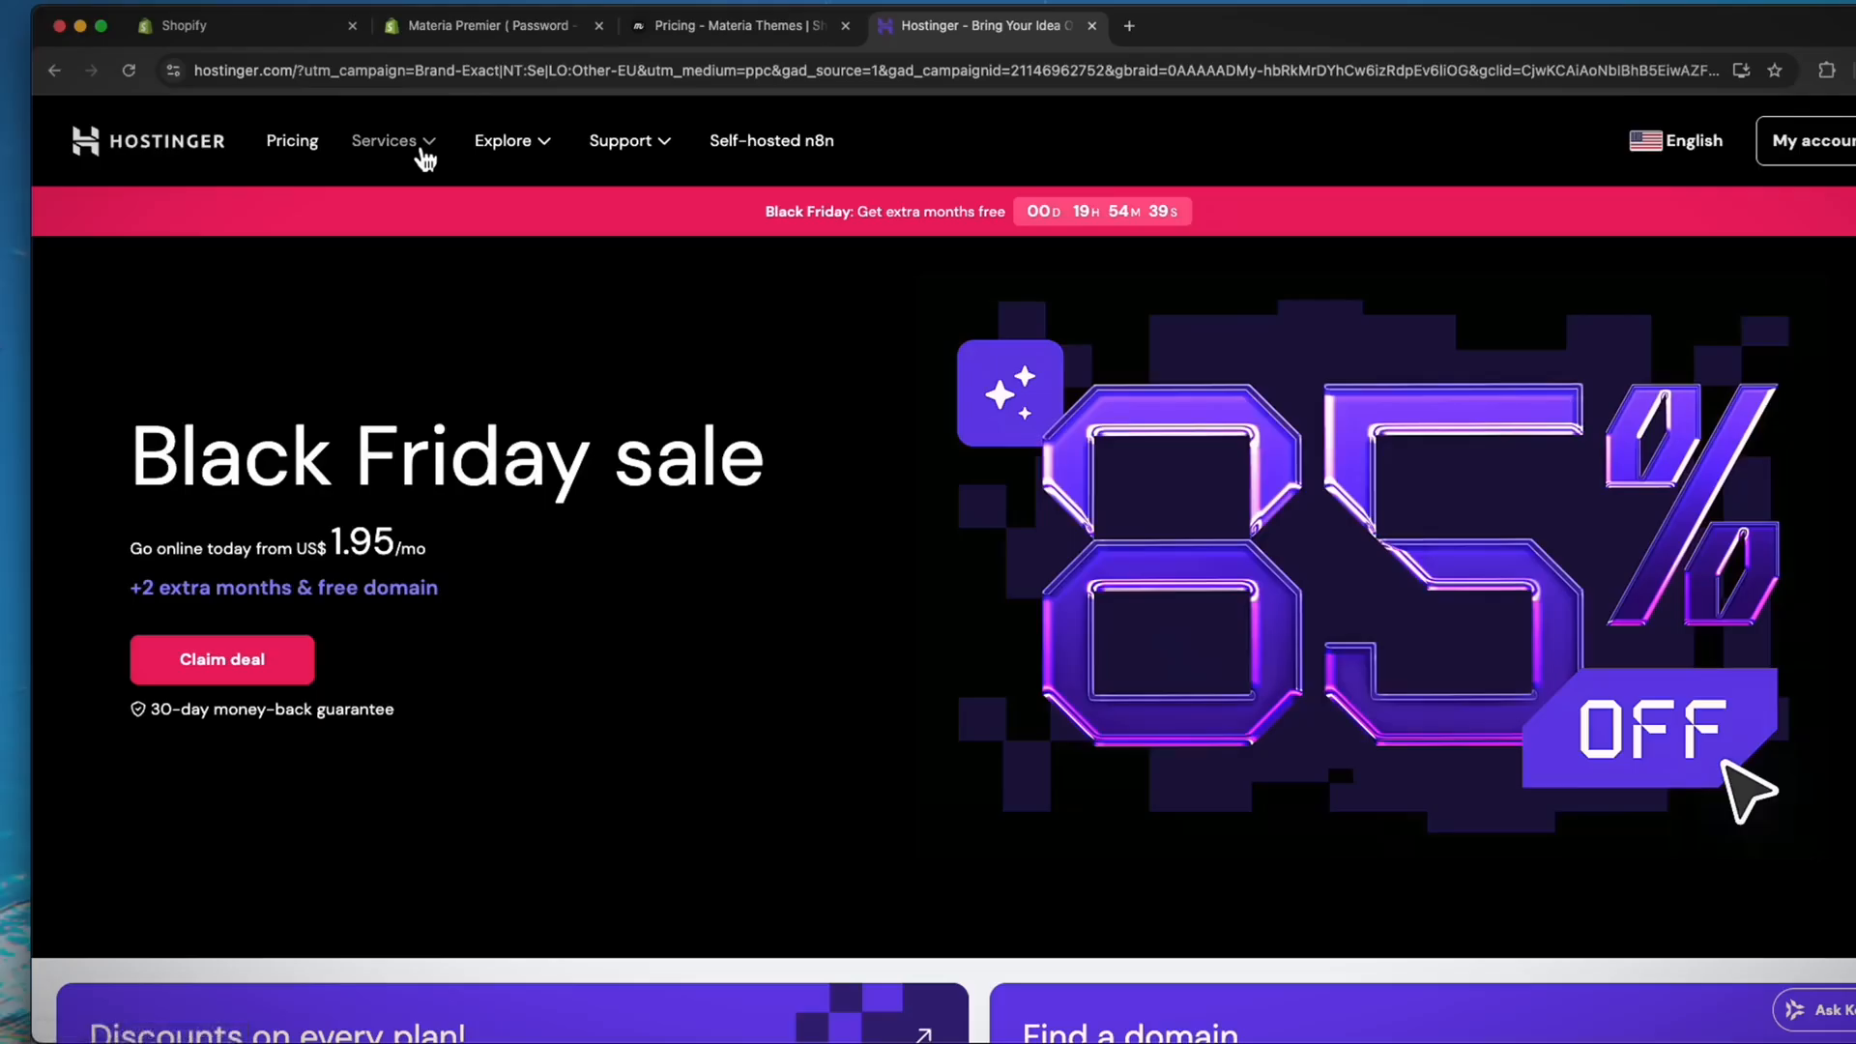
On Hostinger's website, open the domain name search page and examine the domain extensions and their prices
click(413, 156)
click(1303, 357)
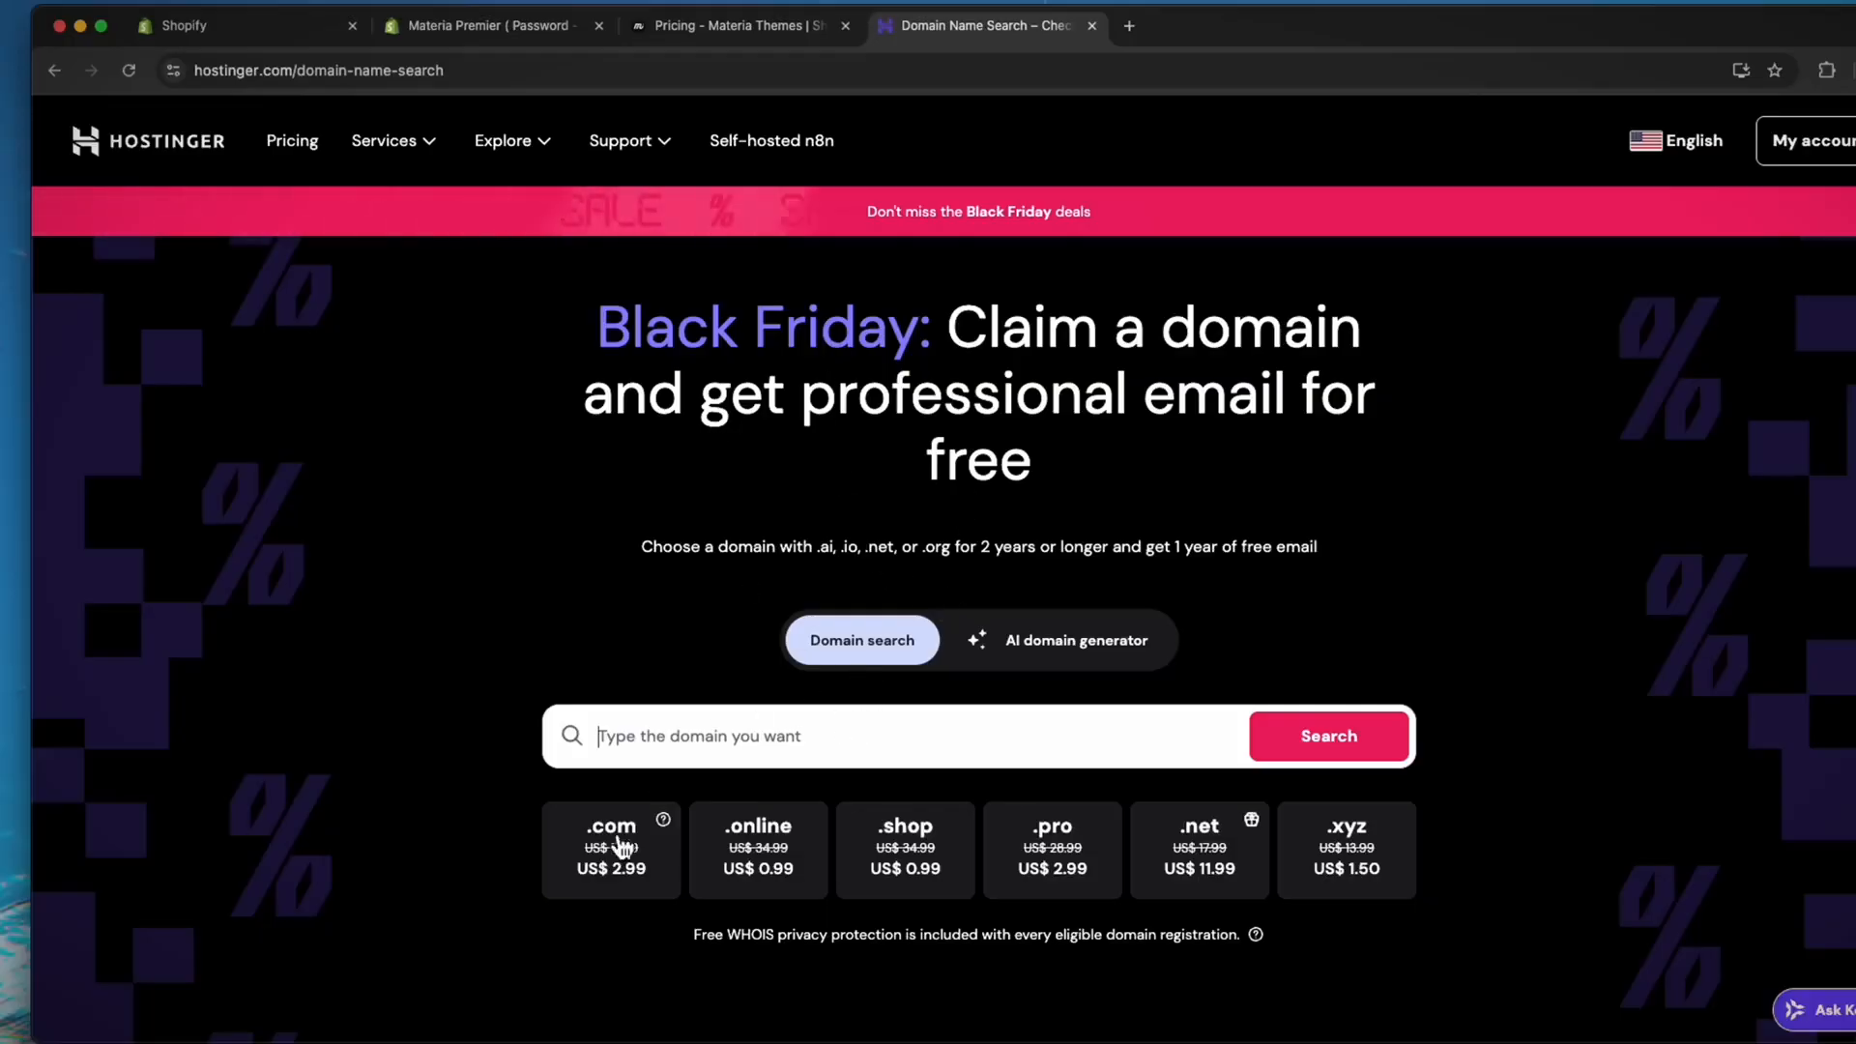
scroll(804, 889, down, 15)
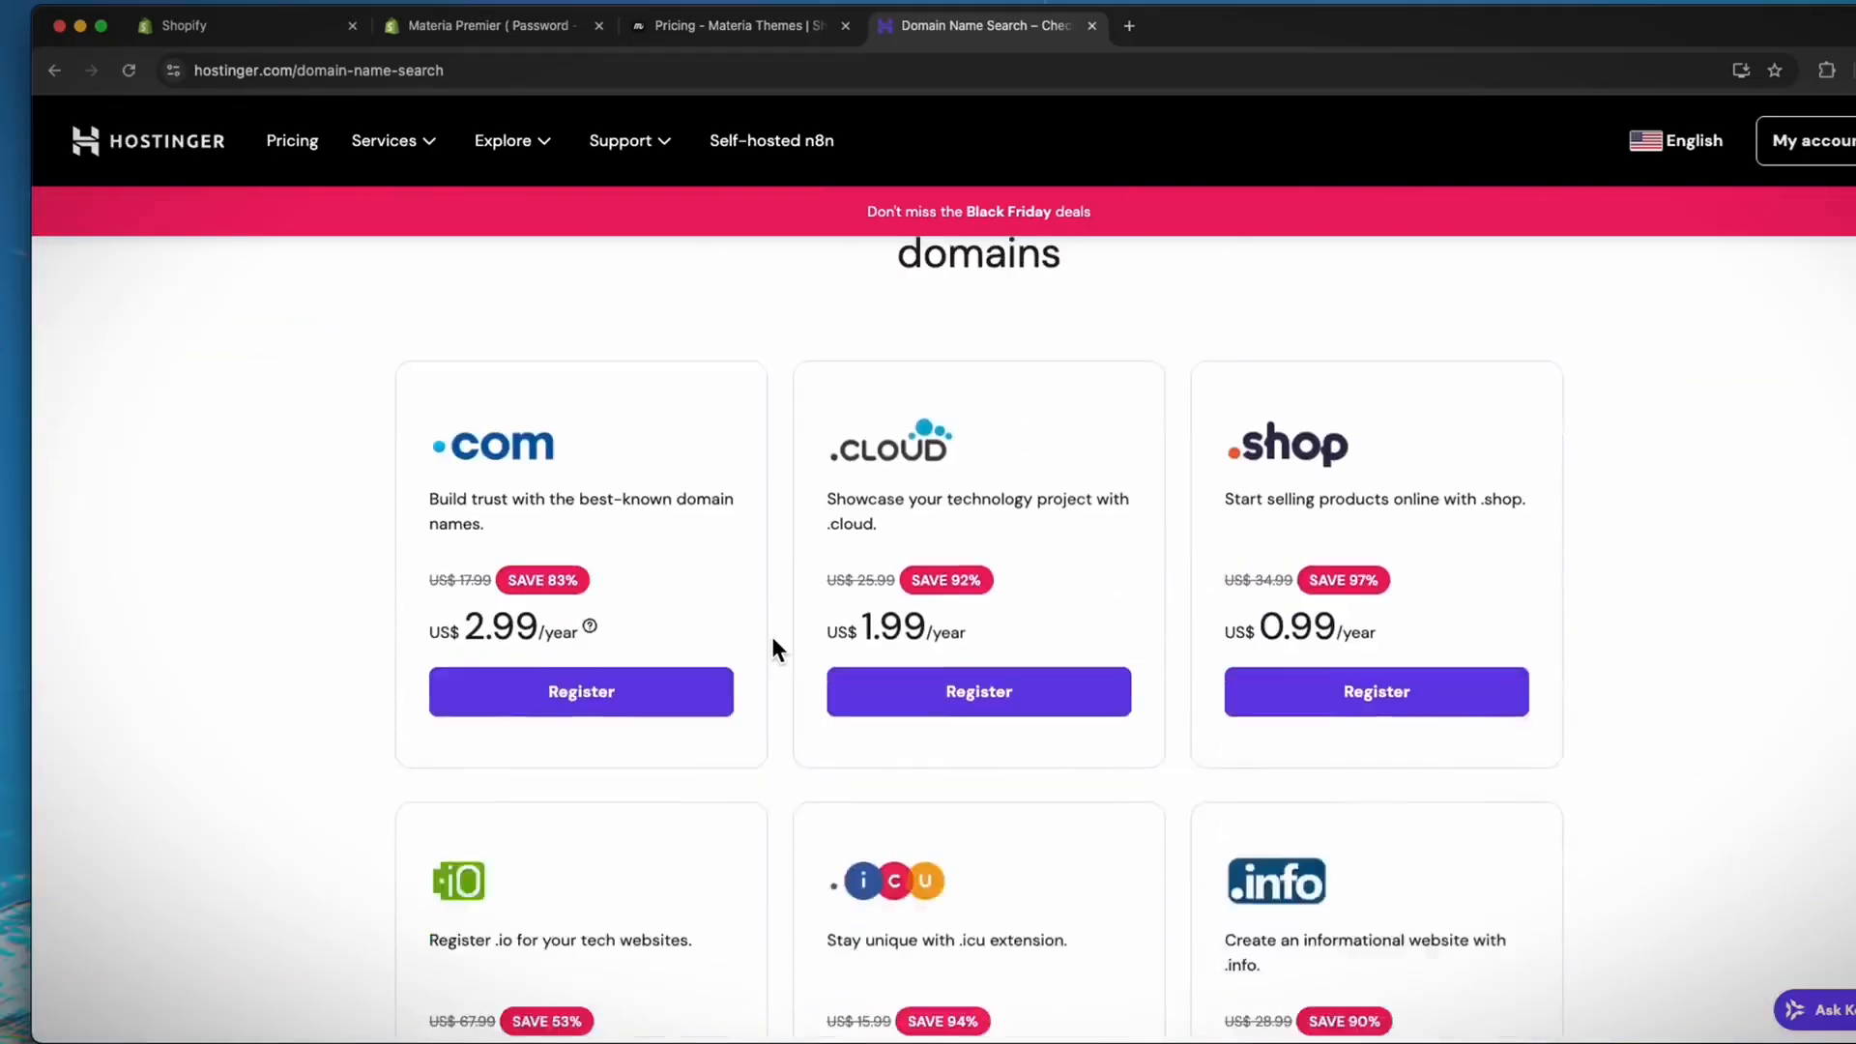
scroll(774, 650, down, 8)
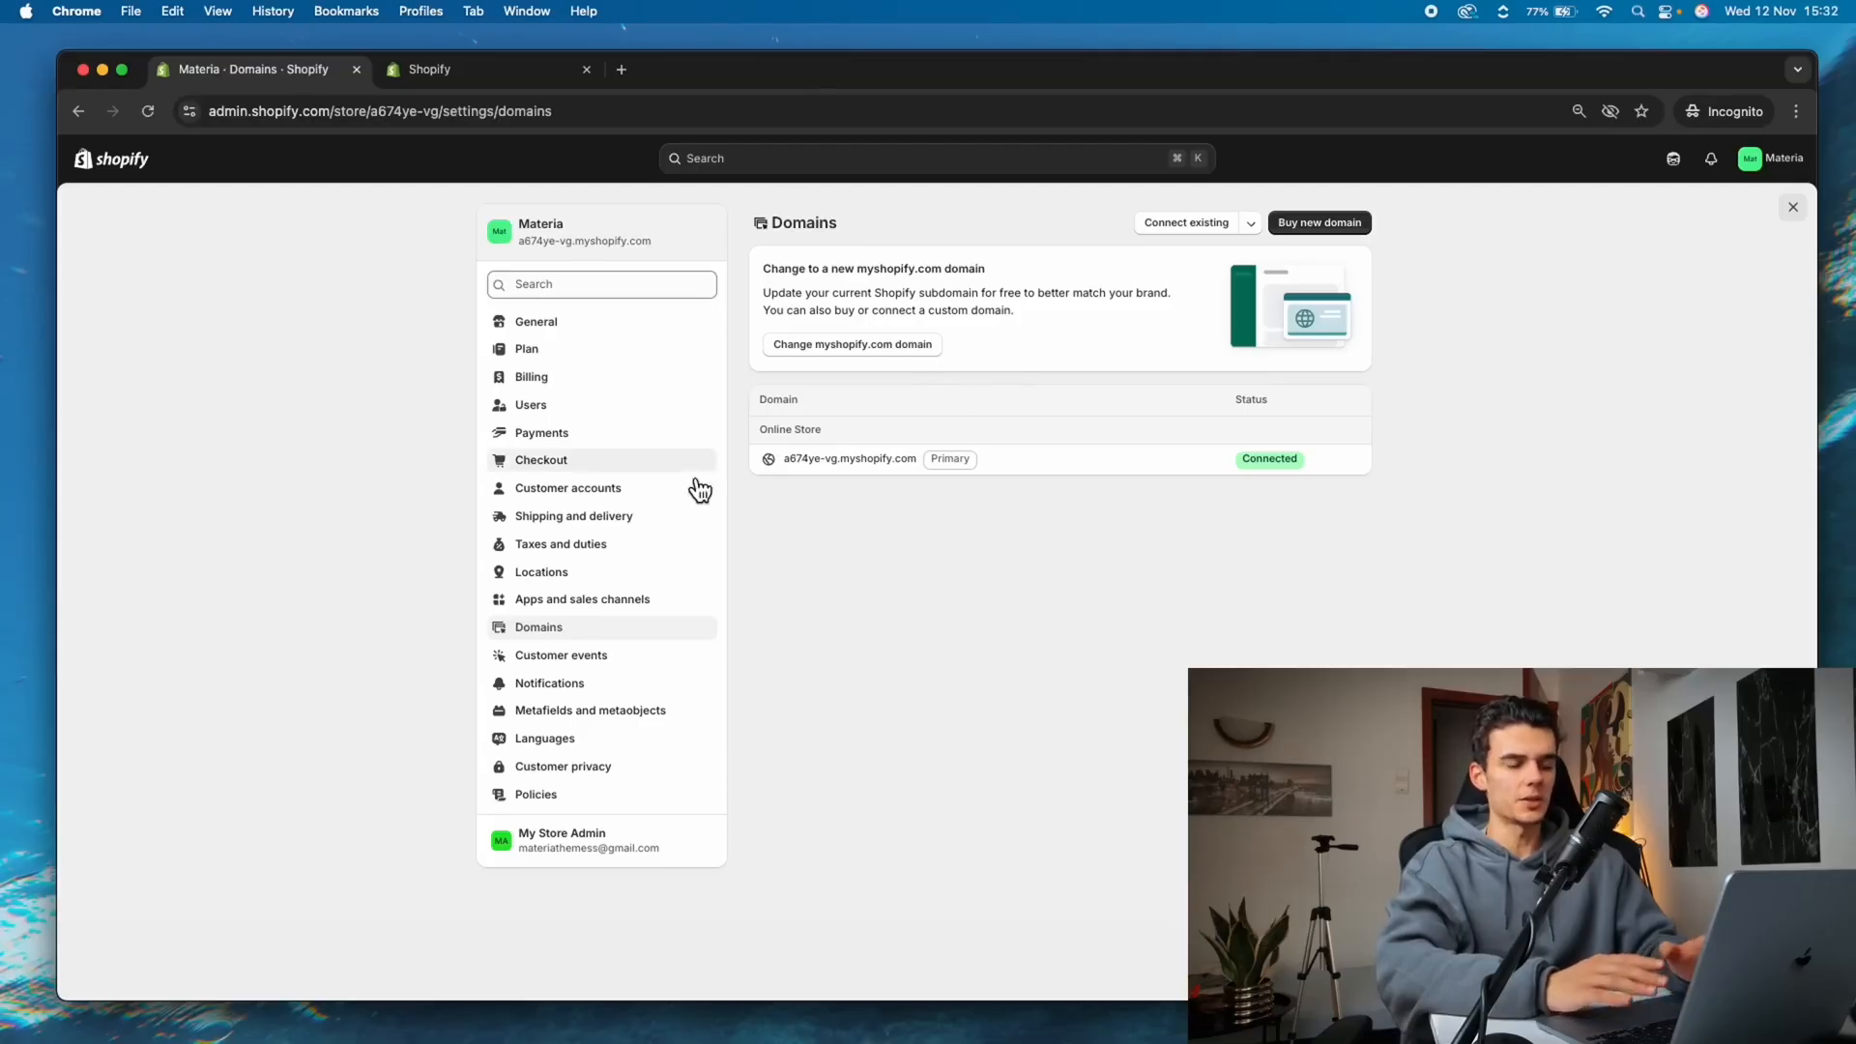
View the General profile in the store's Shipping and delivery settings and open the Taxes and duties settings
click(646, 529)
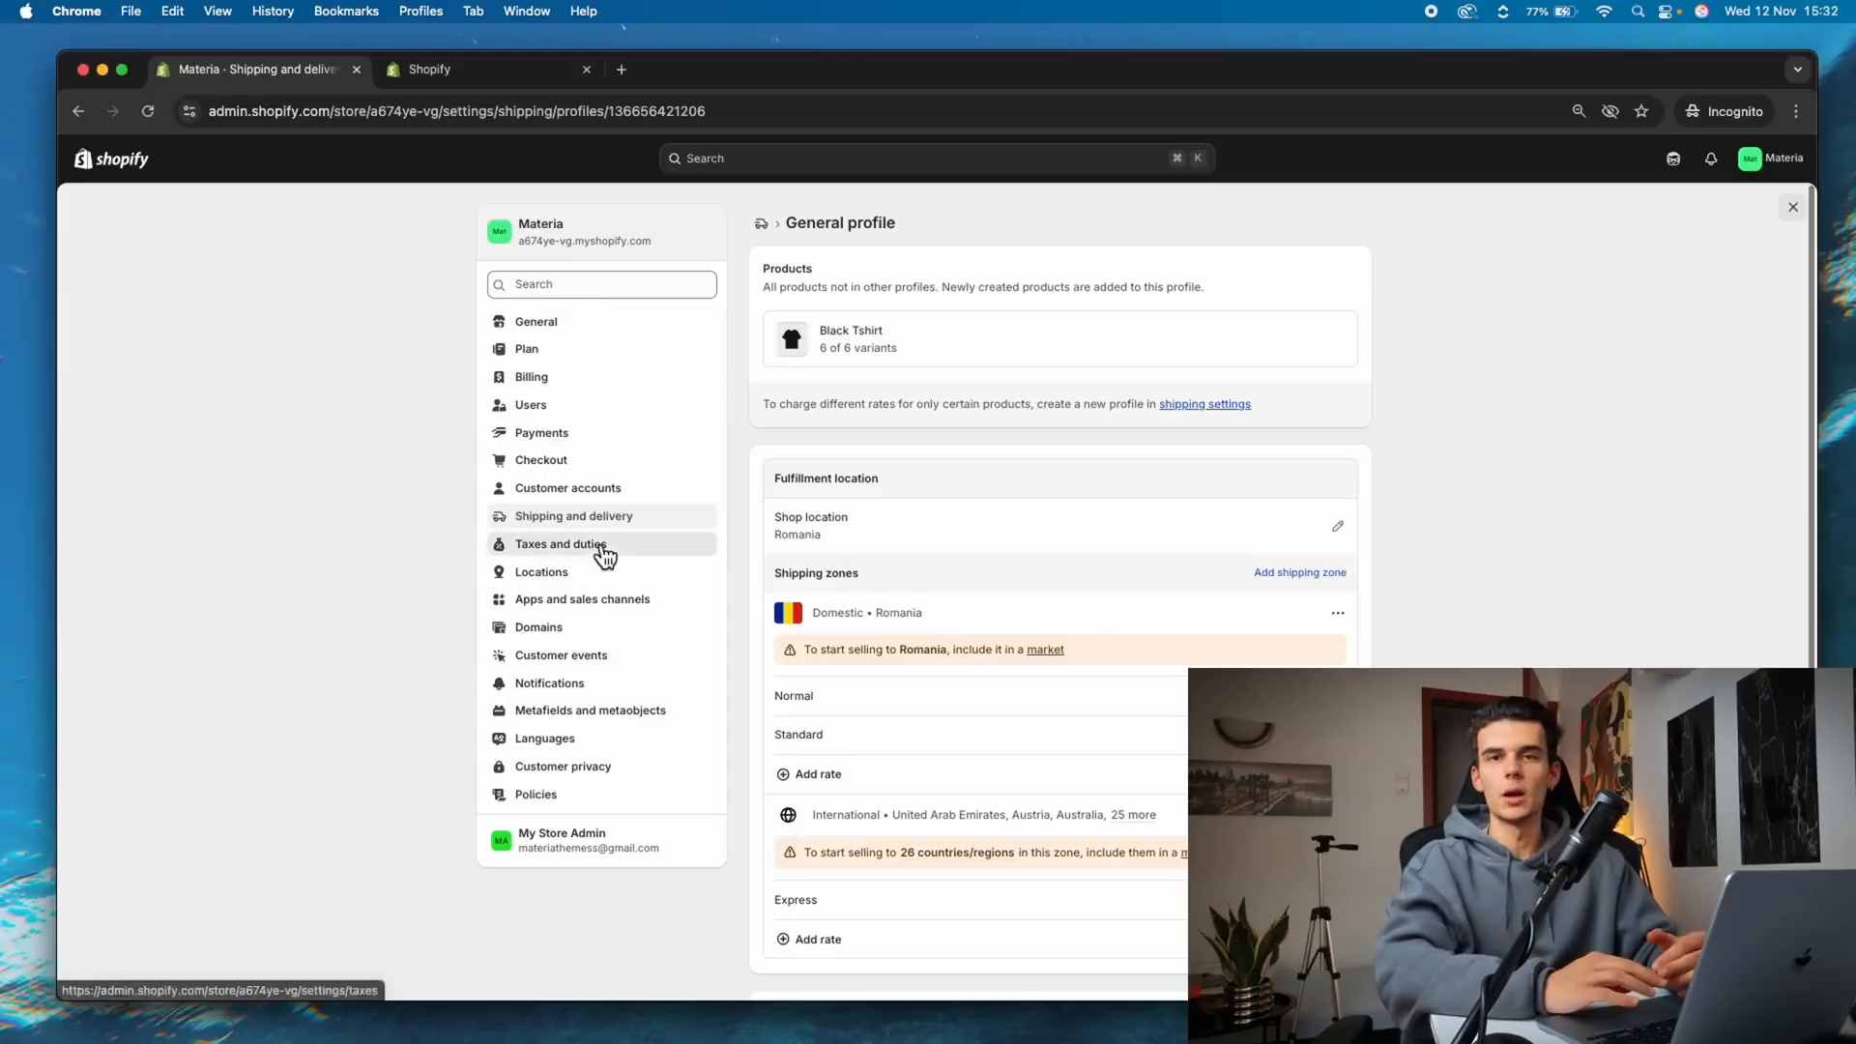
click(605, 555)
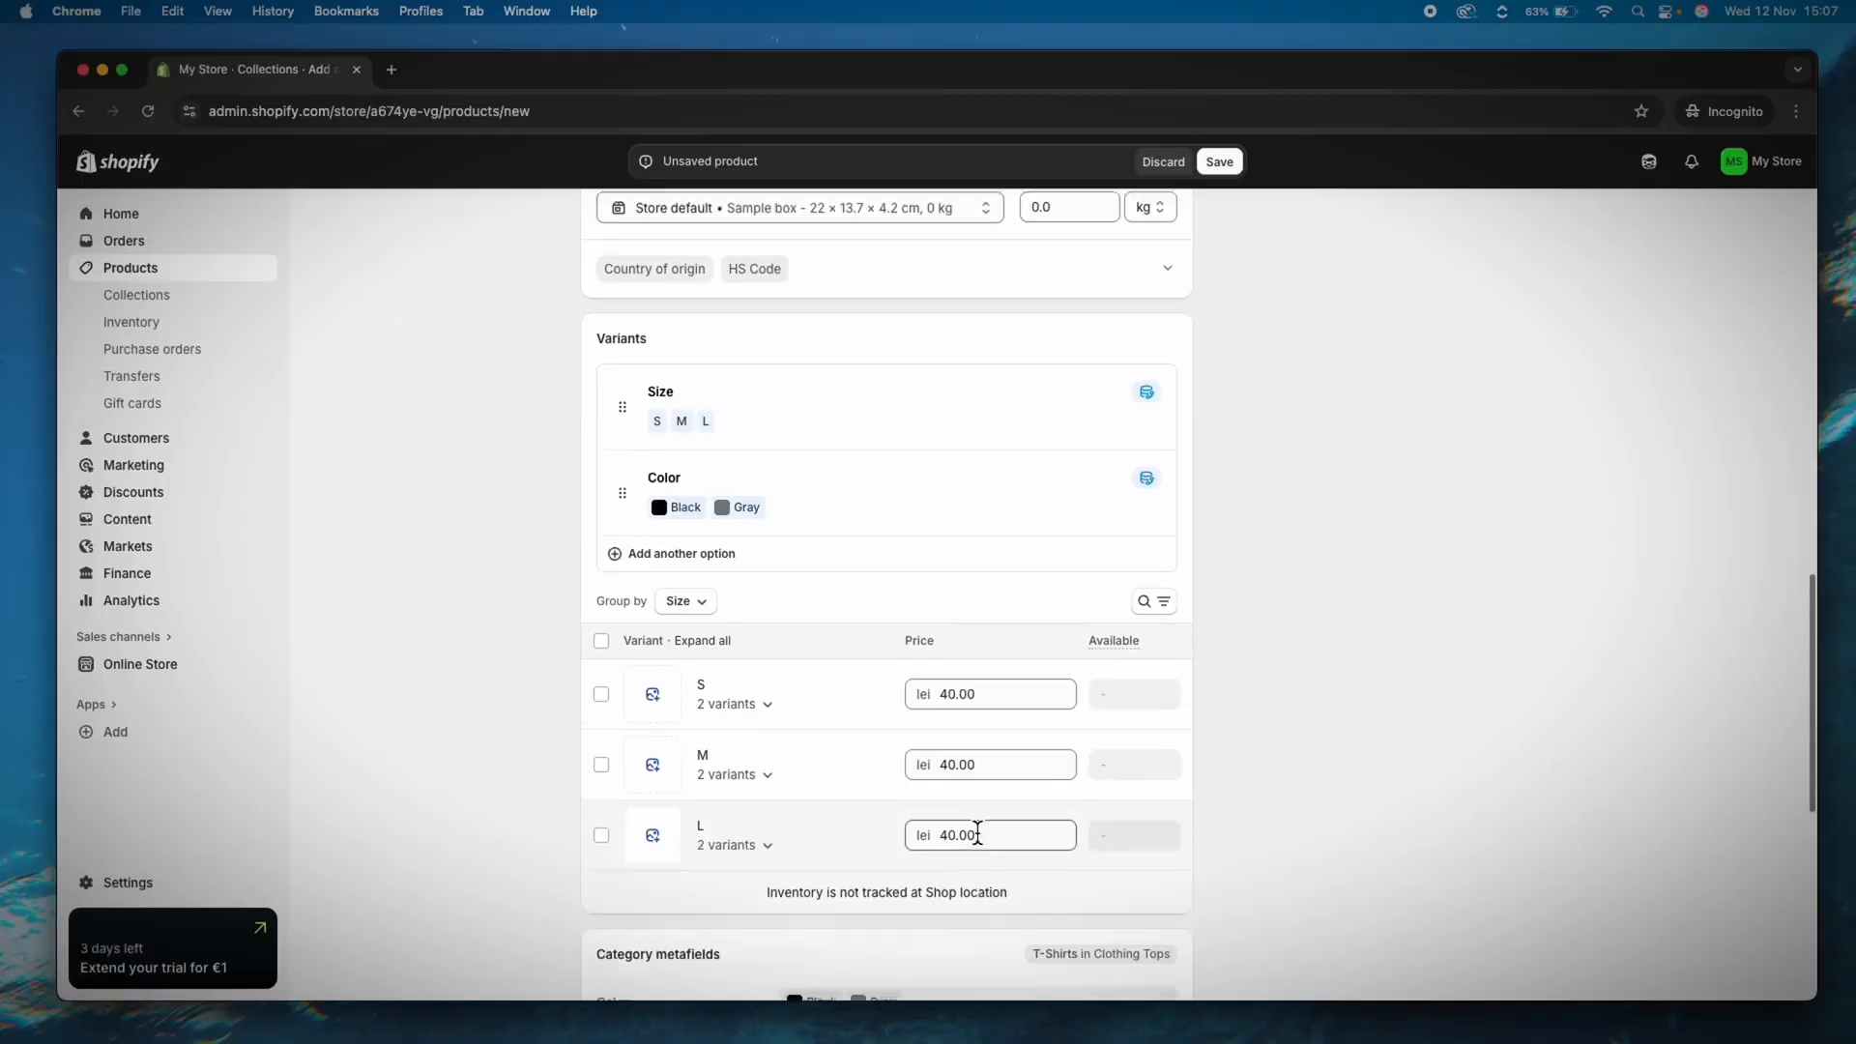
scroll(779, 509, up, 10)
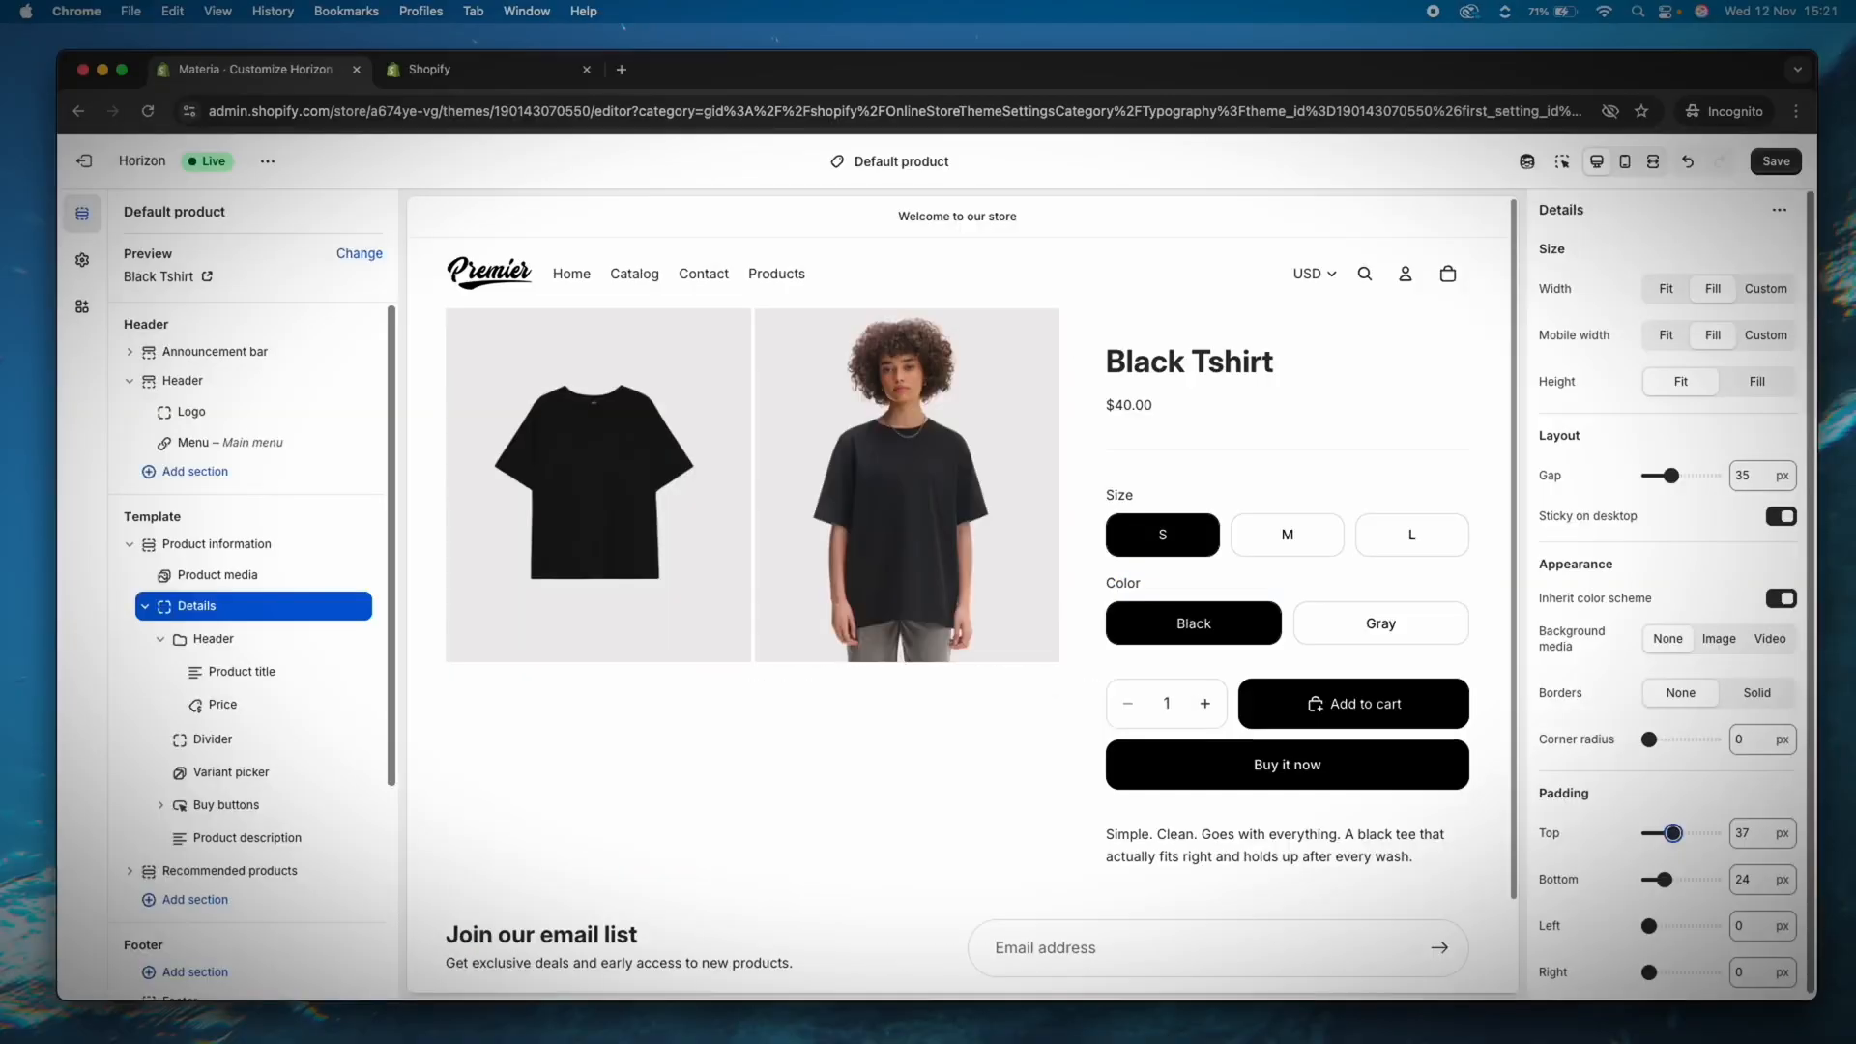